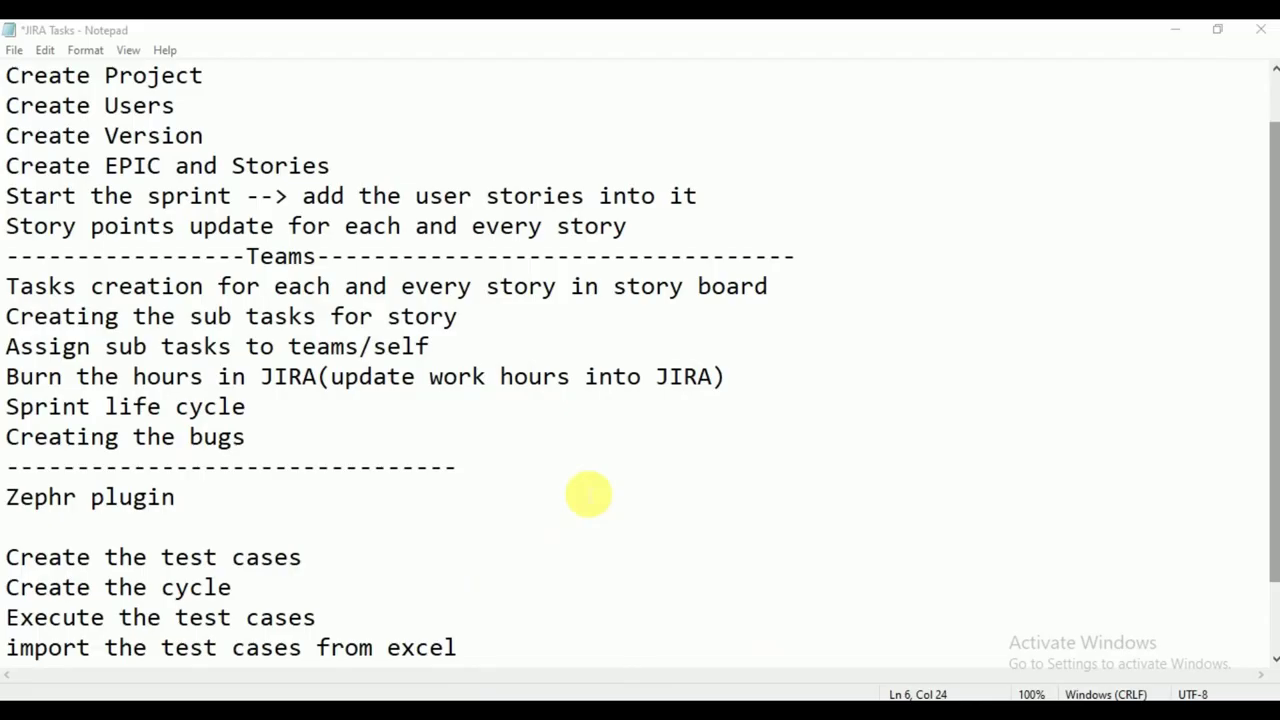
# - Review the JIRA task notes, covering the Scrum Master or JIRA Administrator, Teams and Zephr plugin sections
pyautogui.scroll(1, 588, 497)
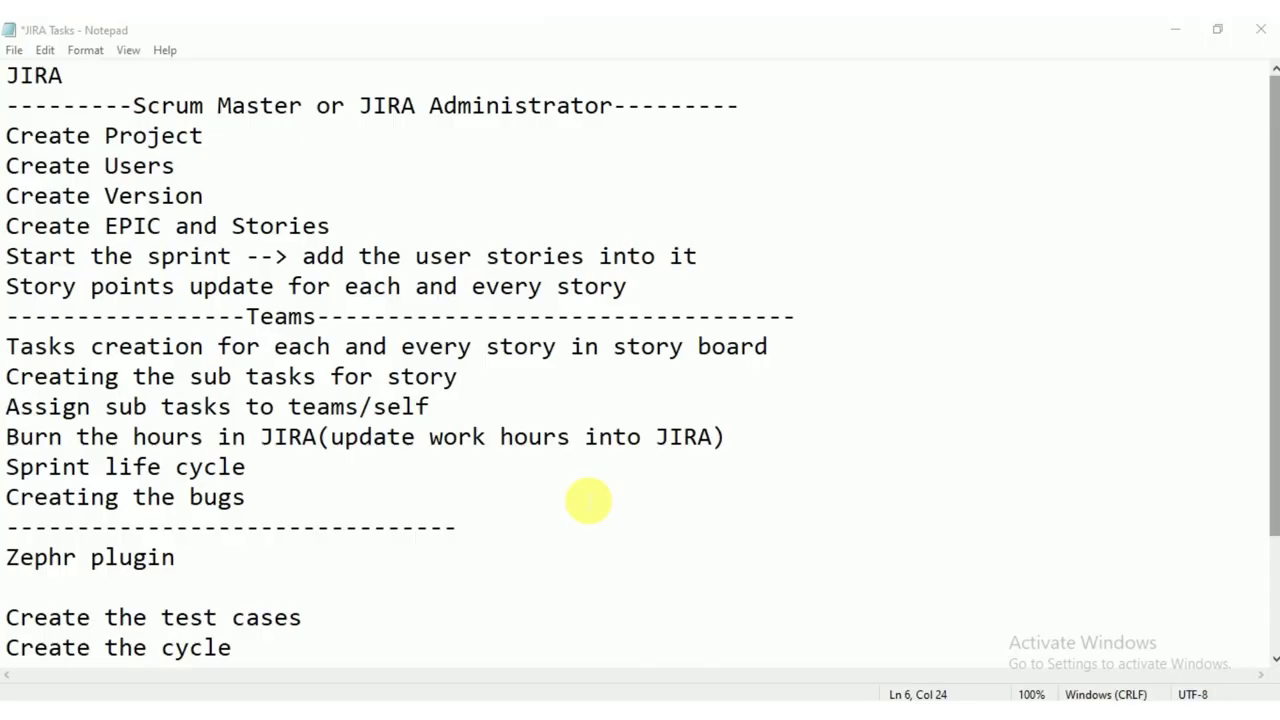
pyautogui.scroll(-2, 406, 506)
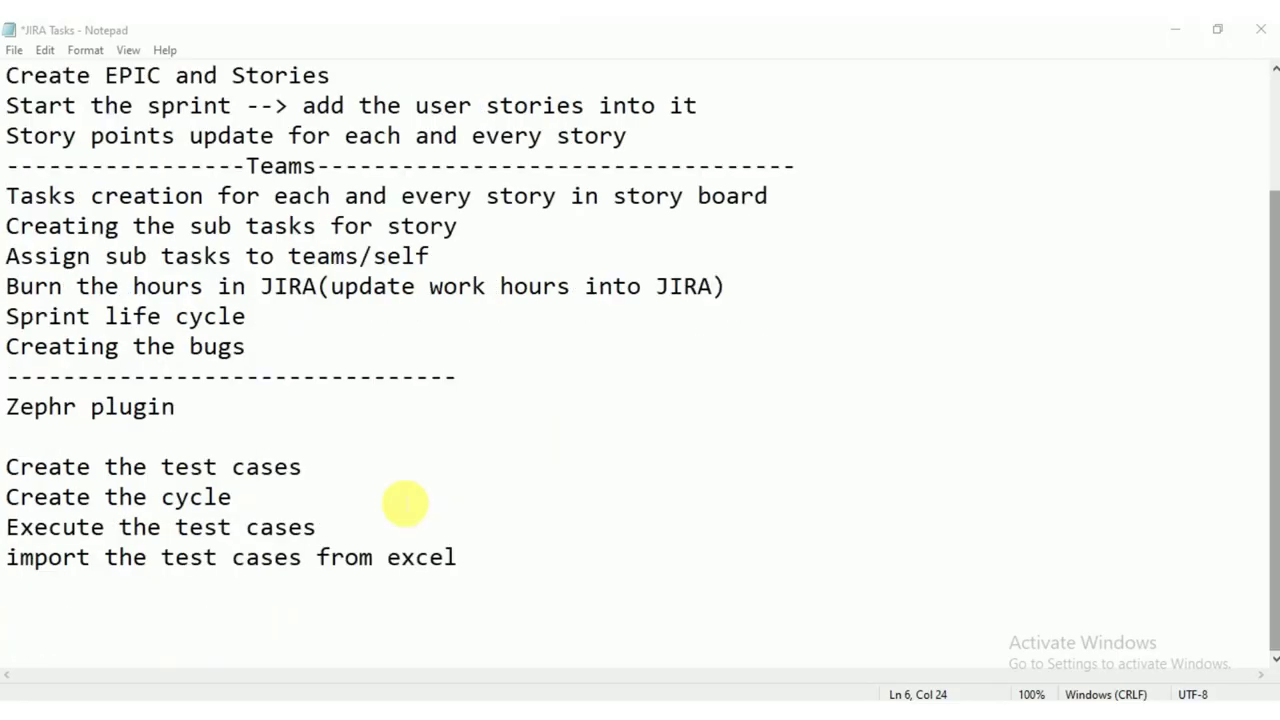
pyautogui.scroll(2, 274, 104)
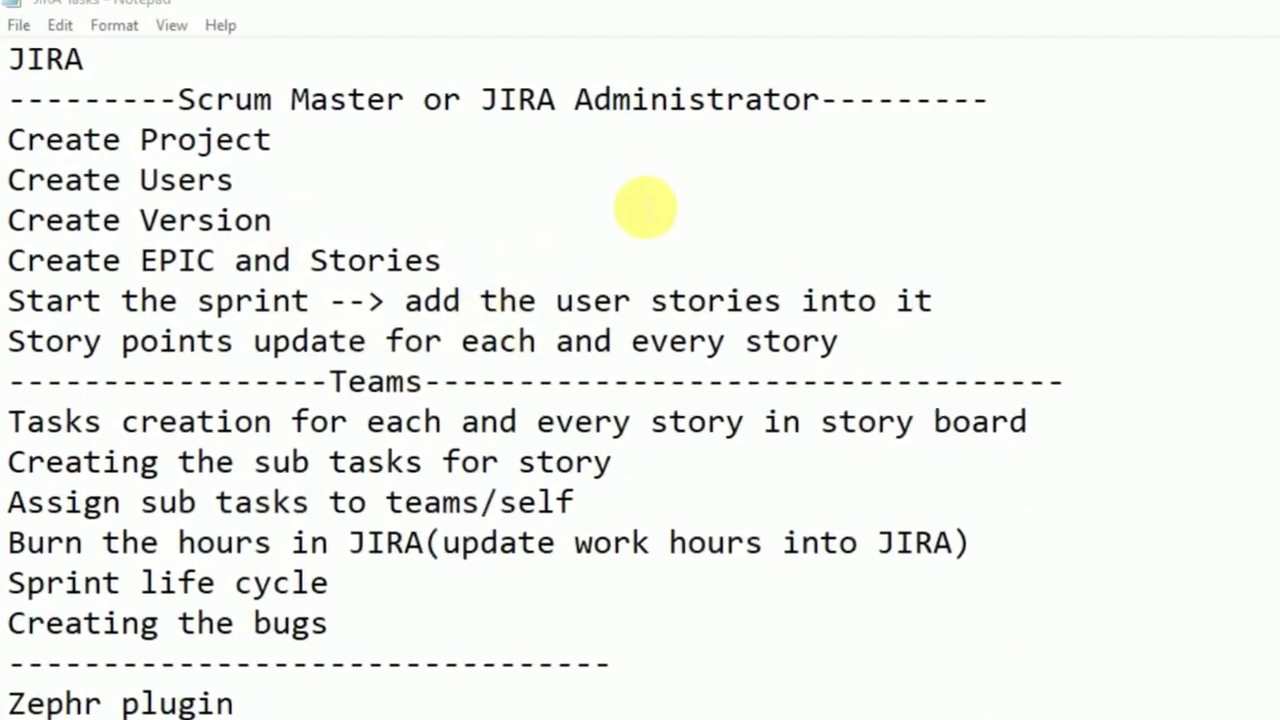
pyautogui.moveTo(890, 346); pyautogui.dragTo(23, 149)
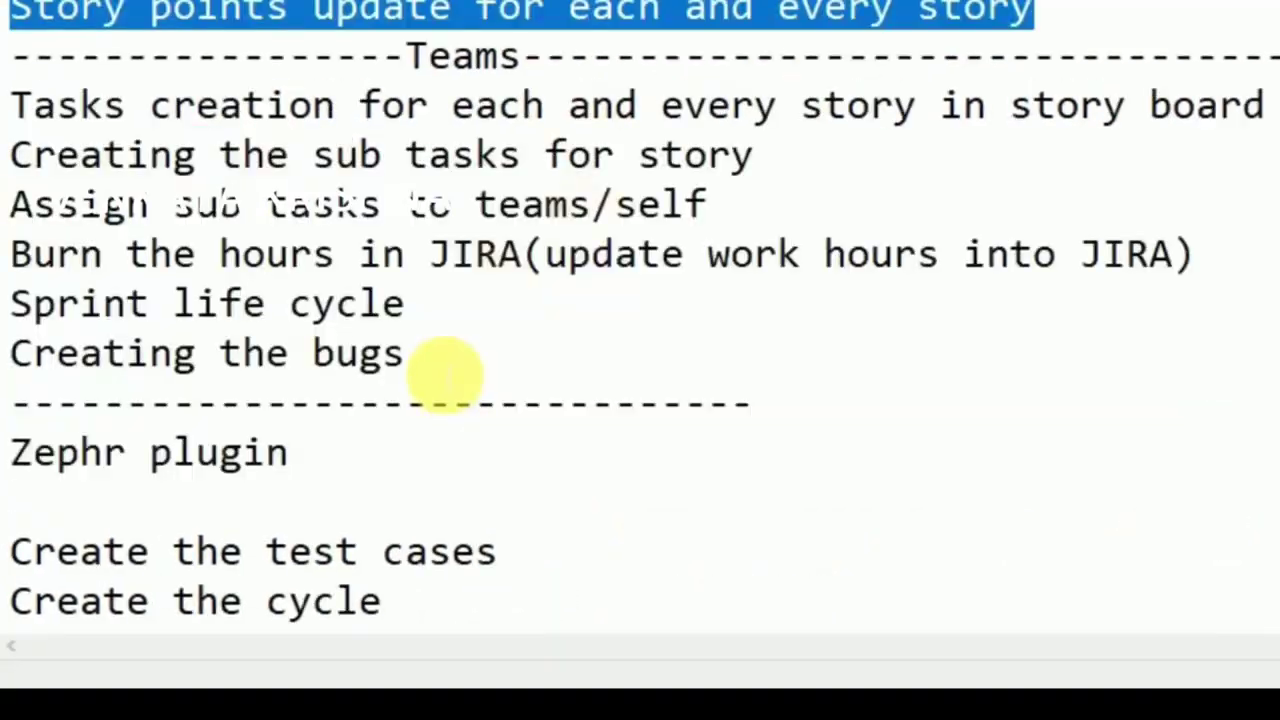
pyautogui.moveTo(405, 355); pyautogui.dragTo(14, 110)
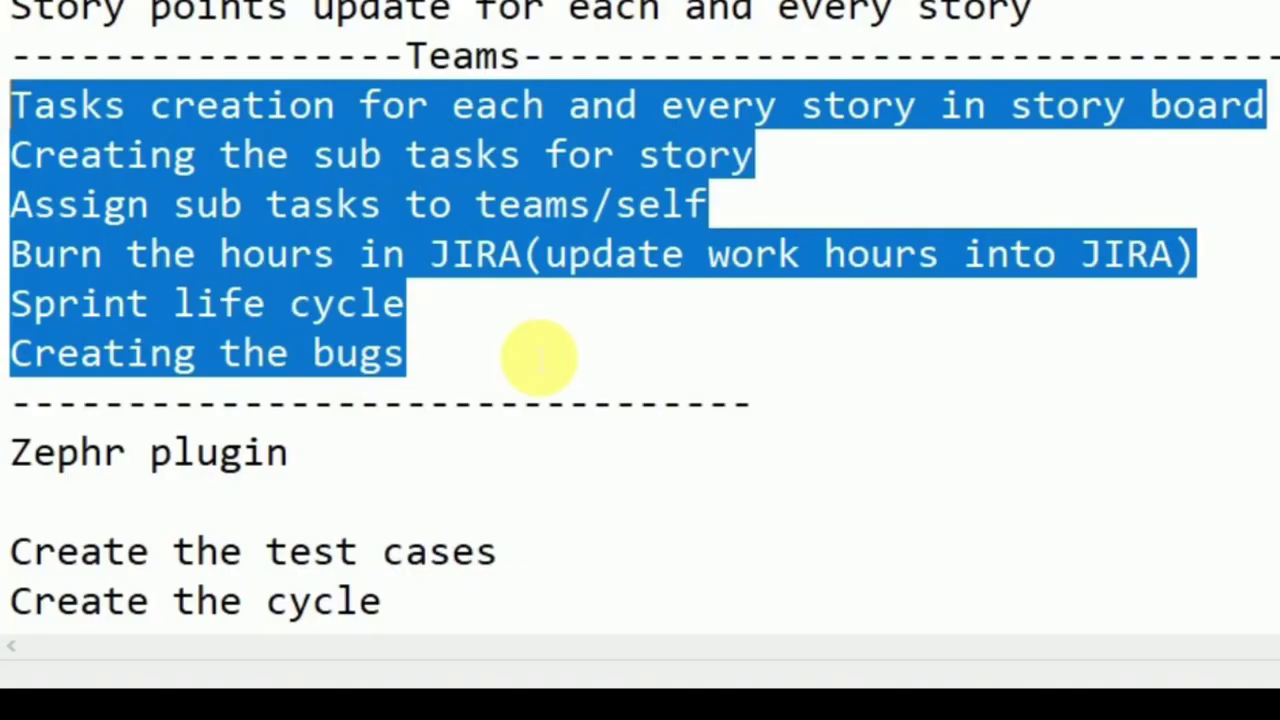
pyautogui.scroll(-2, 539, 357)
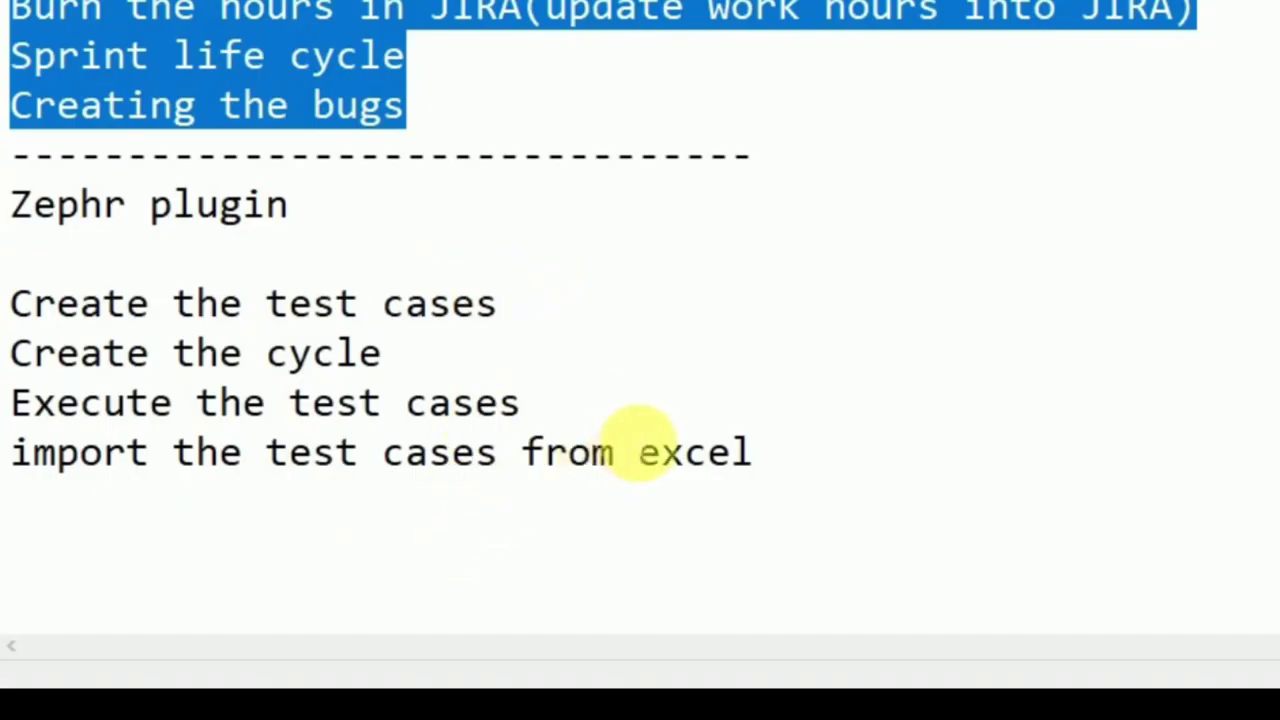
pyautogui.scroll(2, 634, 285)
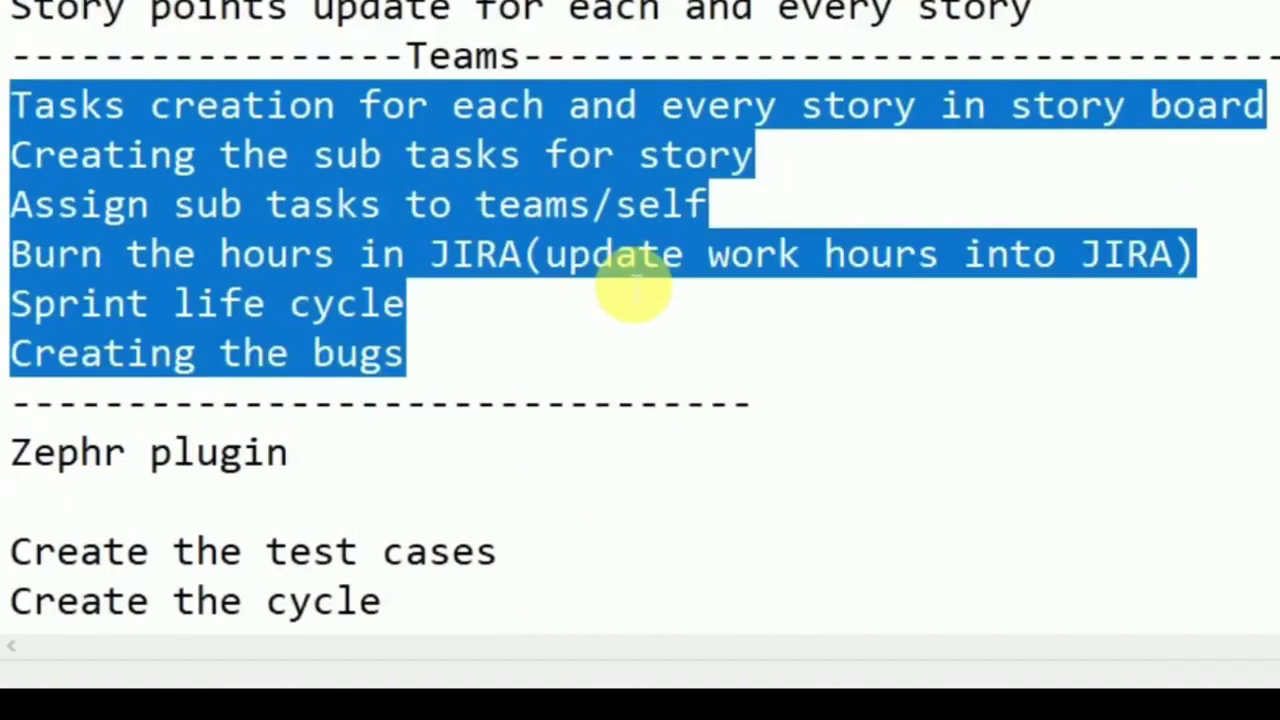
pyautogui.click(390, 206)
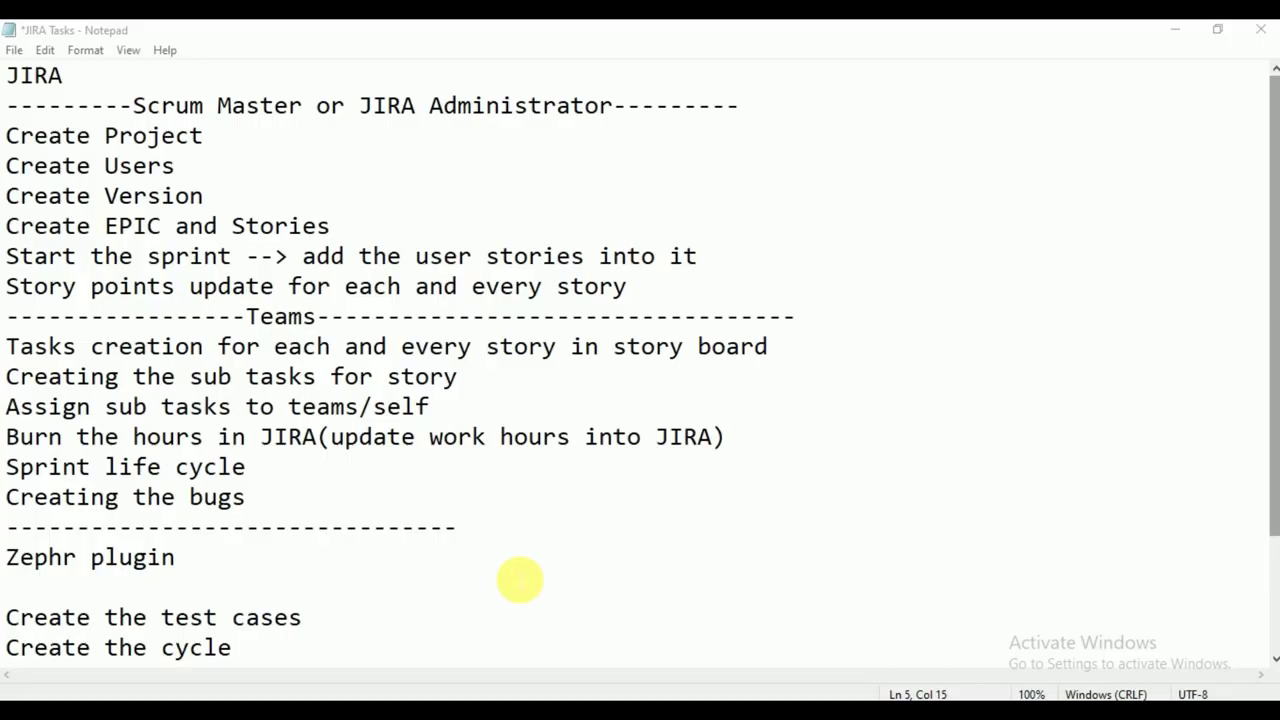
pyautogui.scroll(-1, 520, 580)
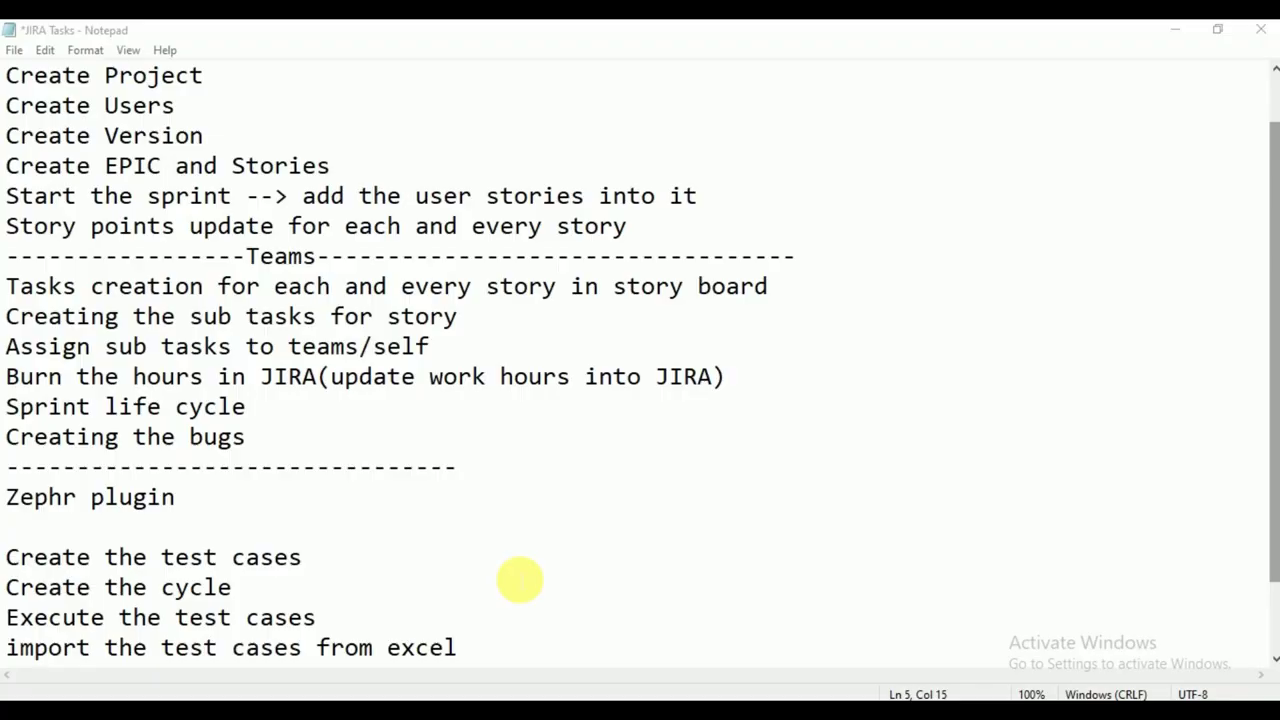
pyautogui.click(520, 580)
pyautogui.scroll(1, 520, 580)
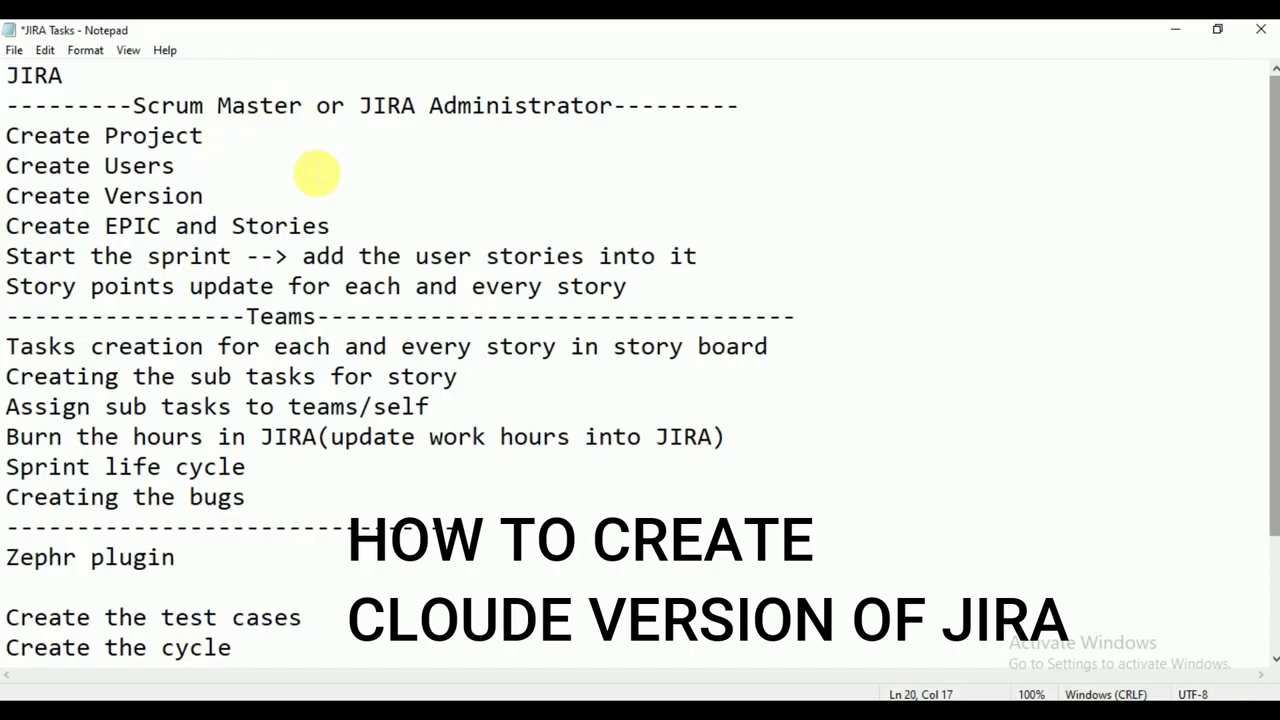
# - Switch to Chrome, search Google for "jira account creation" and open the Free - Jira Software page from Atlassian
pyautogui.click(406, 712)
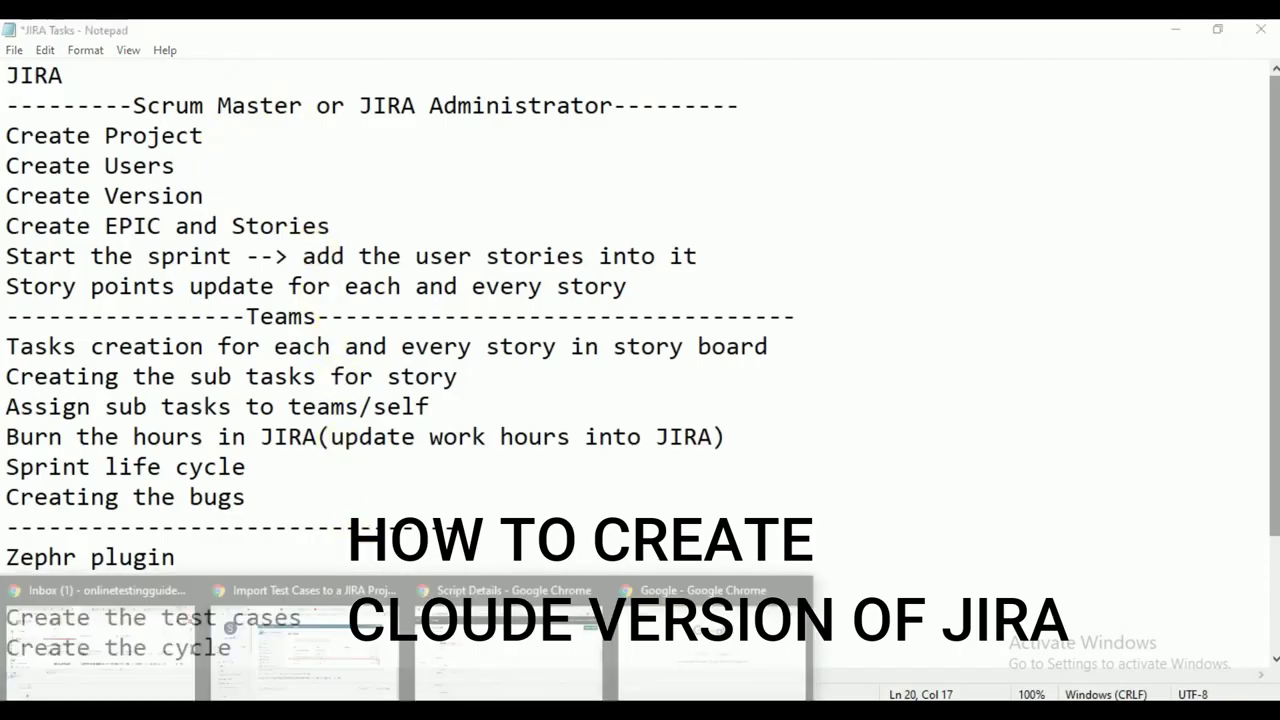
pyautogui.click(691, 635)
pyautogui.click(623, 286)
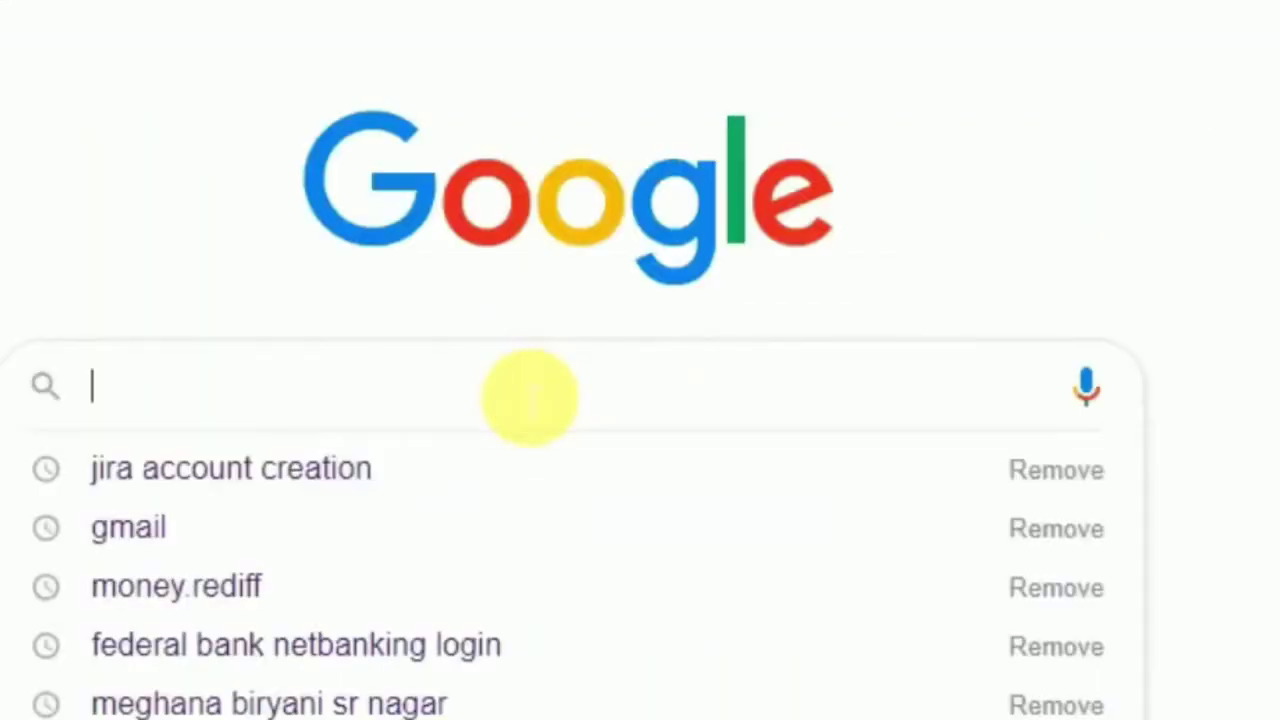
pyautogui.click(312, 472)
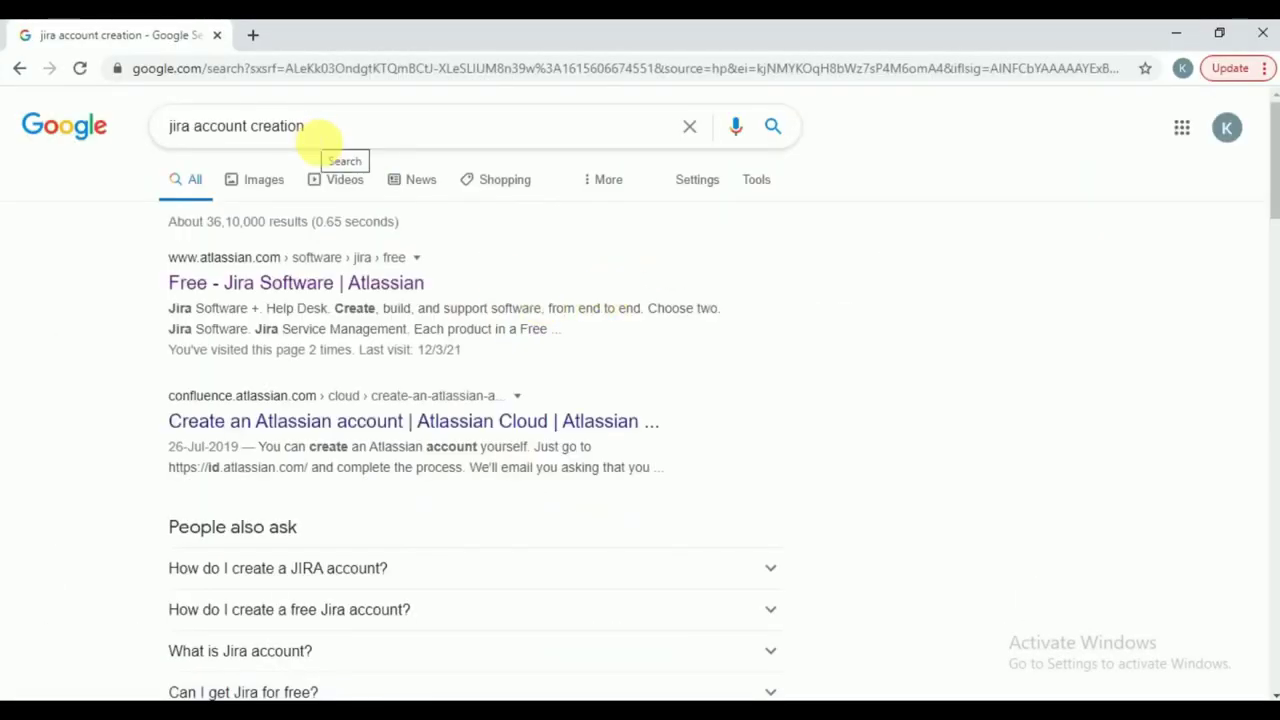
pyautogui.click(322, 287)
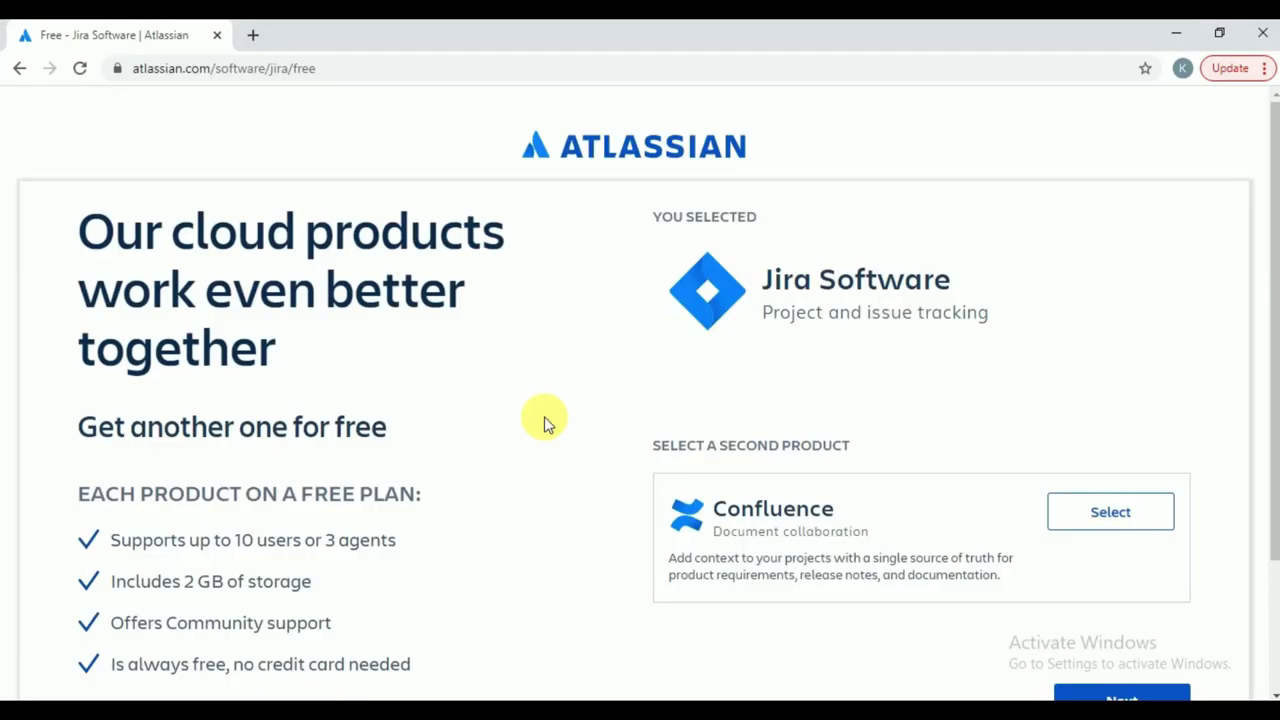
# - Review the free plan's offer and proceed with Jira Software alone, without selecting a second product
pyautogui.scroll(-2, 545, 423)
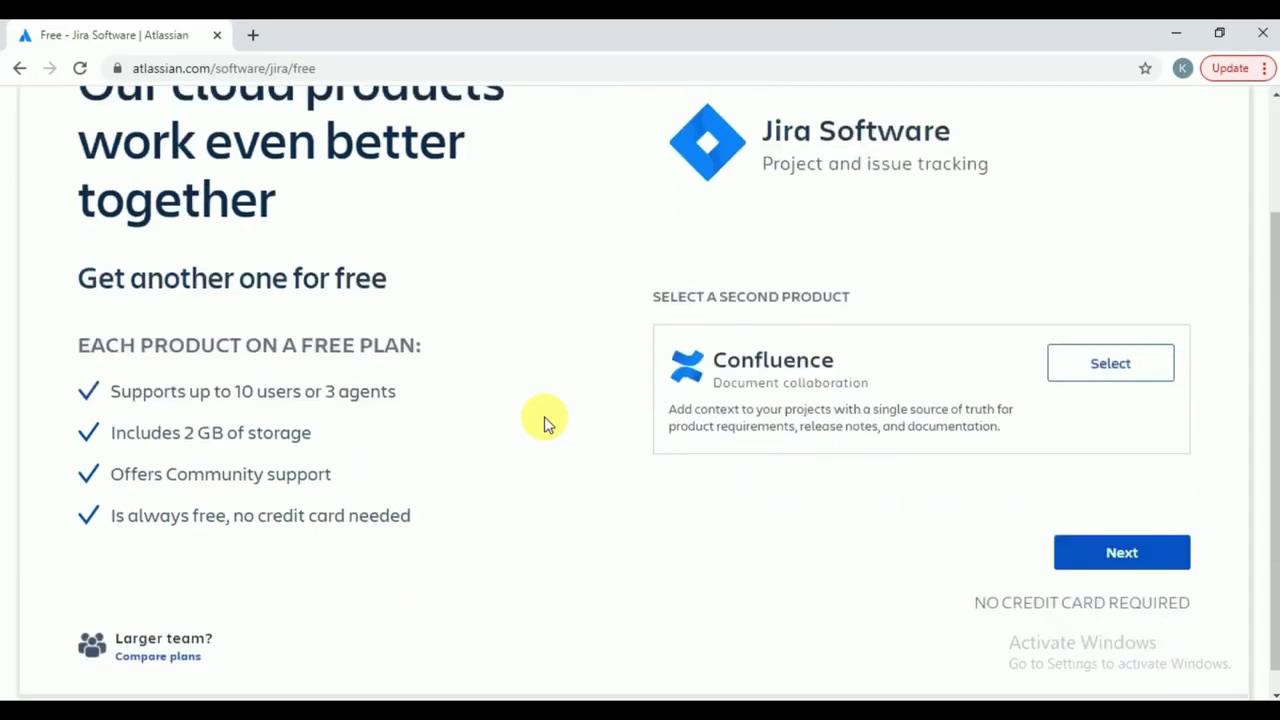
pyautogui.scroll(1, 545, 423)
pyautogui.scroll(-1, 545, 423)
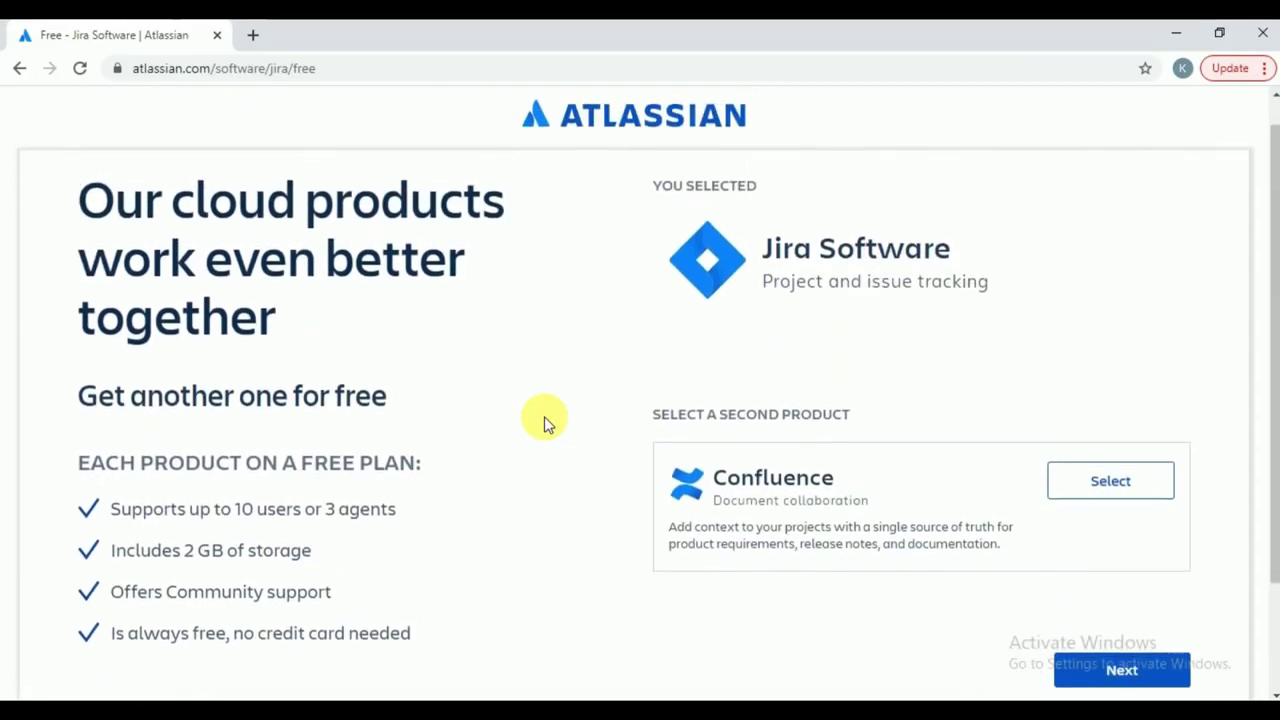
pyautogui.scroll(1, 544, 423)
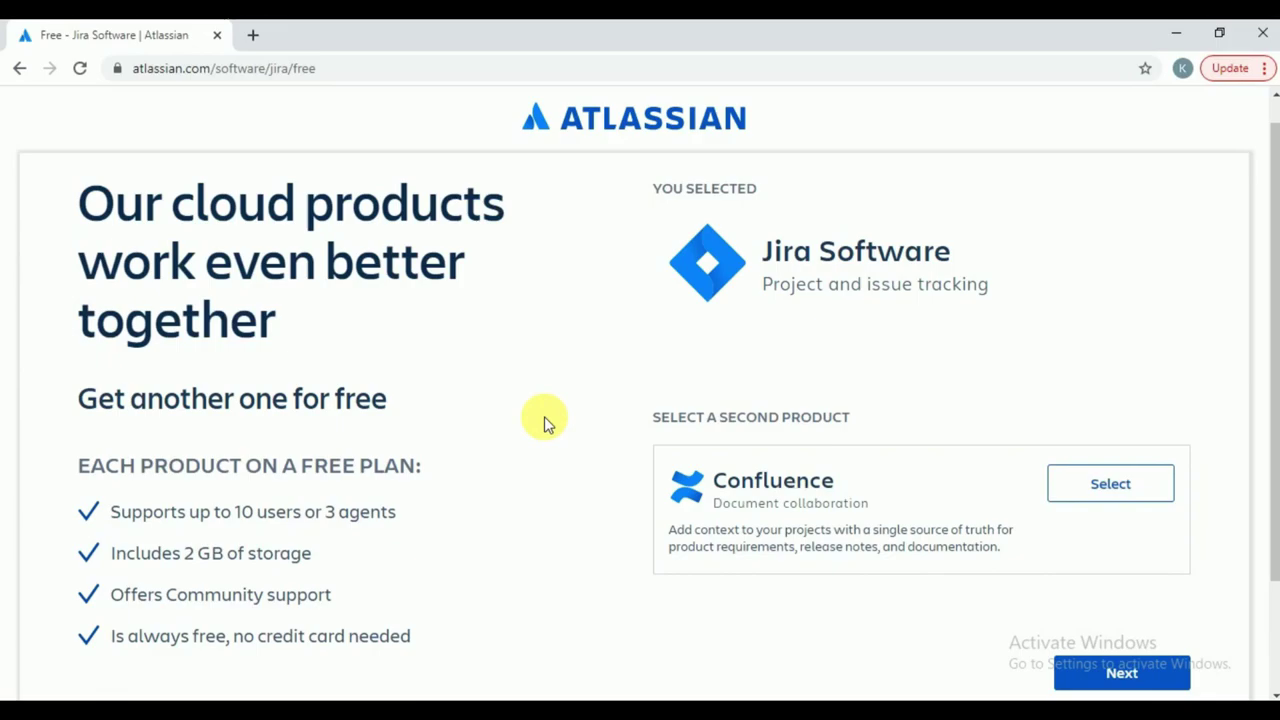
pyautogui.scroll(-1, 545, 424)
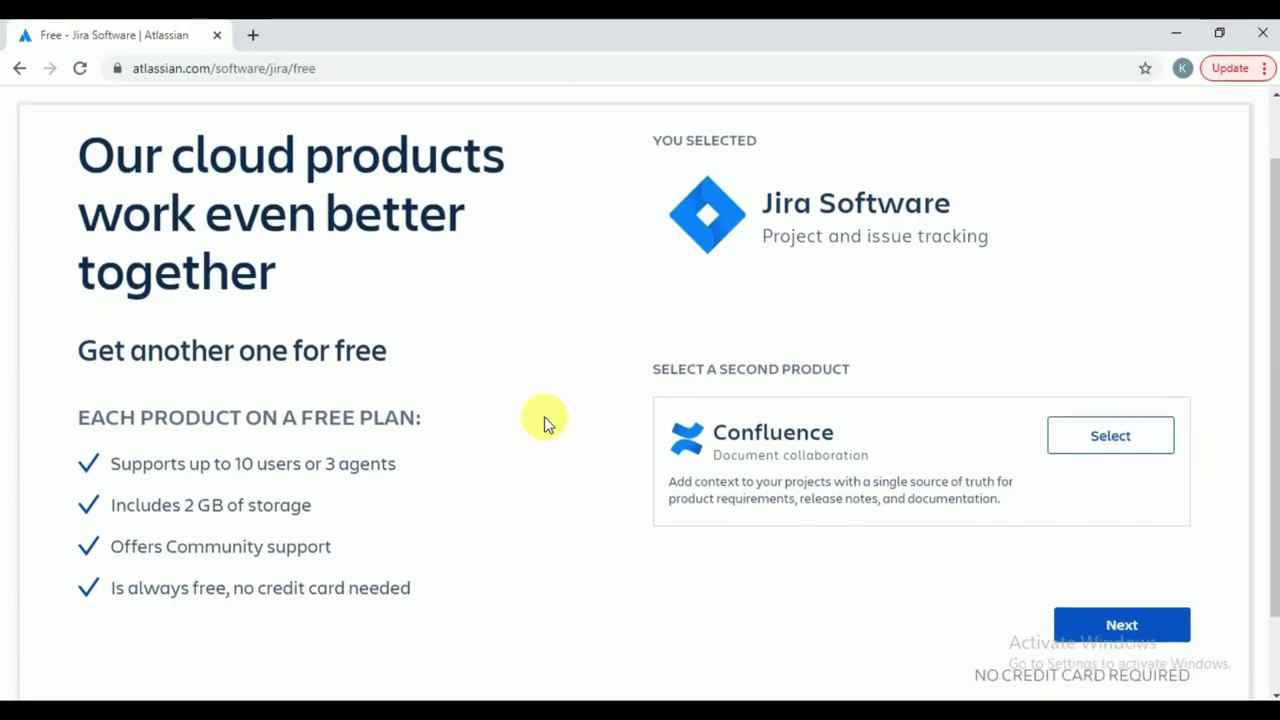
pyautogui.scroll(1, 545, 424)
pyautogui.scroll(-1, 545, 424)
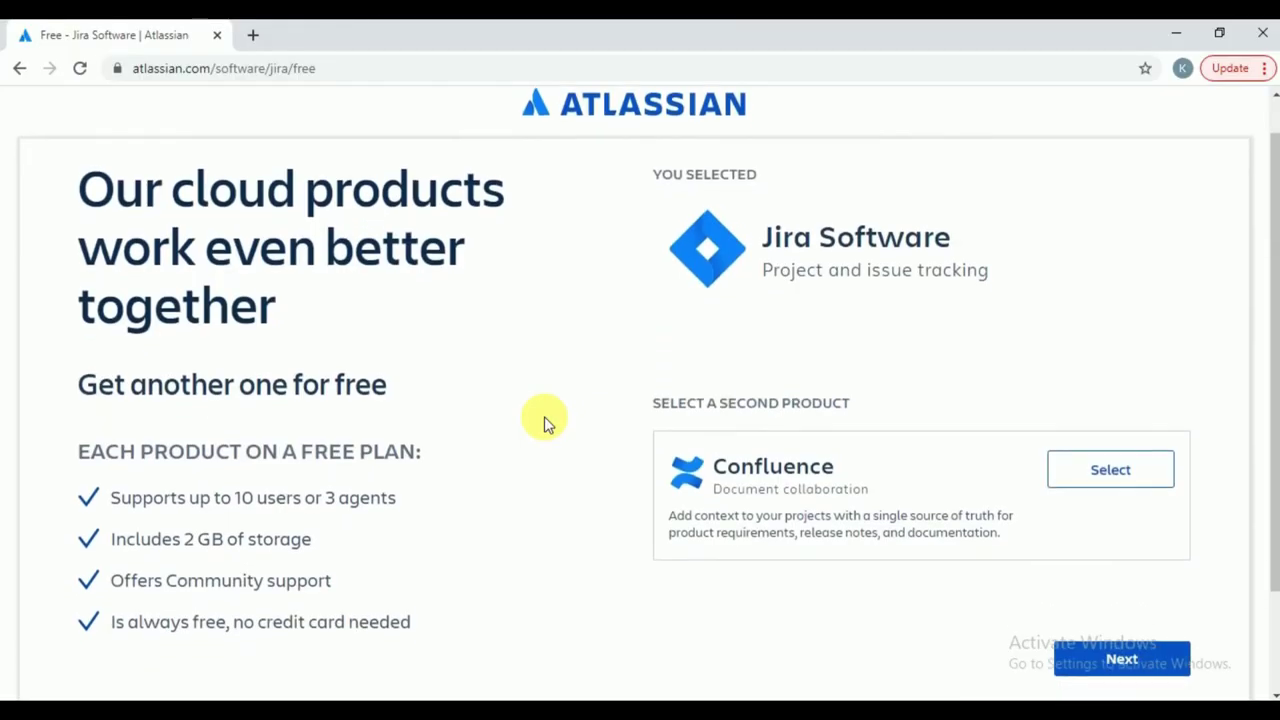
pyautogui.click(1108, 660)
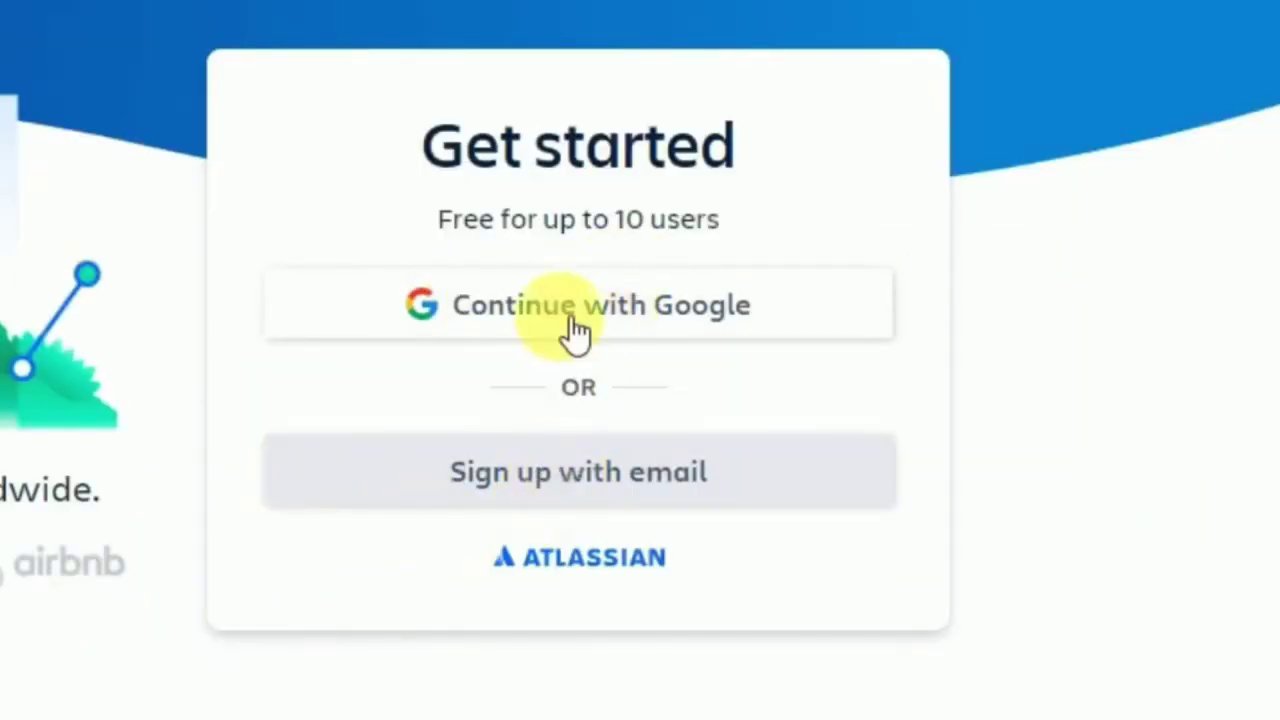
# - Sign up with an existing Google account and create the Atlassian account from its details
pyautogui.click(580, 310)
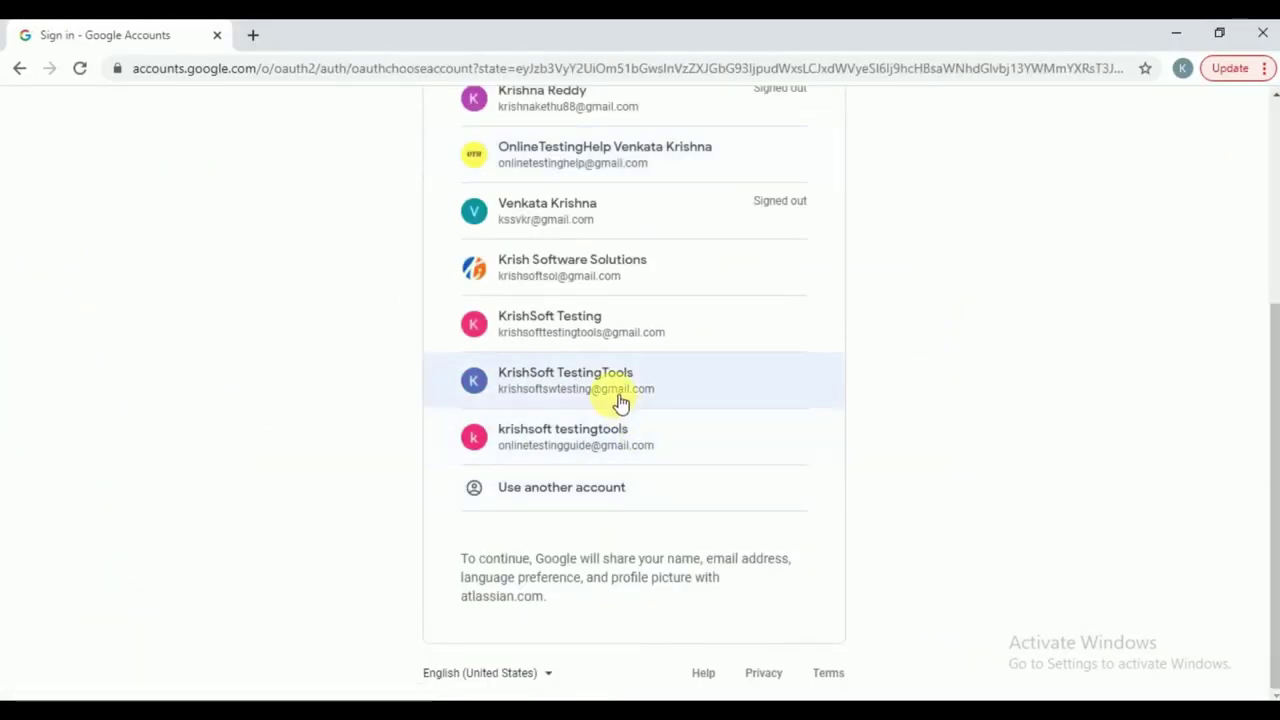
pyautogui.click(590, 450)
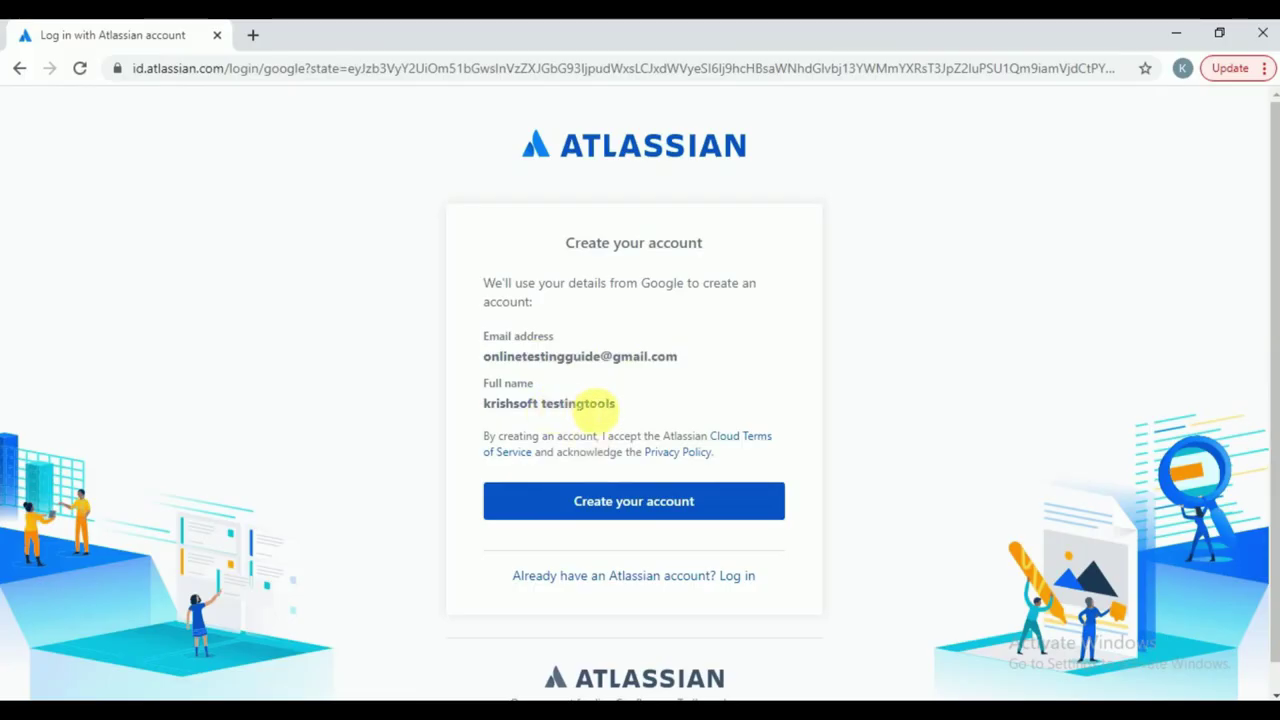
pyautogui.click(634, 505)
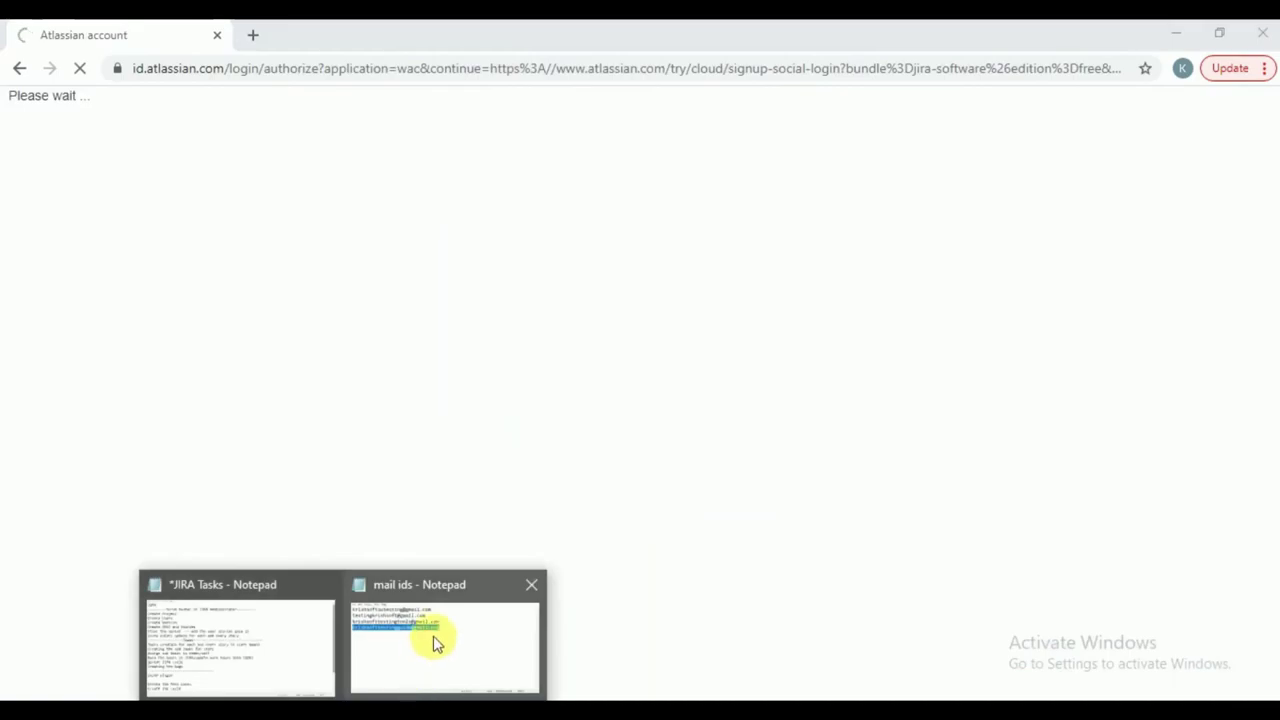
# - Switch to the JIRA Tasks notes in Notepad and review the planned administrator, team and test case tasks
pyautogui.click(263, 643)
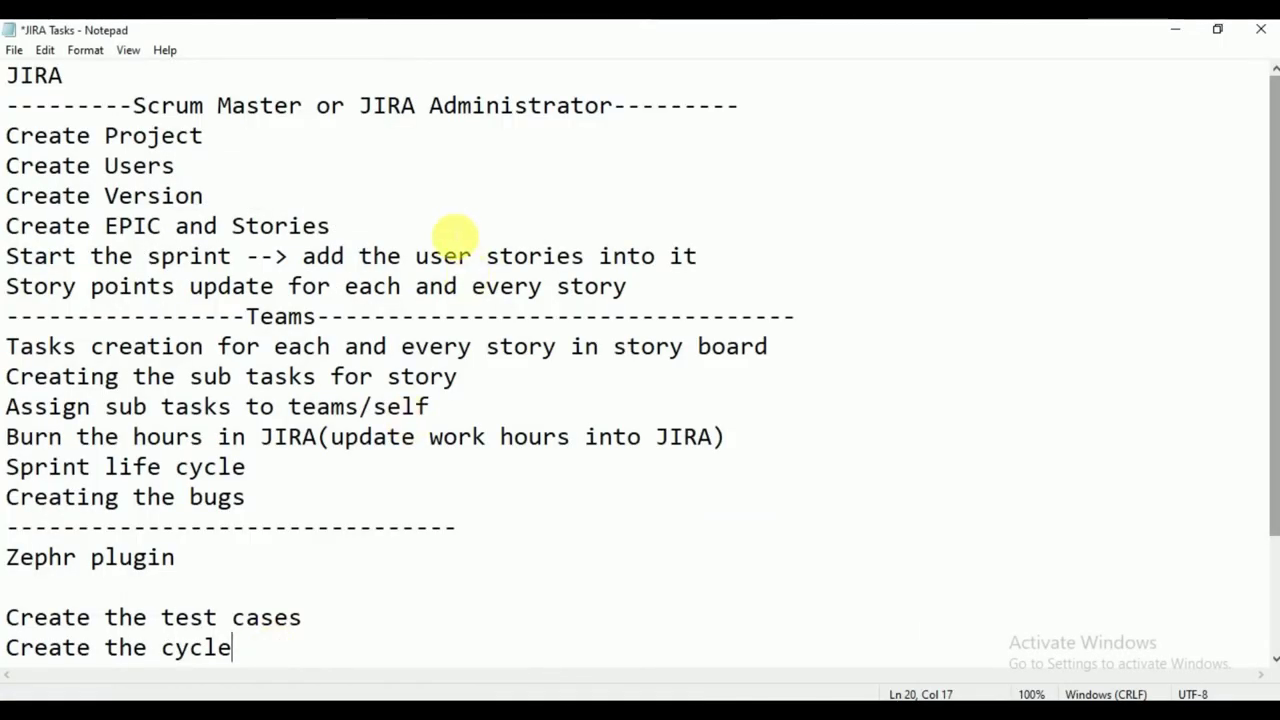
pyautogui.scroll(-2, 455, 237)
pyautogui.scroll(2, 455, 237)
pyautogui.scroll(-2, 455, 237)
pyautogui.scroll(2, 455, 237)
# - Switch back to Chrome and try krishsofttestingtools as the name of the new Atlassian site
pyautogui.hotkey('alt', 'Tab')
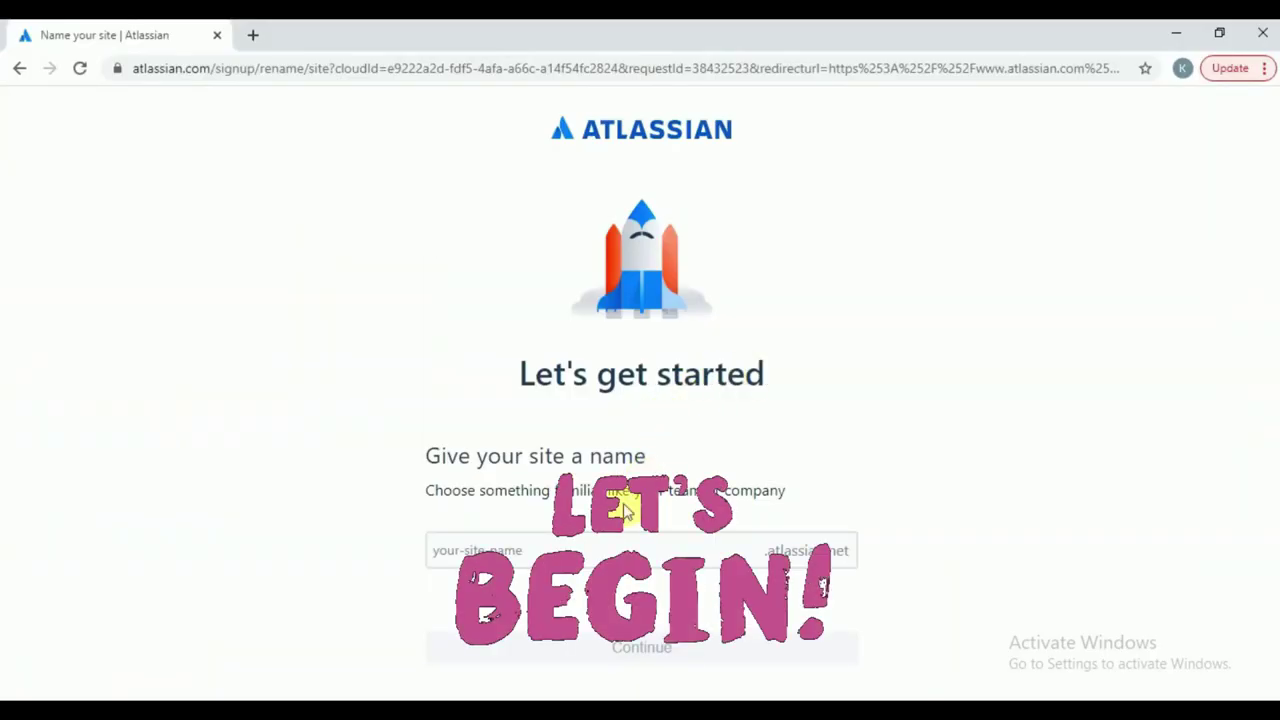
pyautogui.click(563, 554)
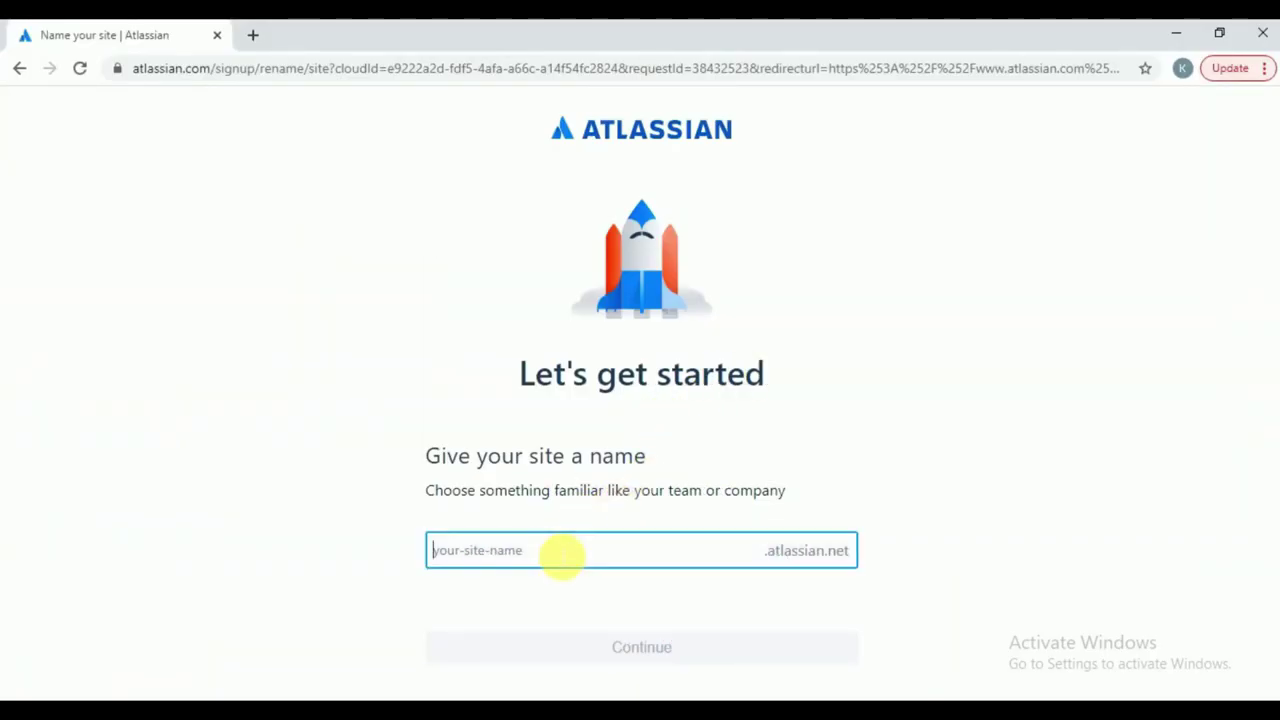
pyautogui.write('krishsofttestingtools')
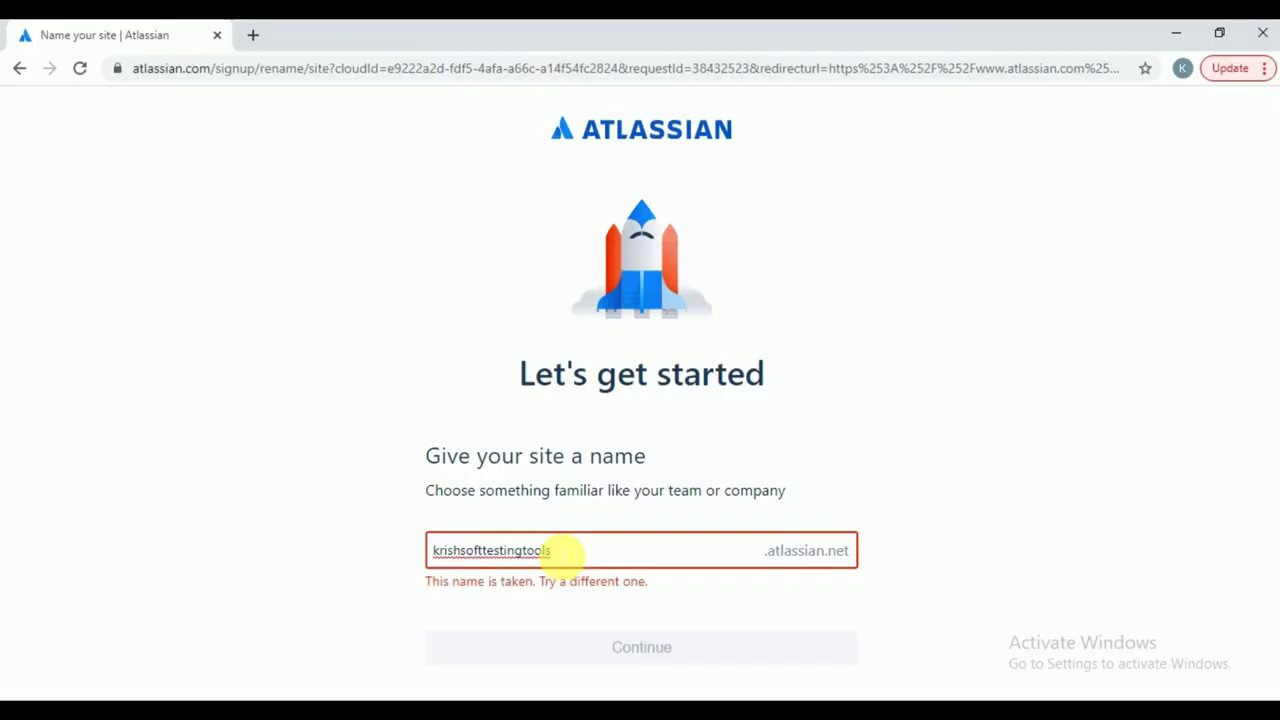
# - Change the site name to krishsoftguide and continue the setup
pyautogui.press('BackSpace')
pyautogui.press('BackSpace')
pyautogui.press('BackSpace')
pyautogui.press('BackSpace')
pyautogui.press('BackSpace')
pyautogui.press('BackSpace')
pyautogui.press('BackSpace')
pyautogui.press('BackSpace')
pyautogui.press('BackSpace')
pyautogui.press('BackSpace')
pyautogui.write('gi')
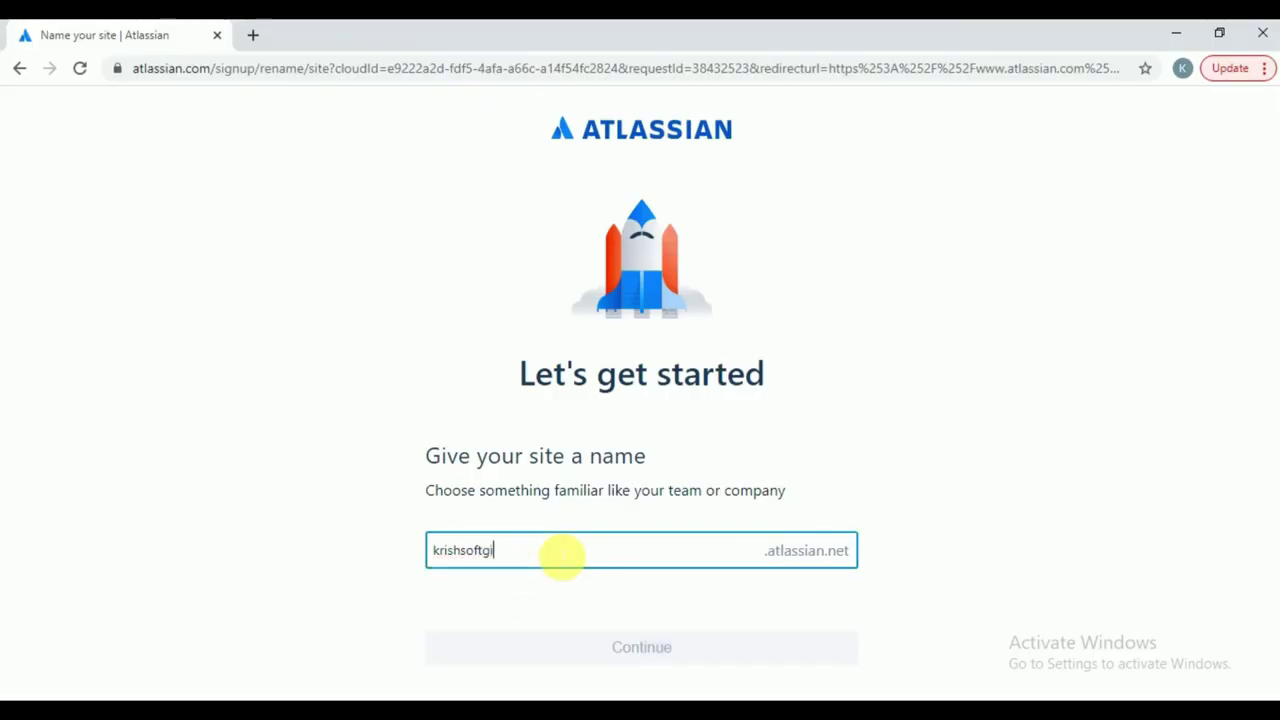
pyautogui.press('BackSpace')
pyautogui.write('uide')
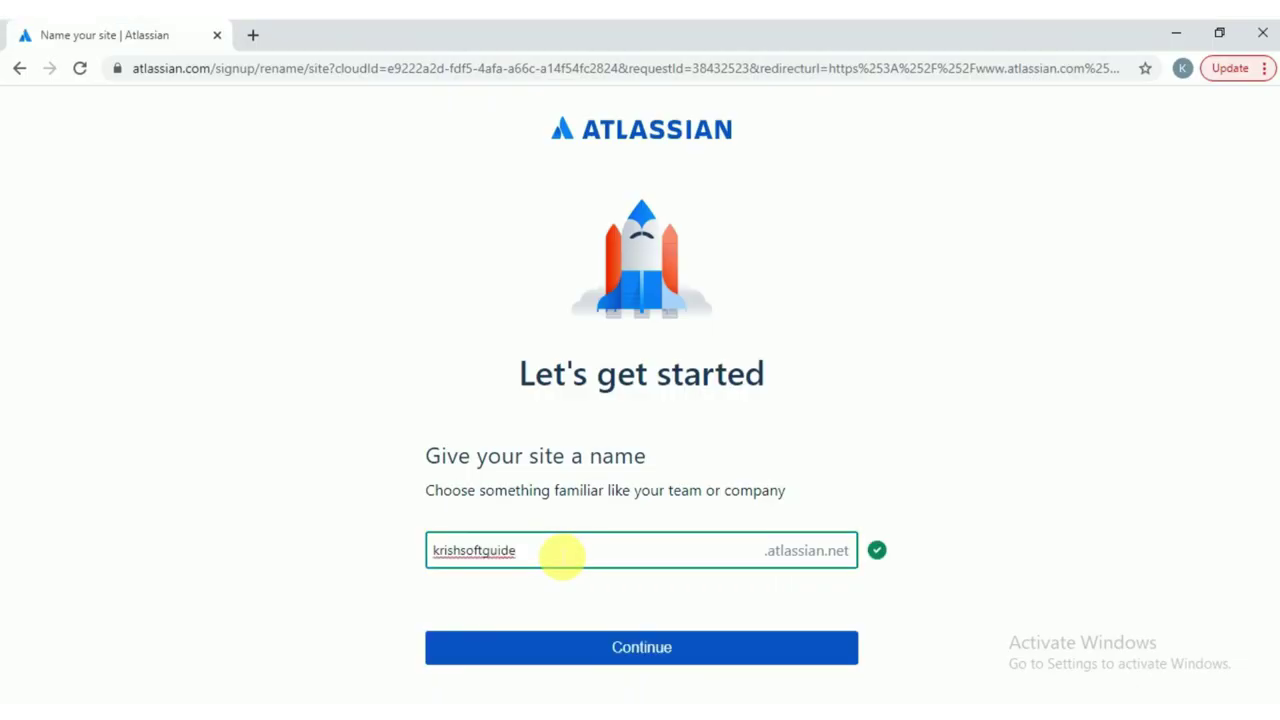
pyautogui.click(650, 650)
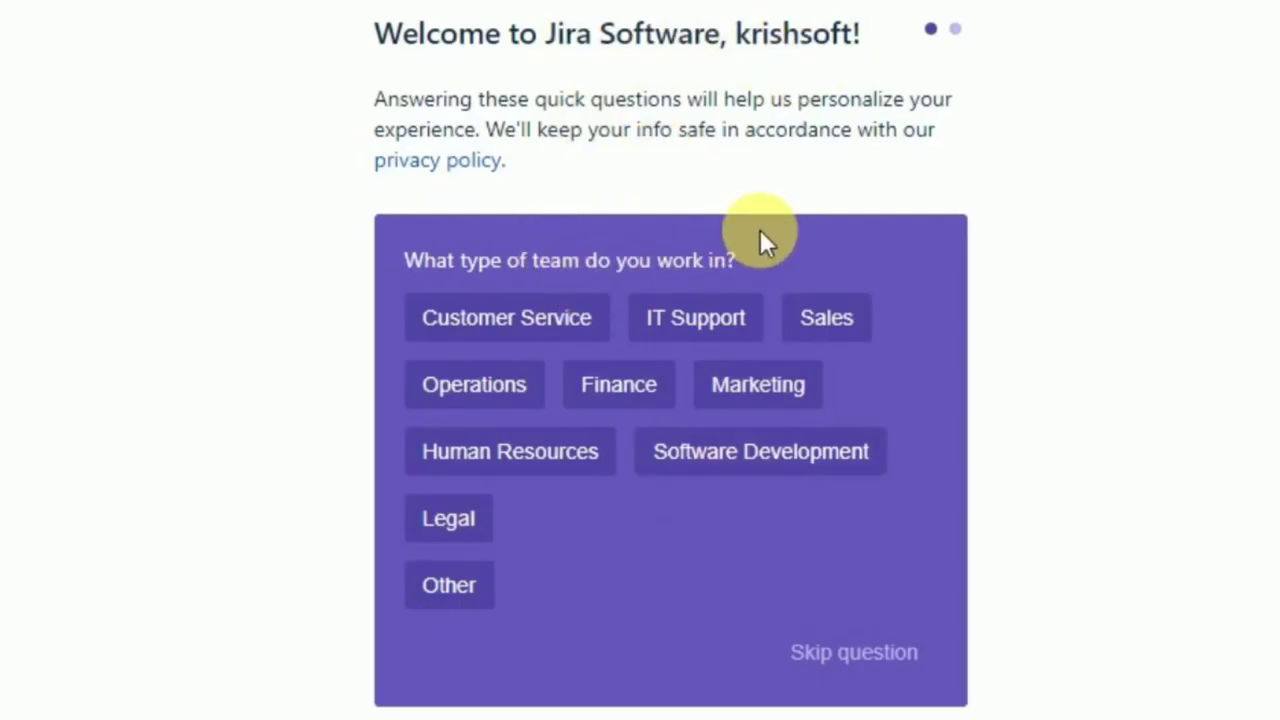
# - Answer the profile questions with Software Development as team type and QA Engineer as role, and skip the tools selection
pyautogui.click(778, 452)
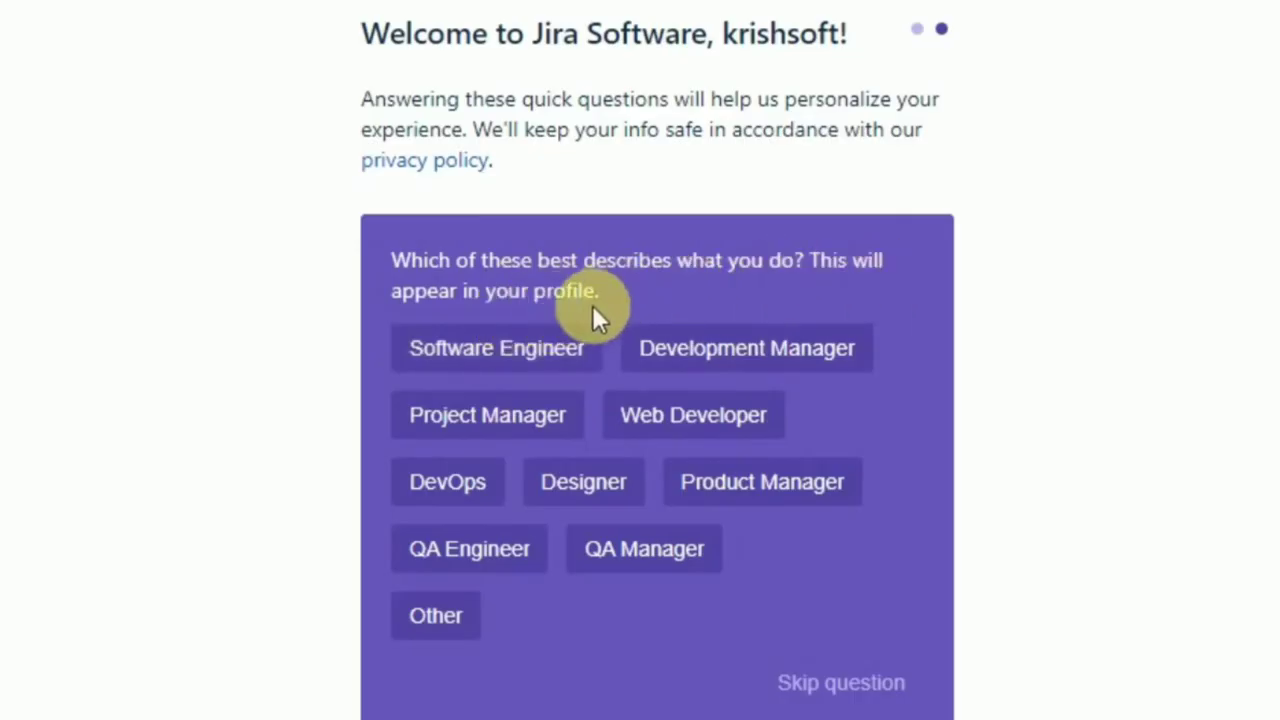
pyautogui.click(490, 550)
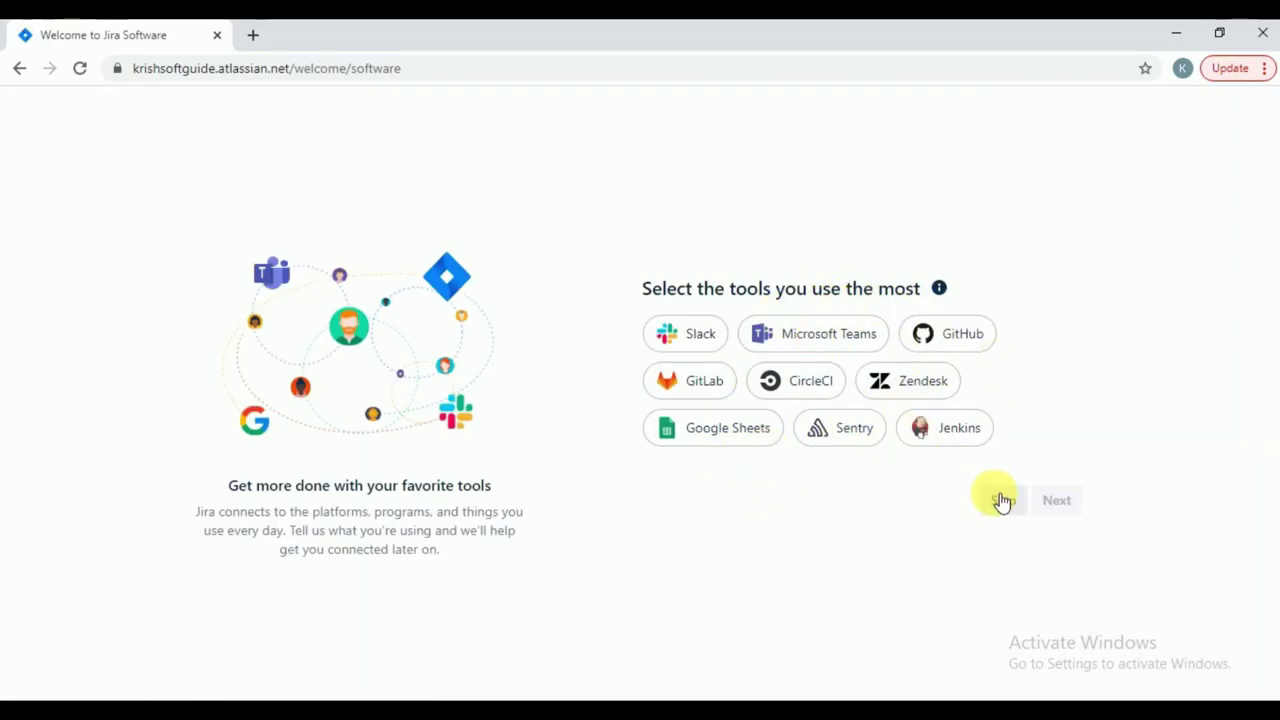
pyautogui.click(1002, 500)
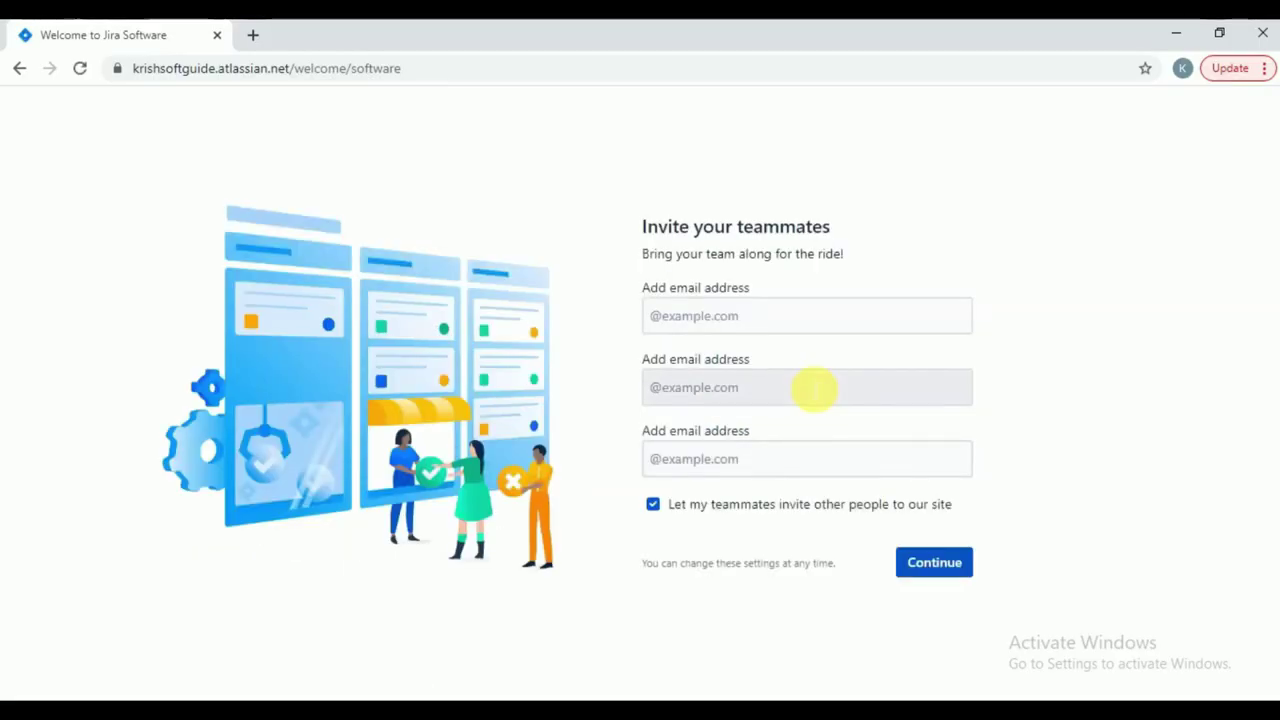
# - Disallow teammates from inviting other people to the site and continue without adding any teammate e-mail addresses
pyautogui.click(654, 508)
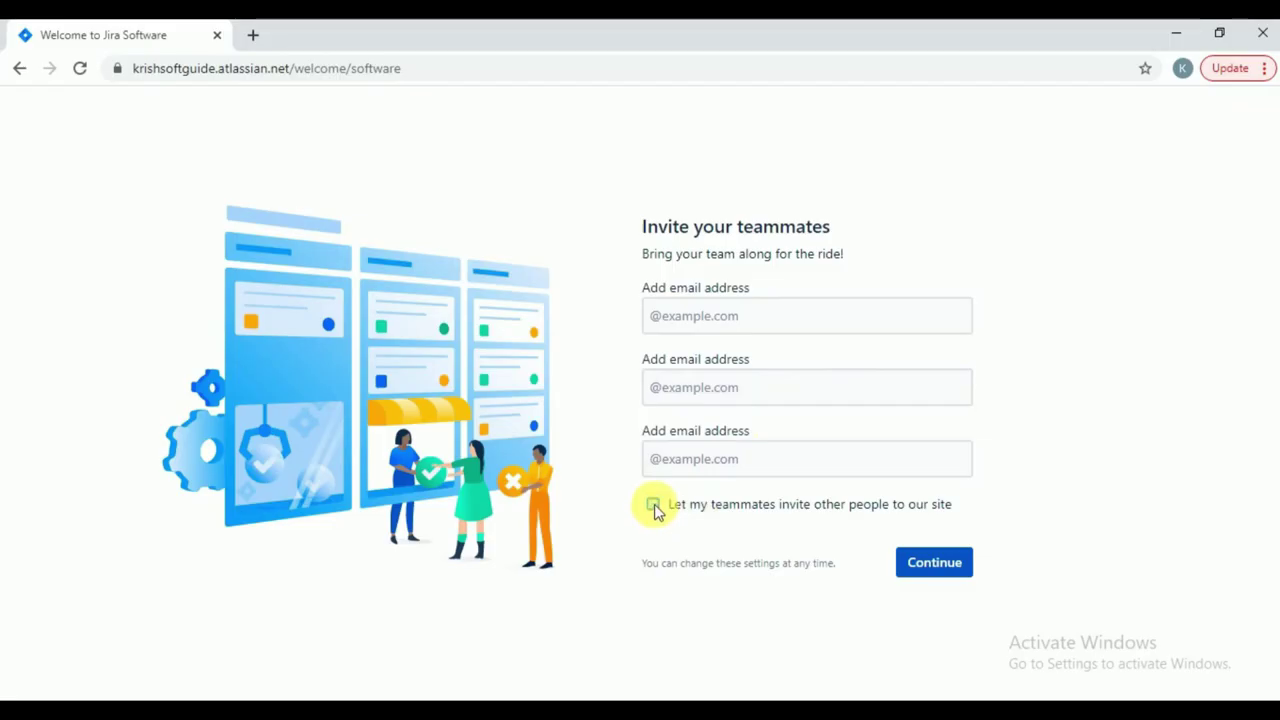
pyautogui.click(929, 563)
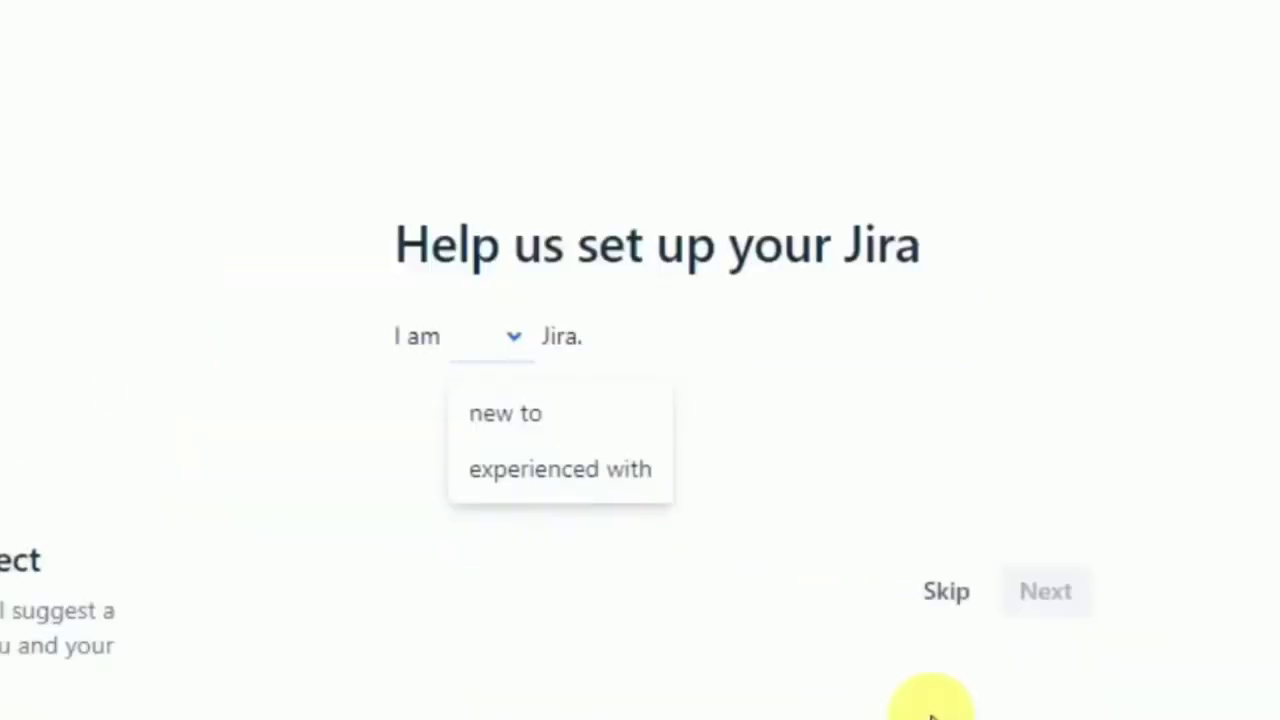
# - Answer the Jira setup questions, choosing new to Jira and new to agile methodologies, complete the remaining answers and continue
pyautogui.click(545, 418)
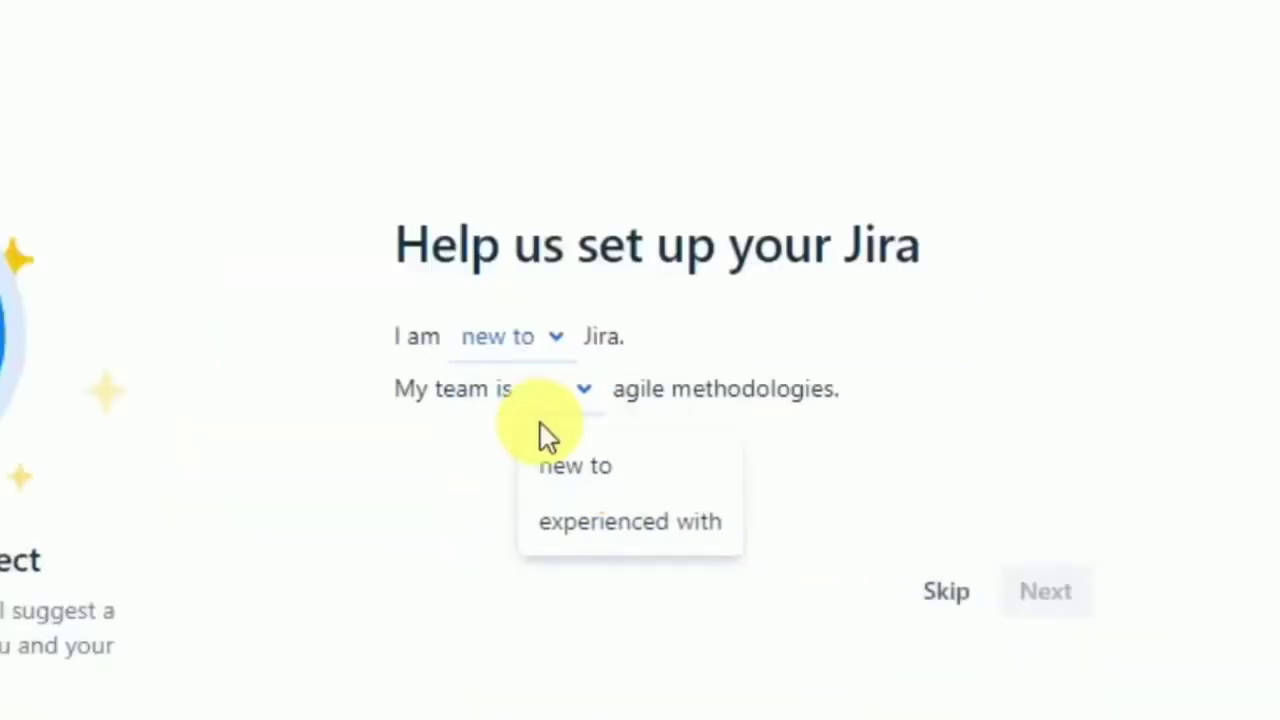
pyautogui.click(587, 487)
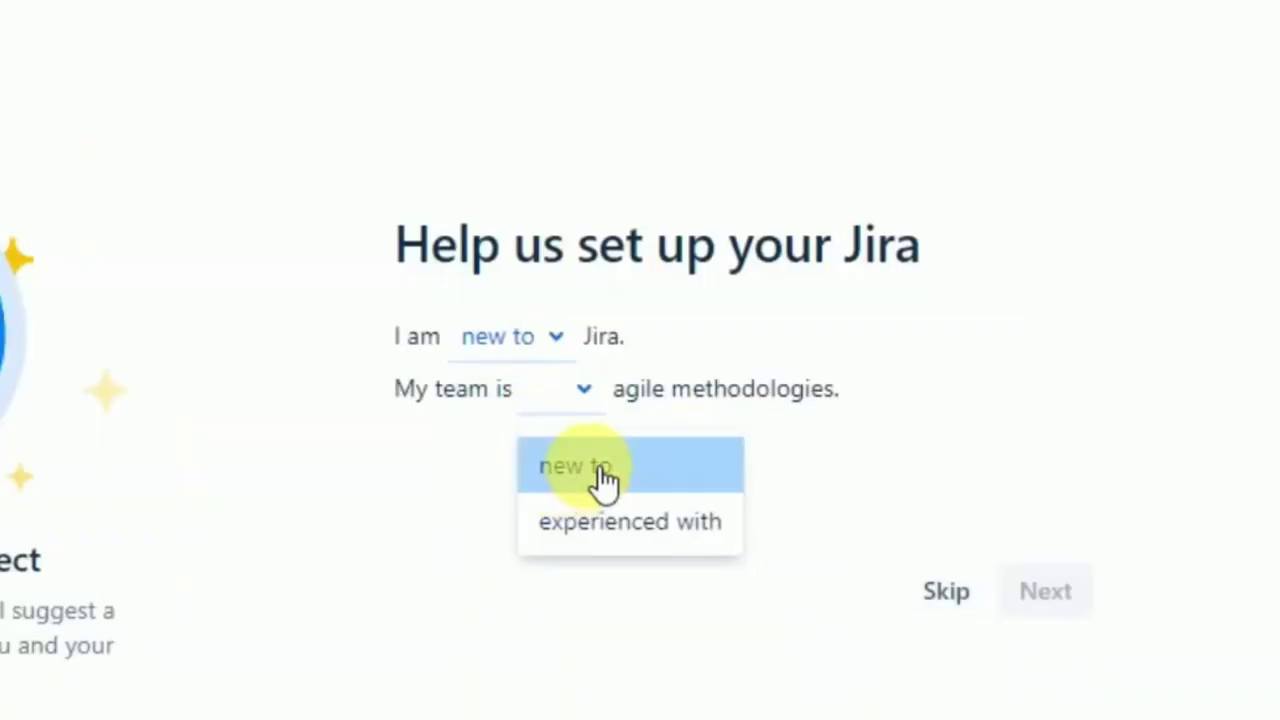
pyautogui.click(799, 519)
pyautogui.click(561, 580)
pyautogui.click(1046, 606)
# - Switch from the next-gen to the classic software templates and select the Scrum template for the project
pyautogui.scroll(-1, 703, 378)
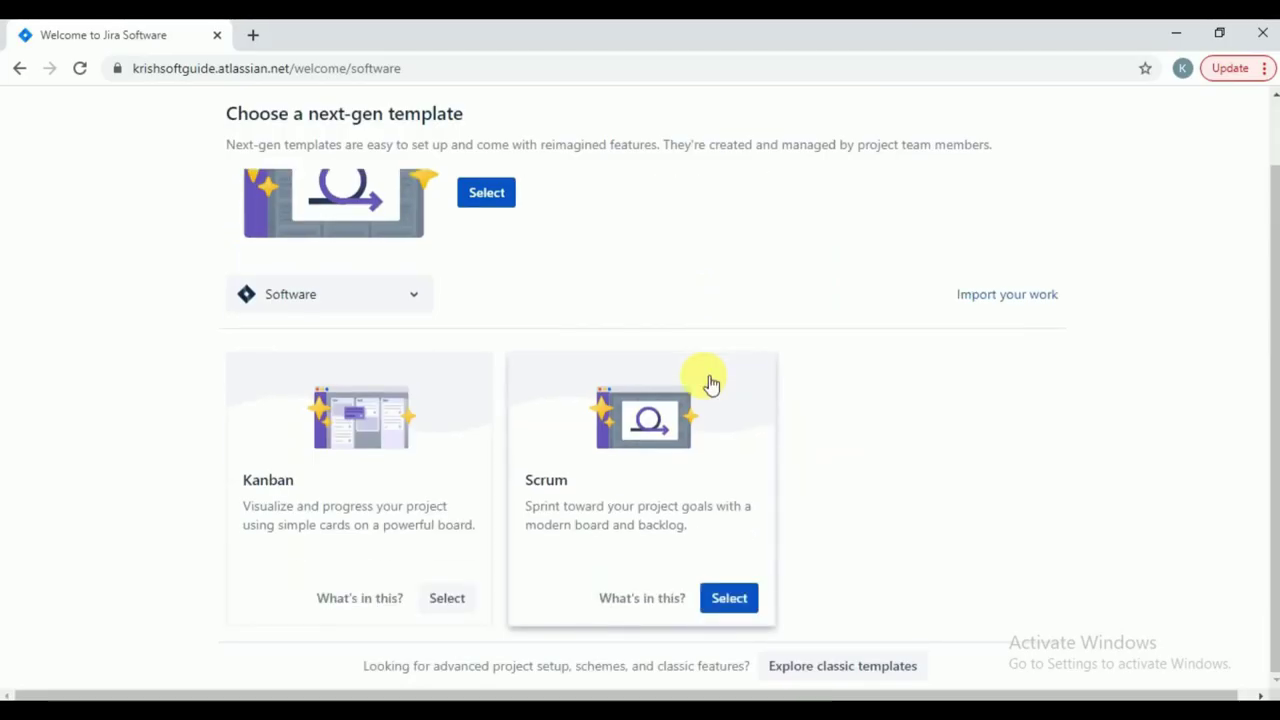
pyautogui.scroll(1, 708, 400)
pyautogui.scroll(-1, 710, 406)
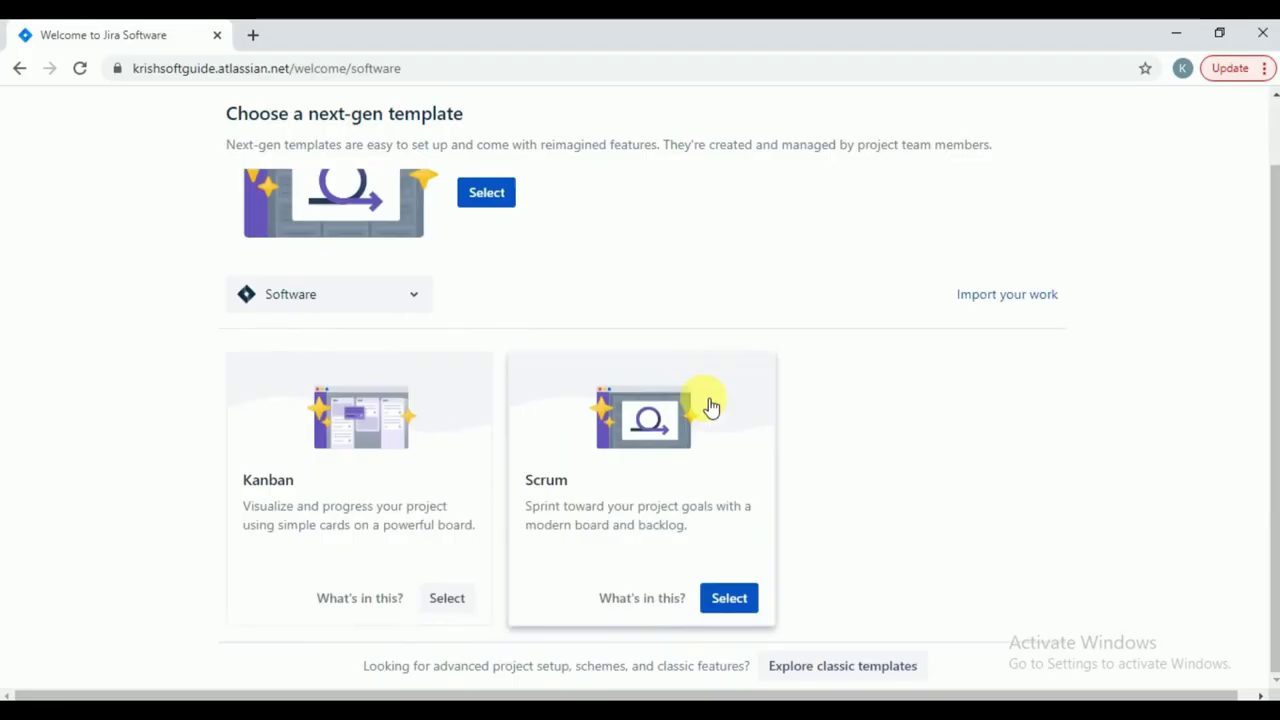
pyautogui.click(840, 676)
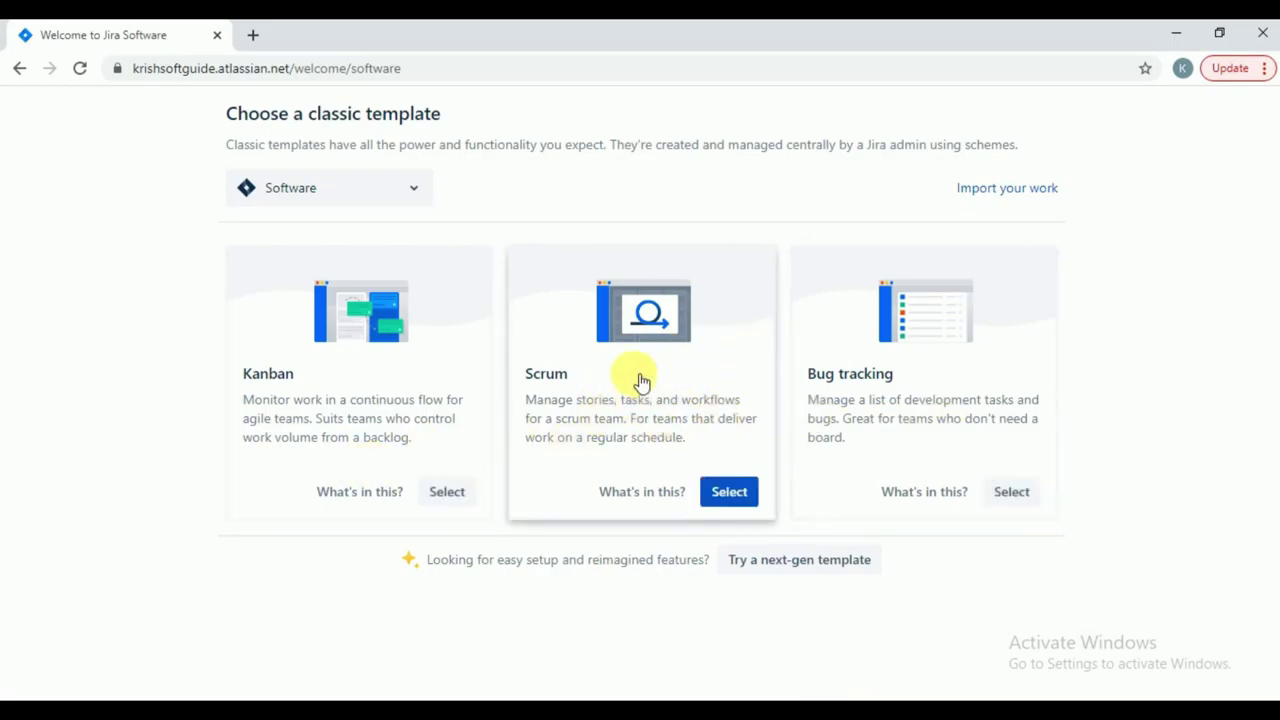
pyautogui.click(732, 500)
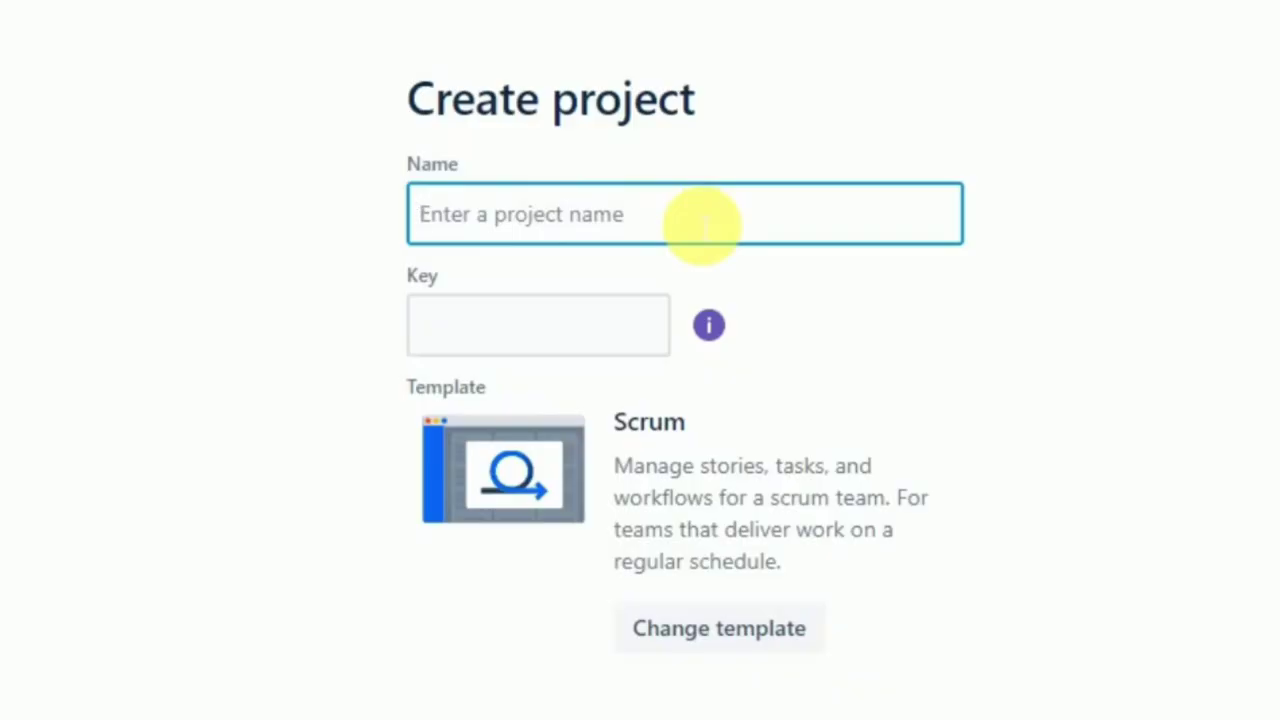
# - Create the Scrum project with the name GMAIL and key GMAIL, and check it in the recent projects
pyautogui.write('GMAIL')
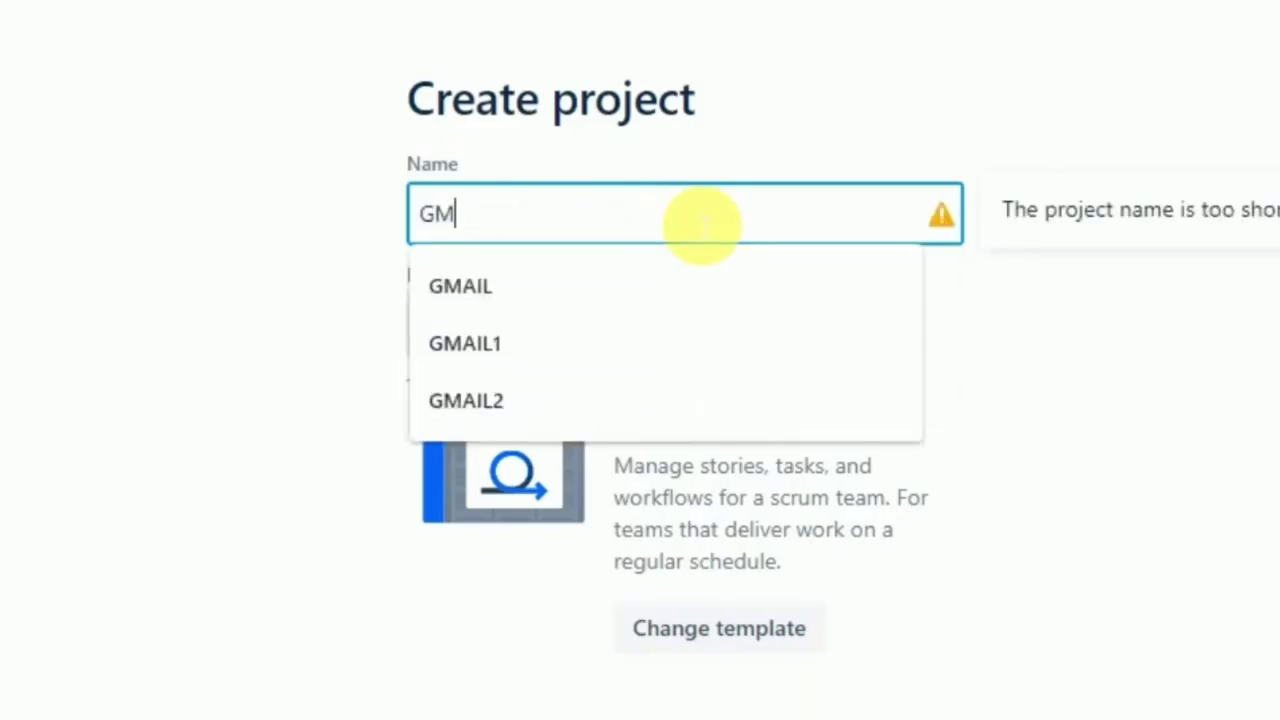
pyautogui.click(222, 277)
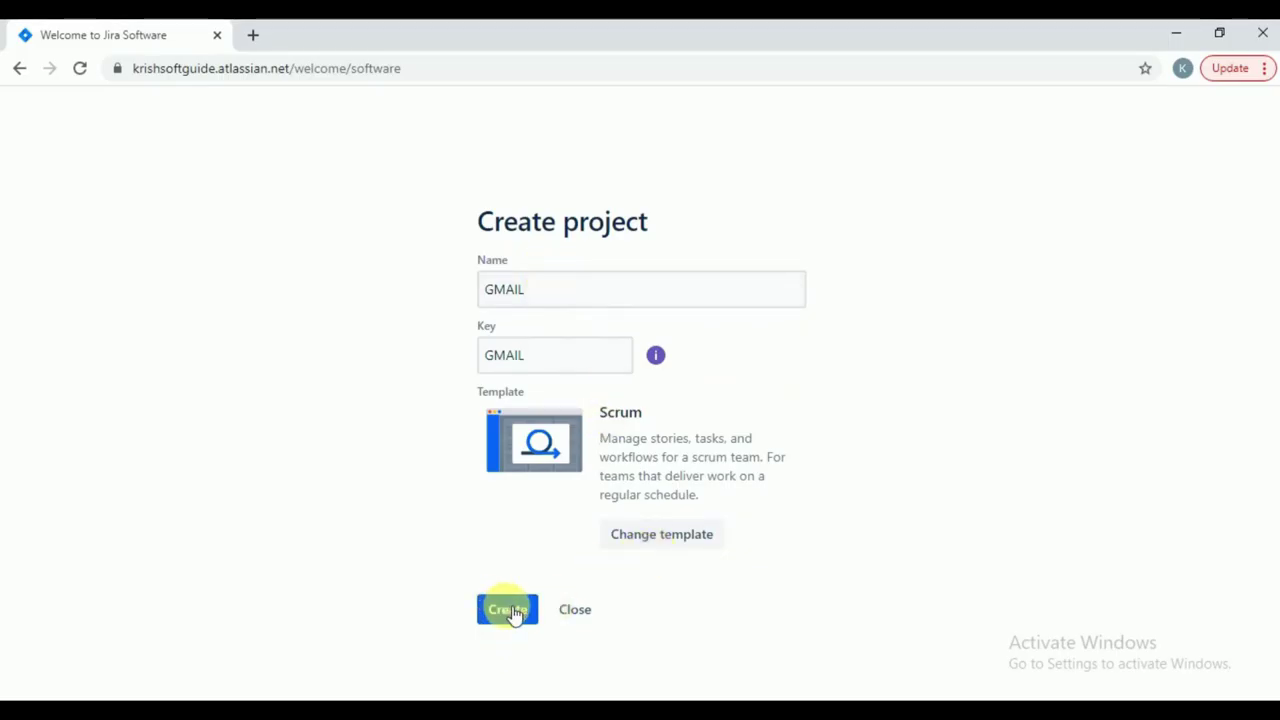
pyautogui.click(510, 610)
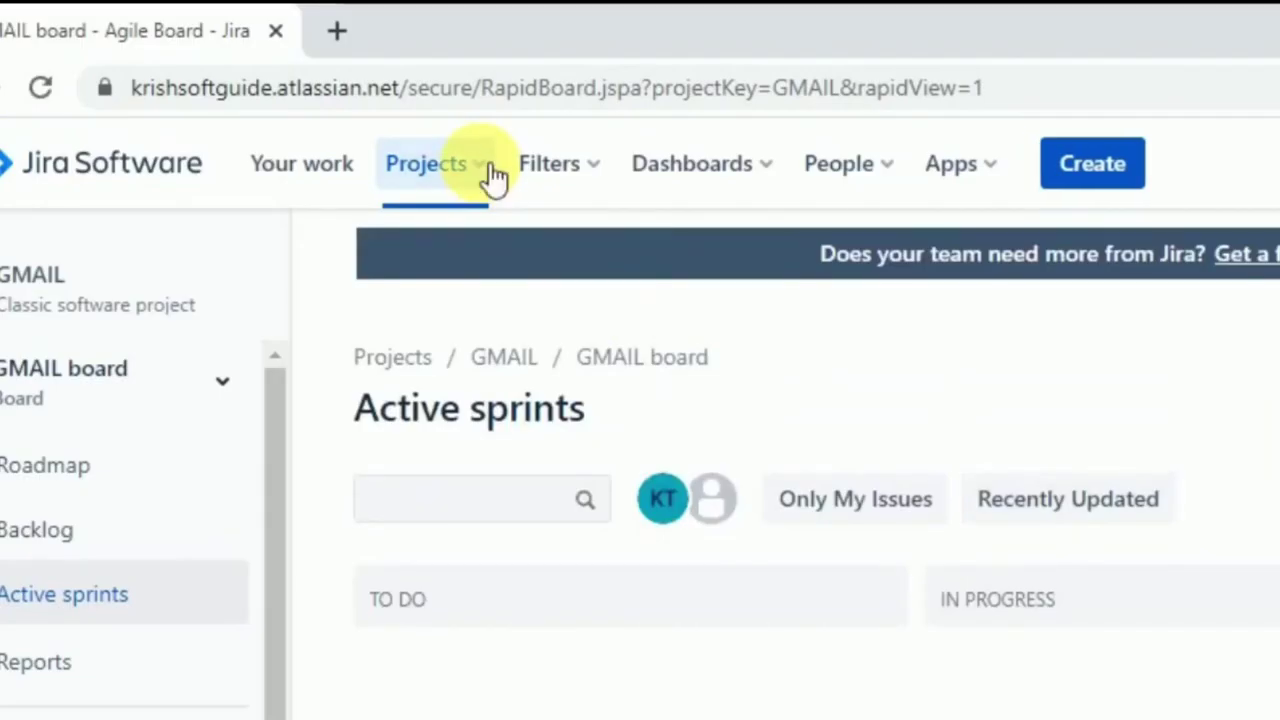
pyautogui.click(490, 170)
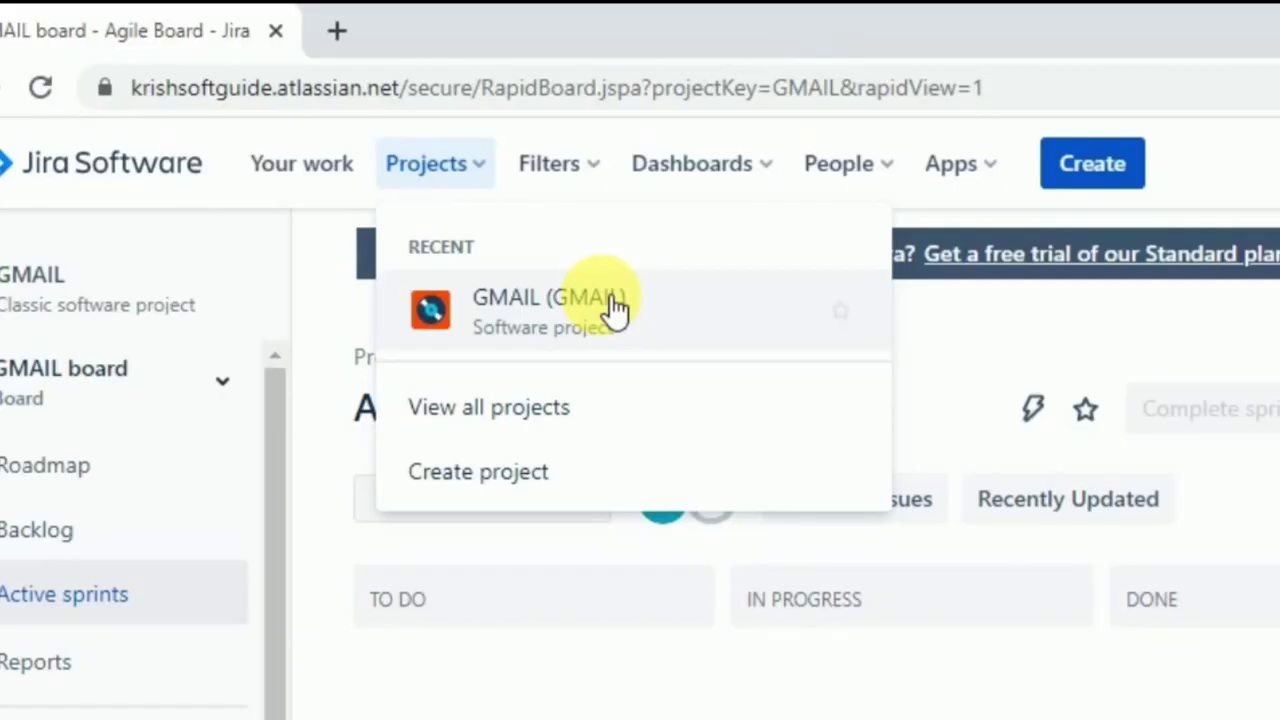
pyautogui.click(515, 719)
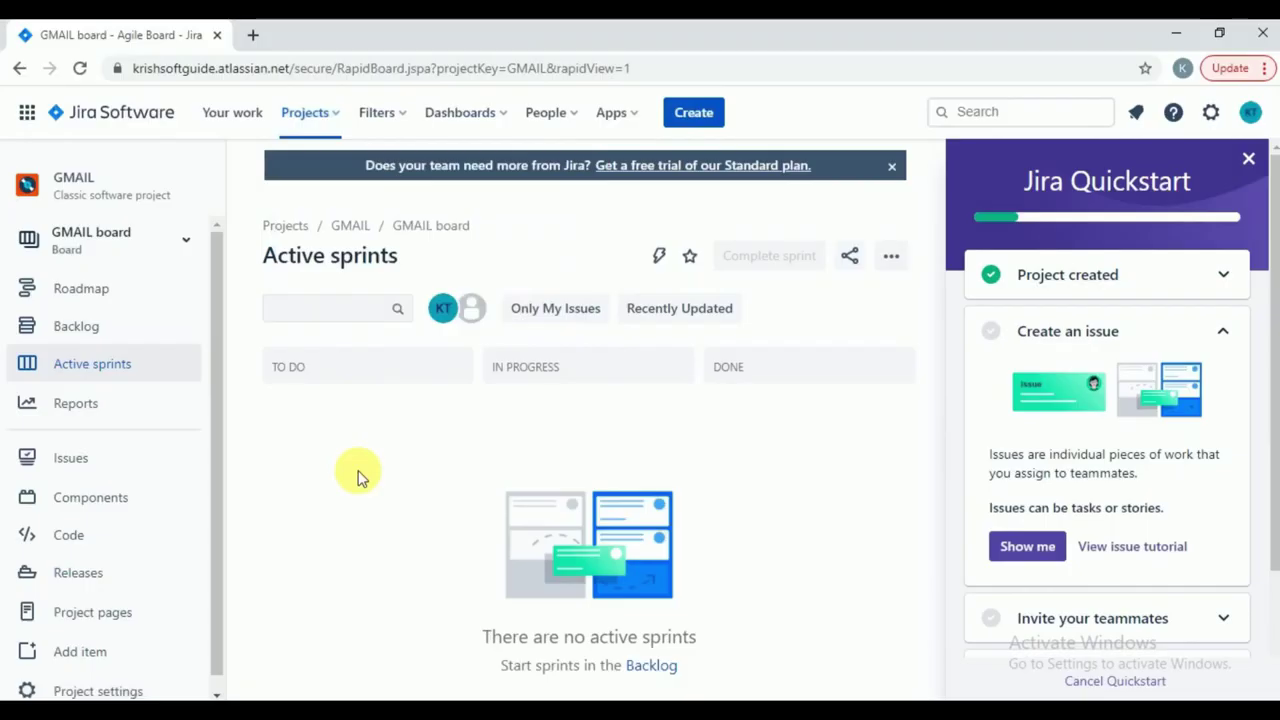
# - Switch to Notepad and review the JIRA task list, highlighting Create Project and the JIRA Administrator role
pyautogui.hotkey('alt', 'Tab')
pyautogui.click(222, 137)
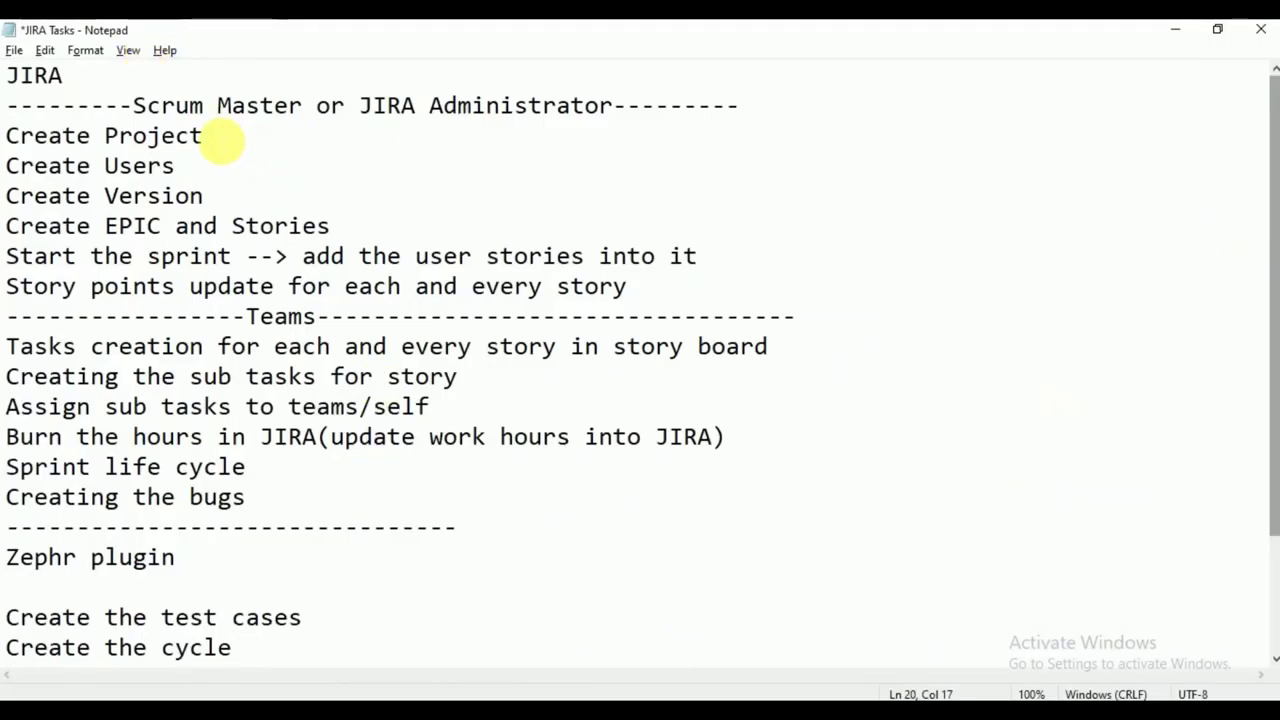
pyautogui.moveTo(222, 140); pyautogui.dragTo(9, 134)
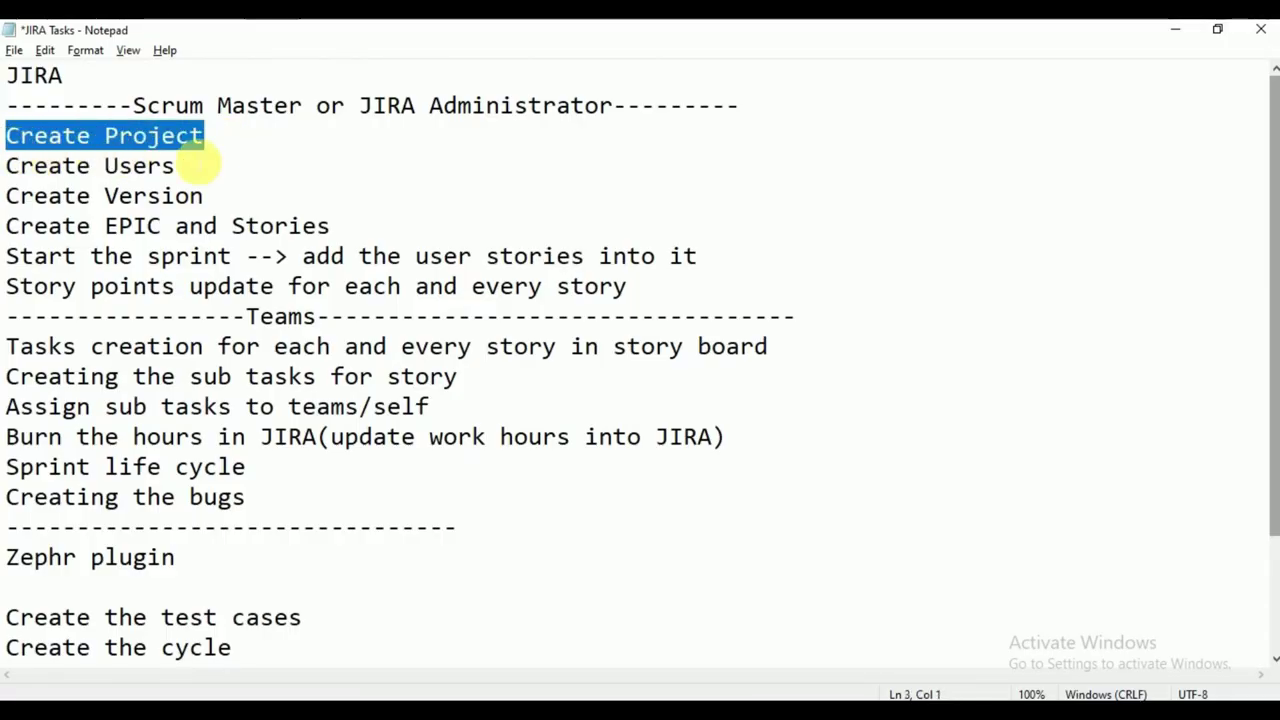
pyautogui.moveTo(362, 107); pyautogui.dragTo(620, 104)
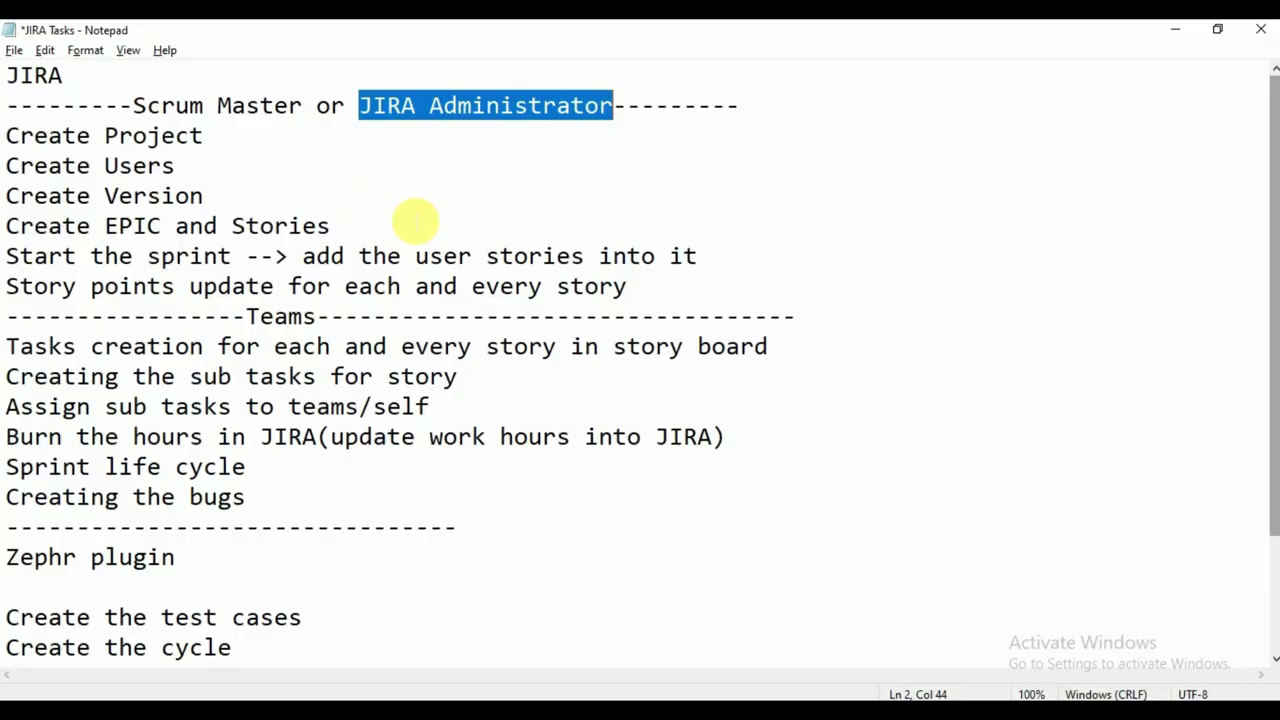
pyautogui.scroll(-2, 415, 220)
pyautogui.scroll(2, 415, 222)
pyautogui.scroll(-2, 417, 223)
pyautogui.scroll(2, 417, 220)
# - Switch back to Chrome, check the GMAIL project in the recent projects and close the Jira Quickstart guide
pyautogui.hotkey('alt', 'Tab')
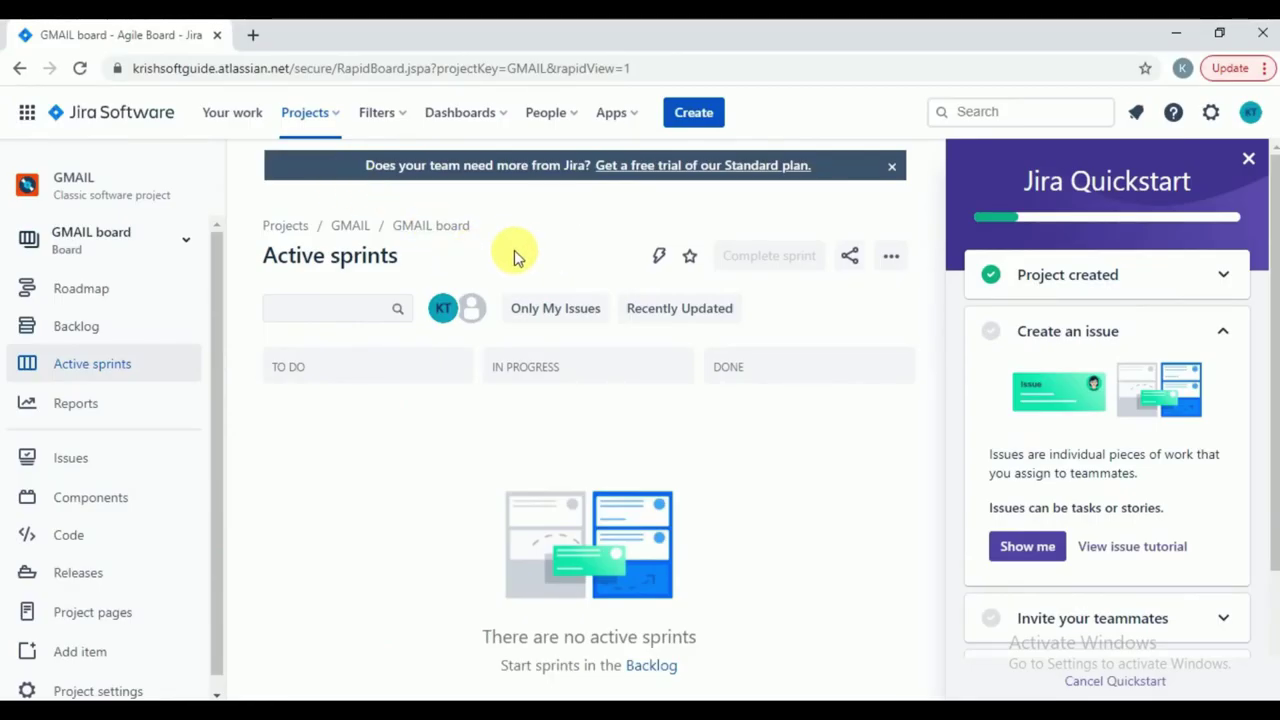
pyautogui.click(342, 118)
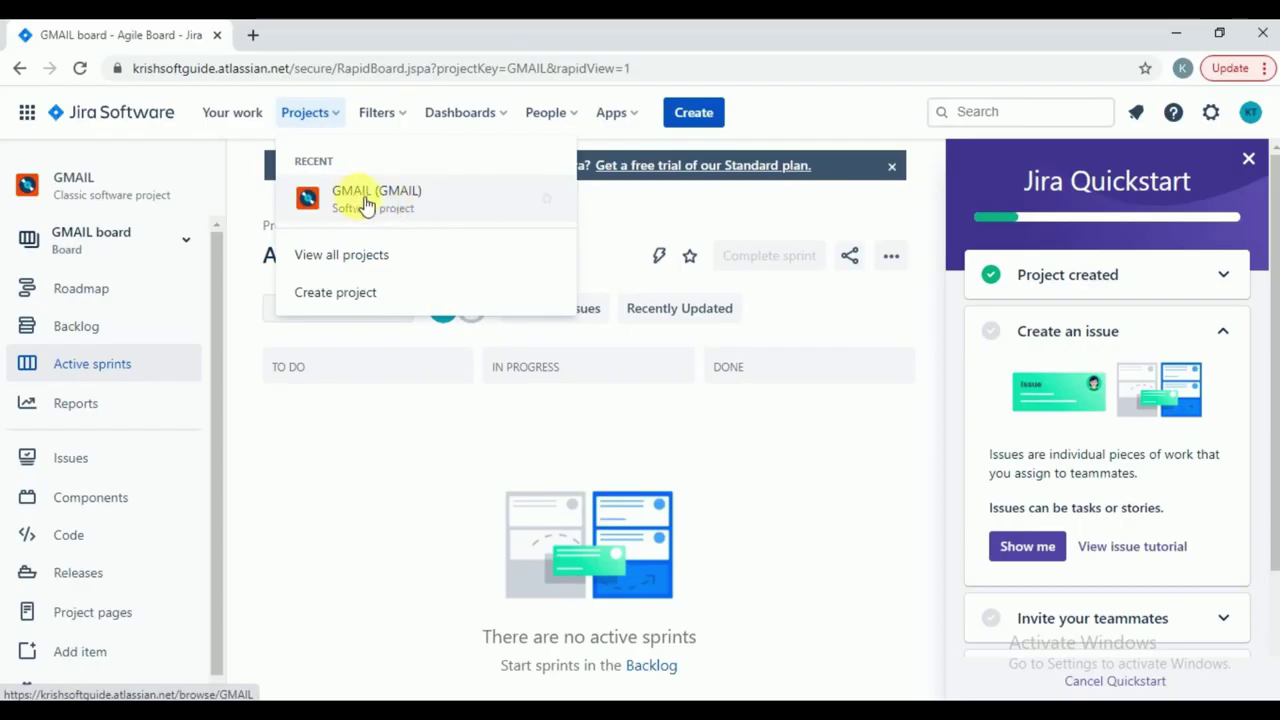
pyautogui.click(339, 433)
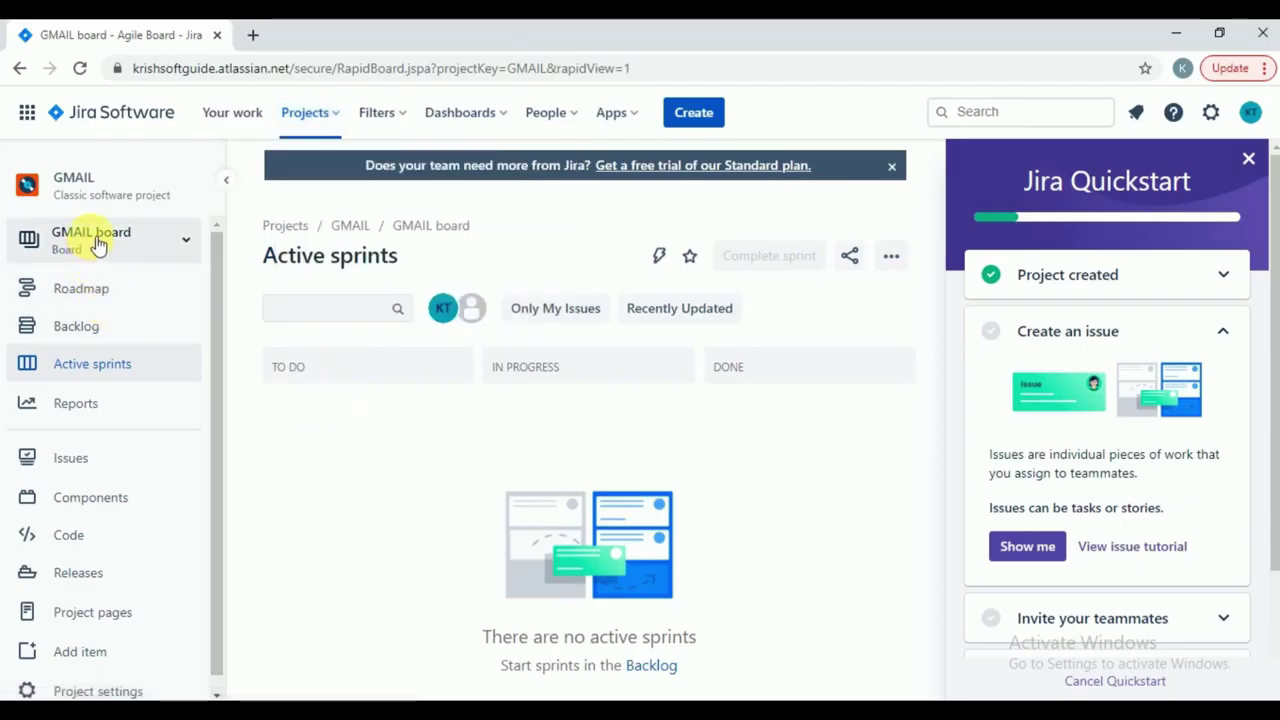
pyautogui.click(1248, 158)
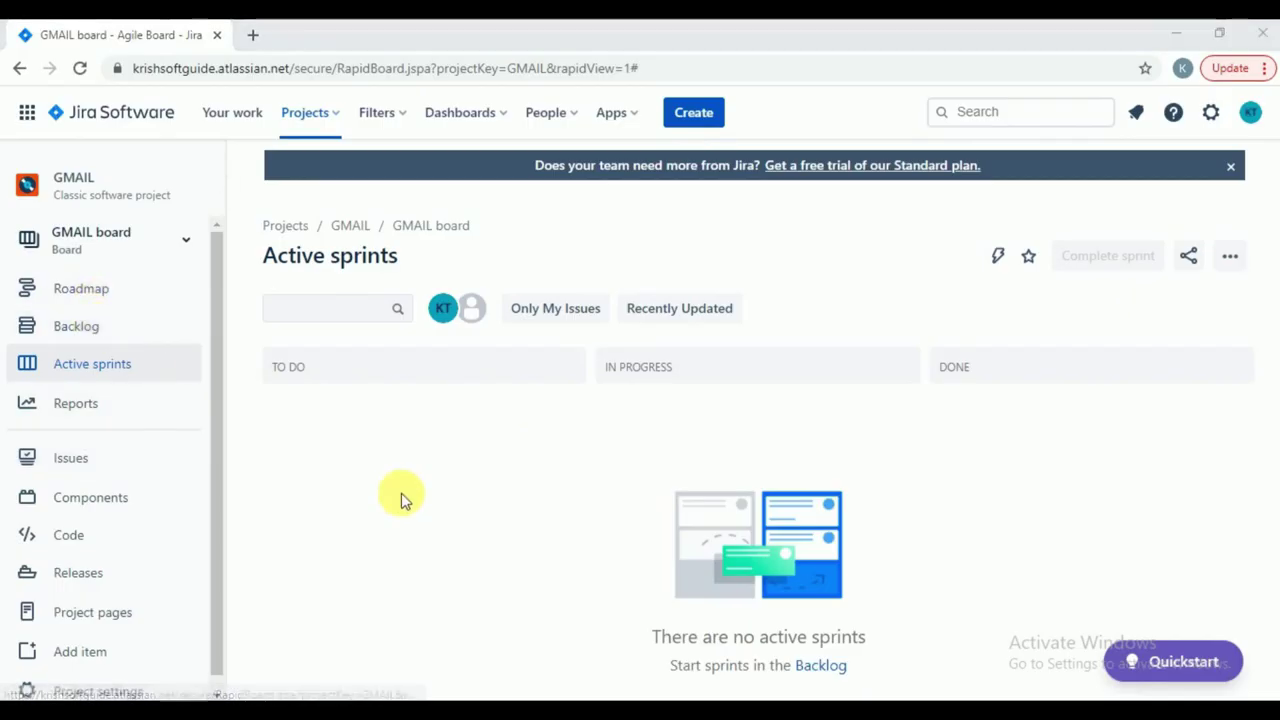
# - Check the task list in Notepad, return to Chrome and open the form for adding people to Jira
pyautogui.hotkey('alt', 'Tab')
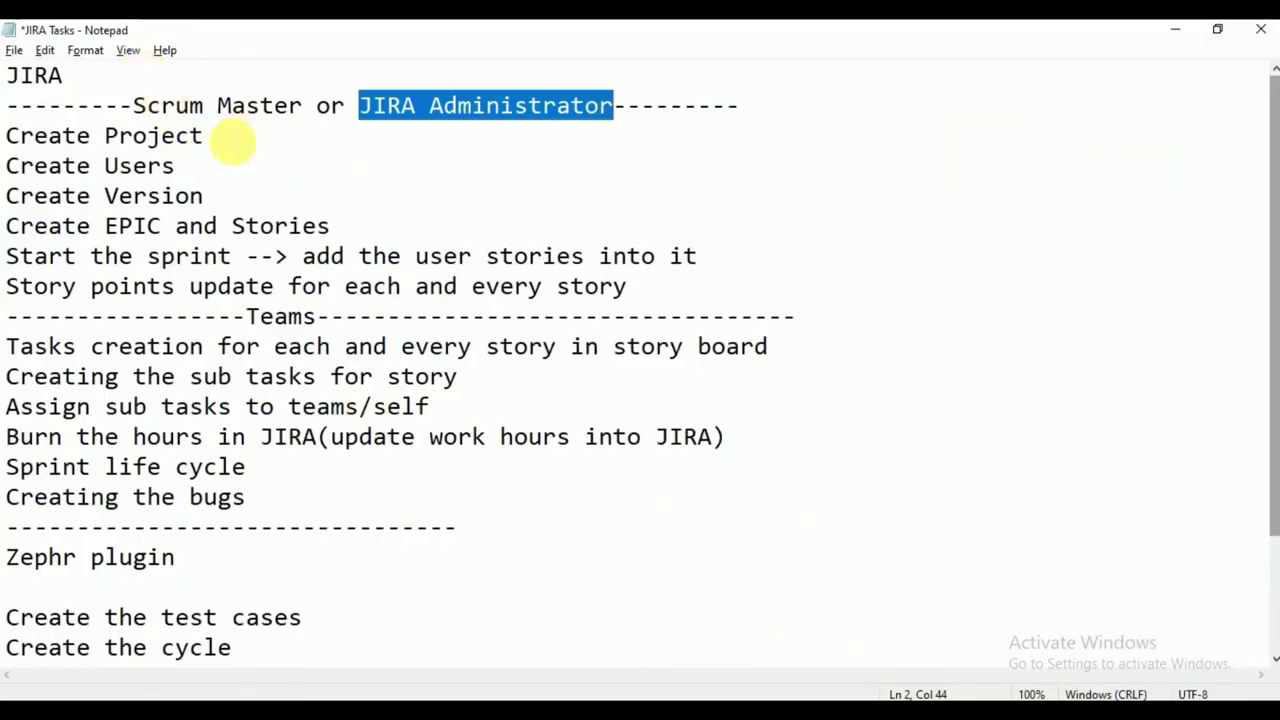
pyautogui.hotkey('alt', 'Tab')
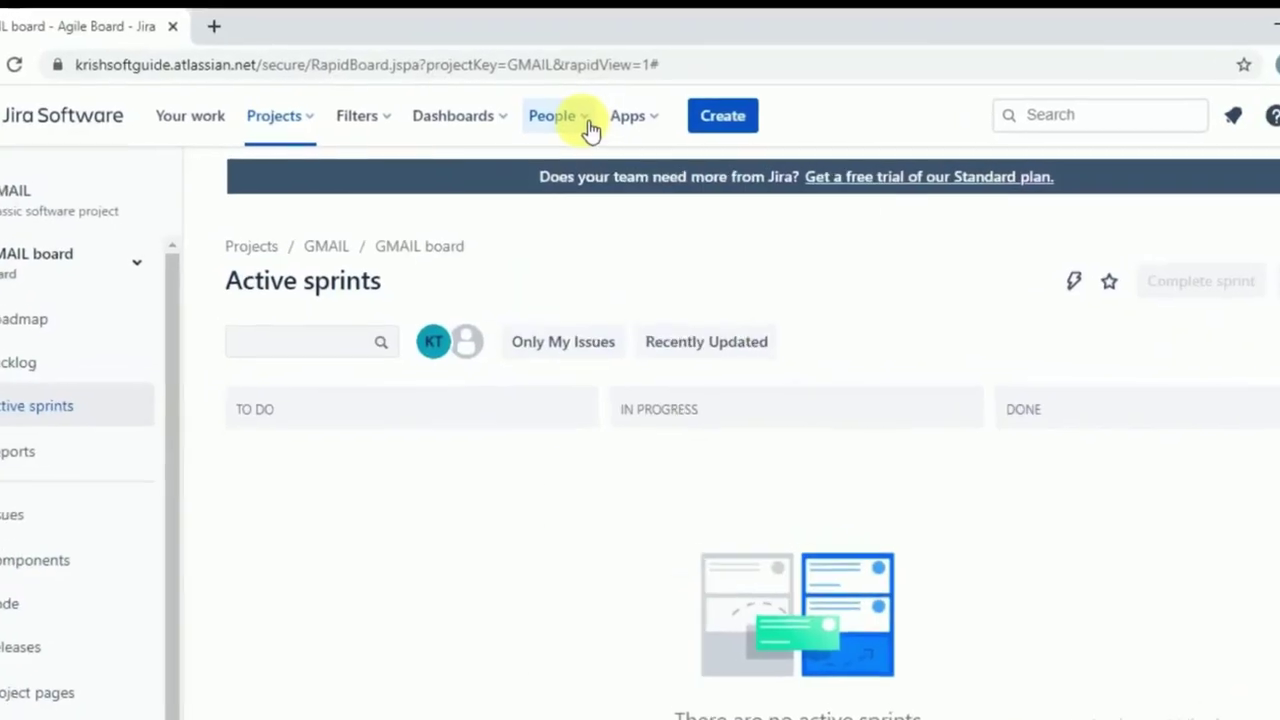
pyautogui.click(578, 118)
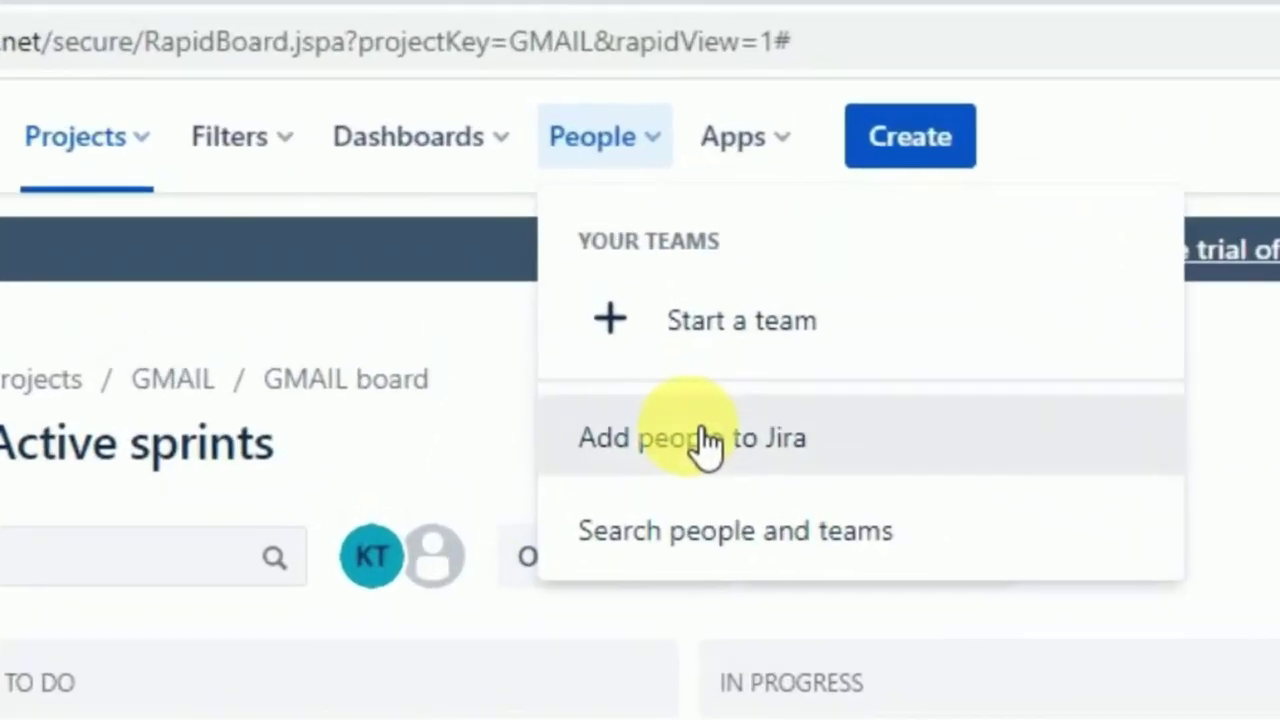
pyautogui.click(668, 376)
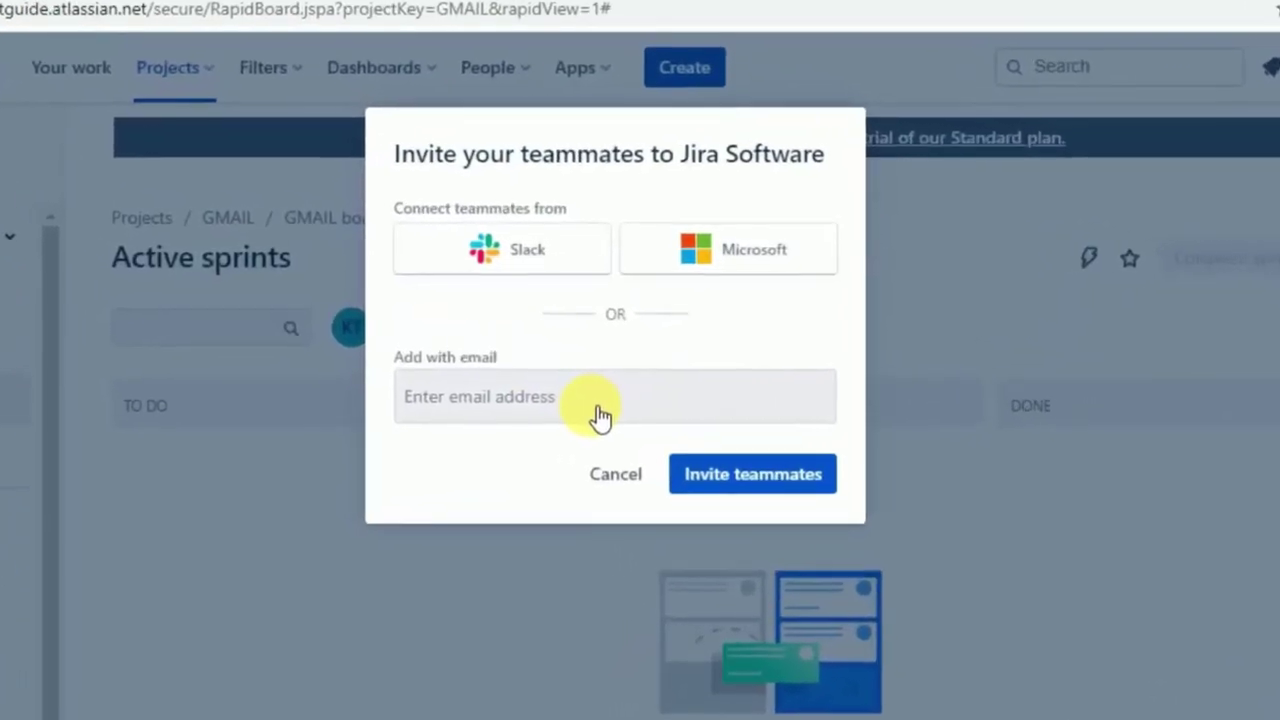
# - Invite two teammates to Jira Software by entering each teammate's e-mail address
pyautogui.click(610, 395)
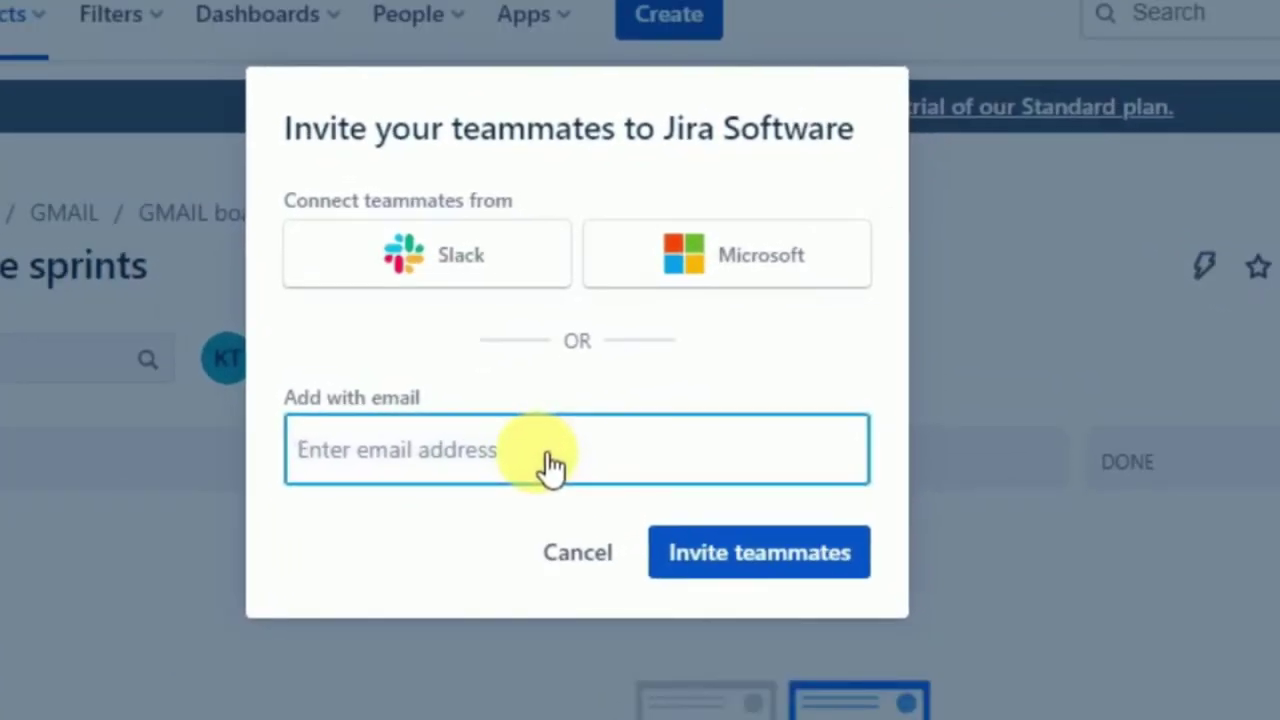
pyautogui.write('abcd')
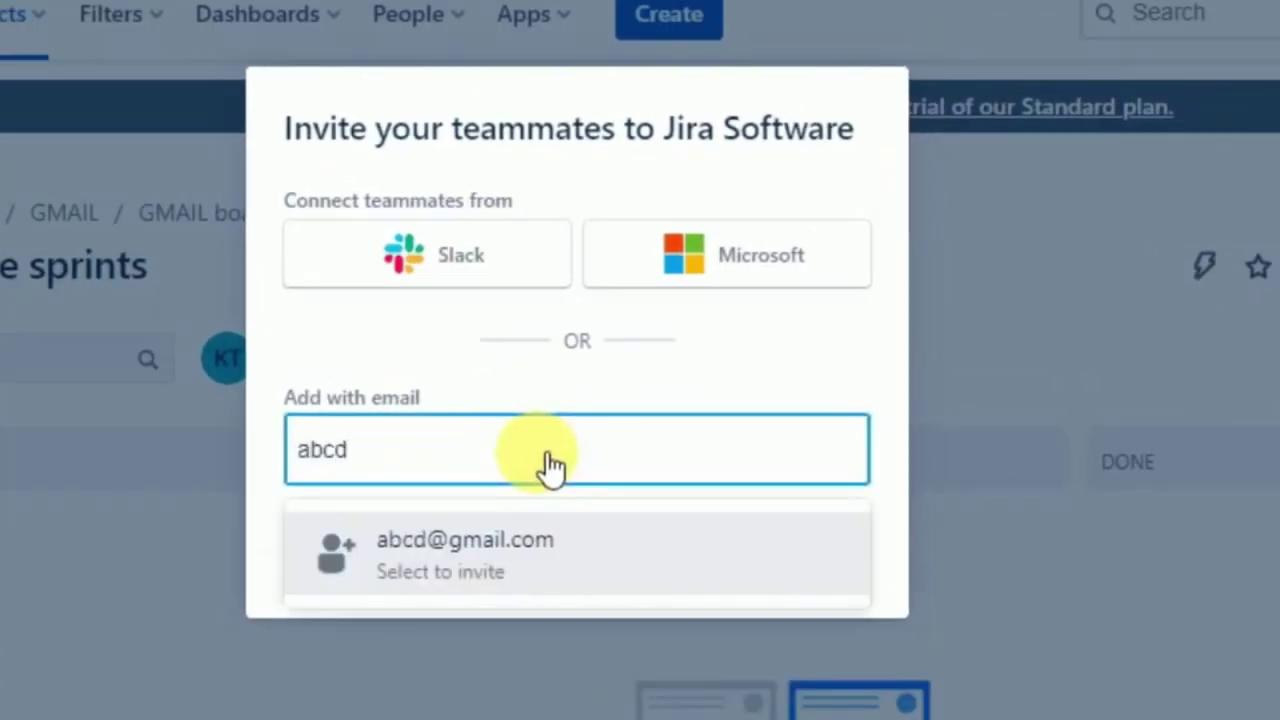
pyautogui.write('e')
pyautogui.click(457, 565)
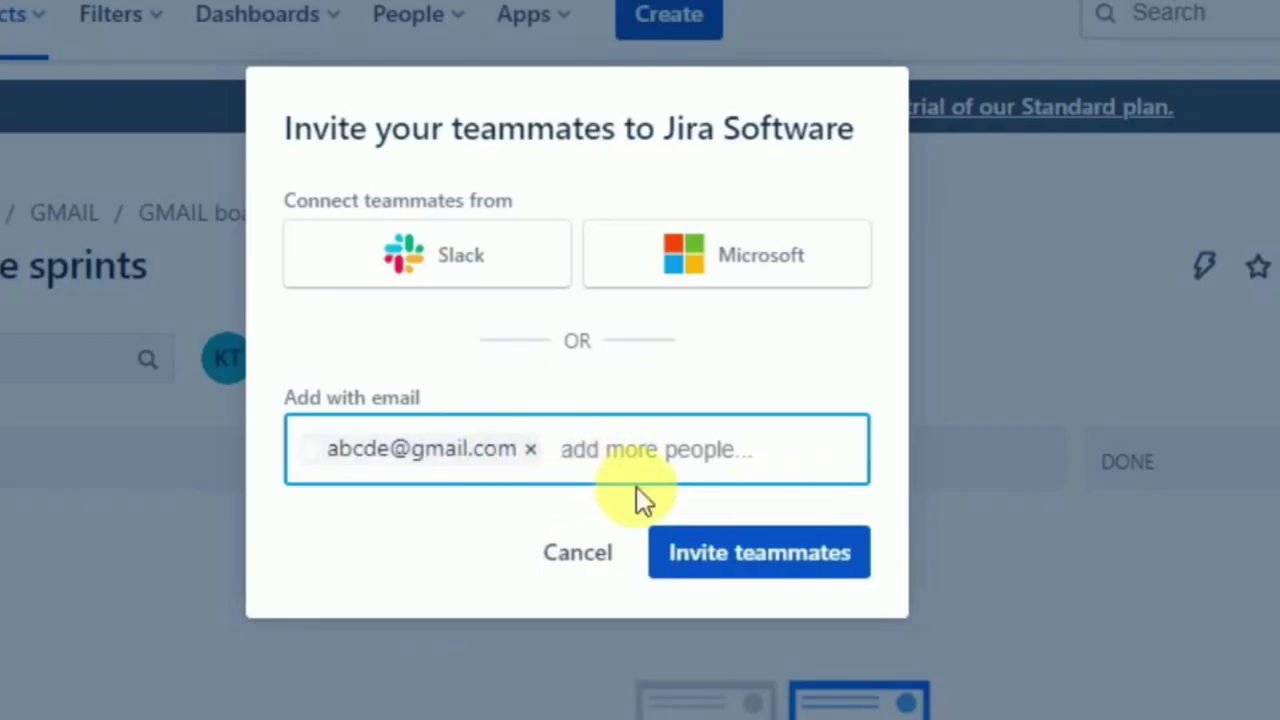
pyautogui.write('xyz')
pyautogui.press('Return')
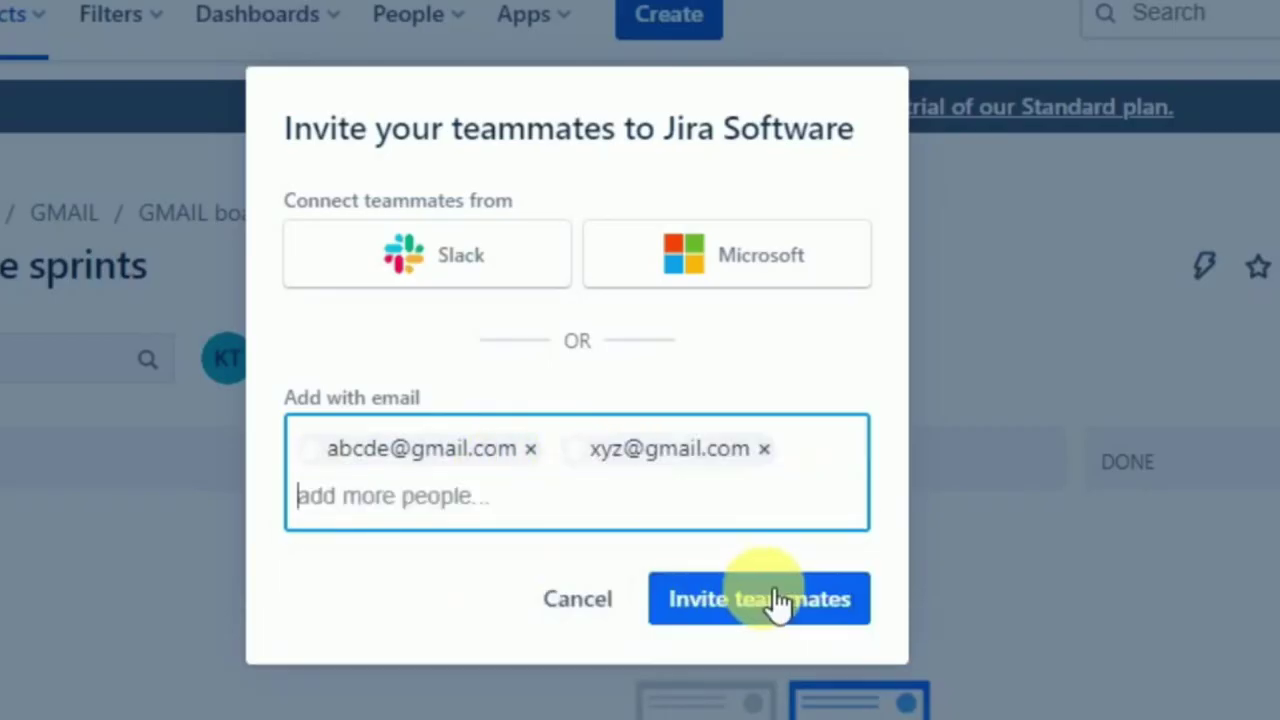
pyautogui.click(765, 598)
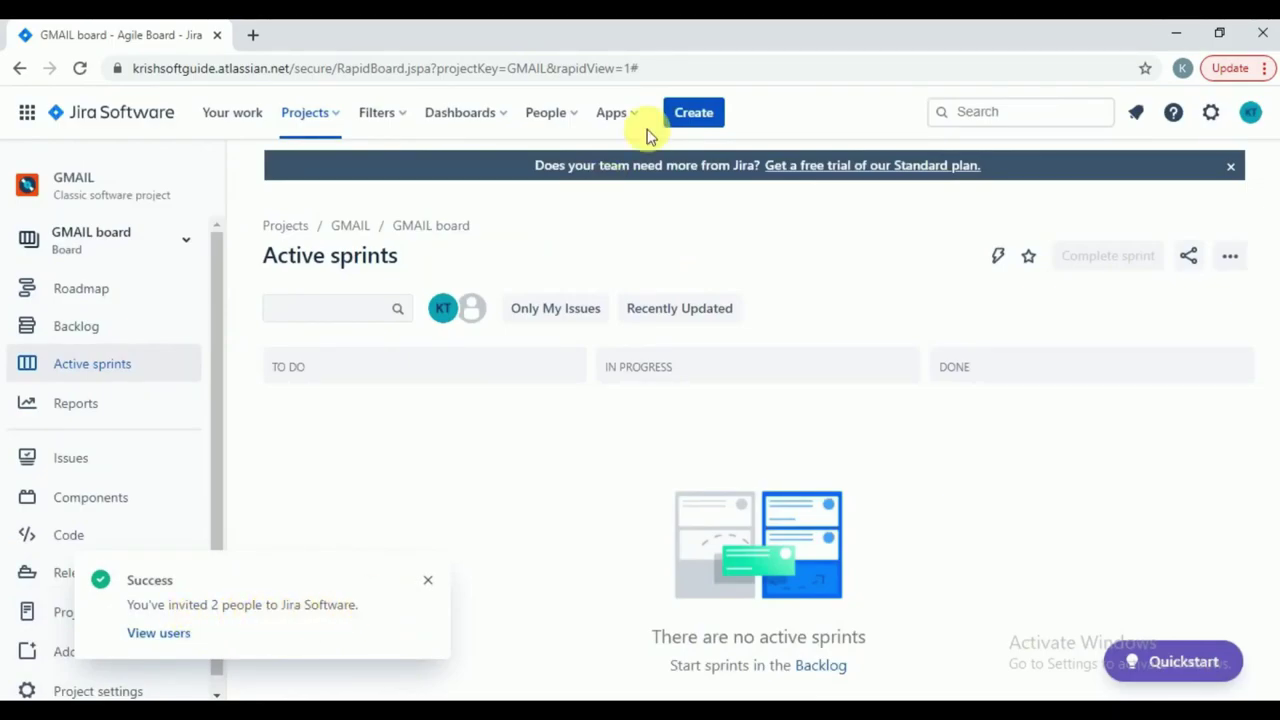
# - Open the people and teams search page, dismiss the invitation notification and search for abcd
pyautogui.click(560, 114)
pyautogui.click(603, 296)
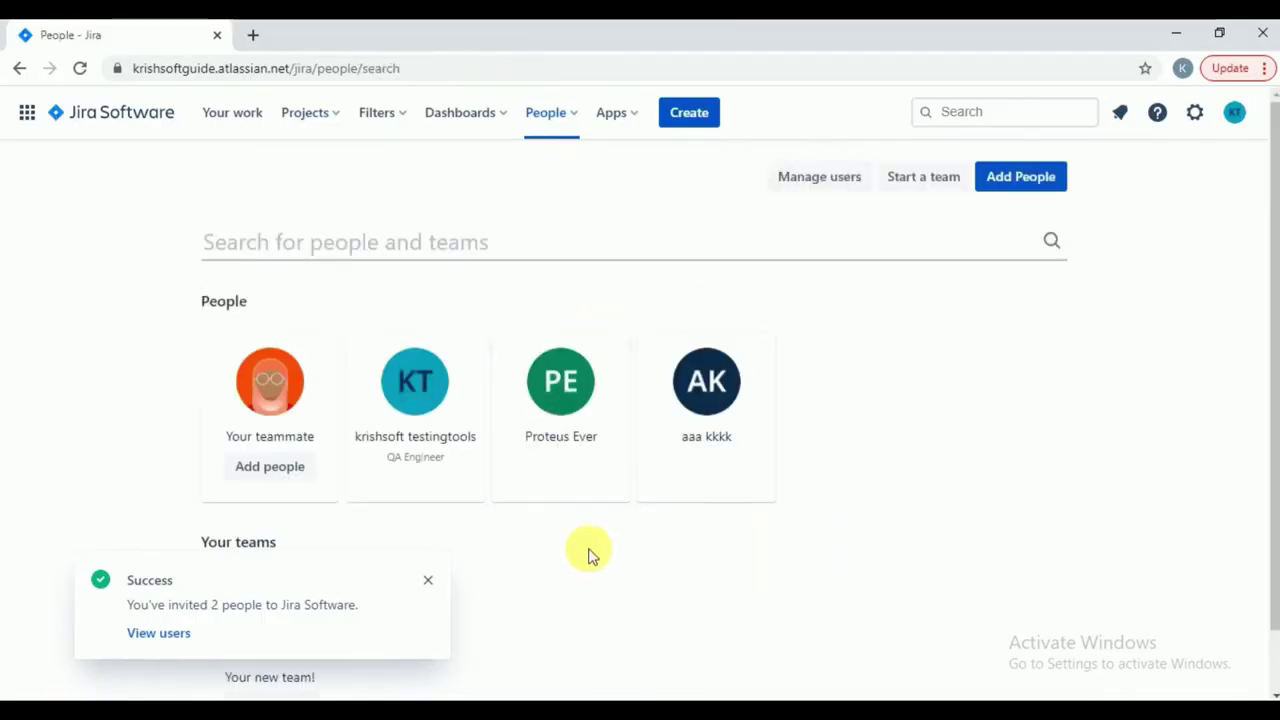
pyautogui.scroll(-1, 585, 562)
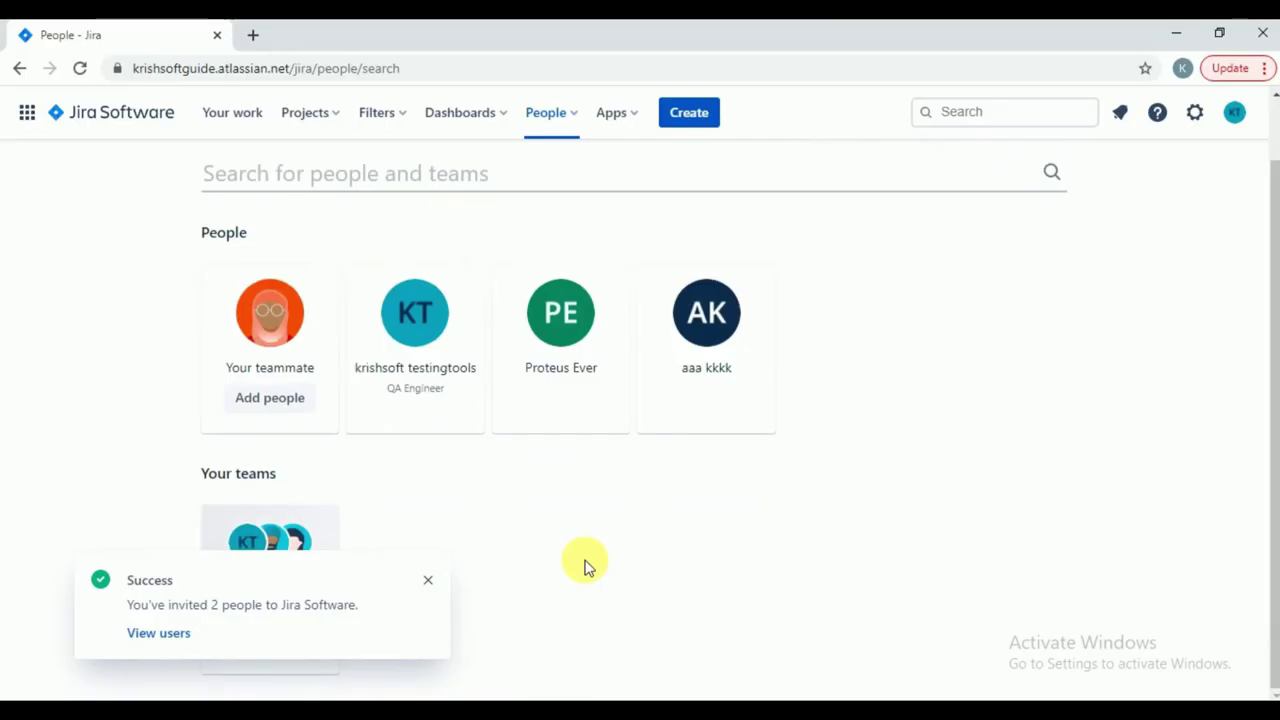
pyautogui.click(430, 586)
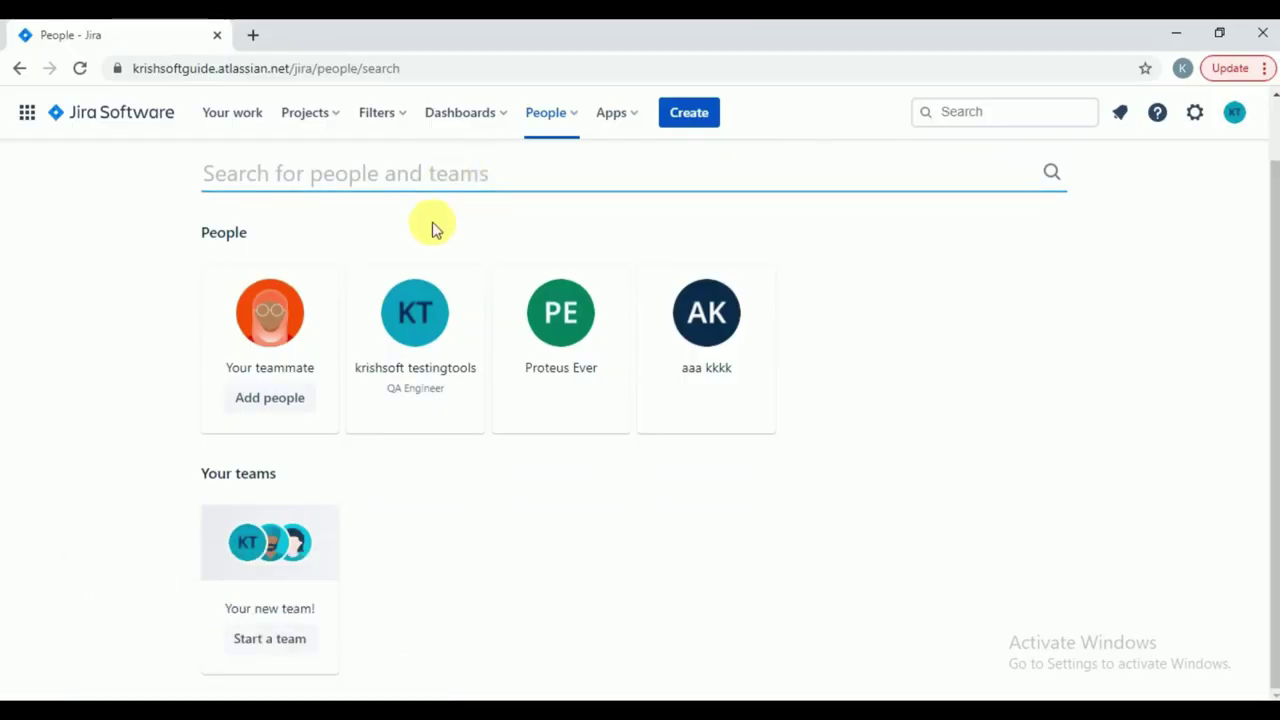
pyautogui.write('abcd')
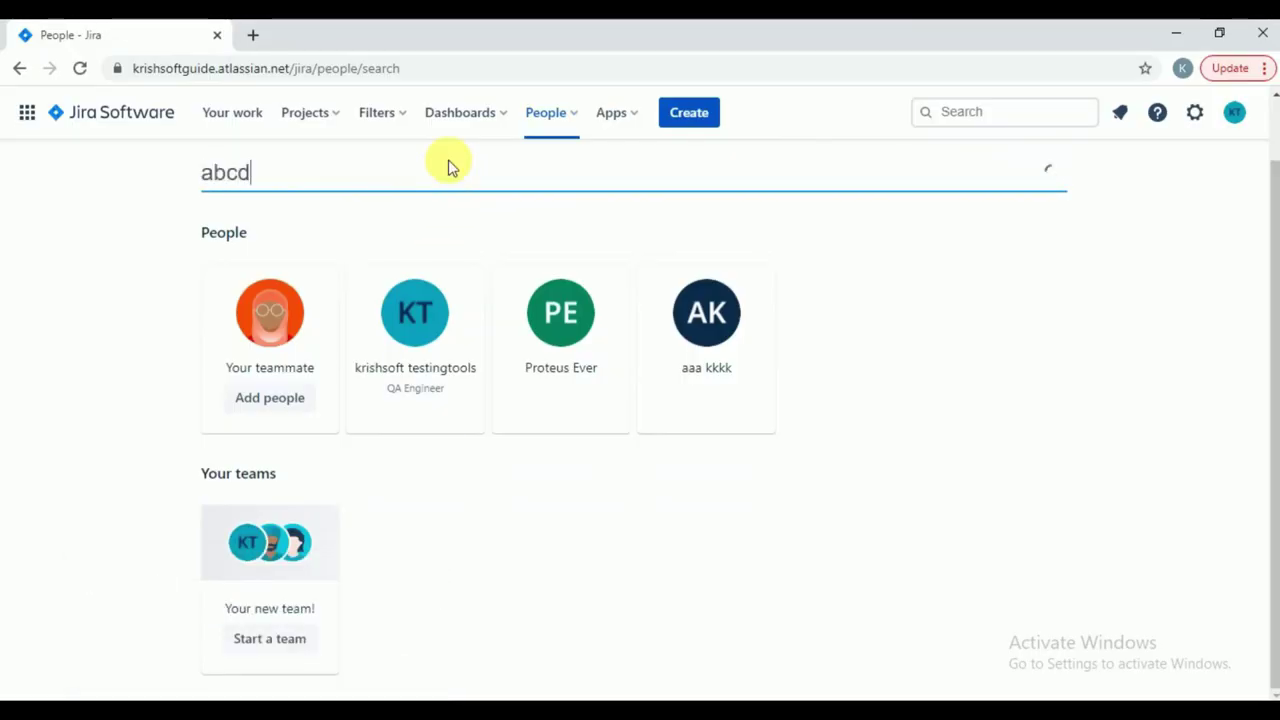
pyautogui.click(865, 343)
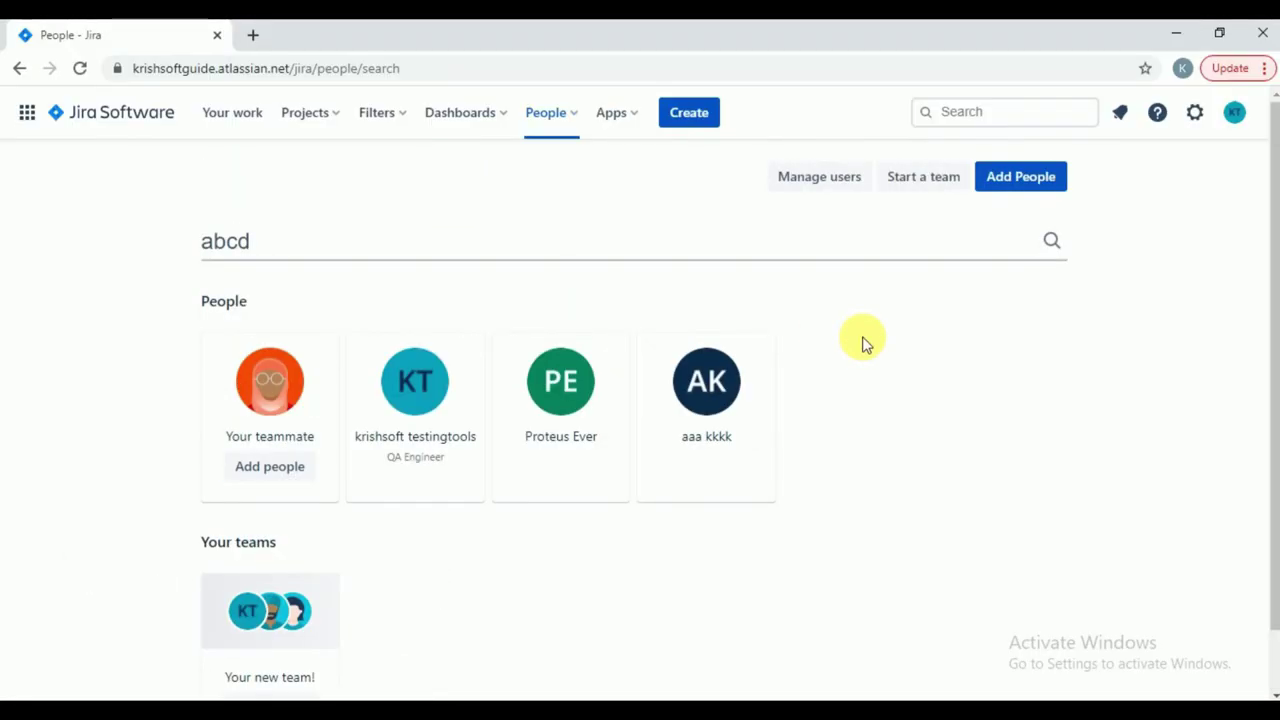
# - Open the site's user management and review the list of users with their access status
pyautogui.click(821, 178)
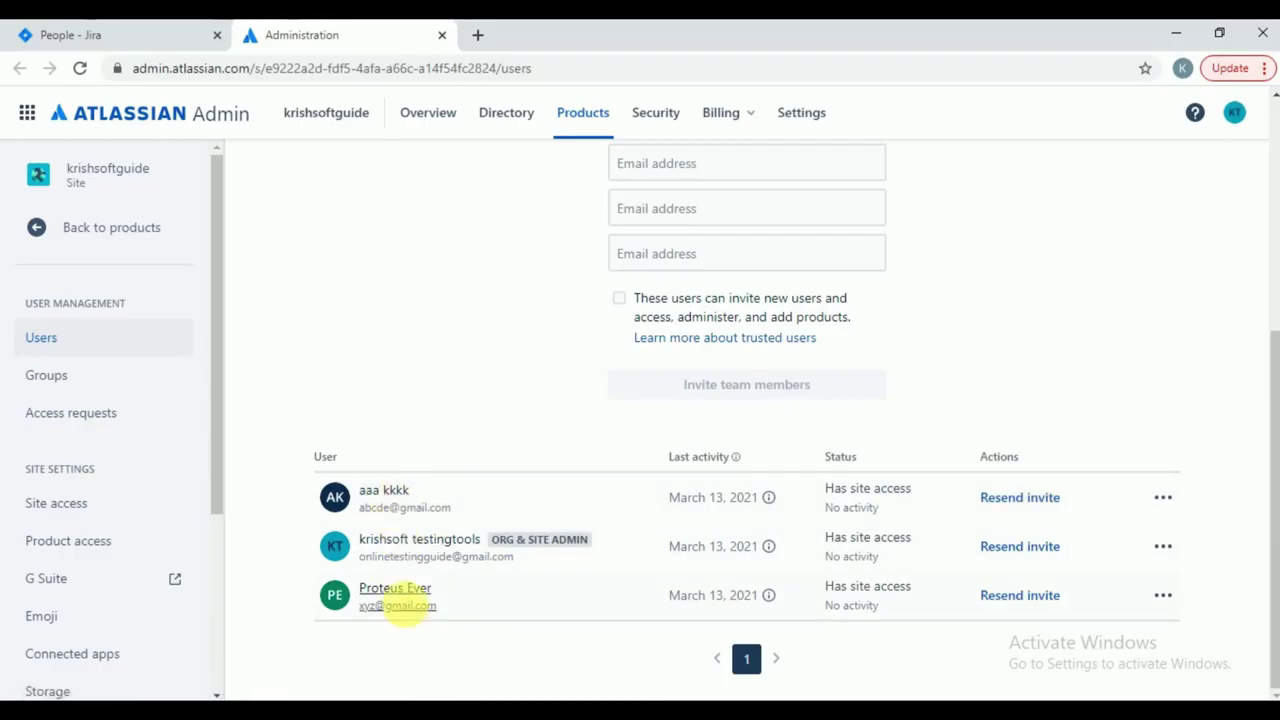
pyautogui.scroll(4, 537, 347)
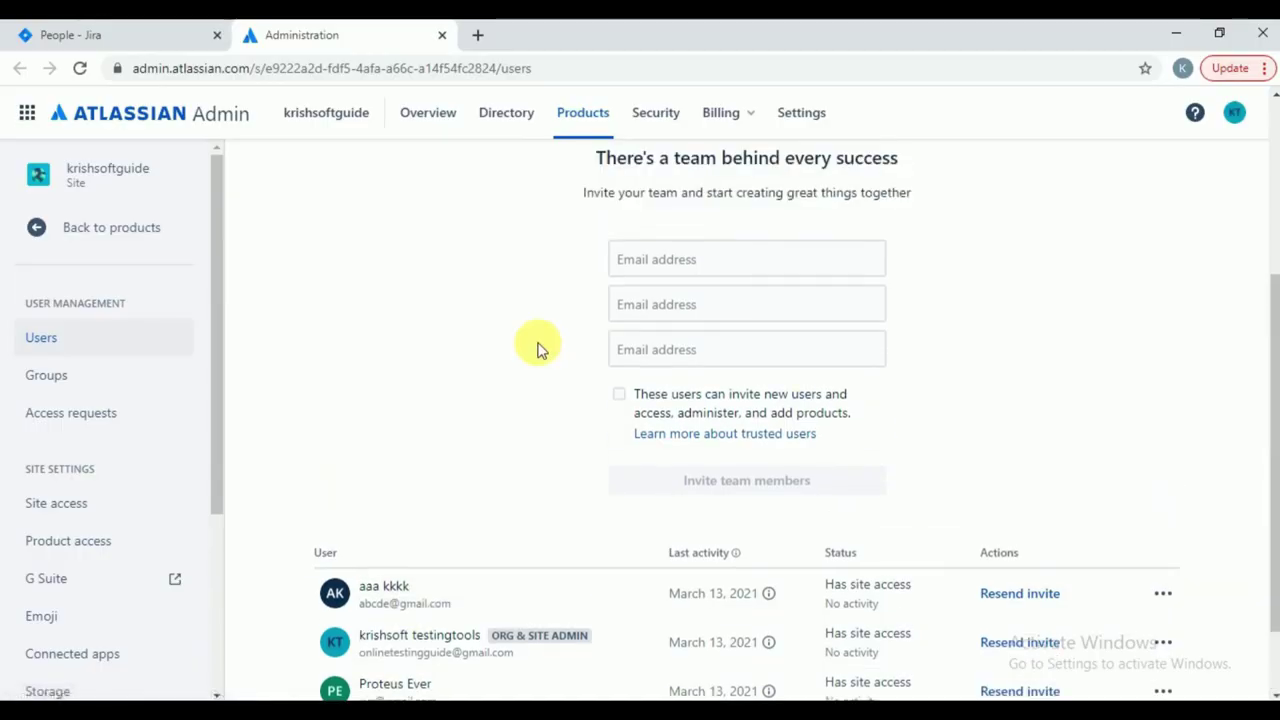
pyautogui.scroll(1, 537, 347)
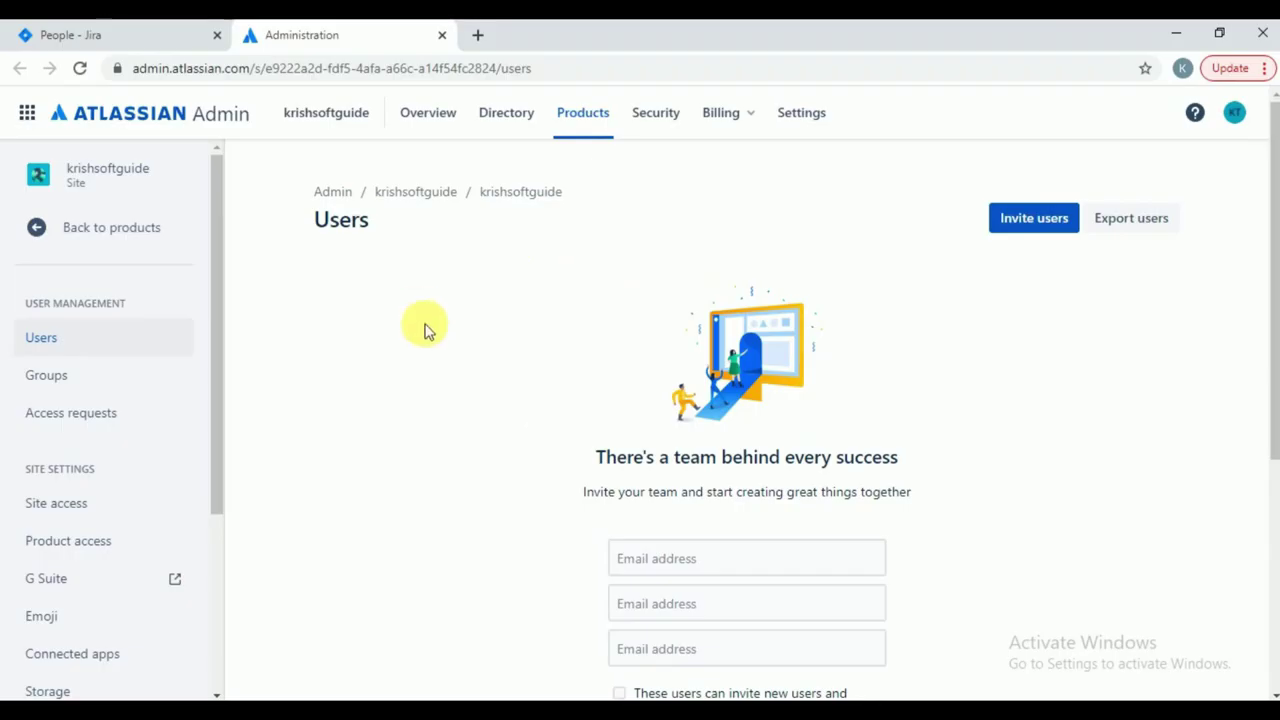
# - Return to the Jira people page, switch to the Notepad task list and highlight the administrator tasks from Create Project through Story points update
pyautogui.click(84, 36)
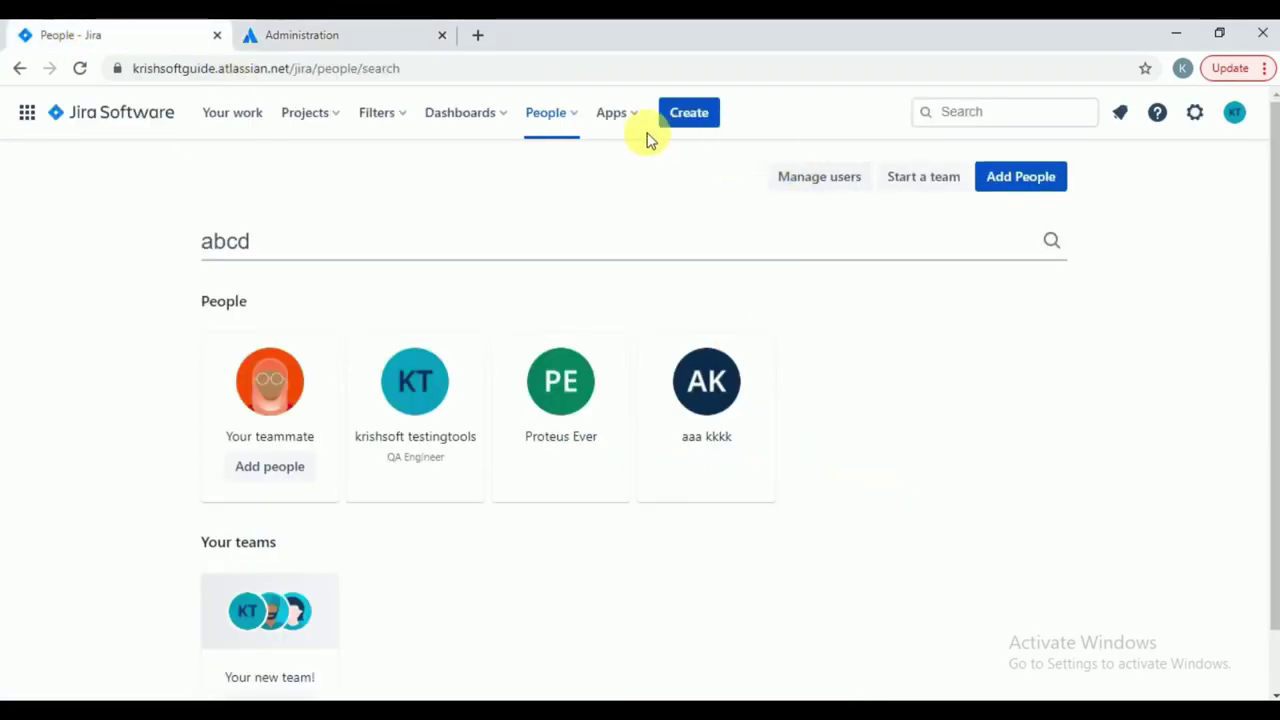
pyautogui.hotkey('alt', 'Tab')
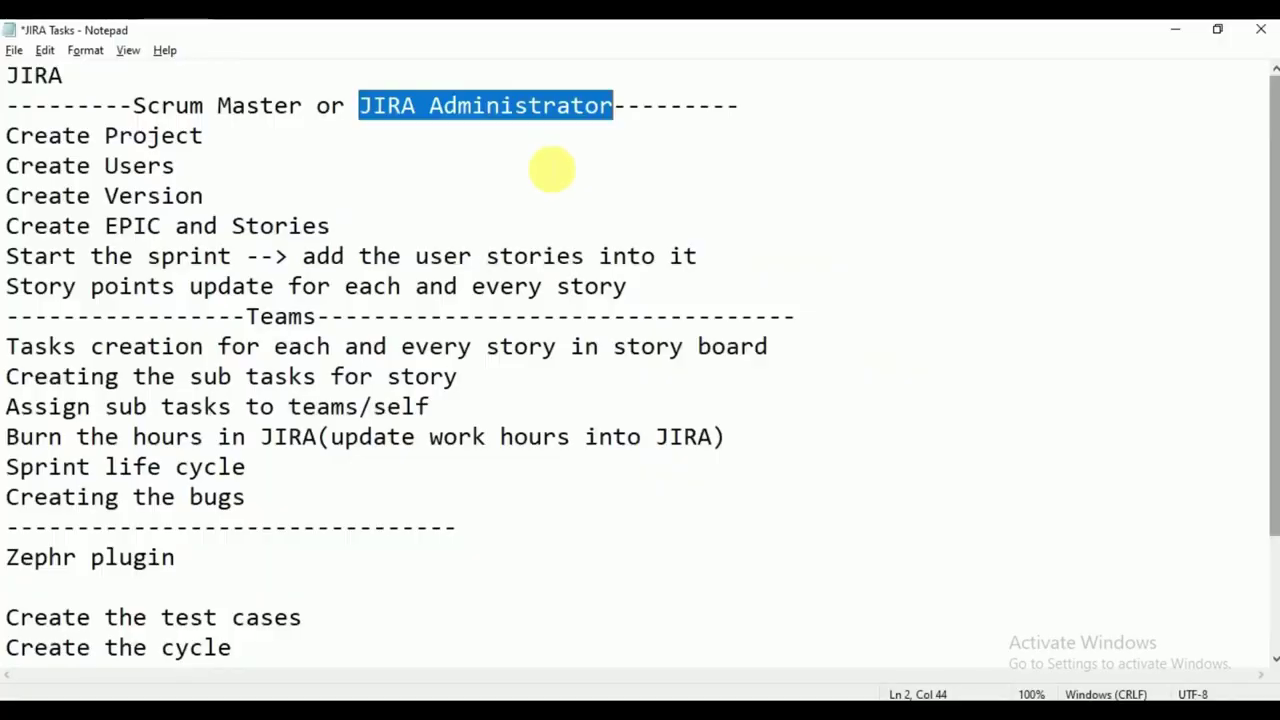
pyautogui.click(186, 165)
pyautogui.moveTo(6, 196); pyautogui.dragTo(6, 140)
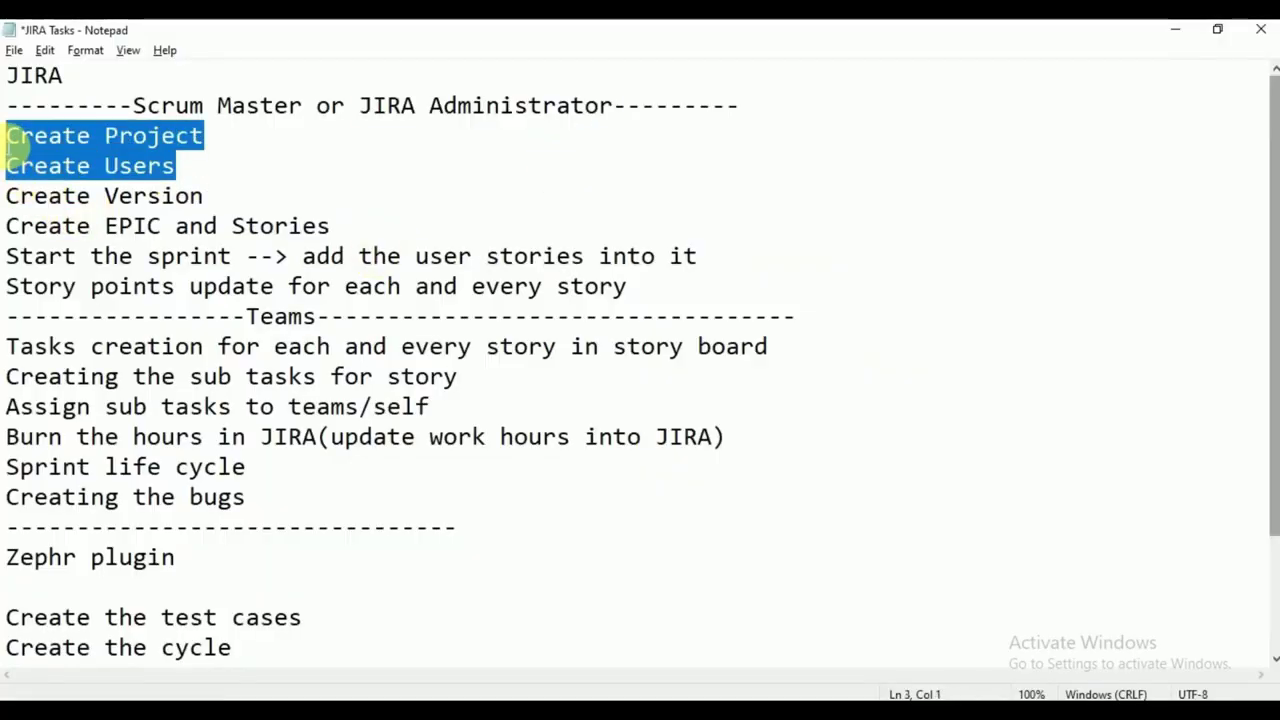
pyautogui.moveTo(651, 289); pyautogui.dragTo(8, 142)
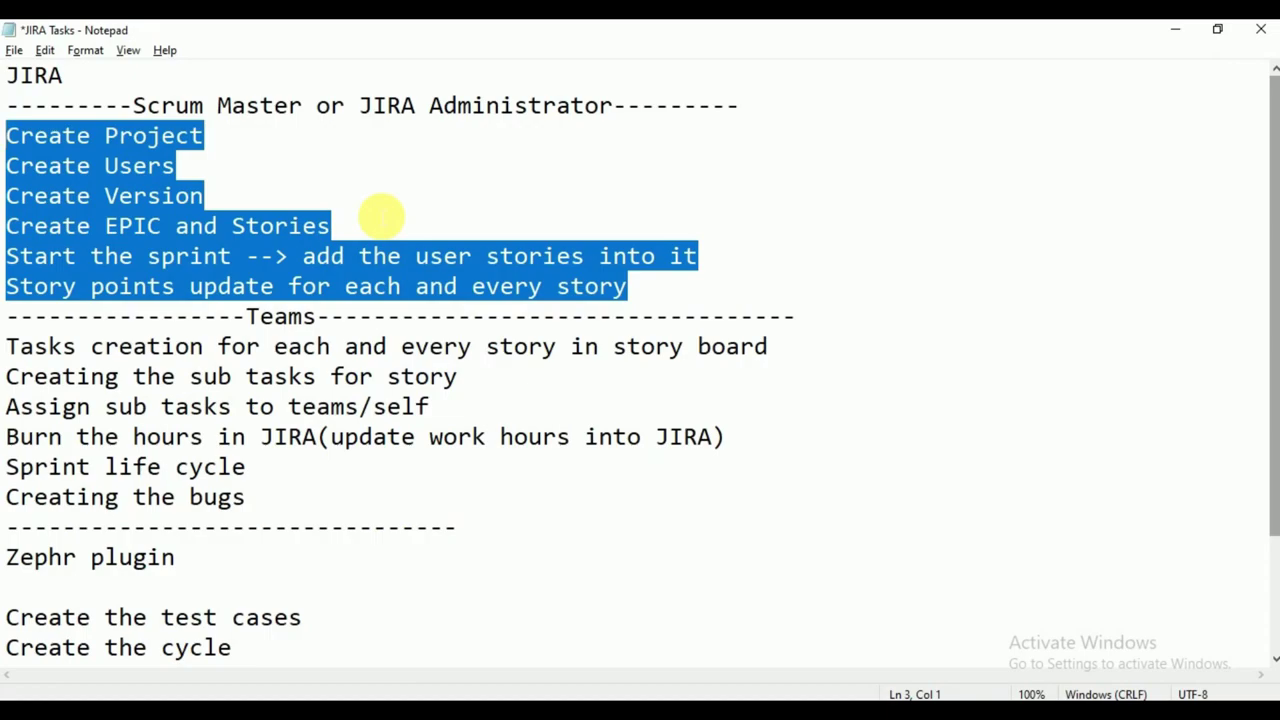
# - Switch back to Chrome and open the GMAIL project from the Jira projects list
pyautogui.hotkey('alt', 'Tab')
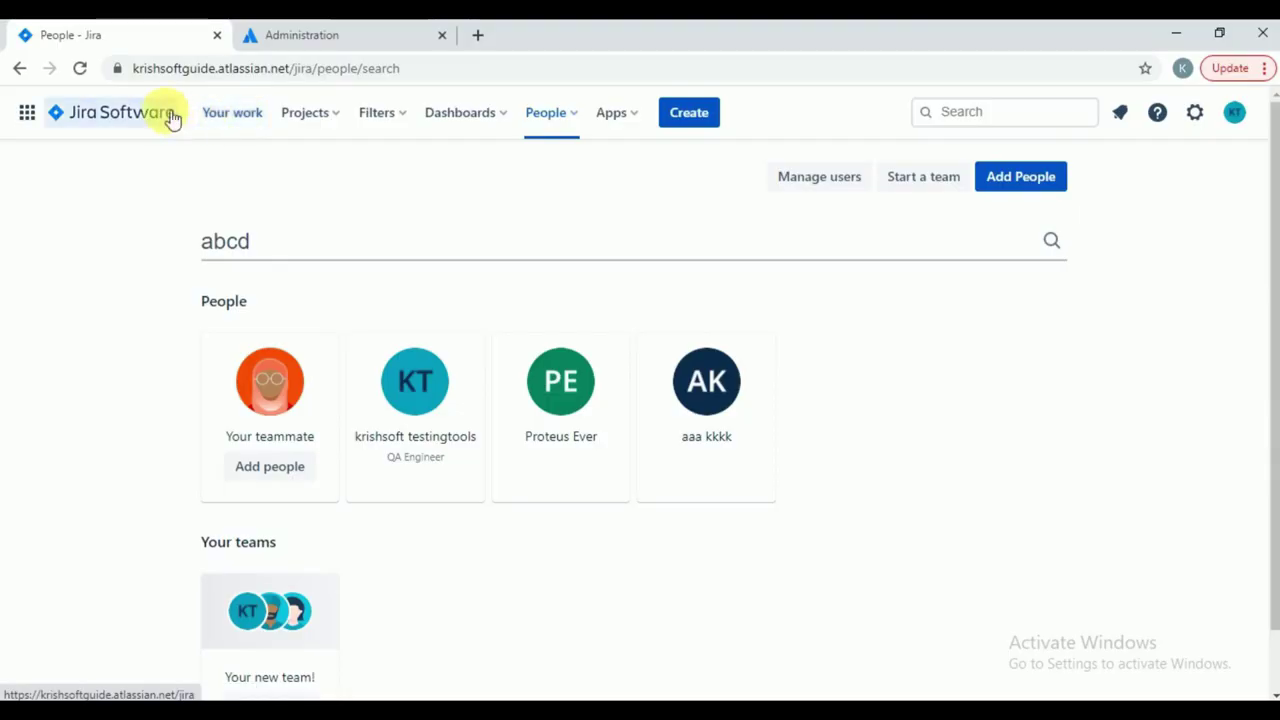
pyautogui.click(129, 122)
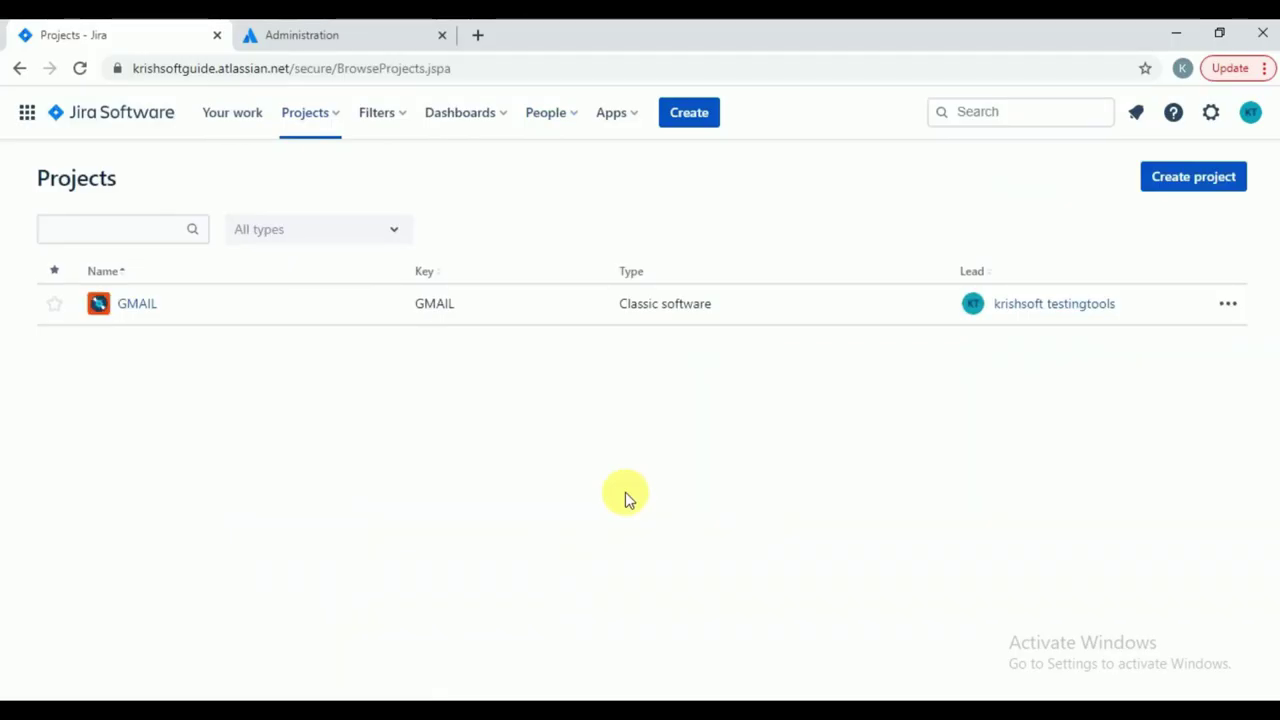
pyautogui.click(137, 304)
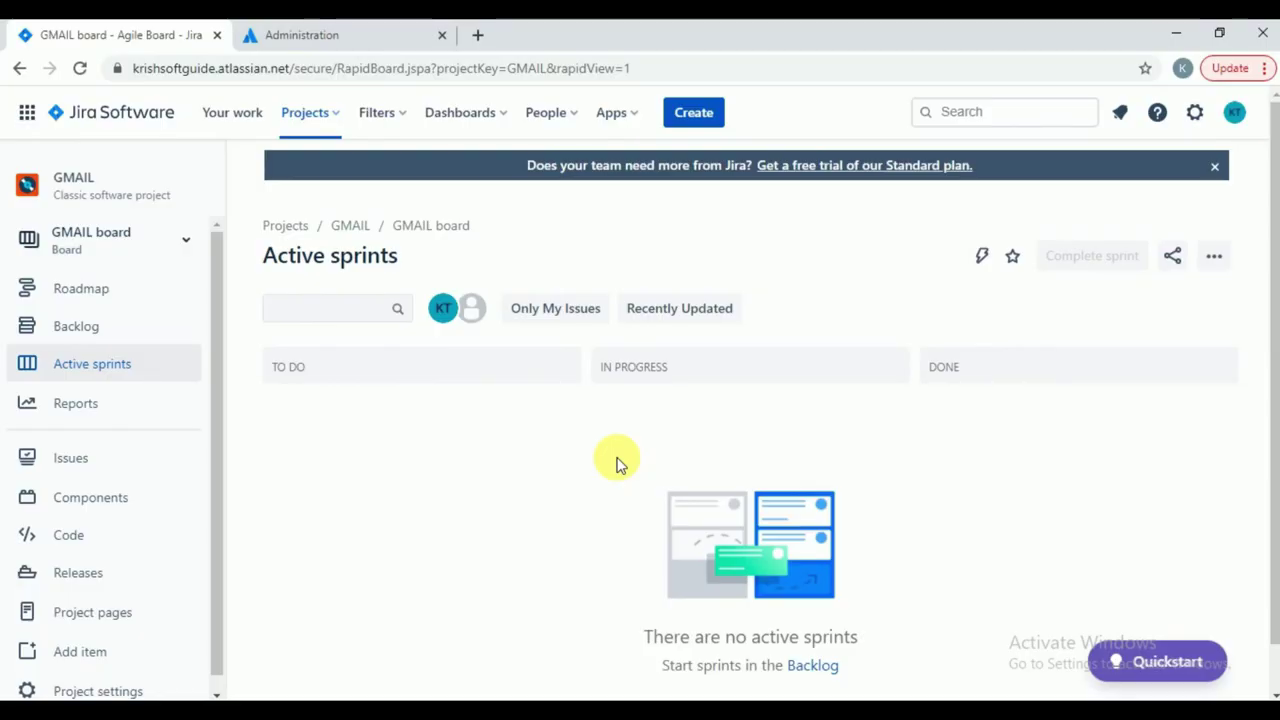
# - Open a new Notepad file and write "1.0", a dashed line and "Functionalities in multiple sprints go as production release"
pyautogui.moveTo(362, 698)
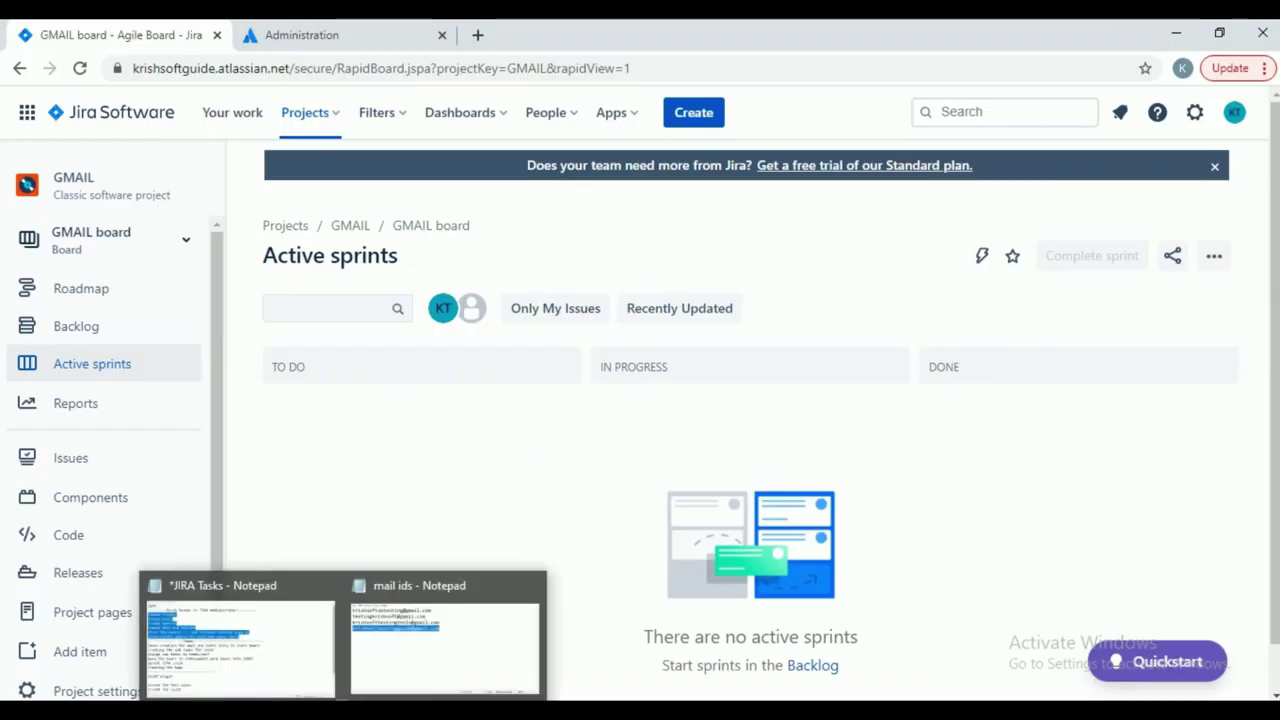
pyautogui.click(80, 712)
pyautogui.write('notepad')
pyautogui.press('Return')
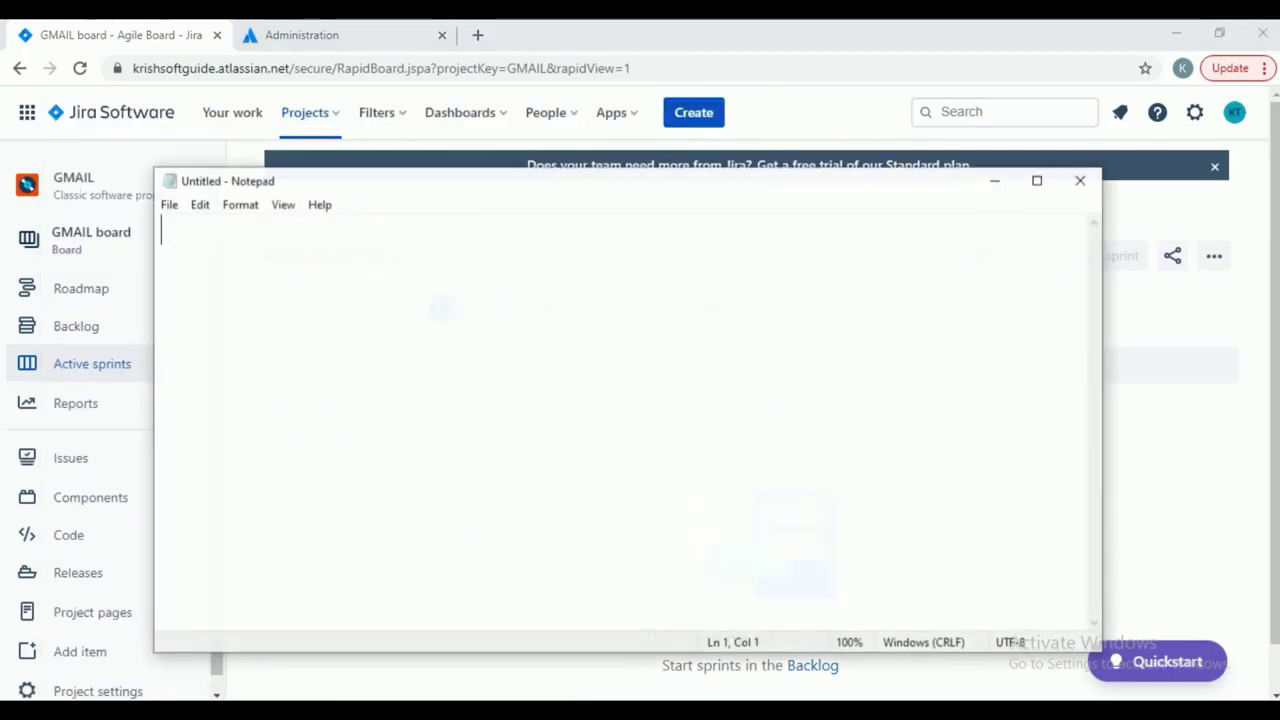
pyautogui.write('1.0')
pyautogui.press('Return')
pyautogui.write('-------------- ')
pyautogui.write('Functionalities')
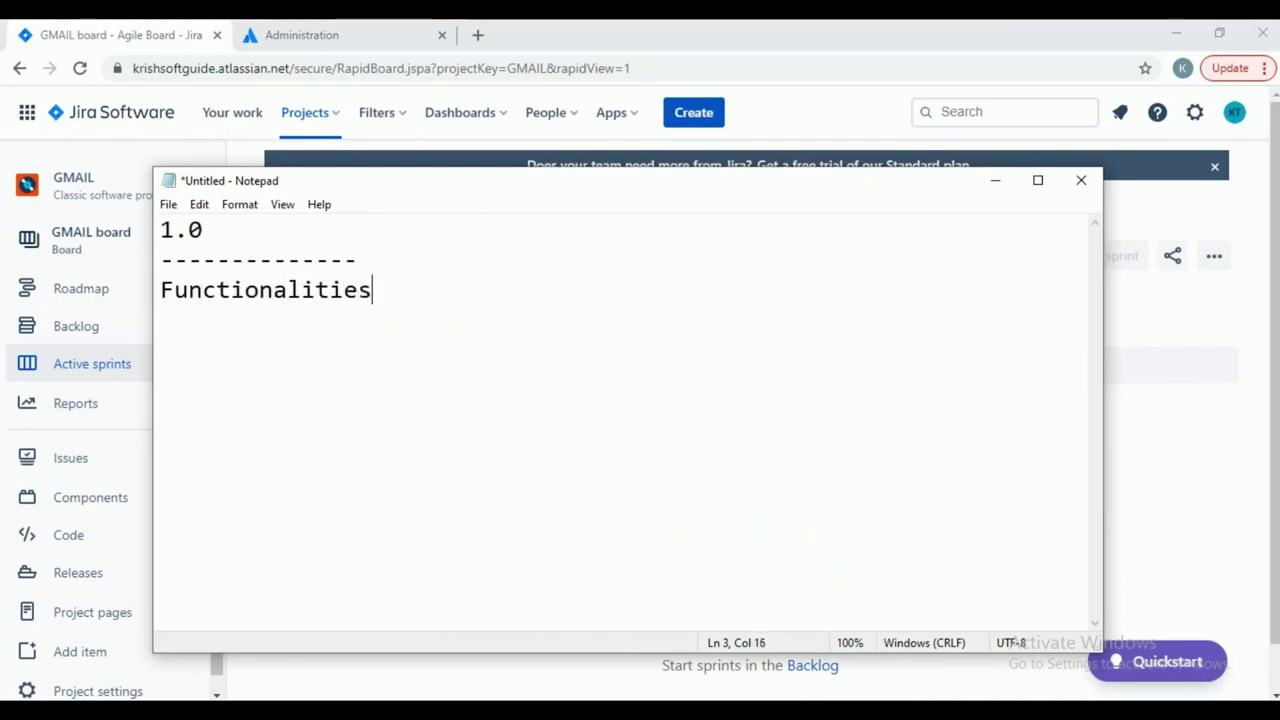
pyautogui.write(' in multiple sprints')
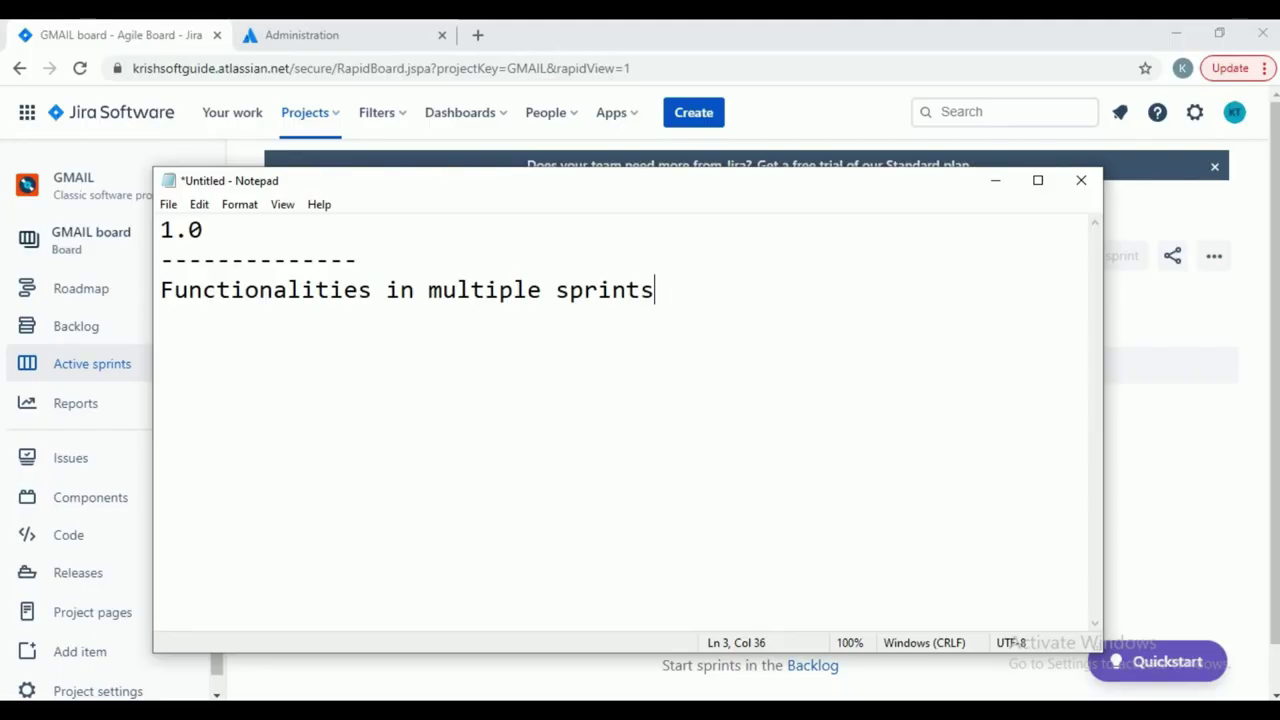
pyautogui.write('go as production release')
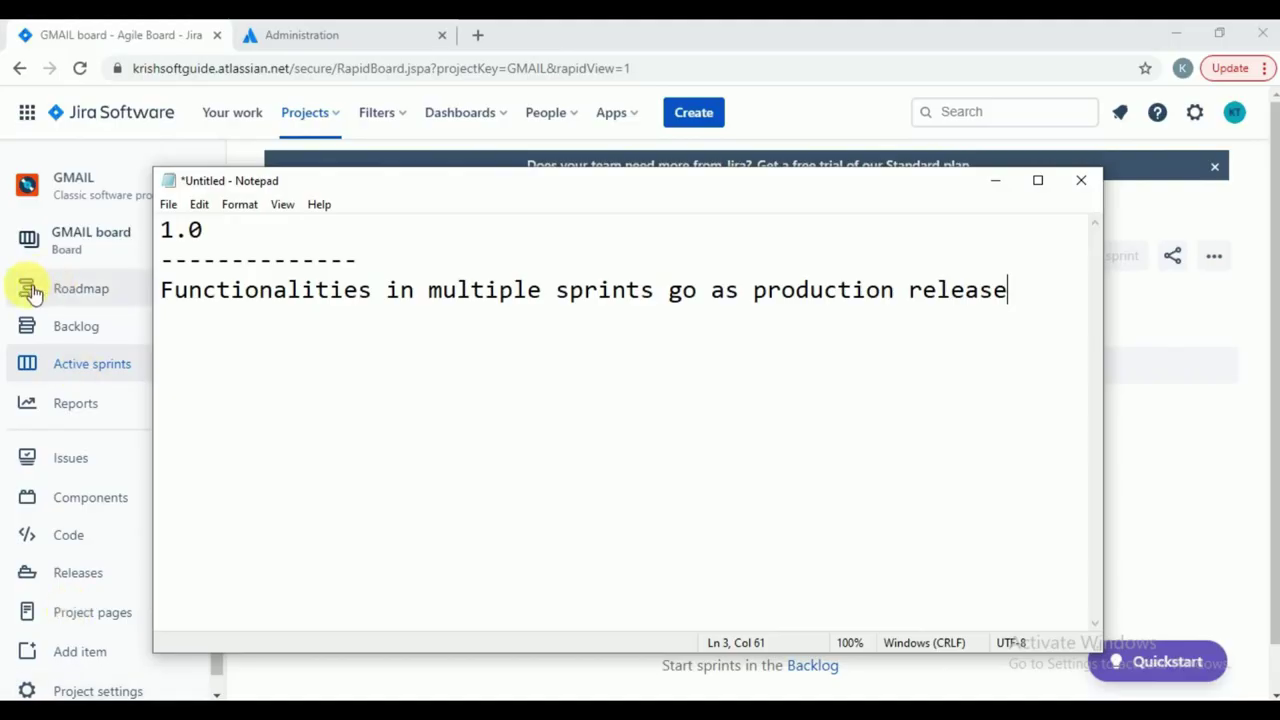
# - Open YouTube in a new Chrome tab and search for "krish software solutions"
pyautogui.click(478, 45)
pyautogui.click(478, 42)
pyautogui.write('you')
pyautogui.press('Return')
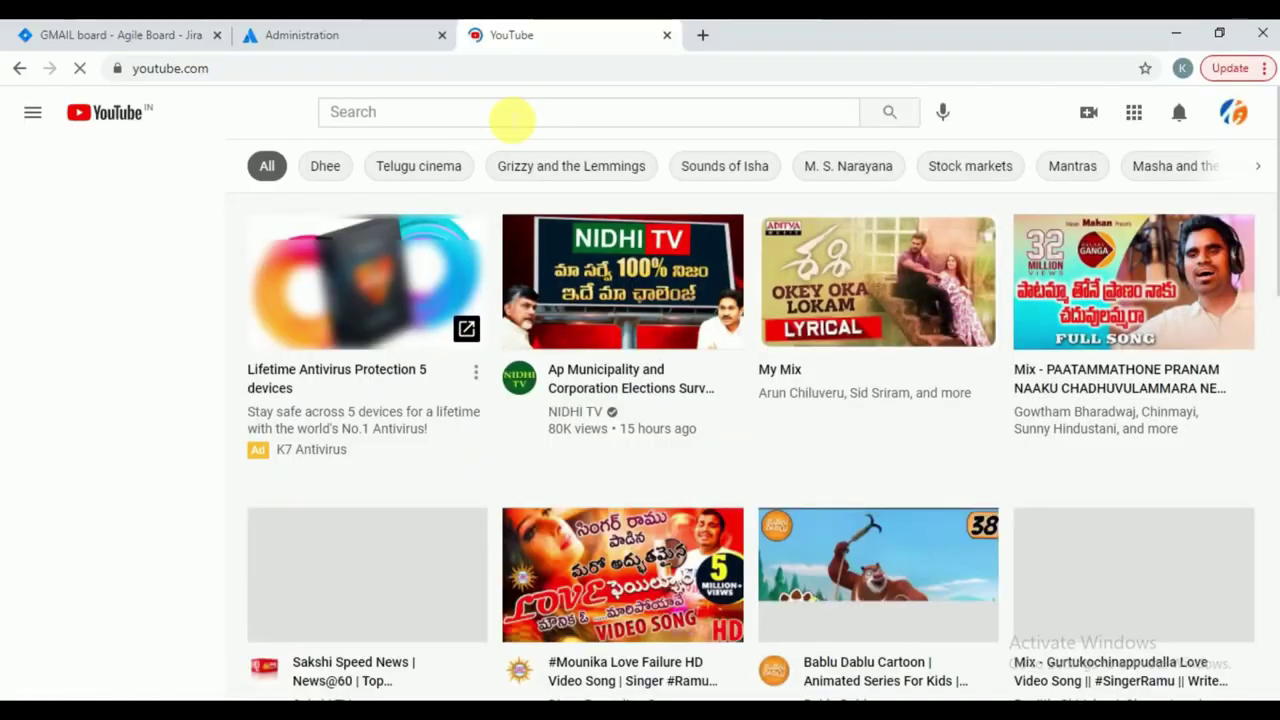
pyautogui.click(512, 118)
pyautogui.write('krish so')
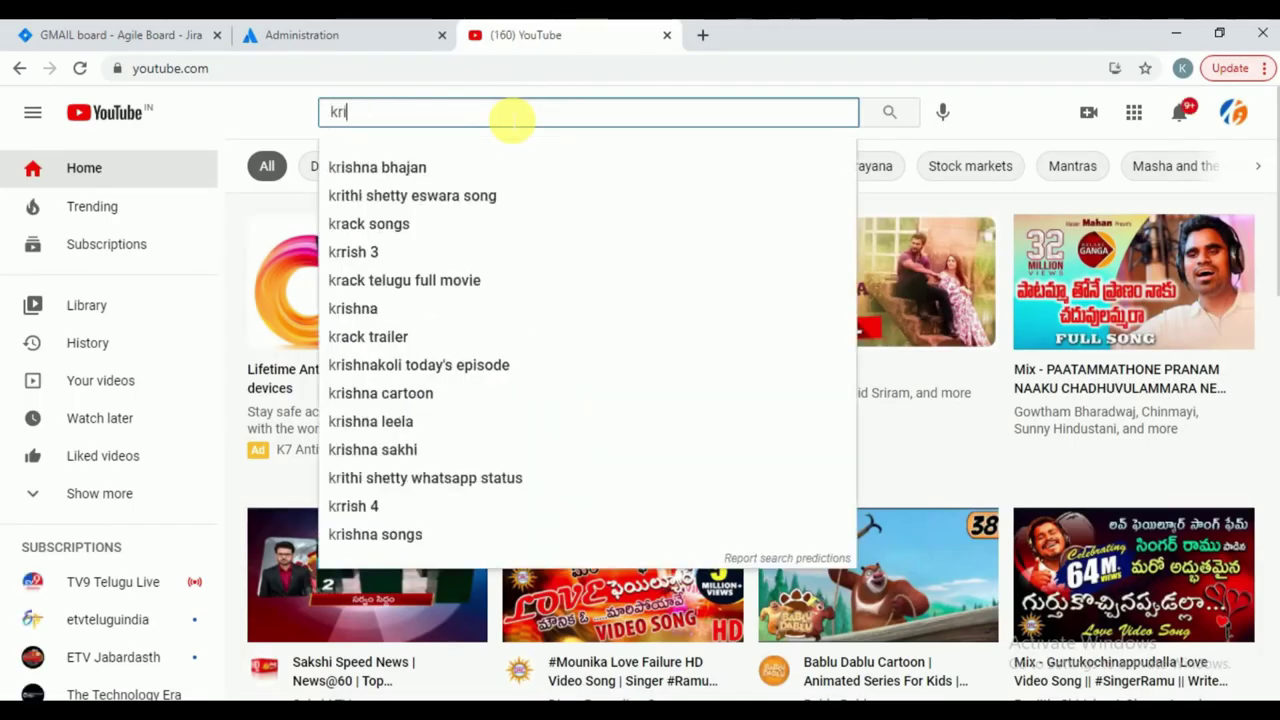
pyautogui.write('ftware solutions')
pyautogui.press('Return')
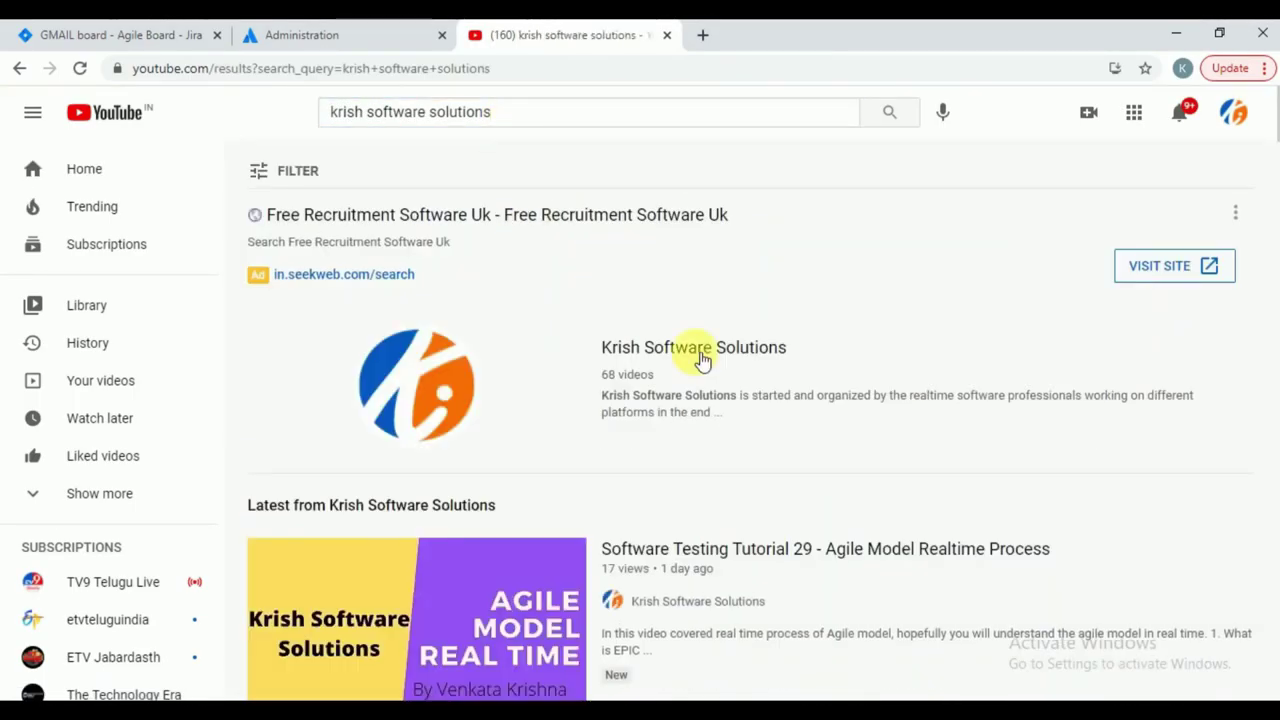
# - Open the Krish Software Solutions channel and look through its uploaded videos for the agile model tutorial
pyautogui.click(700, 350)
pyautogui.click(480, 428)
pyautogui.scroll(-2, 597, 512)
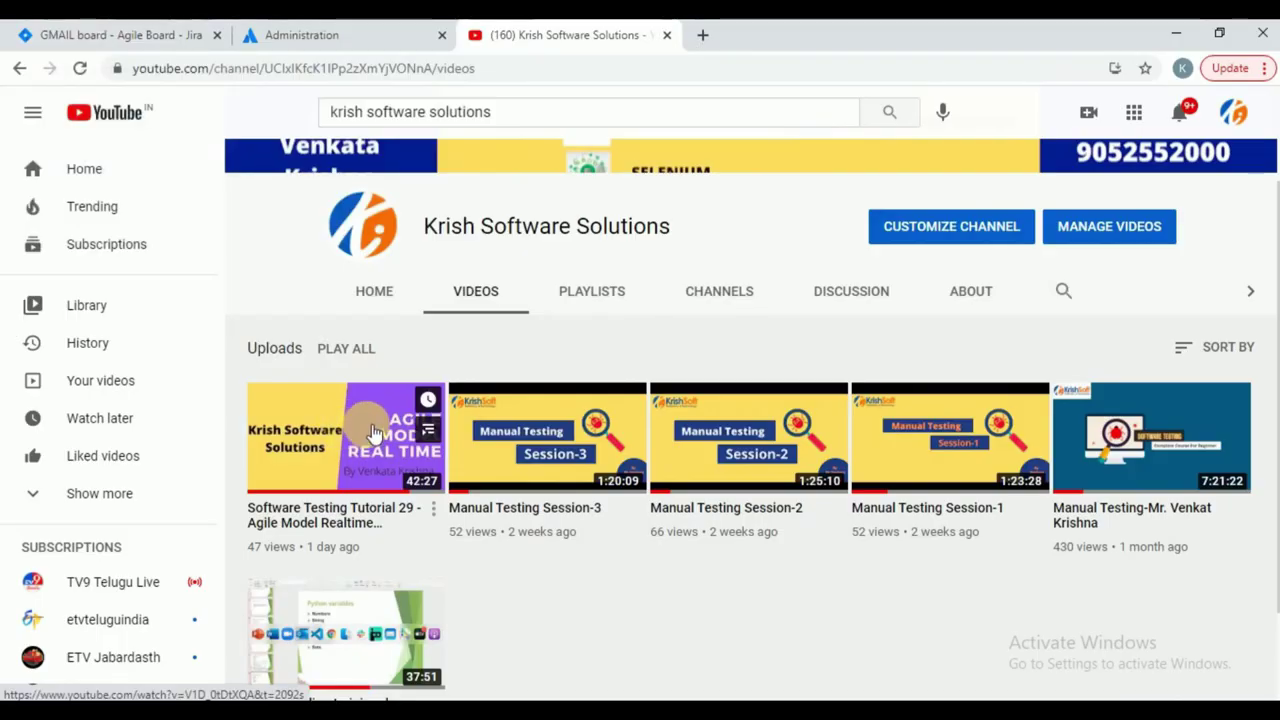
# - Return to the GMAIL board, switch to the Notepad task list and place the cursor at the Create Version task
pyautogui.click(124, 30)
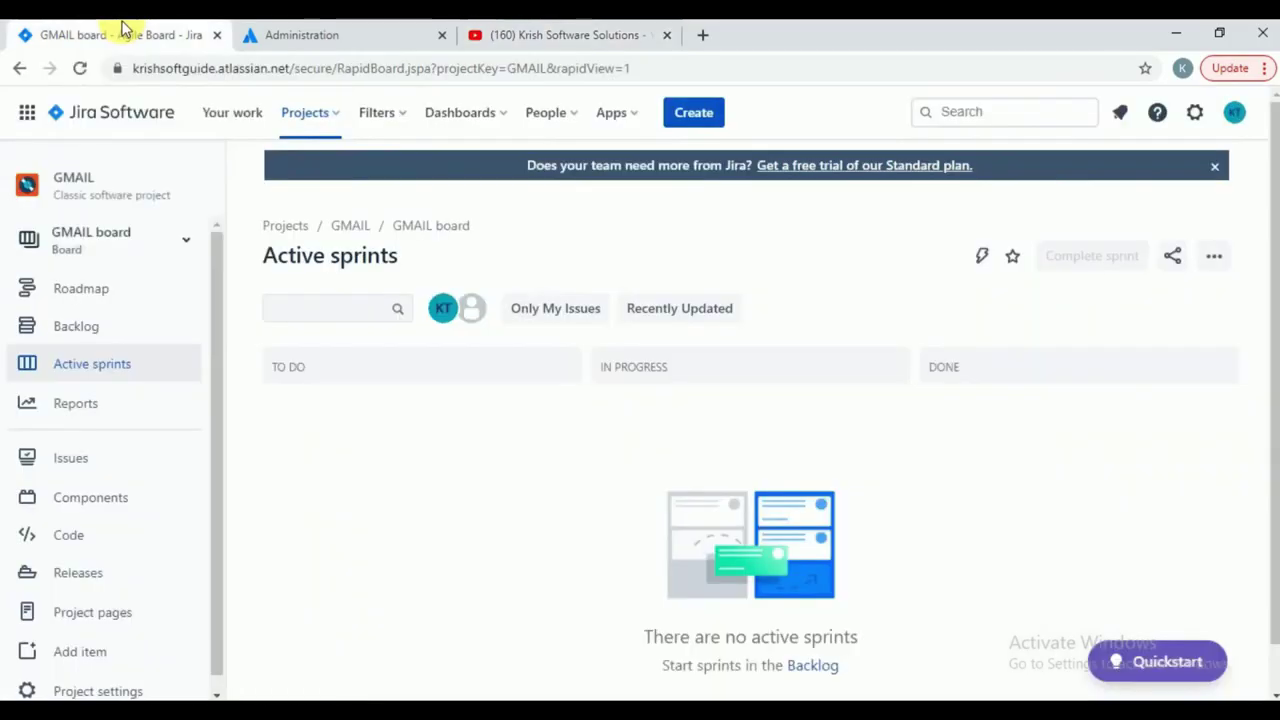
pyautogui.hotkey('alt', 'Tab')
pyautogui.hotkey('alt', 'Tab')
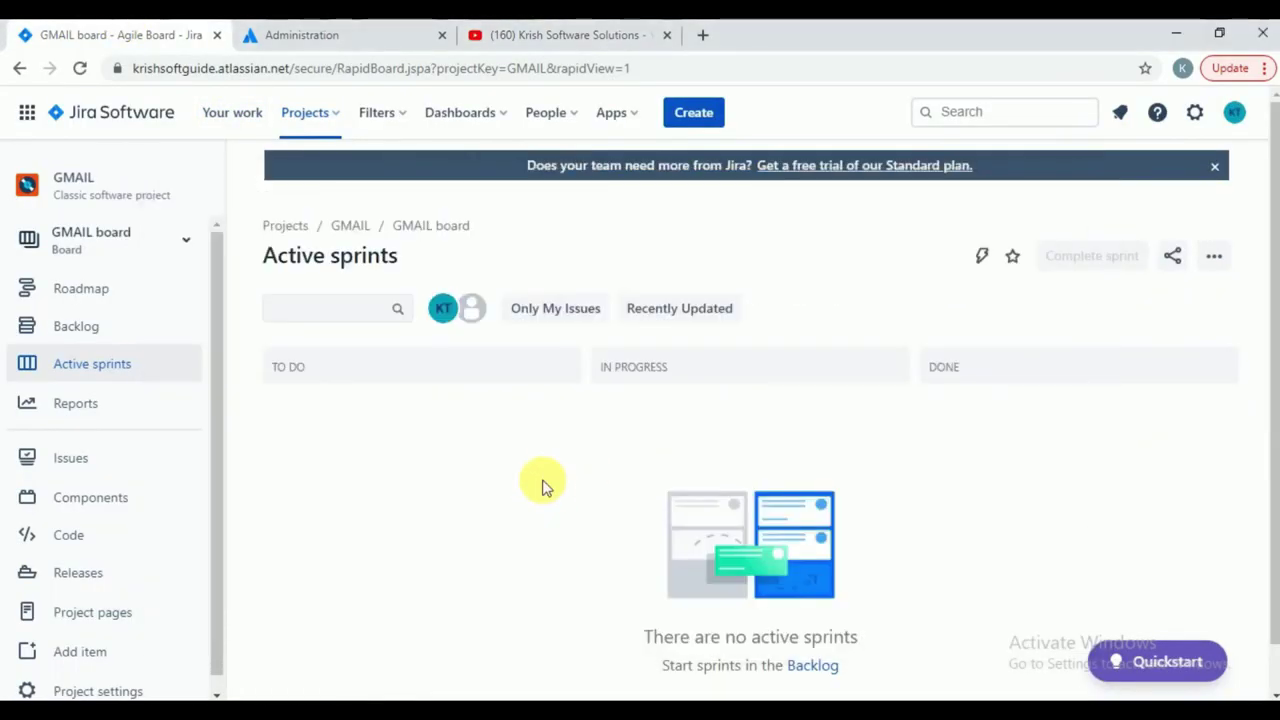
pyautogui.hotkey('alt', 'Tab')
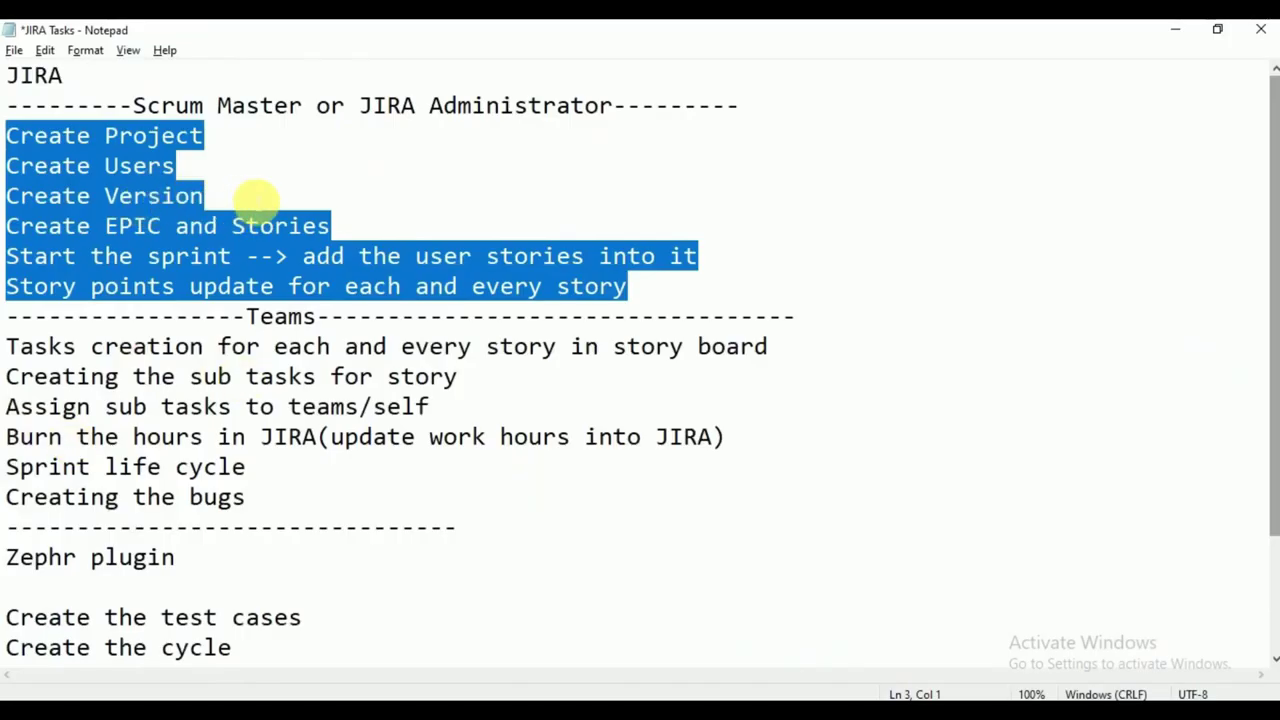
pyautogui.click(243, 200)
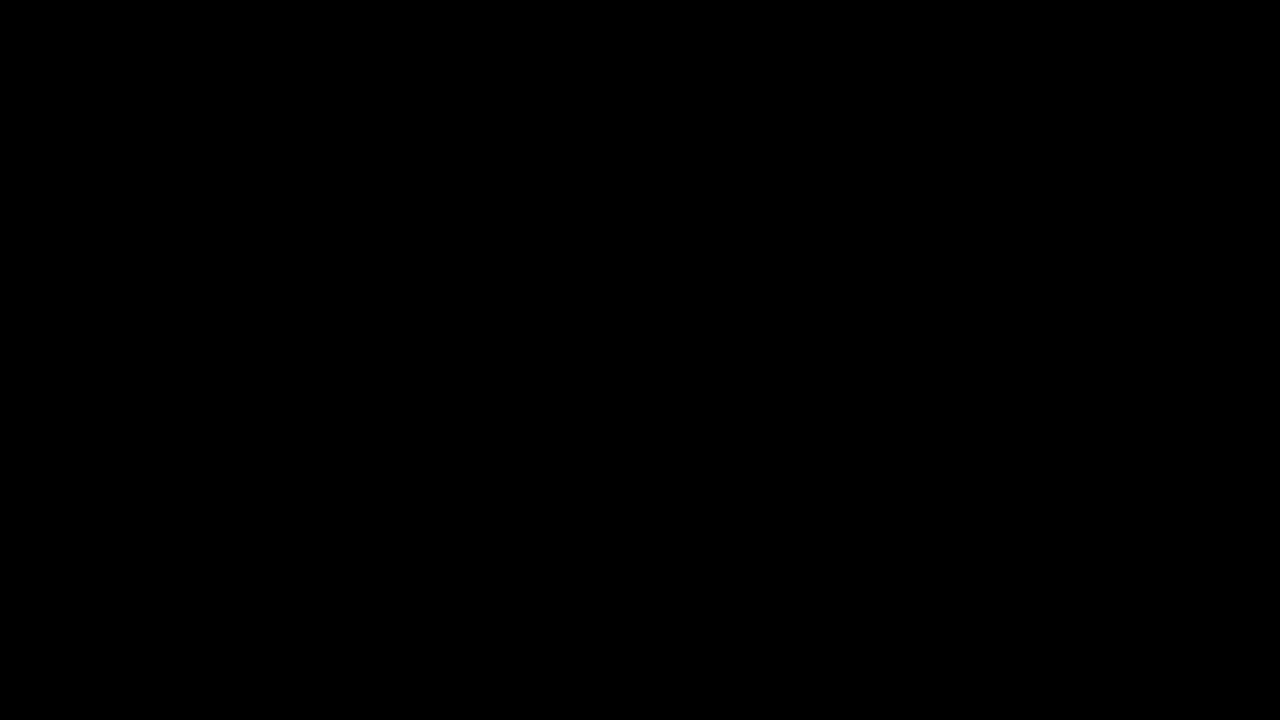
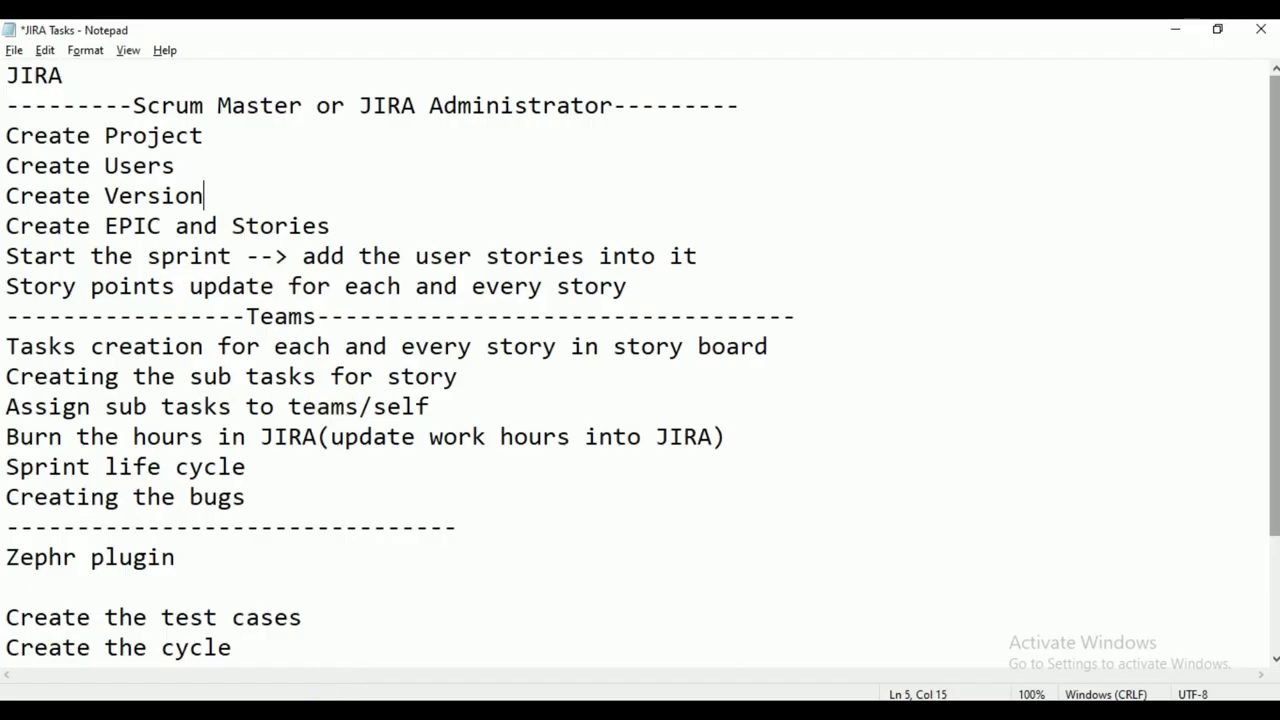
# - In Chrome, create version 1.0 in the GMAIL project's releases with the description "GMAIL functionalities"
pyautogui.hotkey('alt', 'Tab')
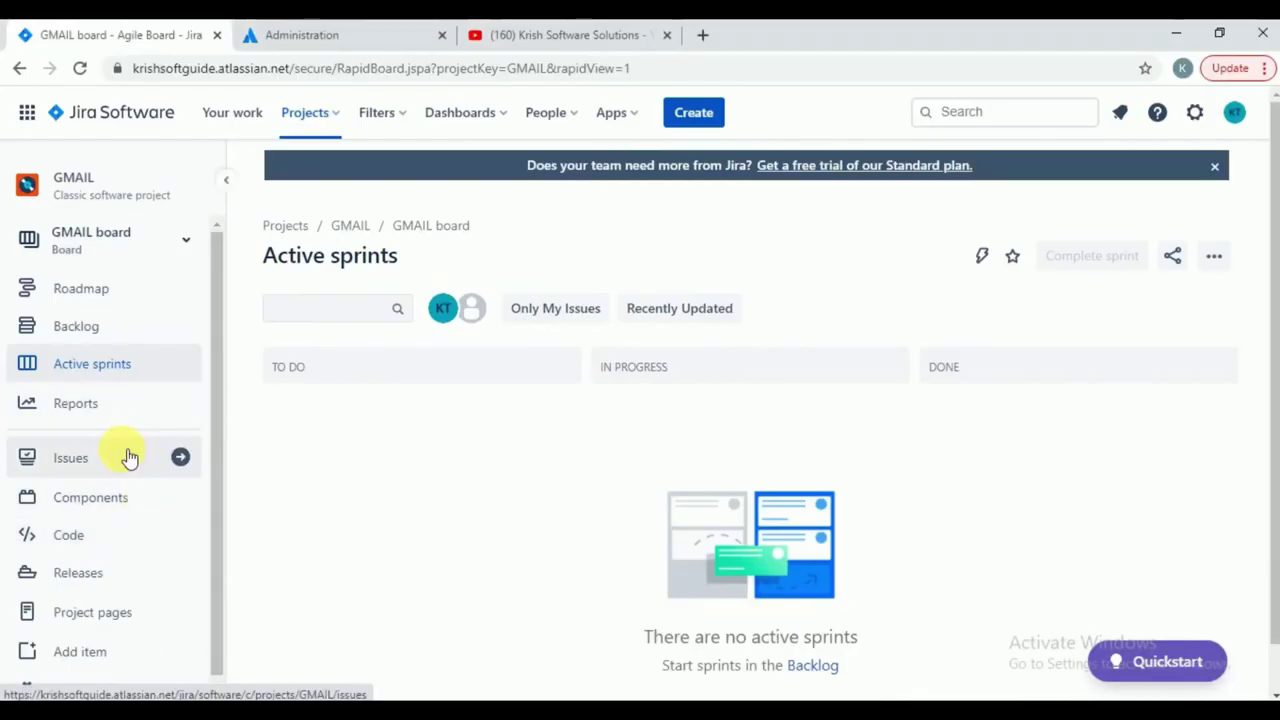
pyautogui.click(88, 578)
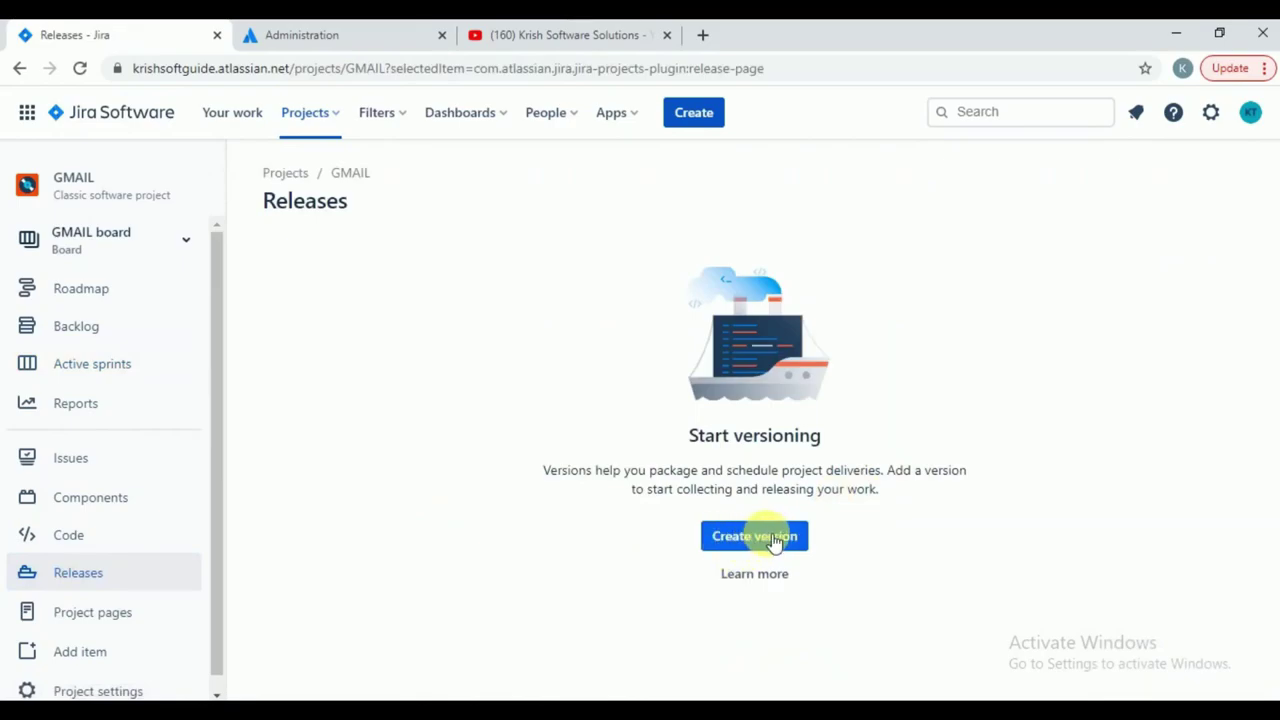
pyautogui.click(758, 538)
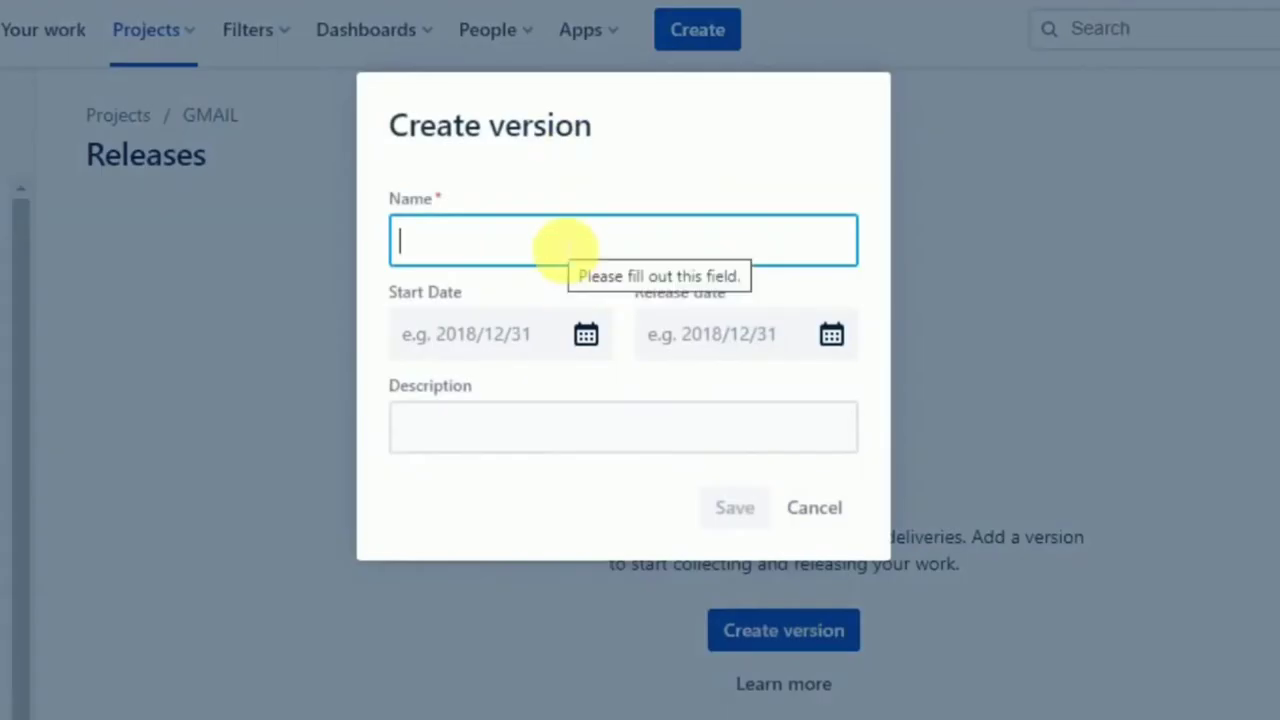
pyautogui.write('1')
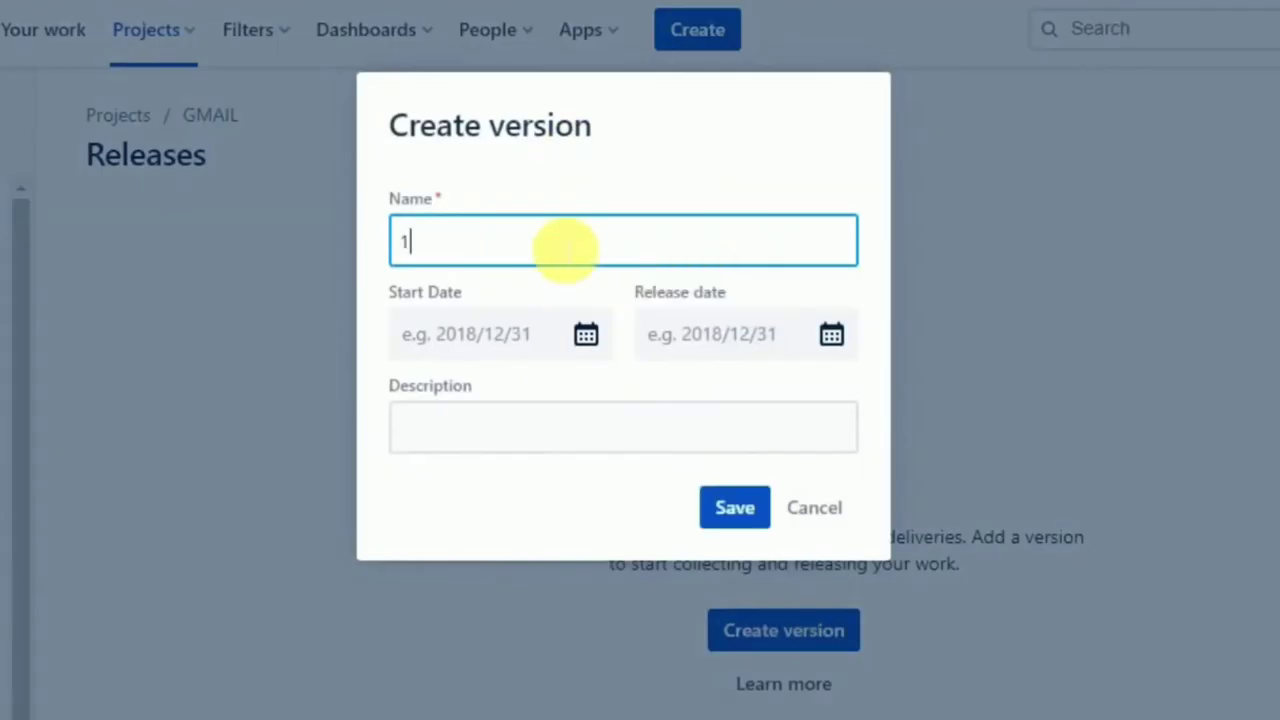
pyautogui.write('.0')
pyautogui.click(510, 443)
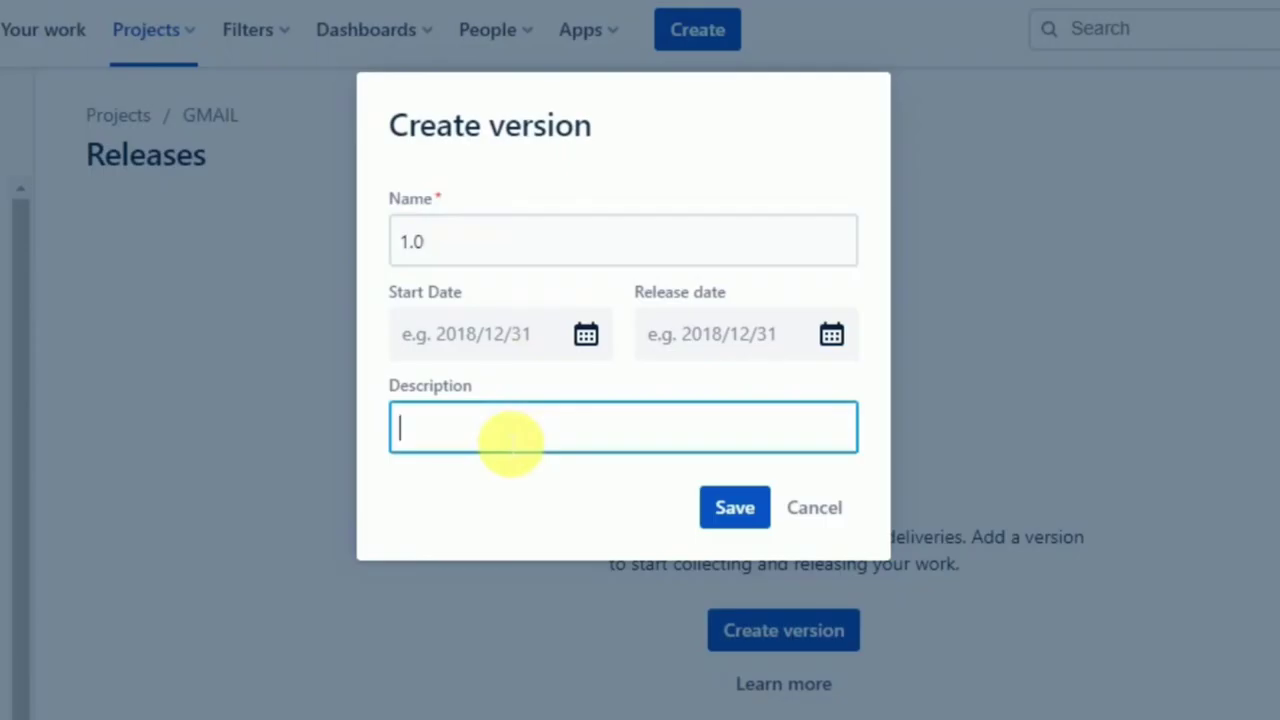
pyautogui.write('GMAIL functionalities')
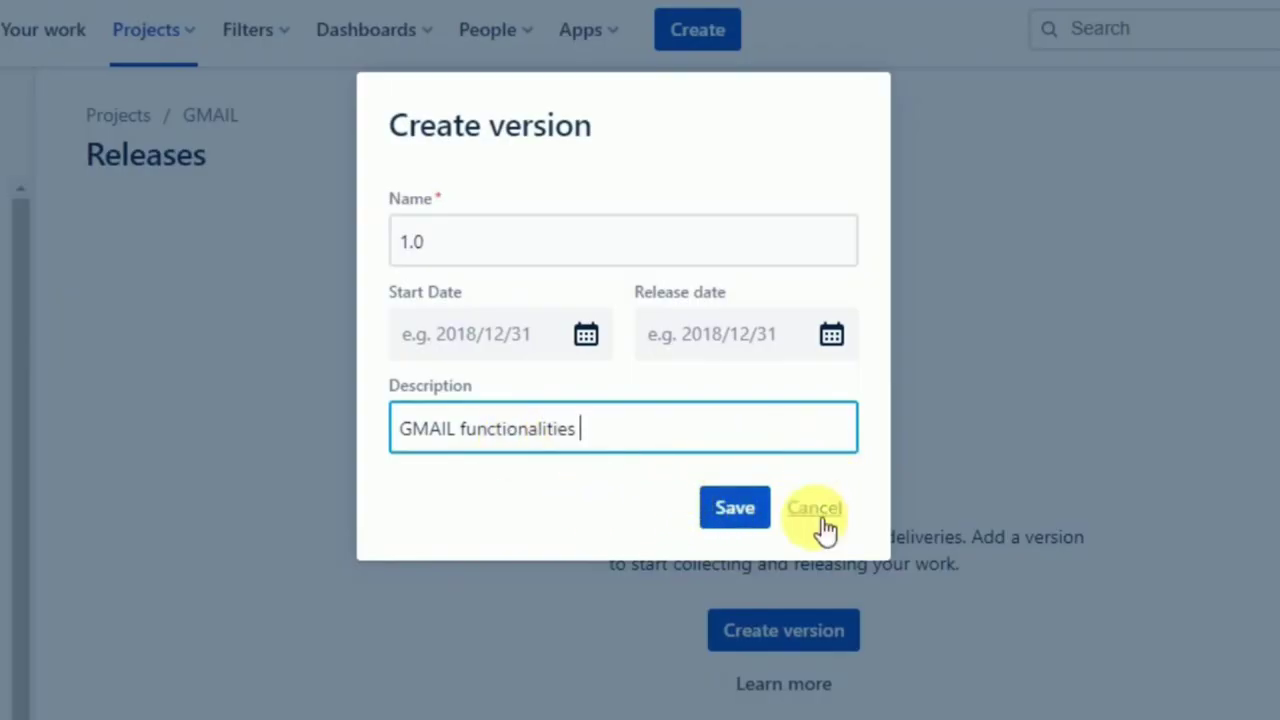
pyautogui.click(735, 510)
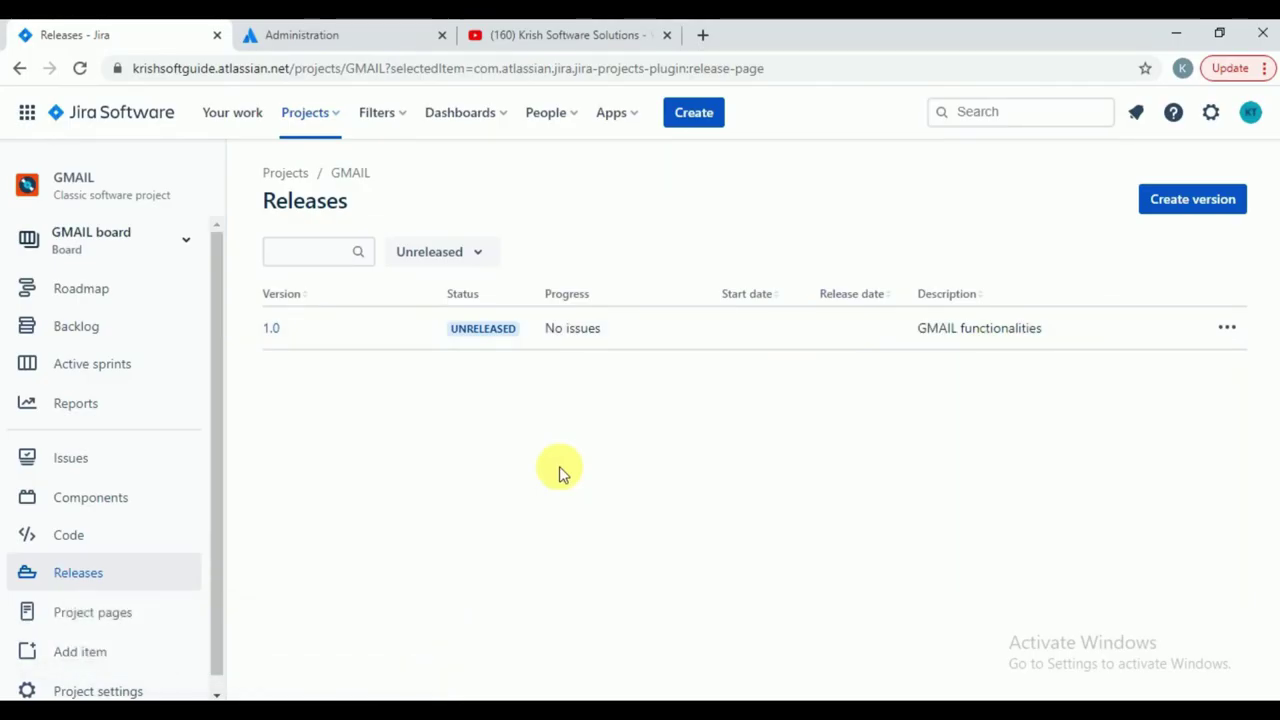
# - Review the administrator and team tasks in the Notepad list and switch to the Excel sheet of GMAIL epic and user stories
pyautogui.hotkey('alt', 'Tab')
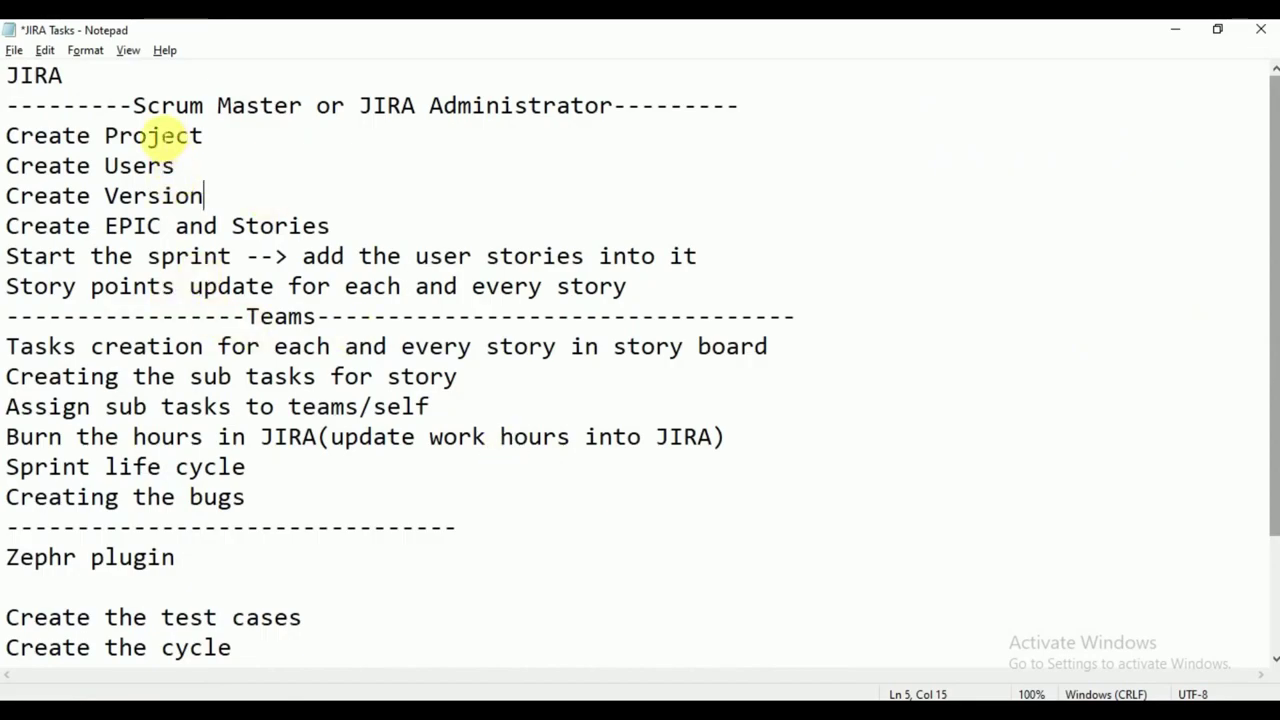
pyautogui.doubleClick(155, 135)
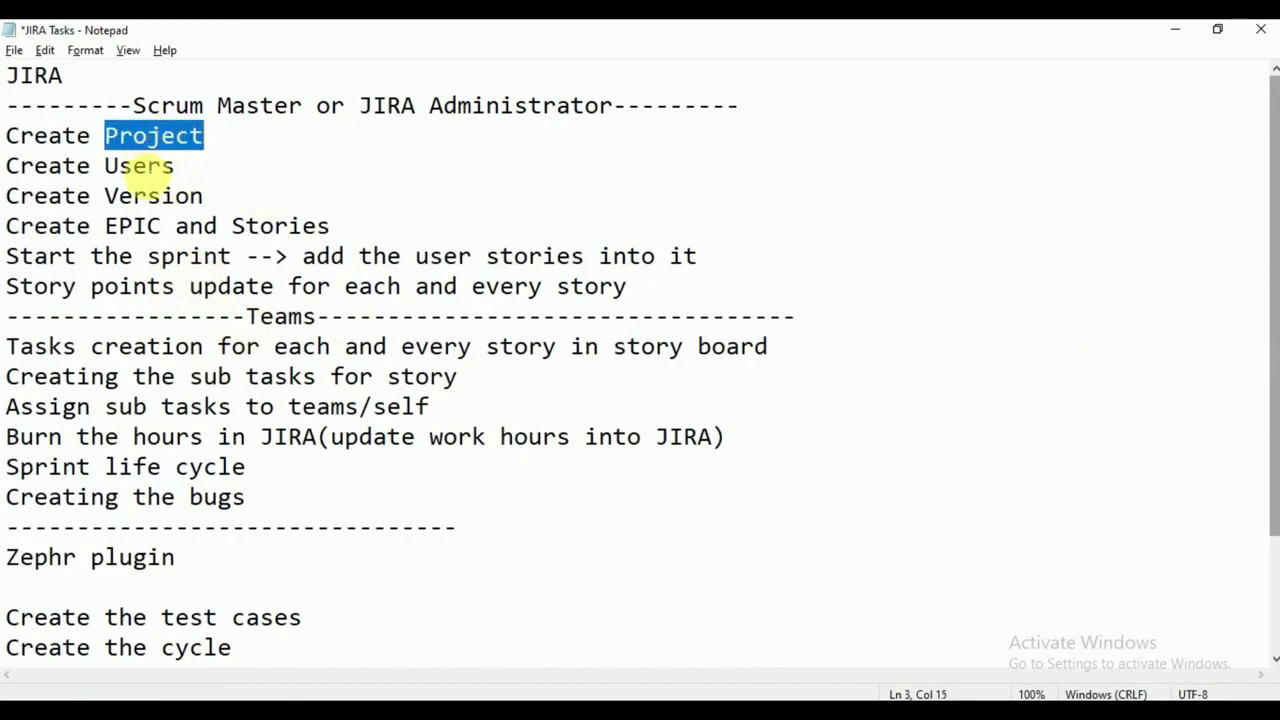
pyautogui.doubleClick(148, 172)
pyautogui.doubleClick(150, 200)
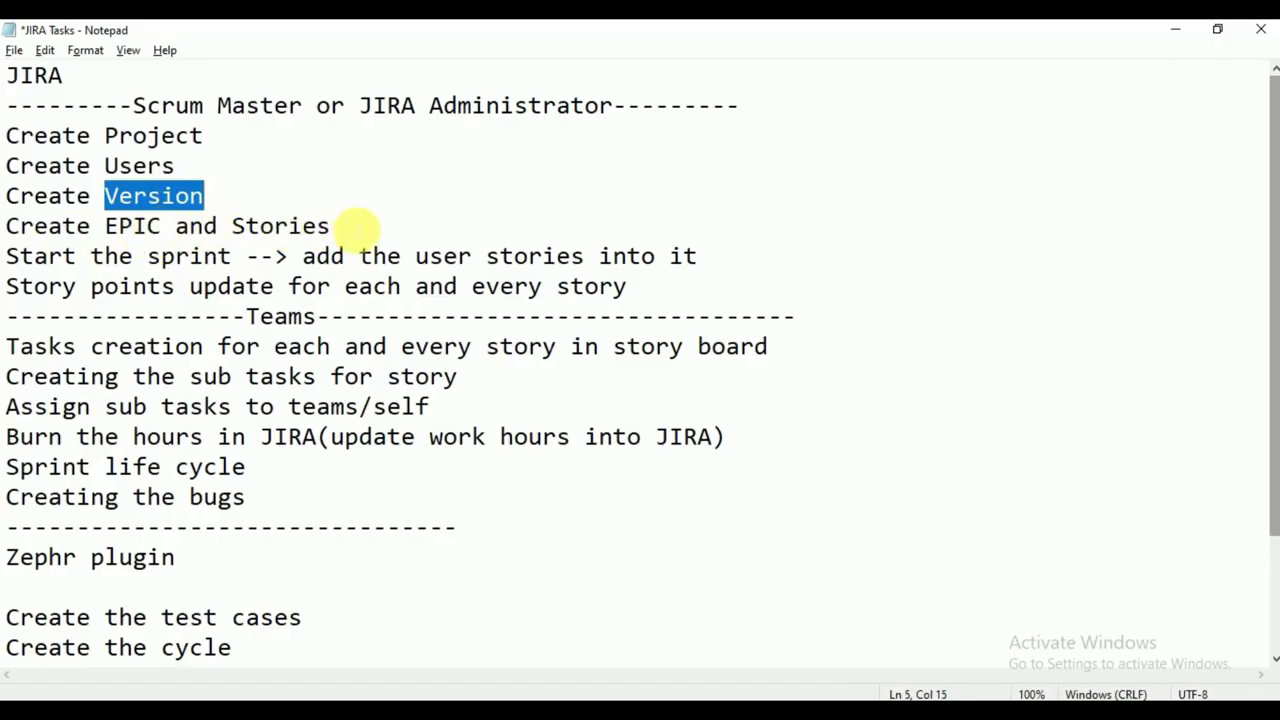
pyautogui.moveTo(628, 290); pyautogui.dragTo(9, 134)
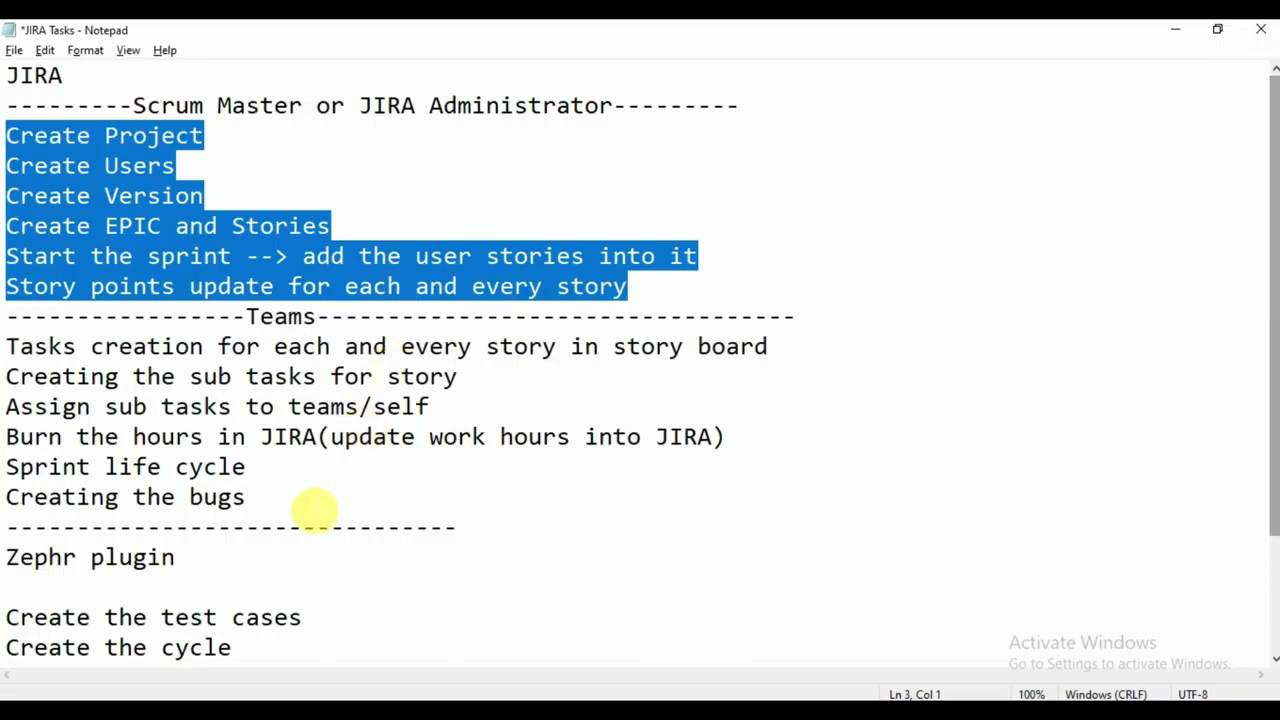
pyautogui.click(250, 497)
pyautogui.moveTo(250, 497); pyautogui.dragTo(8, 346)
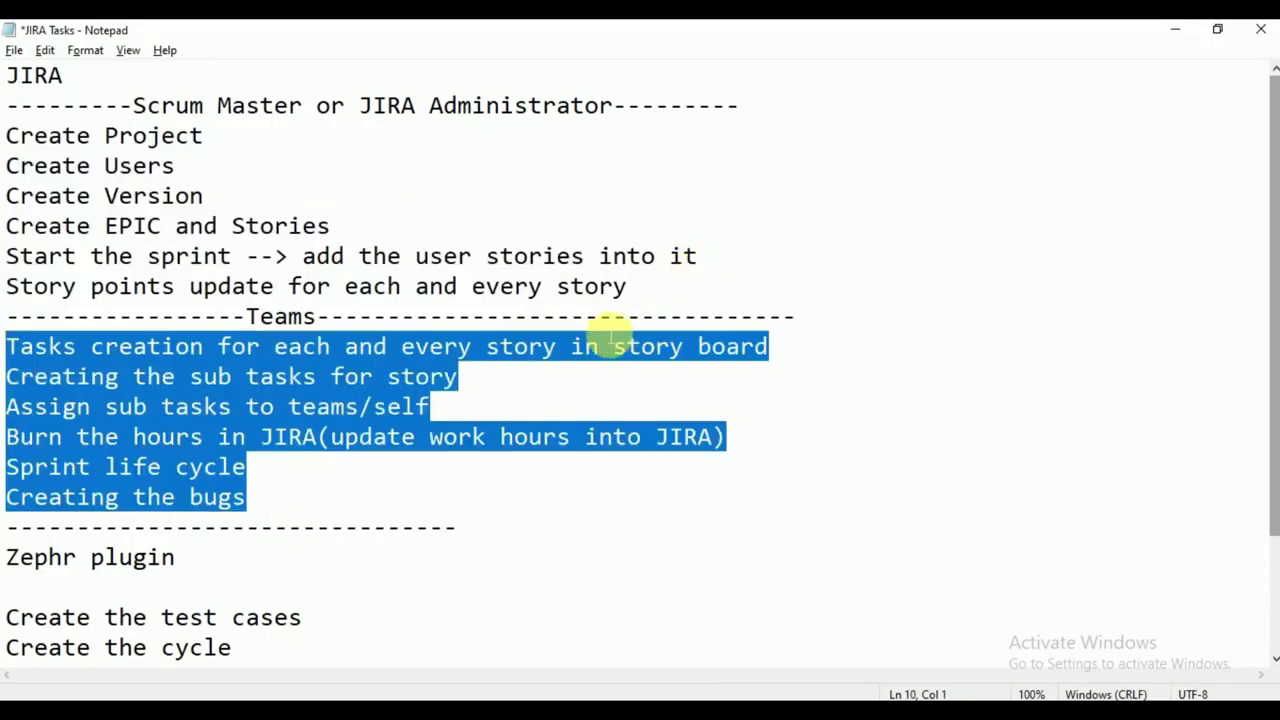
pyautogui.click(632, 288)
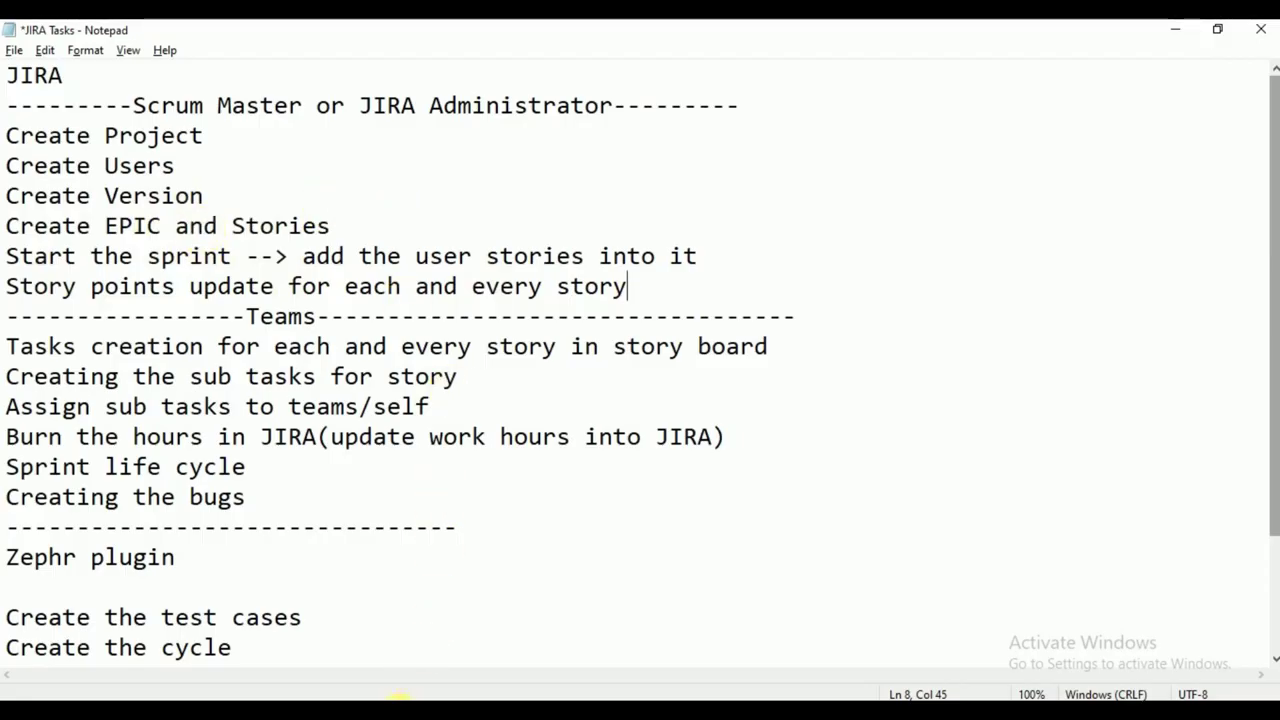
pyautogui.click(389, 716)
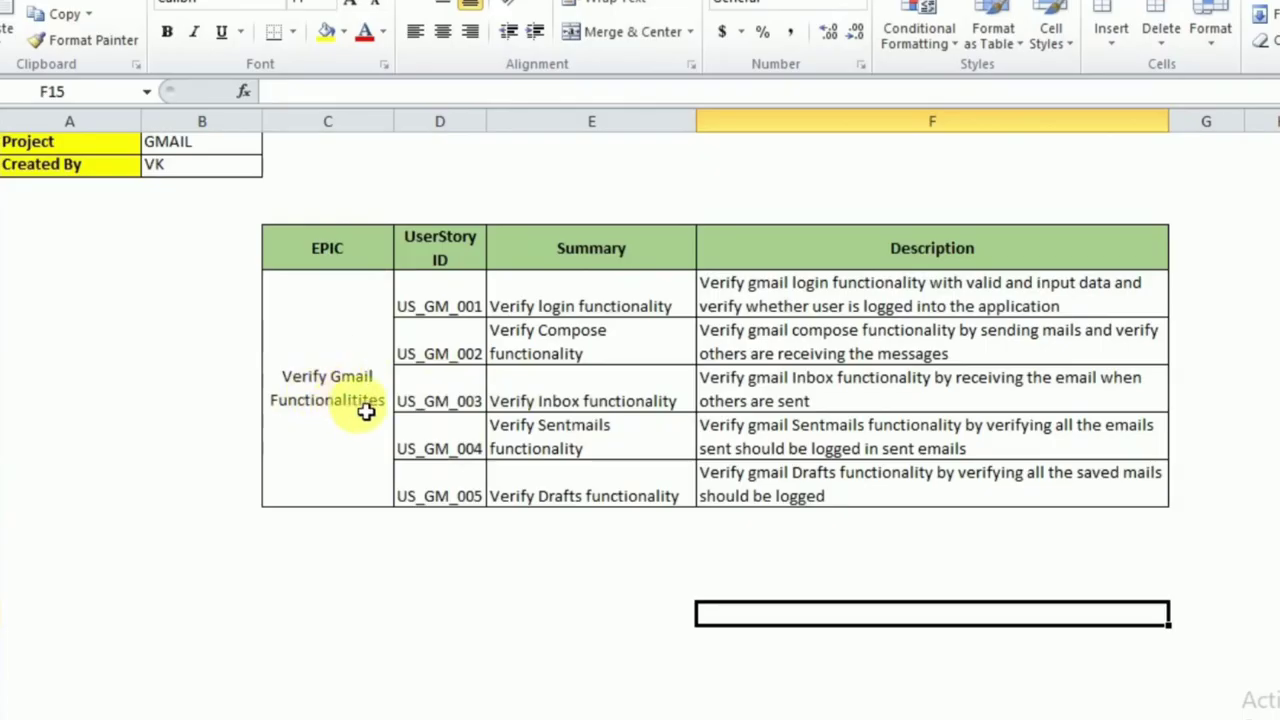
# - Review the epic, user story IDs, summaries and descriptions listed for the GMAIL project in the EPIC & Stories sheet
pyautogui.click(233, 164)
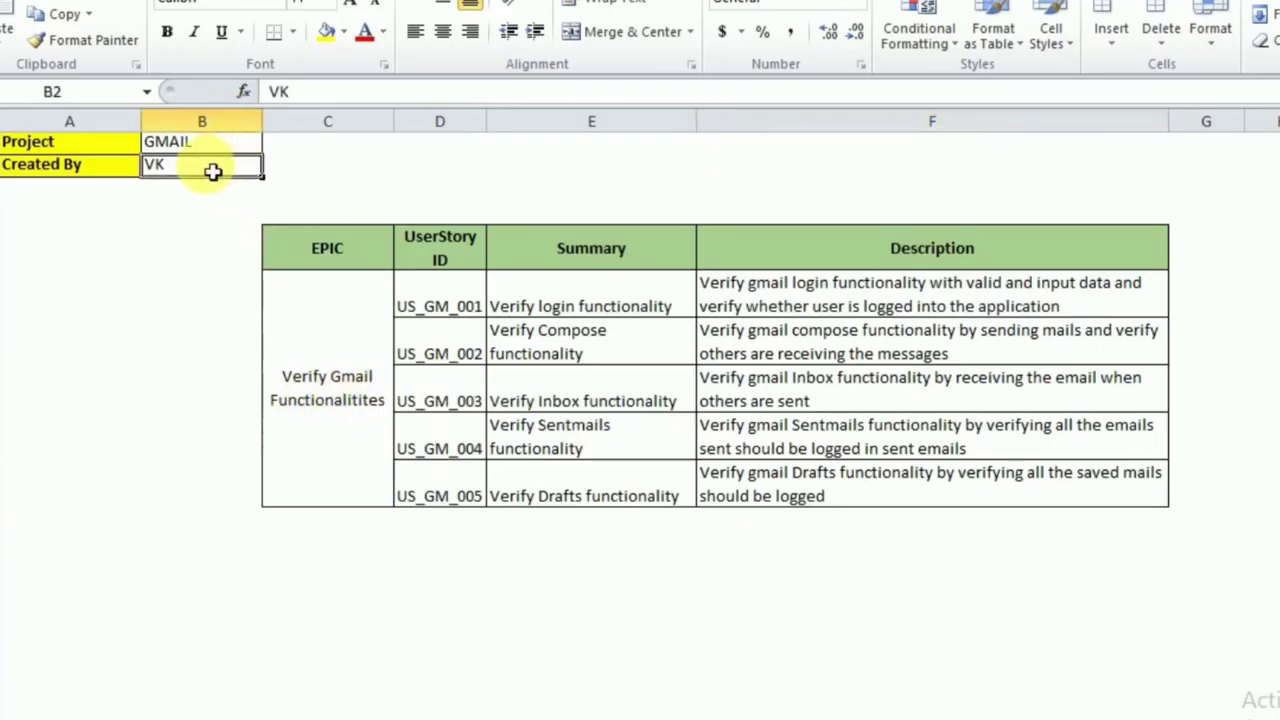
pyautogui.click(335, 352)
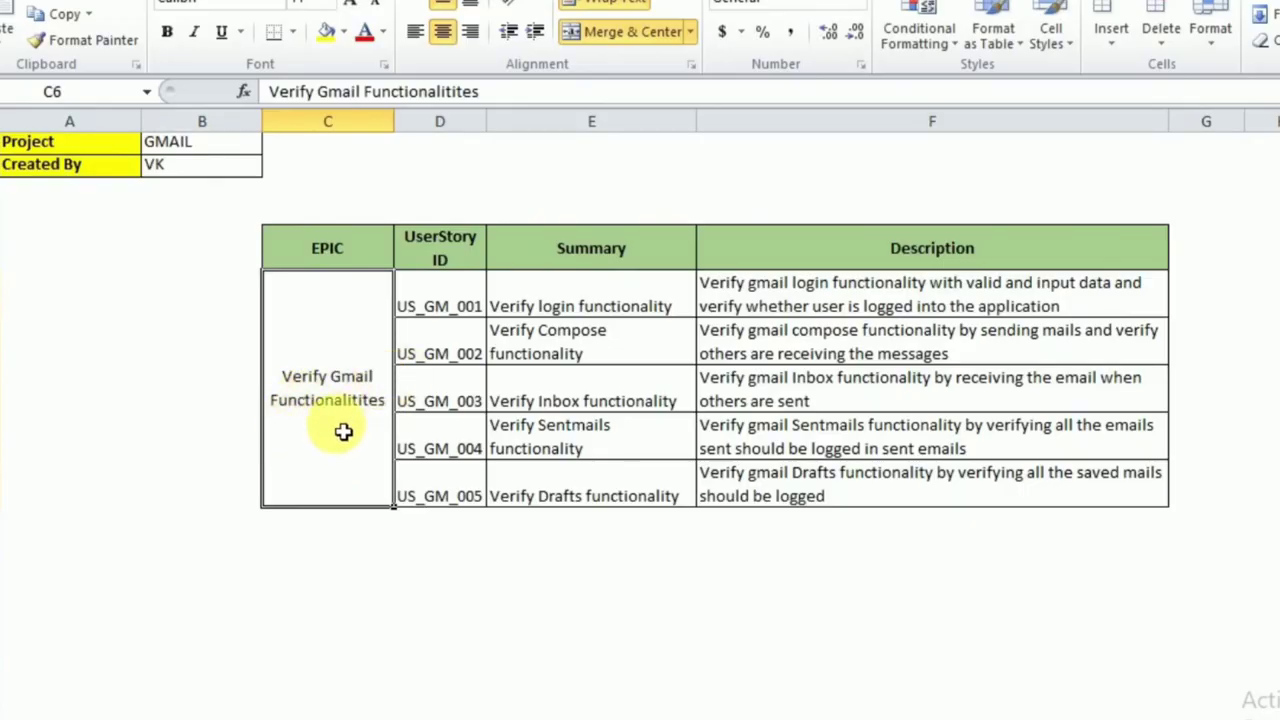
pyautogui.moveTo(466, 288); pyautogui.dragTo(463, 496)
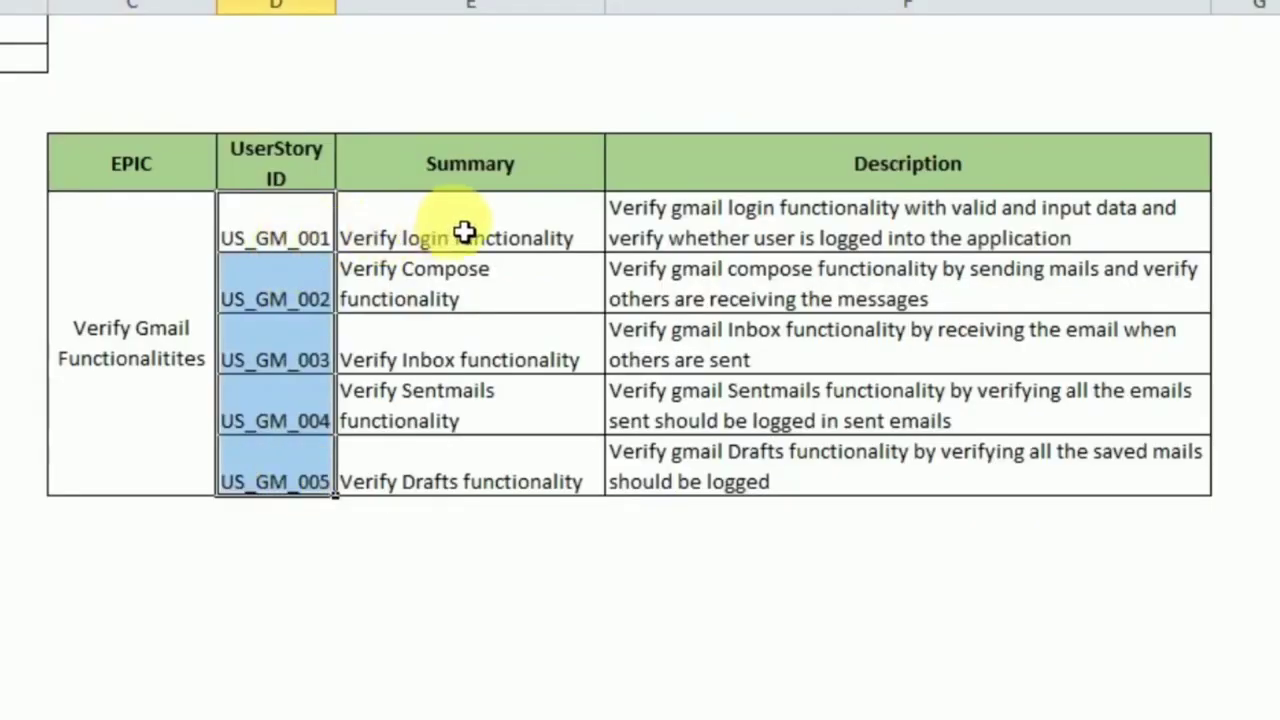
pyautogui.click(463, 232)
pyautogui.click(457, 292)
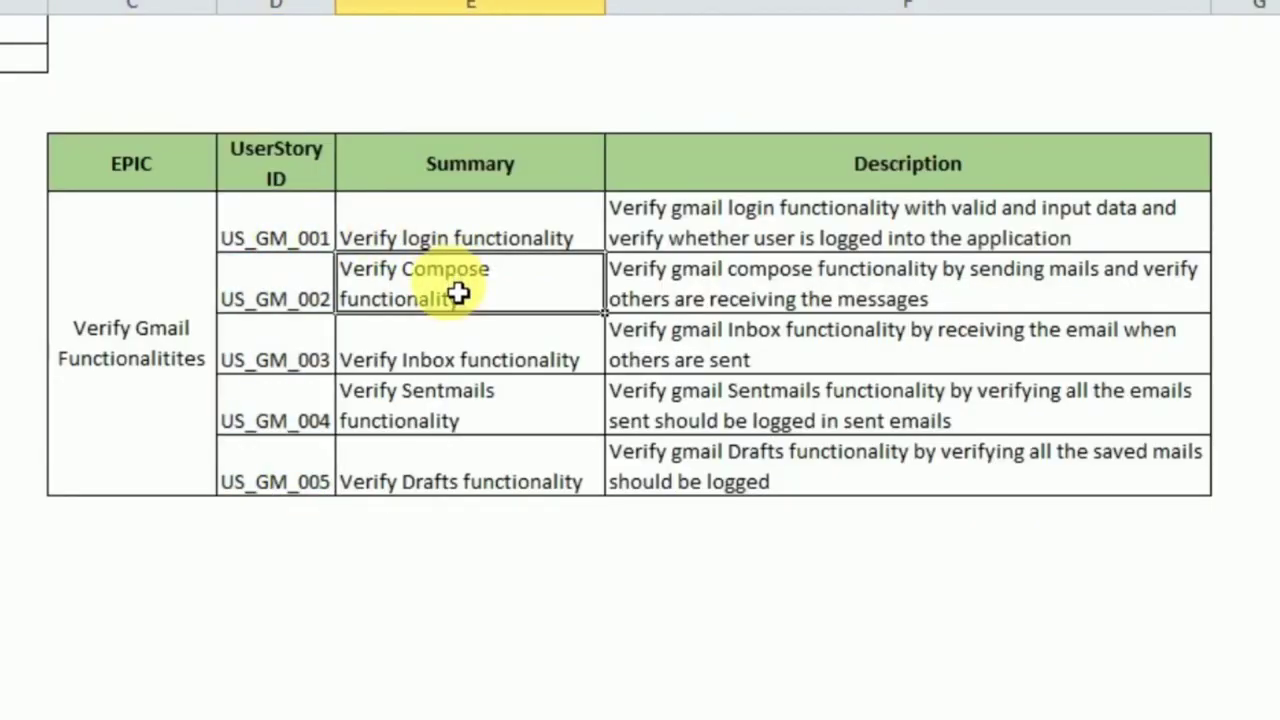
pyautogui.click(440, 350)
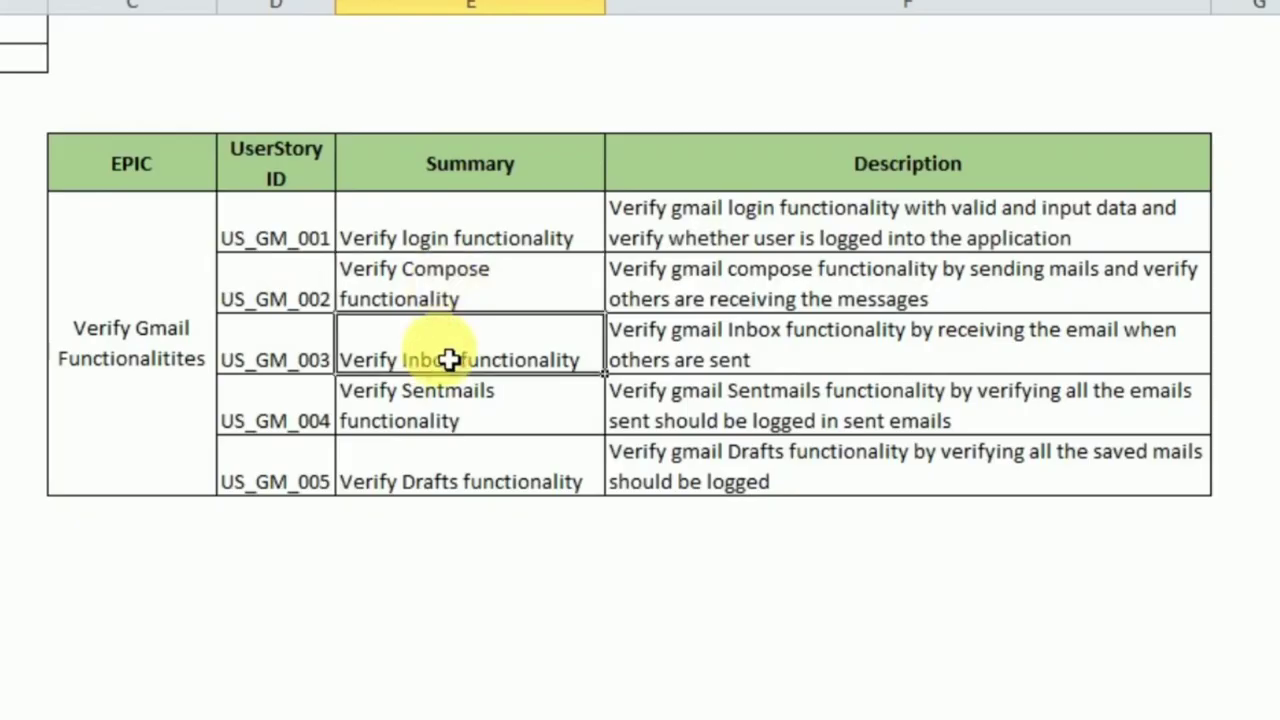
pyautogui.click(452, 423)
pyautogui.click(457, 477)
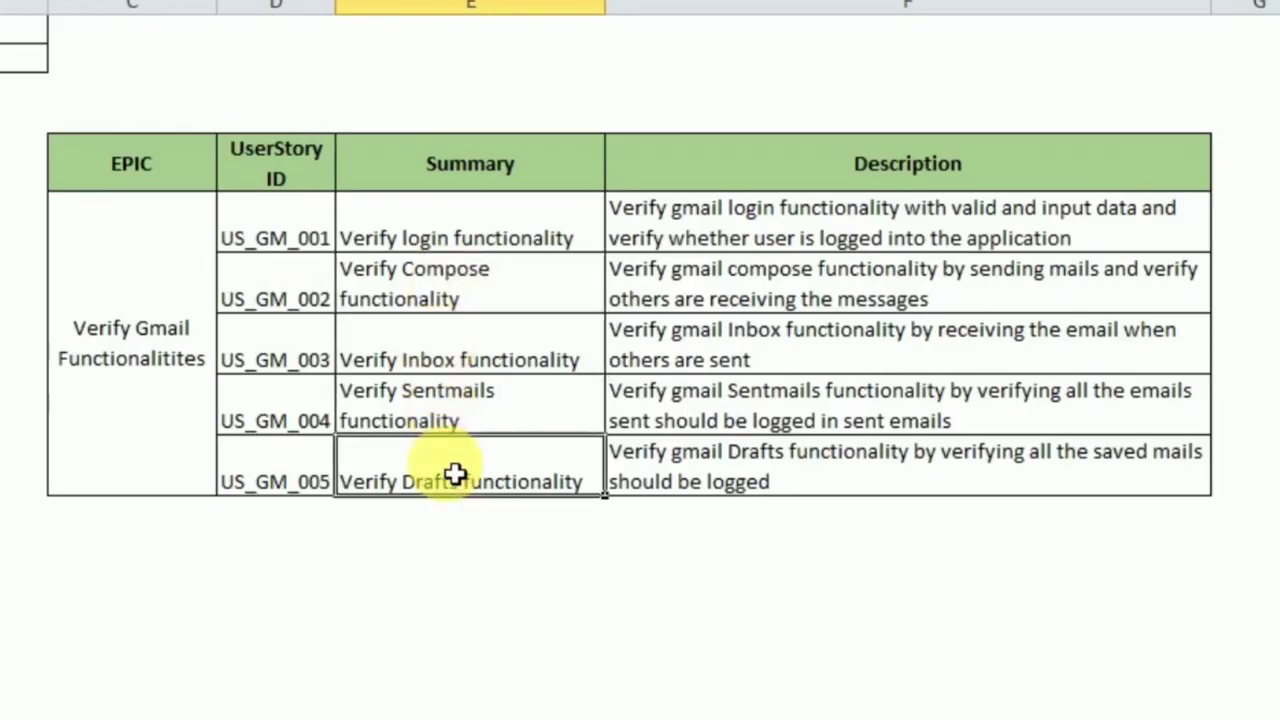
pyautogui.moveTo(789, 243); pyautogui.dragTo(767, 493)
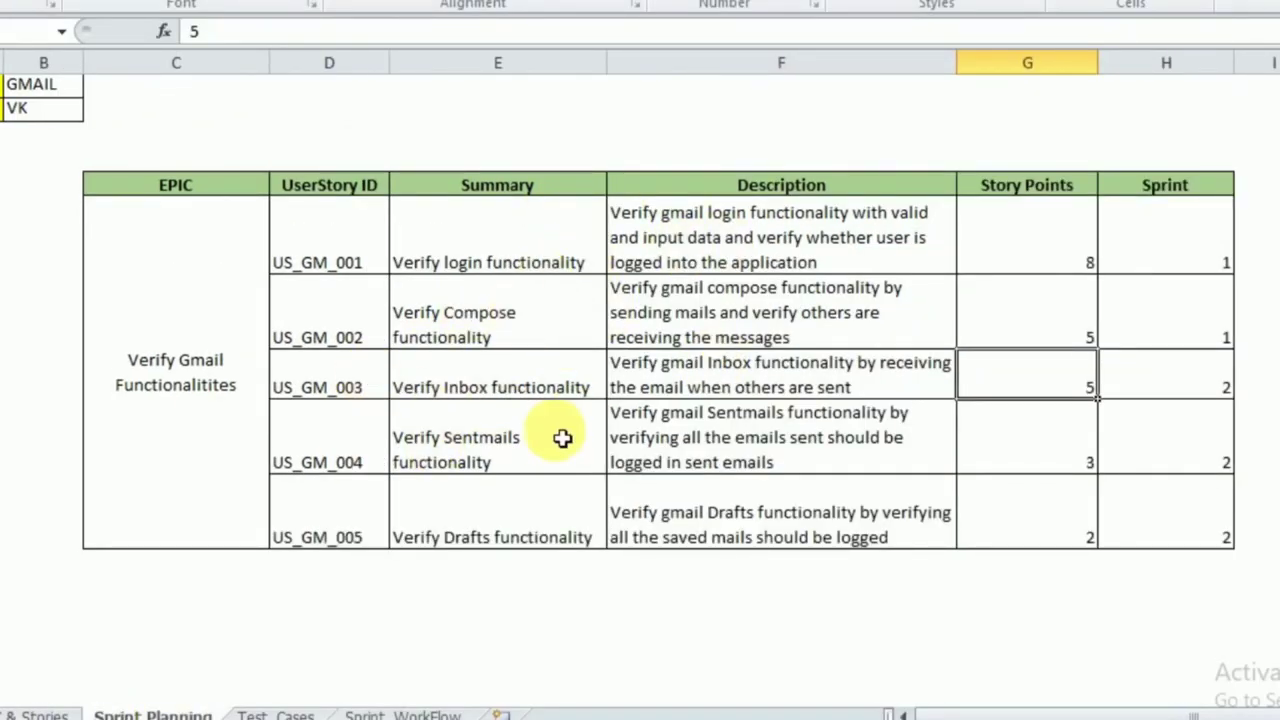
# - Review the story points and sprint numbers assigned to the five user stories in the Sprint Planning sheet
pyautogui.click(1049, 246)
pyautogui.moveTo(1049, 246)
pyautogui.mouseDown()
pyautogui.moveTo(1006, 491)
pyautogui.moveTo(1034, 521)
pyautogui.mouseUp()
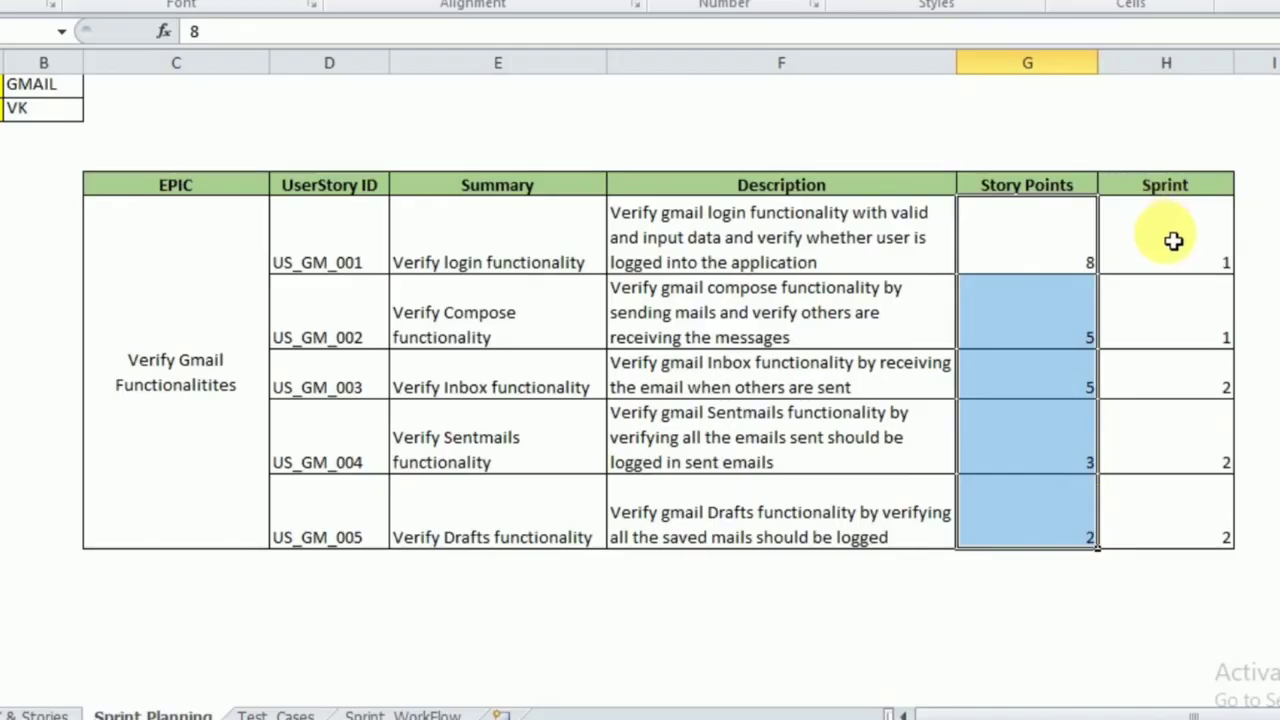
pyautogui.moveTo(1173, 240); pyautogui.dragTo(1180, 500)
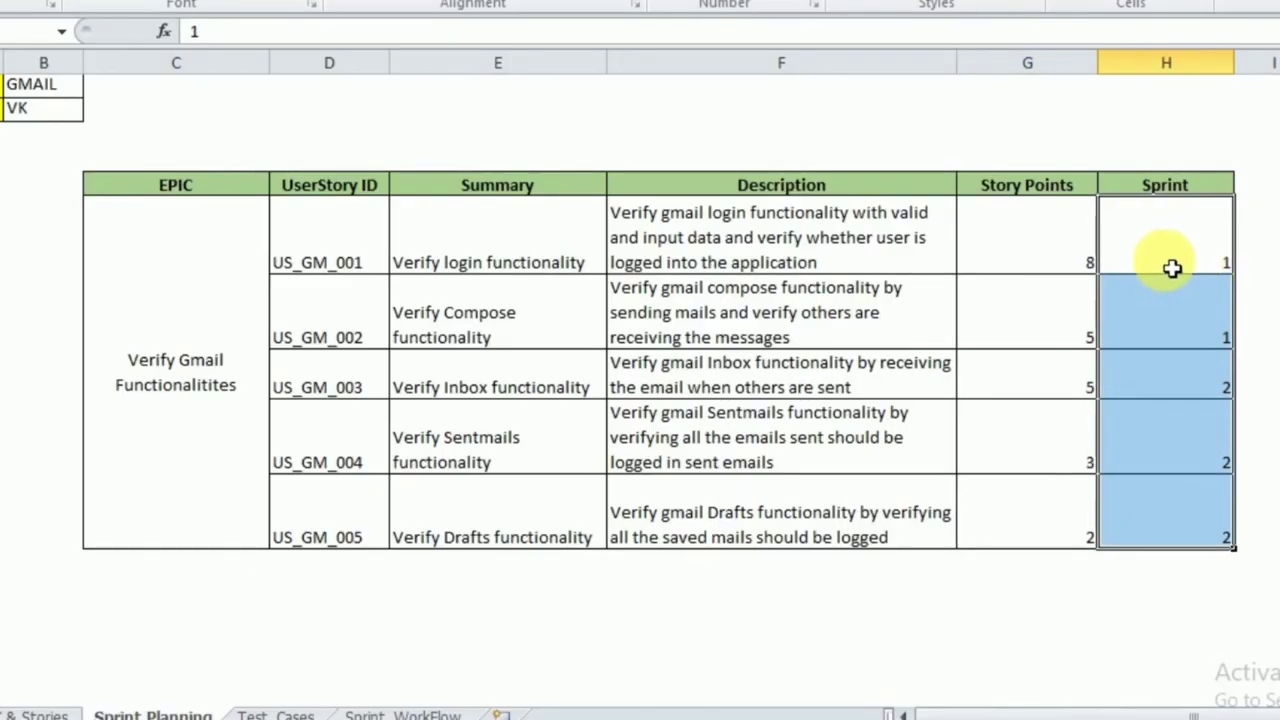
pyautogui.moveTo(1020, 234); pyautogui.dragTo(391, 337)
pyautogui.rightClick(1137, 526)
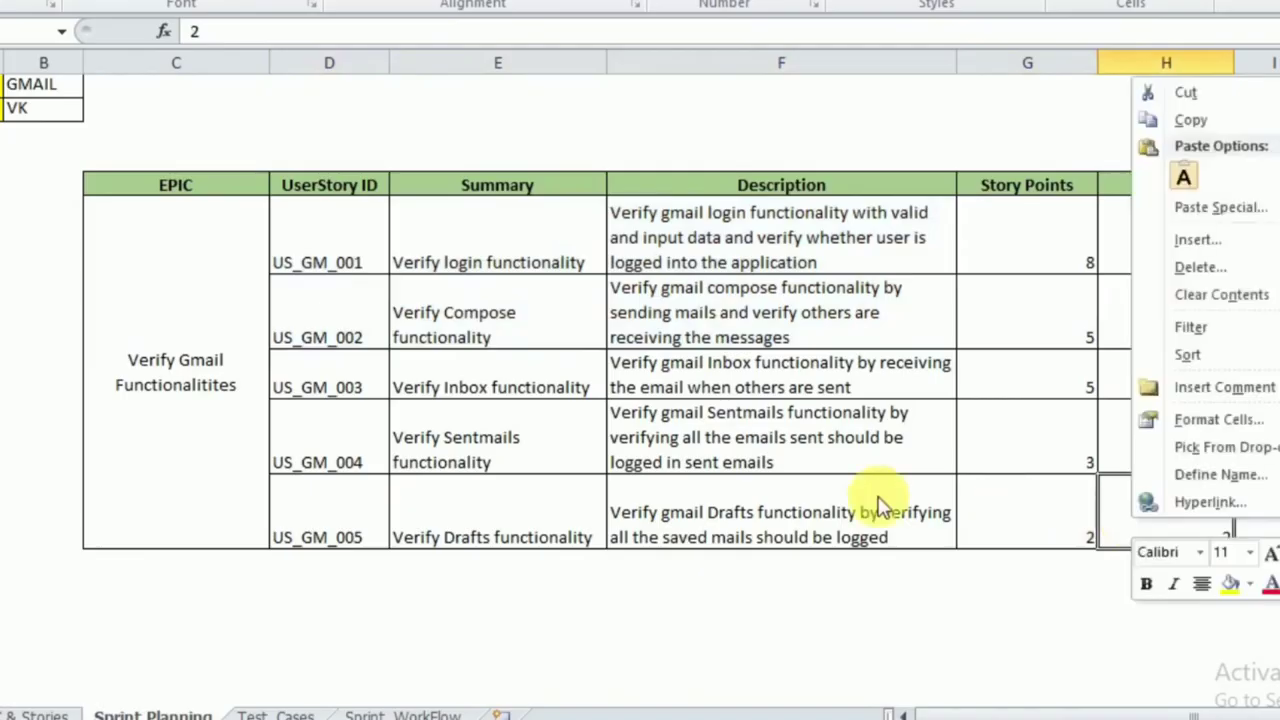
pyautogui.click(329, 370)
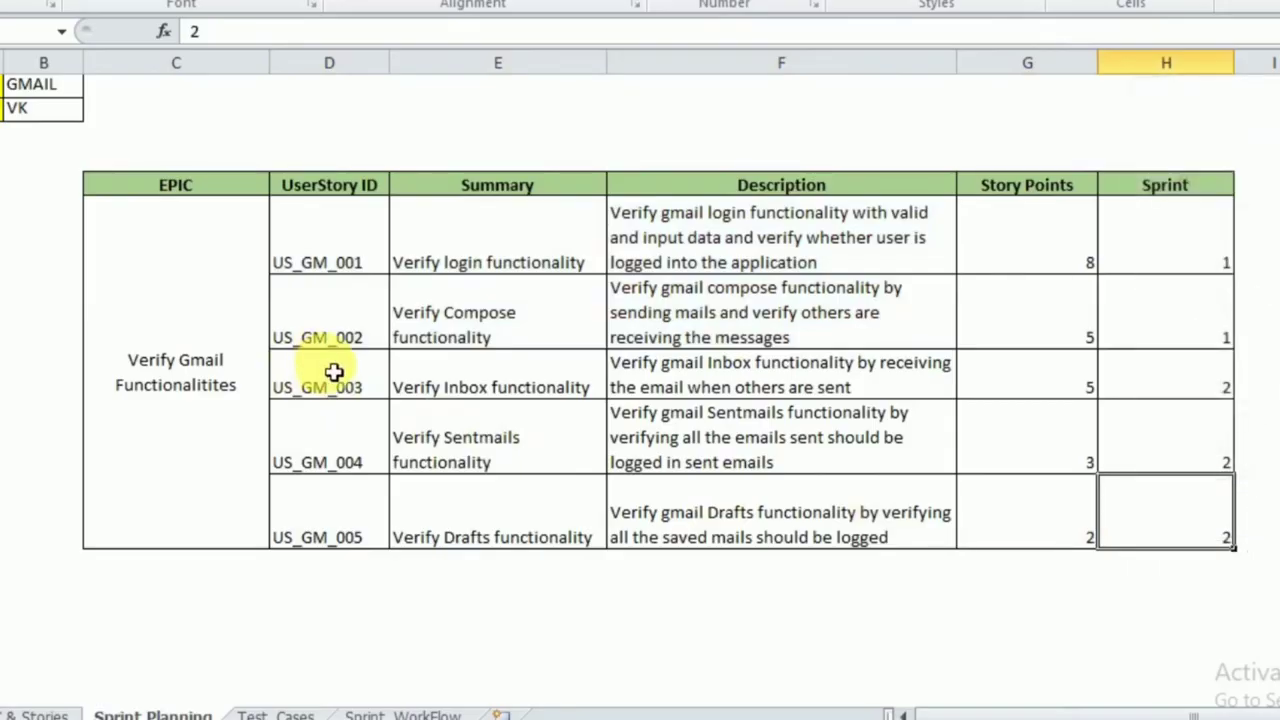
pyautogui.click(339, 387)
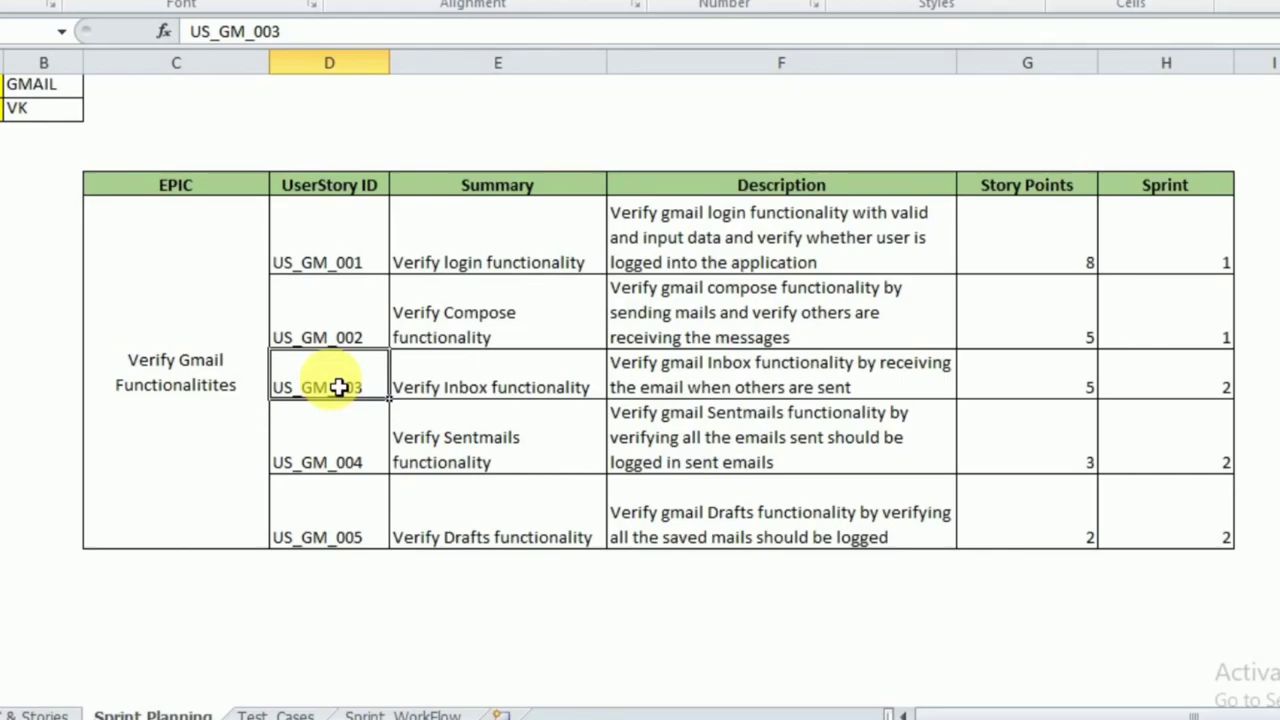
# - Look through the test cases in the Test_Cases sheet and return to the EPIC & Stories sheet
pyautogui.click(276, 714)
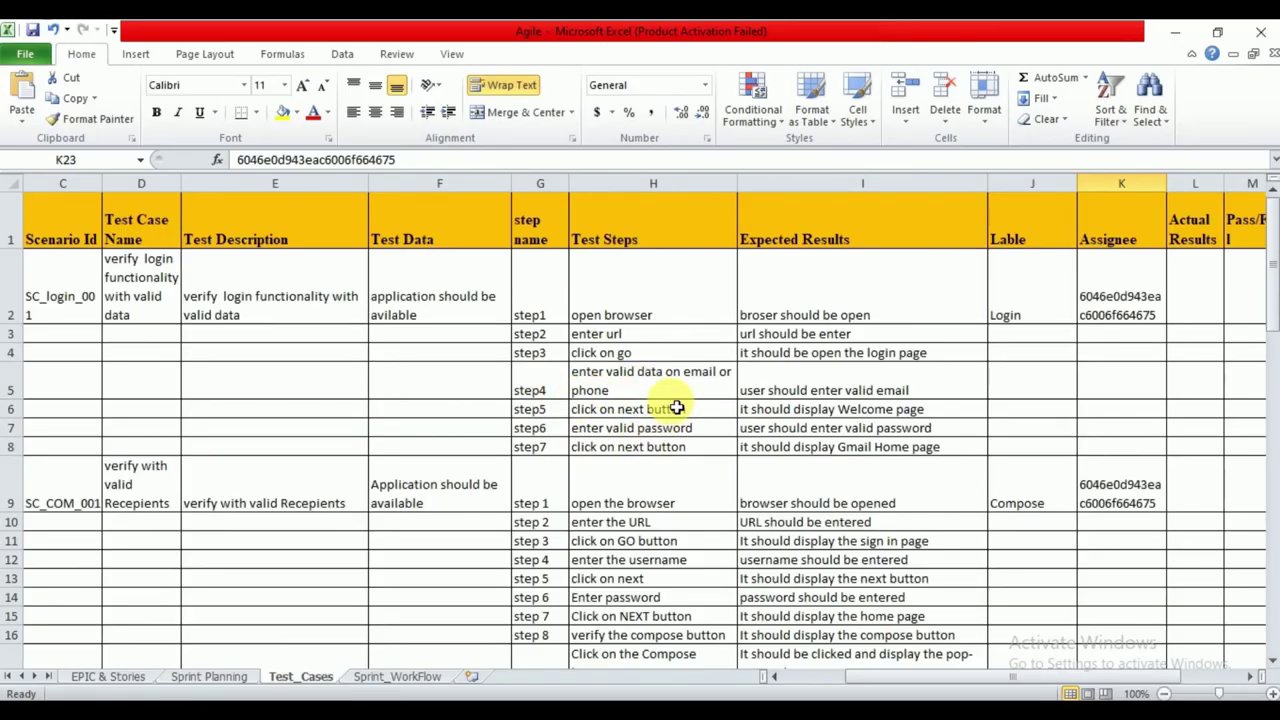
pyautogui.scroll(-9, 677, 408)
pyautogui.scroll(5, 677, 407)
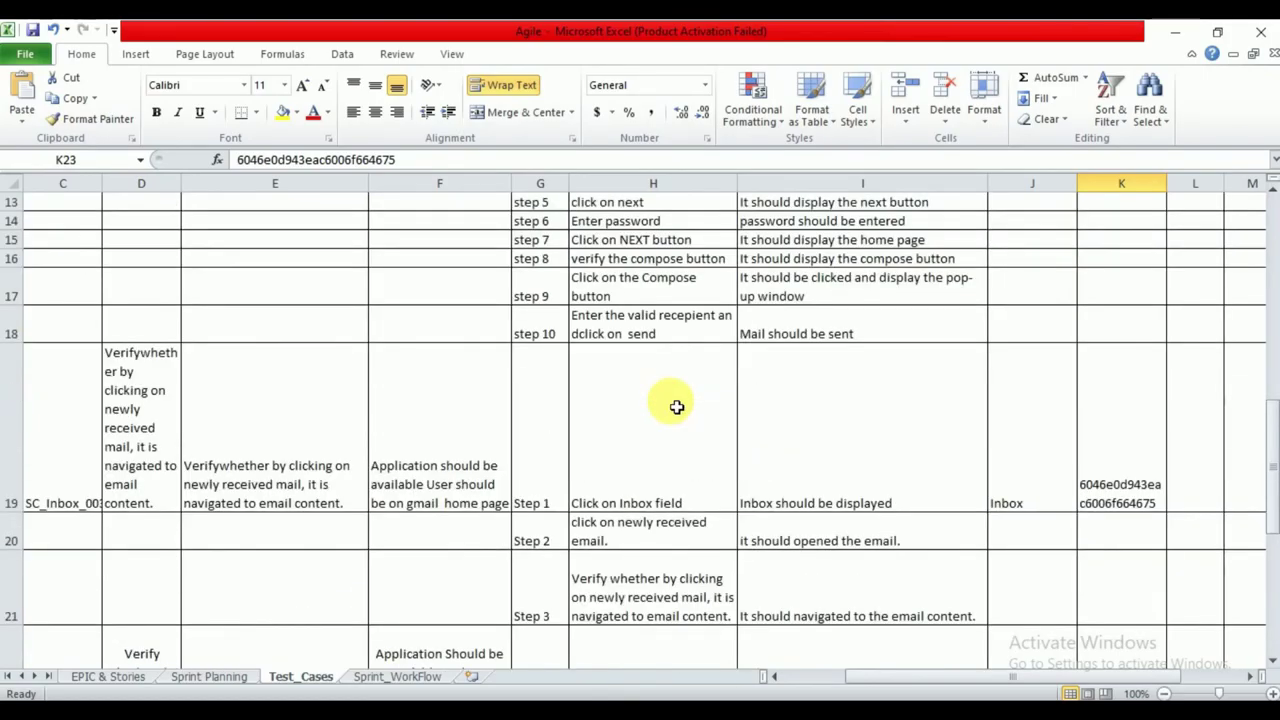
pyautogui.scroll(4, 677, 407)
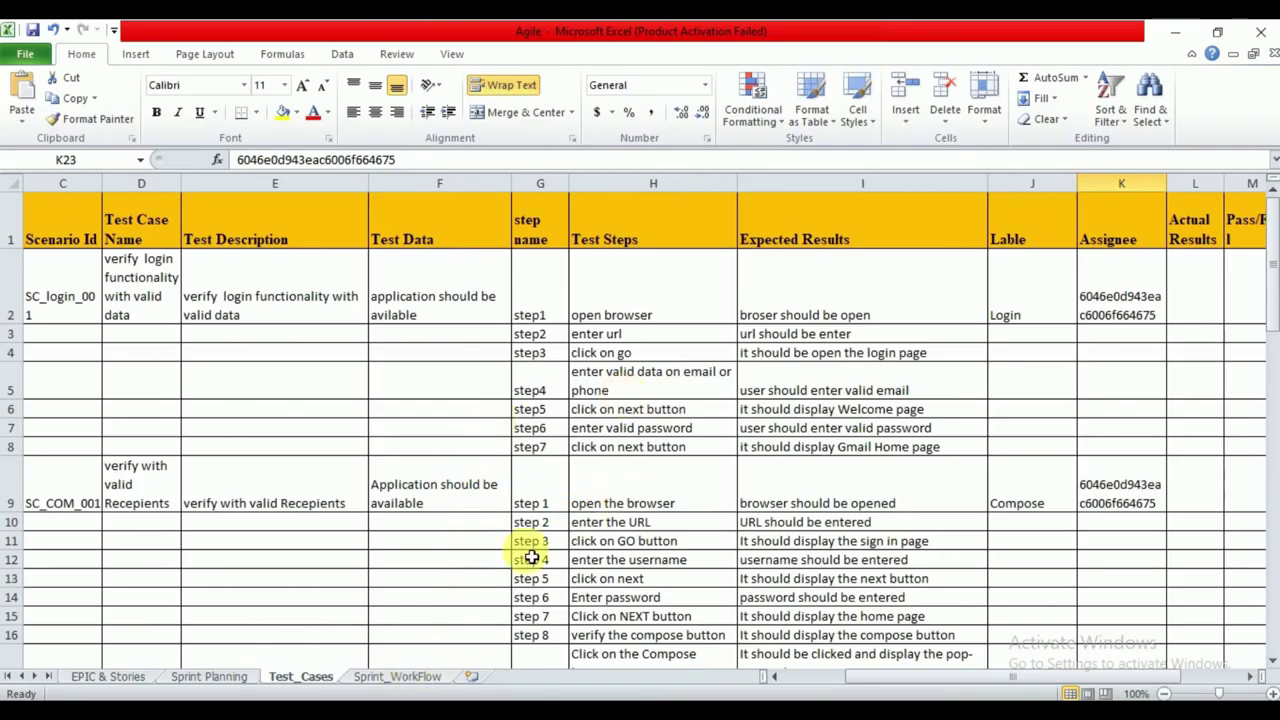
pyautogui.click(118, 680)
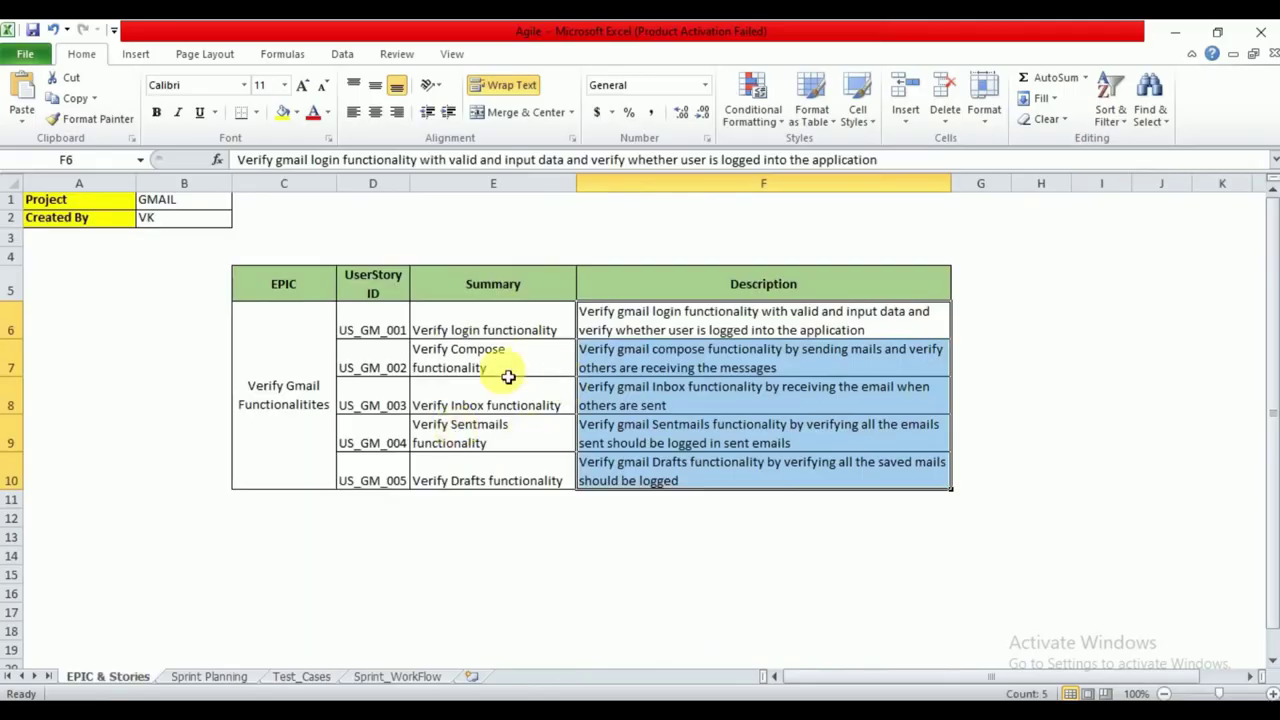
# - Switch to Jira in Chrome, open the GMAIL project's backlog and show its epics
pyautogui.hotkey('alt', 'Tab')
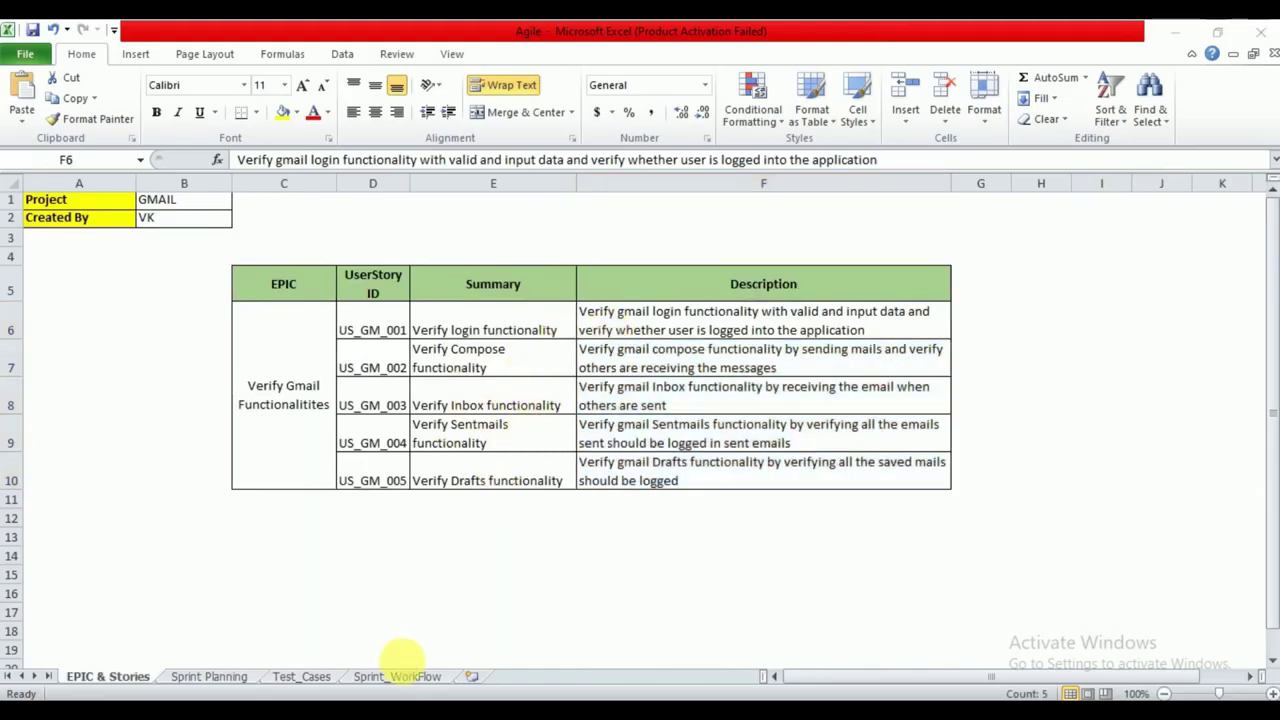
pyautogui.hotkey('alt', 'Tab')
pyautogui.hotkey('alt', 'Tab')
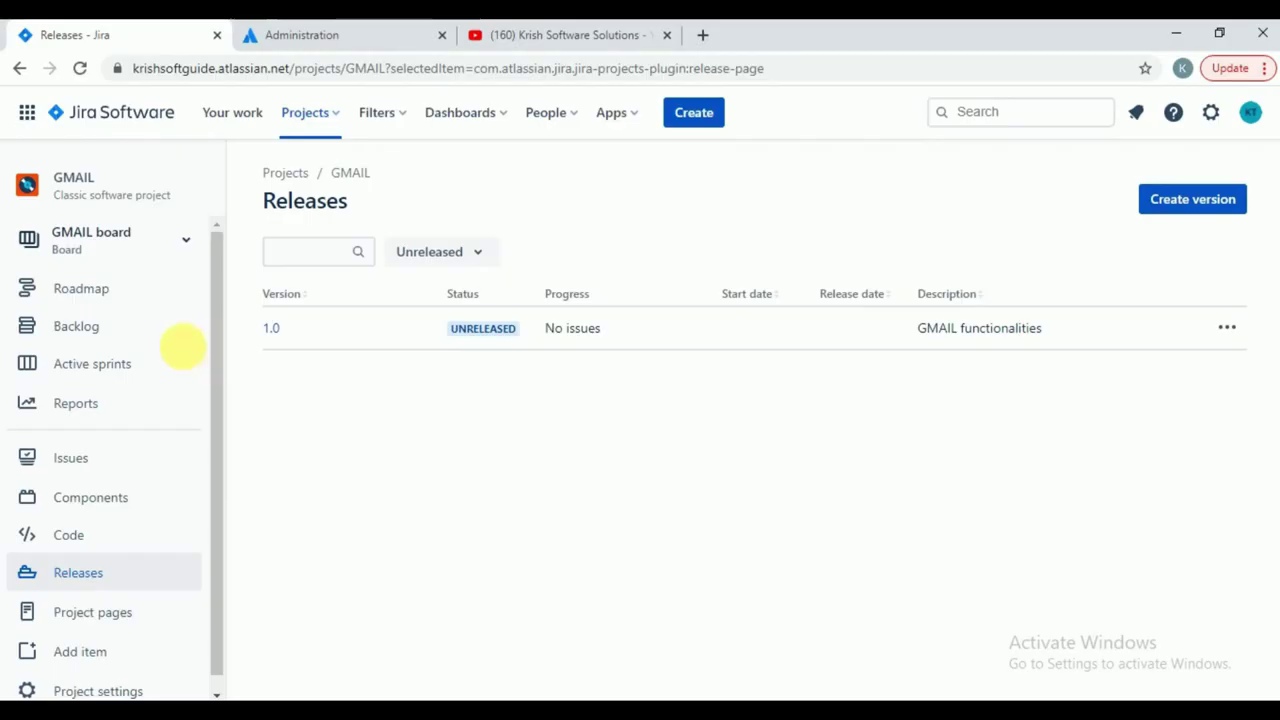
pyautogui.click(75, 327)
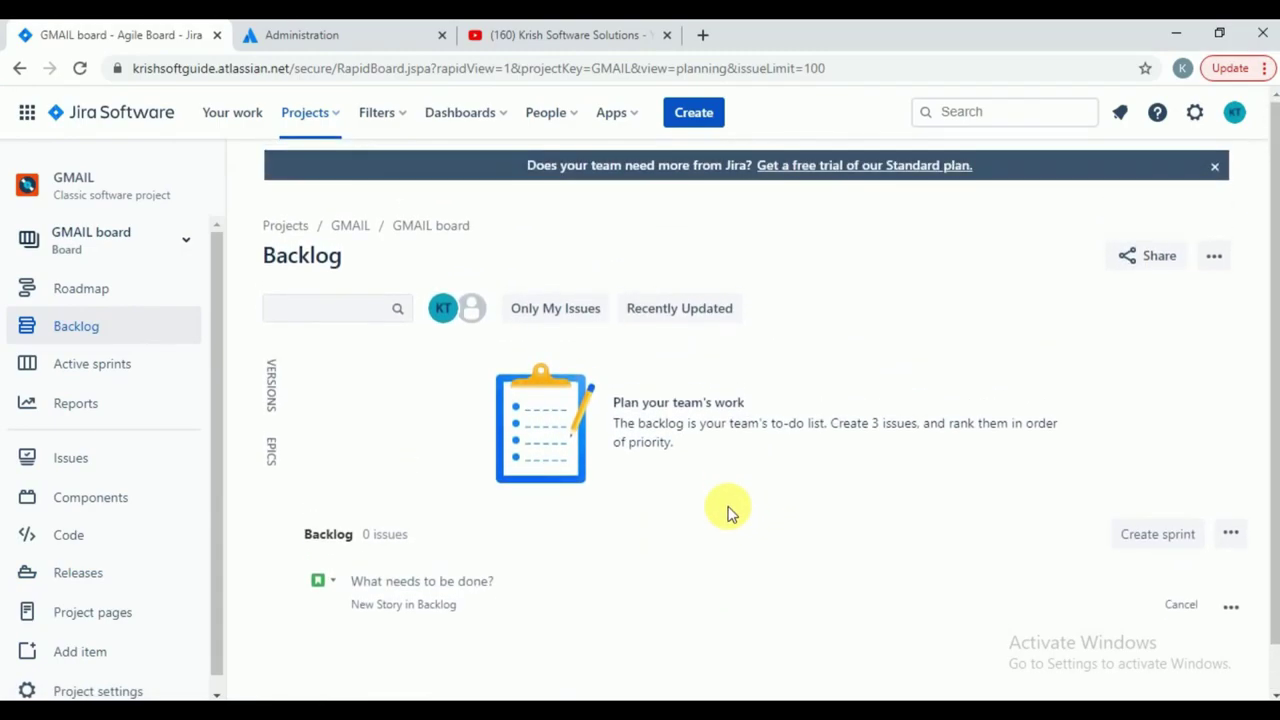
pyautogui.click(270, 452)
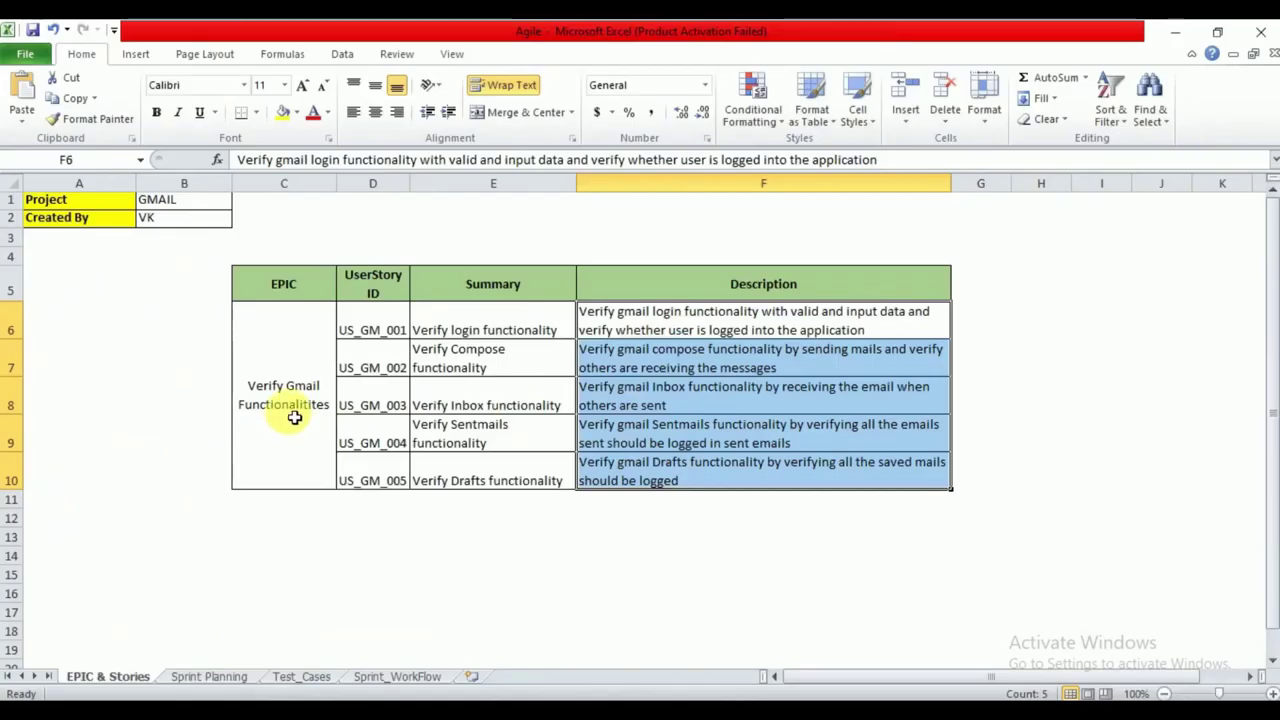
# - Try to copy the epic name "Verify Gmail Functionalitites" from the Excel sheet and return to the GMAIL backlog in Chrome
pyautogui.click(286, 414)
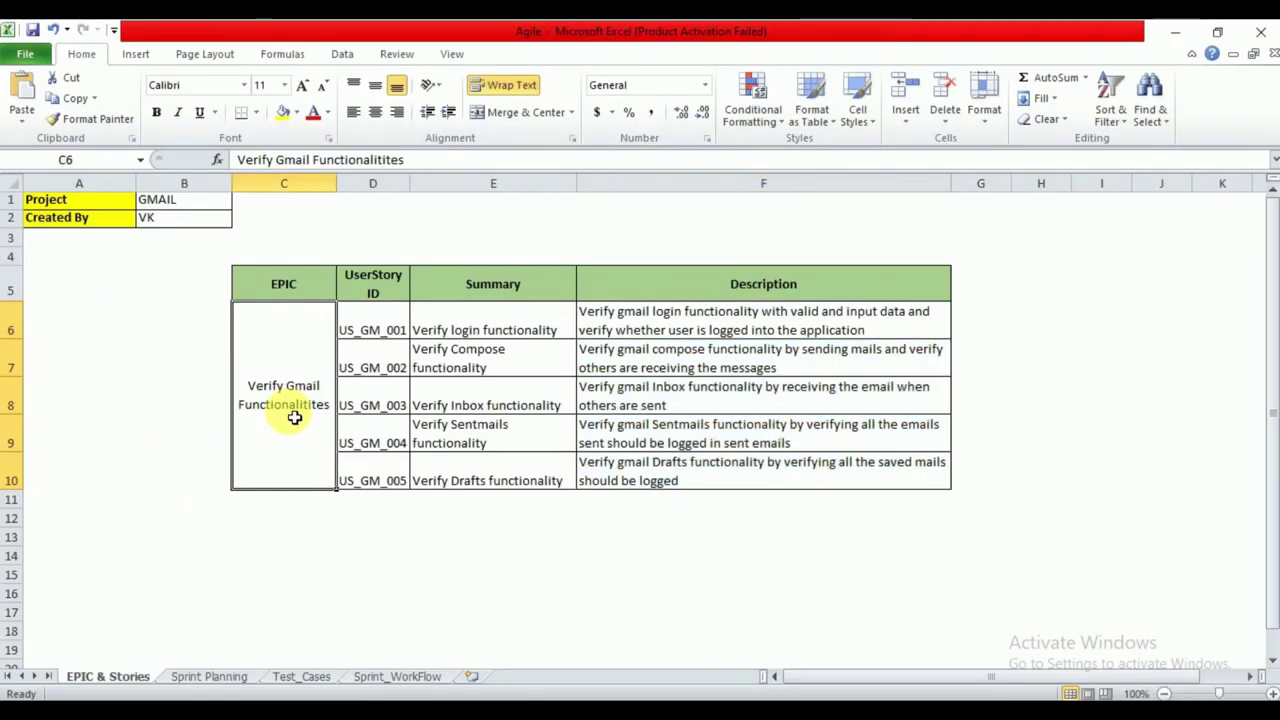
pyautogui.click(420, 160)
pyautogui.moveTo(404, 160); pyautogui.dragTo(105, 160)
pyautogui.hotkey('ctrl', 'c')
pyautogui.hotkey('alt', 'Tab')
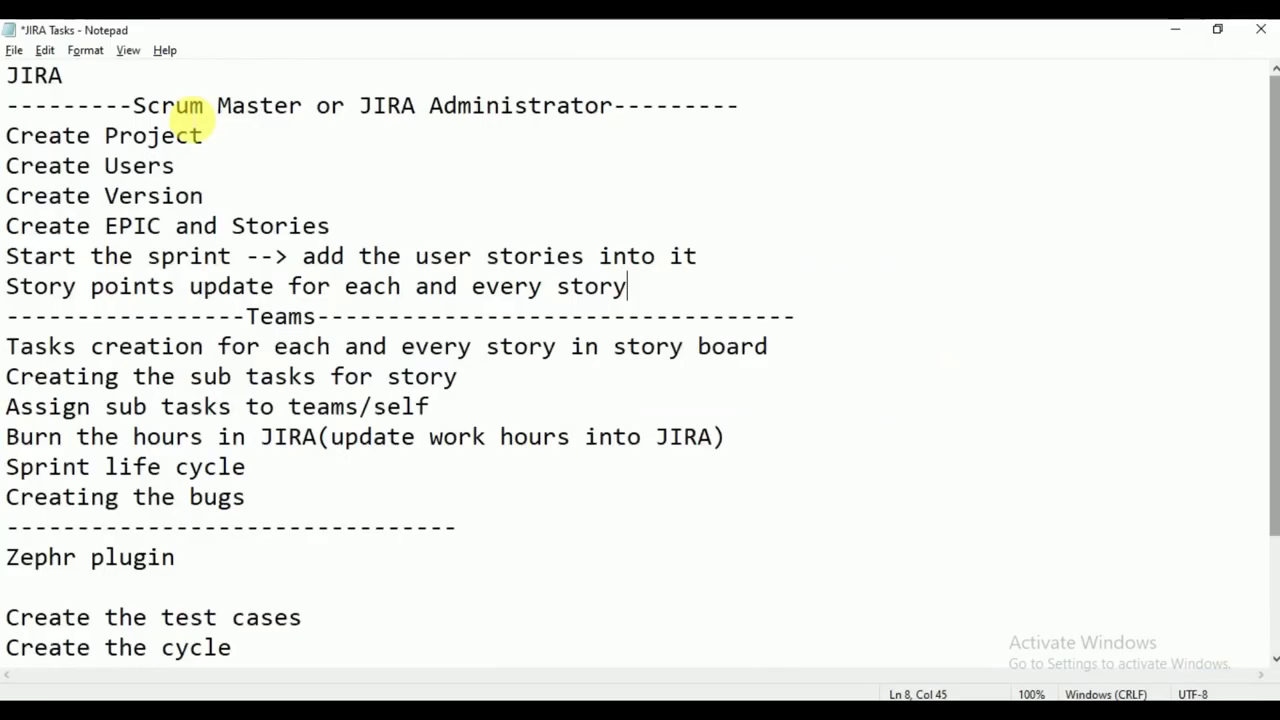
pyautogui.click(697, 677)
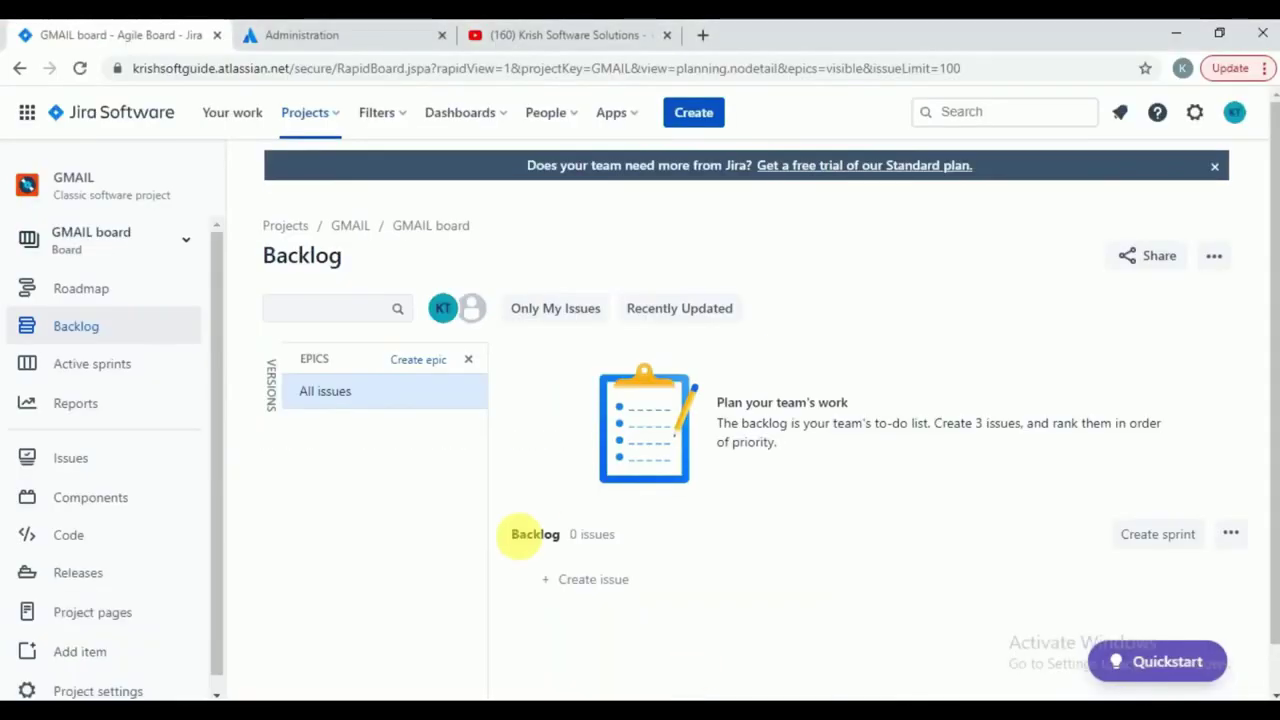
# - Start a new epic in the GMAIL backlog and name it "Verify Gmail Functionalitites", restoring and copying that text from the Excel epic cell
pyautogui.click(418, 360)
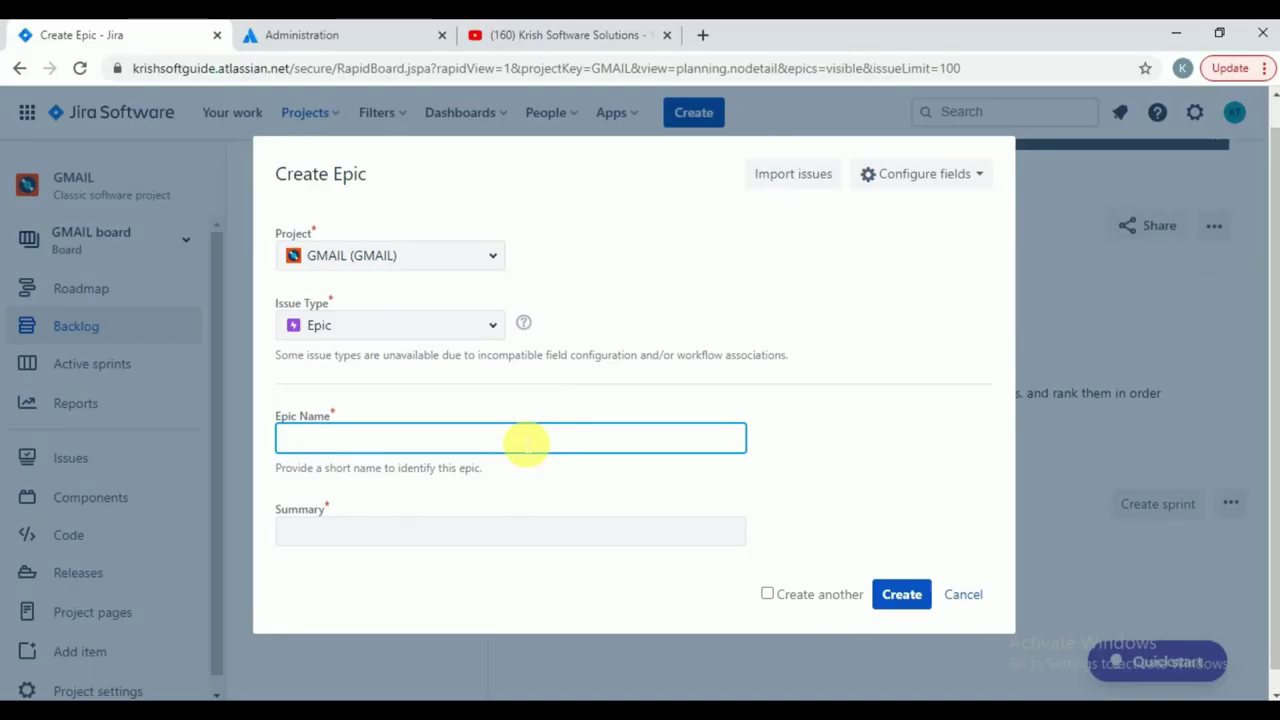
pyautogui.click(503, 450)
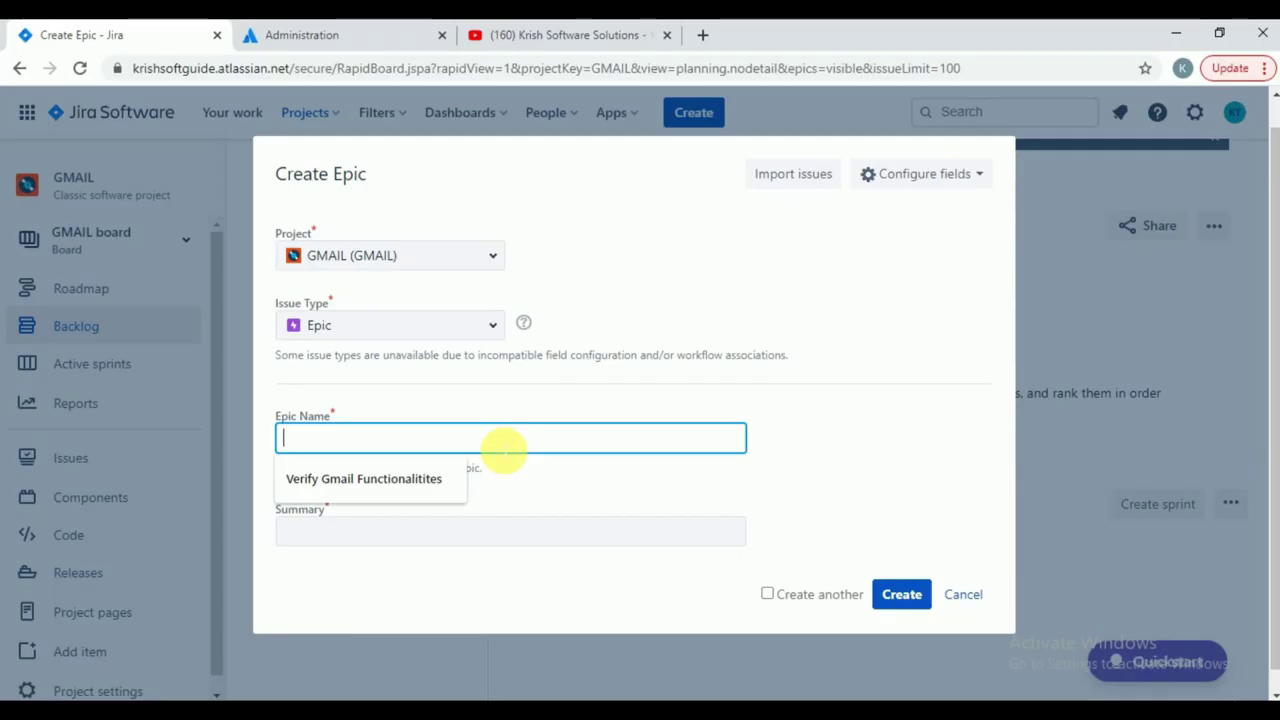
pyautogui.hotkey('ctrl', 'v')
pyautogui.hotkey('alt', 'Tab')
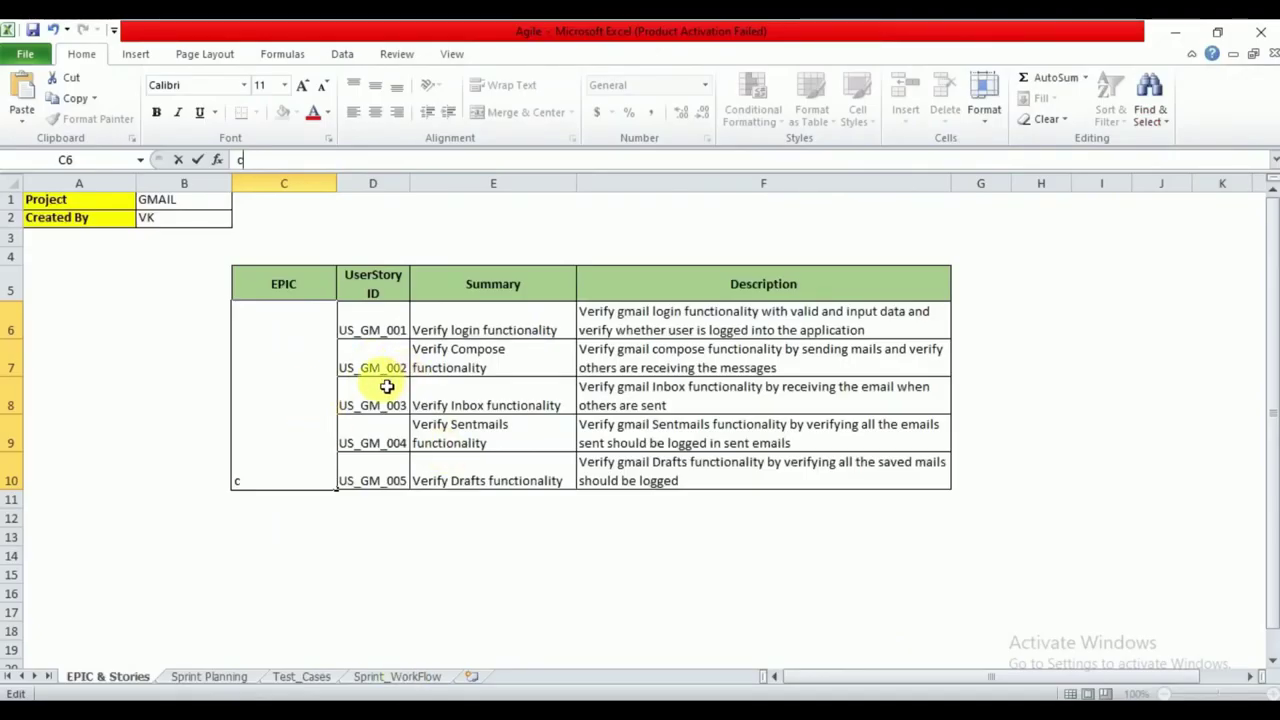
pyautogui.hotkey('ctrl', 'v')
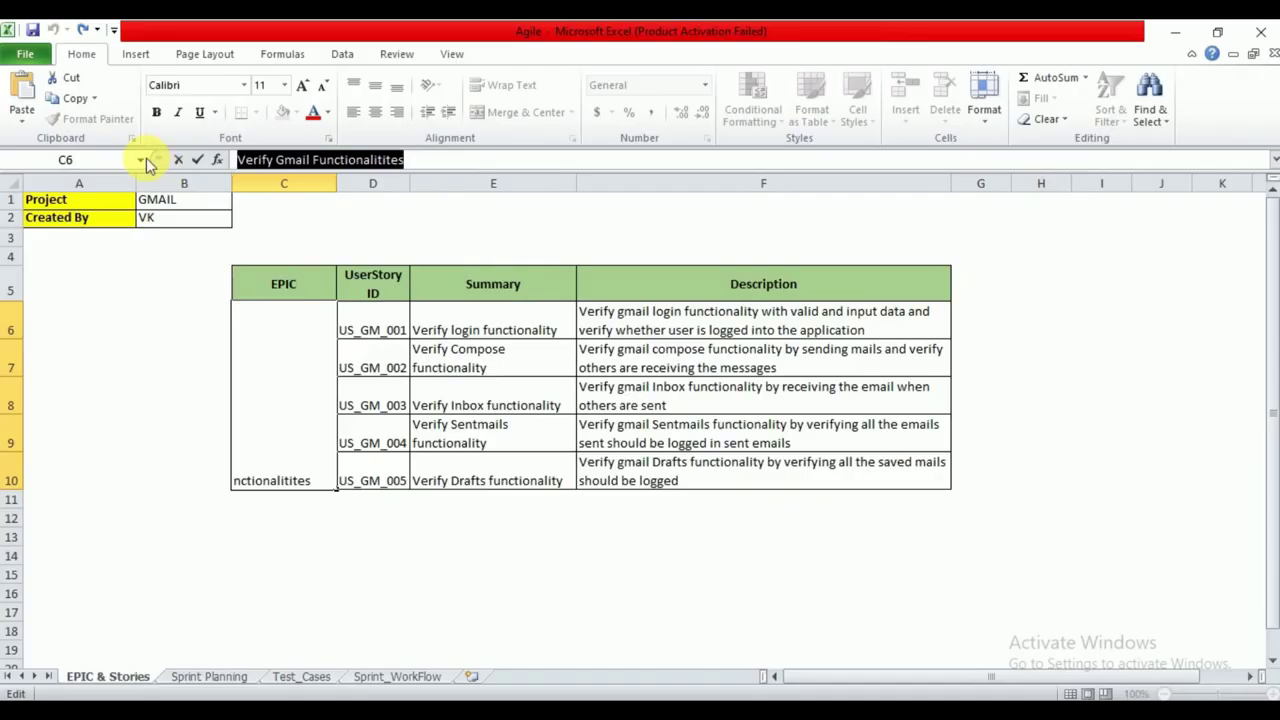
pyautogui.hotkey('alt', 'Tab')
pyautogui.hotkey('ctrl', 'a')
pyautogui.hotkey('ctrl', 'v')
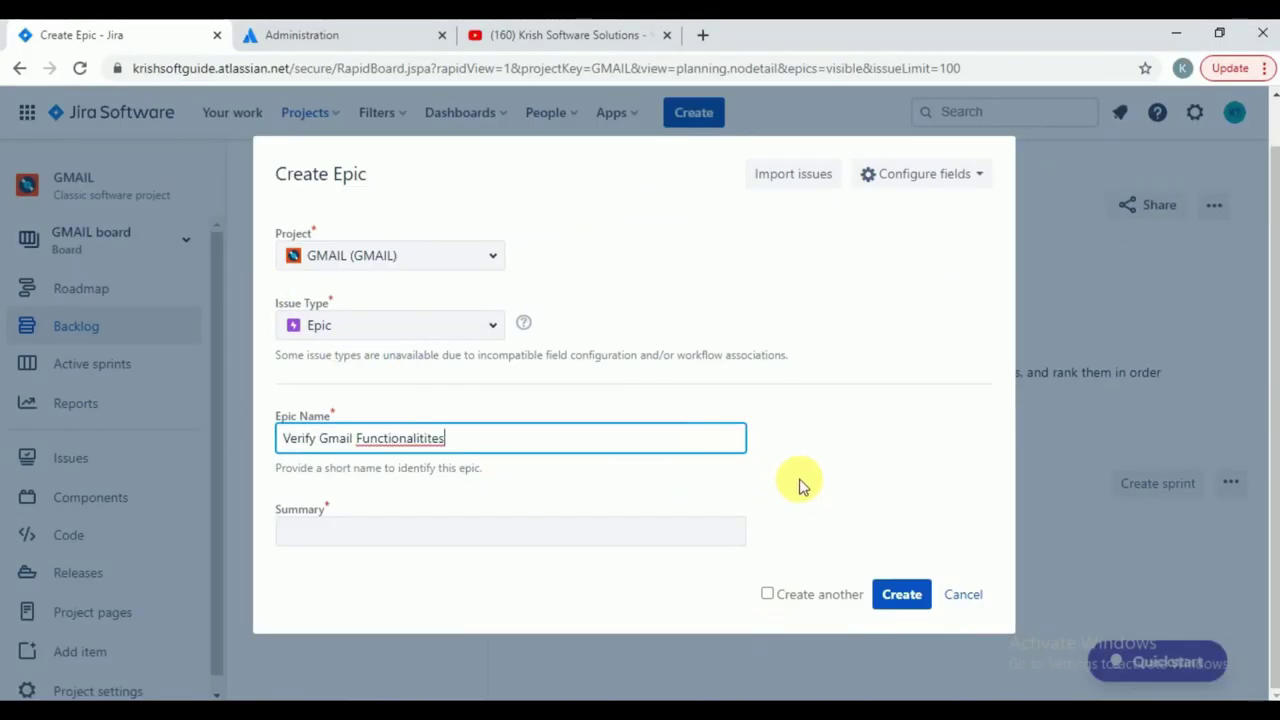
# - Enter the epic summary "Verifying all the gmail functionalitites" and create the epic
pyautogui.click(473, 540)
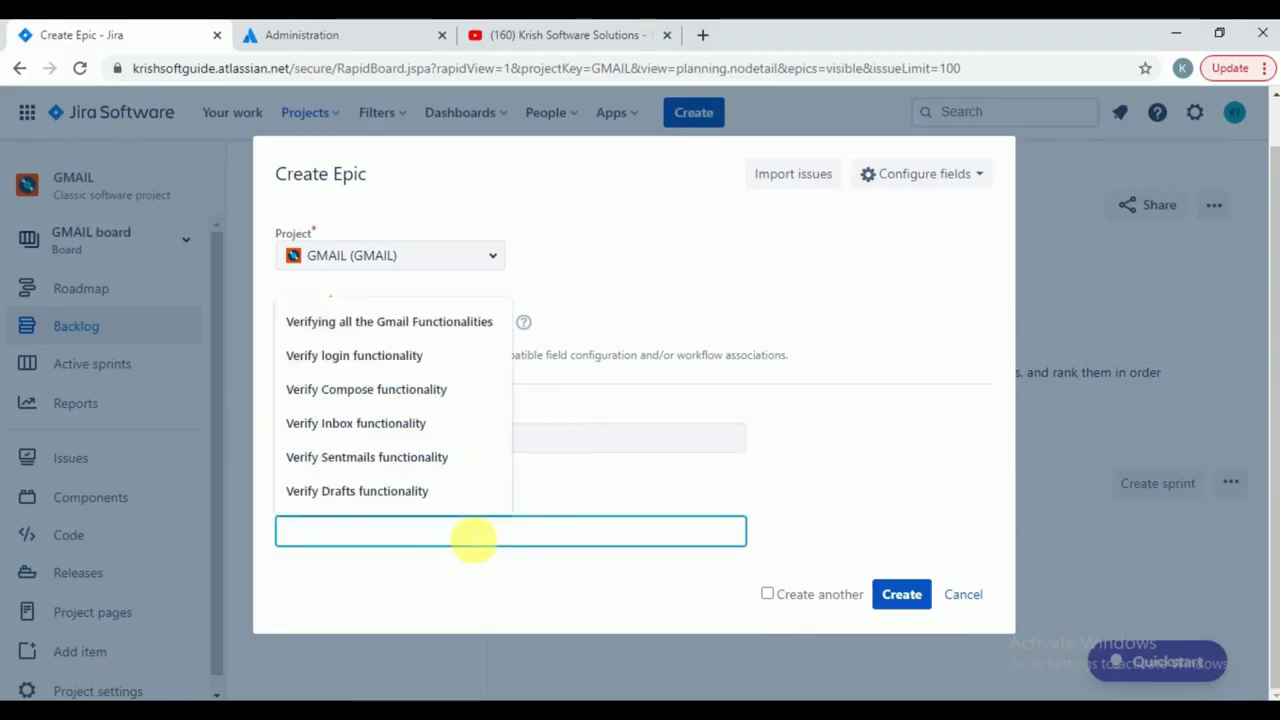
pyautogui.write('Verifying all the g')
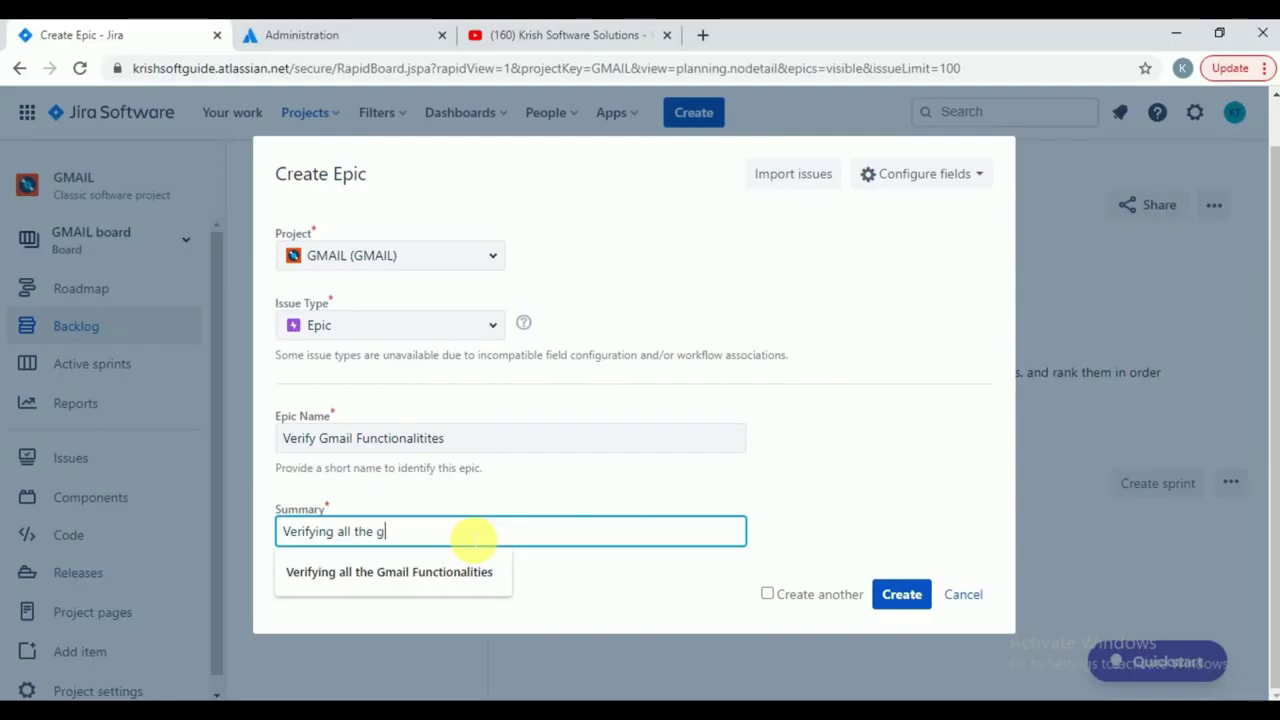
pyautogui.write('mail functionalitites')
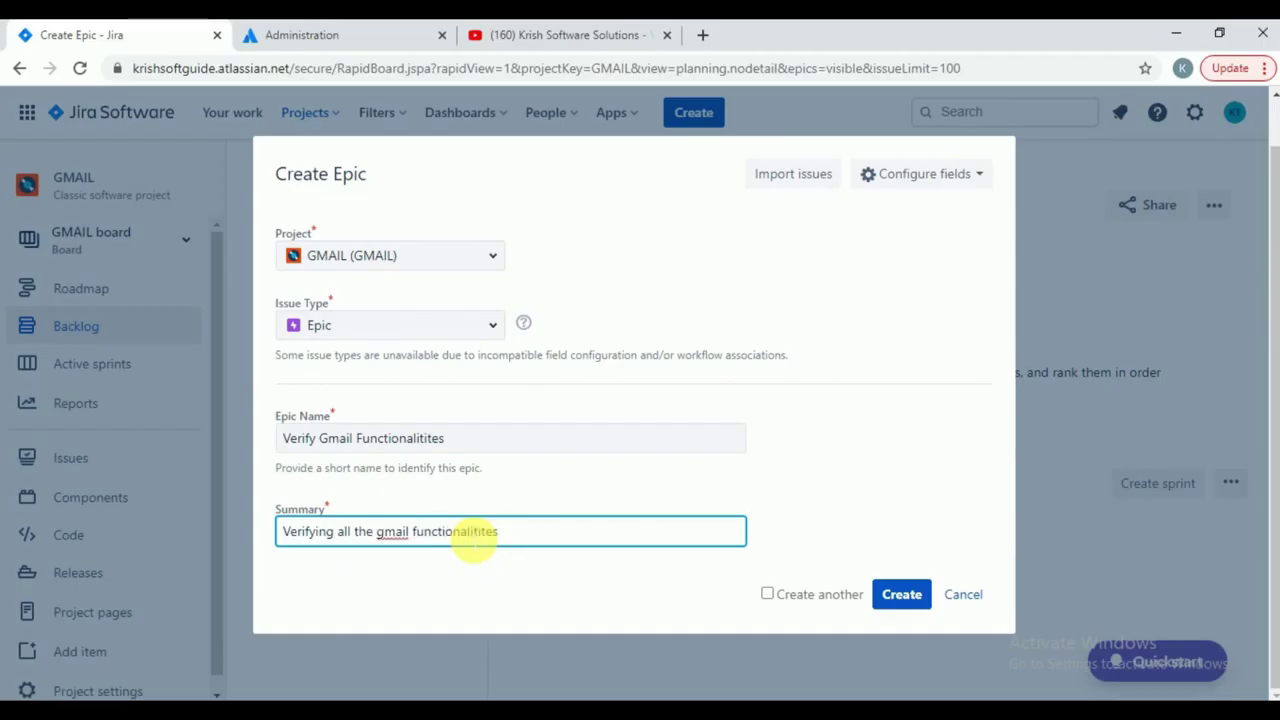
pyautogui.click(896, 606)
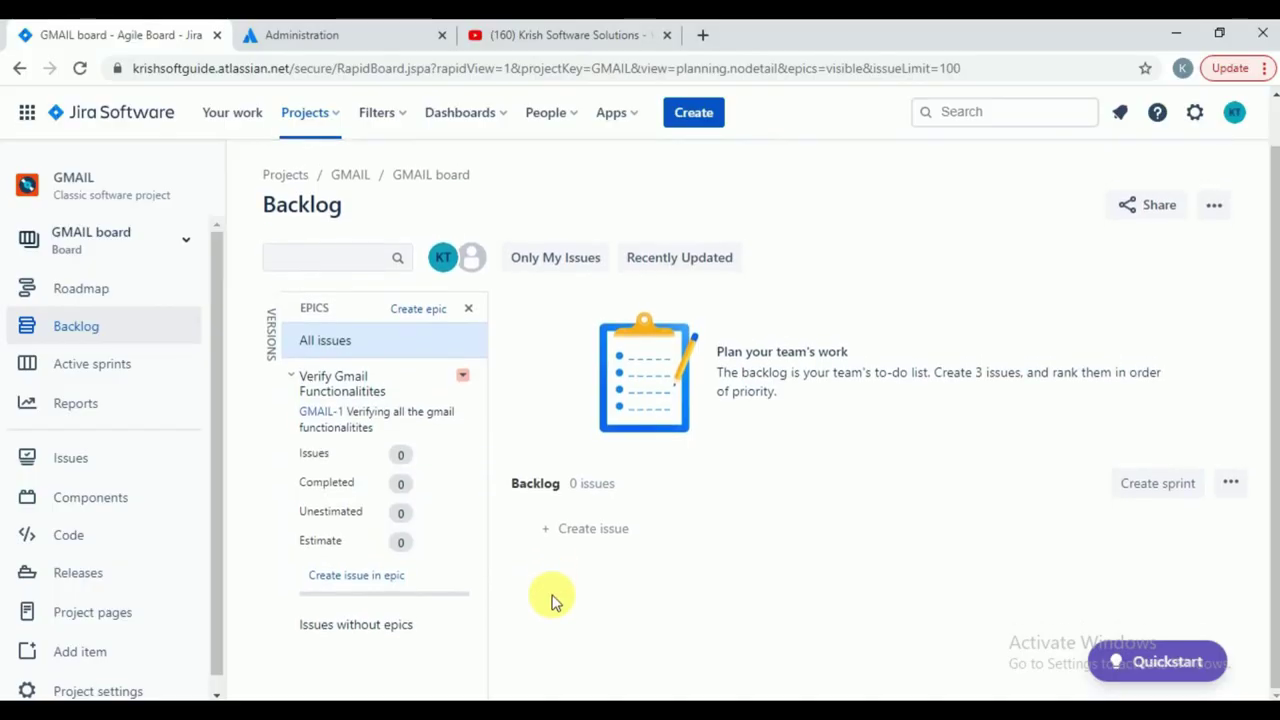
# - Hide the epics list in the GMAIL backlog and start an inline backlog issue of type Story
pyautogui.click(469, 310)
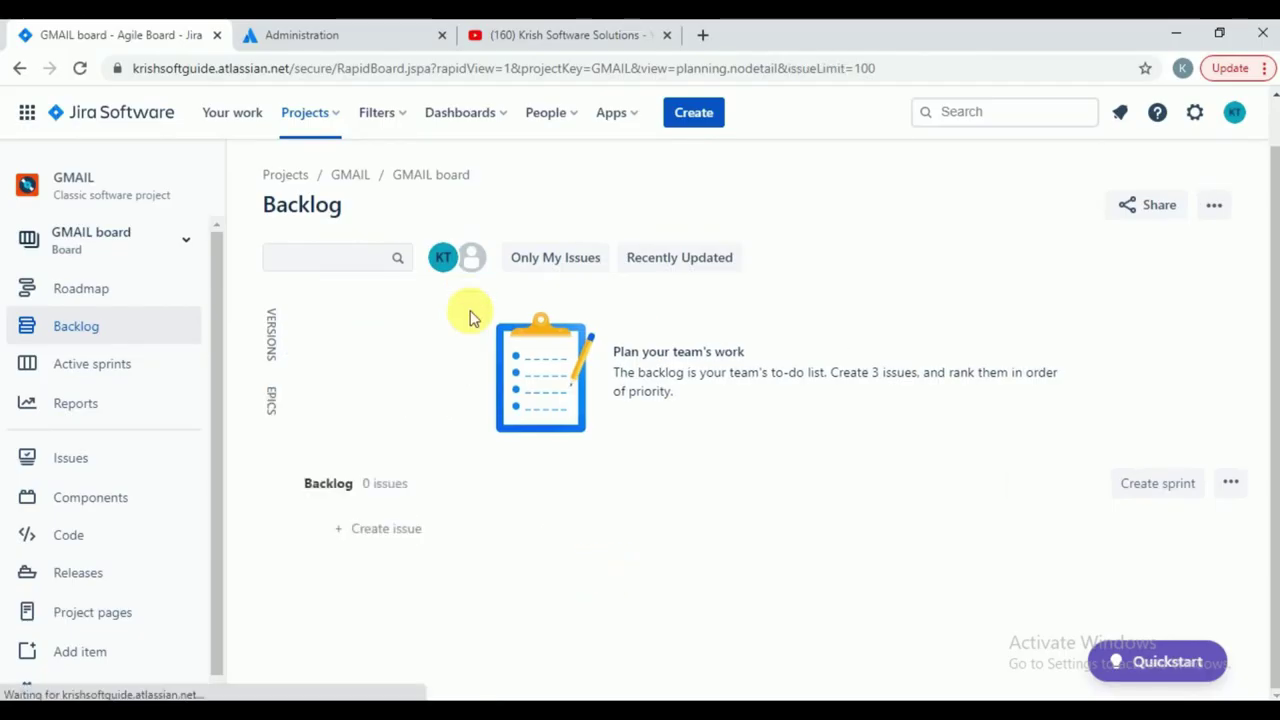
pyautogui.click(404, 538)
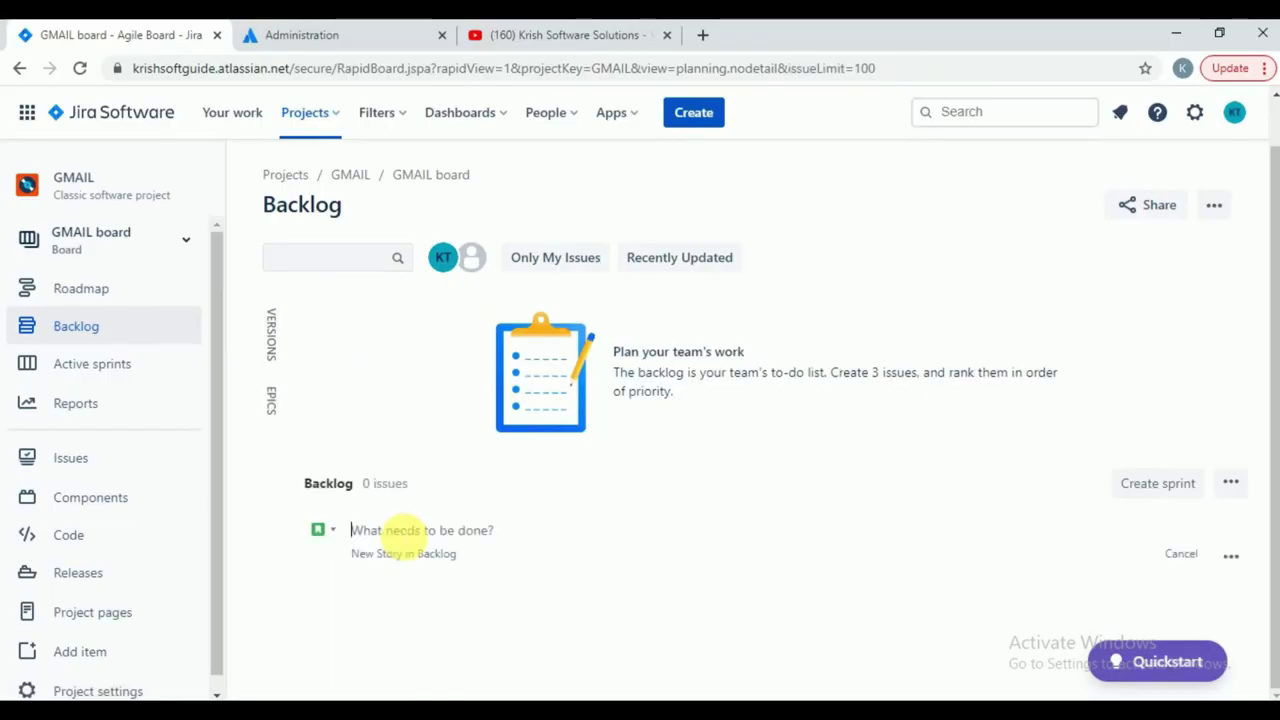
pyautogui.click(333, 533)
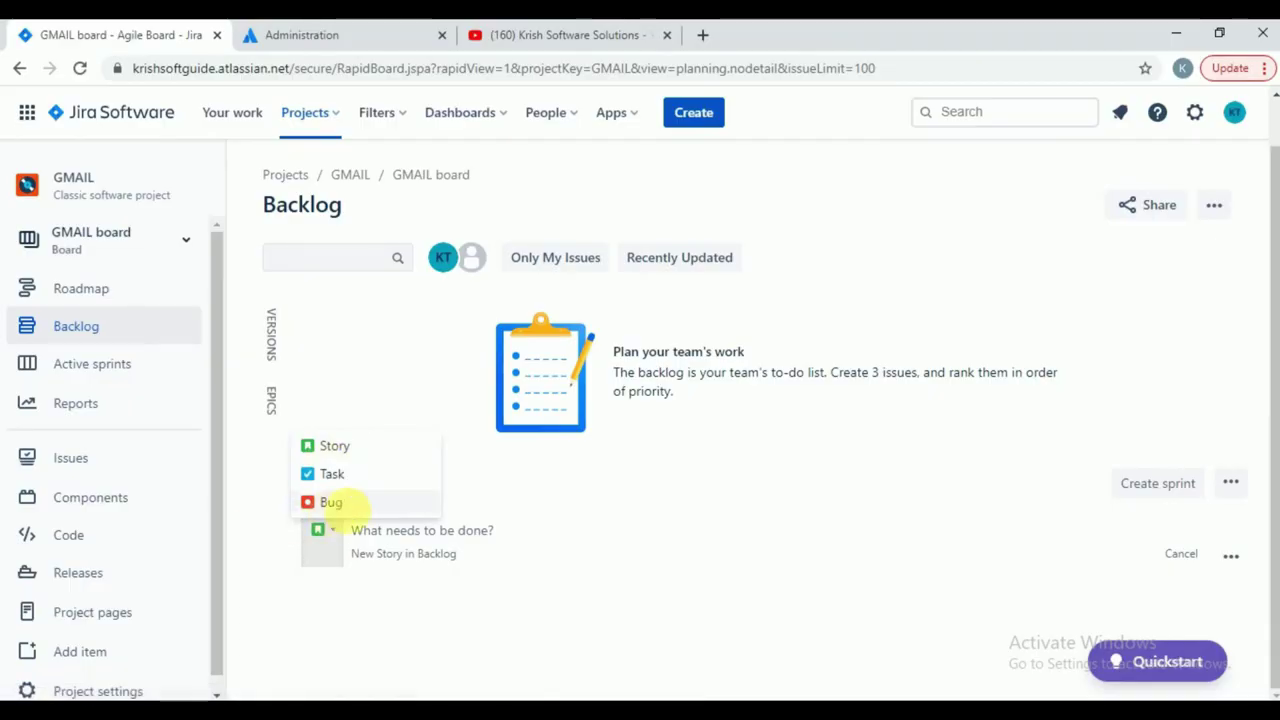
pyautogui.click(366, 452)
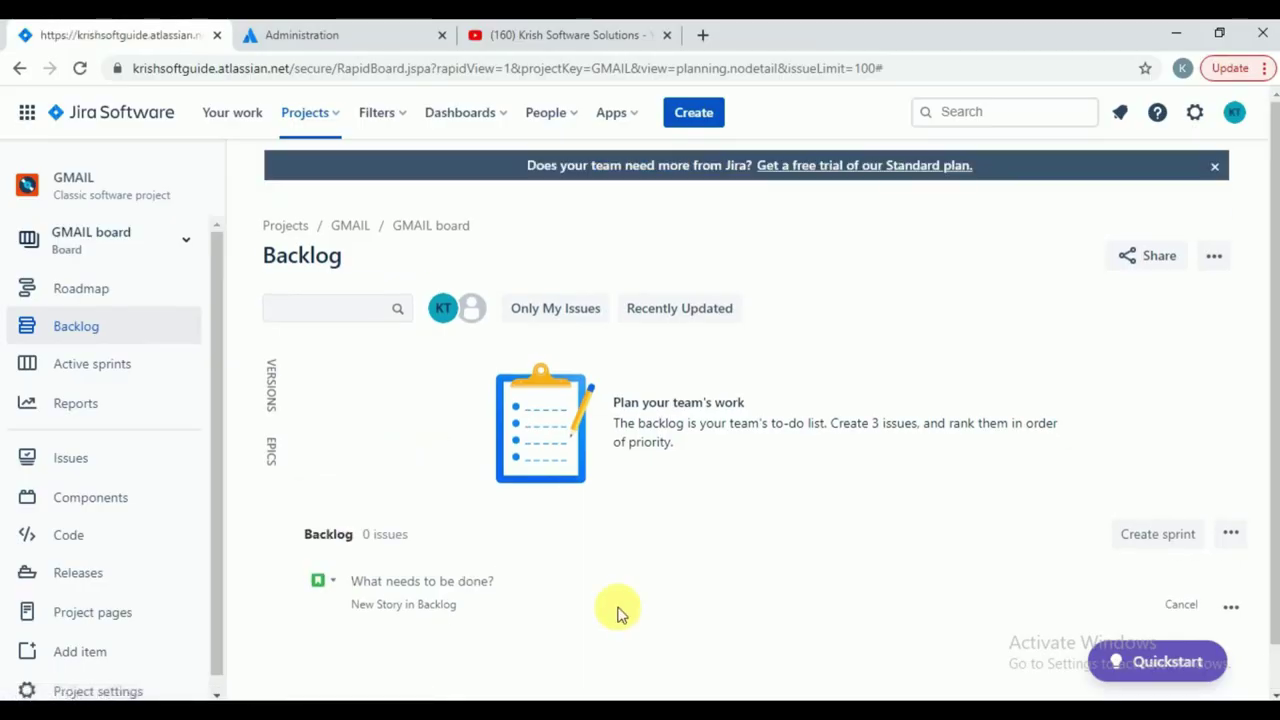
# - Copy the US_GM_001 summary "Verify login functionality" from the Excel sheet and return to the GMAIL backlog in Chrome
pyautogui.hotkey('alt', 'Tab')
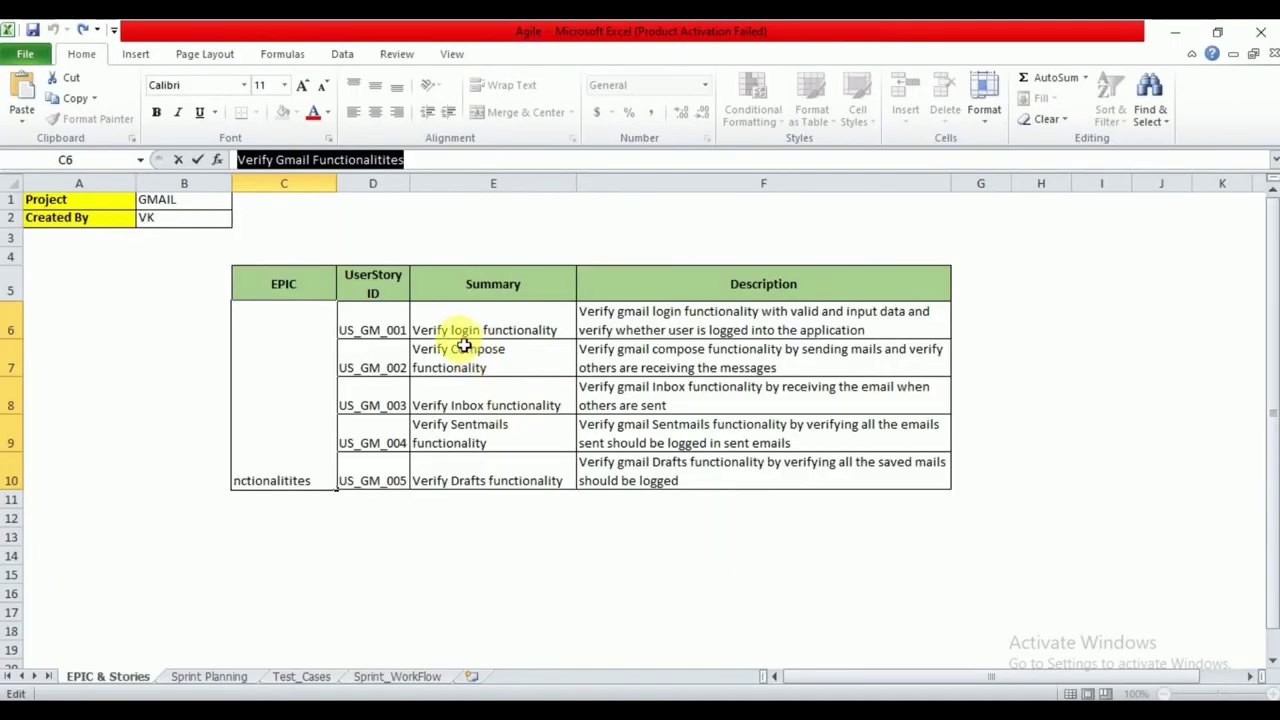
pyautogui.click(466, 332)
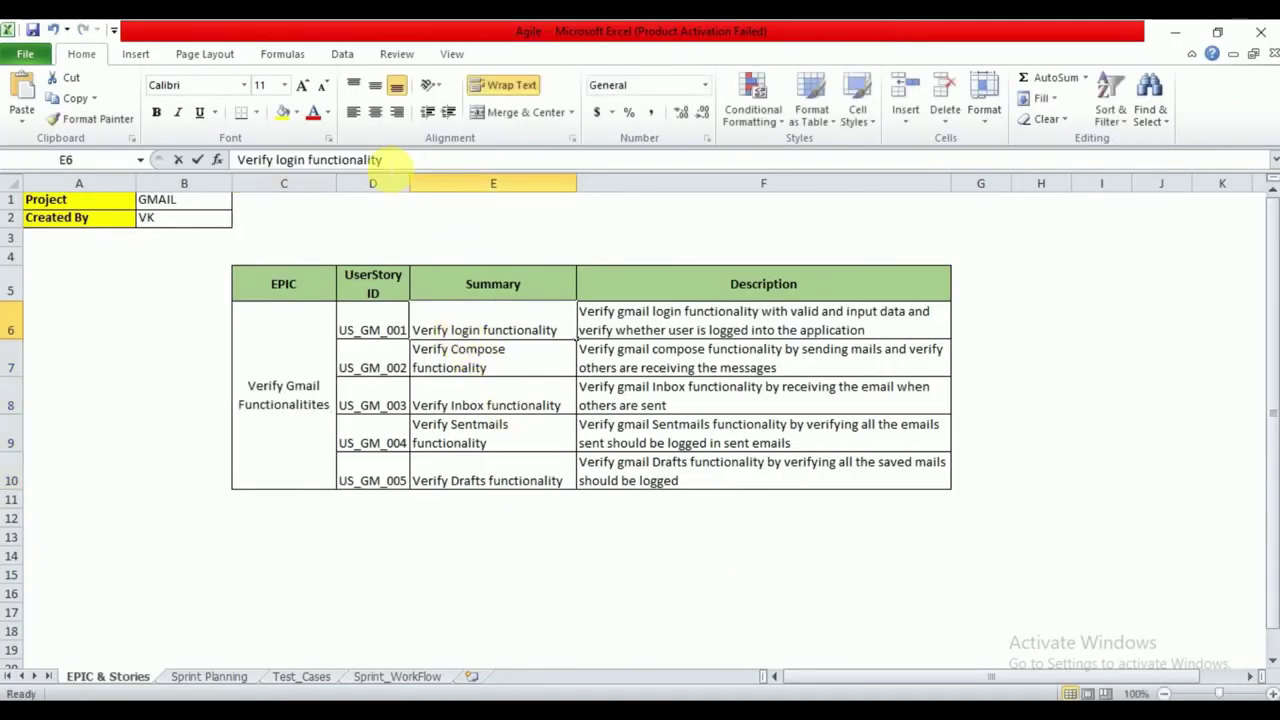
pyautogui.moveTo(382, 160); pyautogui.dragTo(175, 160)
pyautogui.hotkey('ctrl', 'c')
pyautogui.hotkey('alt', 'Tab')
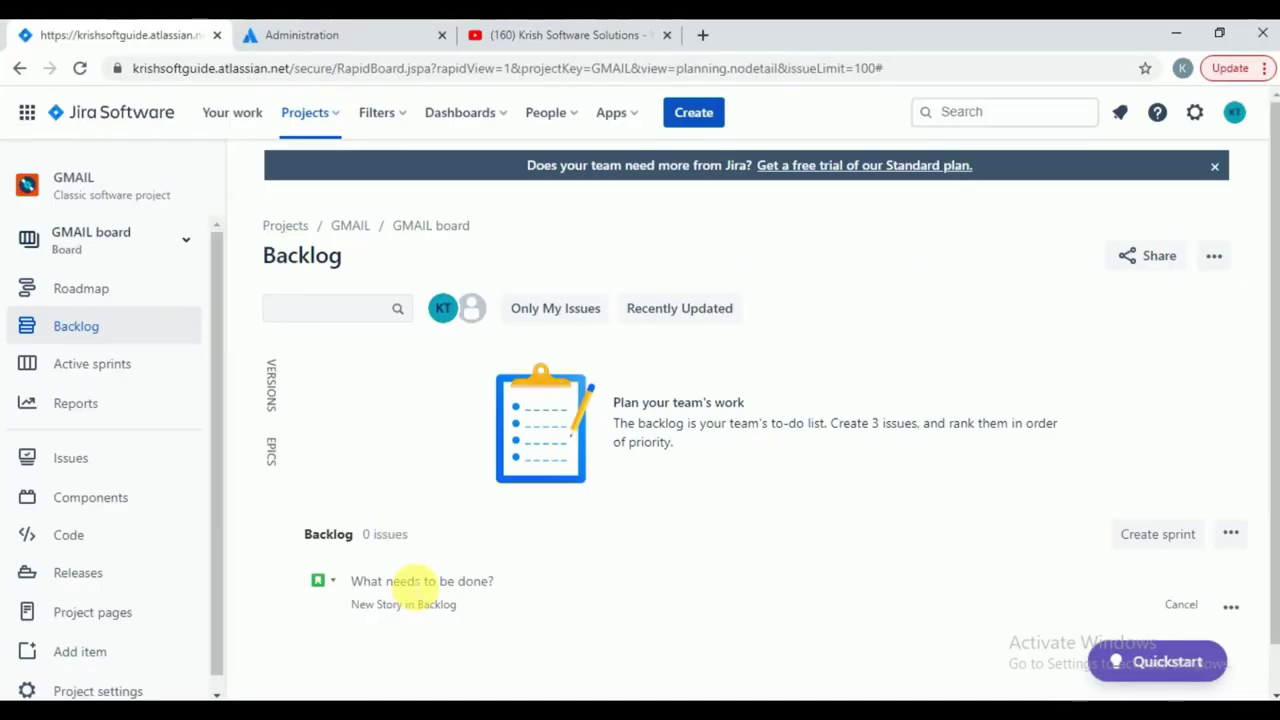
# - Start a new issue in the GMAIL project with the full creation form and set its issue type to Story
pyautogui.click(693, 116)
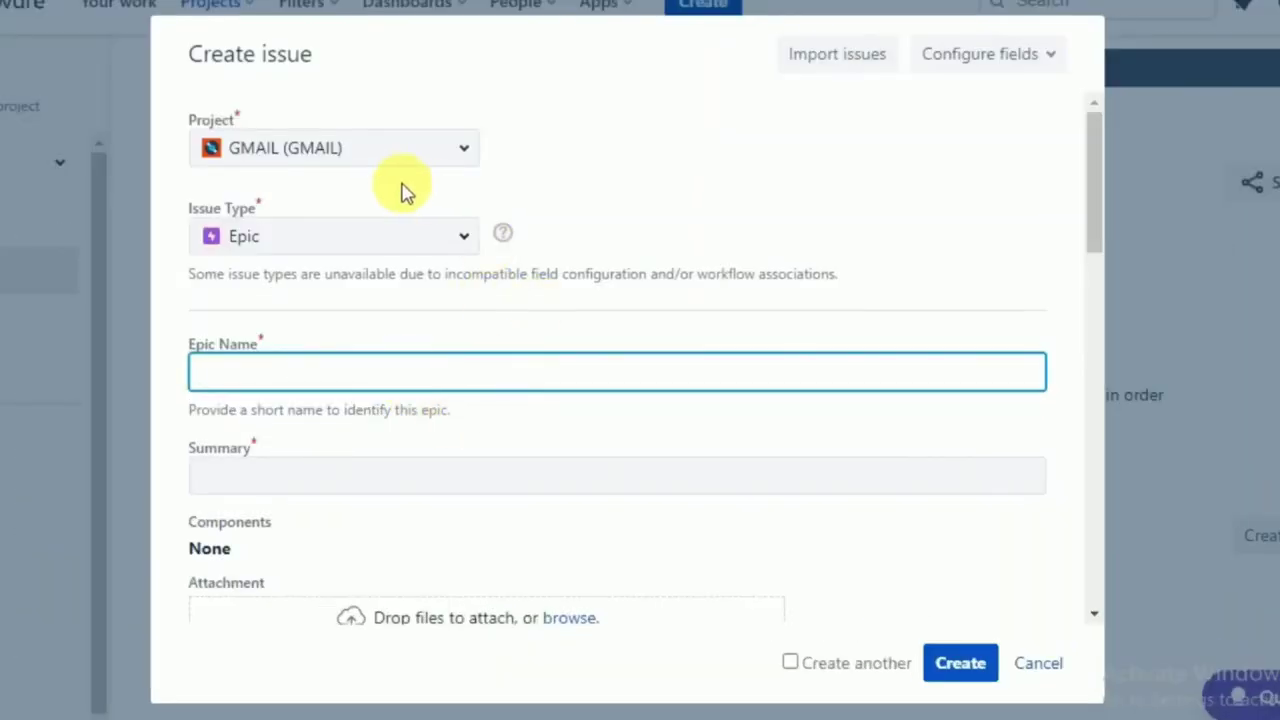
pyautogui.click(472, 240)
pyautogui.click(275, 335)
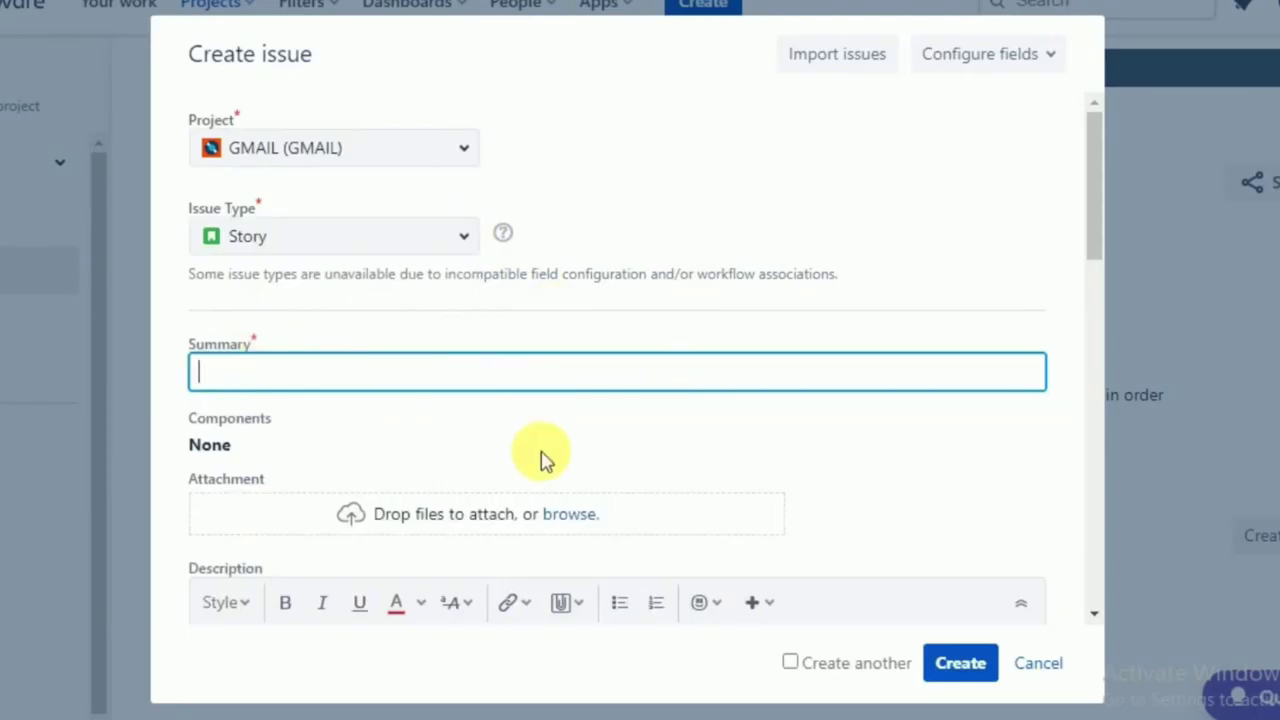
pyautogui.scroll(-12, 543, 457)
pyautogui.scroll(12, 543, 457)
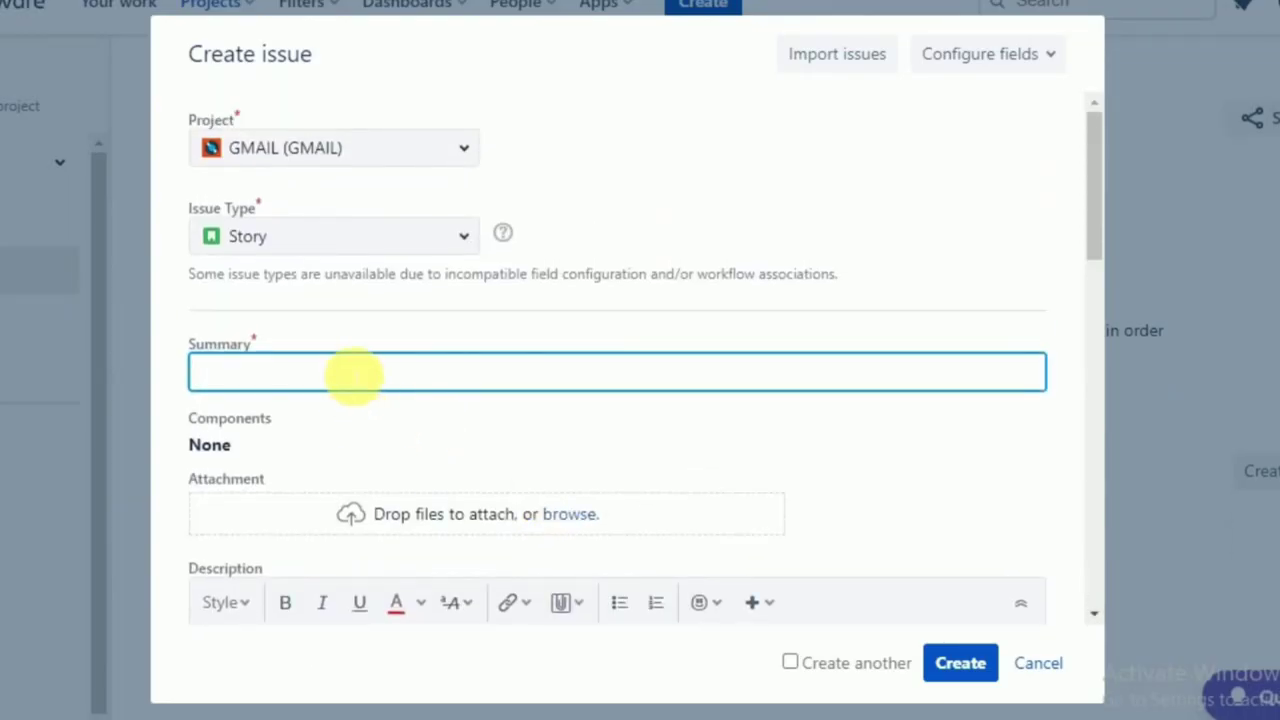
# - Enter "Verify login functionality" as both the summary and the description of the story
pyautogui.click(353, 374)
pyautogui.click(400, 466)
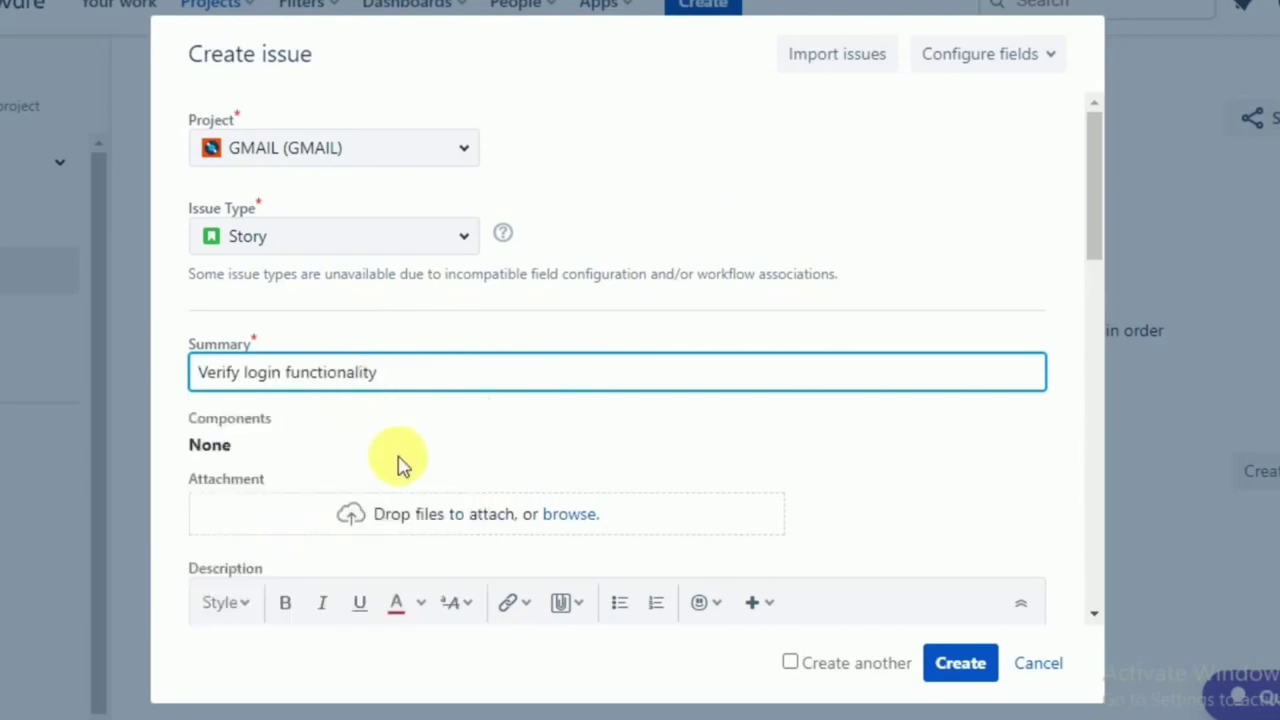
pyautogui.scroll(-3, 449, 471)
pyautogui.click(451, 474)
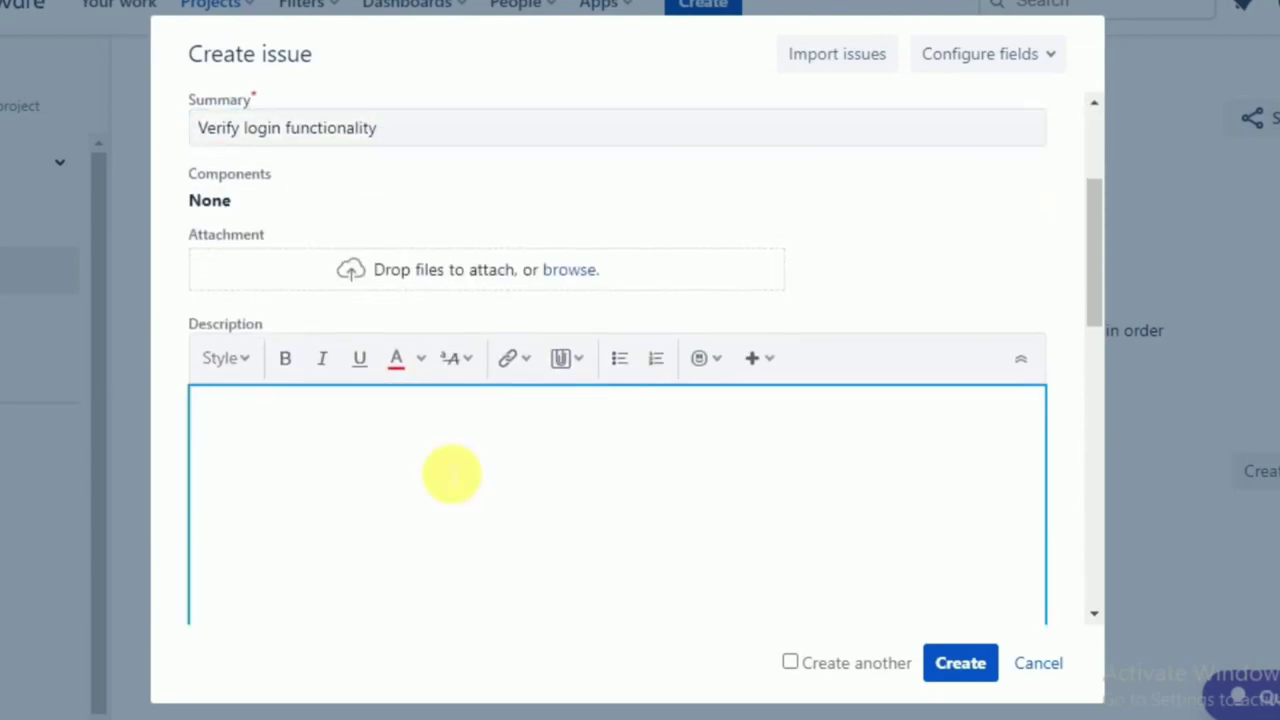
pyautogui.hotkey('ctrl', 'v')
# - Set the story's fix version to 1.0 and link it to the epic "Verify Gmail Functionalitites"
pyautogui.scroll(-5, 449, 473)
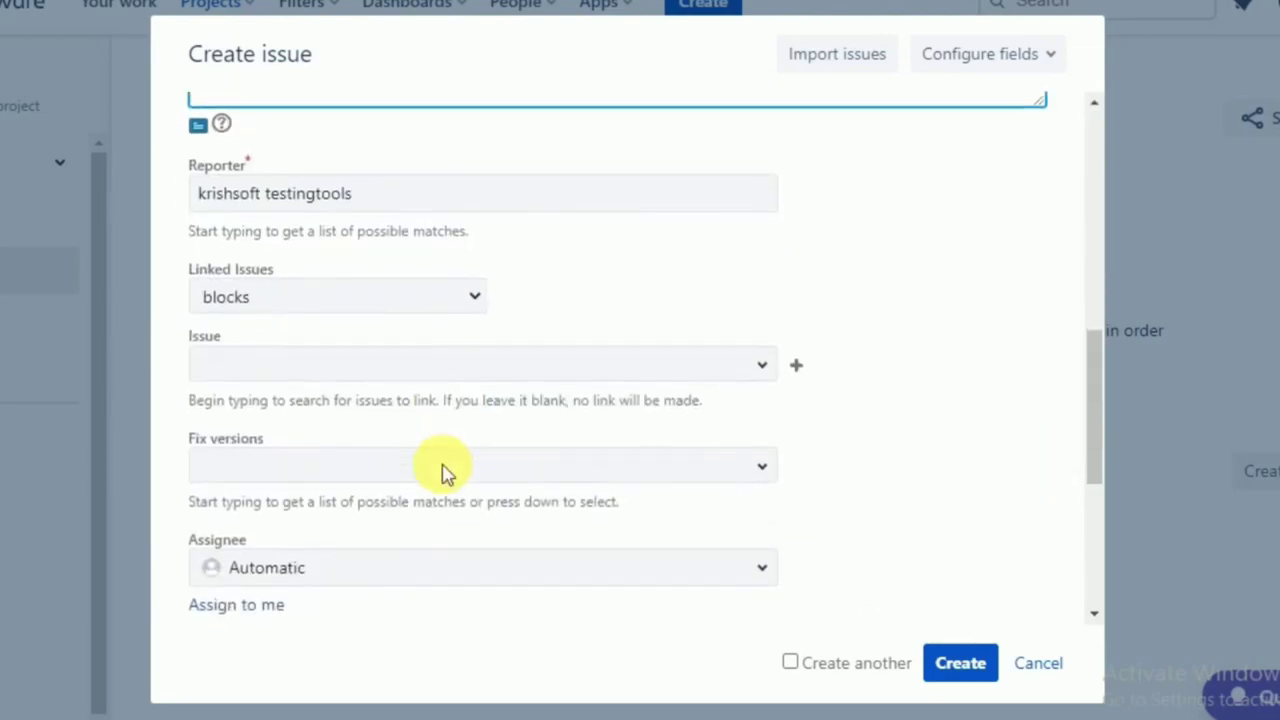
pyautogui.scroll(-2, 449, 471)
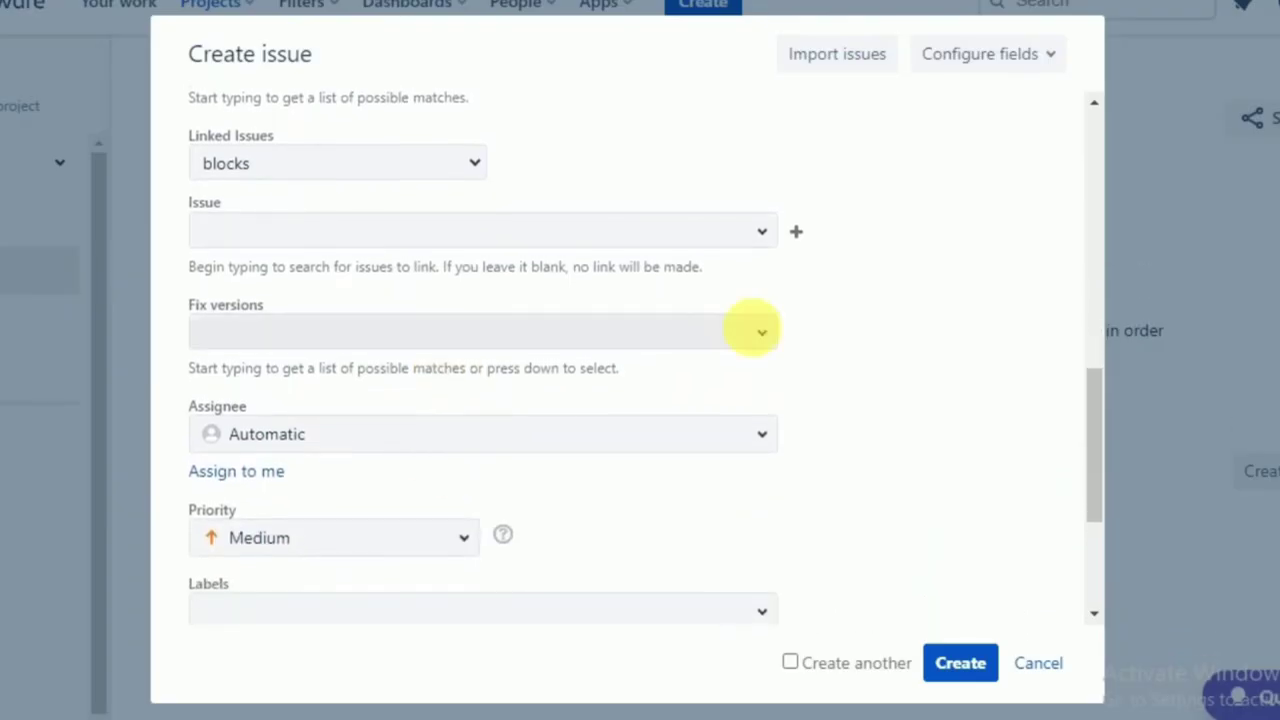
pyautogui.click(769, 336)
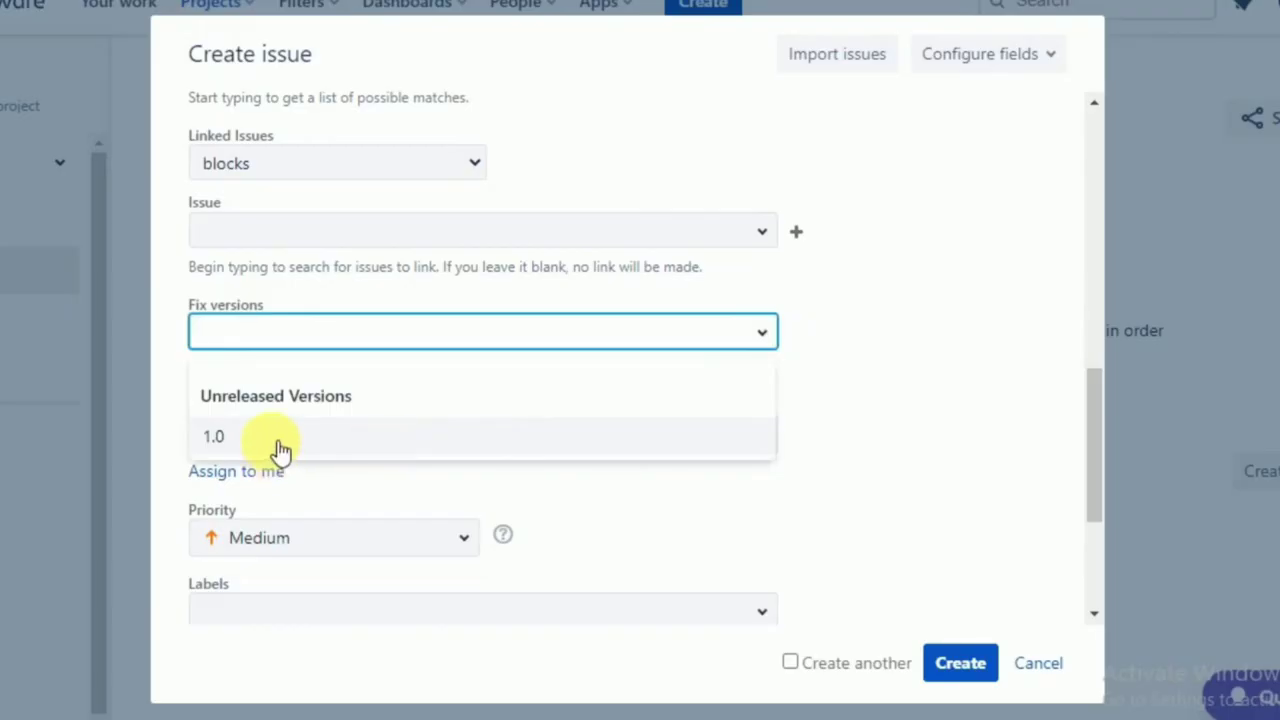
pyautogui.click(270, 437)
pyautogui.scroll(-3, 551, 458)
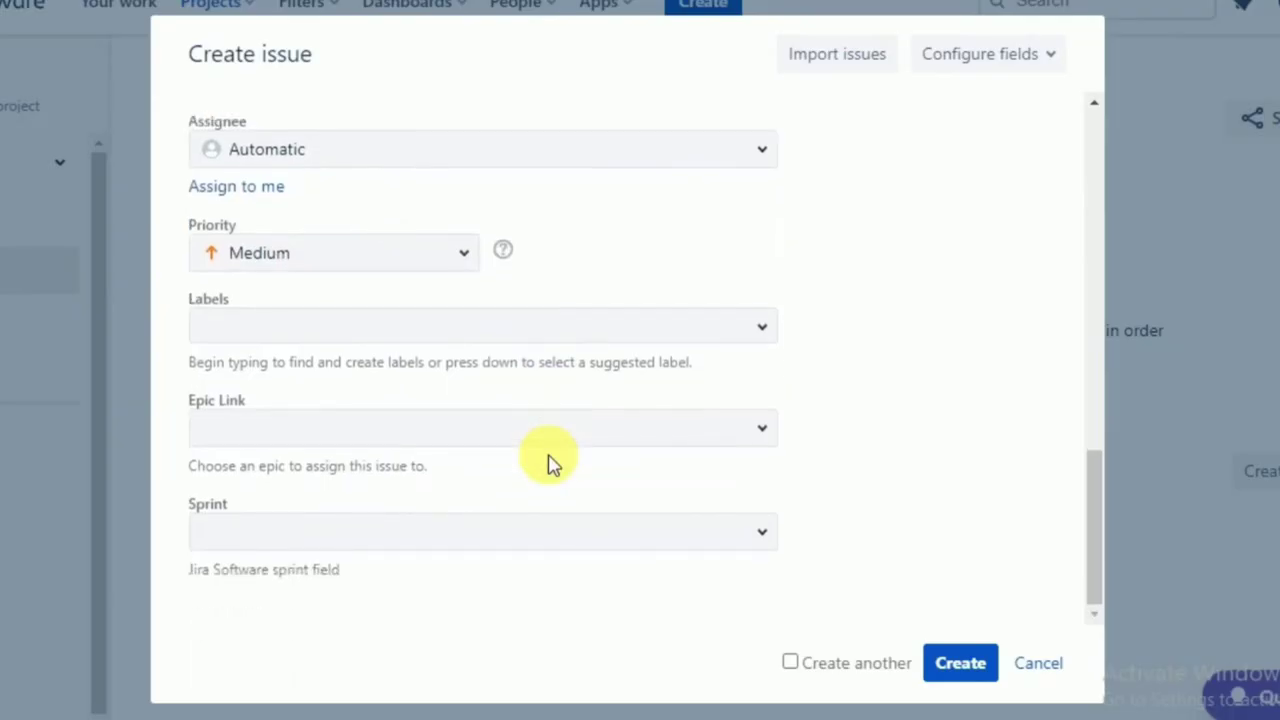
pyautogui.click(766, 432)
pyautogui.click(461, 530)
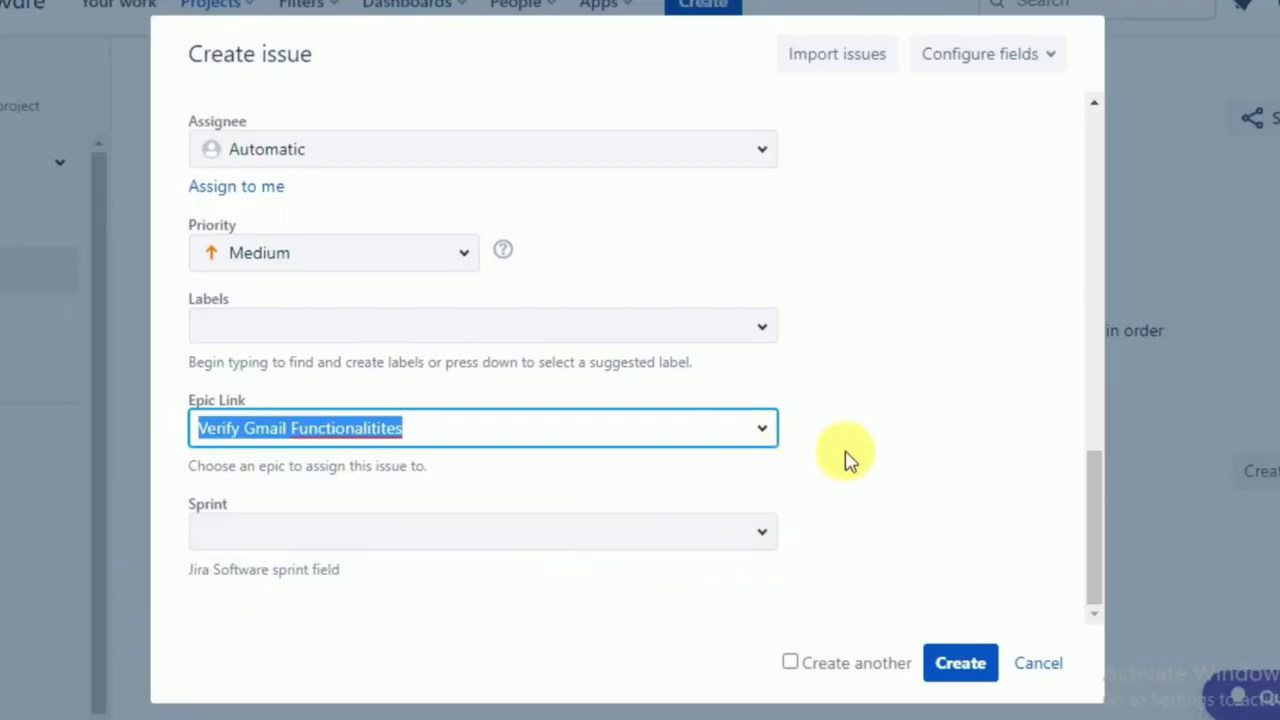
# - Review the login story's fields, enable creating another issue, and create the story
pyautogui.scroll(10, 845, 458)
pyautogui.scroll(-4, 845, 458)
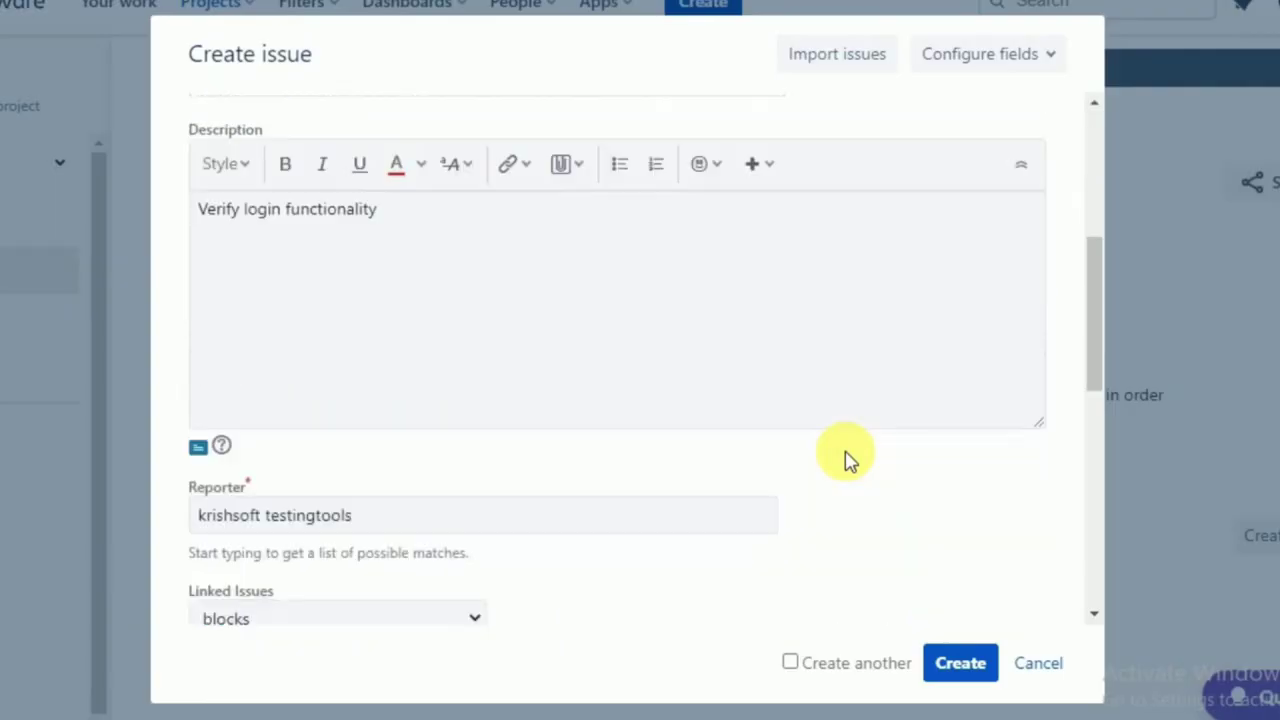
pyautogui.scroll(-5, 845, 458)
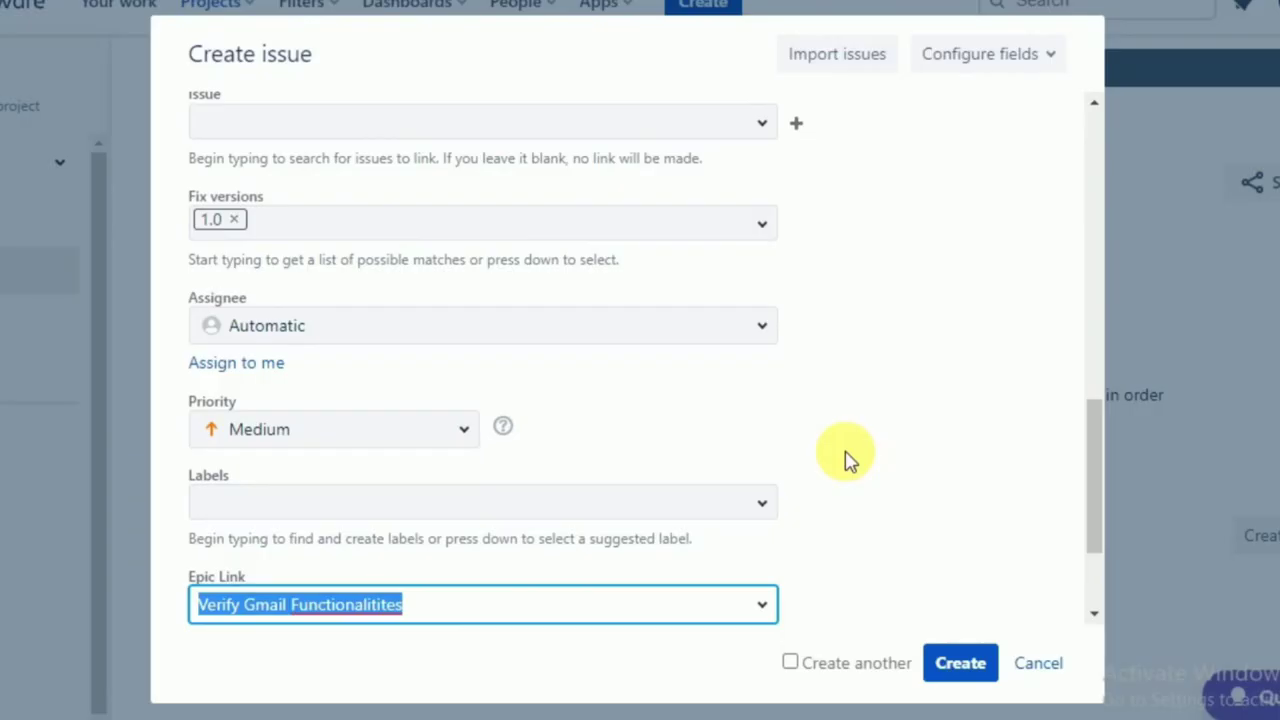
pyautogui.click(791, 662)
pyautogui.click(958, 665)
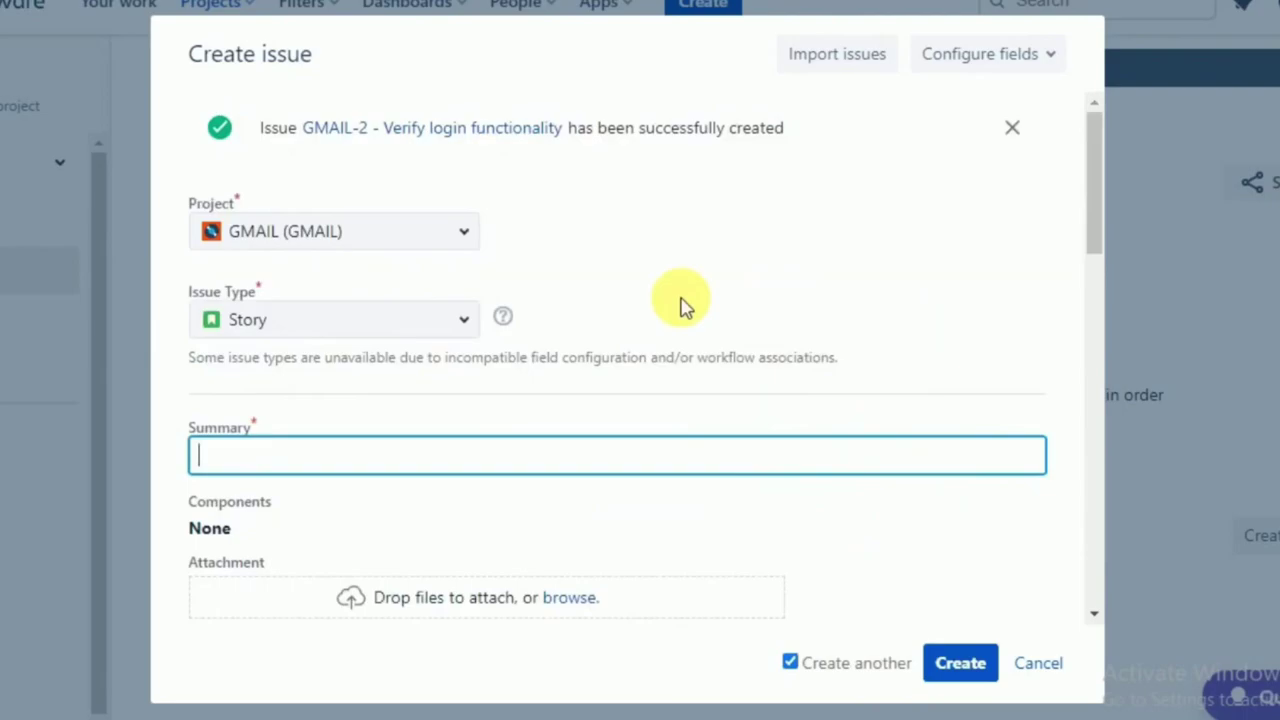
# - Copy "Verify Compose functionality" from the Excel sheet and create the next Jira story from it, keeping version 1.0 and the epic link
pyautogui.hotkey('alt', 'Tab')
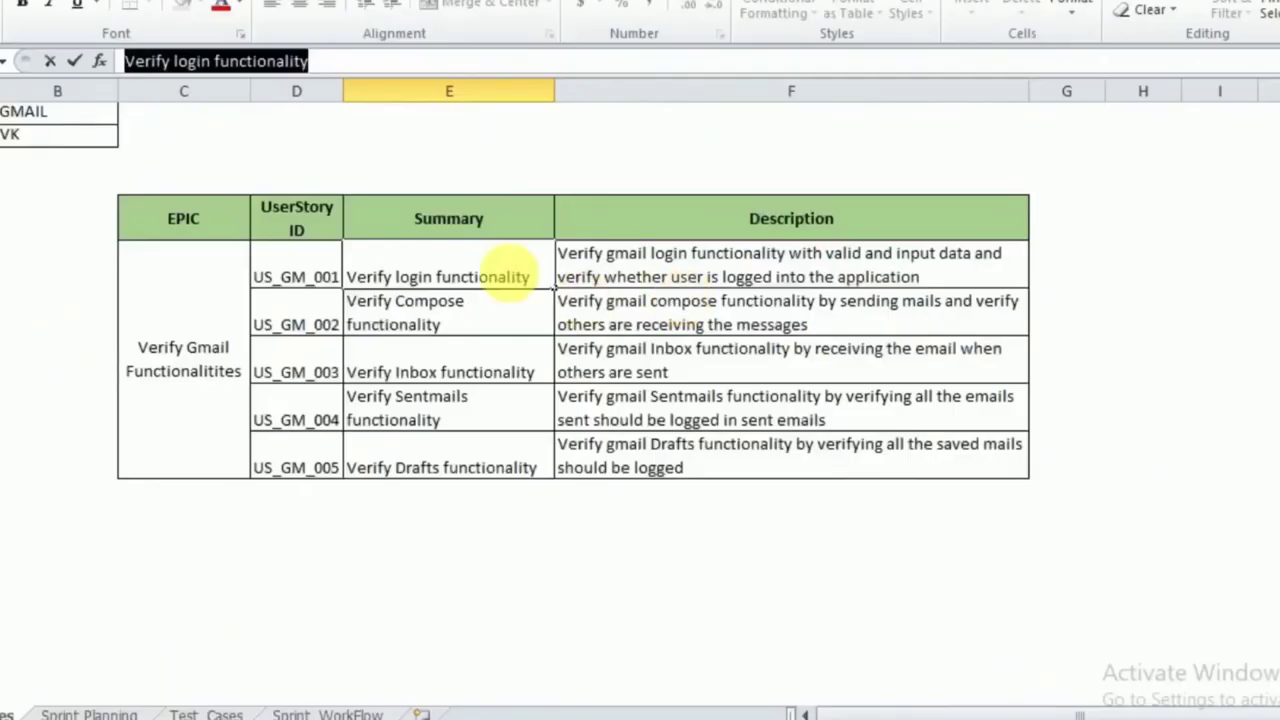
pyautogui.click(449, 318)
pyautogui.click(370, 64)
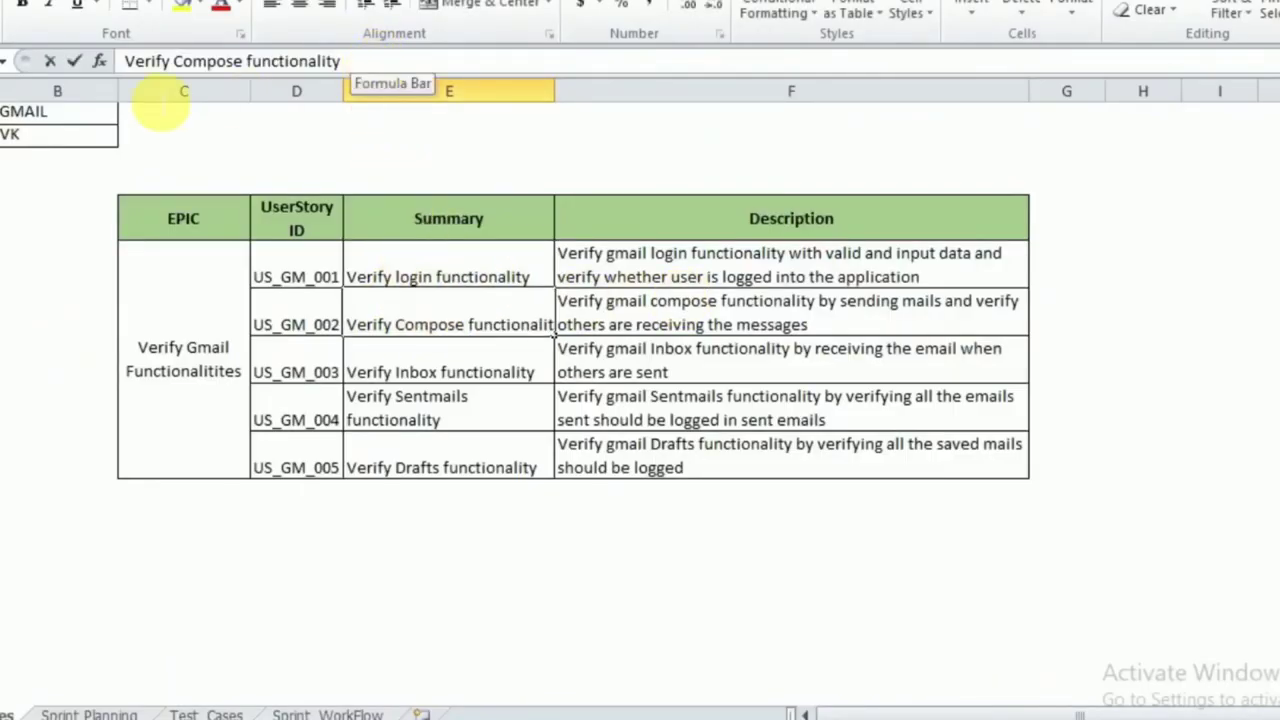
pyautogui.moveTo(370, 64); pyautogui.dragTo(18, 60)
pyautogui.hotkey('alt', 'Tab')
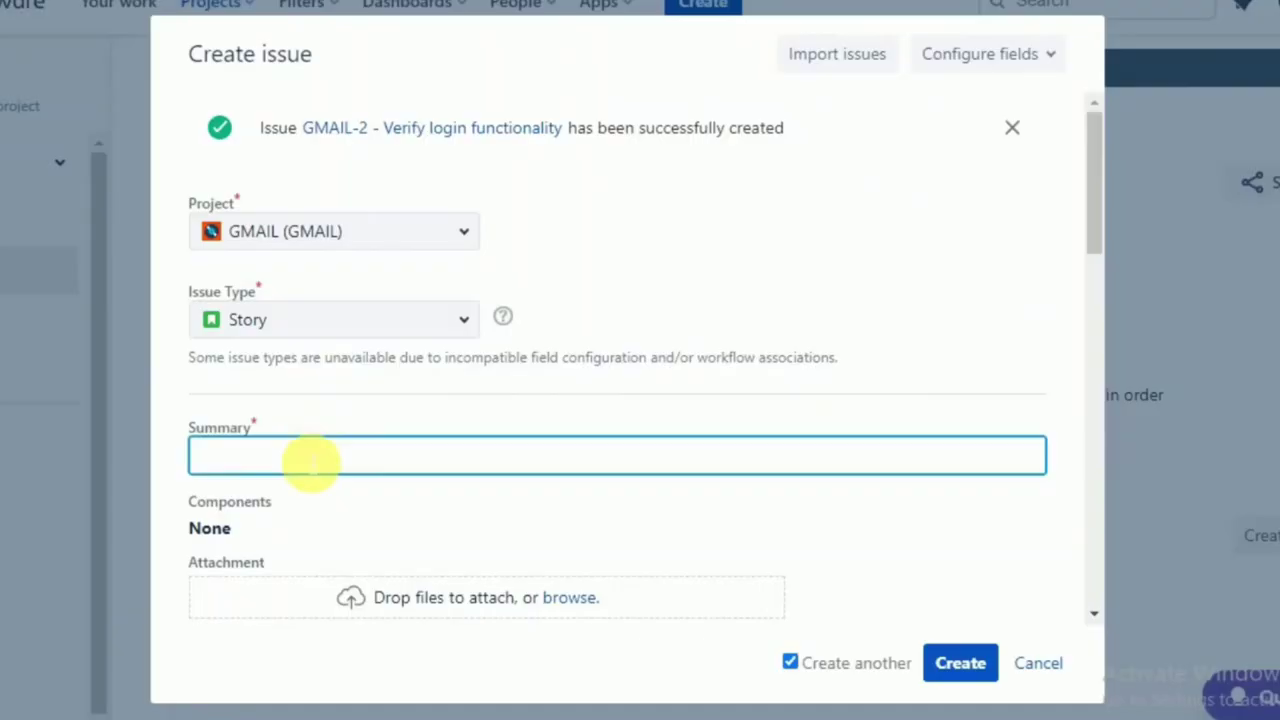
pyautogui.scroll(-10, 312, 460)
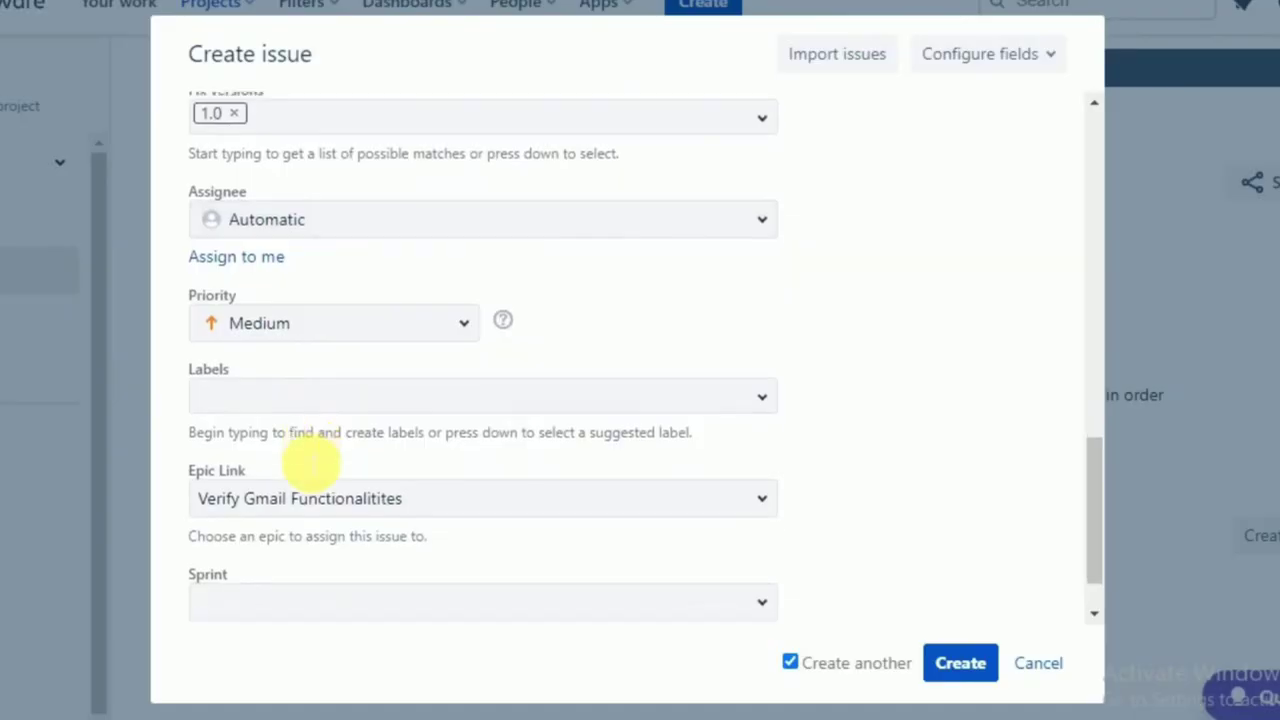
pyautogui.scroll(-2, 312, 460)
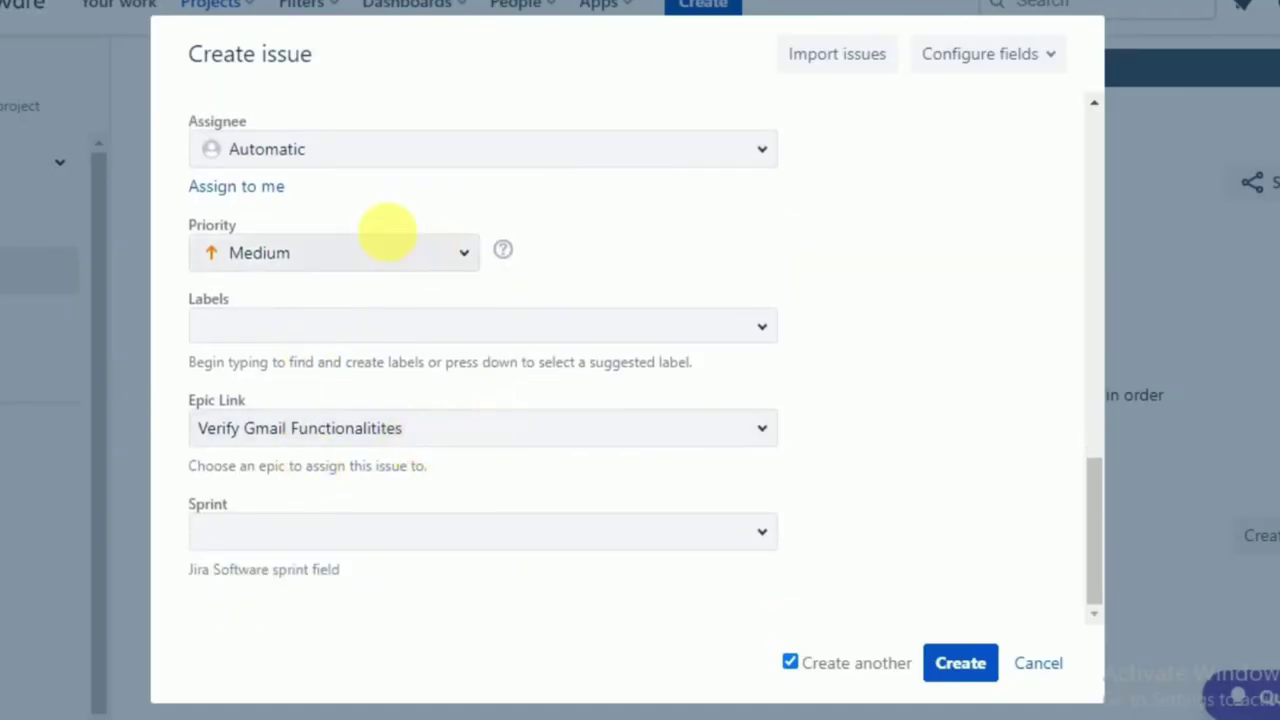
pyautogui.click(962, 665)
# - Copy "Verify Inbox functionality" from the US_GM_003 row in Excel and create the next Jira story from it
pyautogui.hotkey('alt', 'Tab')
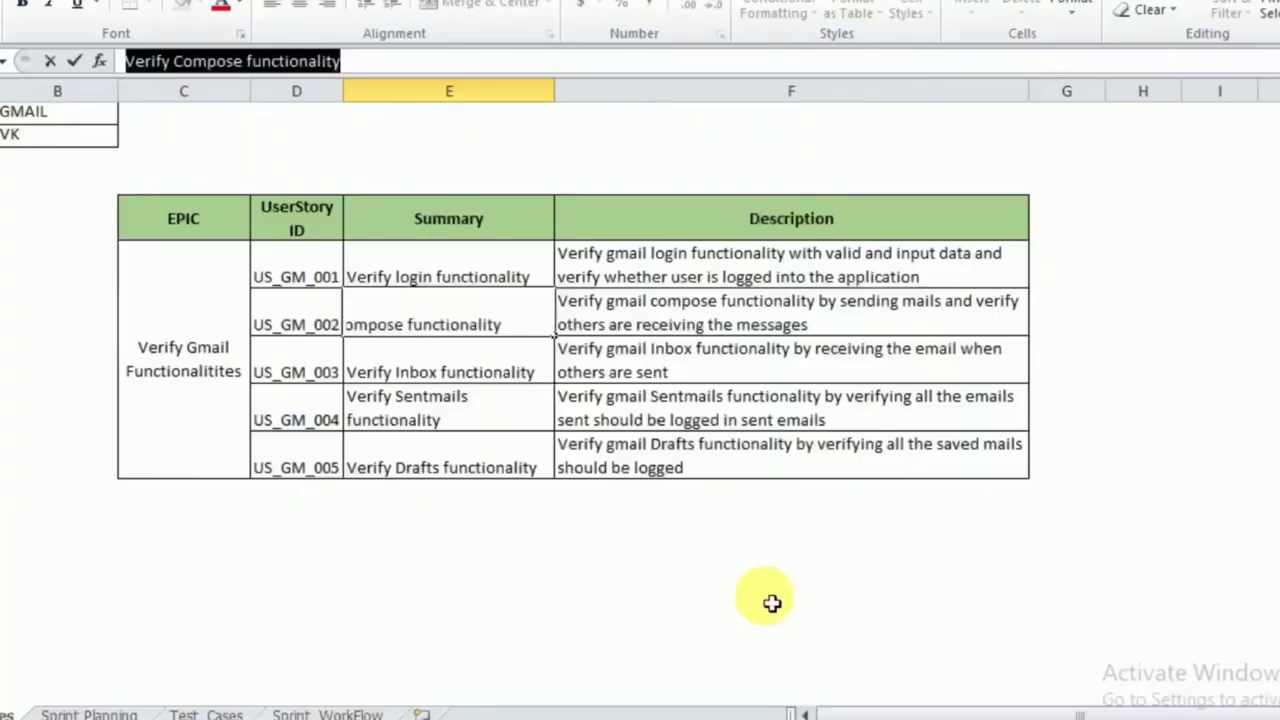
pyautogui.click(399, 362)
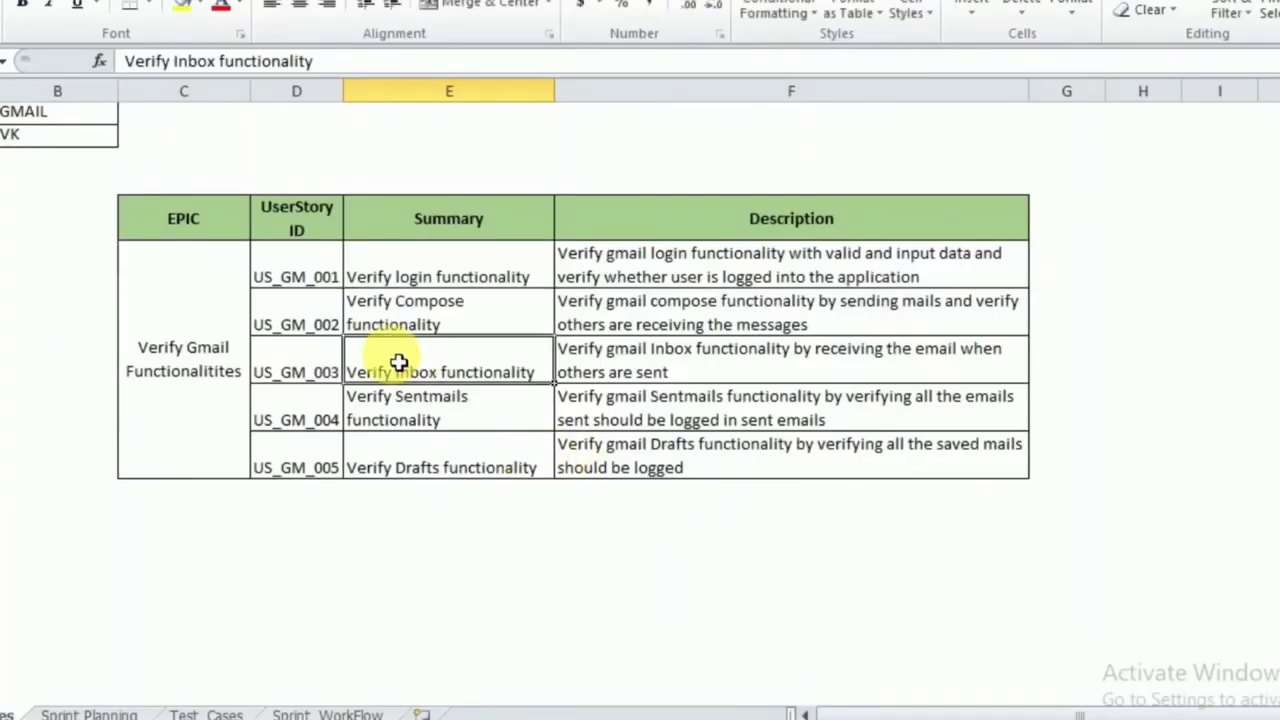
pyautogui.moveTo(315, 61); pyautogui.dragTo(50, 63)
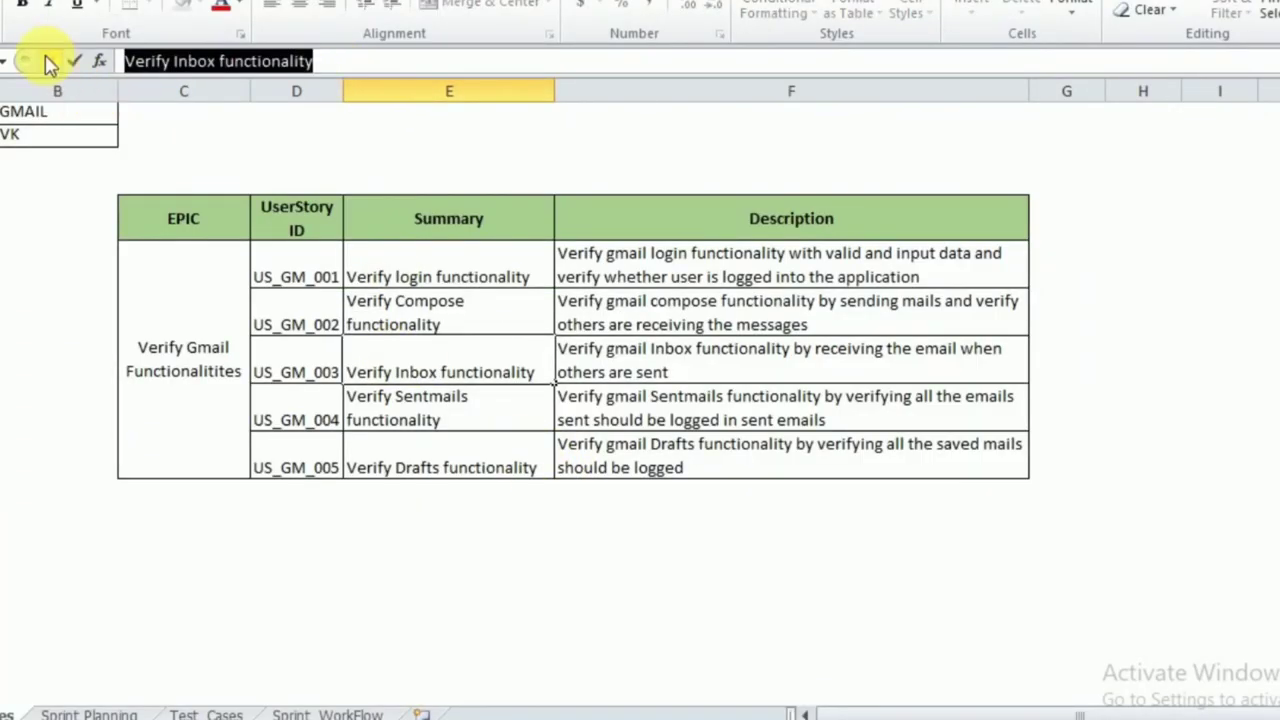
pyautogui.hotkey('alt', 'Tab')
pyautogui.scroll(-3, 490, 462)
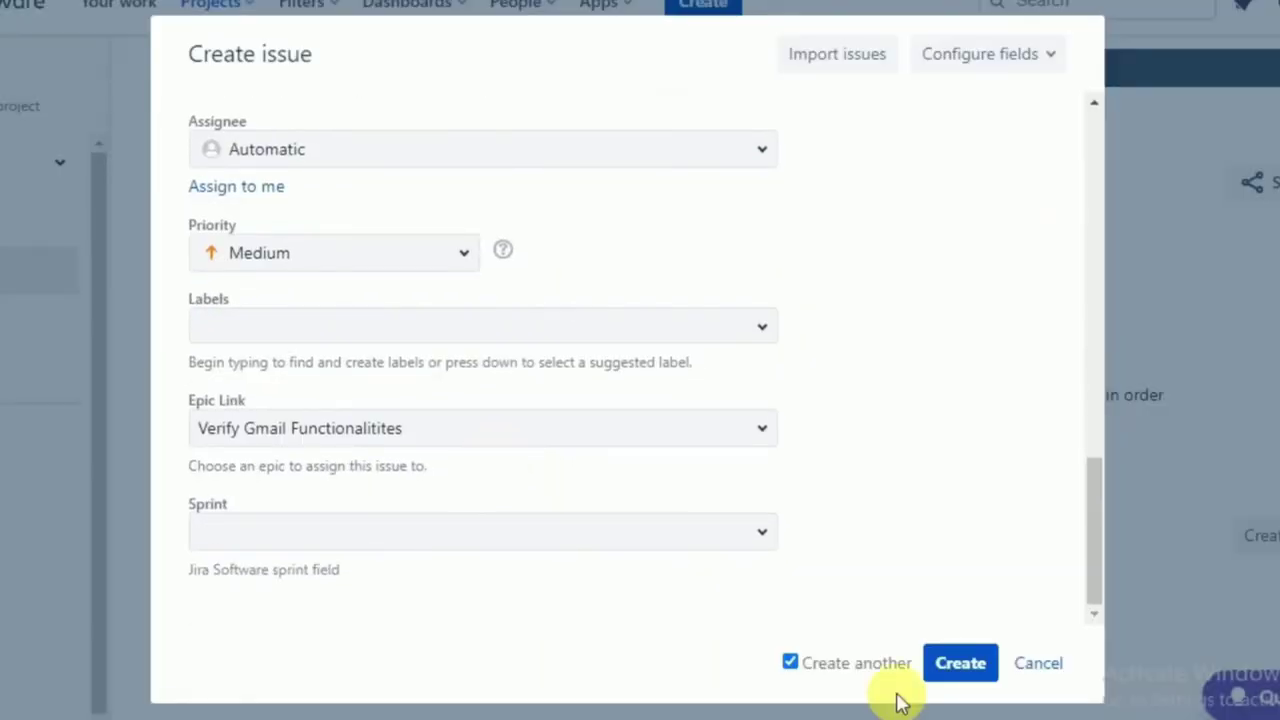
pyautogui.click(962, 663)
# - Copy "Verify Sentmails functionality" from the US_GM_004 row in Excel and create the next Jira story from it
pyautogui.hotkey('alt', 'Tab')
pyautogui.click(449, 420)
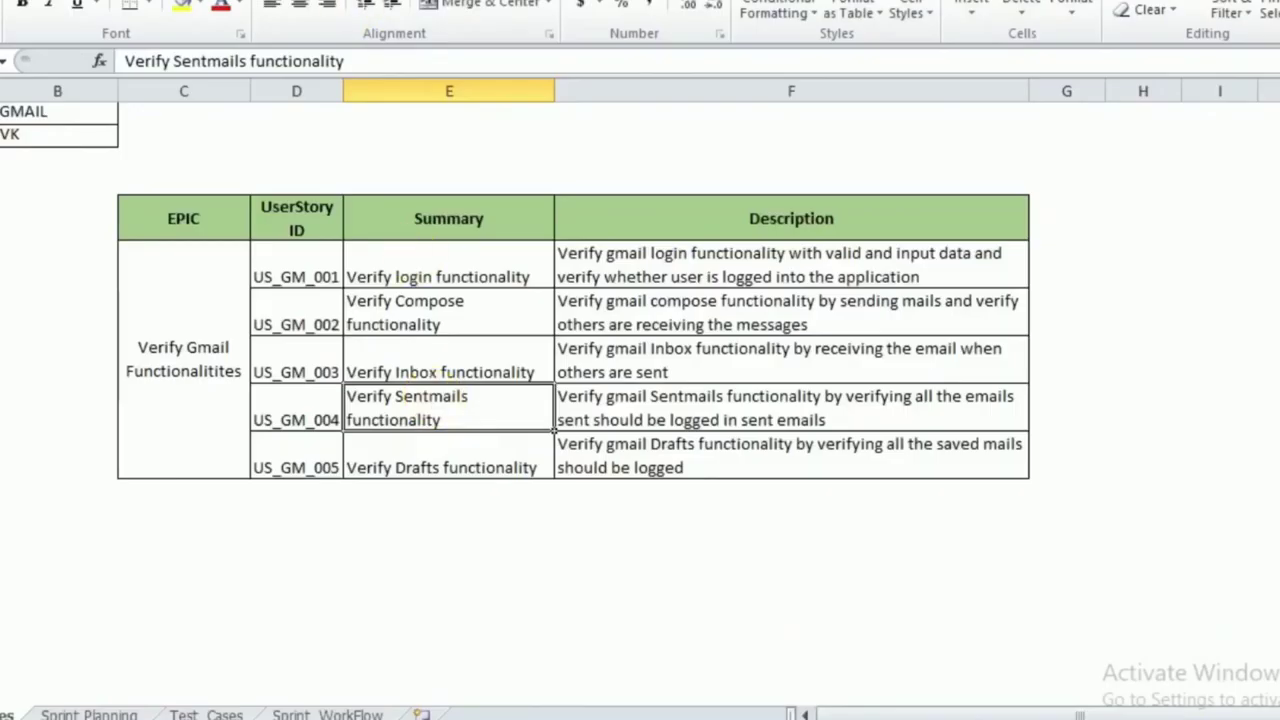
pyautogui.moveTo(348, 62); pyautogui.dragTo(40, 38)
pyautogui.hotkey('ctrl', 'c')
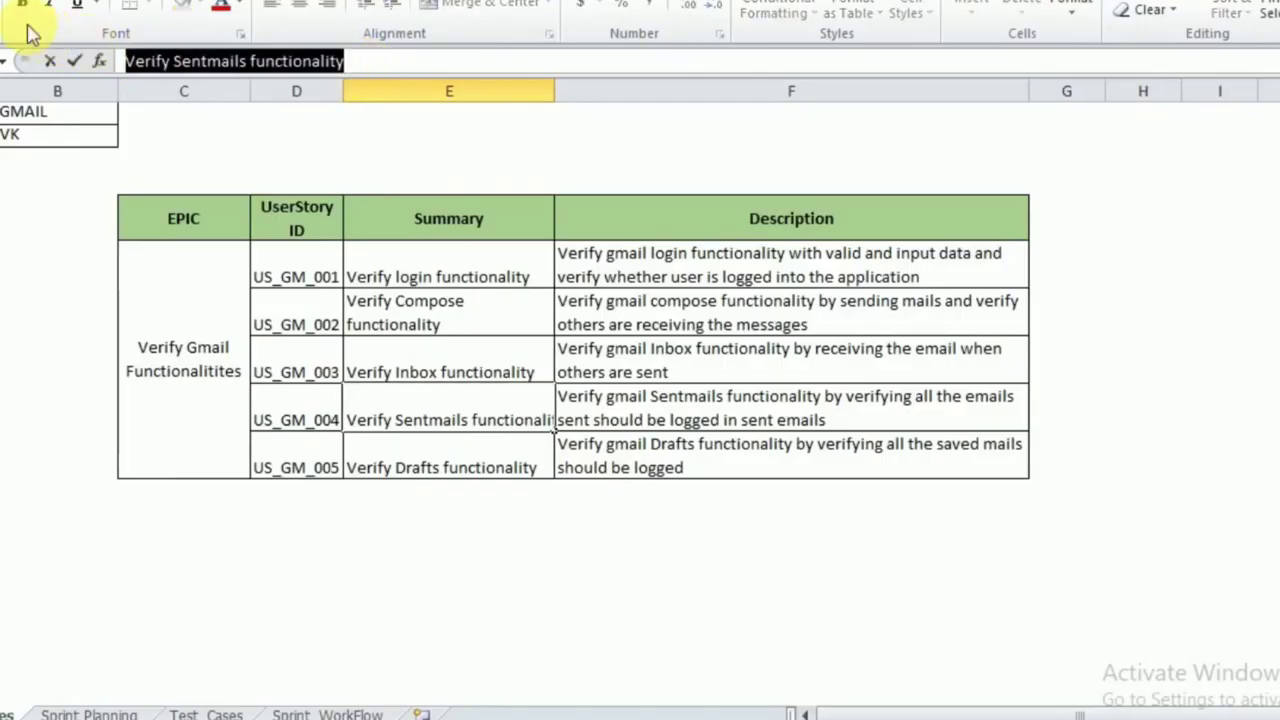
pyautogui.hotkey('alt', 'Tab')
pyautogui.hotkey('ctrl', 'v')
pyautogui.click(960, 660)
# - Copy "Verify Drafts functionality" from the US_GM_005 row in Excel and create the next Jira story from it
pyautogui.hotkey('alt', 'Tab')
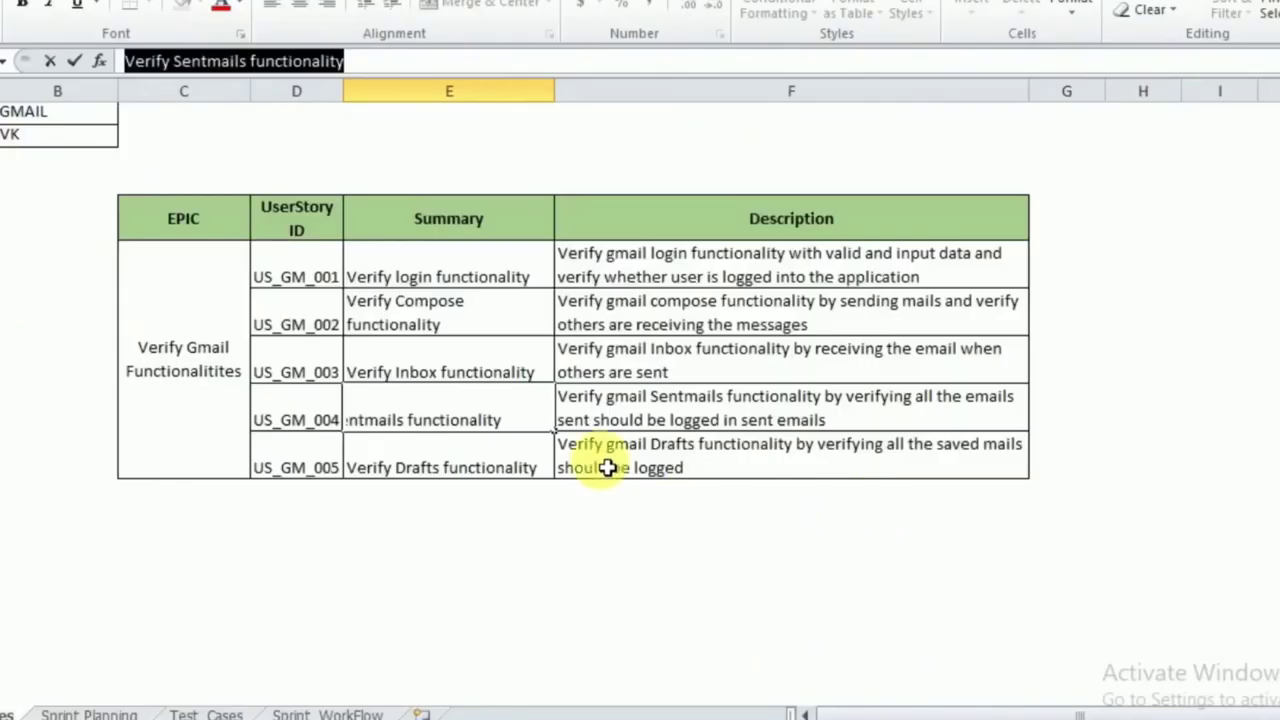
pyautogui.click(423, 470)
pyautogui.click(330, 64)
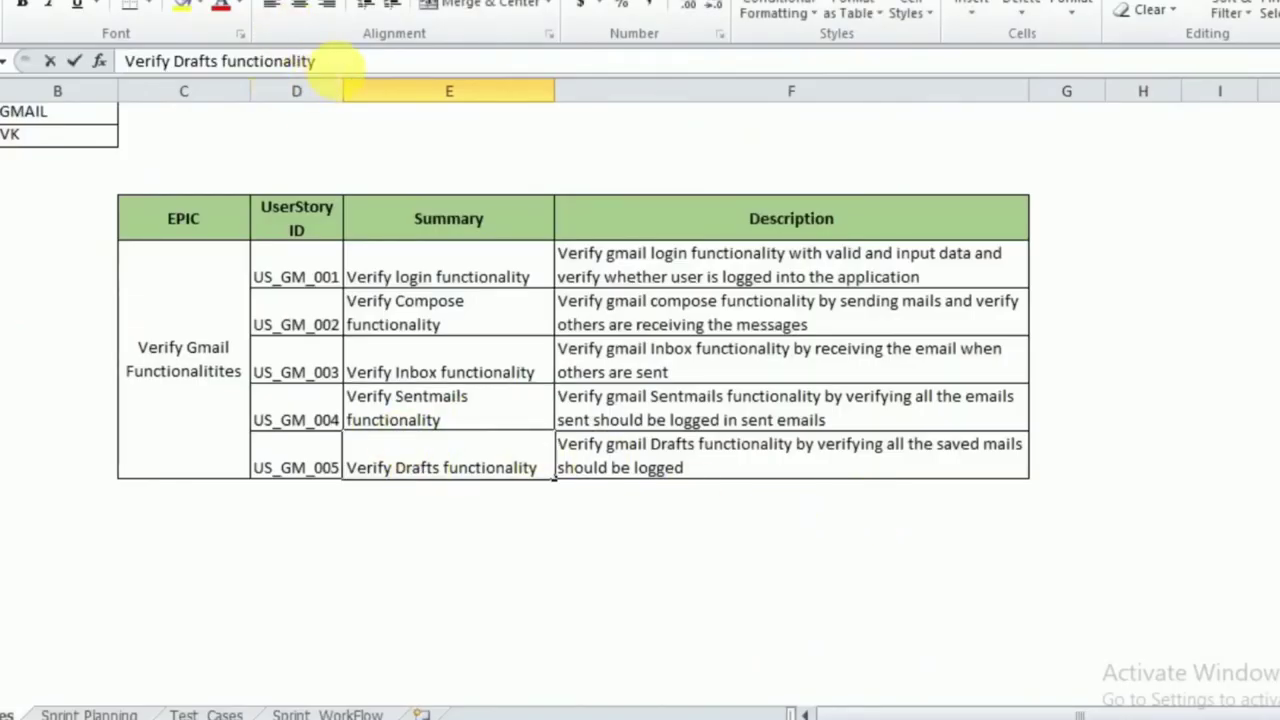
pyautogui.hotkey('alt', 'Tab')
pyautogui.click(415, 465)
pyautogui.hotkey('ctrl', 'v')
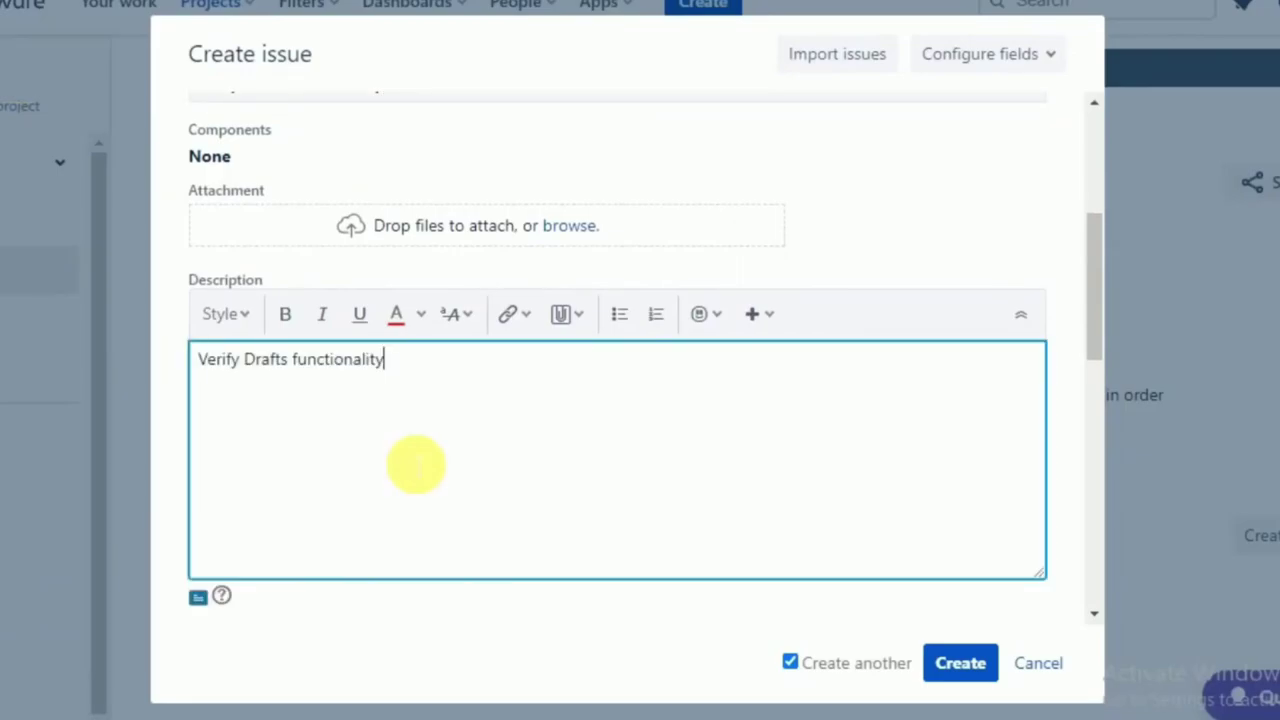
pyautogui.scroll(-10, 415, 460)
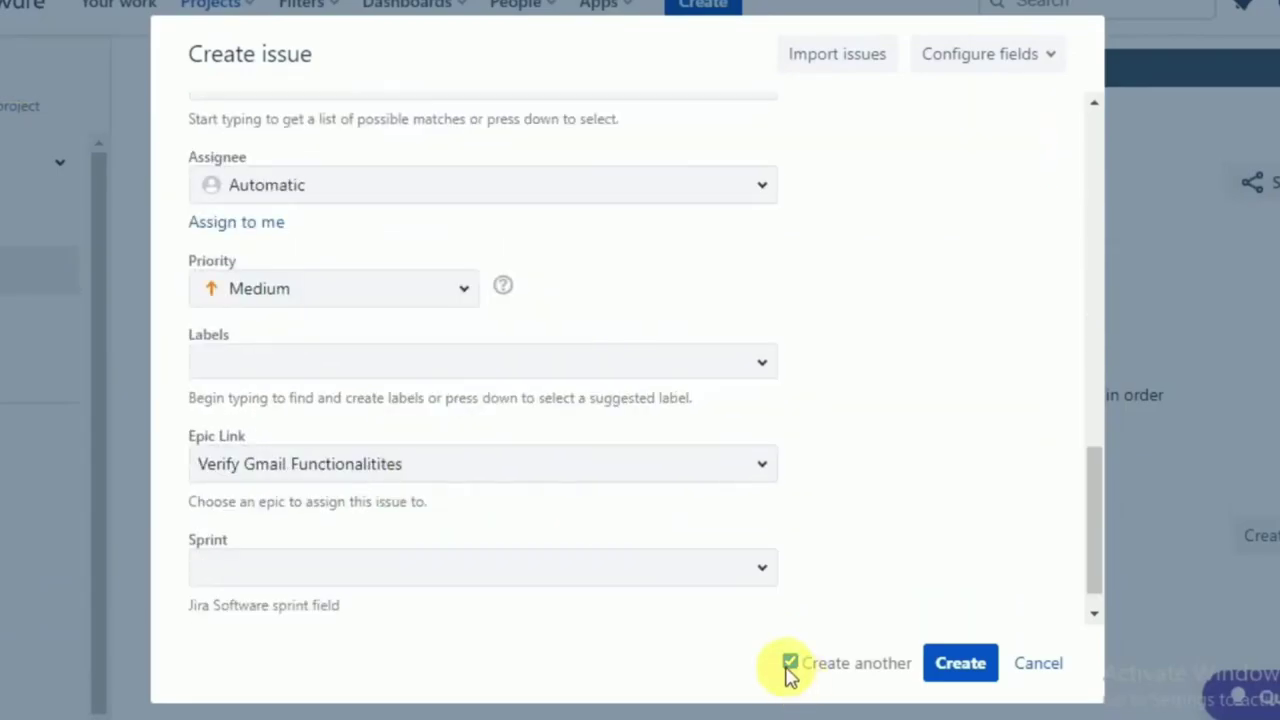
pyautogui.click(955, 665)
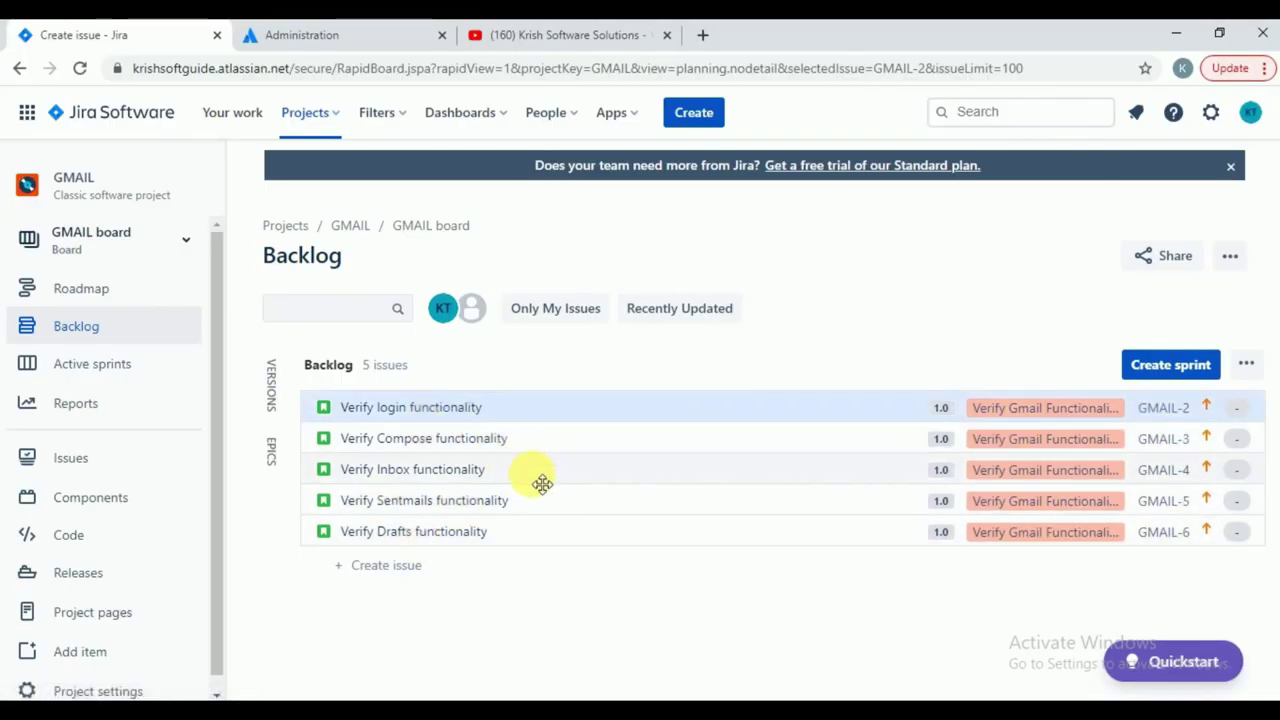
# - Review the administrator tasks from Create Project to Create EPIC and Stories in the JIRA Tasks notes, and return to the Jira backlog
pyautogui.hotkey('alt', 'Tab')
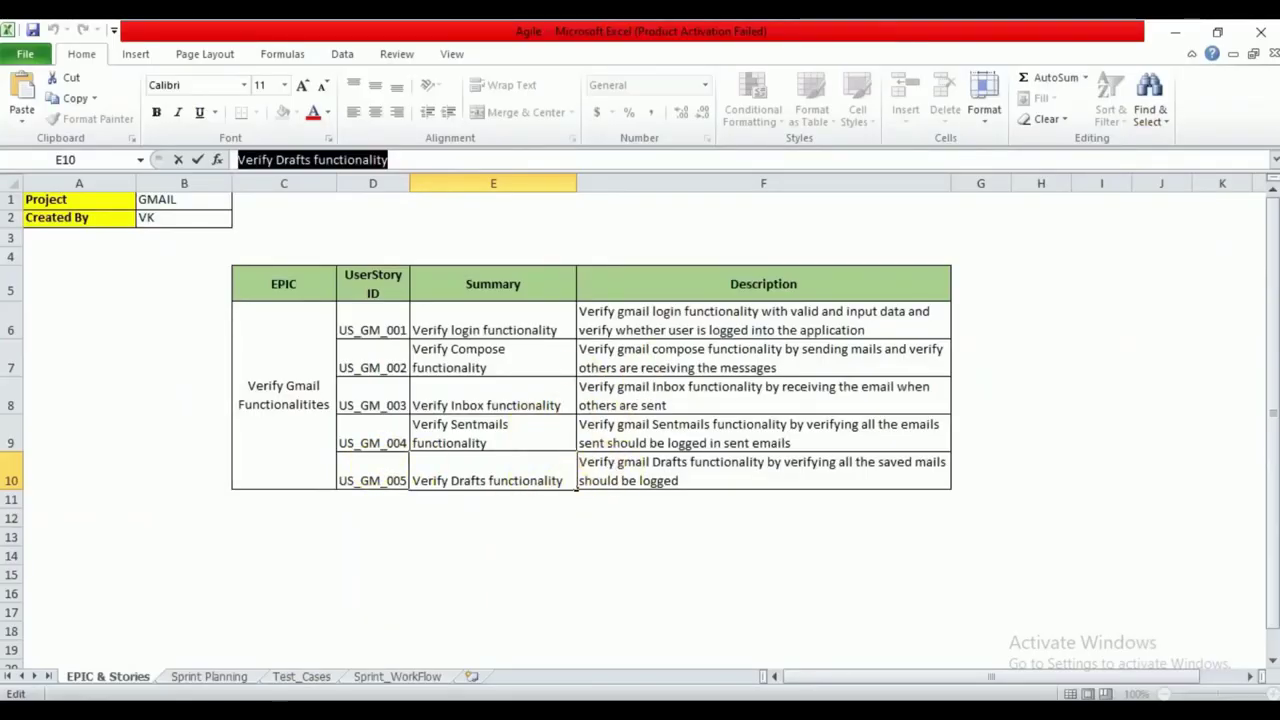
pyautogui.click(86, 634)
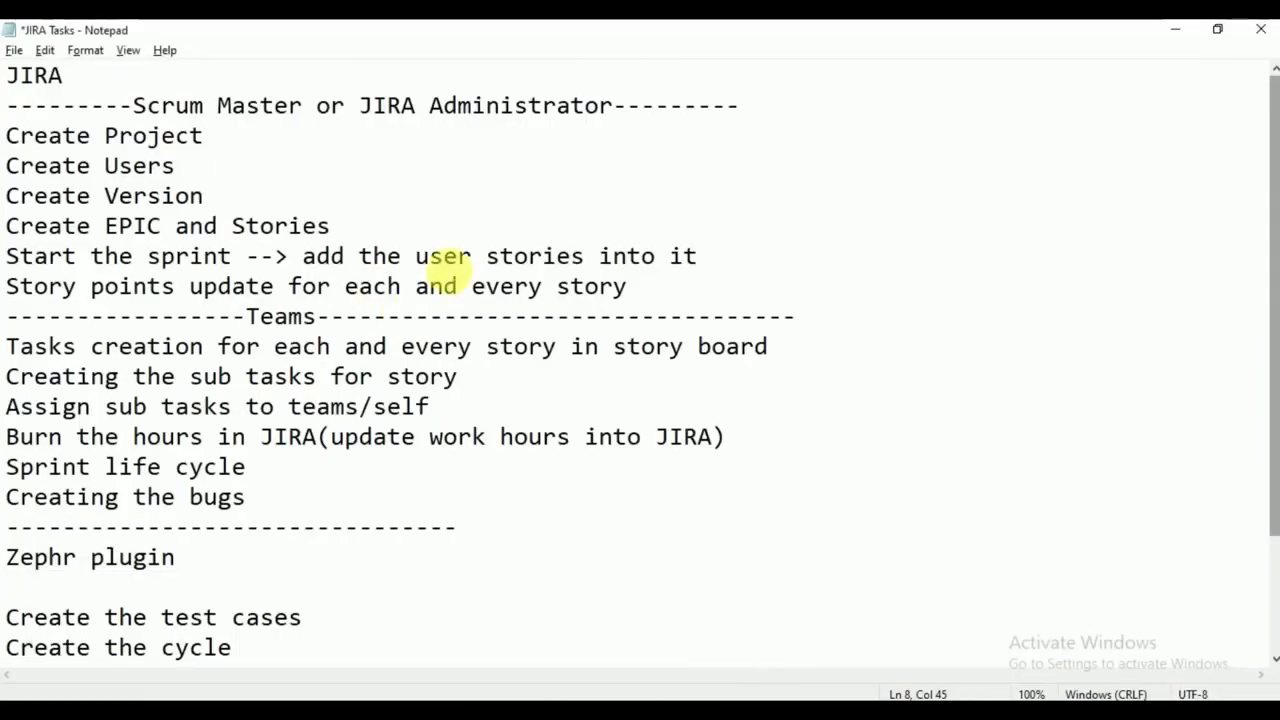
pyautogui.moveTo(350, 228); pyautogui.dragTo(8, 148)
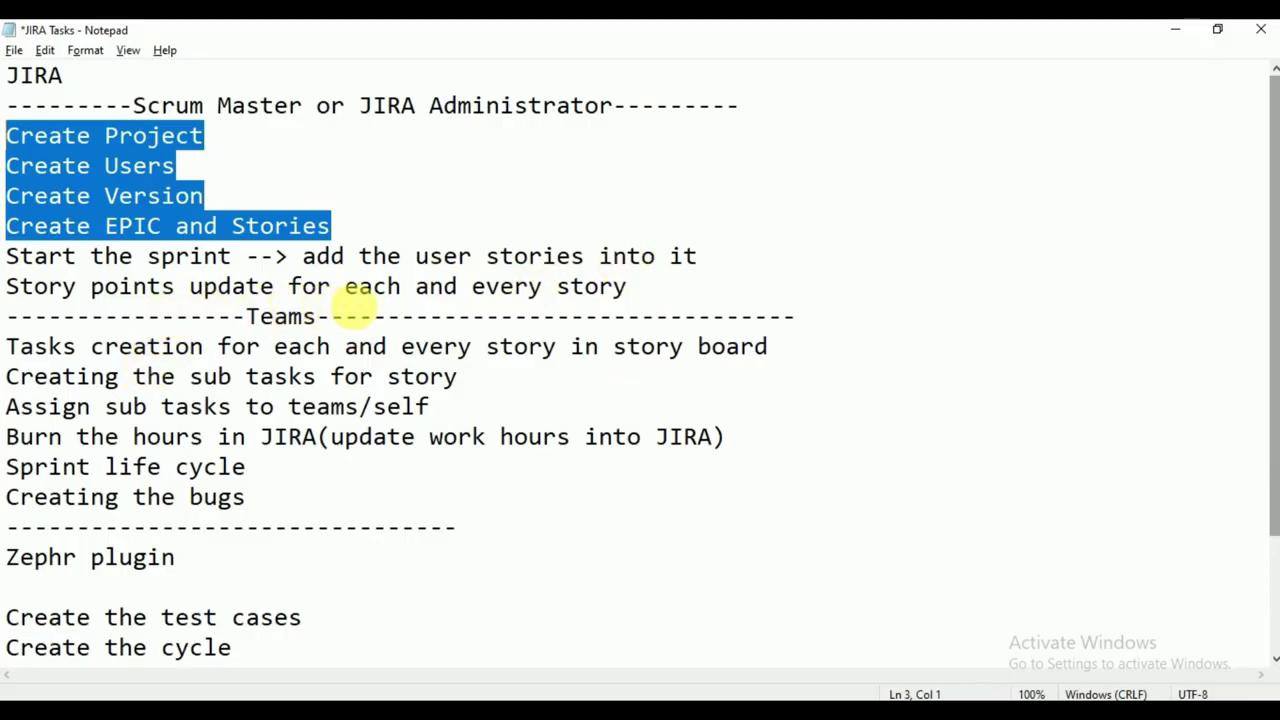
pyautogui.hotkey('alt', 'Tab')
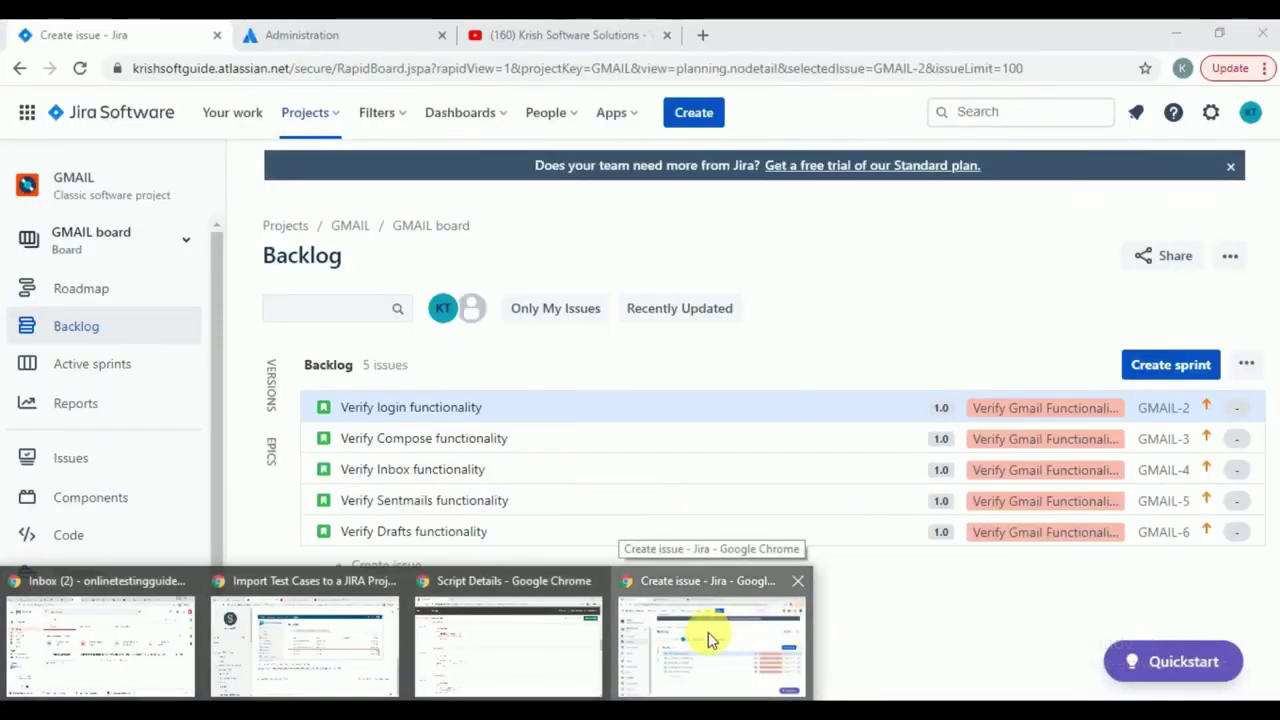
pyautogui.click(708, 632)
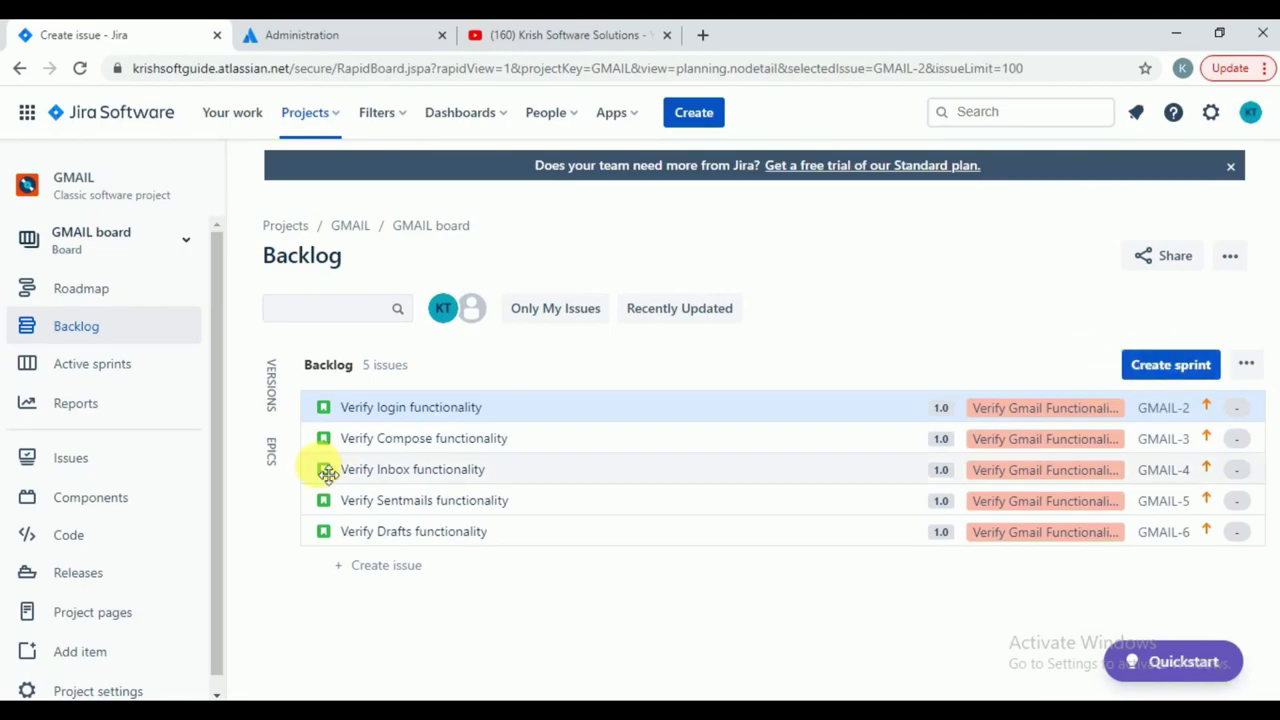
pyautogui.click(87, 327)
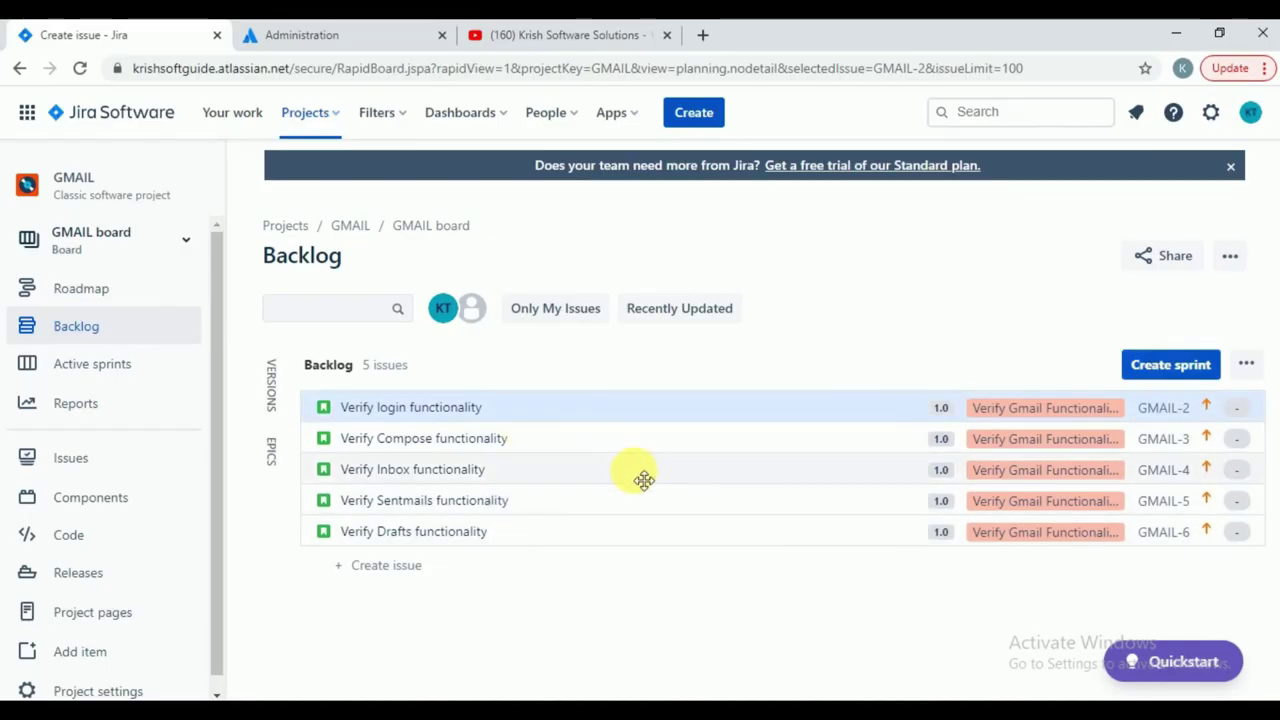
# - Examine the story points and sprint assignments on the Sprint Planning sheet in Excel, and return to the Jira backlog
pyautogui.hotkey('alt', 'Tab')
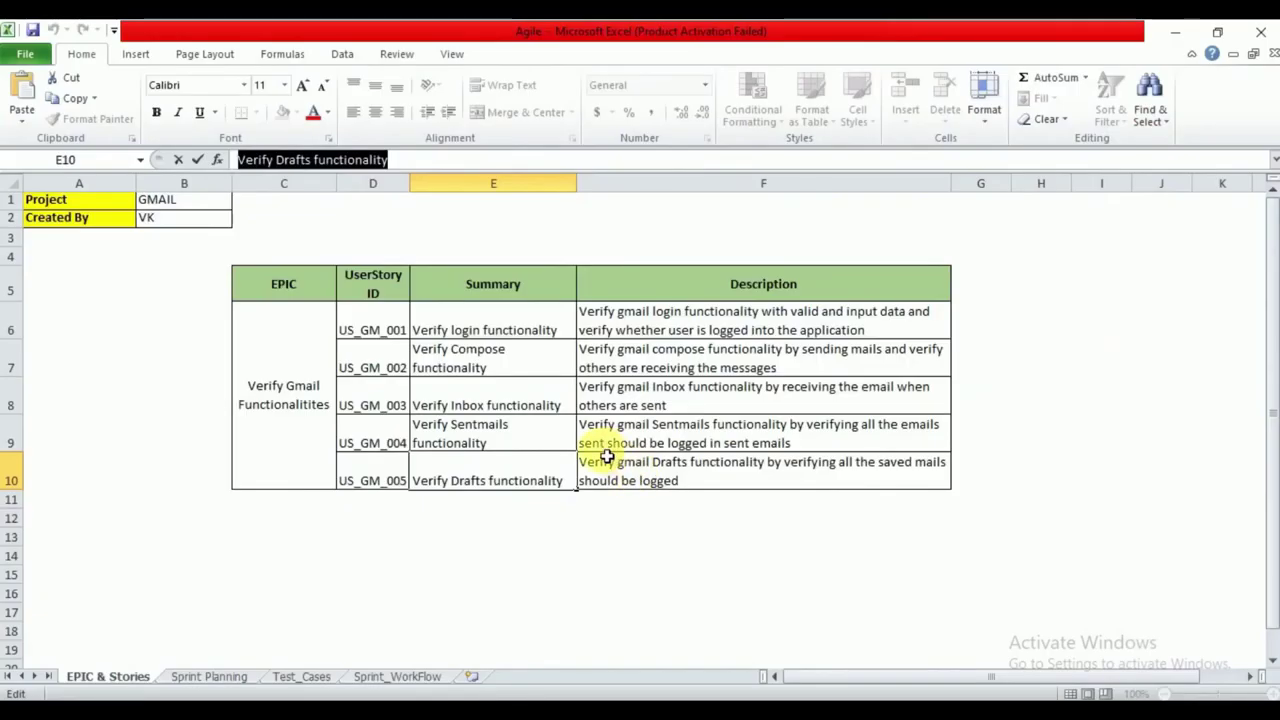
pyautogui.click(207, 679)
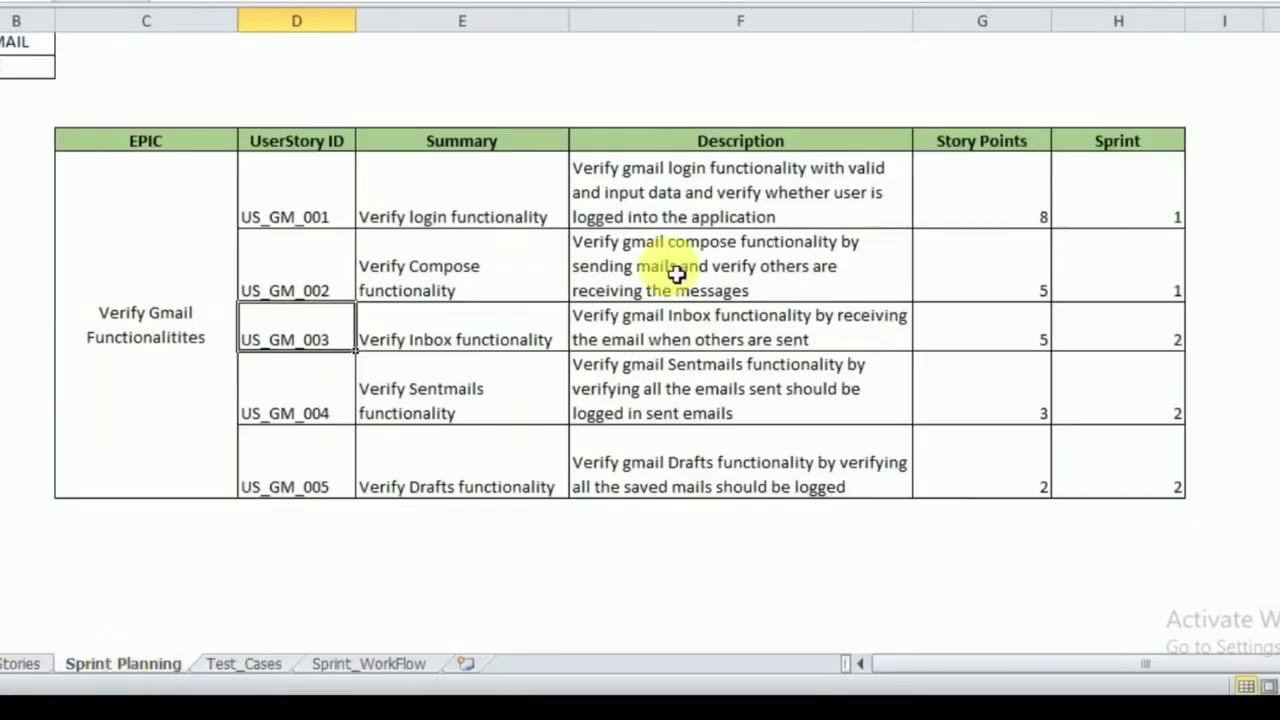
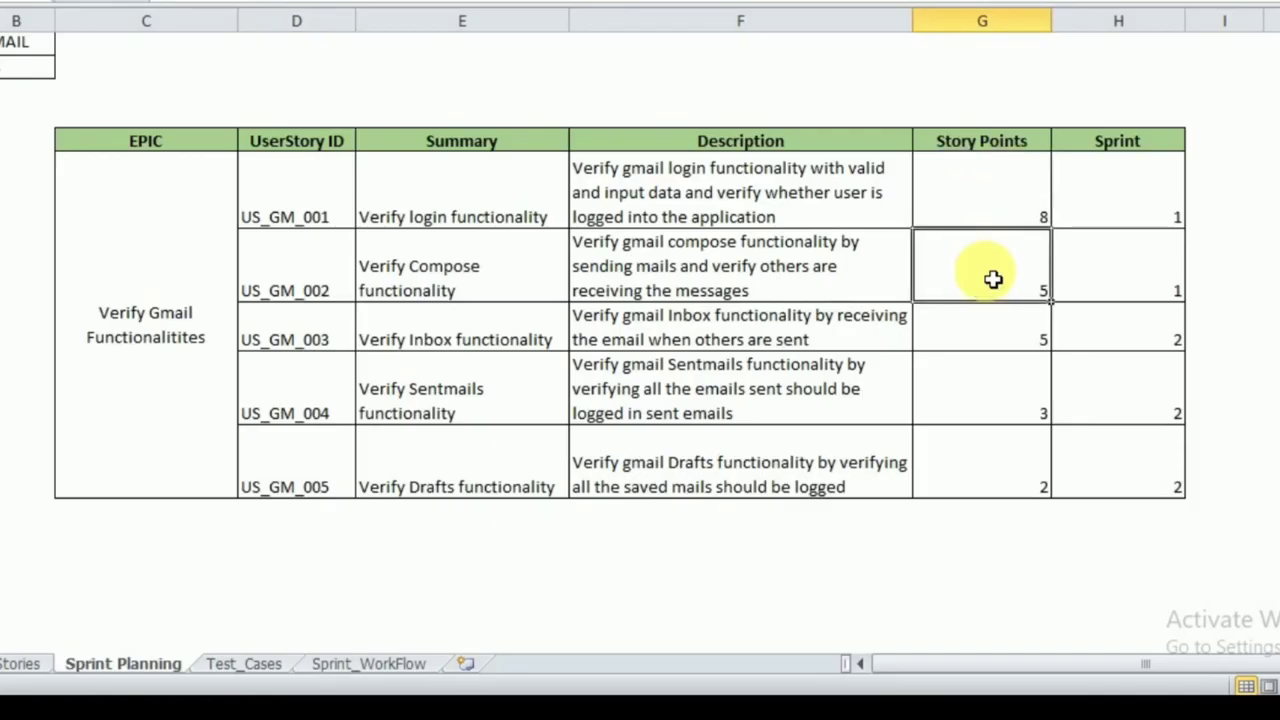
pyautogui.rightClick(1018, 214)
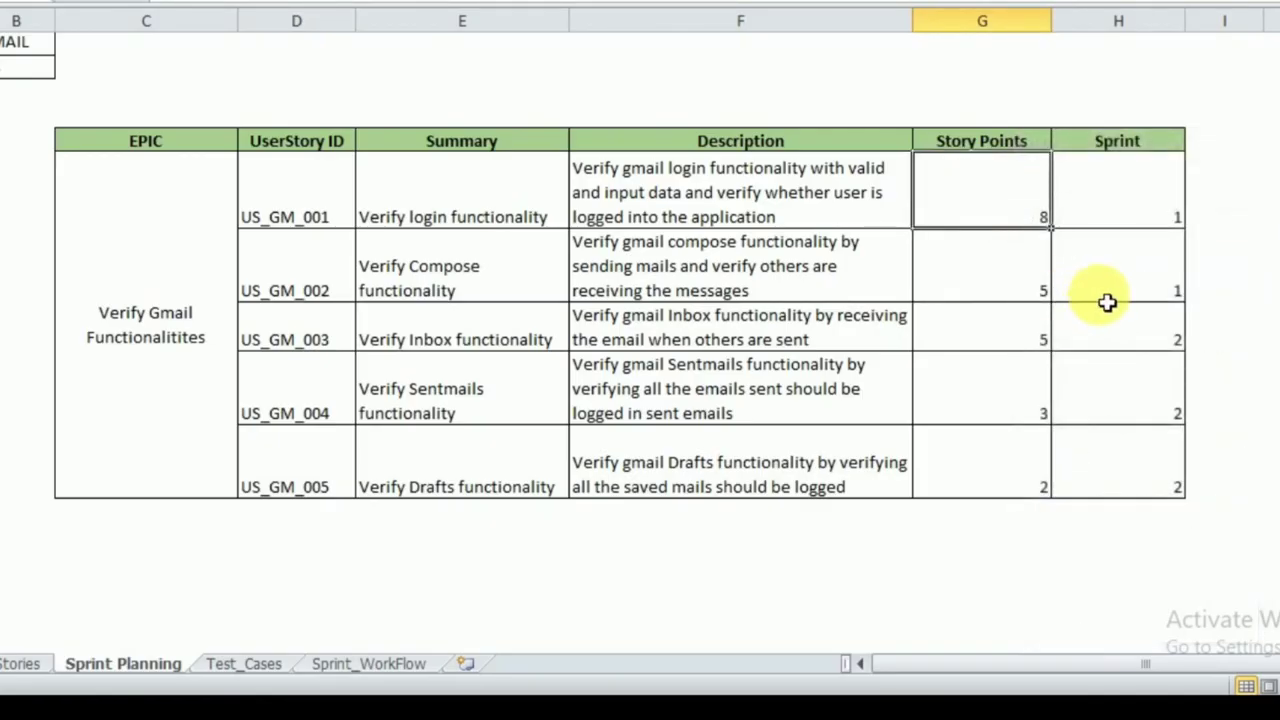
pyautogui.click(1106, 290)
pyautogui.rightClick(1106, 290)
pyautogui.press('Escape')
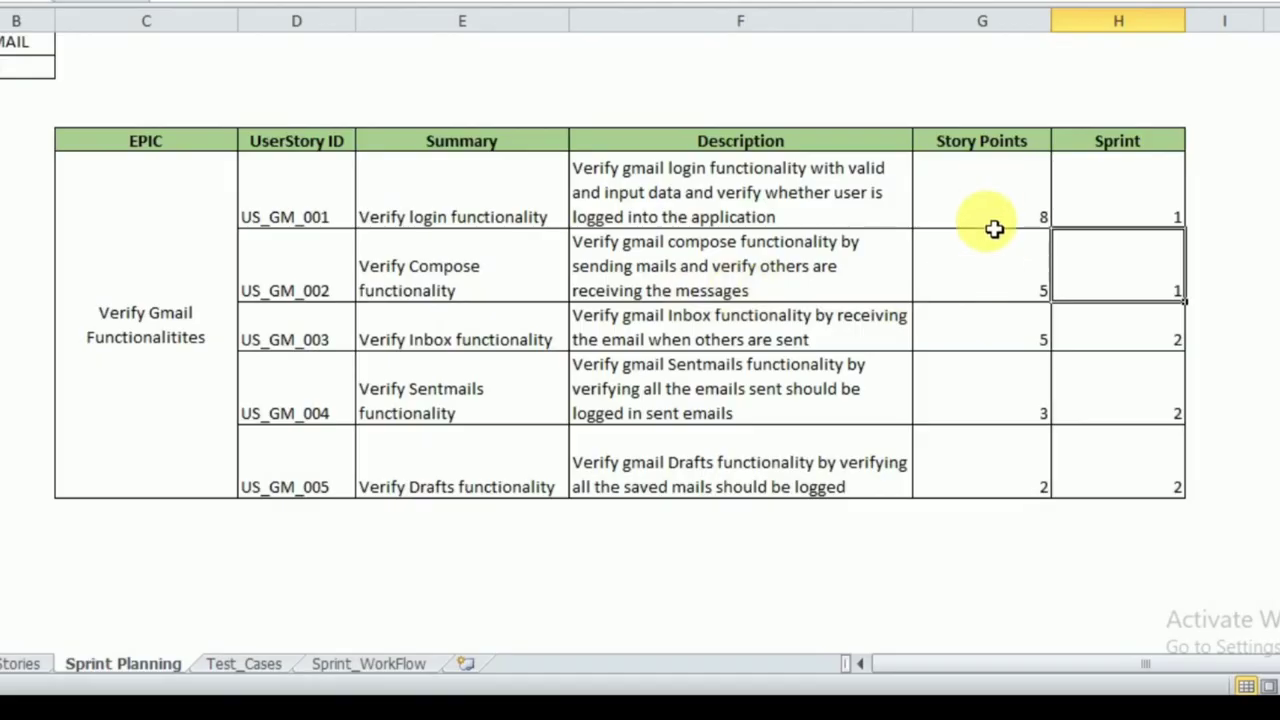
pyautogui.hotkey('alt', 'Tab')
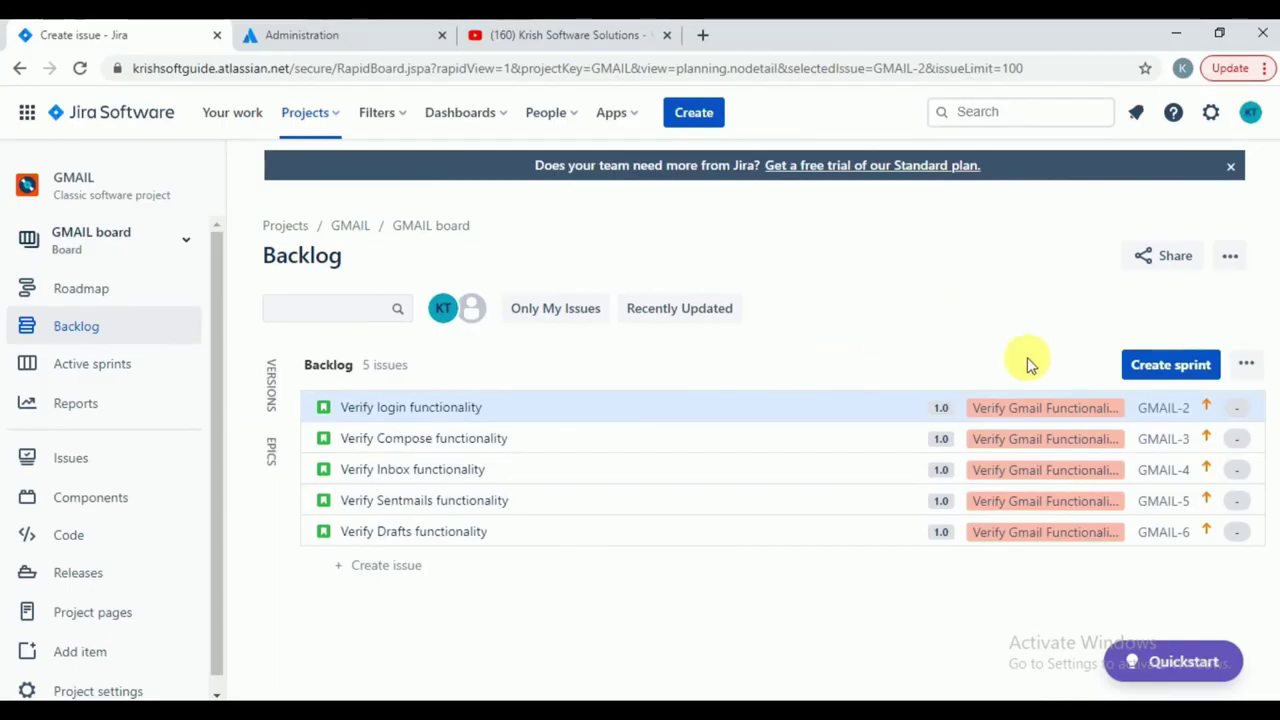
# - Create a new sprint in the GMAIL backlog and bring the backlog stories into view
pyautogui.click(1175, 367)
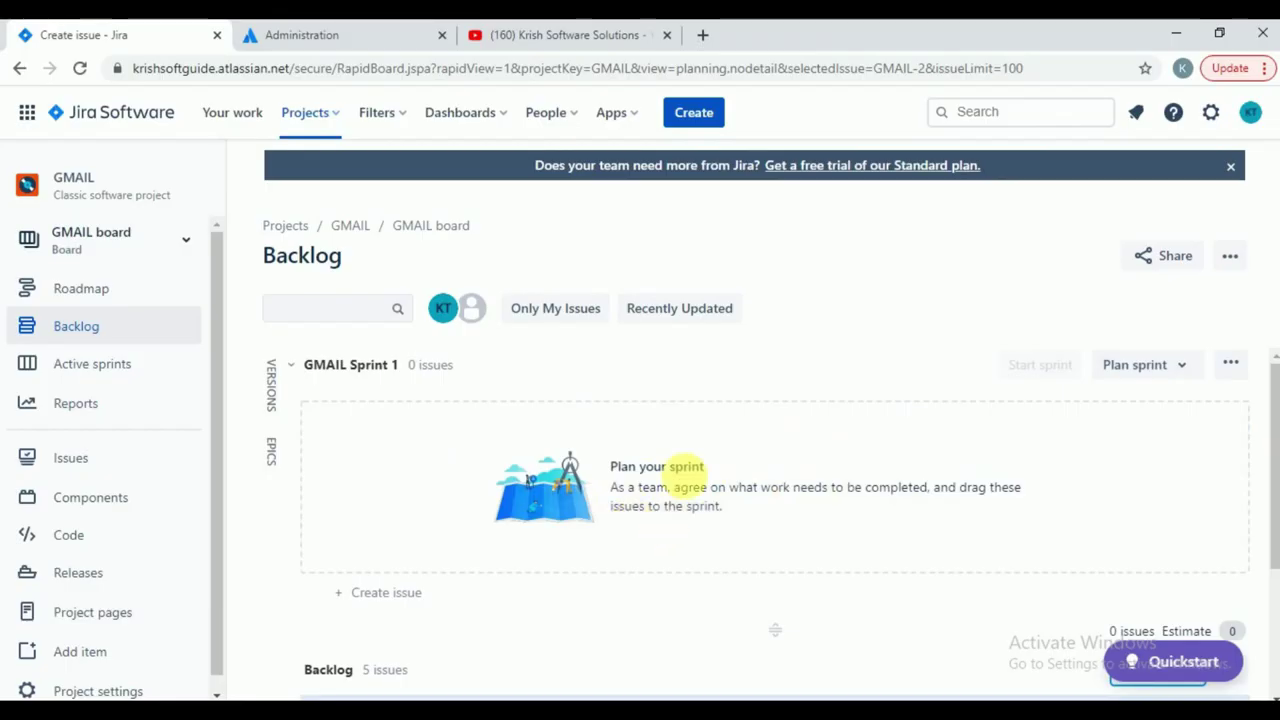
pyautogui.scroll(-2, 669, 506)
pyautogui.scroll(2, 670, 505)
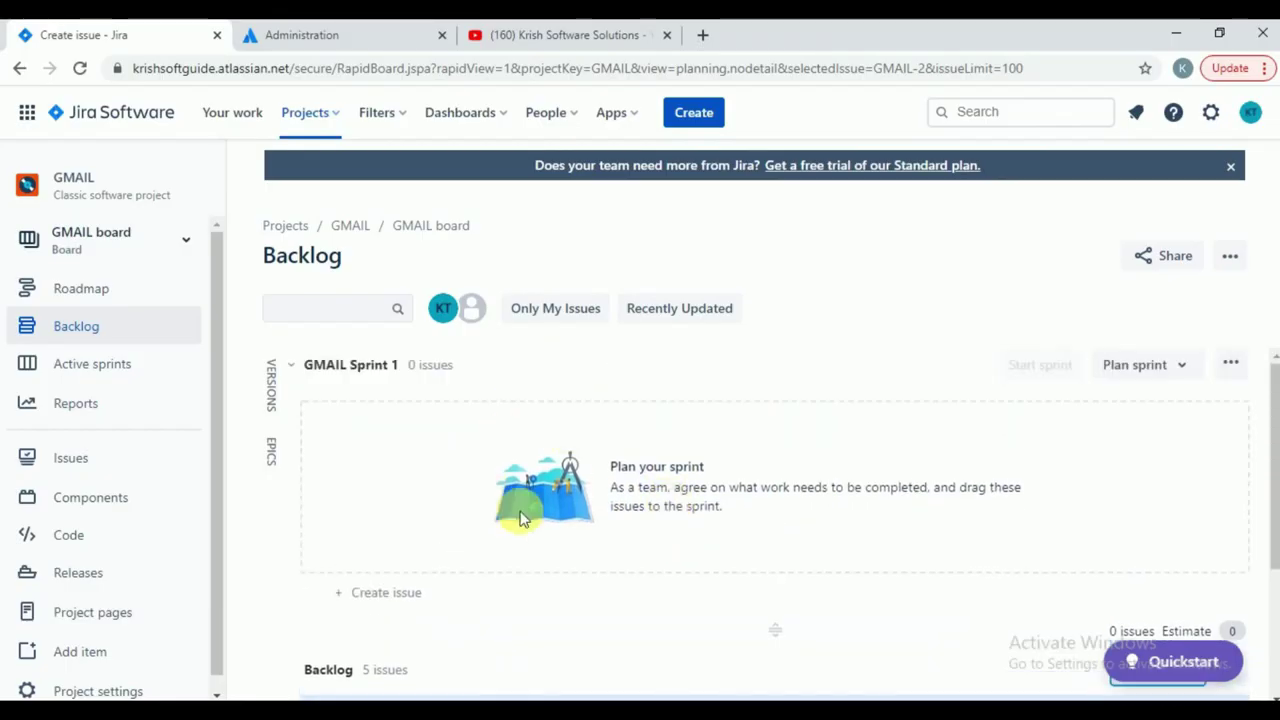
pyautogui.scroll(-2, 640, 505)
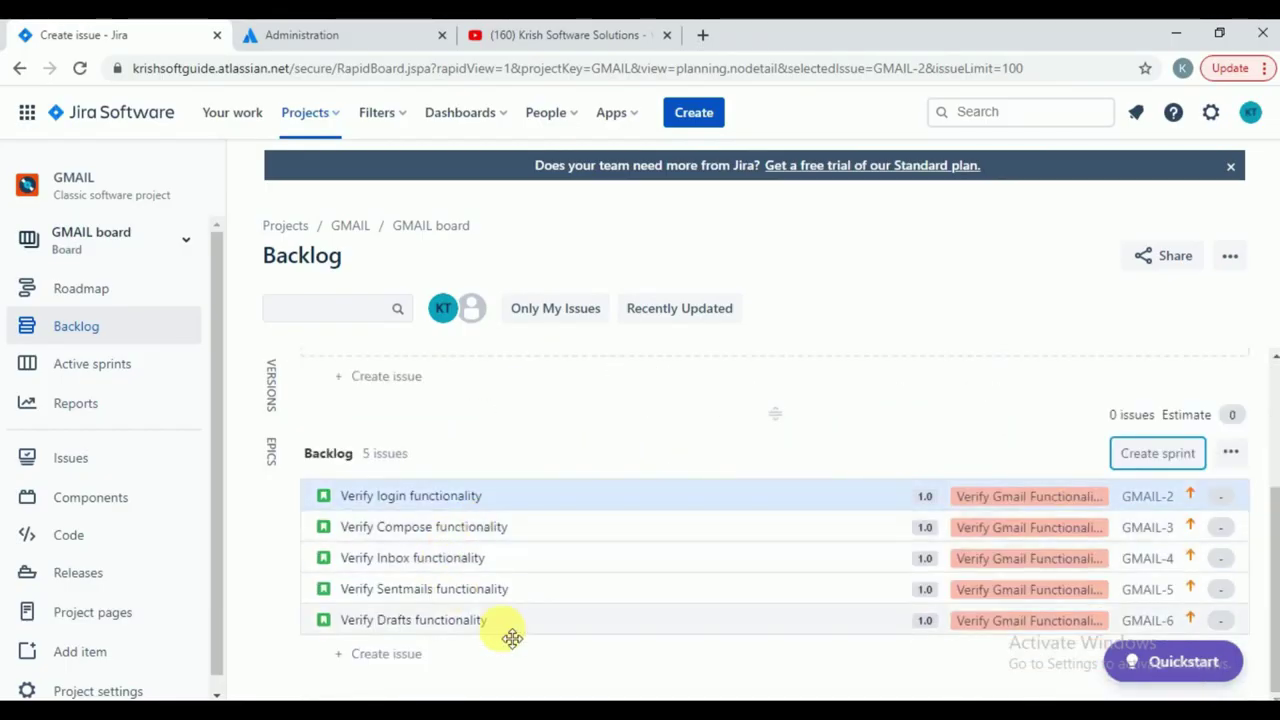
# - Check the sprint 1 stories in Excel and move "Verify login functionality" and "Verify Compose functionality" from the backlog into GMAIL Sprint 1
pyautogui.hotkey('alt', 'Tab')
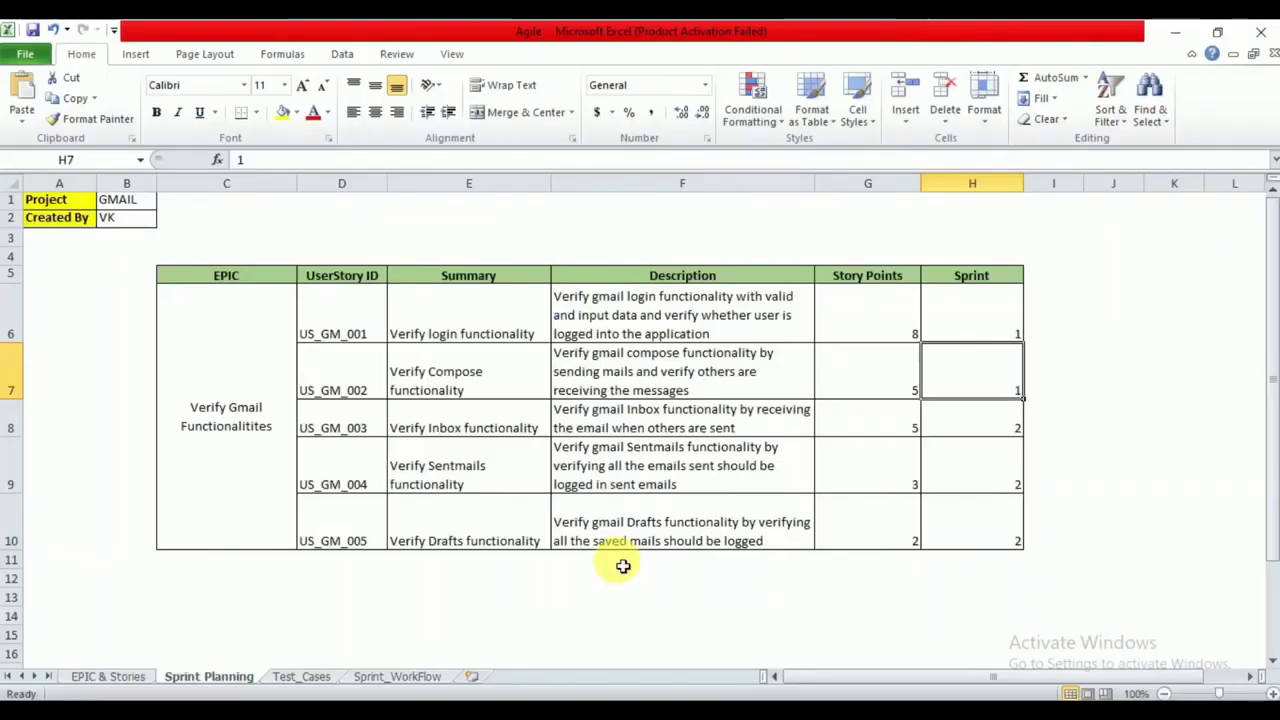
pyautogui.click(662, 306)
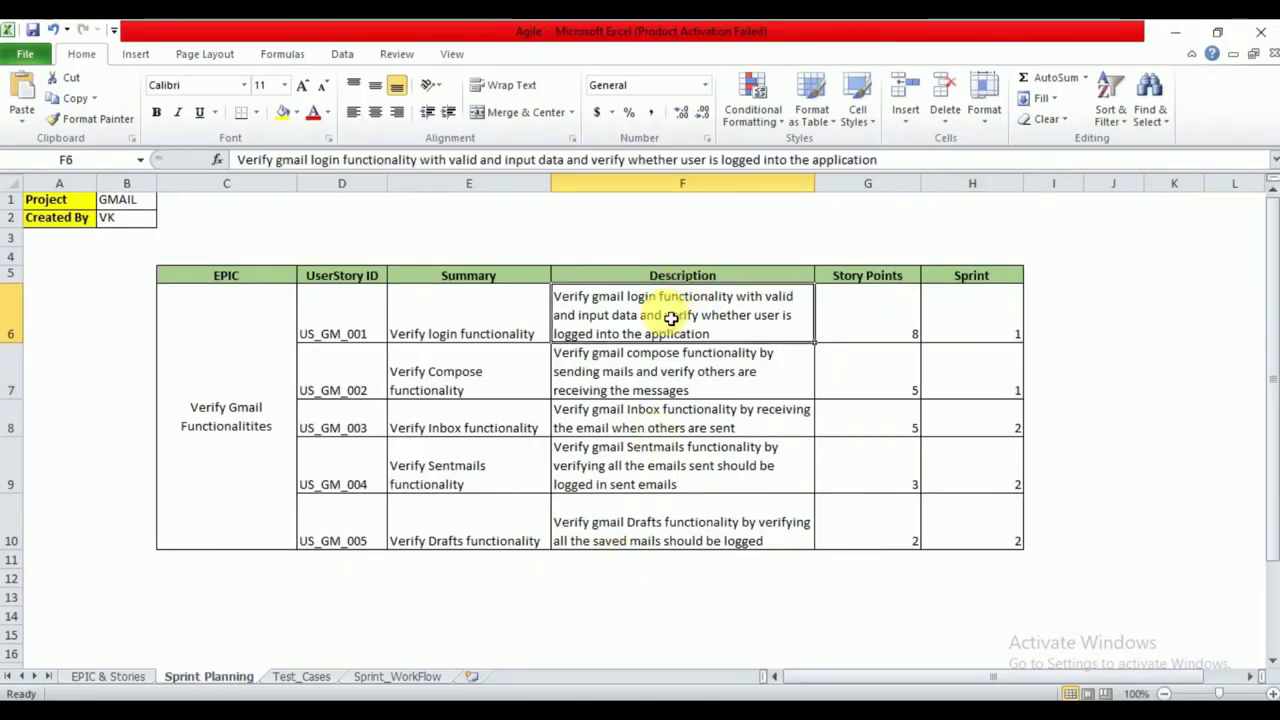
pyautogui.click(469, 334)
pyautogui.click(466, 392)
pyautogui.hotkey('alt', 'Tab')
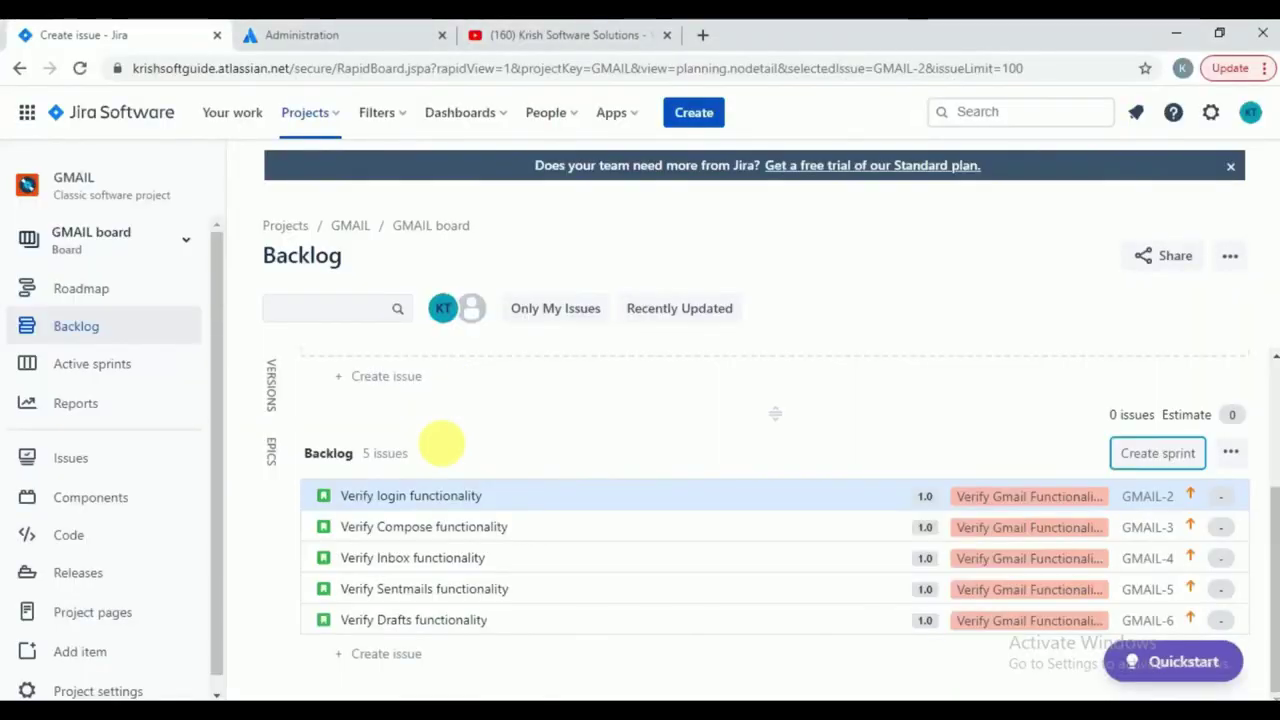
pyautogui.click(524, 508)
pyautogui.scroll(1, 557, 370)
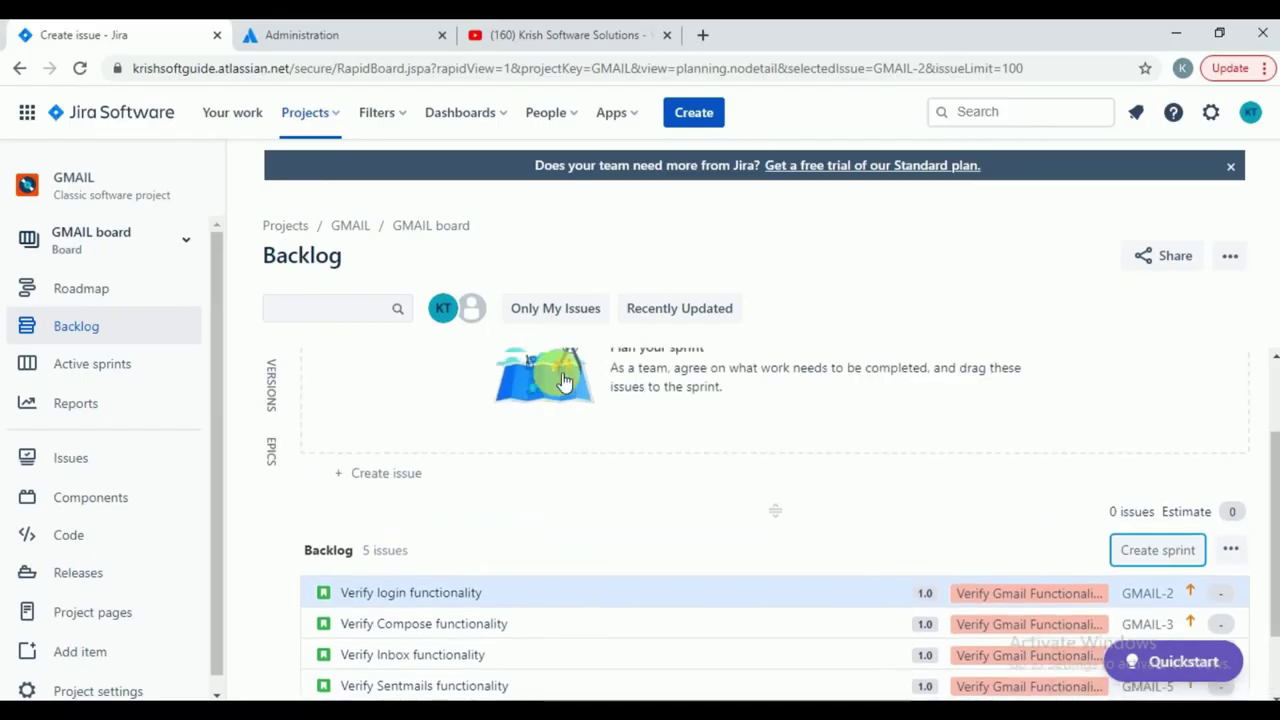
pyautogui.click(519, 606)
pyautogui.moveTo(519, 606); pyautogui.dragTo(523, 443)
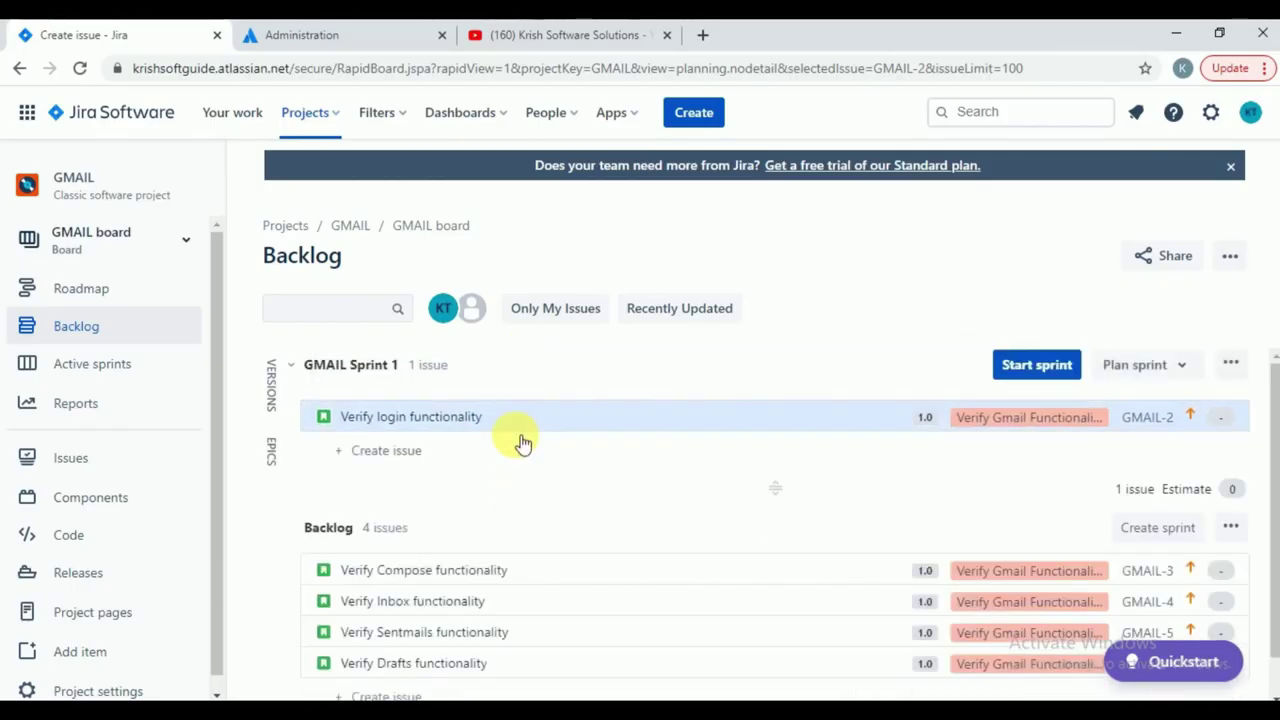
pyautogui.moveTo(479, 583); pyautogui.dragTo(484, 465)
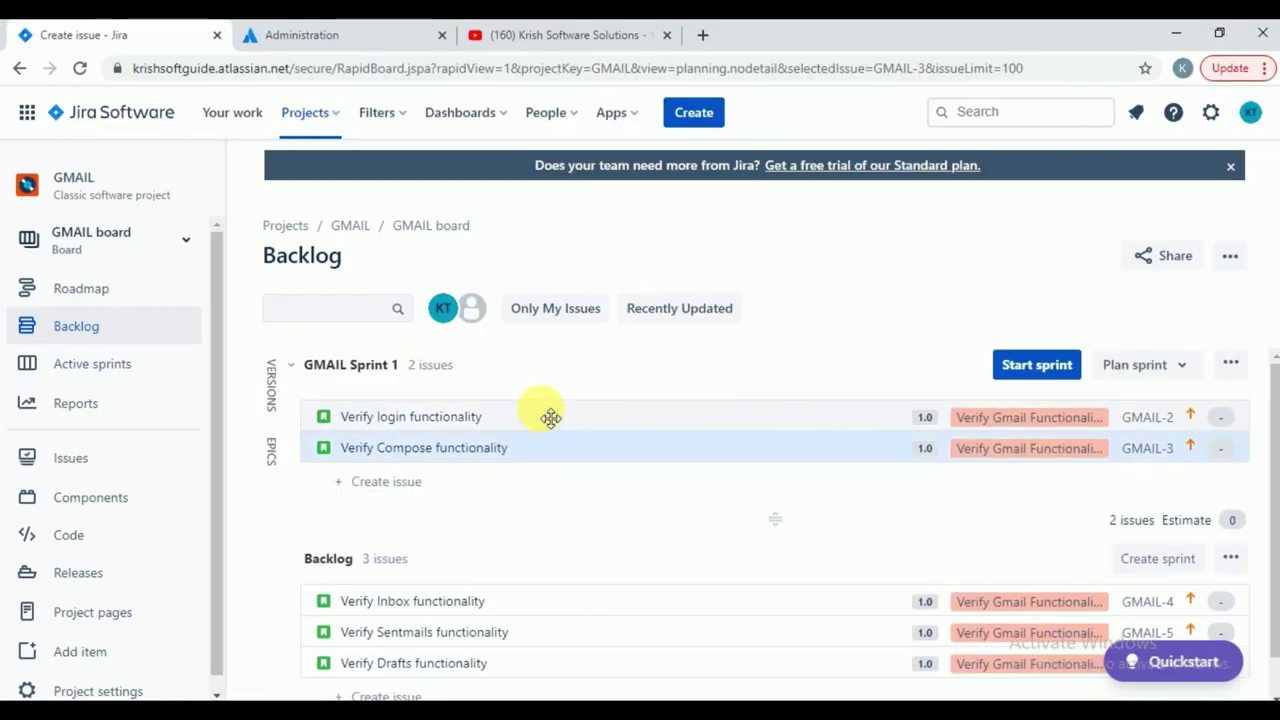
pyautogui.click(603, 452)
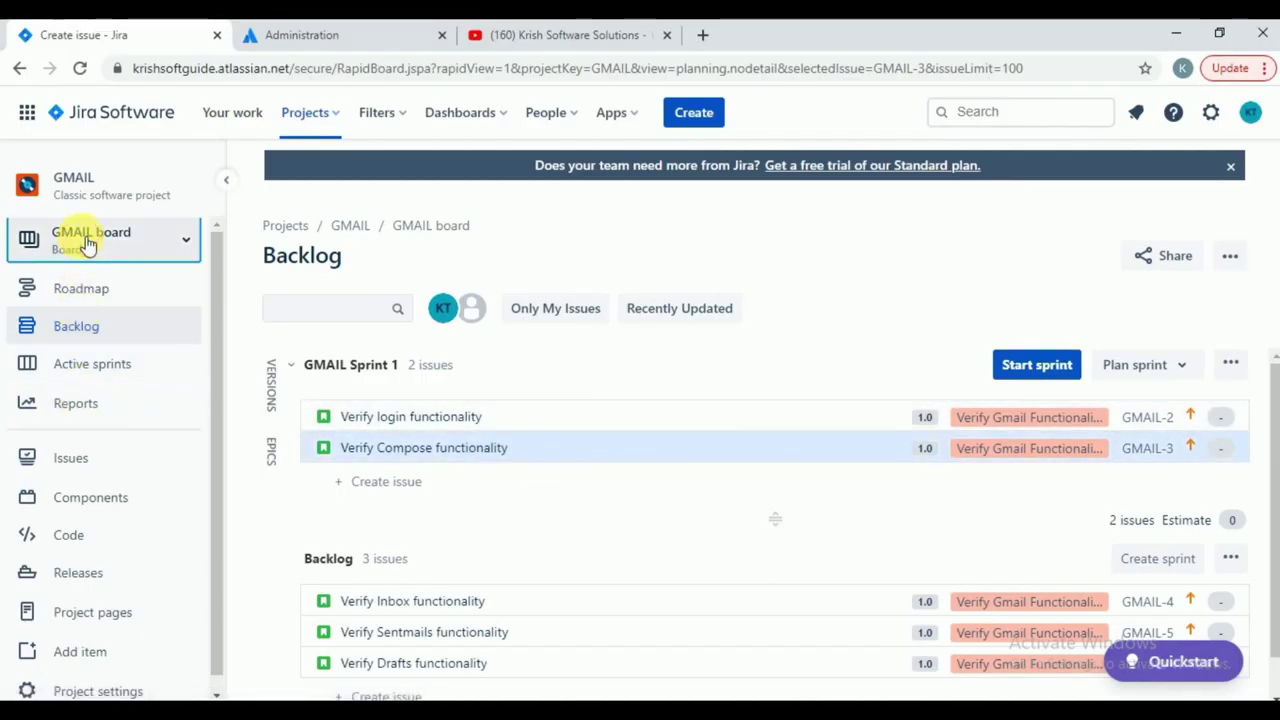
# - Look at the GMAIL board's active sprints and return to the backlog
pyautogui.click(88, 245)
pyautogui.click(87, 380)
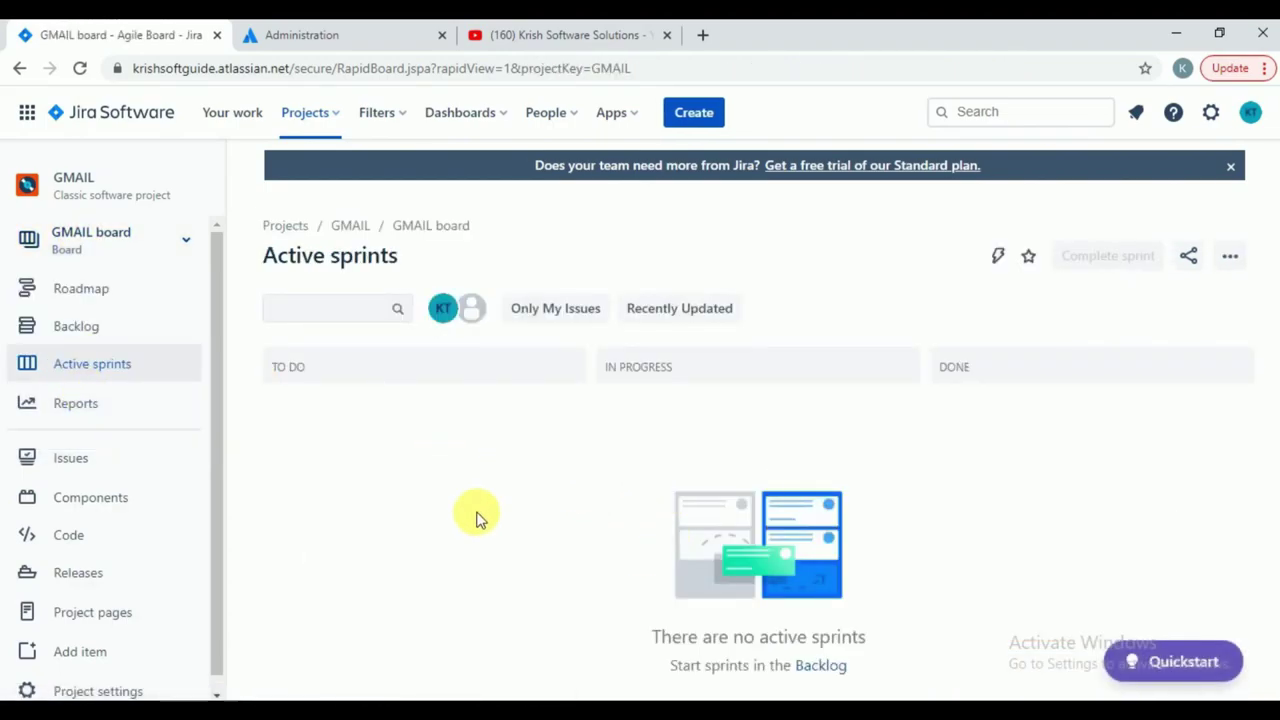
pyautogui.click(22, 74)
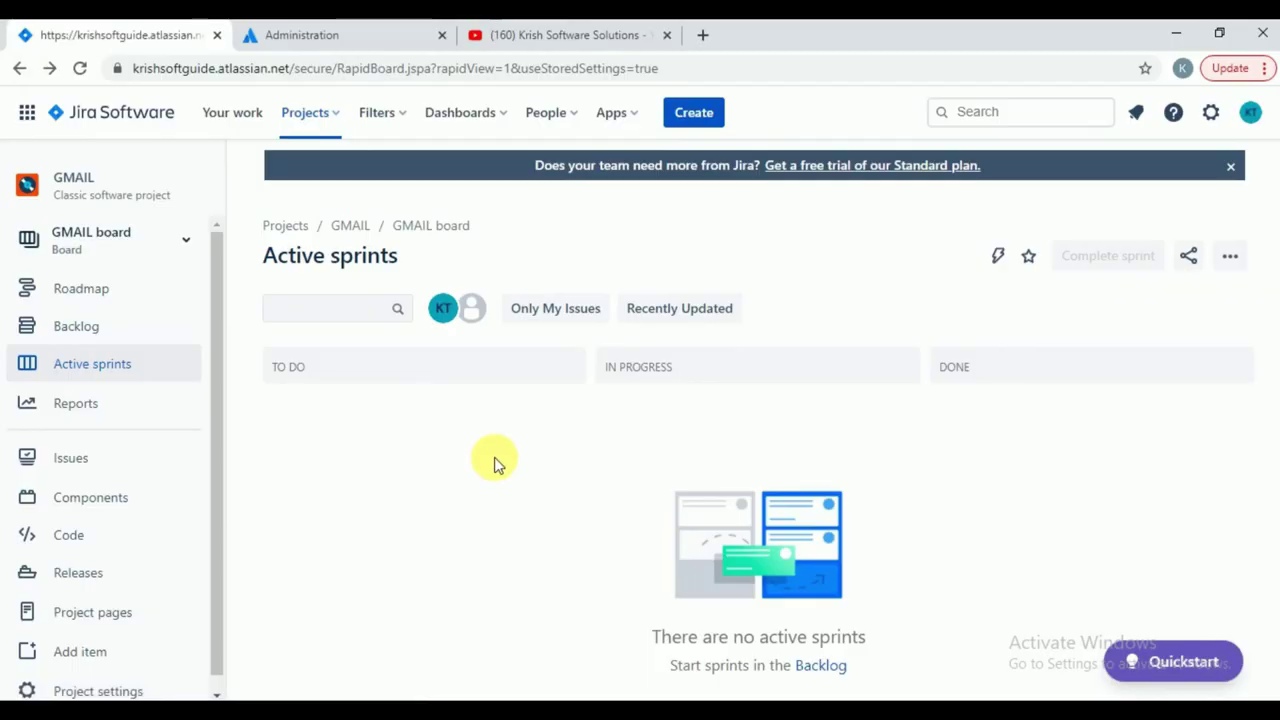
pyautogui.click(78, 333)
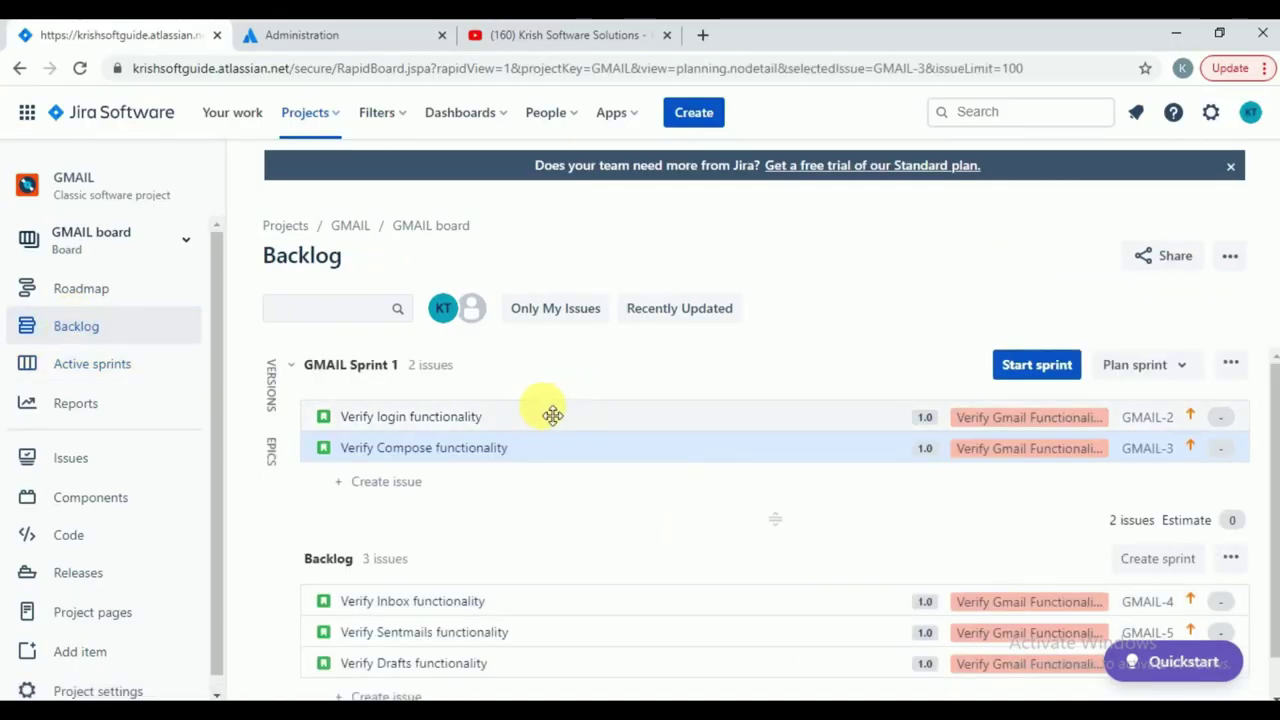
pyautogui.click(1036, 372)
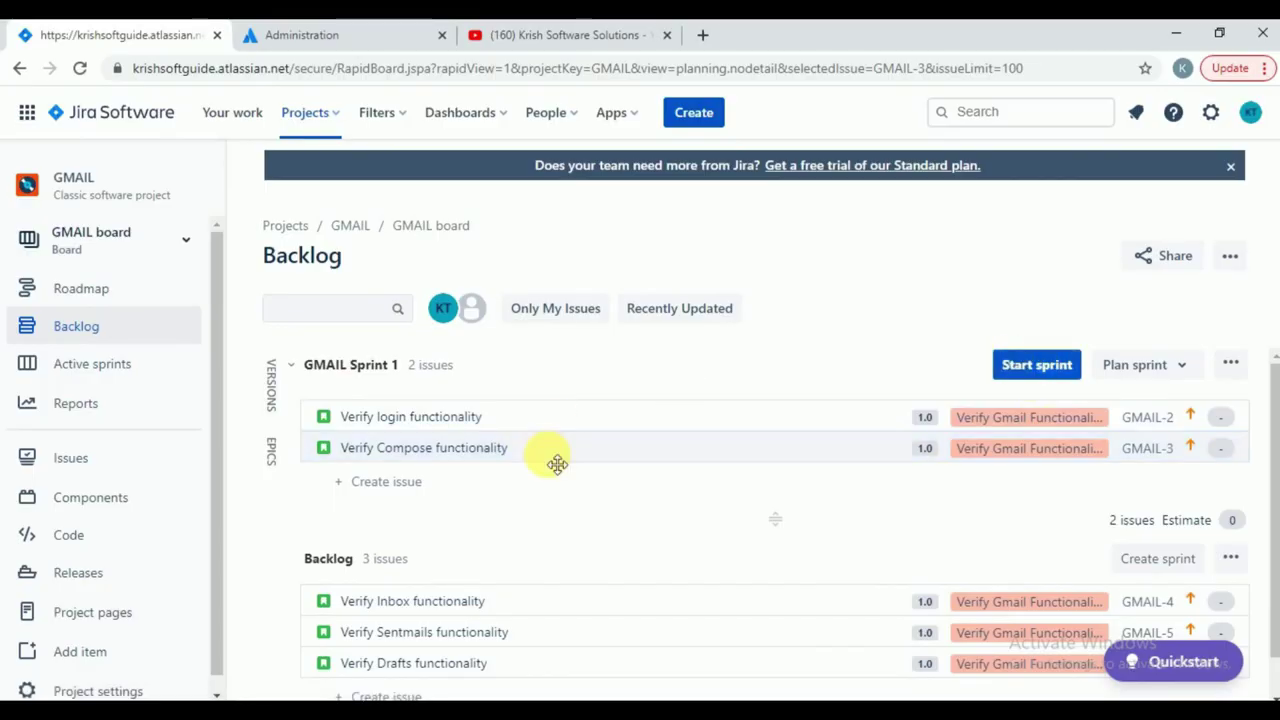
pyautogui.click(613, 440)
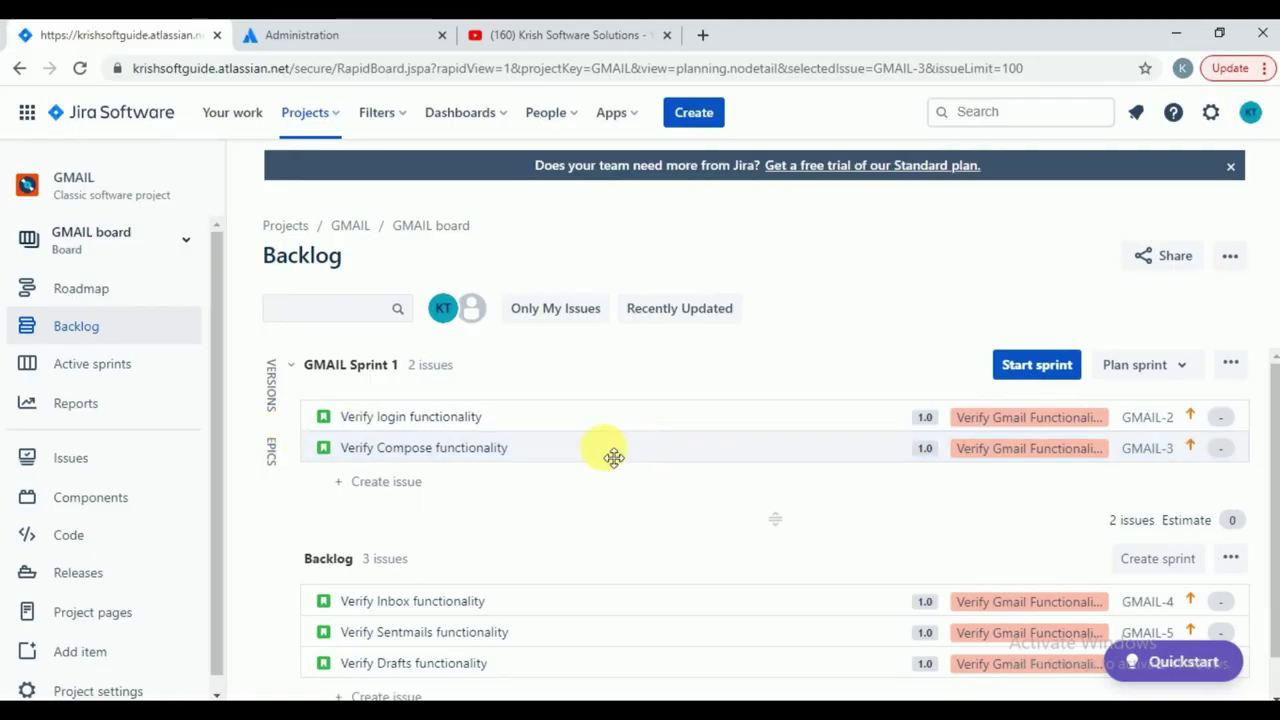
pyautogui.click(563, 459)
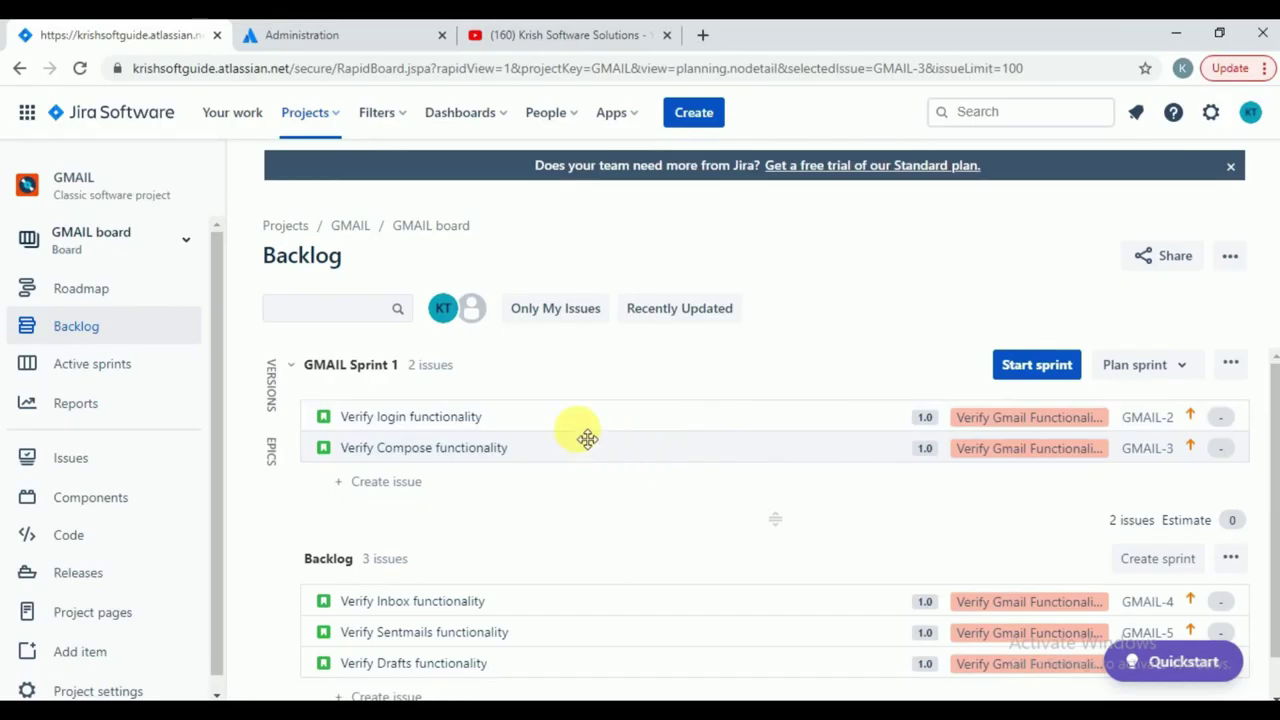
pyautogui.click(754, 457)
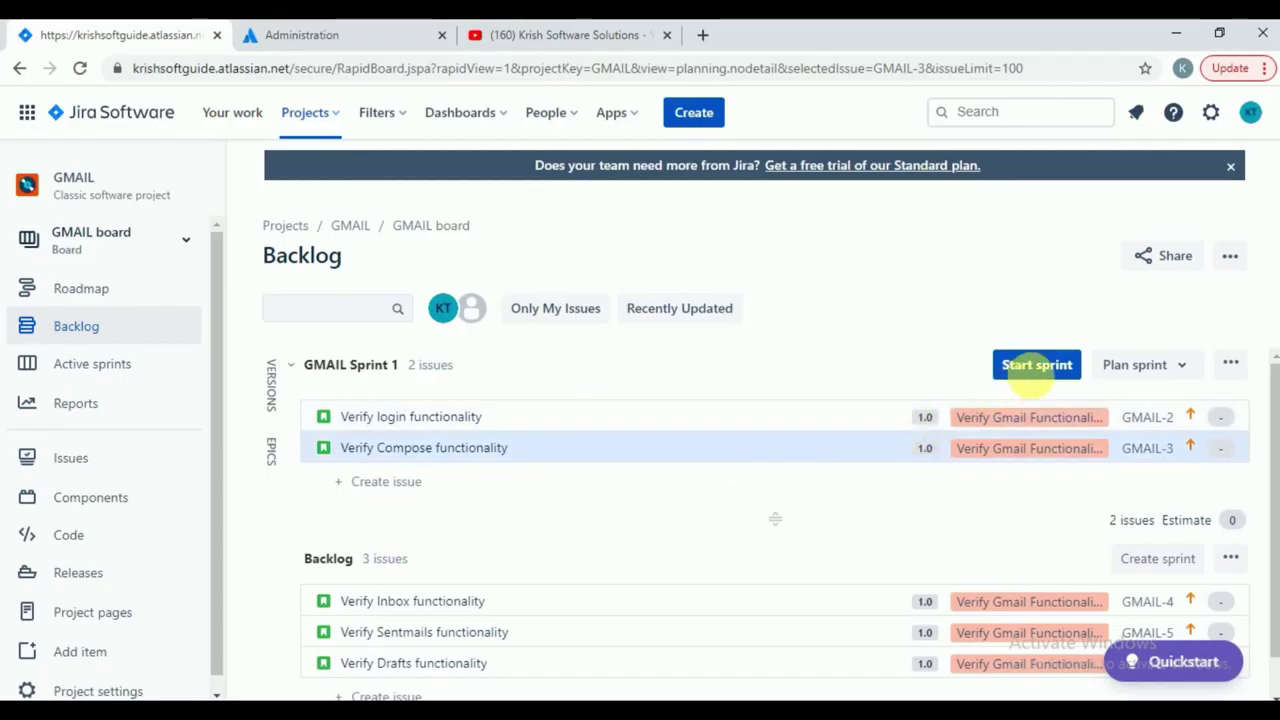
# - Start GMAIL Sprint 1 with a duration of 2 weeks and the sprint goal left blank
pyautogui.click(1037, 366)
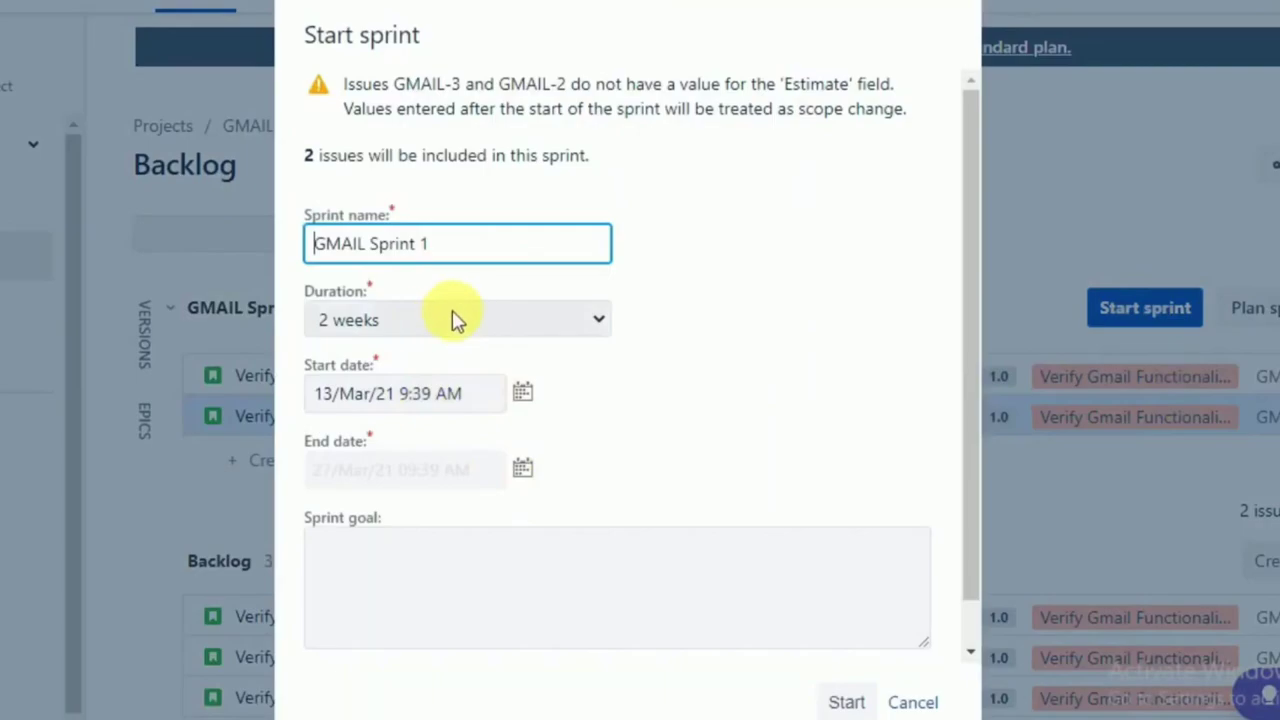
pyautogui.click(466, 330)
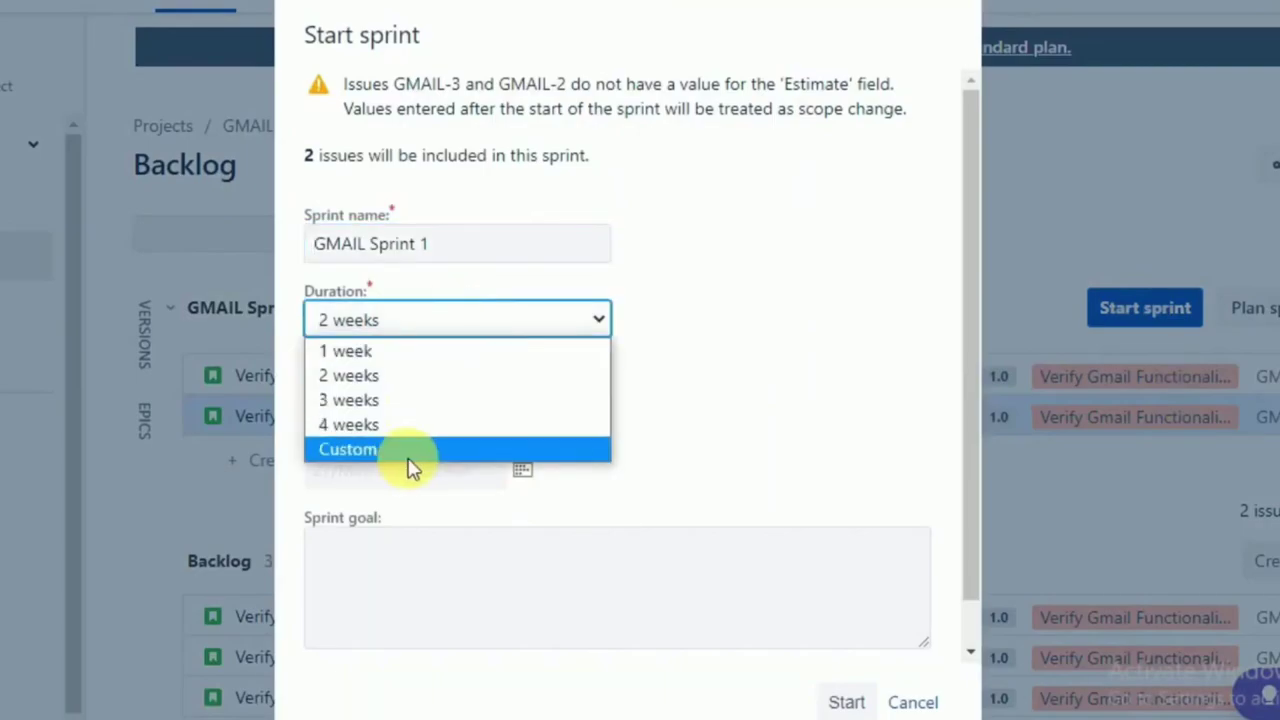
pyautogui.click(448, 377)
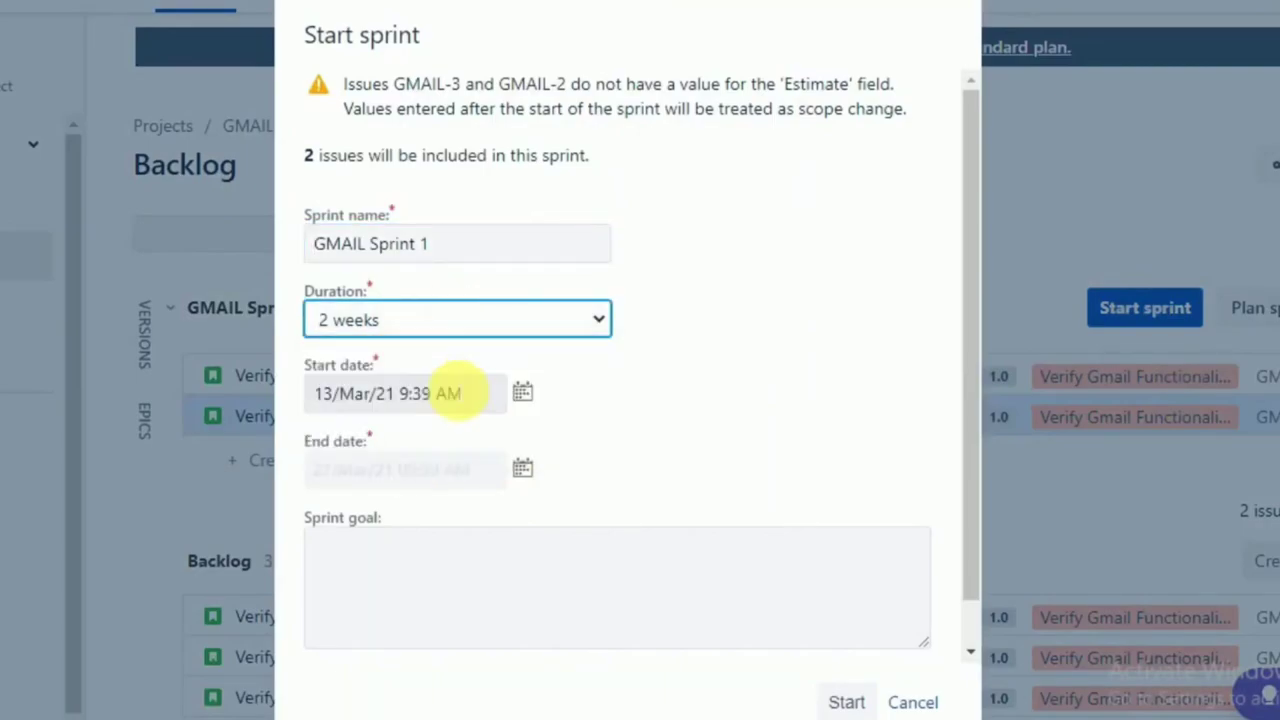
pyautogui.scroll(-1, 646, 400)
pyautogui.scroll(1, 643, 400)
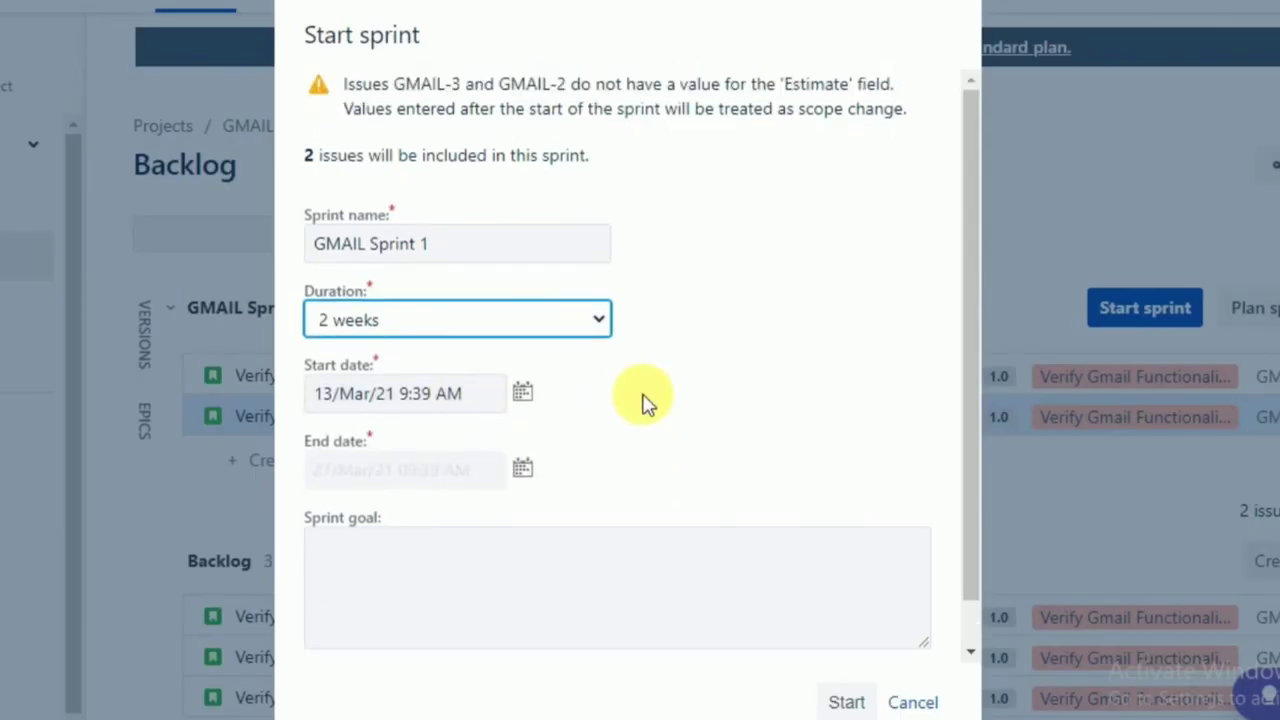
pyautogui.scroll(-1, 520, 360)
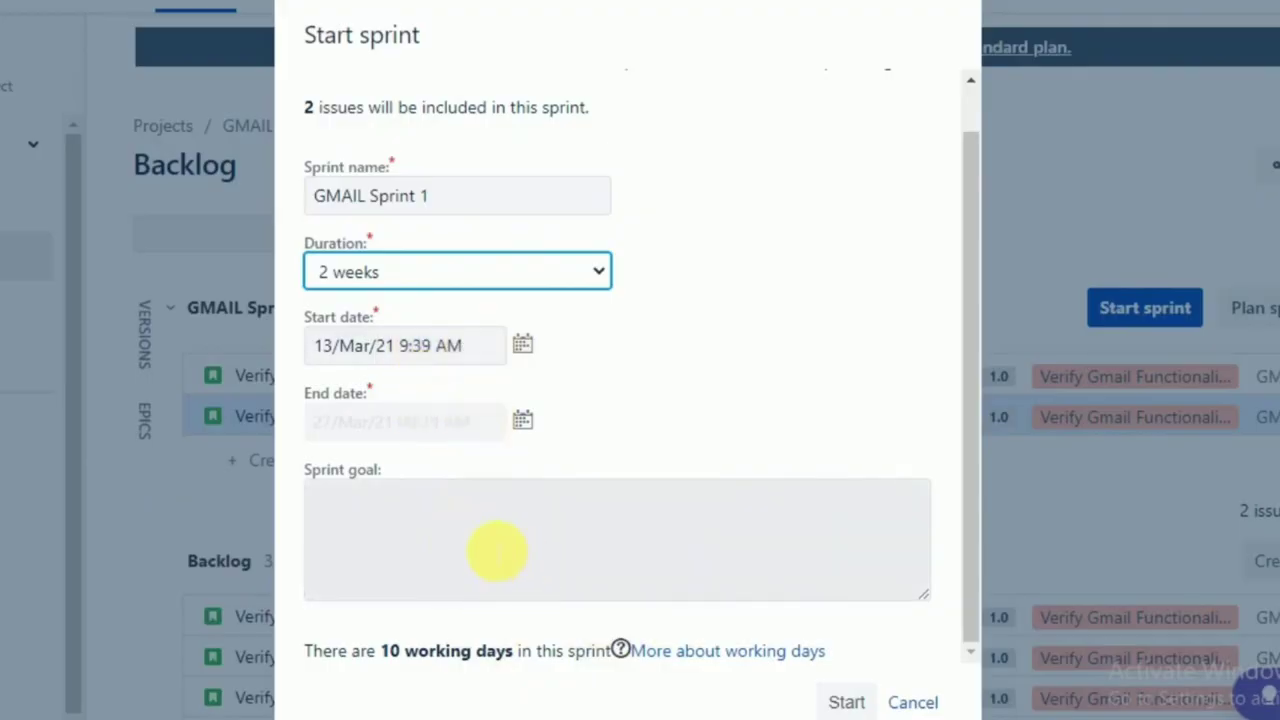
pyautogui.click(497, 550)
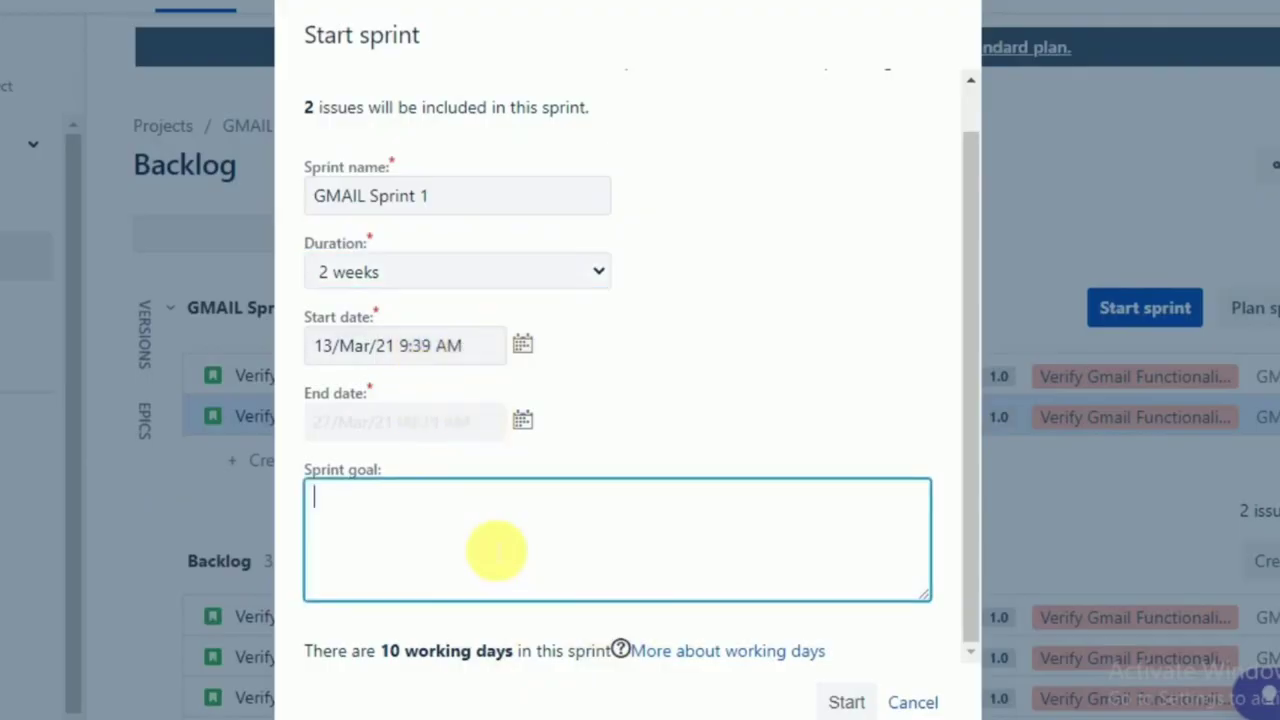
pyautogui.click(846, 703)
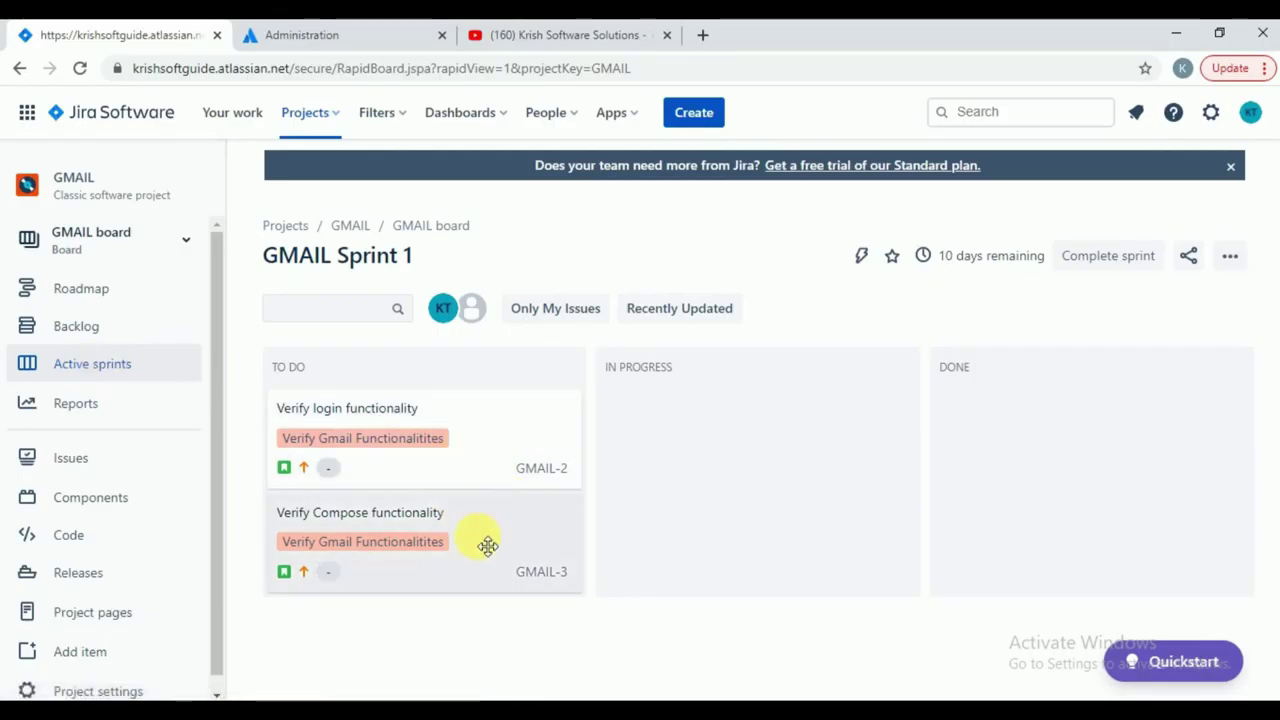
# - Switch to the JIRA Tasks notes in Notepad and highlight "add the user stories into it" on the sprint line
pyautogui.click(346, 702)
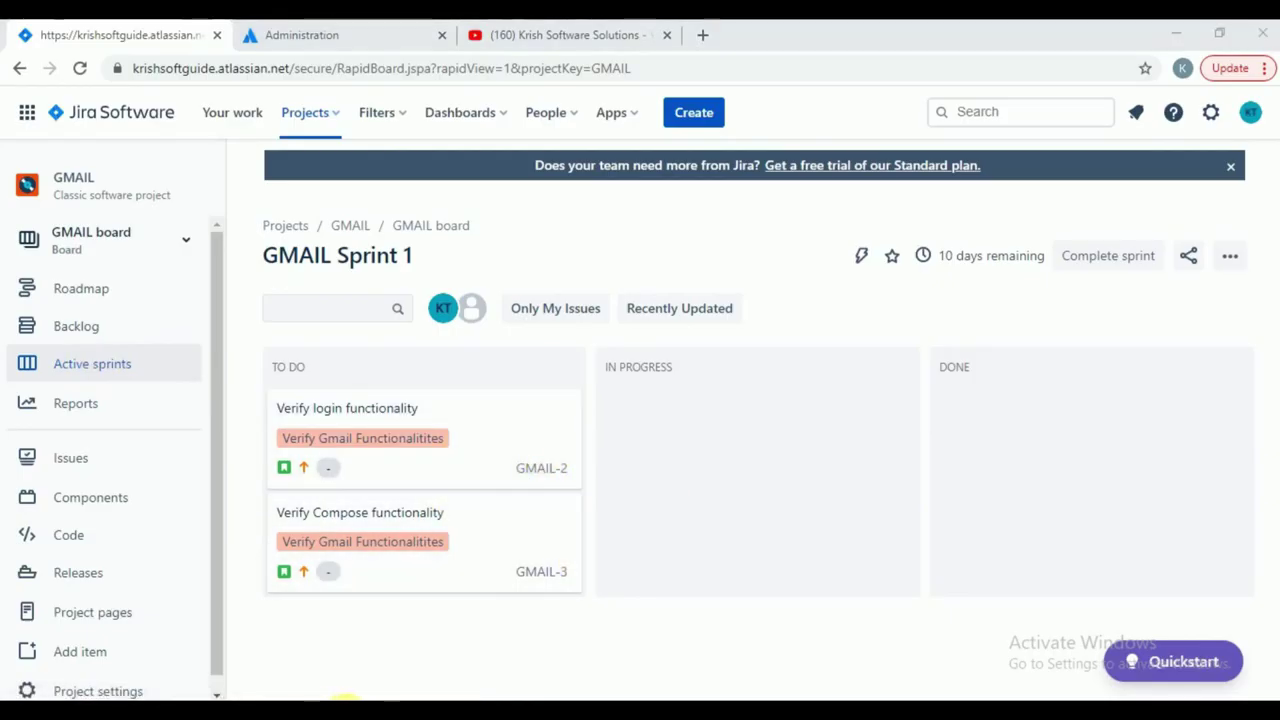
pyautogui.click(161, 645)
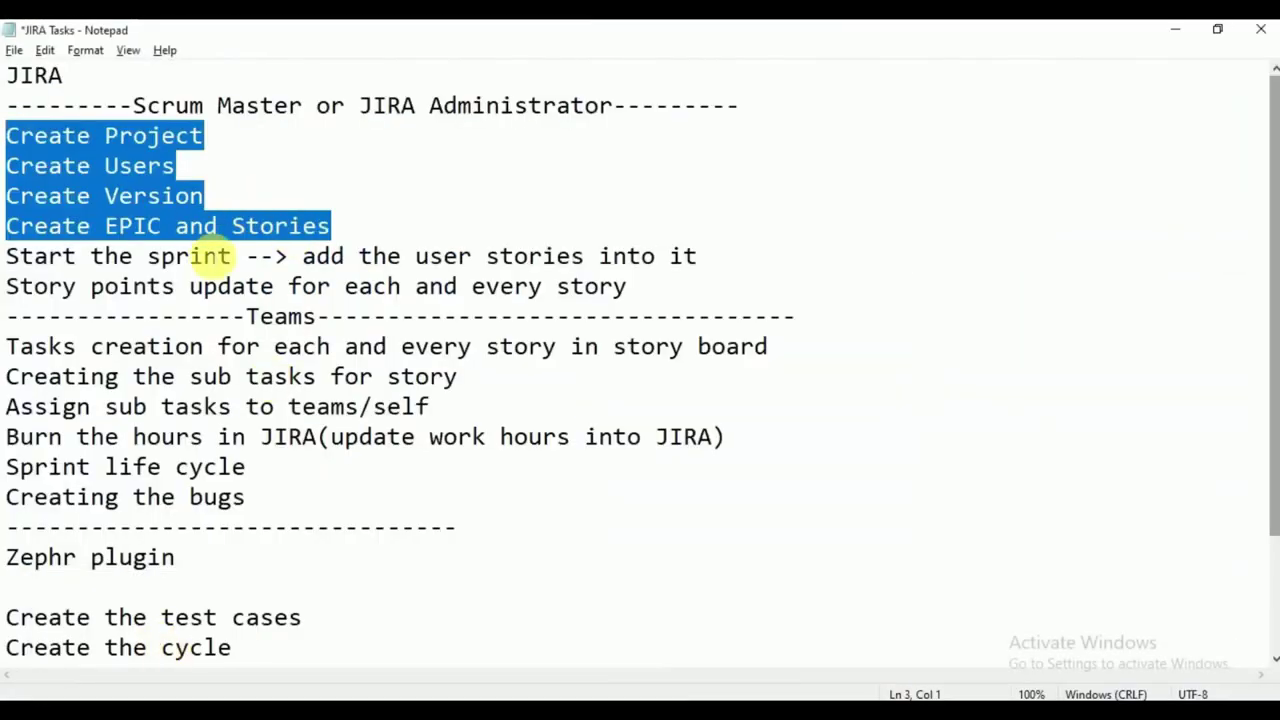
pyautogui.moveTo(304, 256); pyautogui.dragTo(695, 258)
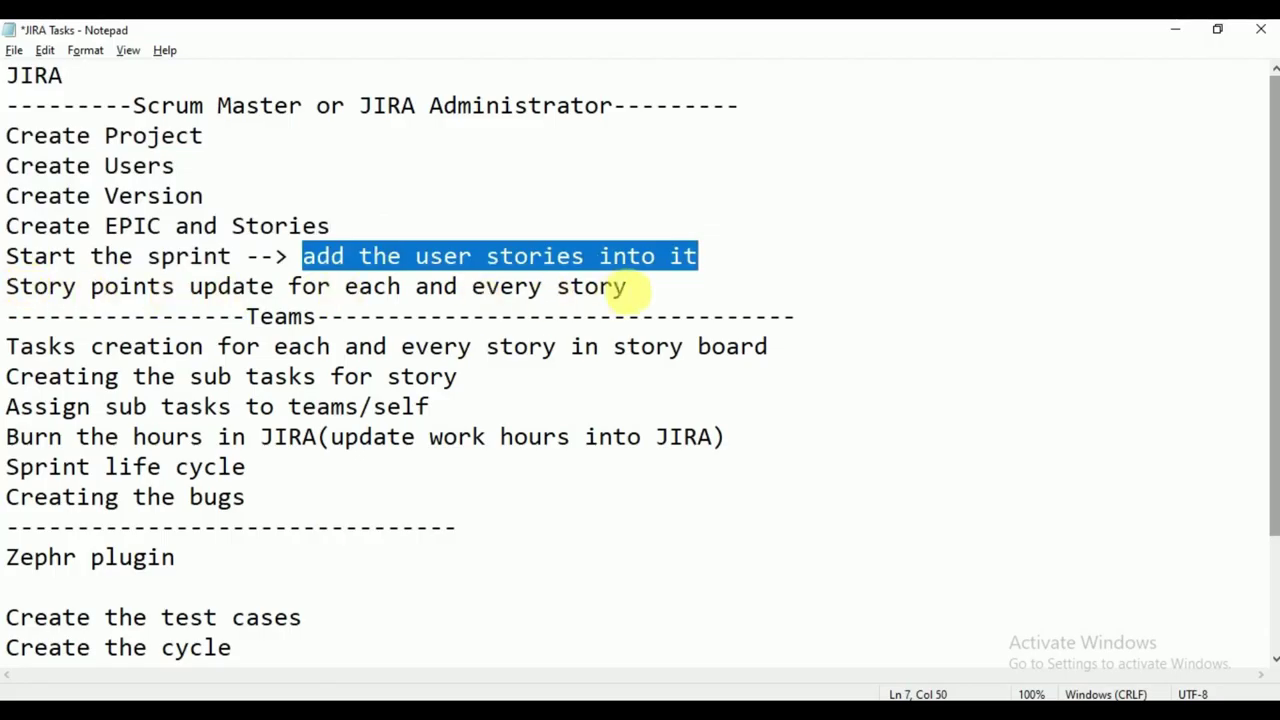
# - Check the login story's points in the Excel sprint plan and set Story Points of "Verify login functionality" to 8 in Jira
pyautogui.hotkey('alt', 'Tab')
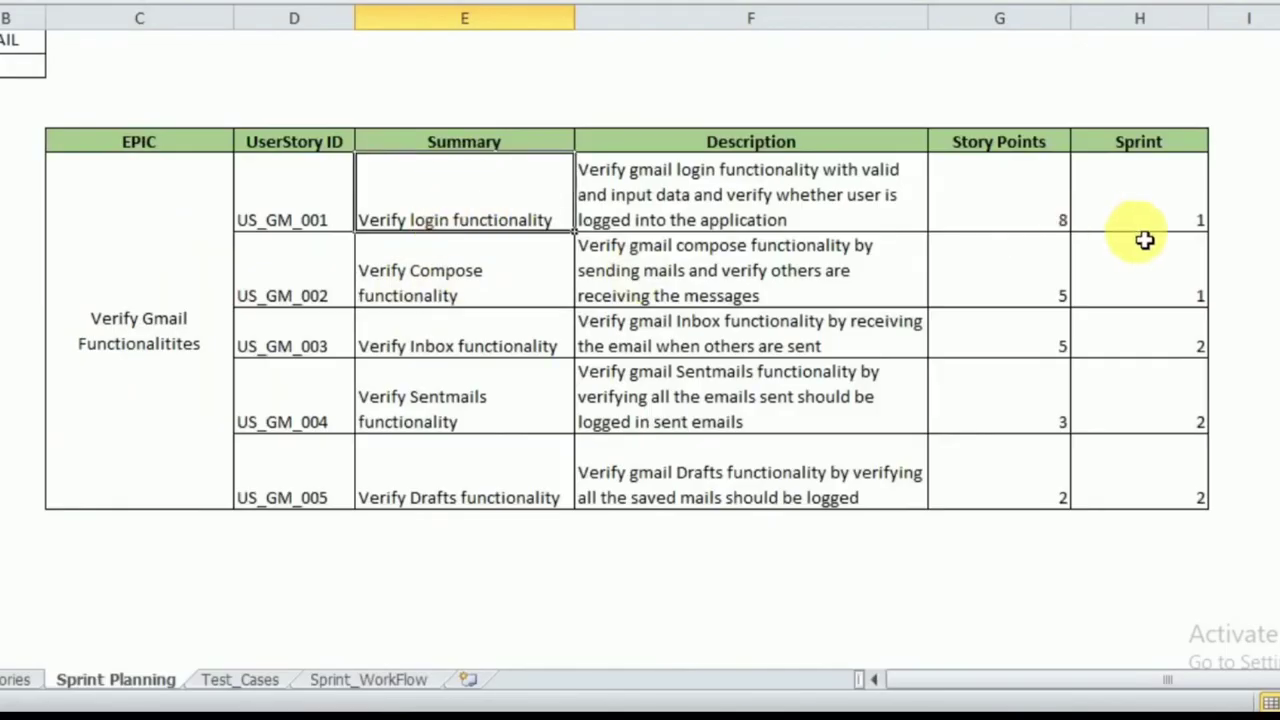
pyautogui.click(1033, 209)
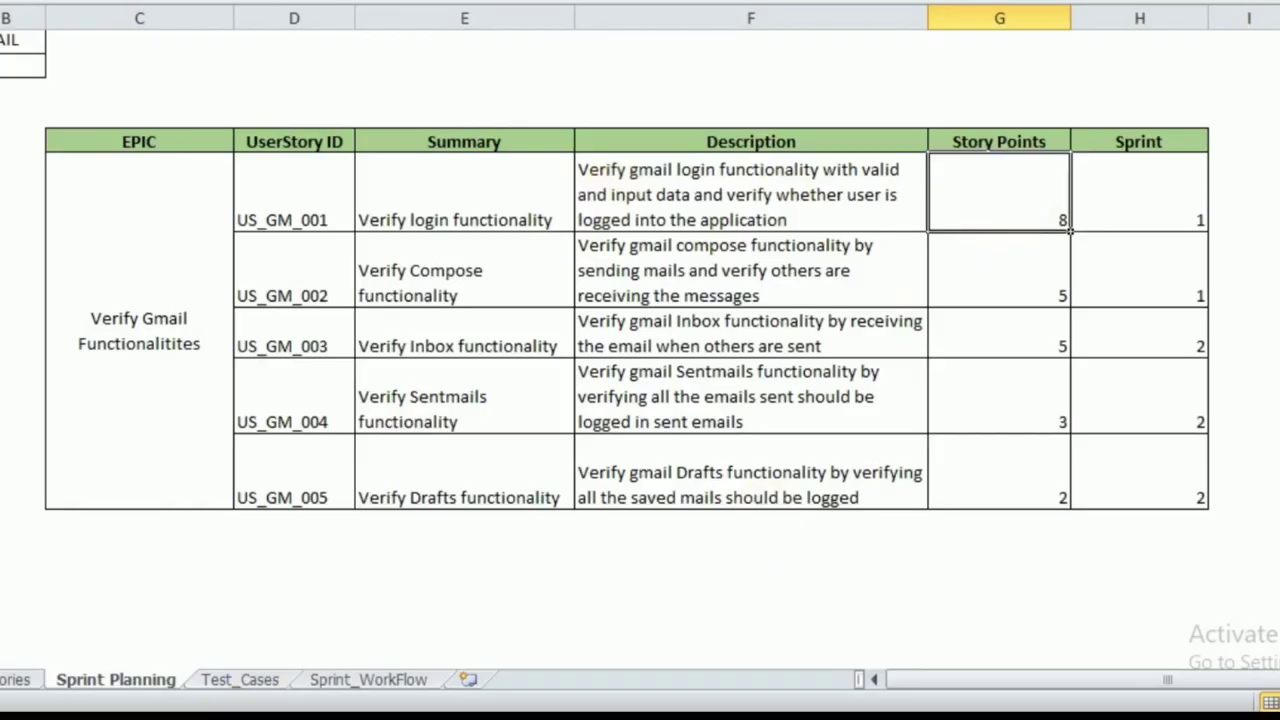
pyautogui.click(820, 650)
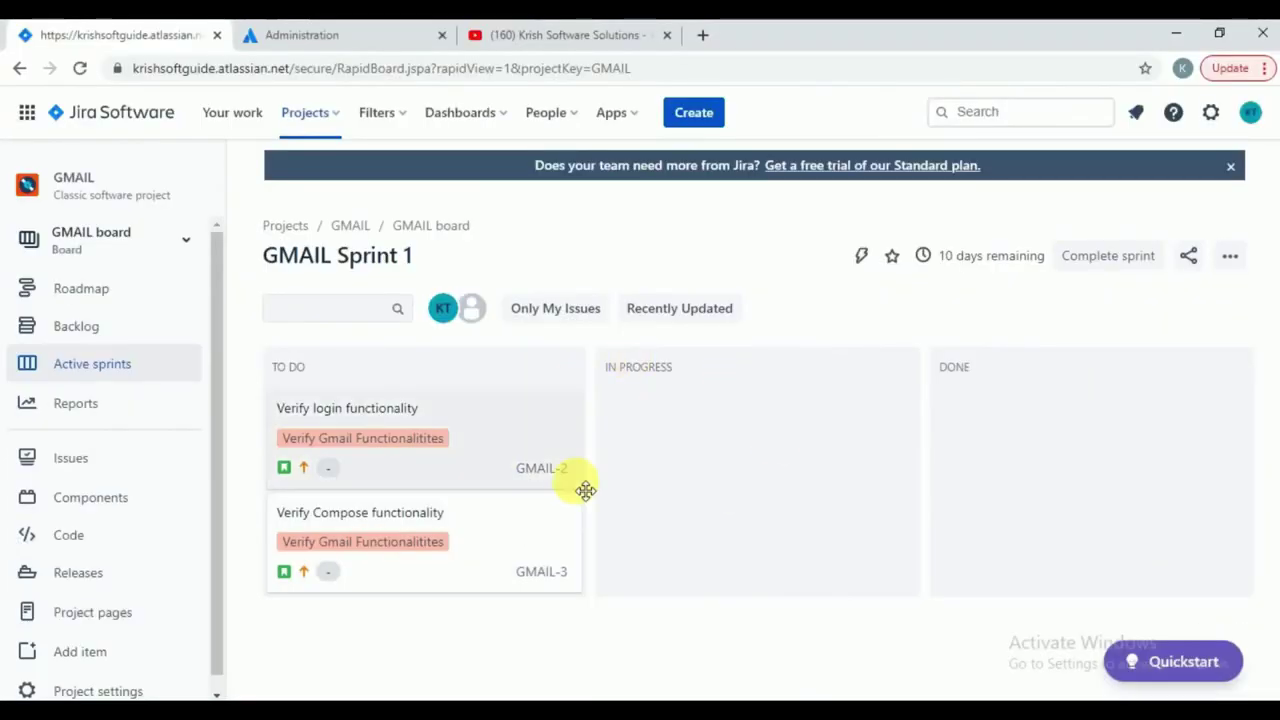
pyautogui.click(500, 447)
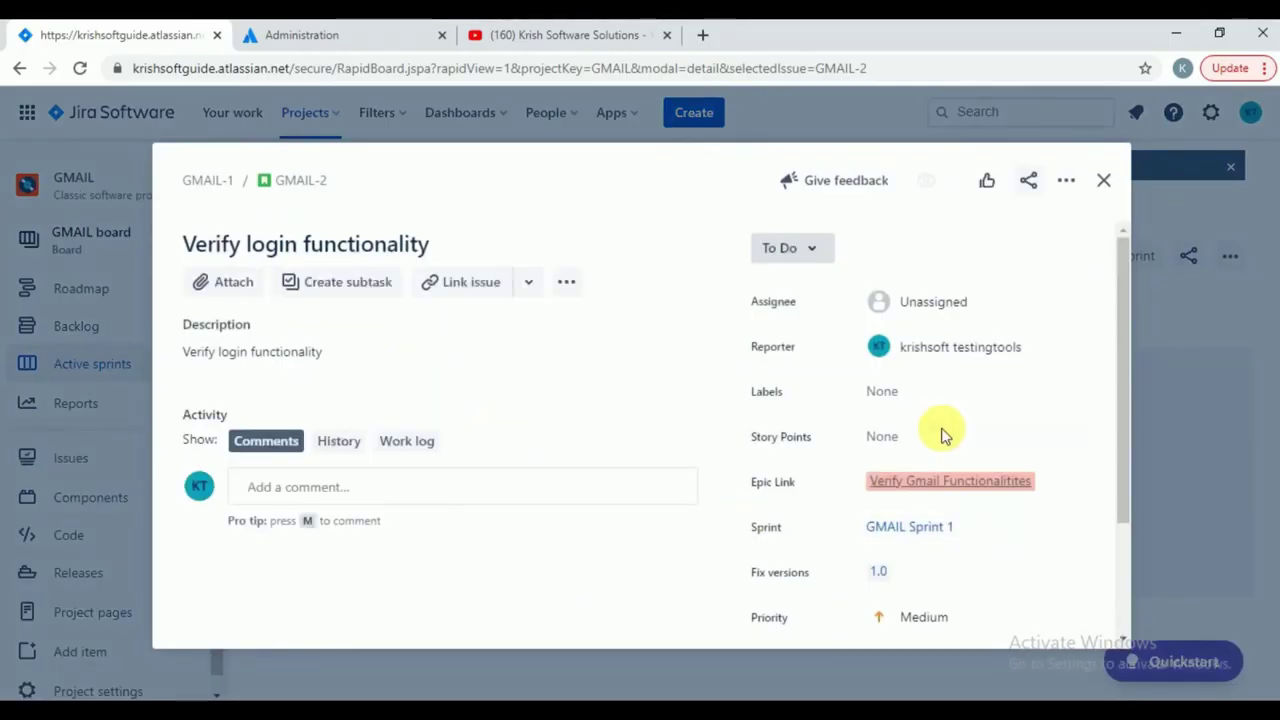
pyautogui.click(1104, 188)
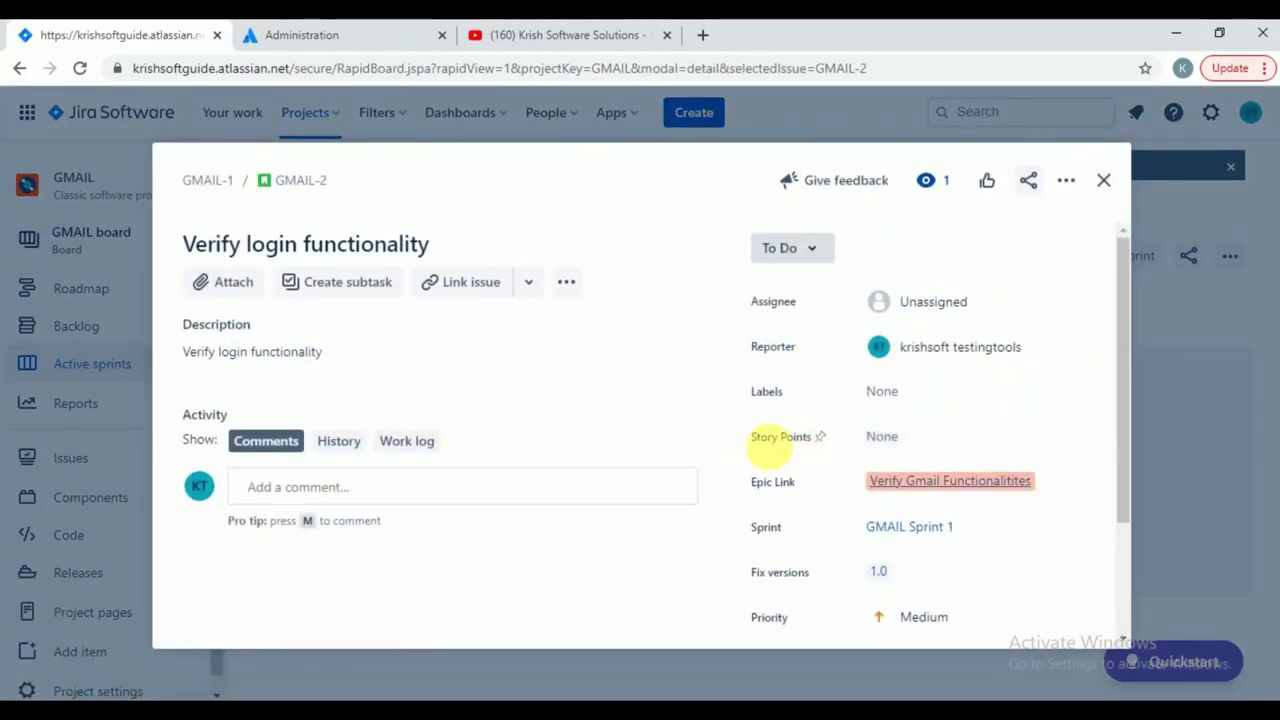
pyautogui.click(915, 438)
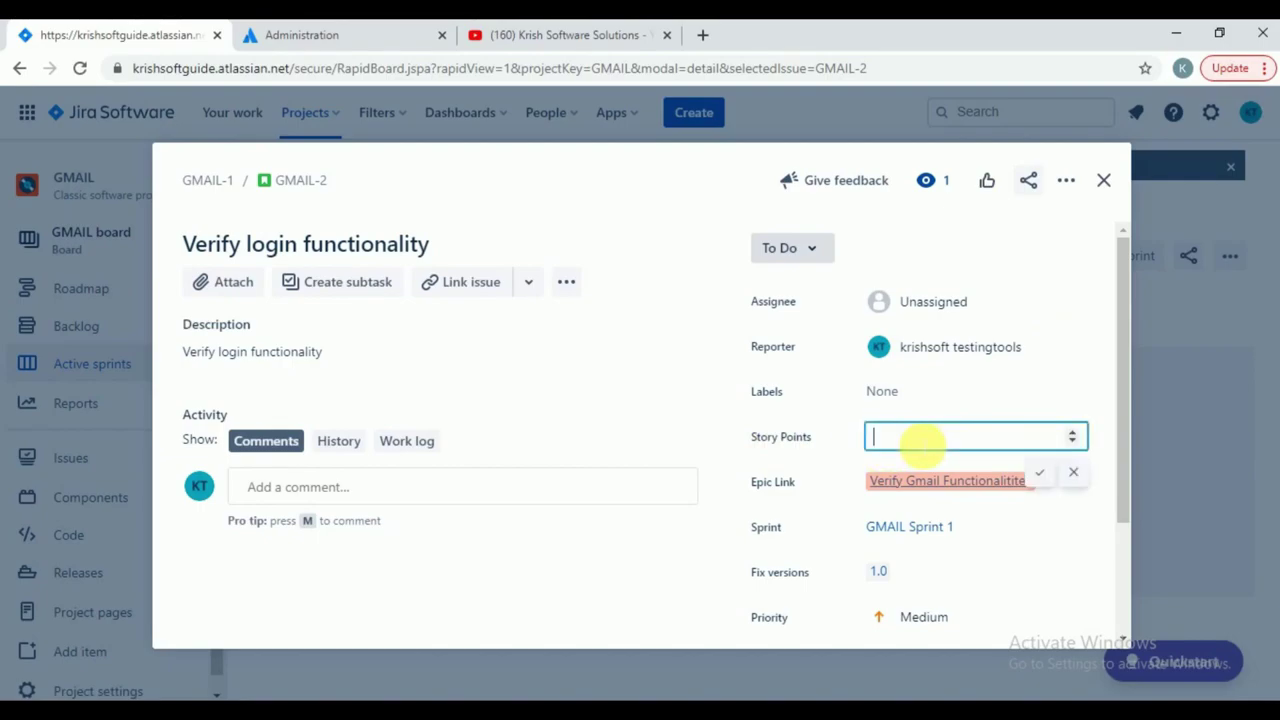
pyautogui.write('8')
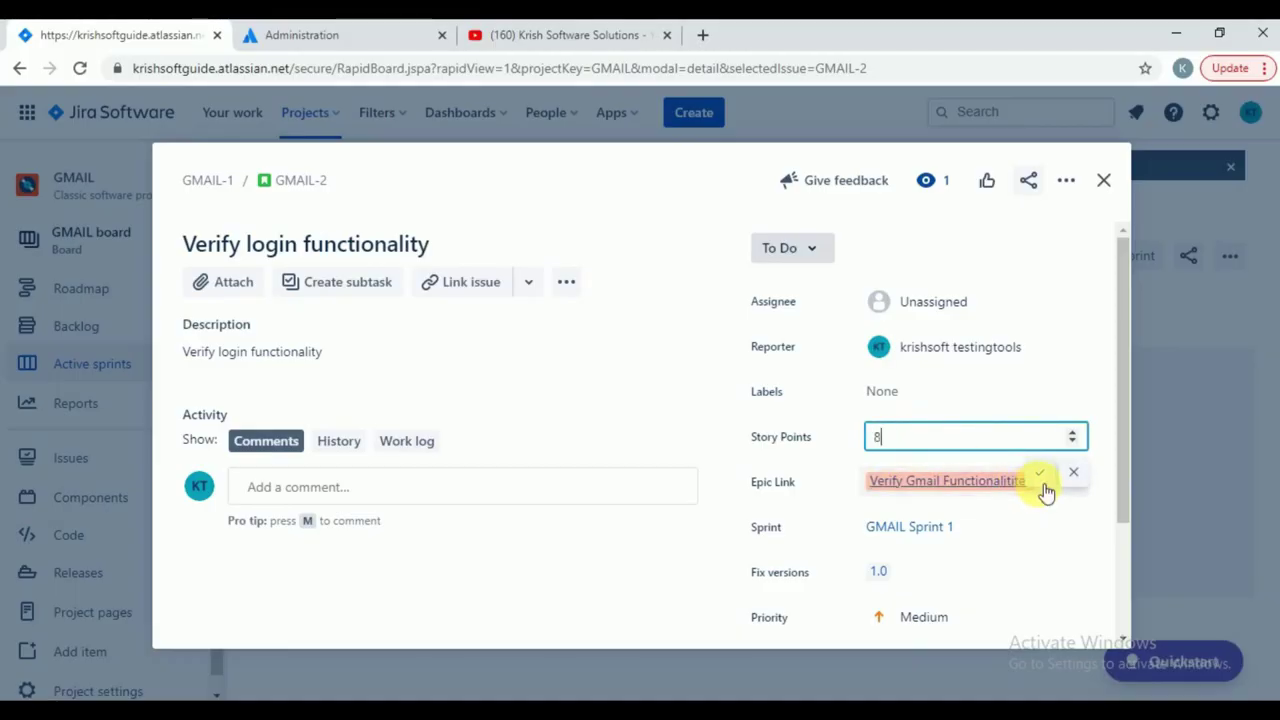
pyautogui.click(1041, 475)
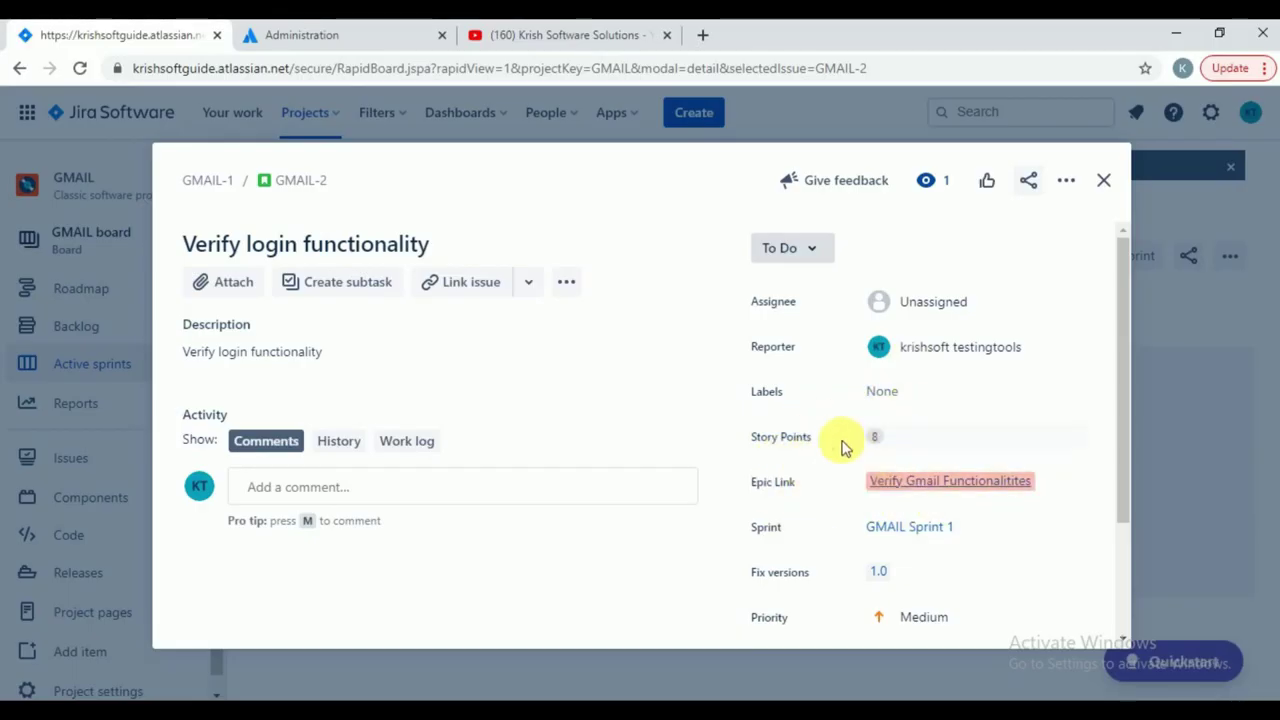
# - Check the Compose story's points in Excel and set Story Points of "Verify Compose functionality" to 5 in Jira
pyautogui.click(385, 625)
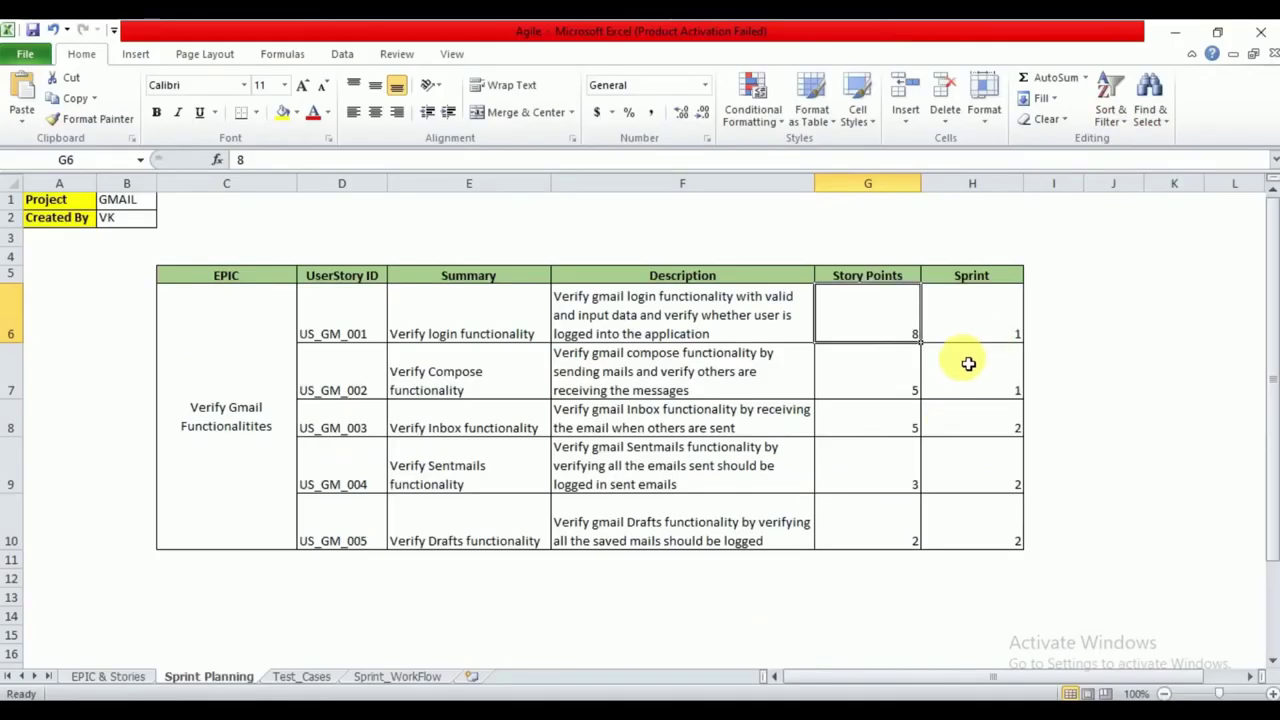
pyautogui.click(890, 393)
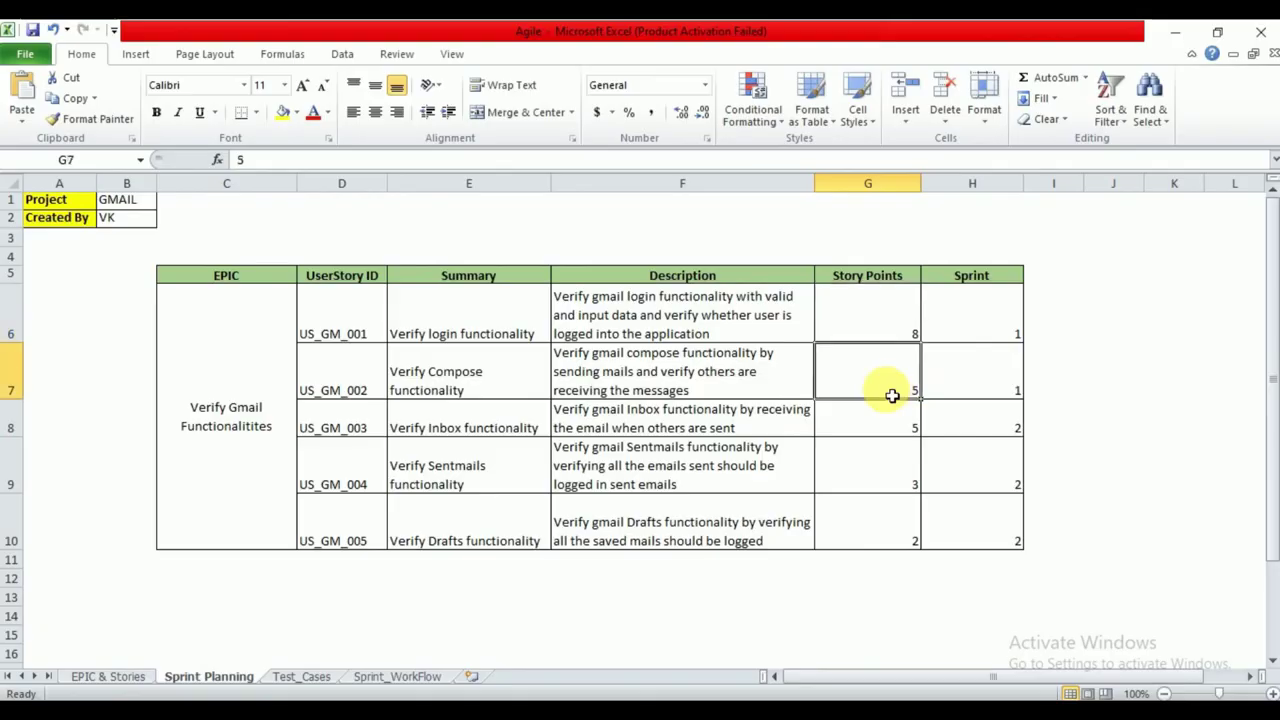
pyautogui.moveTo(405, 712)
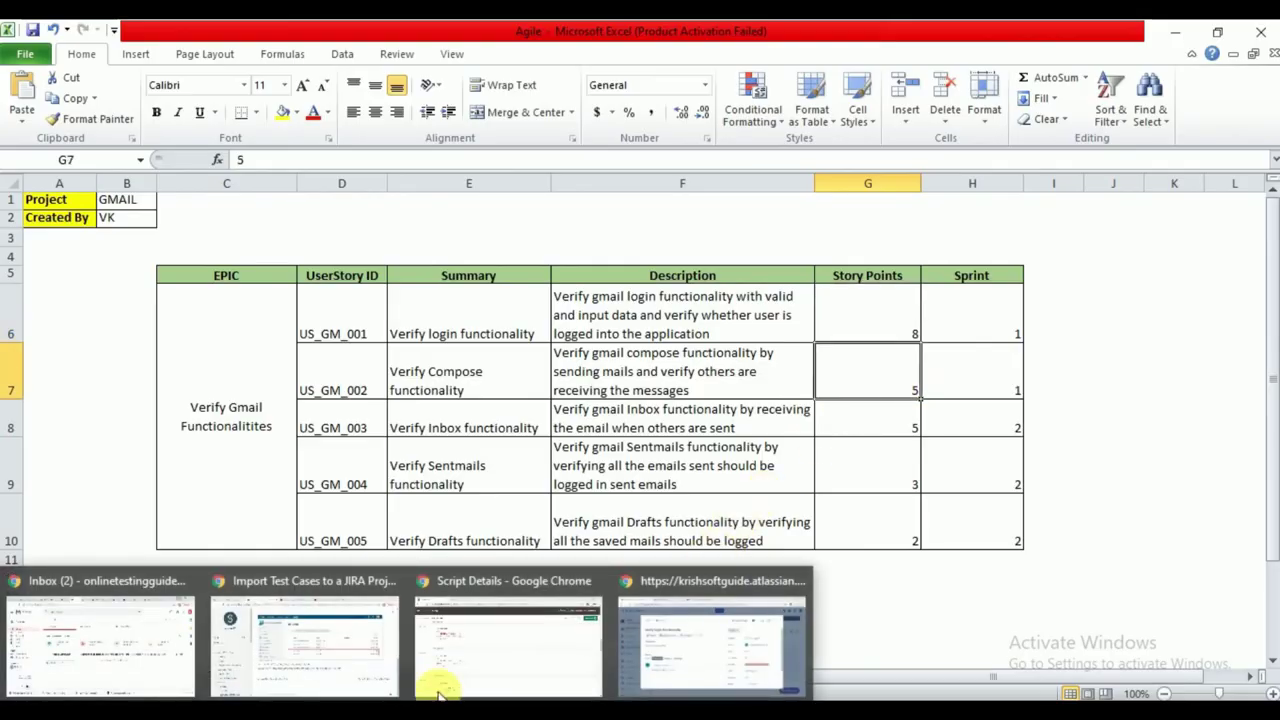
pyautogui.click(711, 645)
pyautogui.click(1105, 181)
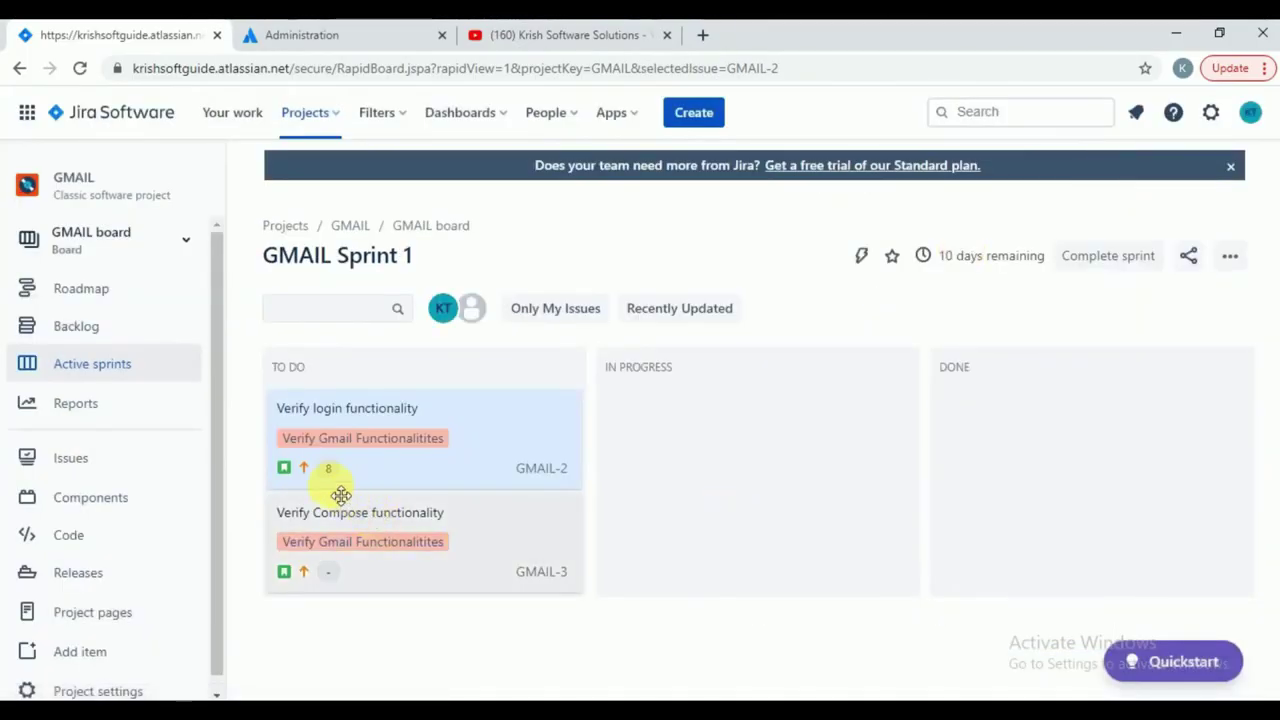
pyautogui.click(505, 550)
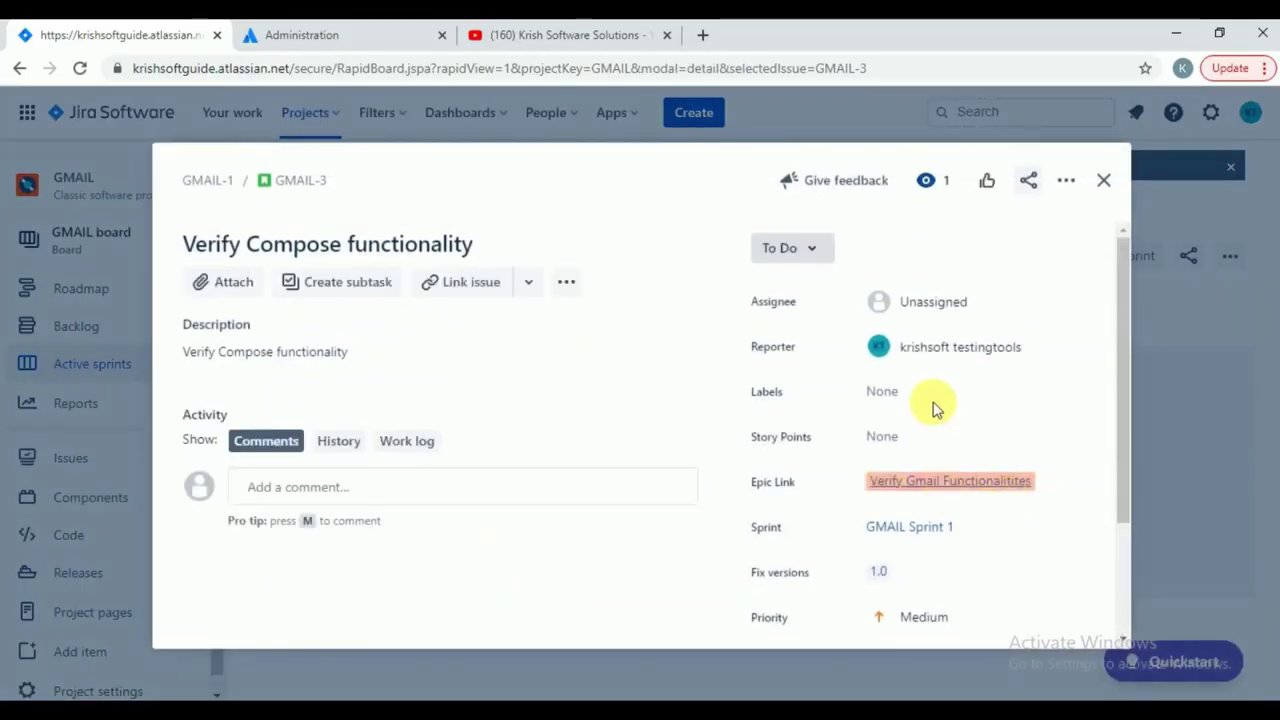
pyautogui.click(910, 438)
pyautogui.write('5')
pyautogui.click(1040, 472)
pyautogui.click(1104, 180)
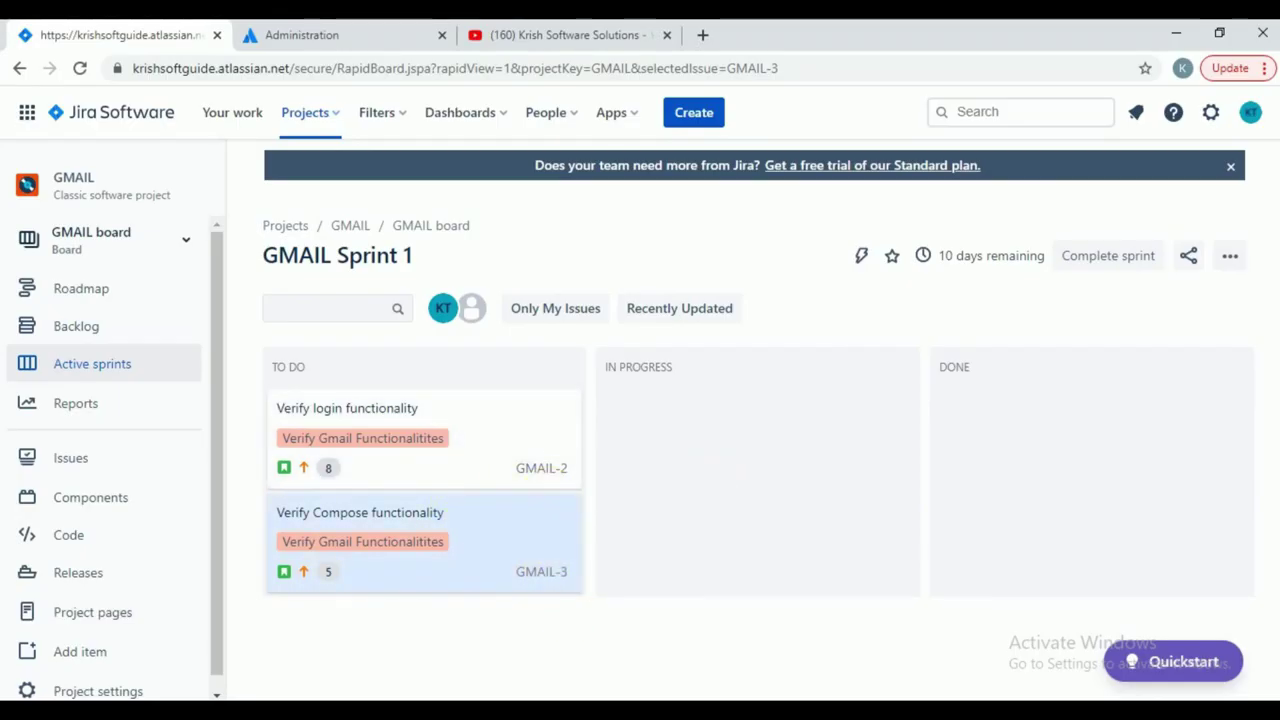
# - Review the Scrum Master tasks in the JIRA Tasks notes, from Create Project through the story points update
pyautogui.moveTo(226, 700)
pyautogui.click(137, 663)
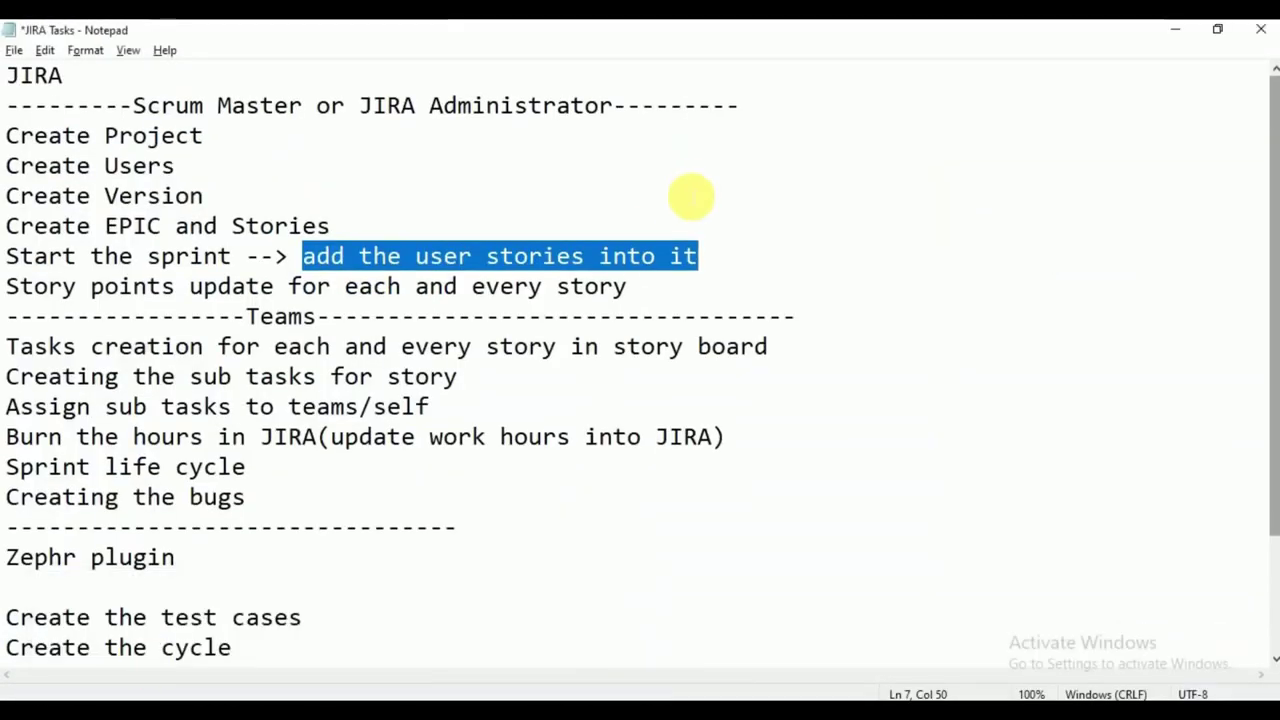
pyautogui.moveTo(640, 286); pyautogui.dragTo(8, 133)
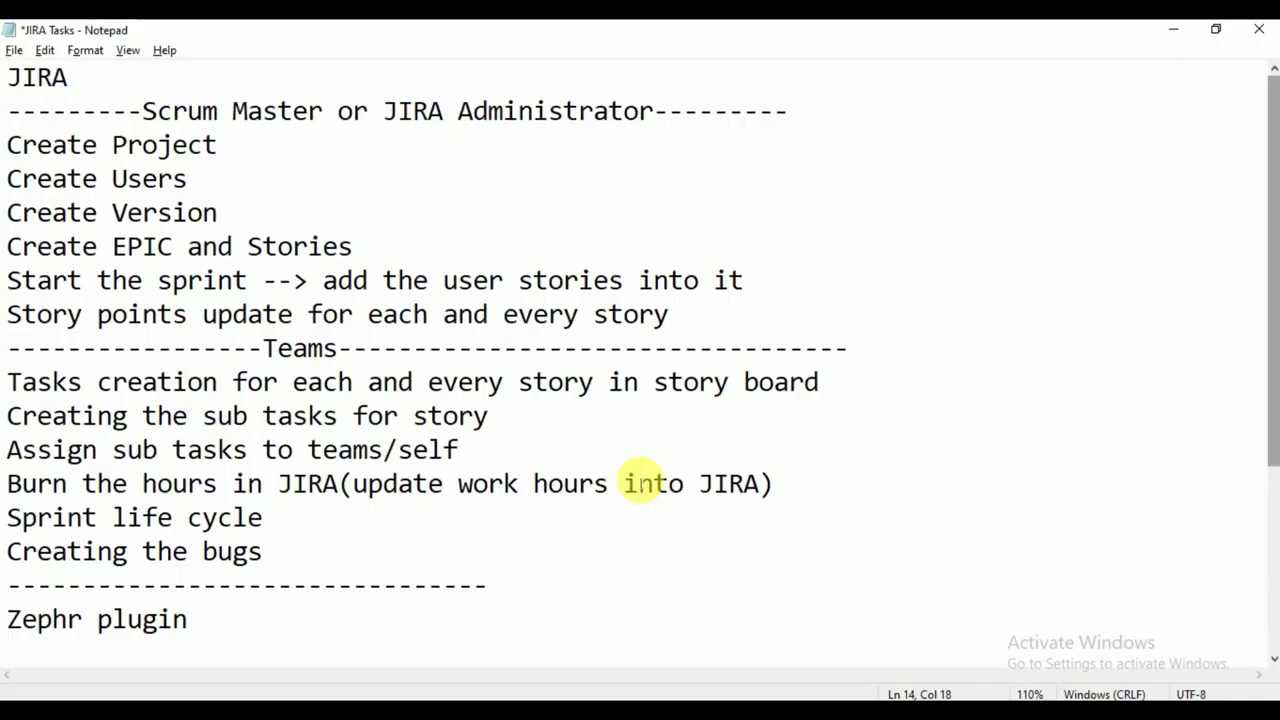
# - Switch to the untitled Notepad notes and add an underlined "Tasks" heading below the release note, with "Analyse story" as first task
pyautogui.hotkey('alt', 'Tab')
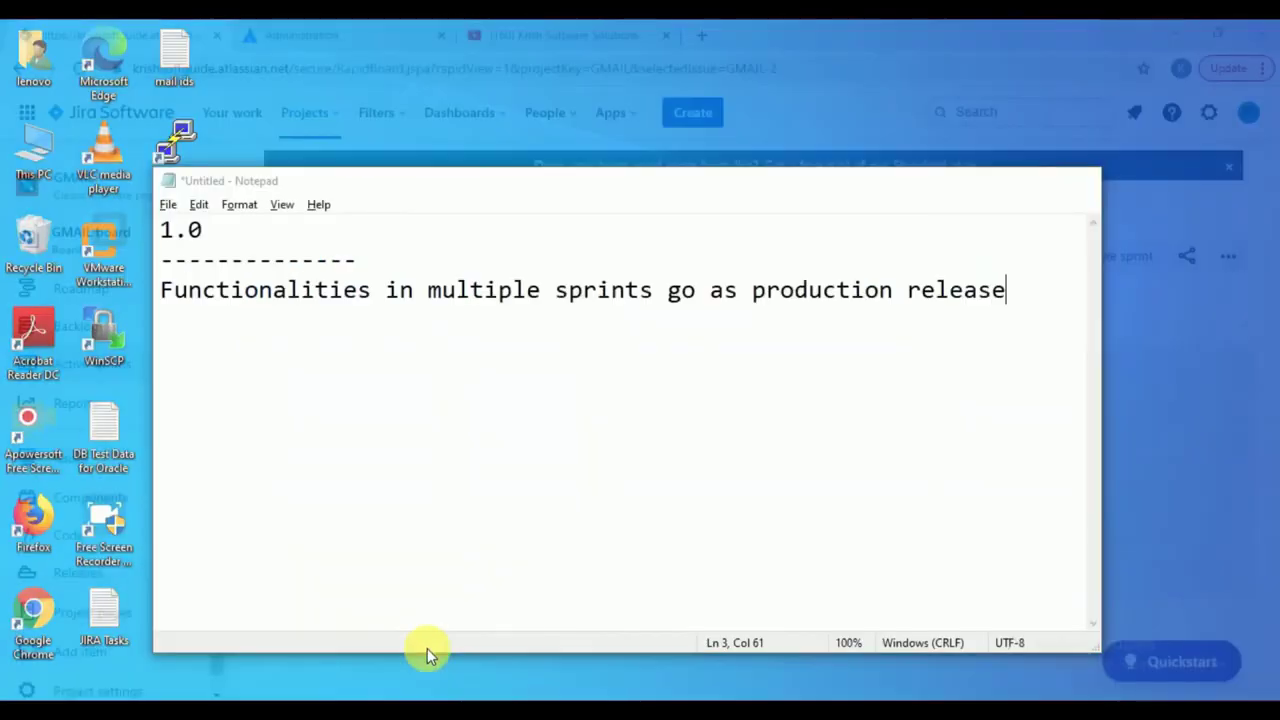
pyautogui.click(427, 648)
pyautogui.press('Return')
pyautogui.press('Return')
pyautogui.press('Return')
pyautogui.press('Return')
pyautogui.write('Tasks')
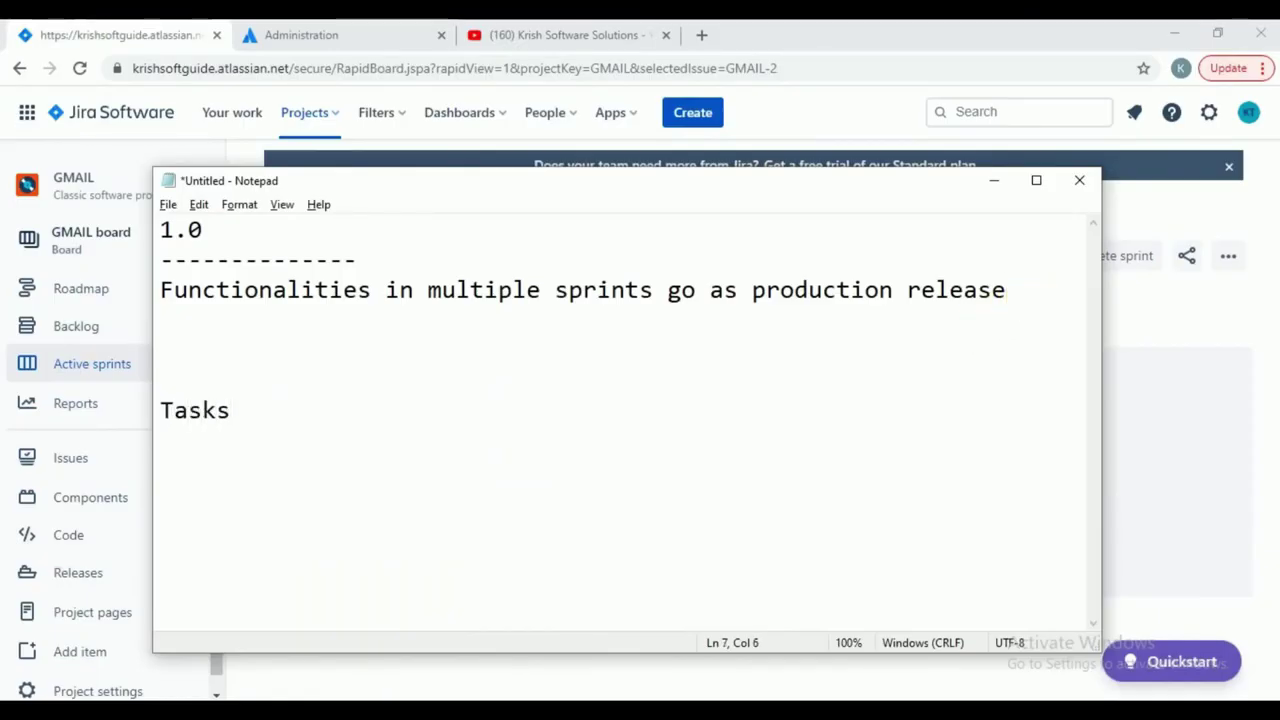
pyautogui.press('Return')
pyautogui.write('Analyse story')
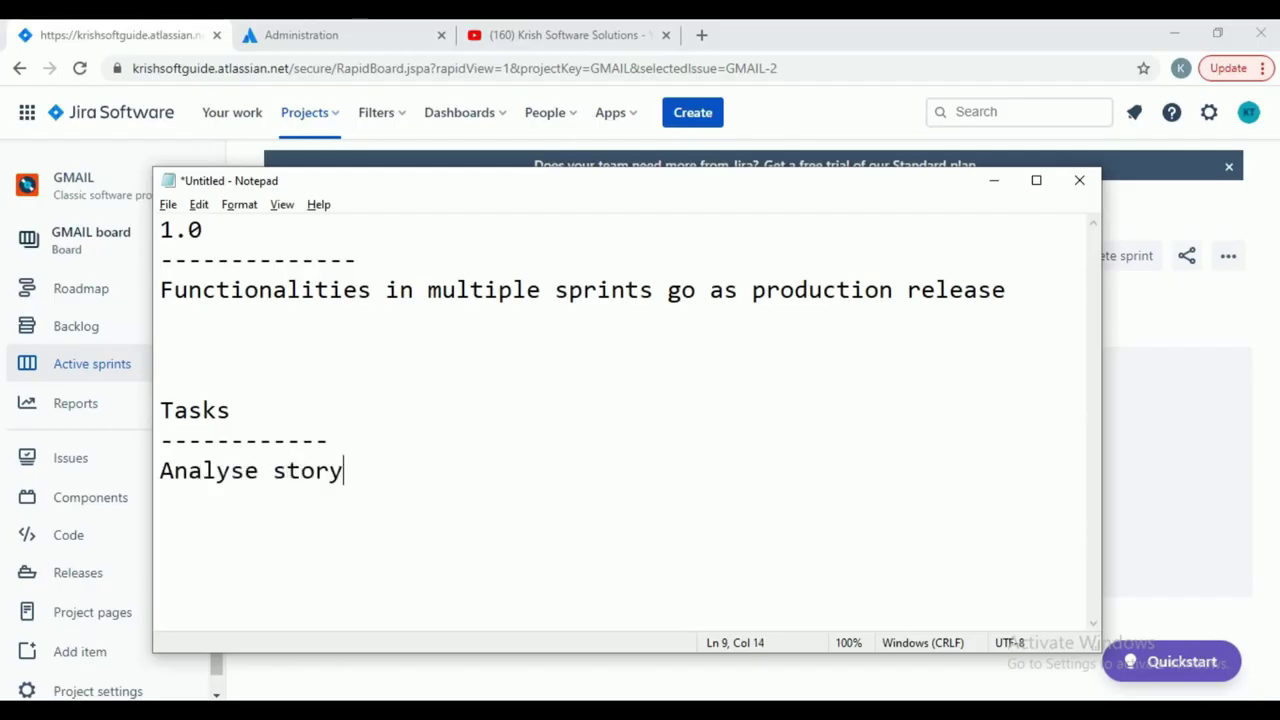
# - List the testing tasks "prepare test cases", "review test cases", "execute test cases", "analyze results" and "bug tracking" below "Analyse story"
pyautogui.press('Return')
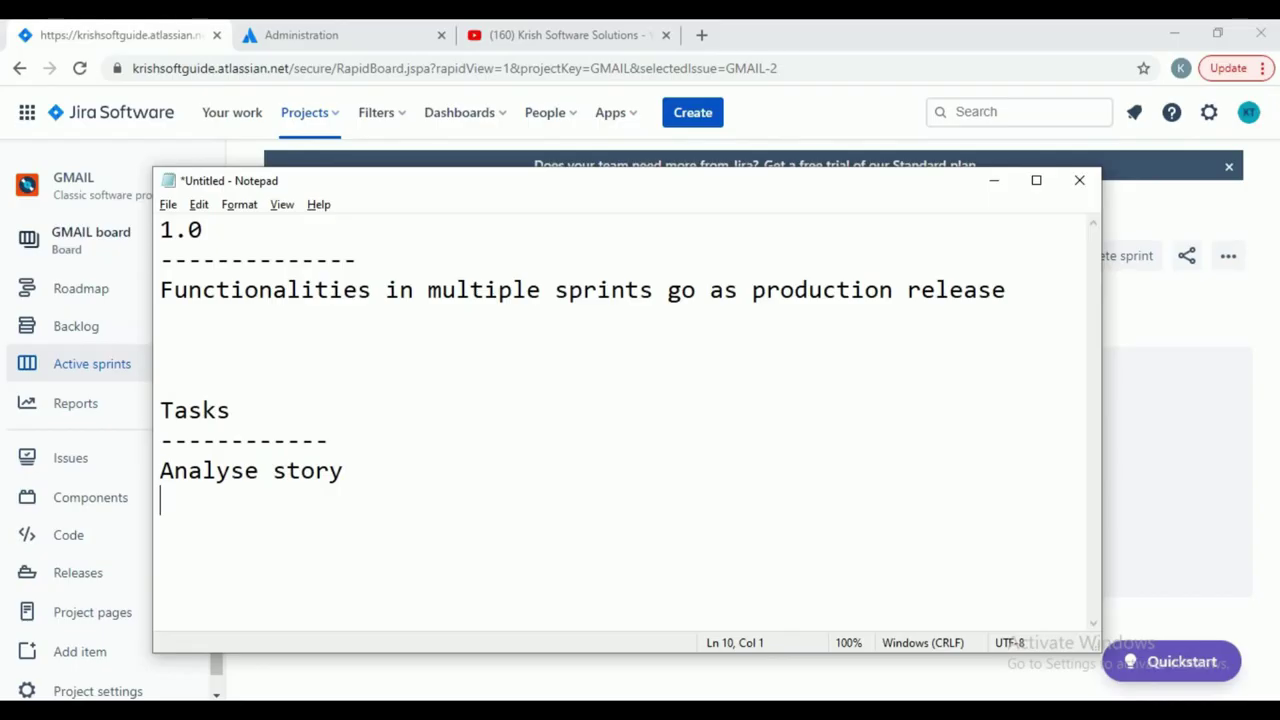
pyautogui.write('pare test c')
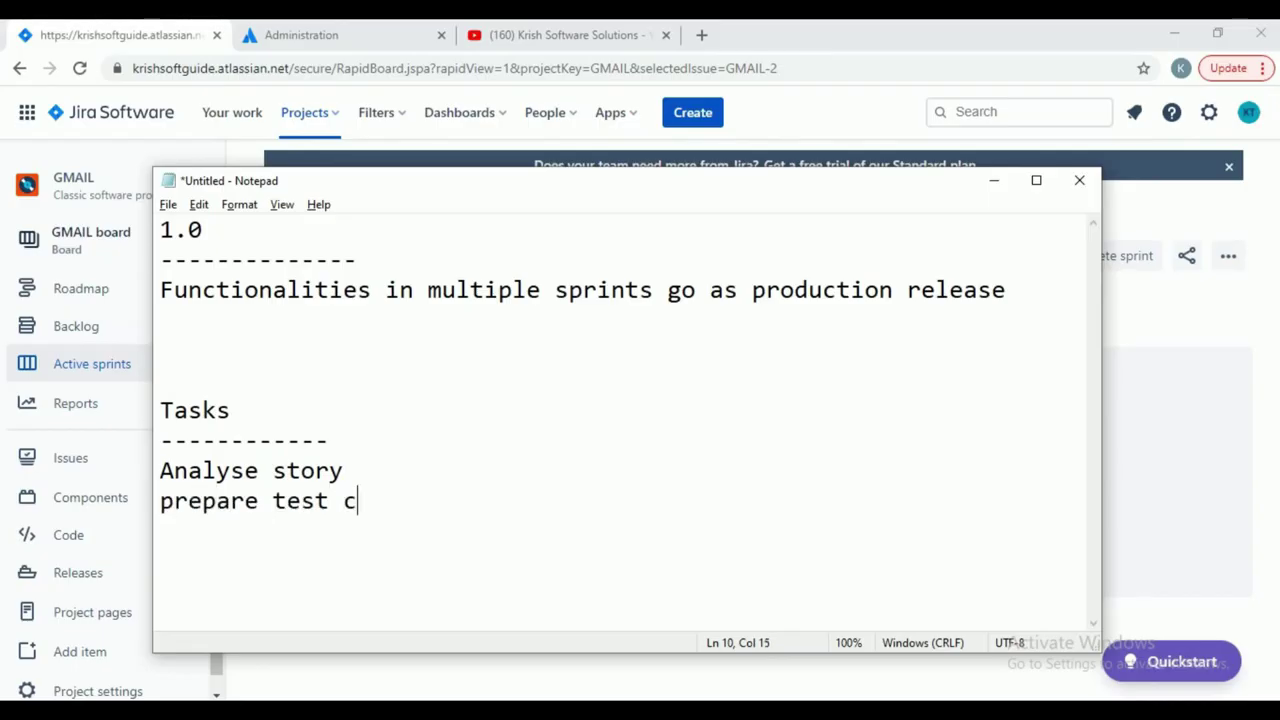
pyautogui.write('ases')
pyautogui.press('Return')
pyautogui.write('review test cases')
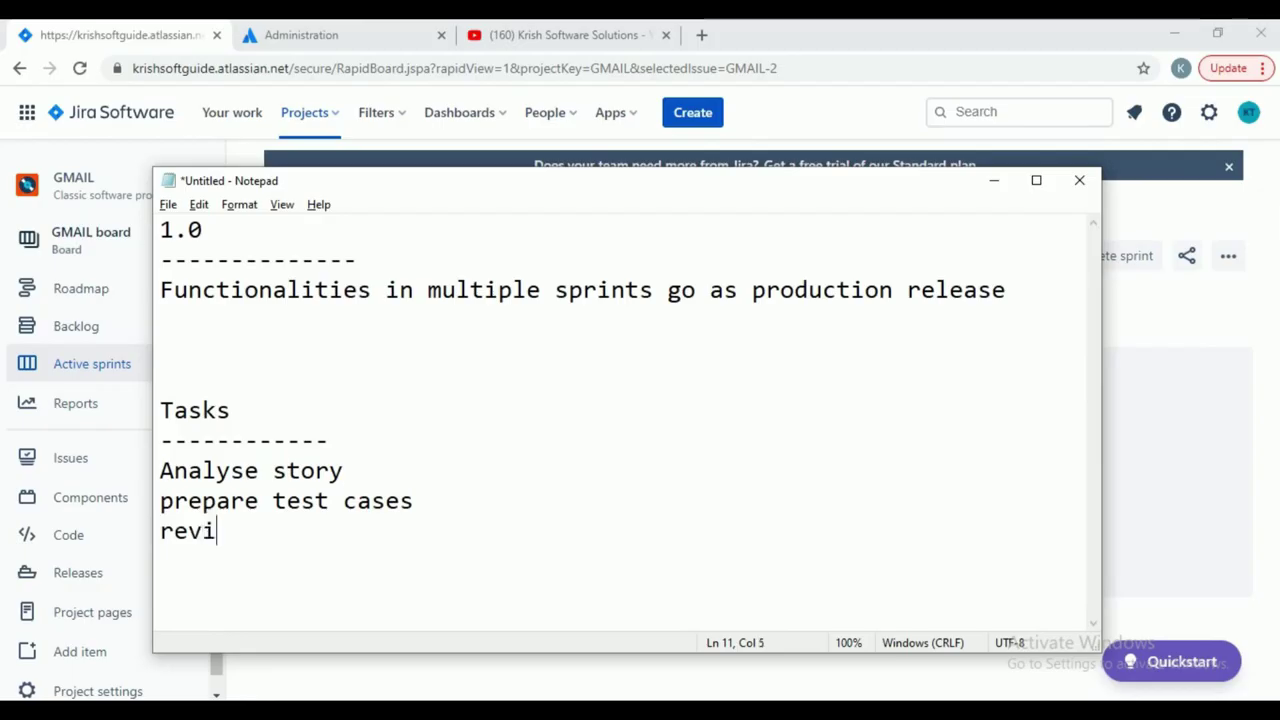
pyautogui.press('Return')
pyautogui.write('execute ')
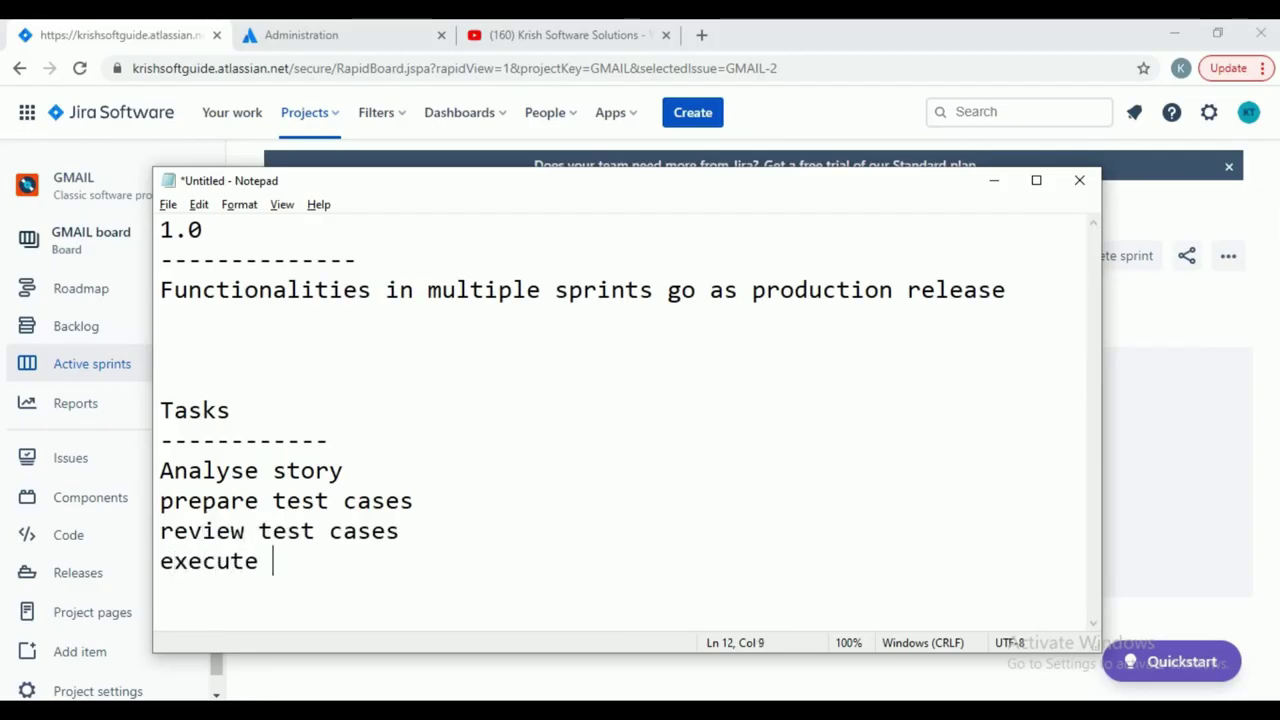
pyautogui.write('test cases')
pyautogui.press('Return')
pyautogui.write('analyze results')
pyautogui.press('Return')
pyautogui.write('bug tracking')
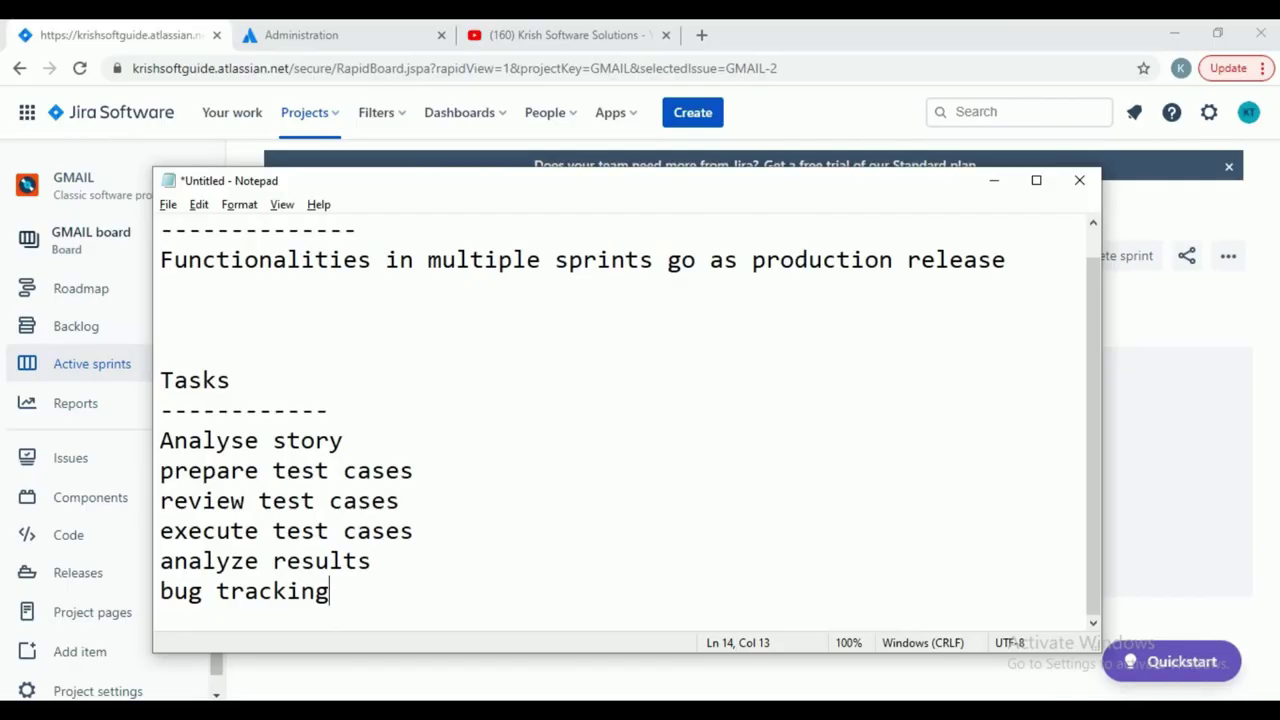
# - Add a "-Dev------" section below the testing tasks, separated by blank lines, with "design" as its first task
pyautogui.press('Return')
pyautogui.press('Return')
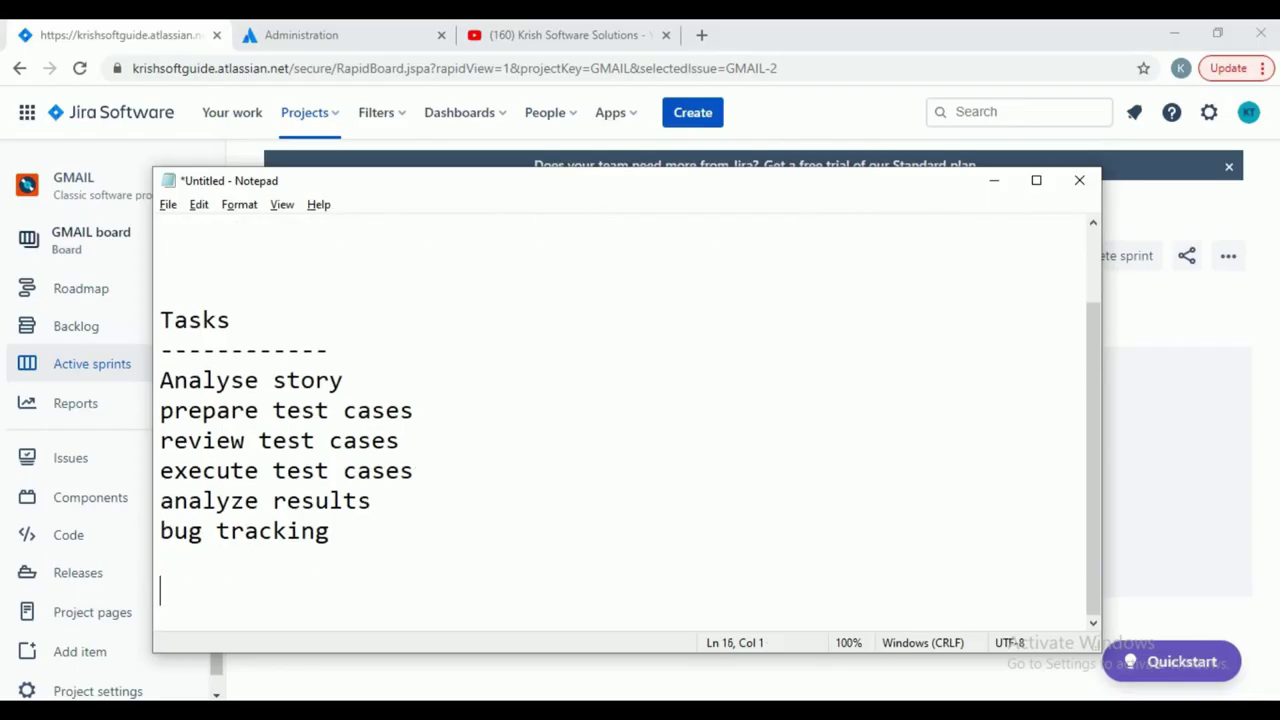
pyautogui.write('design')
pyautogui.press('Up')
pyautogui.press('Return')
pyautogui.press('Return')
pyautogui.press('Return')
pyautogui.write('-Dev------')
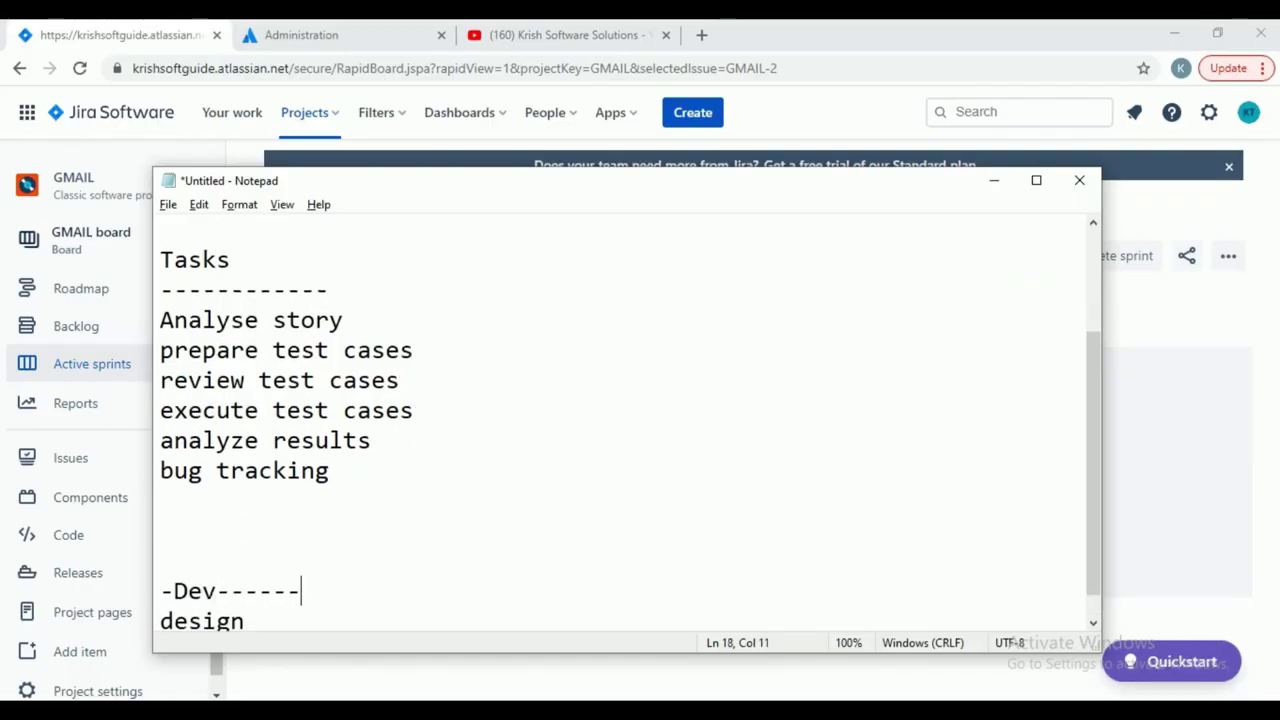
# - Add "develope code" and "perform unit testing" below "design" in the Dev section
pyautogui.press('Down')
pyautogui.press('Return')
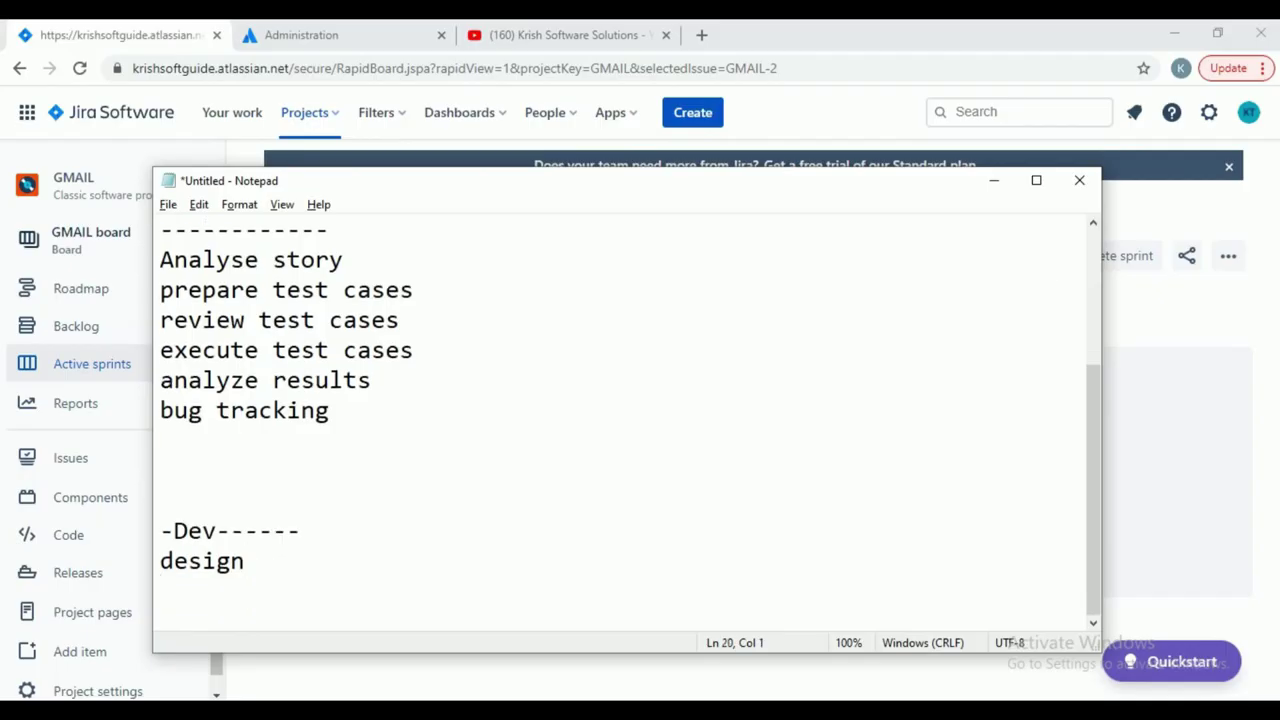
pyautogui.write('develope code')
pyautogui.press('Return')
pyautogui.write('perfo')
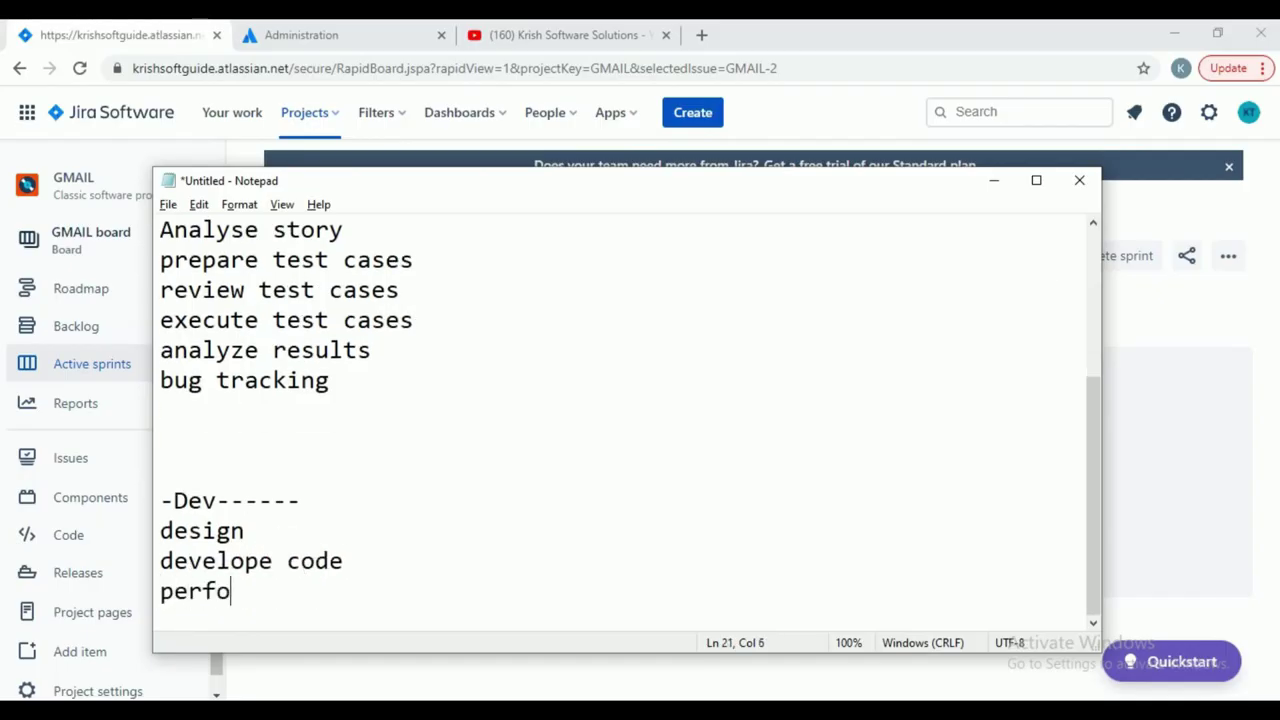
pyautogui.write('rm unit testing')
pyautogui.press('Return')
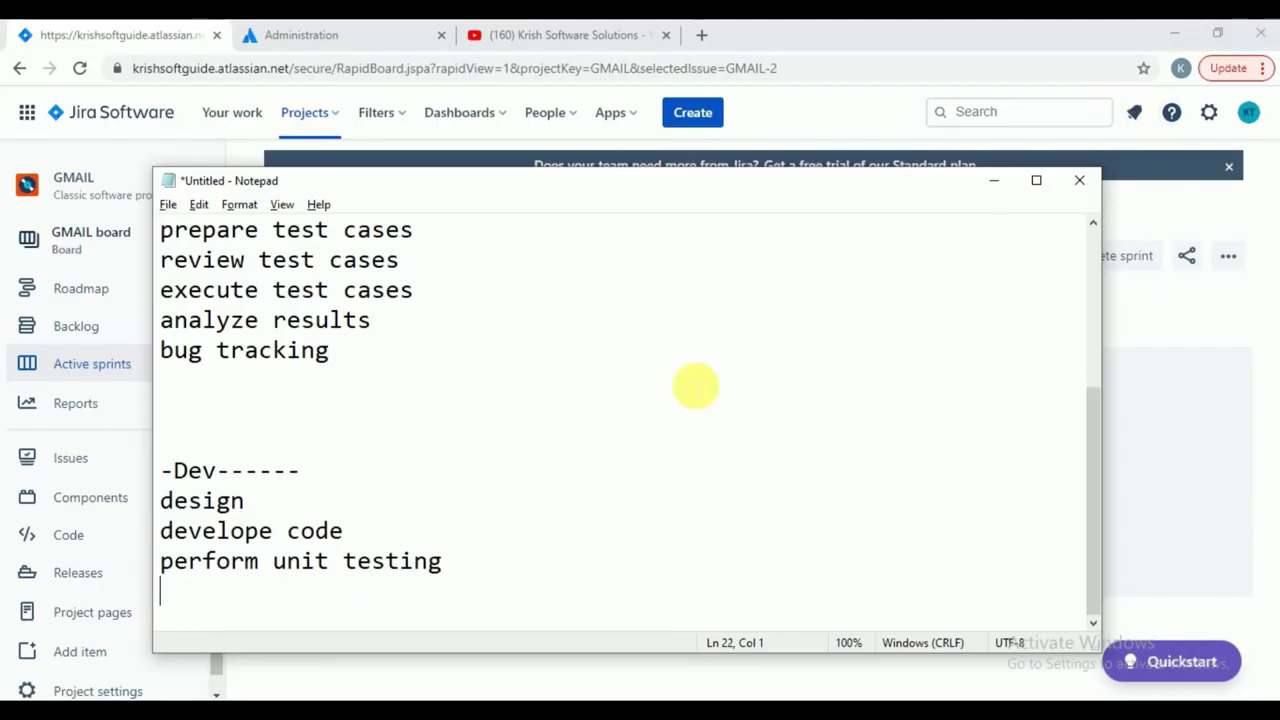
# - Insert the line "perform retesting and regression testing" between "analyze results" and "bug tracking"
pyautogui.scroll(3, 543, 443)
pyautogui.scroll(-2, 543, 443)
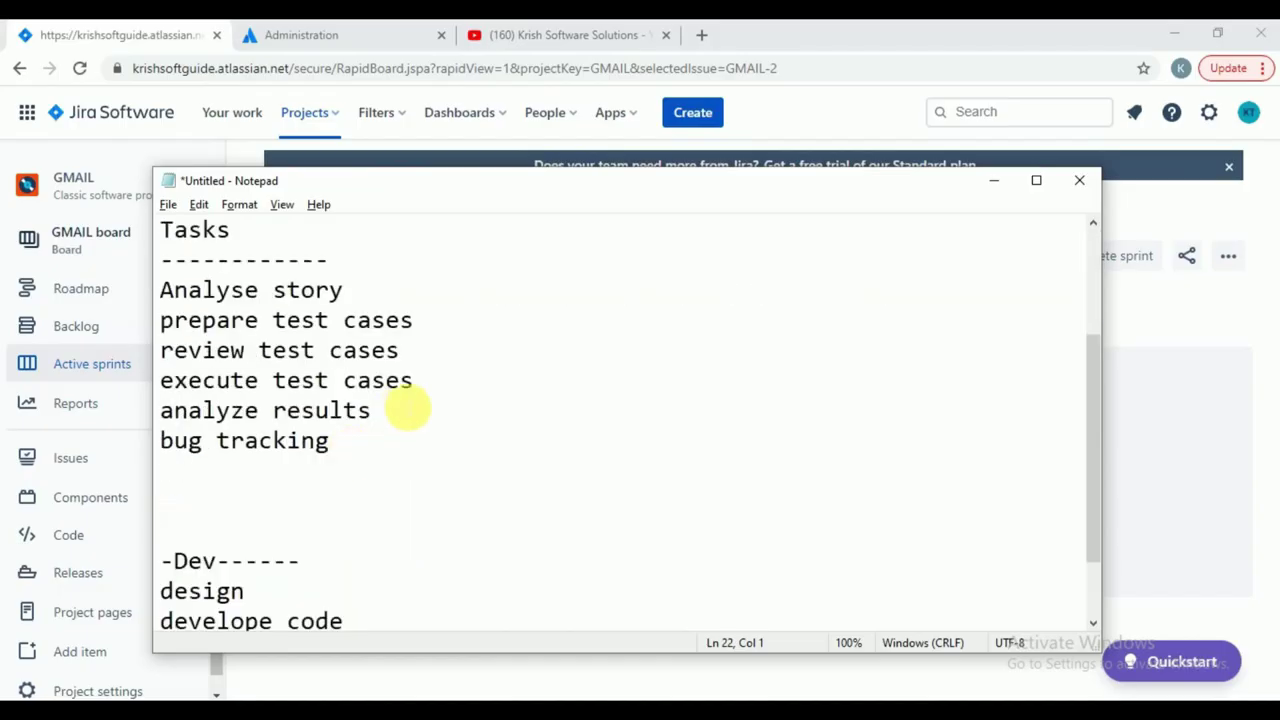
pyautogui.click(396, 420)
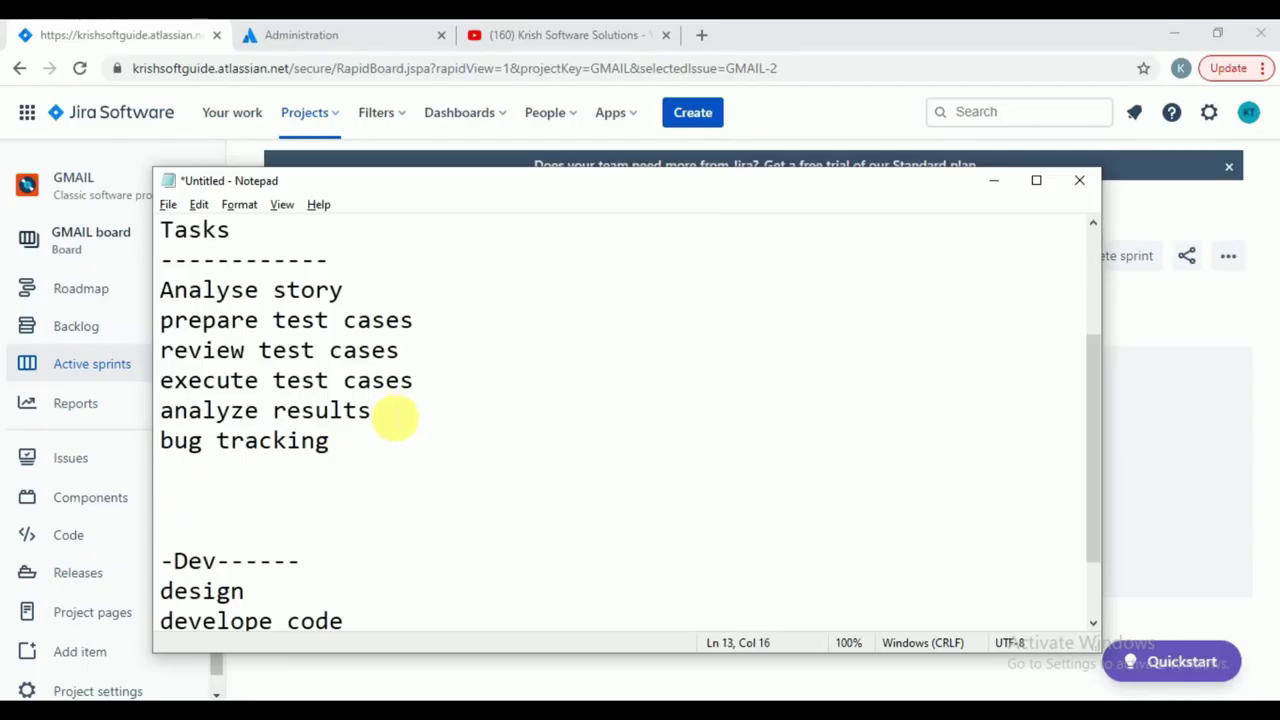
pyautogui.press('Return')
pyautogui.write('perform retesting and regression testing')
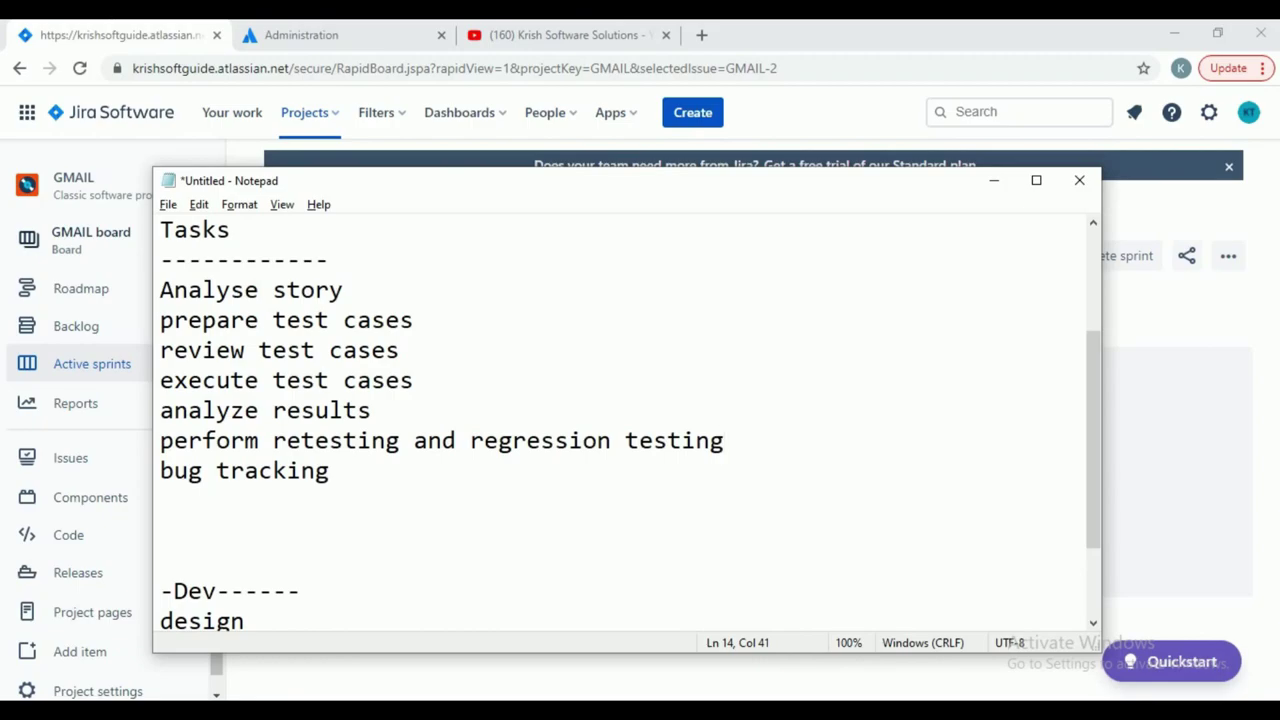
pyautogui.scroll(-2, 620, 420)
pyautogui.scroll(2, 620, 420)
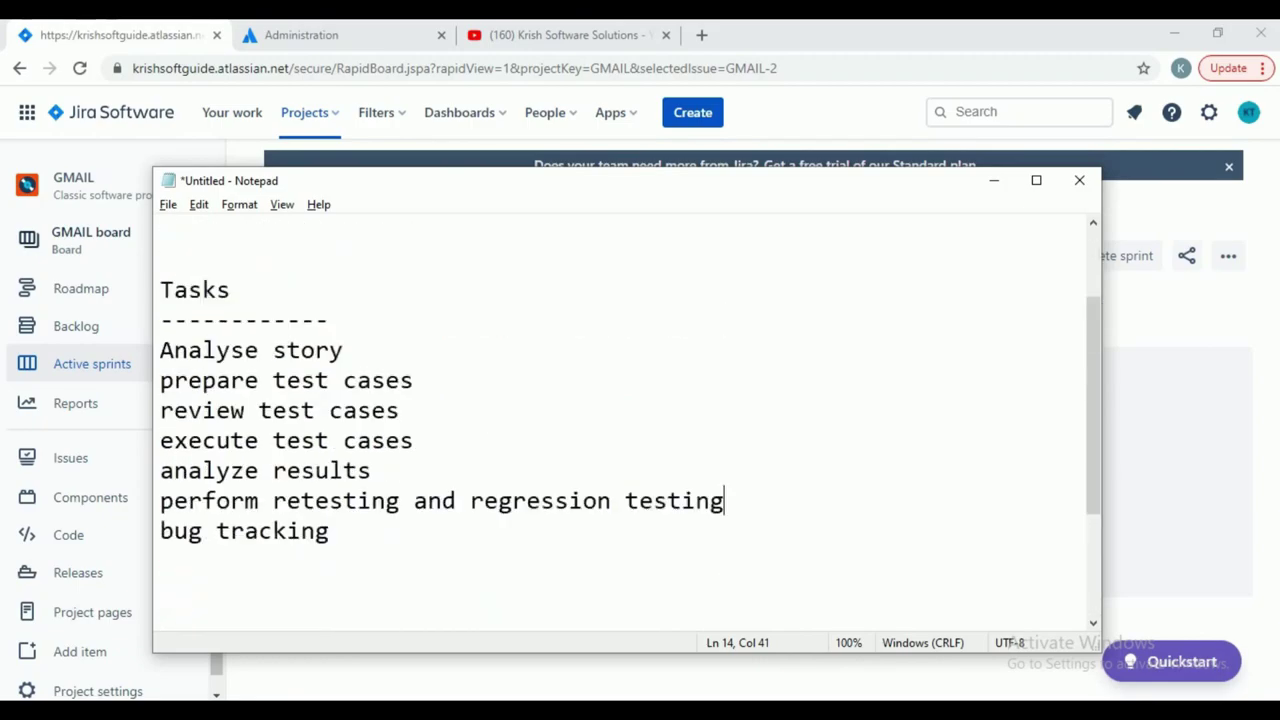
pyautogui.scroll(-1, 620, 420)
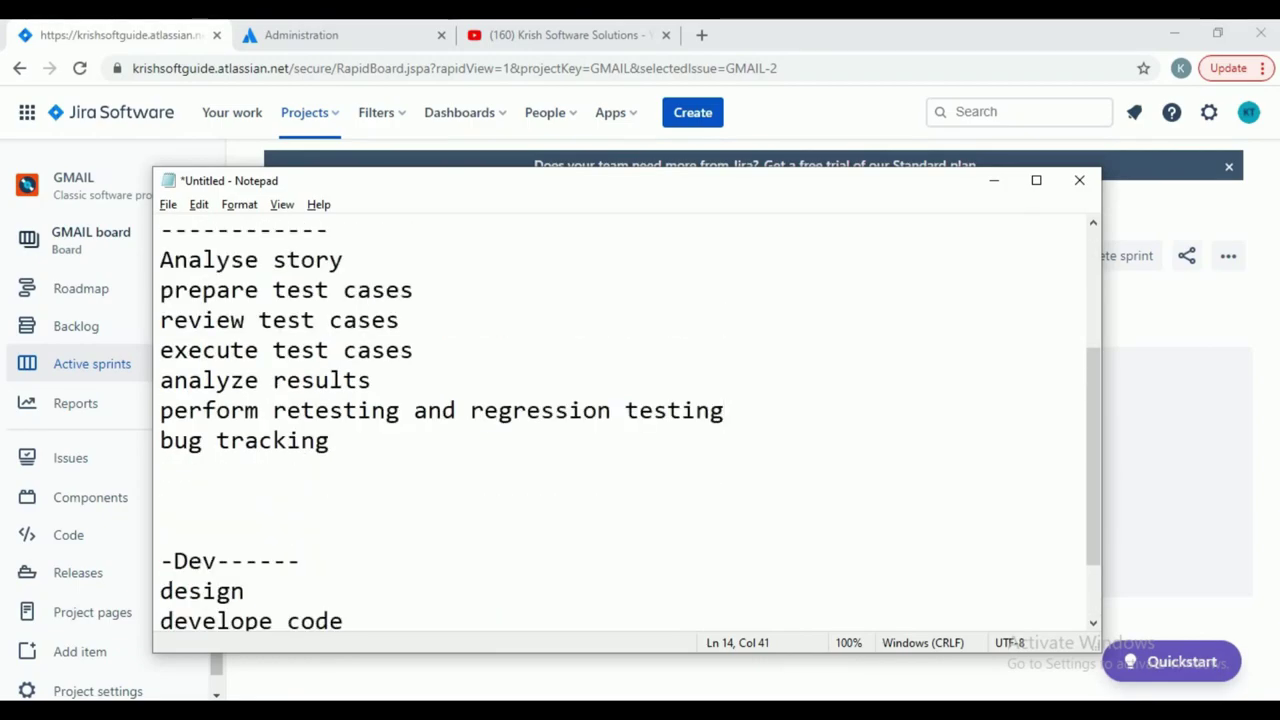
# - Open the "Verify login functionality" story in Jira and create the subtask "Analyse story", copying its name from the Notepad list
pyautogui.click(1160, 444)
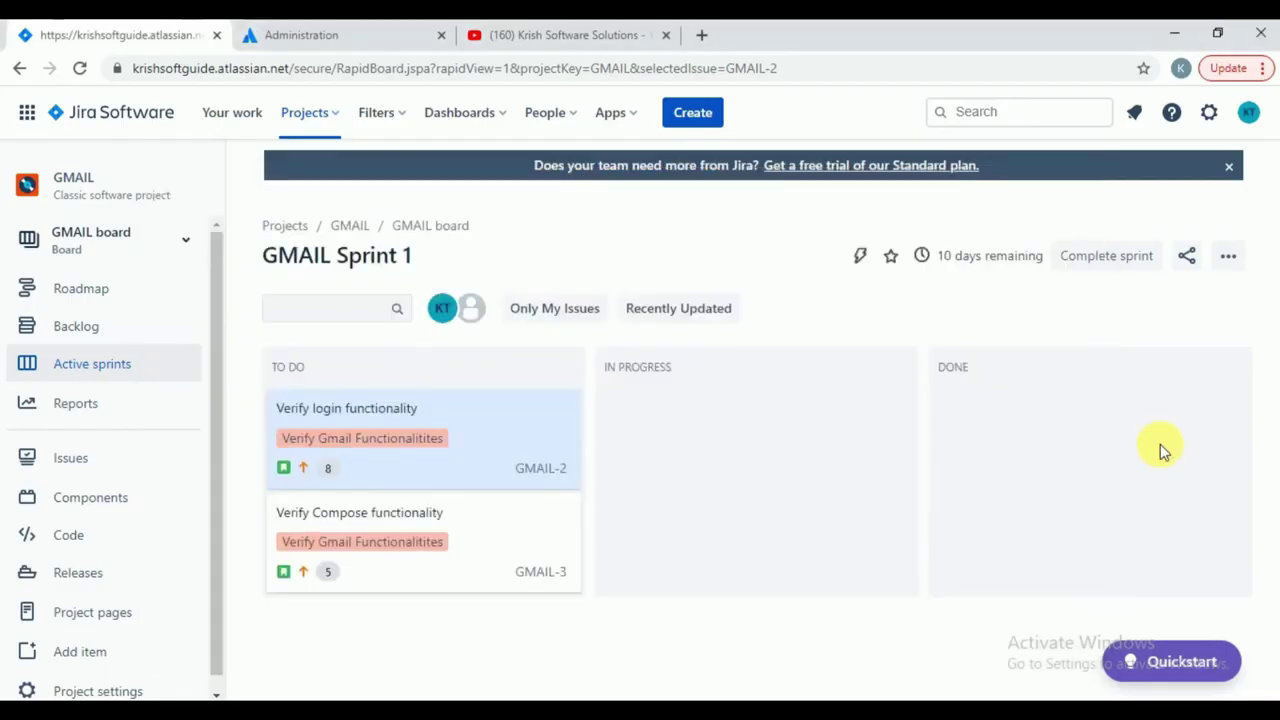
pyautogui.click(482, 436)
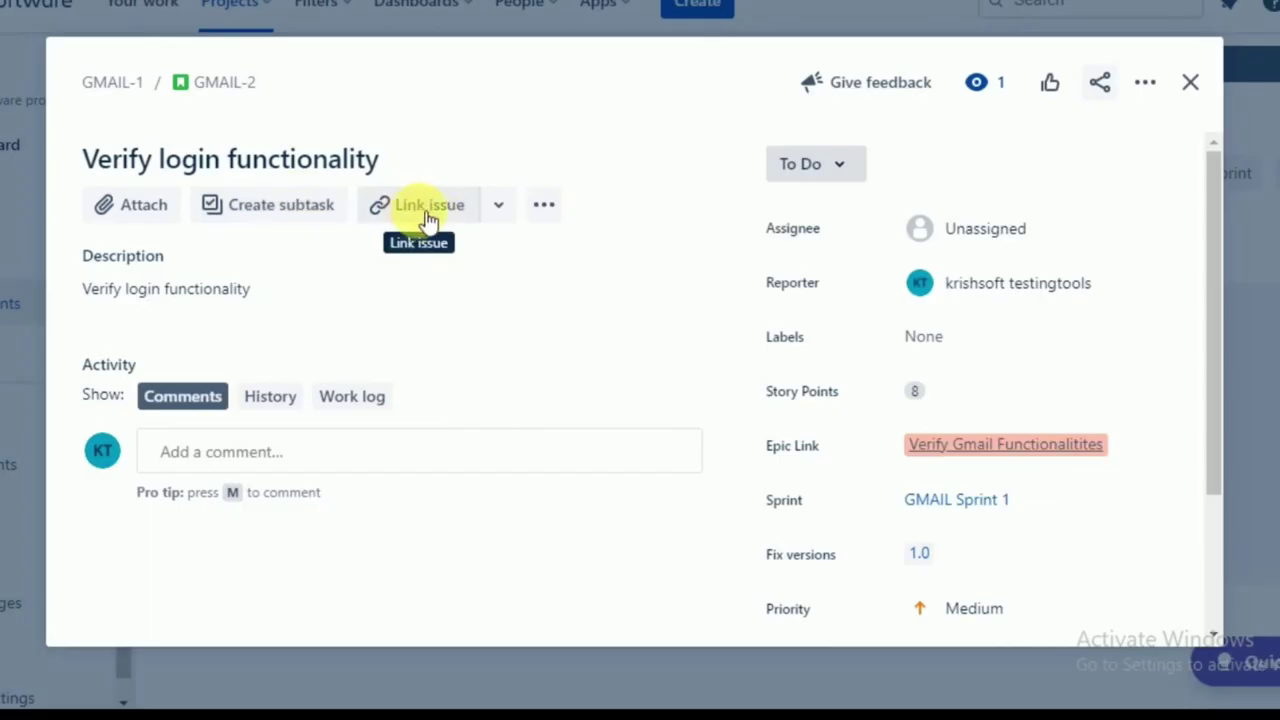
pyautogui.click(285, 206)
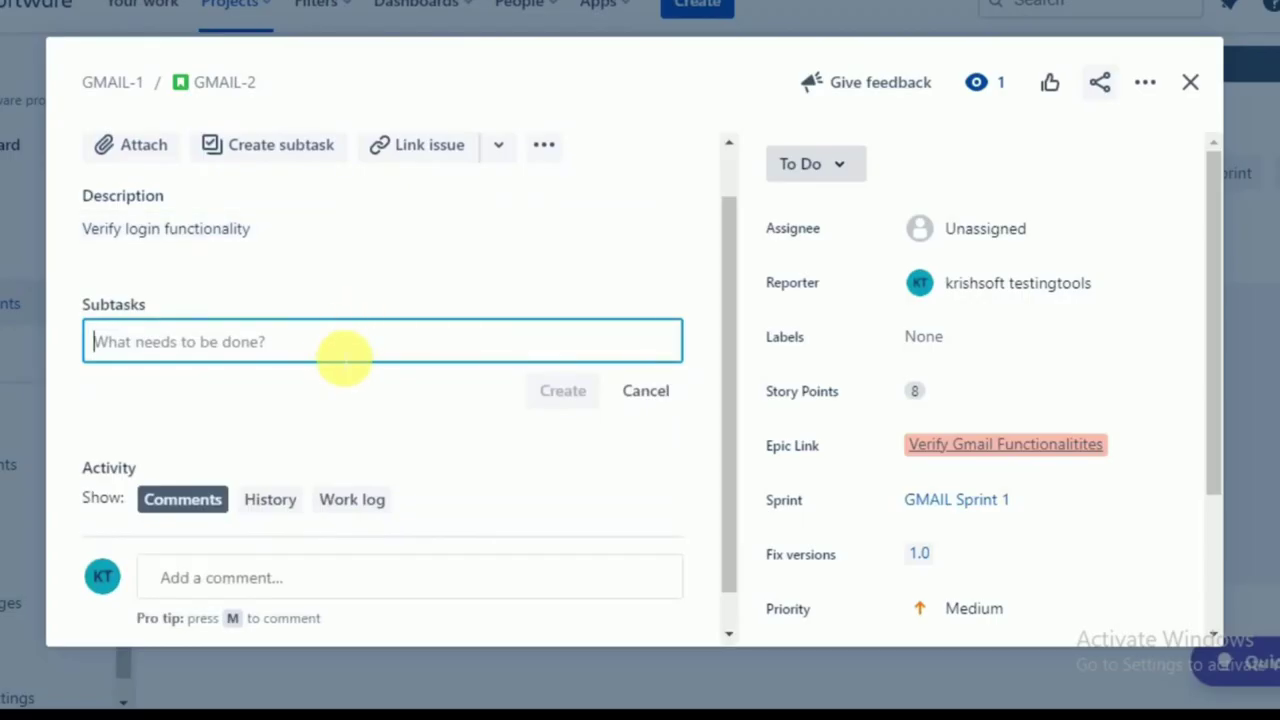
pyautogui.hotkey('alt', 'Tab')
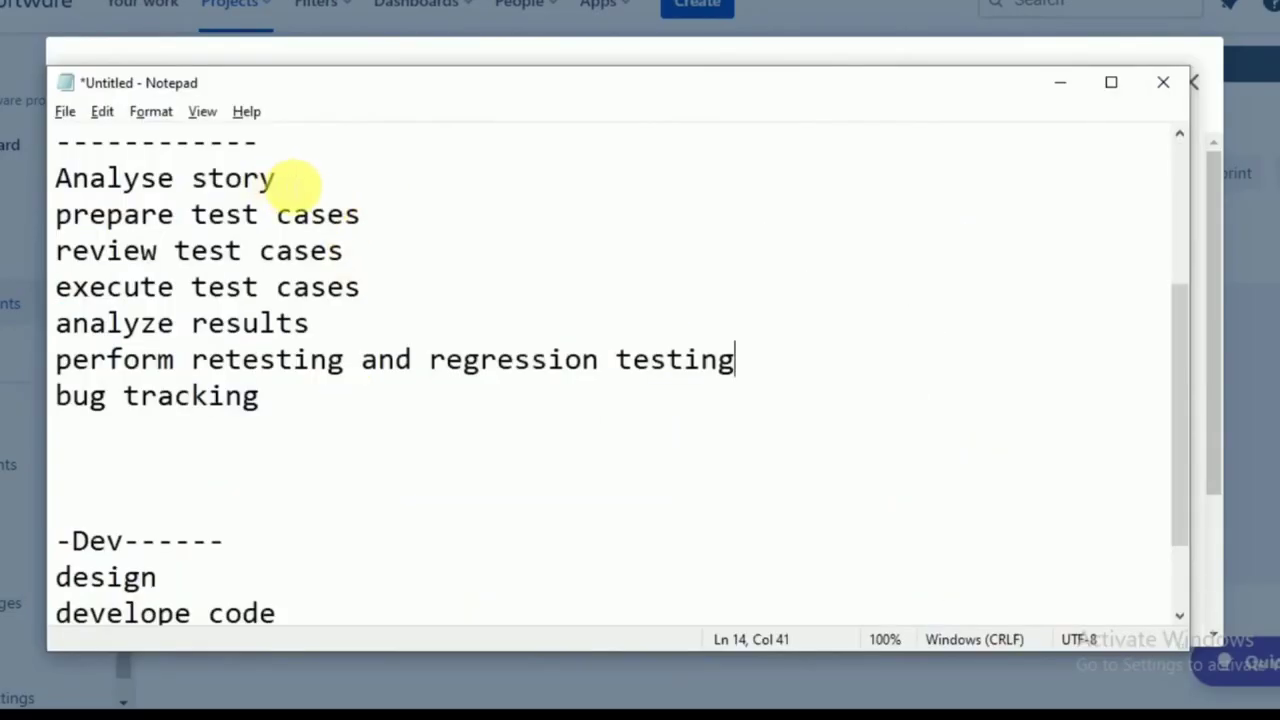
pyautogui.moveTo(298, 178); pyautogui.dragTo(60, 186)
pyautogui.hotkey('ctrl', 'c')
pyautogui.hotkey('alt', 'Tab')
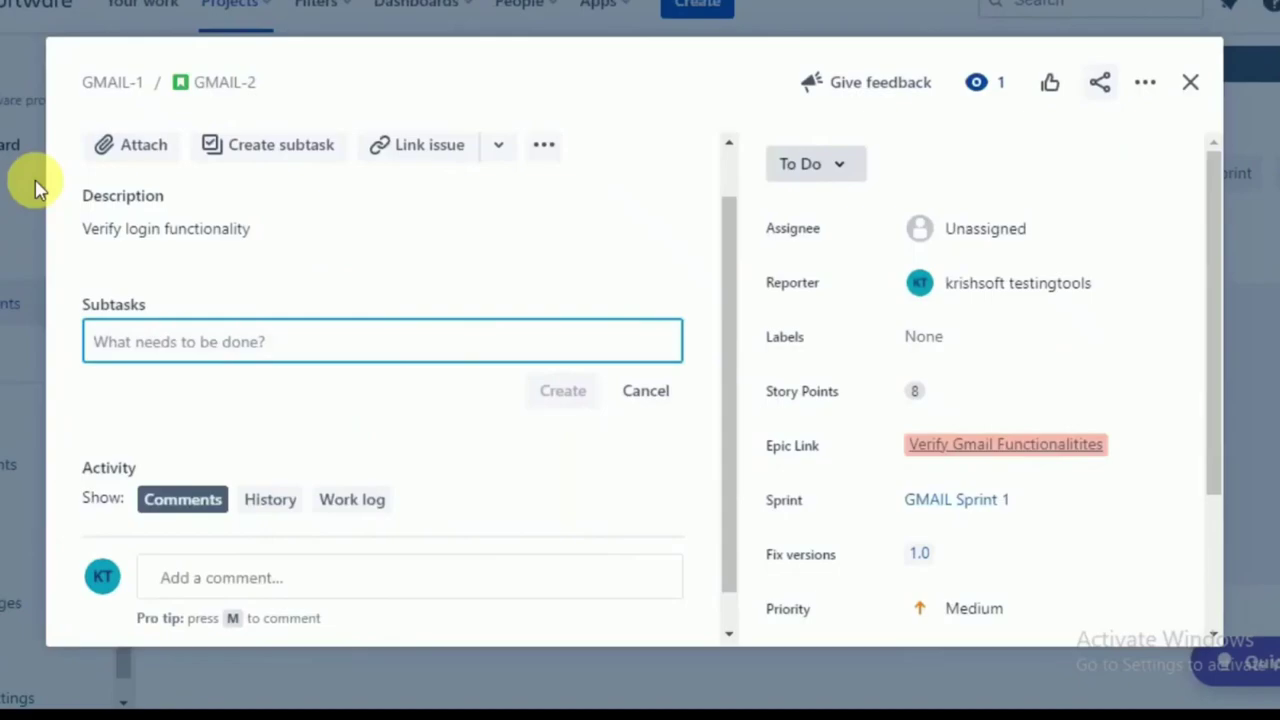
pyautogui.hotkey('ctrl', 'v')
pyautogui.press('Return')
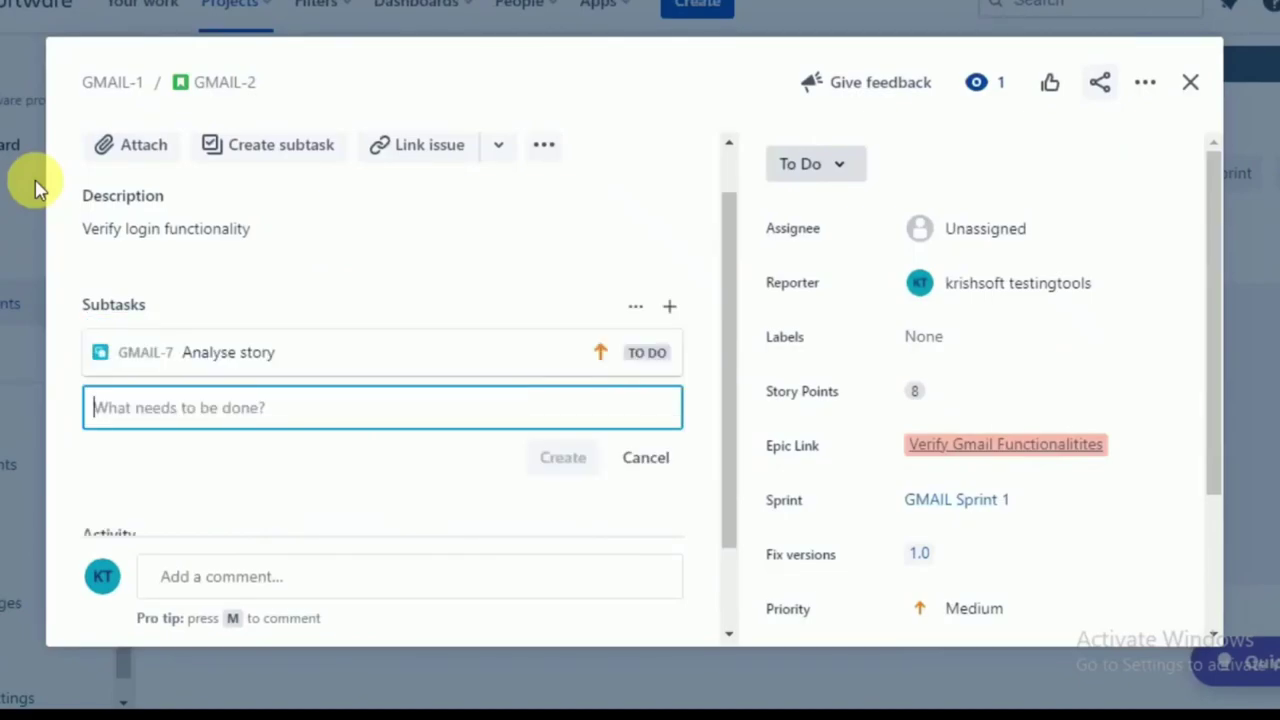
# - Create the login story's subtasks "prepare test cases", "review test cases", "execute test cases" and "analyze results" from the Notepad list
pyautogui.hotkey('alt', 'Tab')
pyautogui.moveTo(386, 214); pyautogui.dragTo(48, 236)
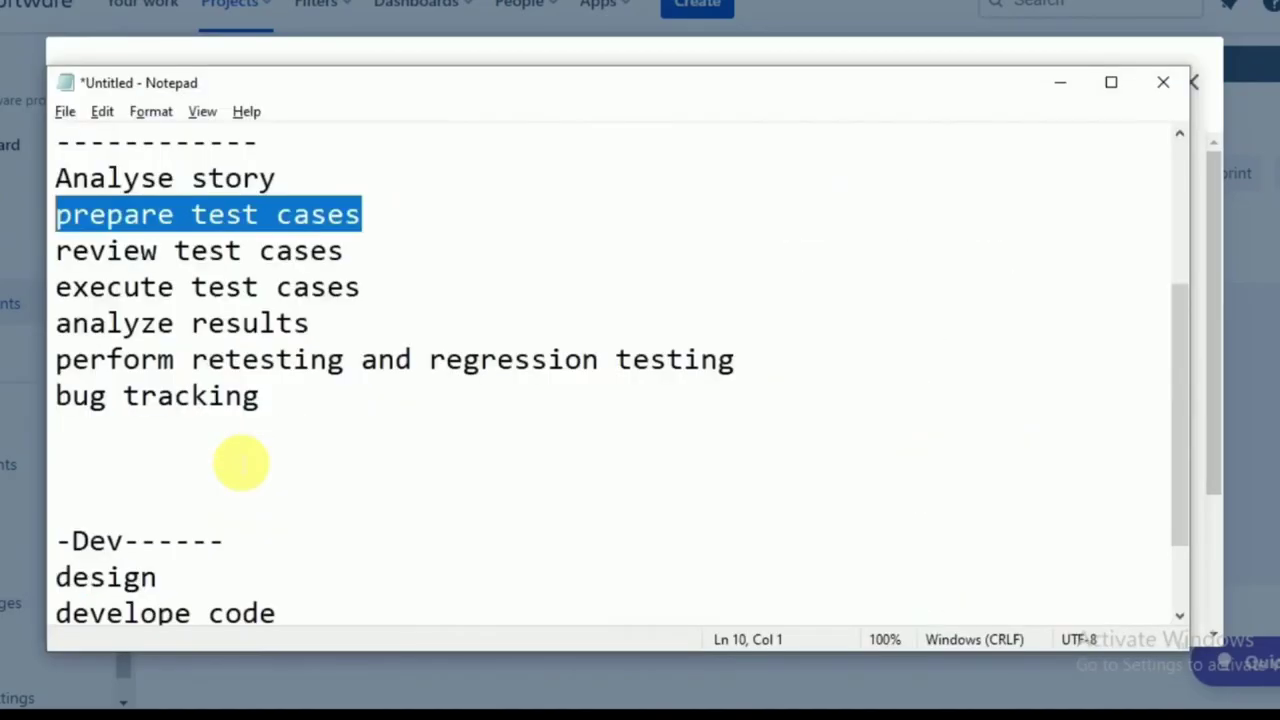
pyautogui.moveTo(362, 254); pyautogui.dragTo(27, 266)
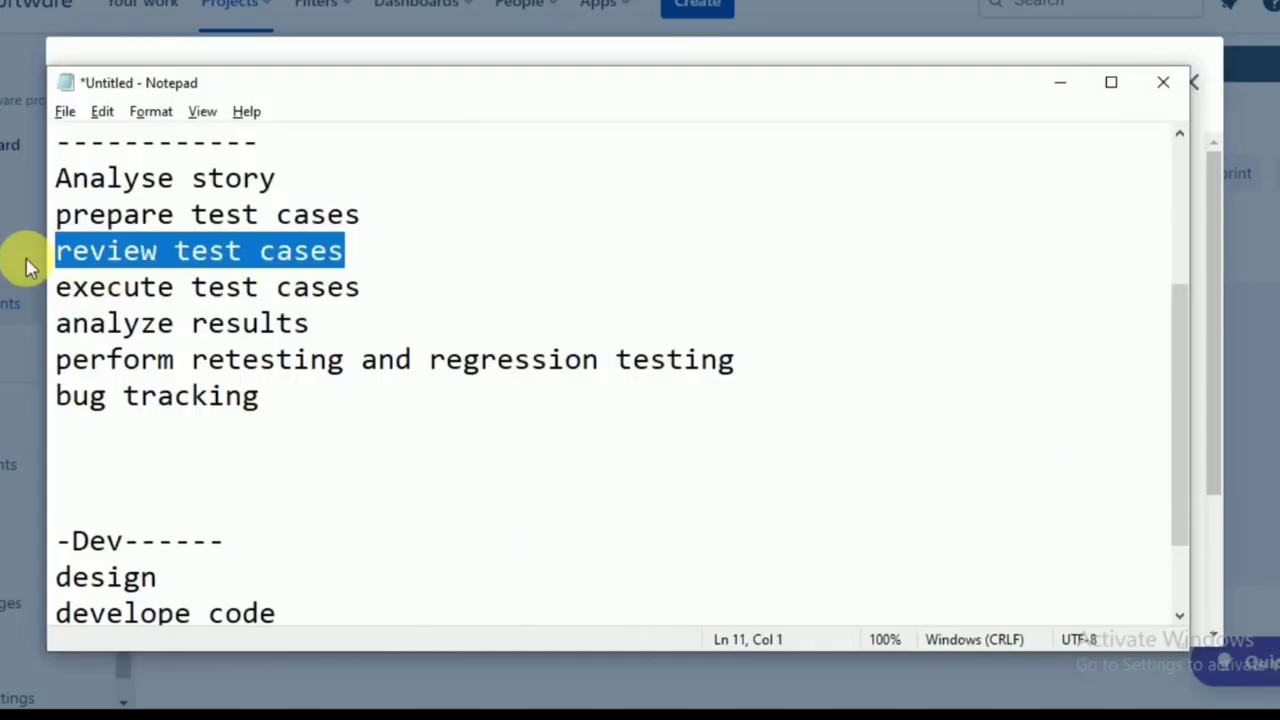
pyautogui.moveTo(391, 294); pyautogui.dragTo(8, 282)
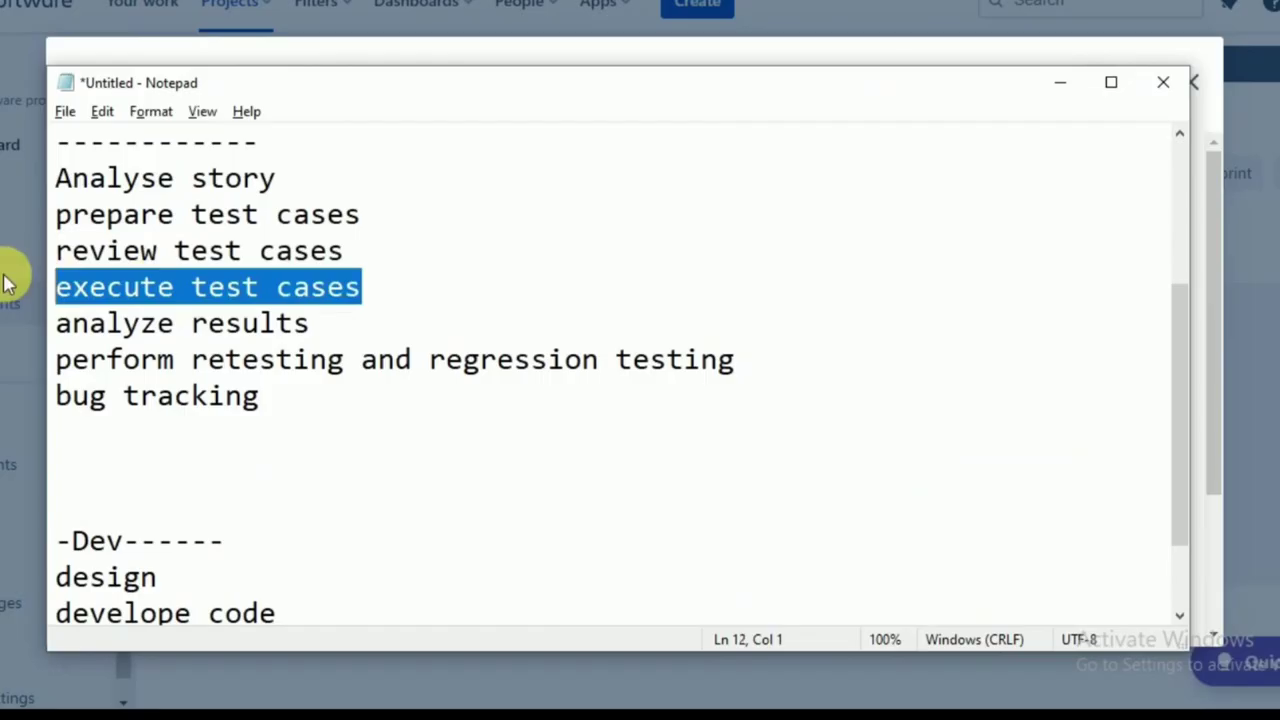
pyautogui.click(322, 325)
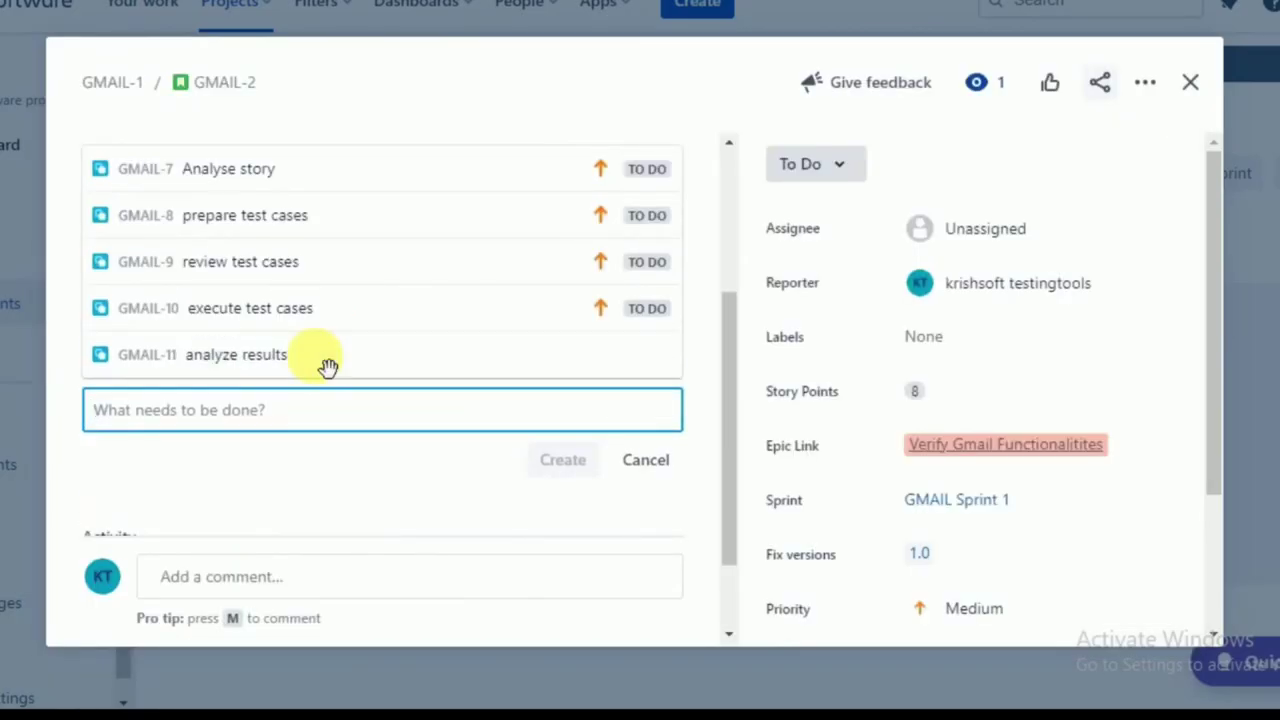
# - Create the subtasks "perform retesting and regression testing" and "bug tracking" for the login story from the Notepad list
pyautogui.hotkey('alt', 'Tab')
pyautogui.moveTo(752, 361); pyautogui.dragTo(24, 367)
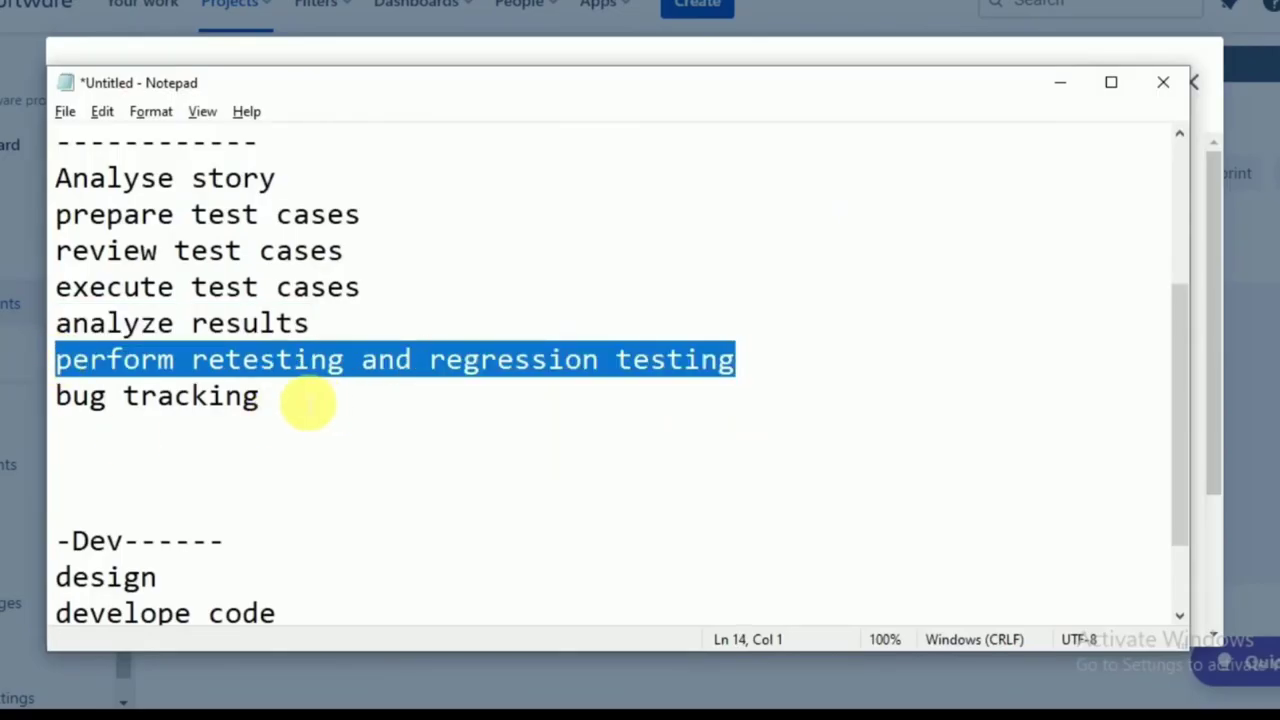
pyautogui.click(306, 403)
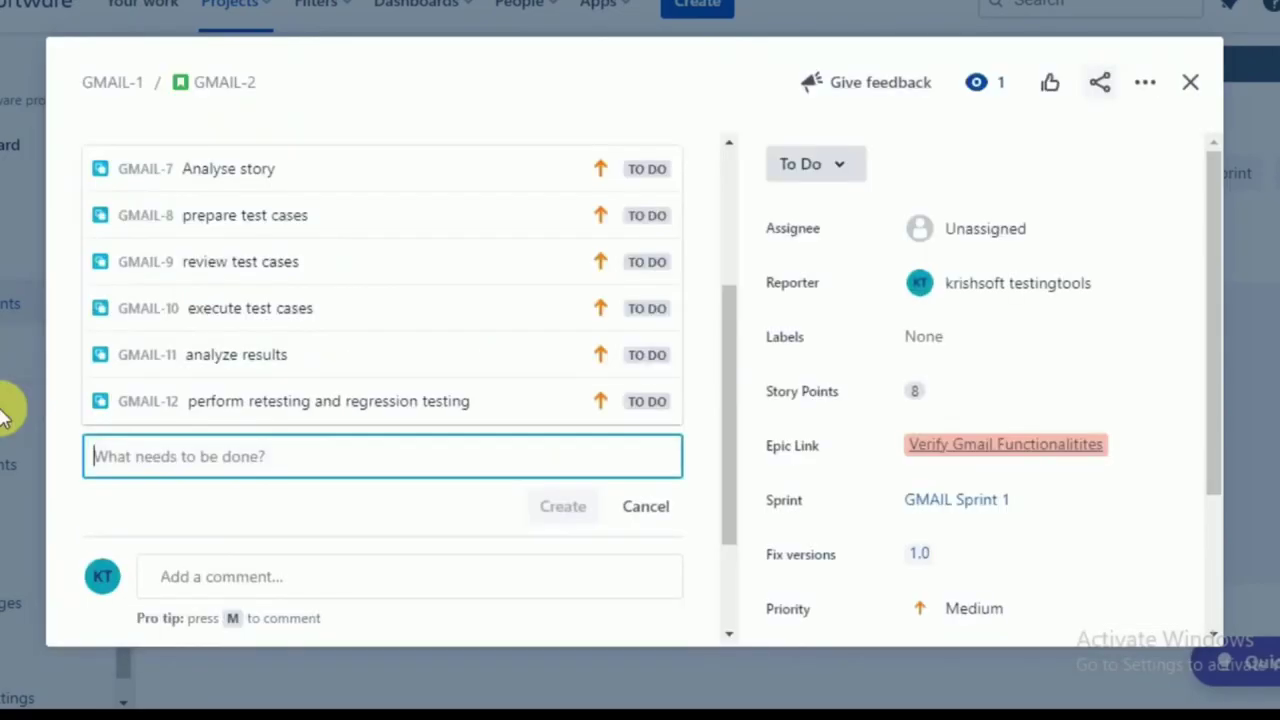
pyautogui.write('bug tracking')
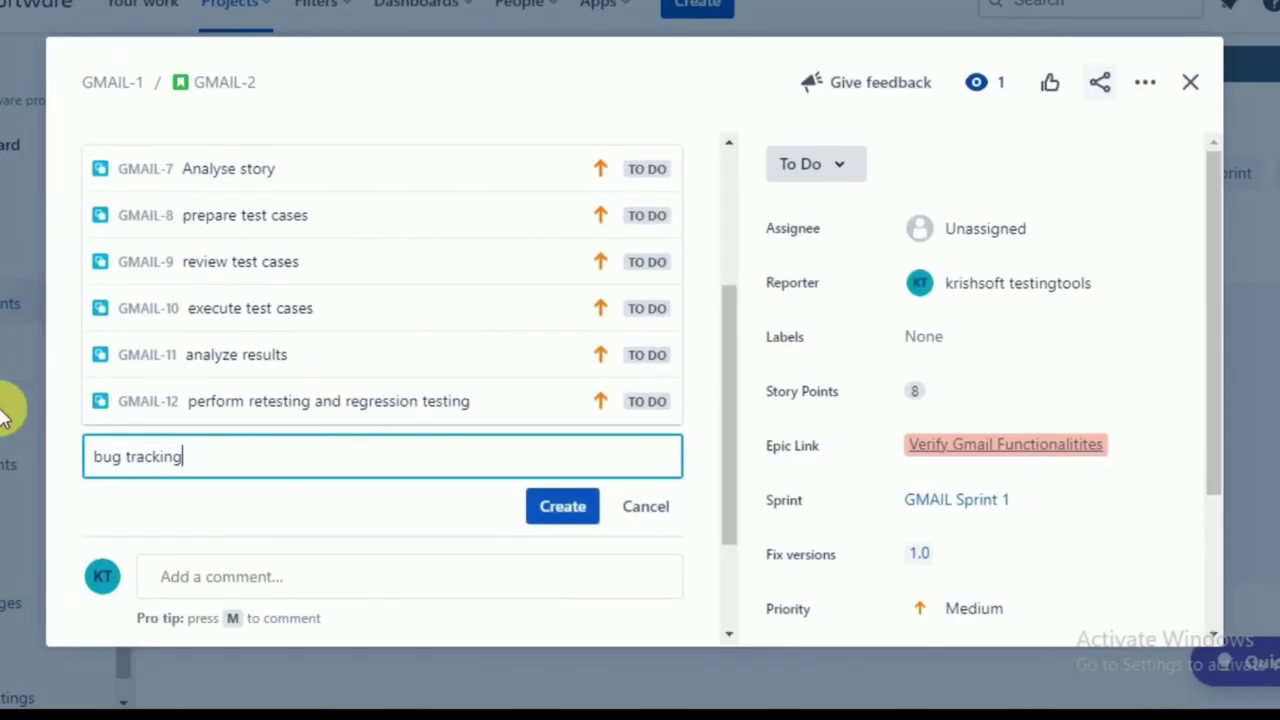
pyautogui.press('Return')
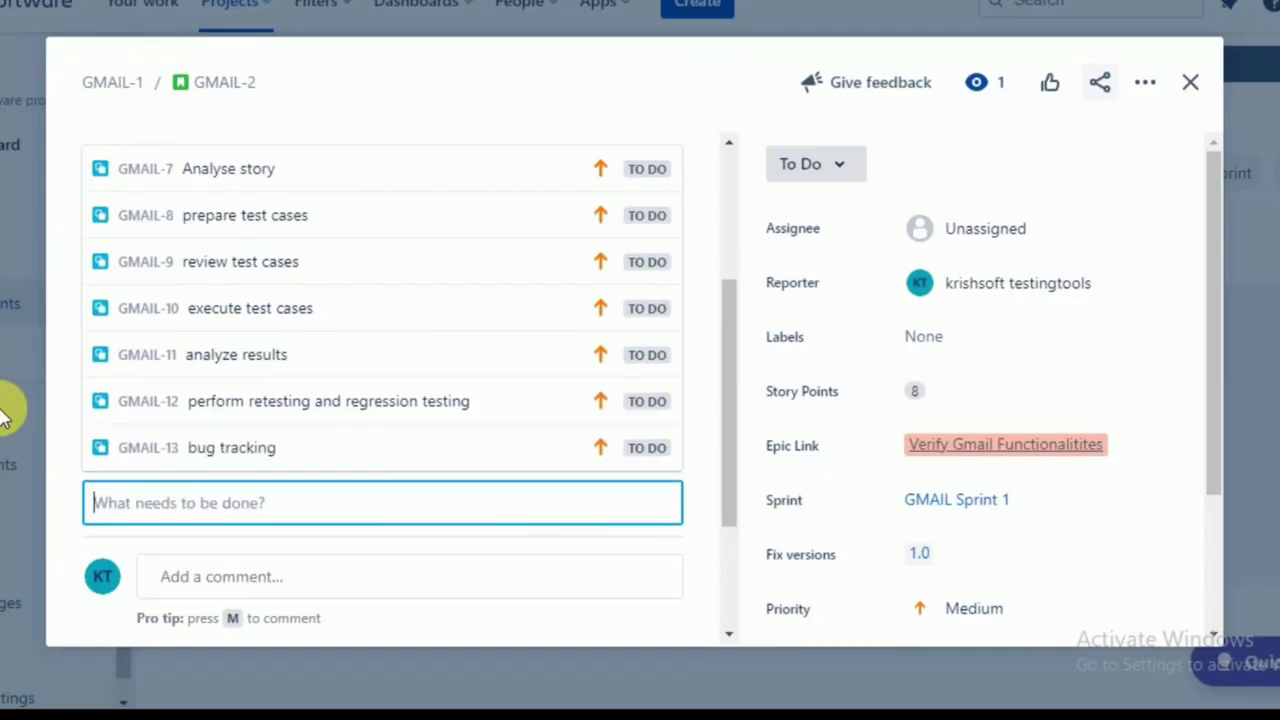
# - Check the Dev tasks in the Notepad list and create the subtask "design" for the login story in Jira
pyautogui.hotkey('alt', 'Tab')
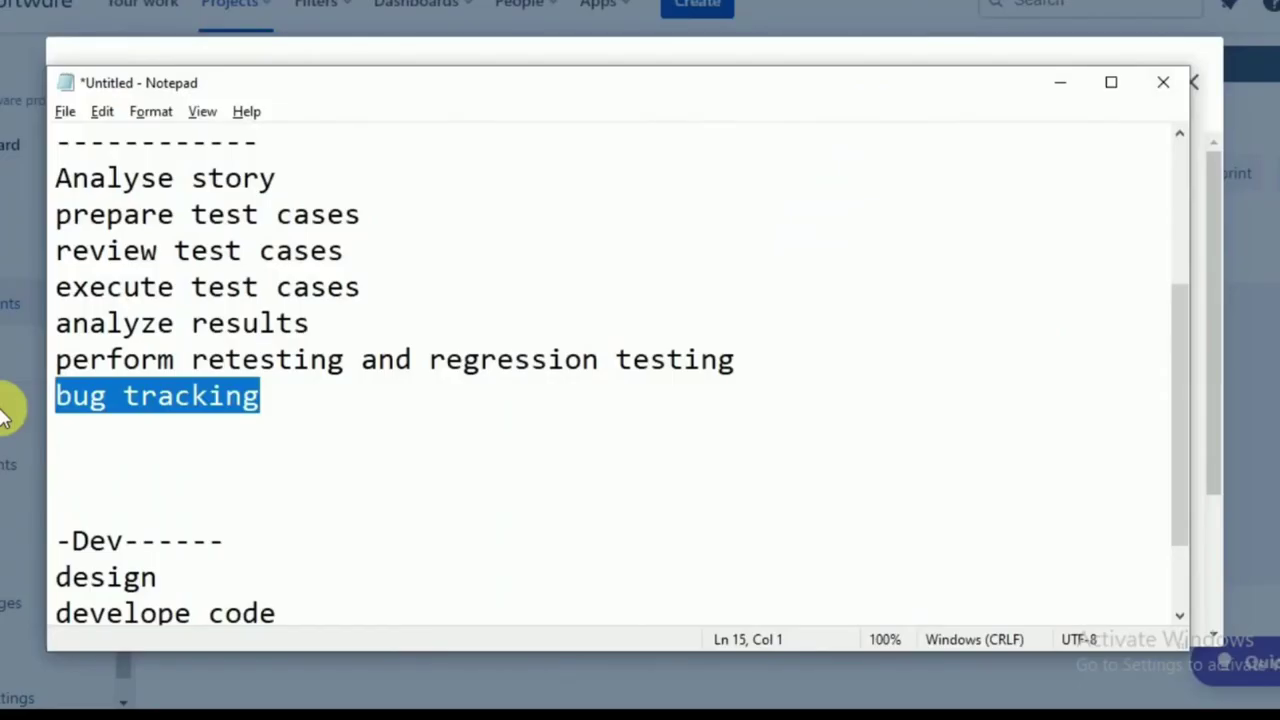
pyautogui.hotkey('alt', 'Tab')
pyautogui.write('d')
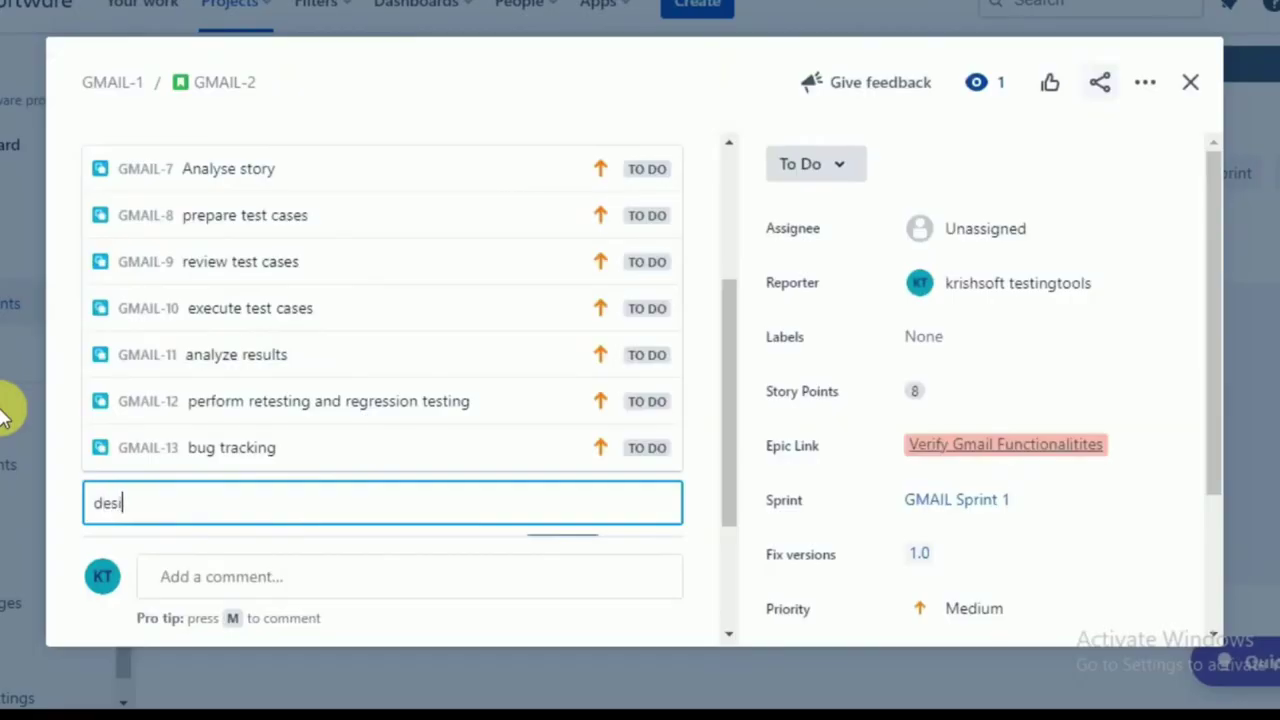
pyautogui.write('esign')
pyautogui.press('Return')
pyautogui.scroll(-2, 335, 440)
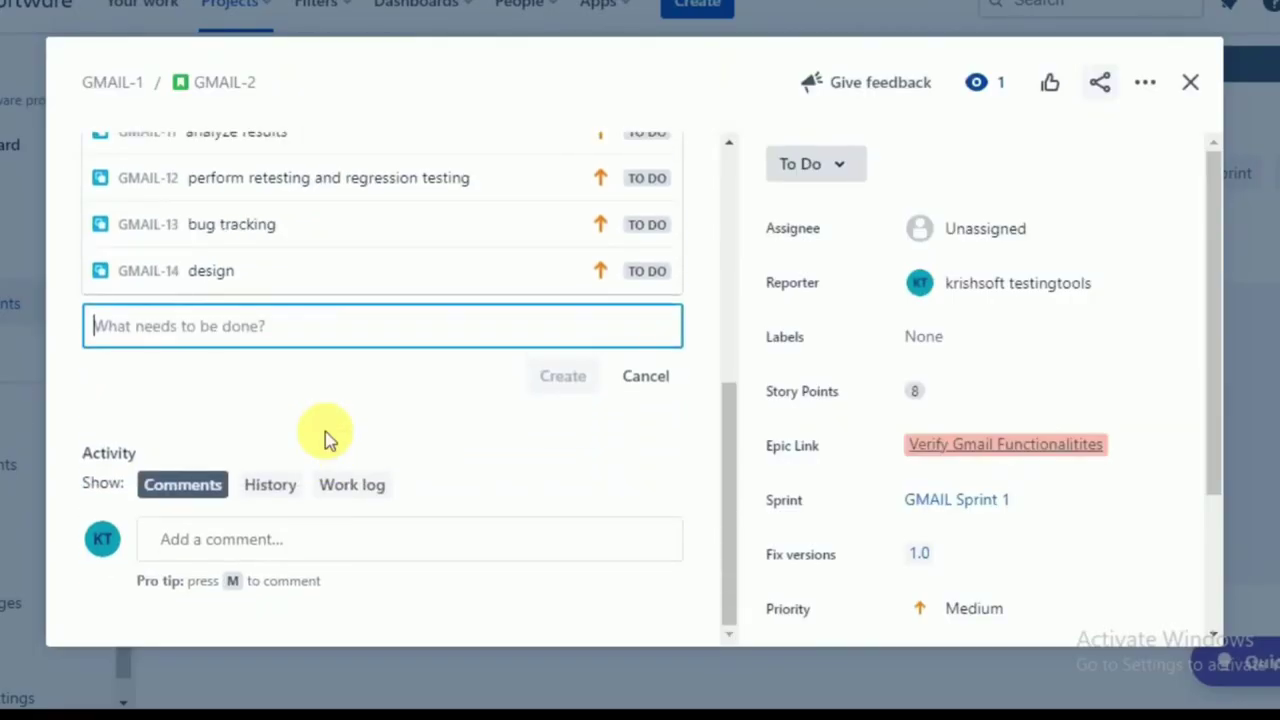
# - Create the subtasks "Develope code" and "perform unit testing" for the login story and close the story
pyautogui.write('Develope code')
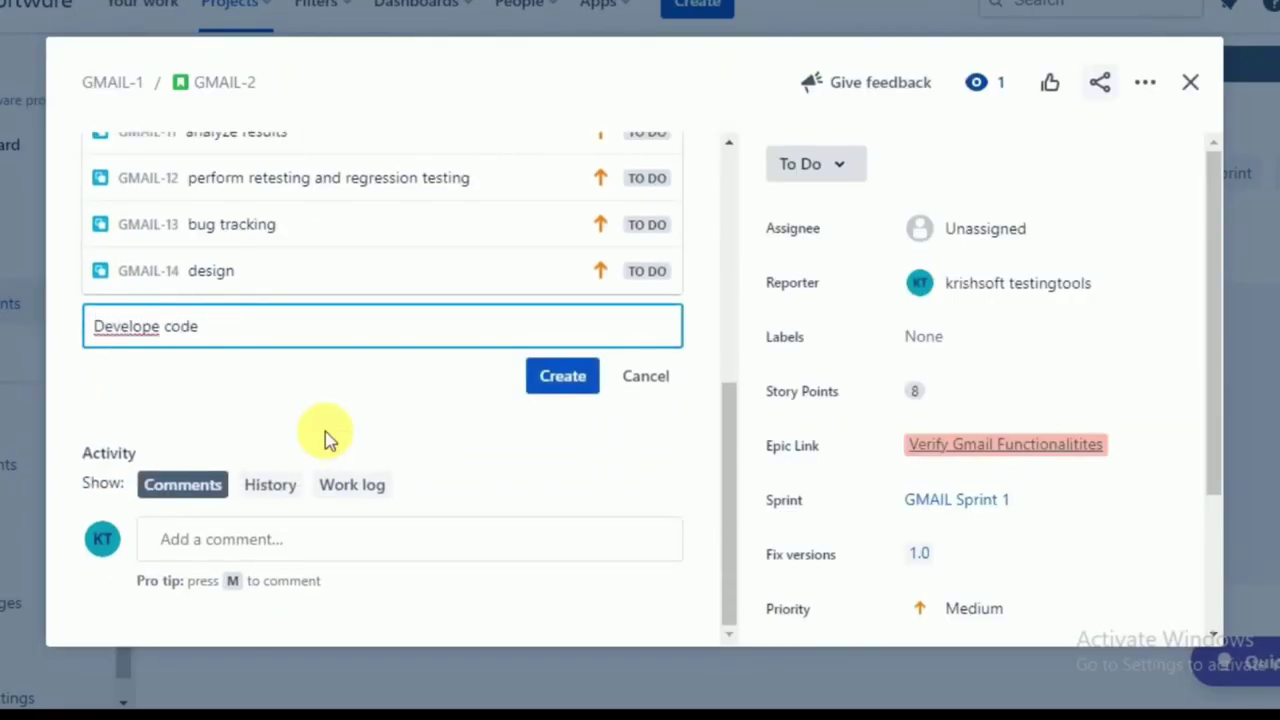
pyautogui.press('Return')
pyautogui.write('perform un')
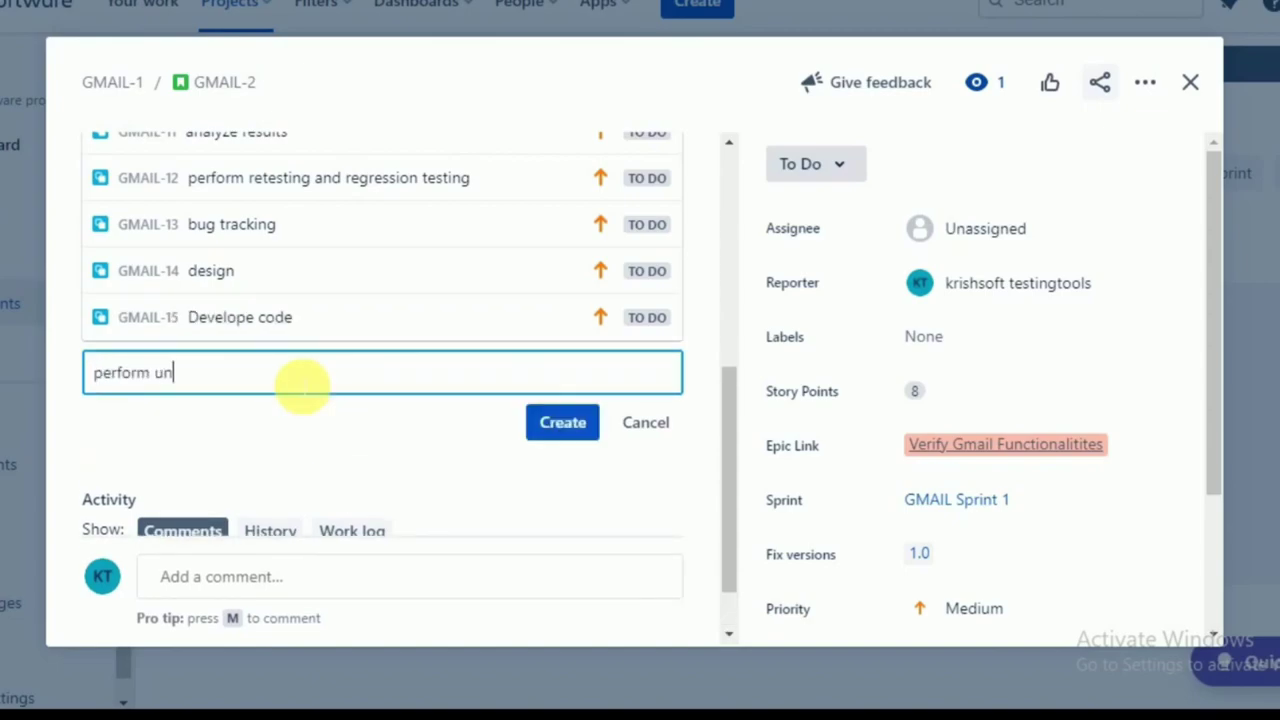
pyautogui.write('it testing')
pyautogui.press('Return')
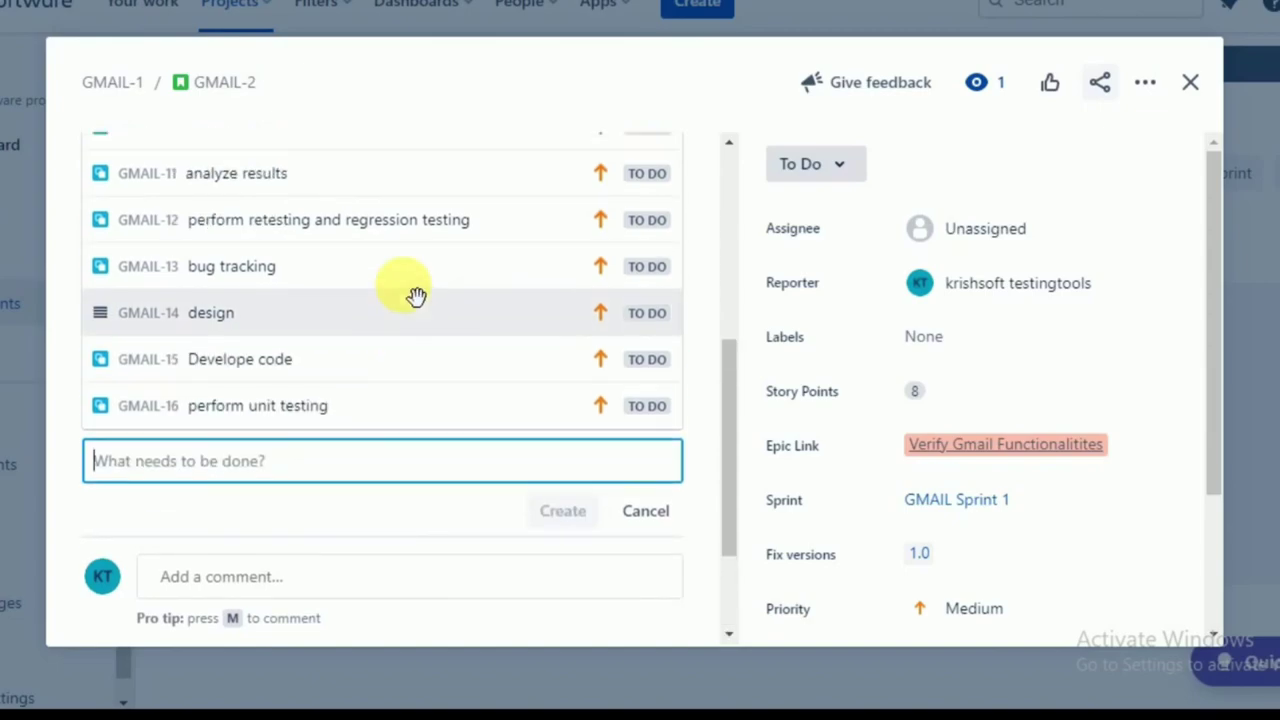
pyautogui.scroll(5, 415, 292)
pyautogui.scroll(2, 415, 292)
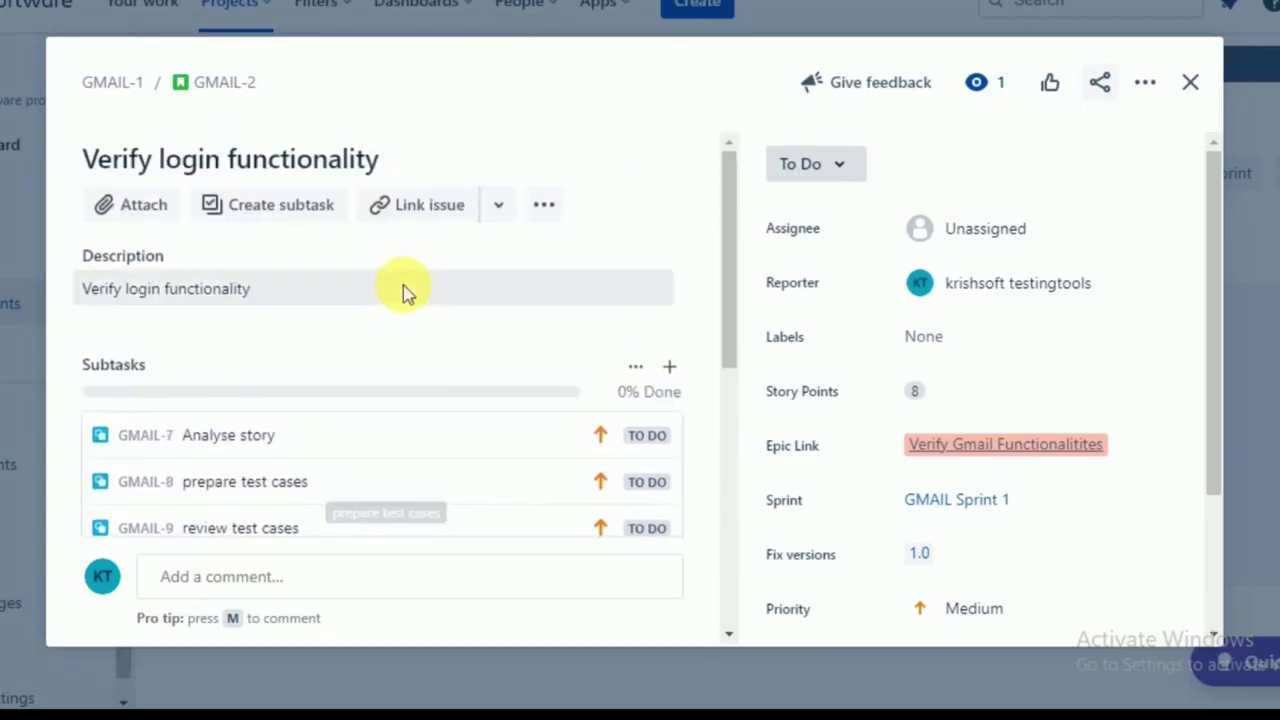
pyautogui.click(1191, 84)
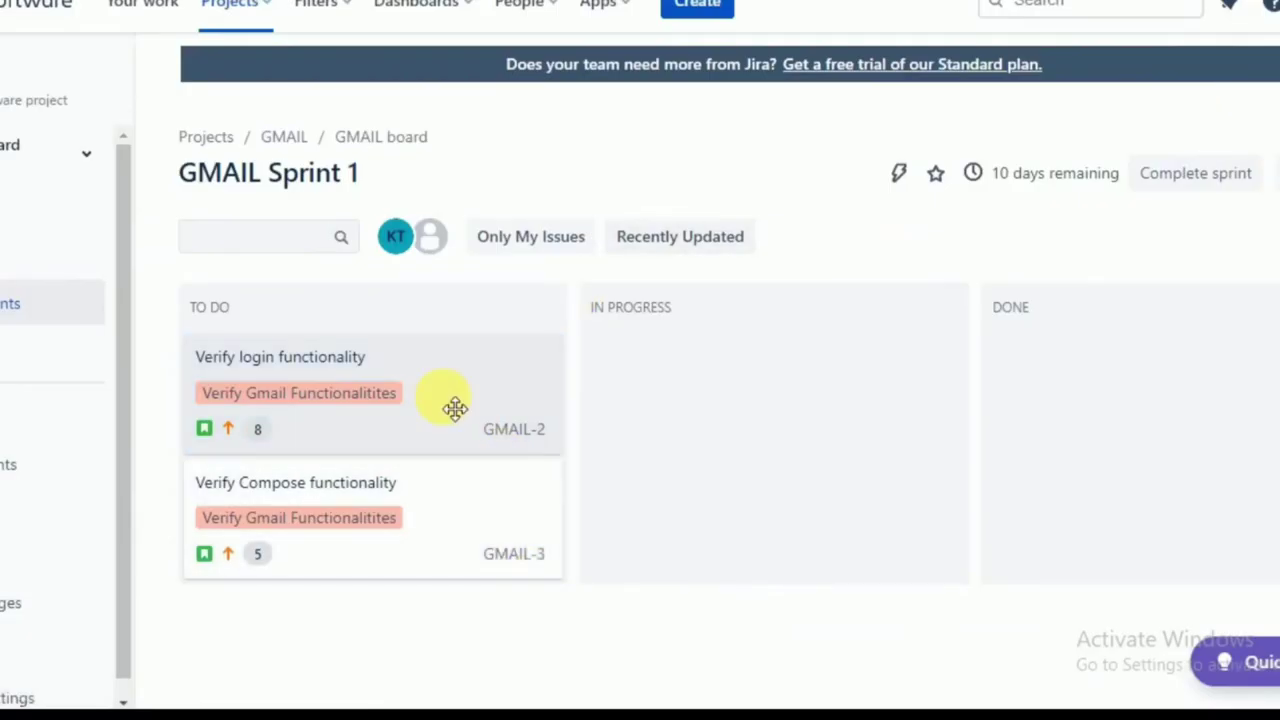
# - Reopen the "Verify login functionality" story, review its full list of subtasks, and close it
pyautogui.click(425, 392)
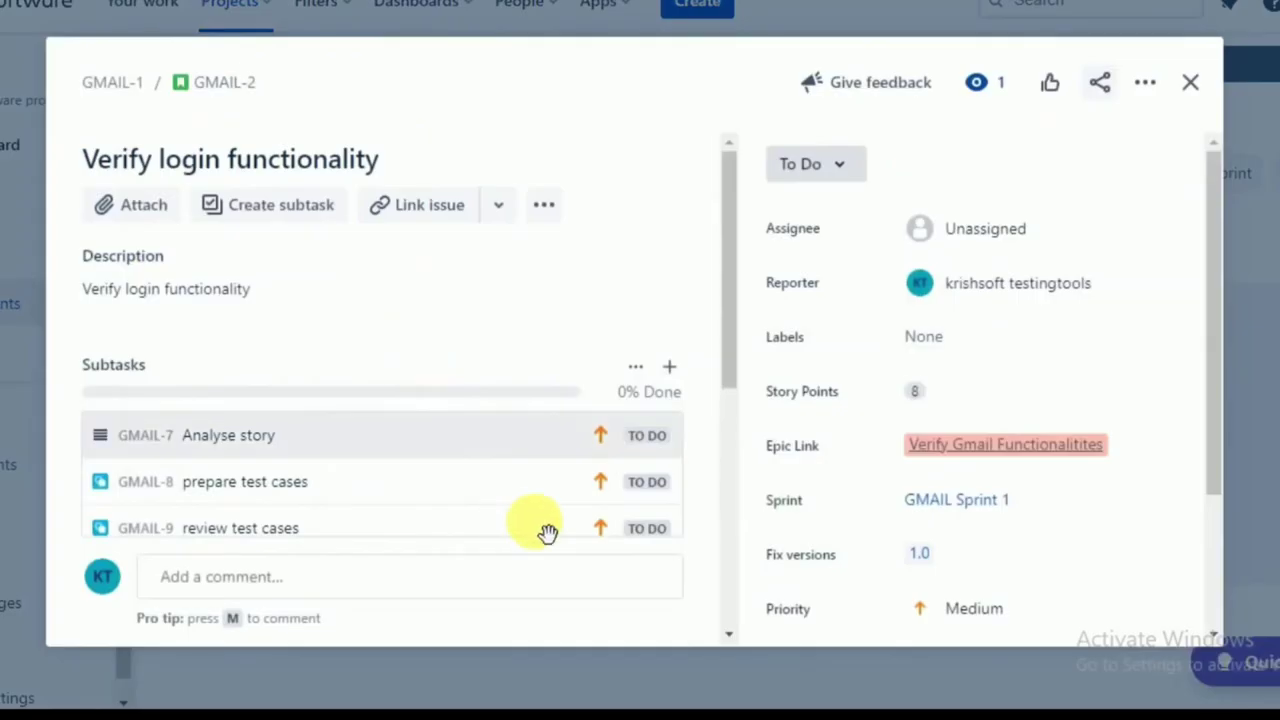
pyautogui.scroll(-1, 488, 518)
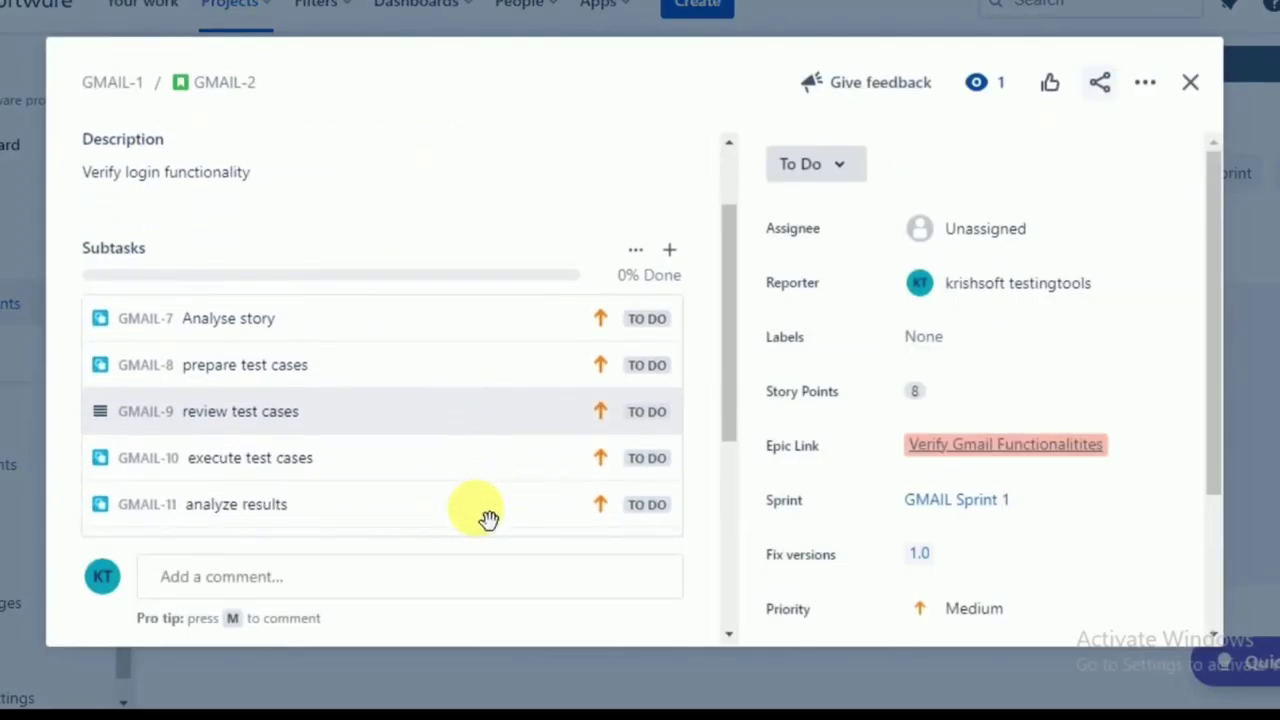
pyautogui.scroll(1, 488, 518)
pyautogui.scroll(-3, 488, 518)
pyautogui.scroll(-3, 488, 518)
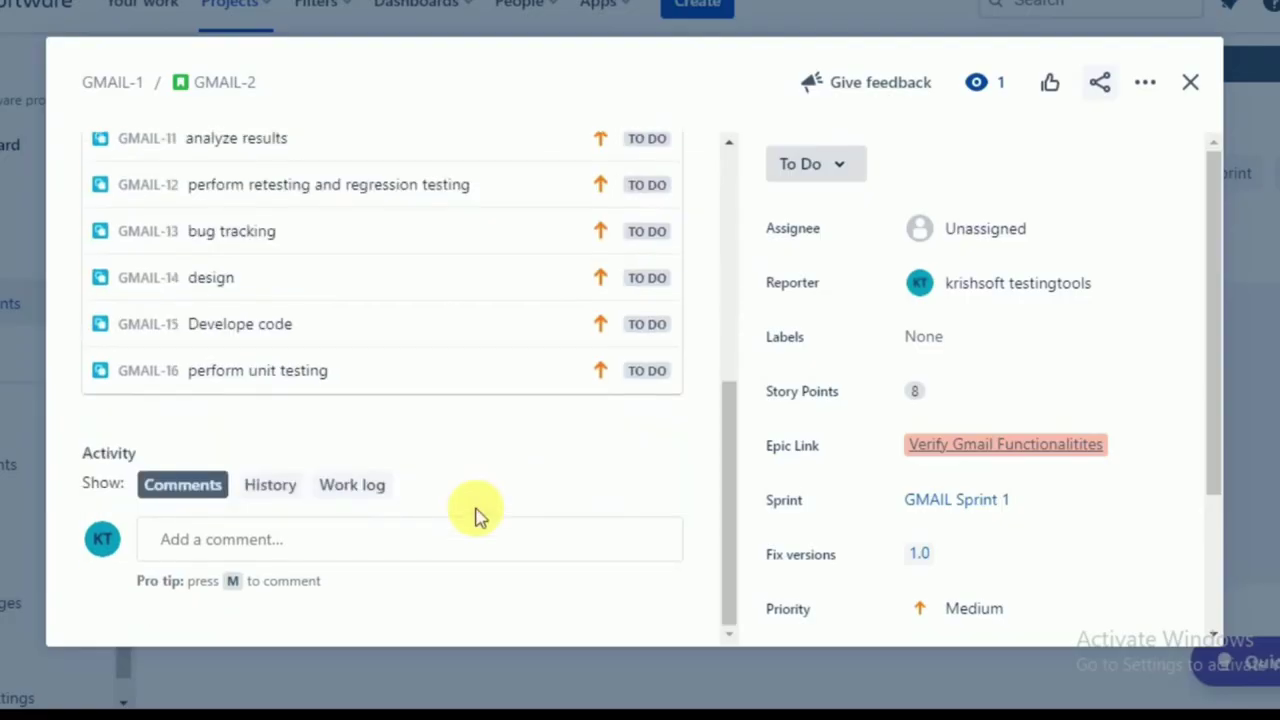
pyautogui.scroll(2, 475, 515)
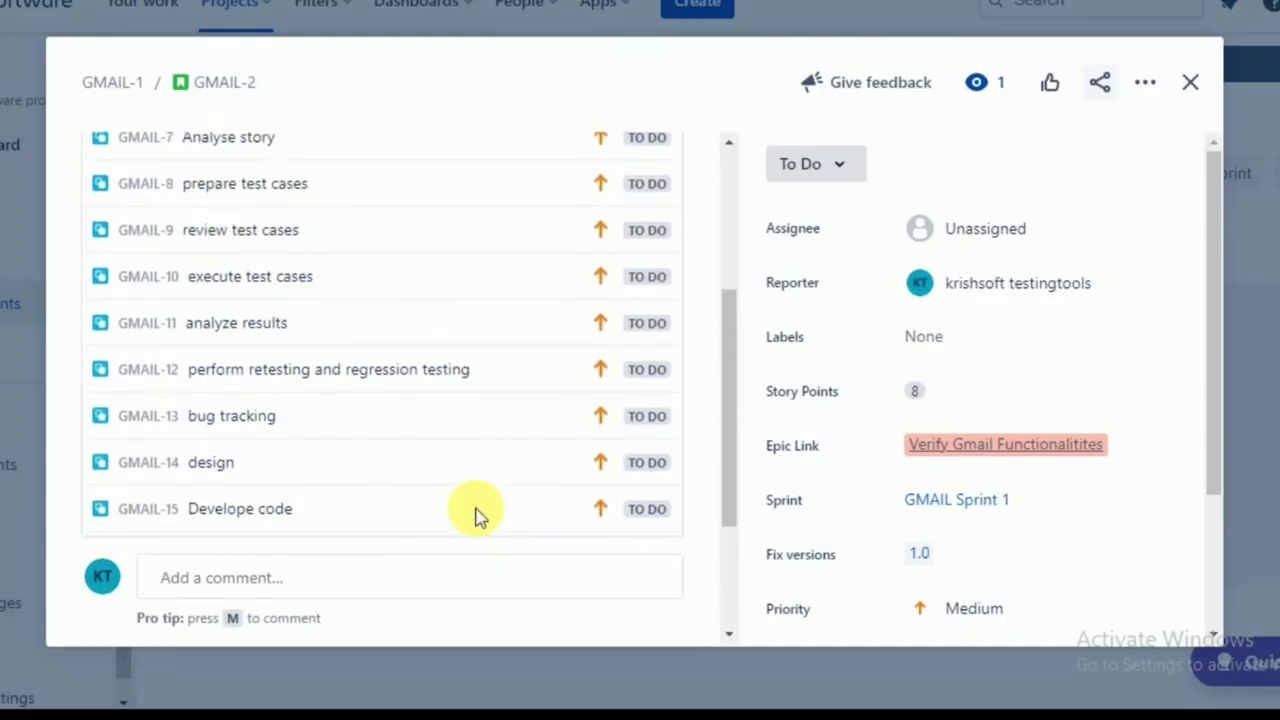
pyautogui.scroll(3, 480, 516)
pyautogui.scroll(-2, 486, 517)
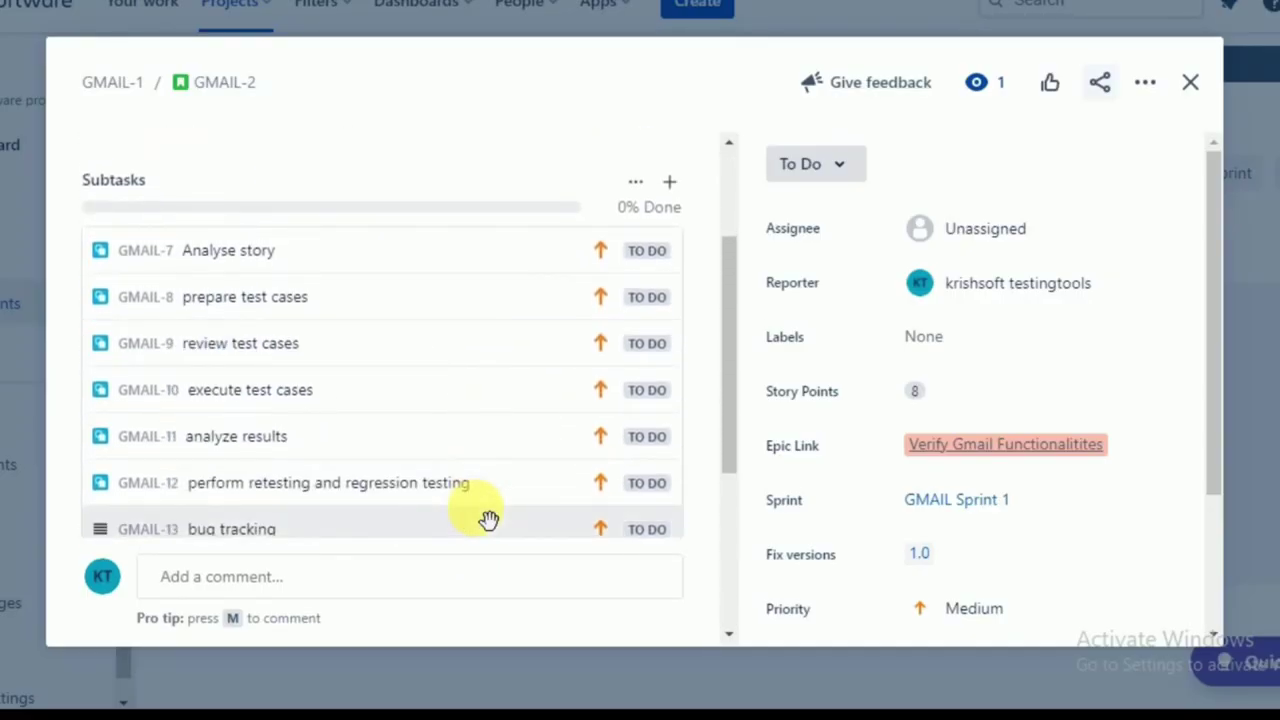
pyautogui.scroll(-3, 486, 517)
pyautogui.click(1190, 82)
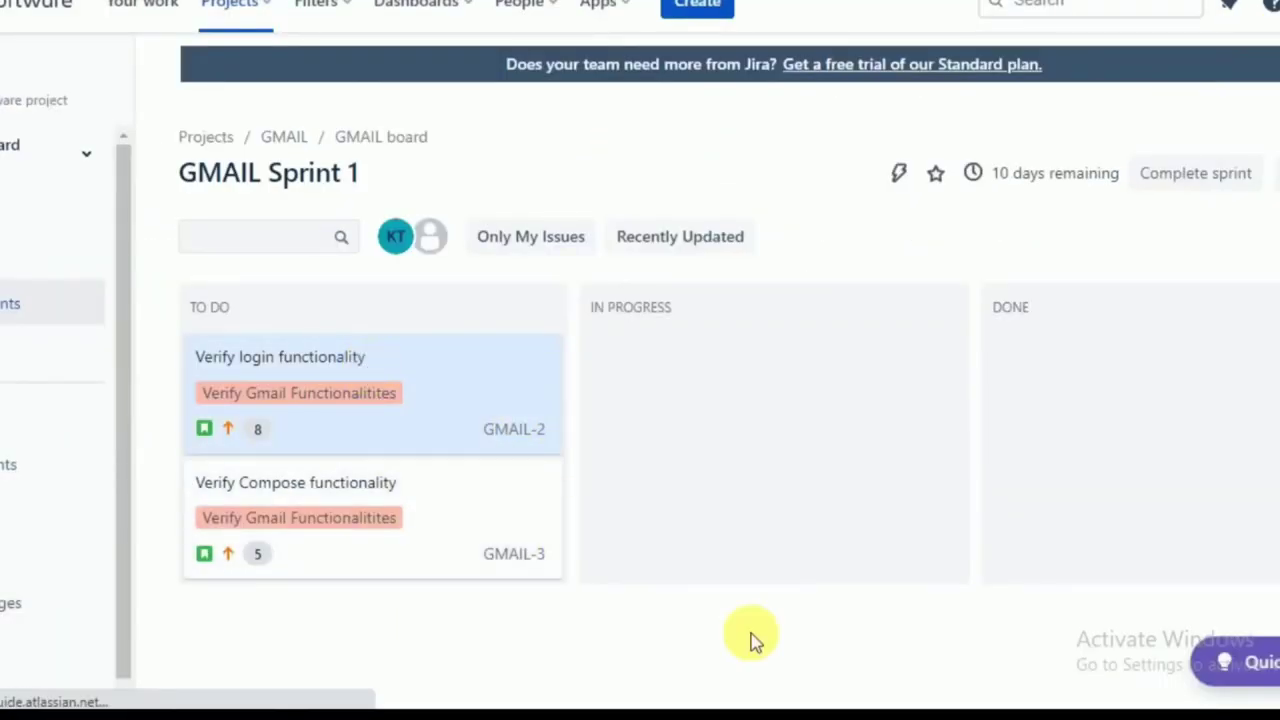
# - Examine the login story's subtask cards in the To Do column of the GMAIL Sprint 1 board, dismissing the community notice
pyautogui.scroll(-1, 509, 494)
pyautogui.scroll(1, 511, 496)
pyautogui.scroll(-8, 511, 496)
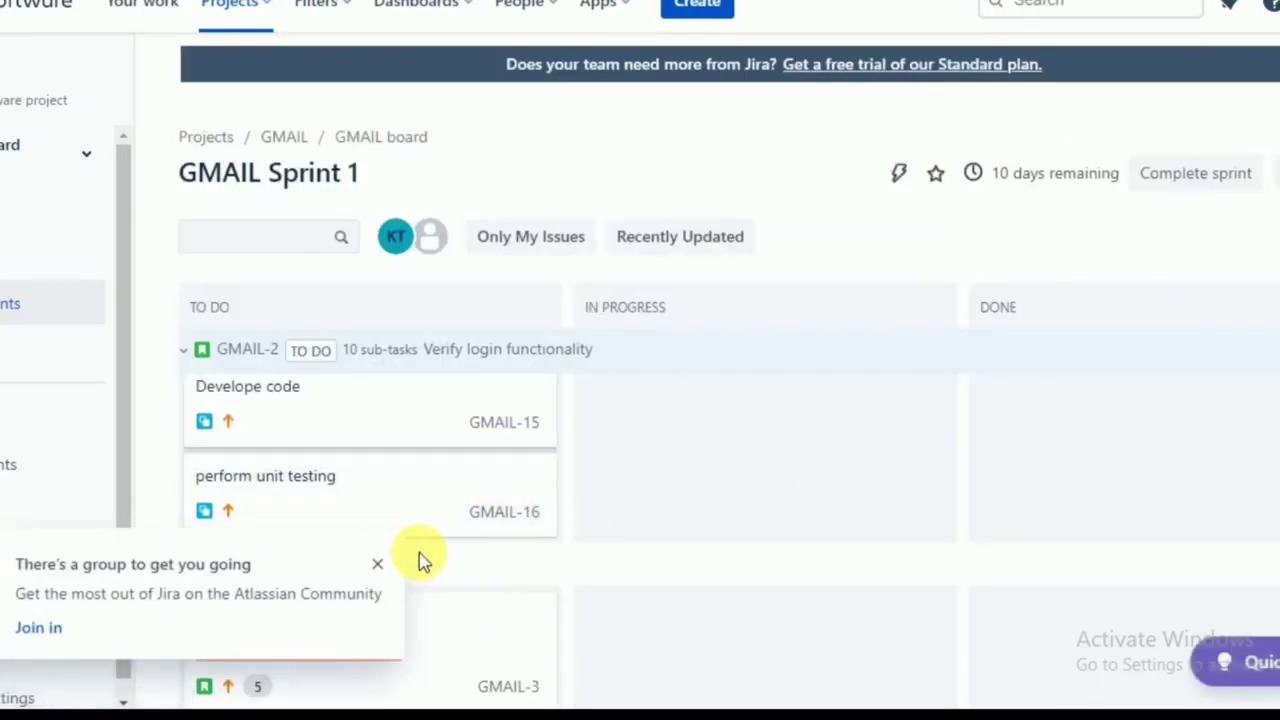
pyautogui.click(378, 565)
pyautogui.scroll(8, 444, 490)
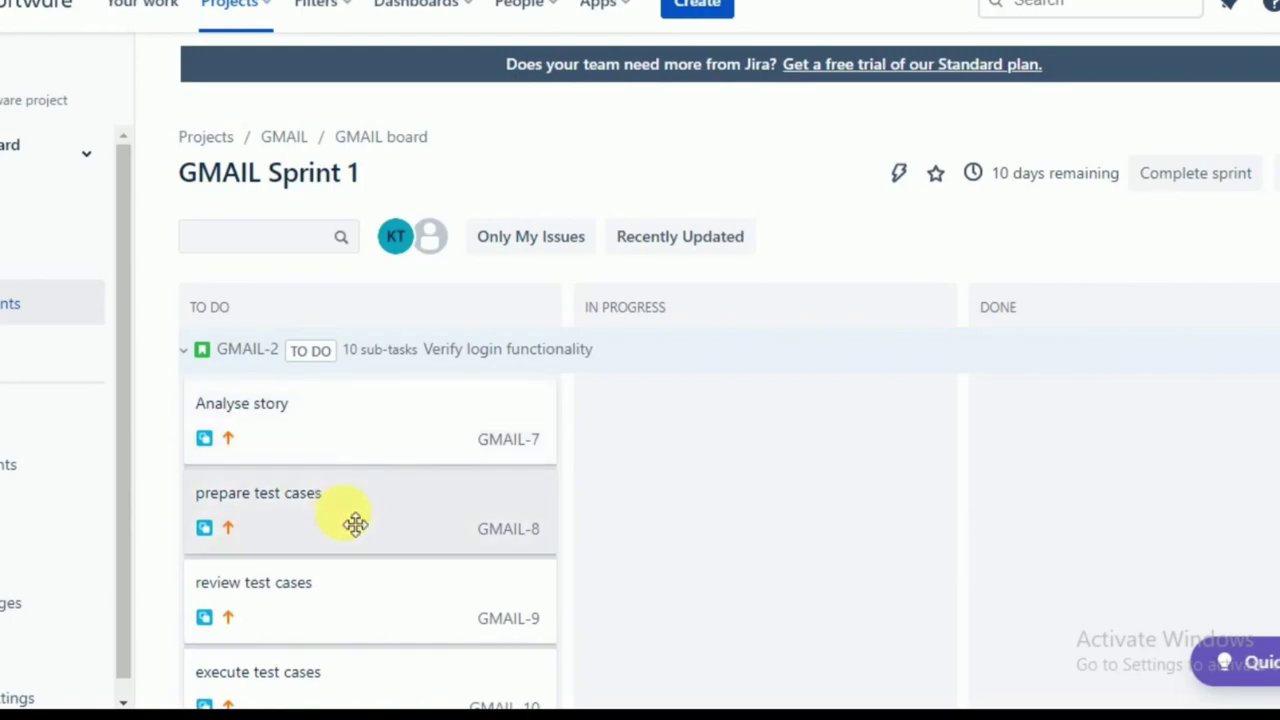
pyautogui.scroll(-3, 354, 520)
pyautogui.scroll(-2, 355, 522)
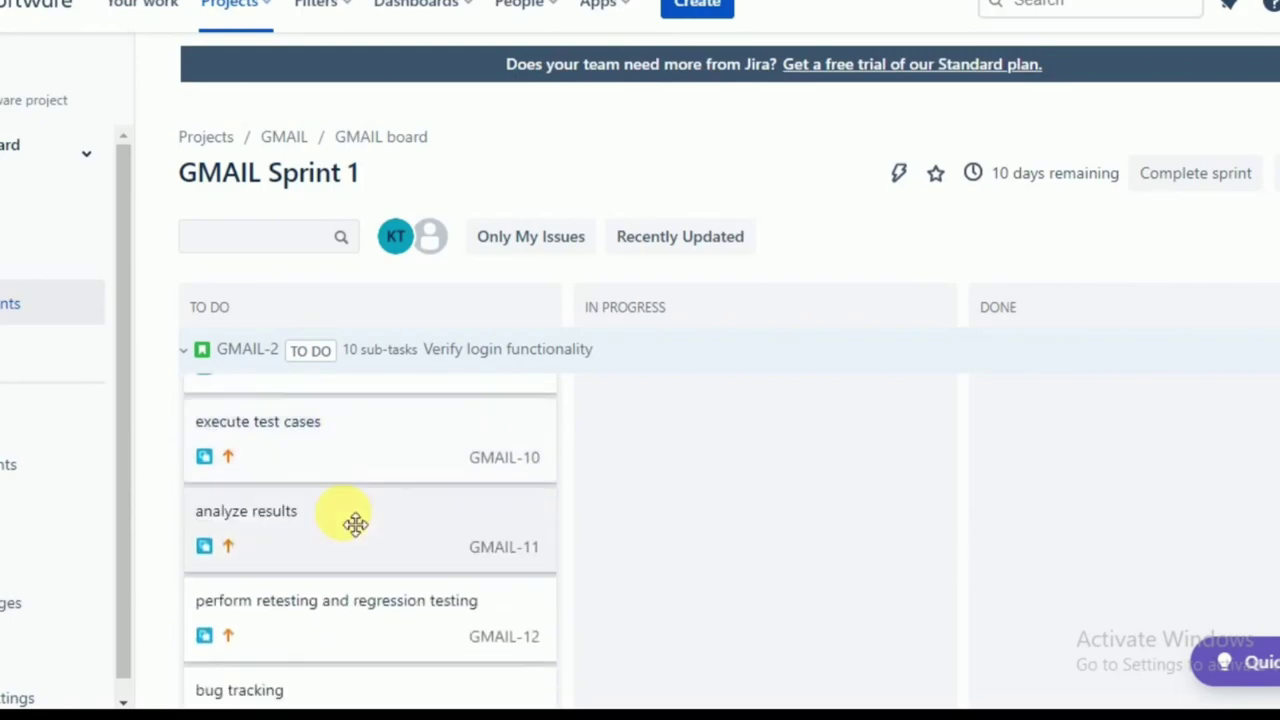
pyautogui.scroll(-3, 355, 522)
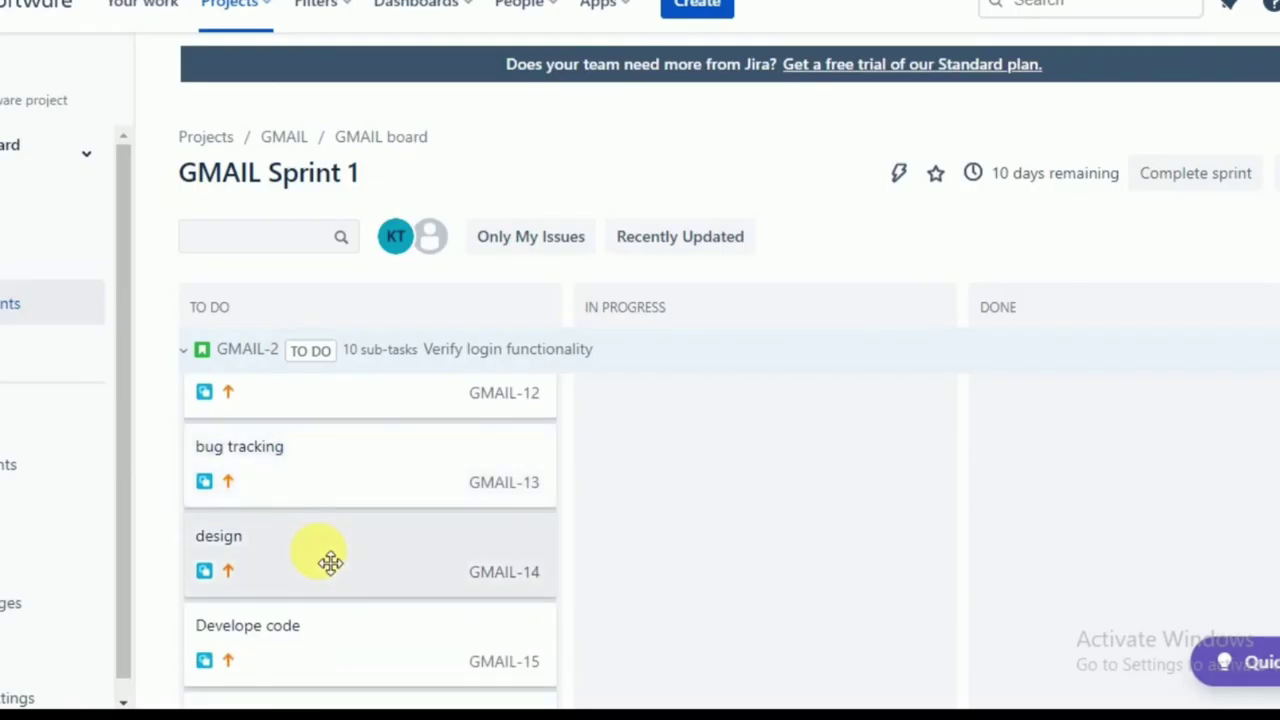
pyautogui.scroll(-1, 331, 563)
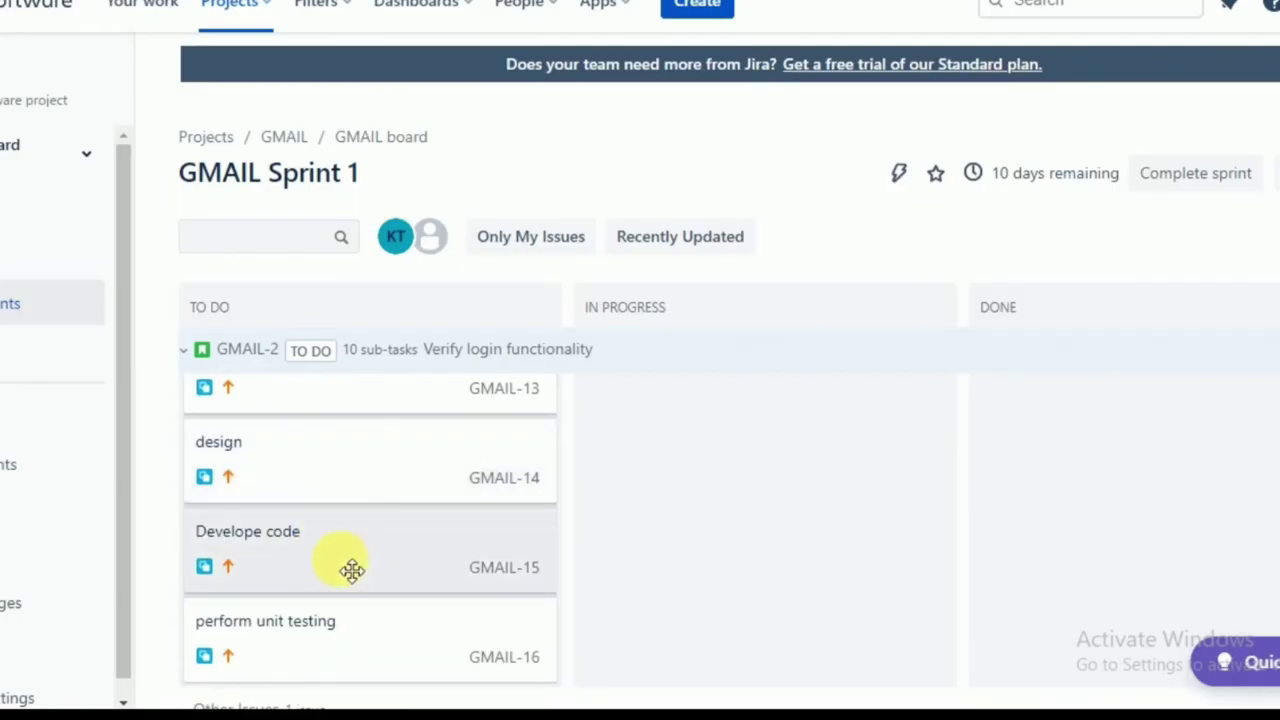
pyautogui.scroll(-1, 352, 570)
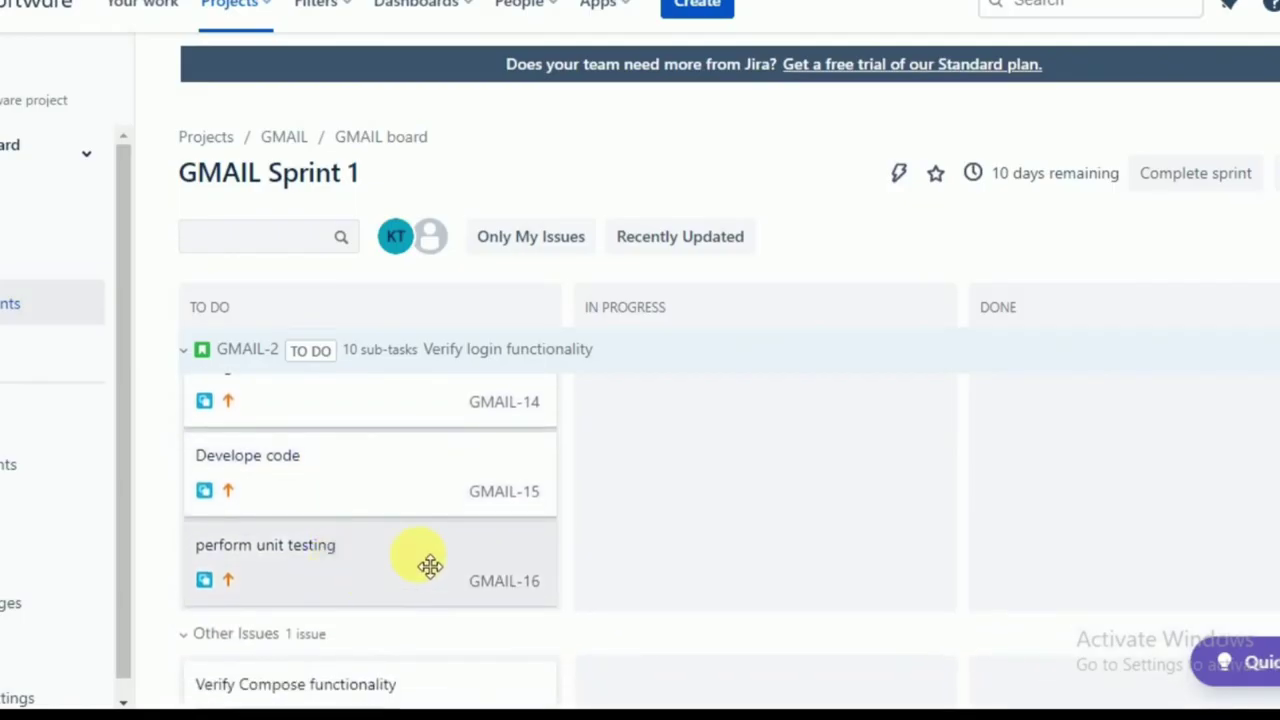
pyautogui.scroll(5, 383, 590)
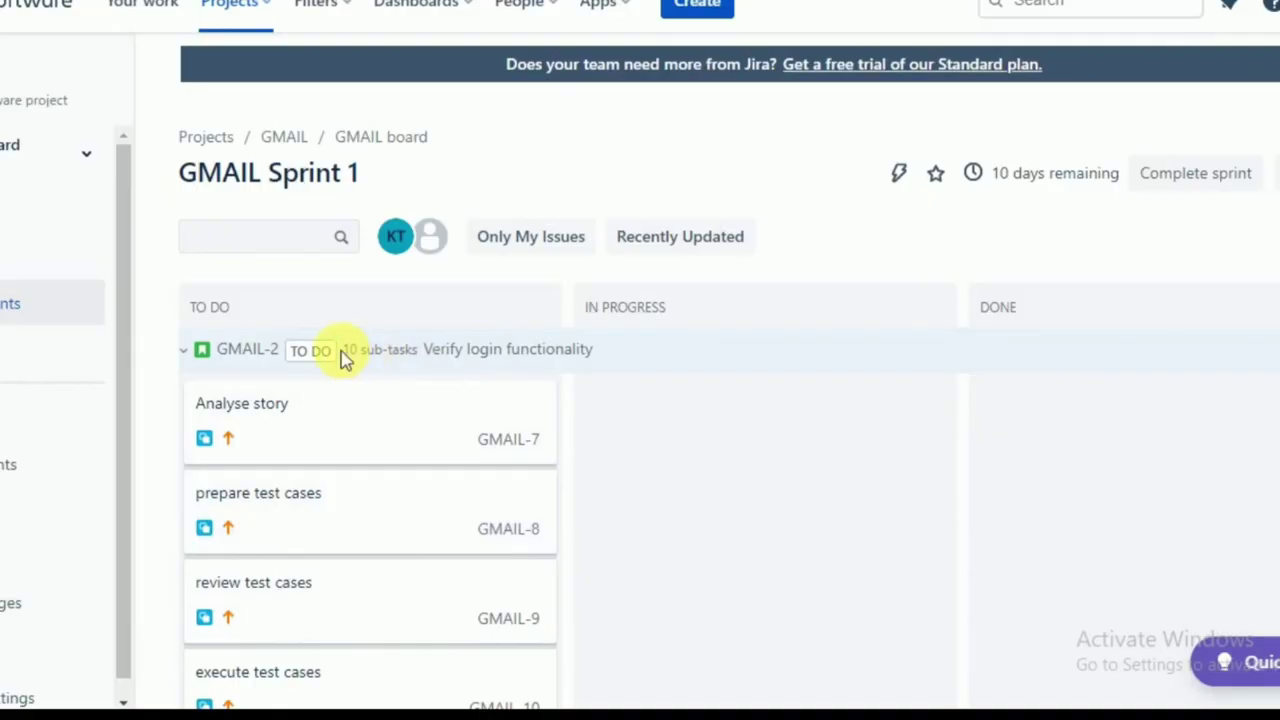
pyautogui.moveTo(362, 360); pyautogui.dragTo(420, 350)
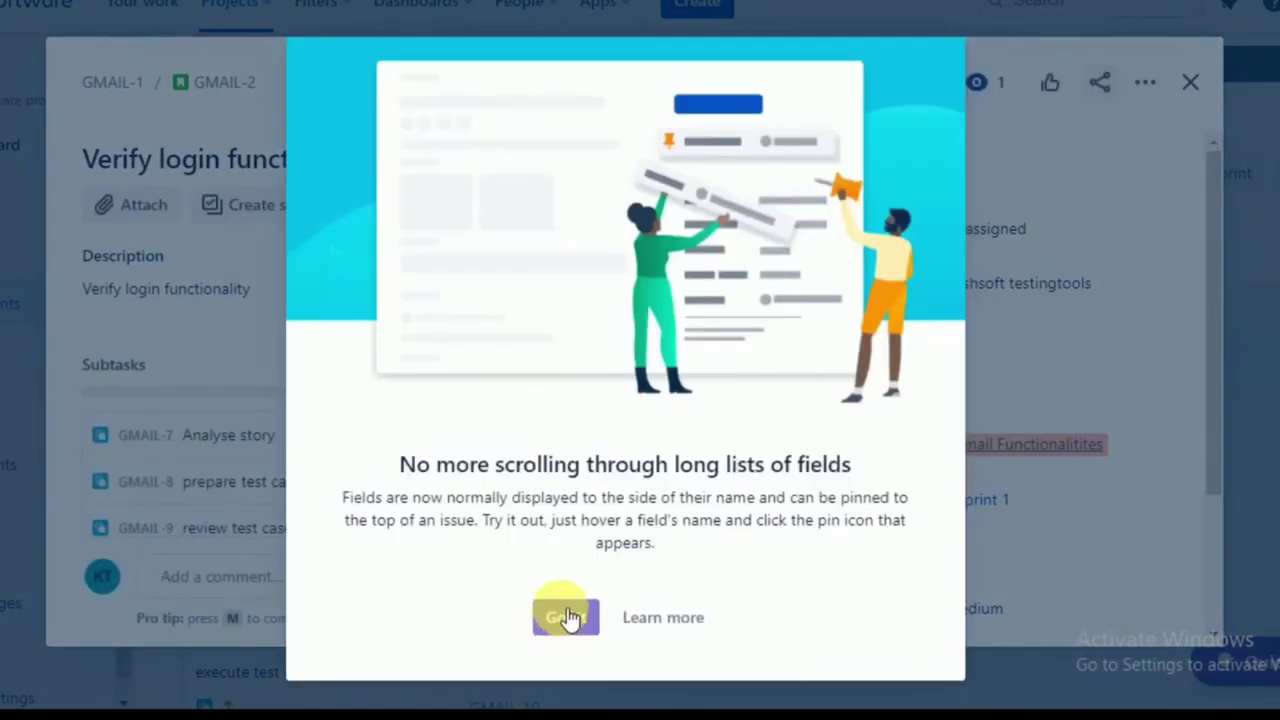
pyautogui.click(563, 612)
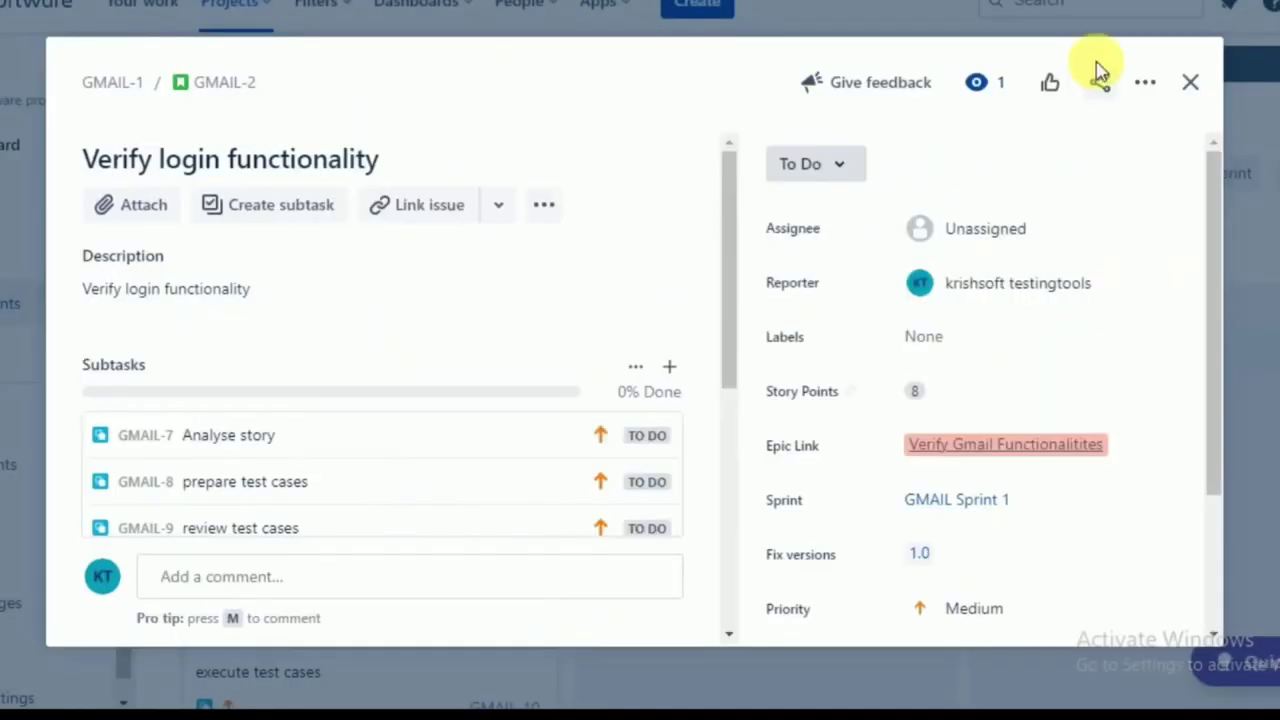
pyautogui.click(1196, 88)
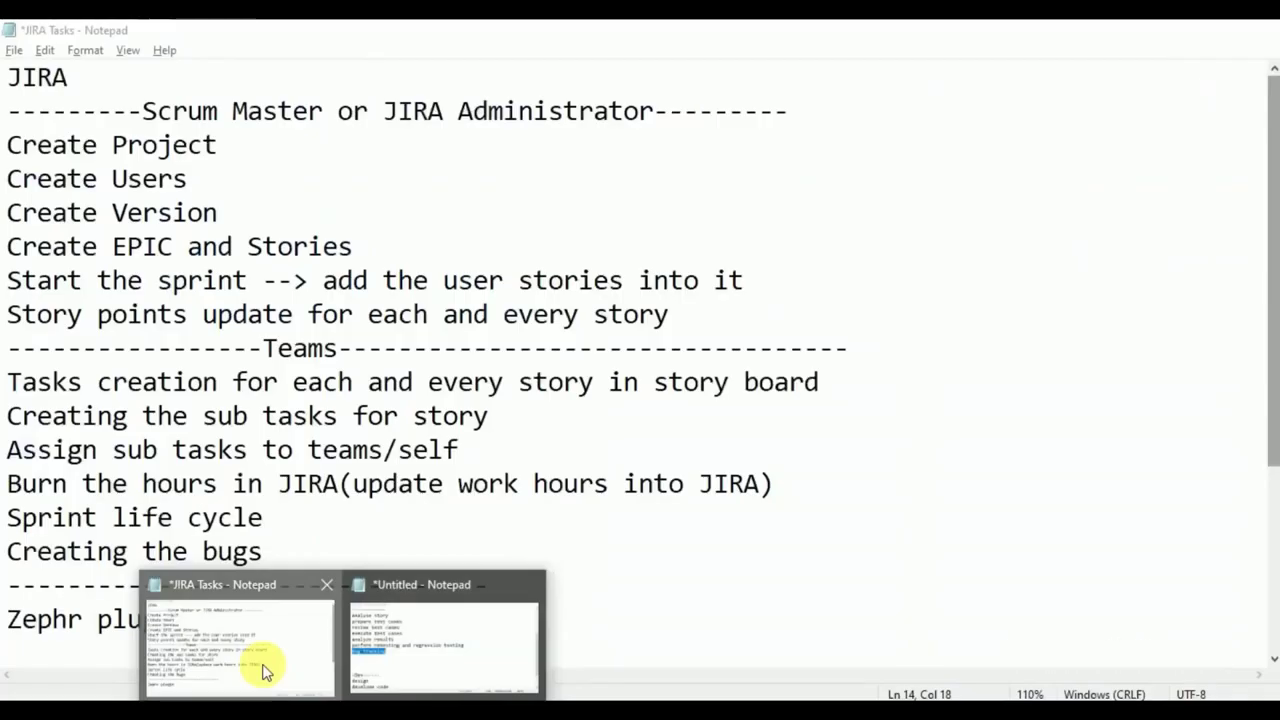
# - Switch to the JIRA Tasks list in Notepad and highlight the line "Assign sub tasks to teams/self"
pyautogui.click(257, 666)
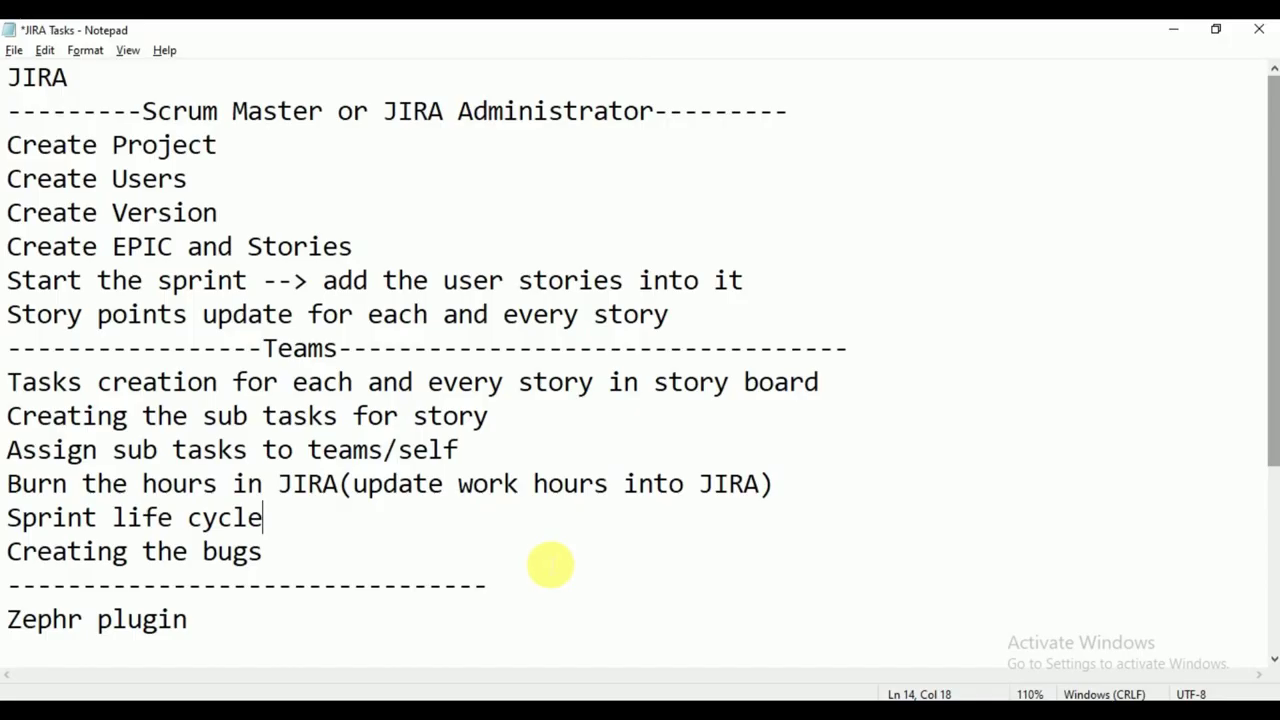
pyautogui.click(462, 451)
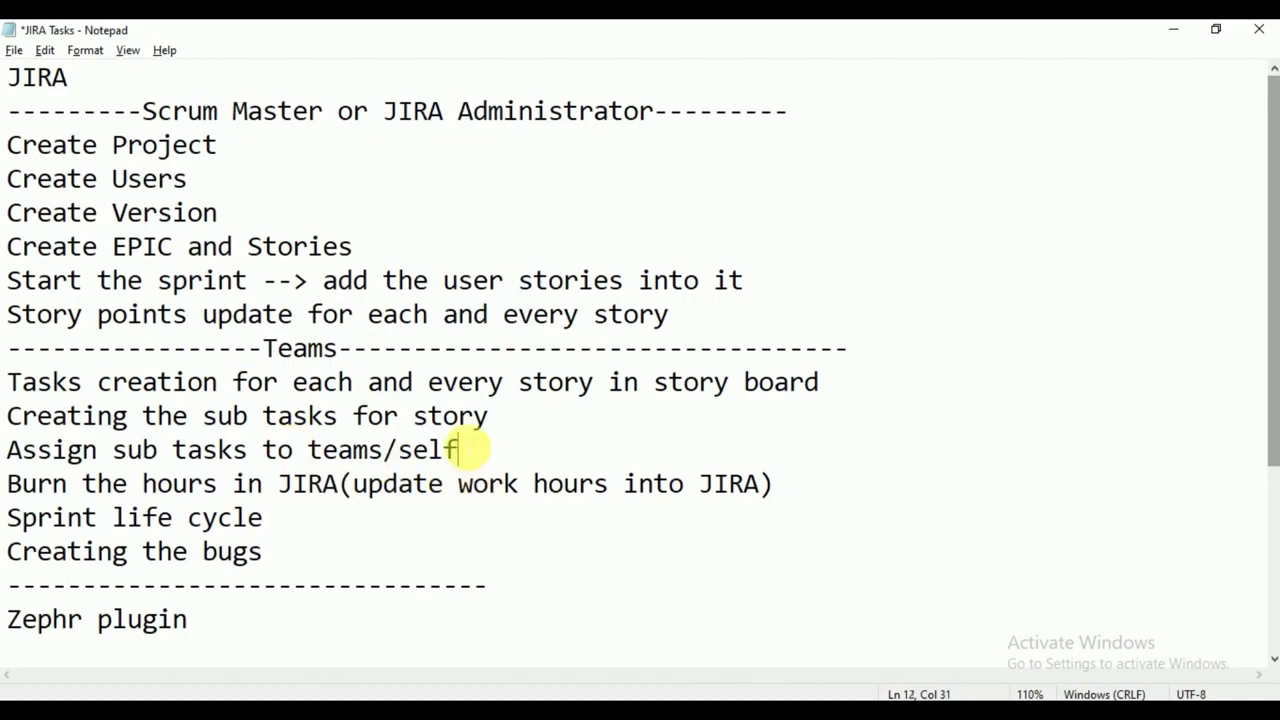
pyautogui.moveTo(462, 451); pyautogui.dragTo(8, 458)
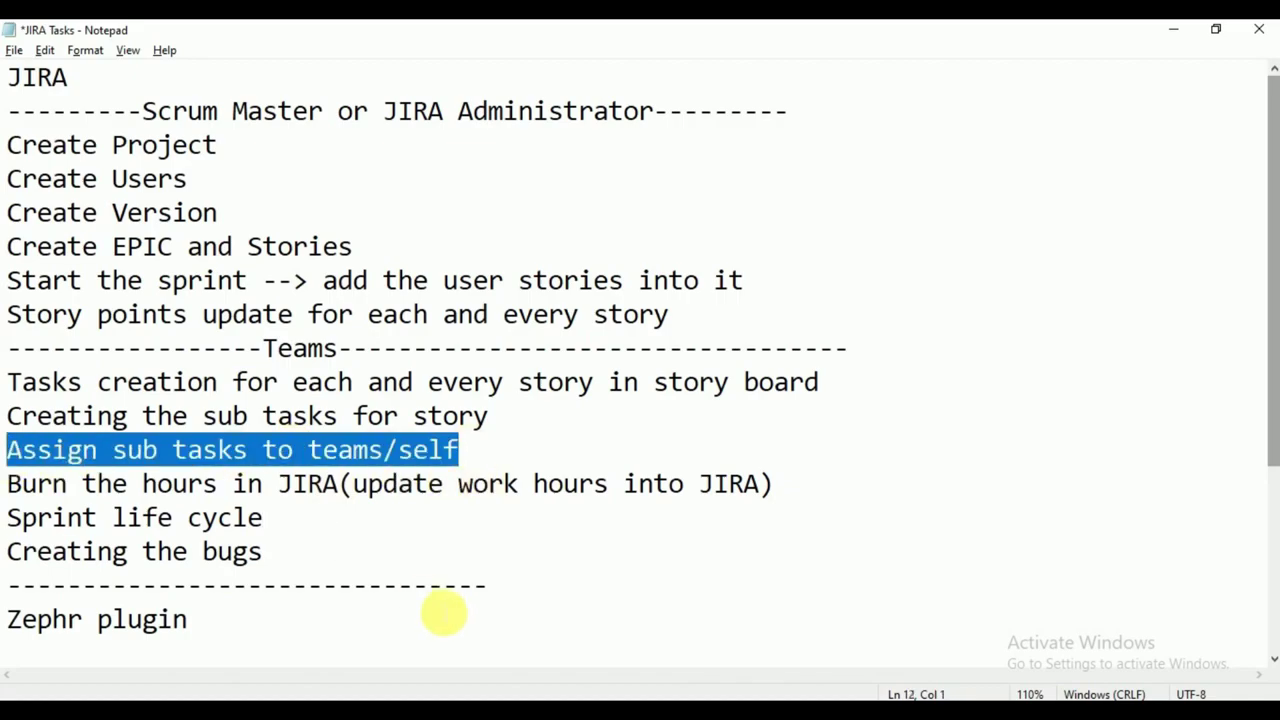
# - Switch back to the GMAIL board in Jira, look over the login story's subtasks, and open the "Analyse story" subtask
pyautogui.moveTo(410, 712)
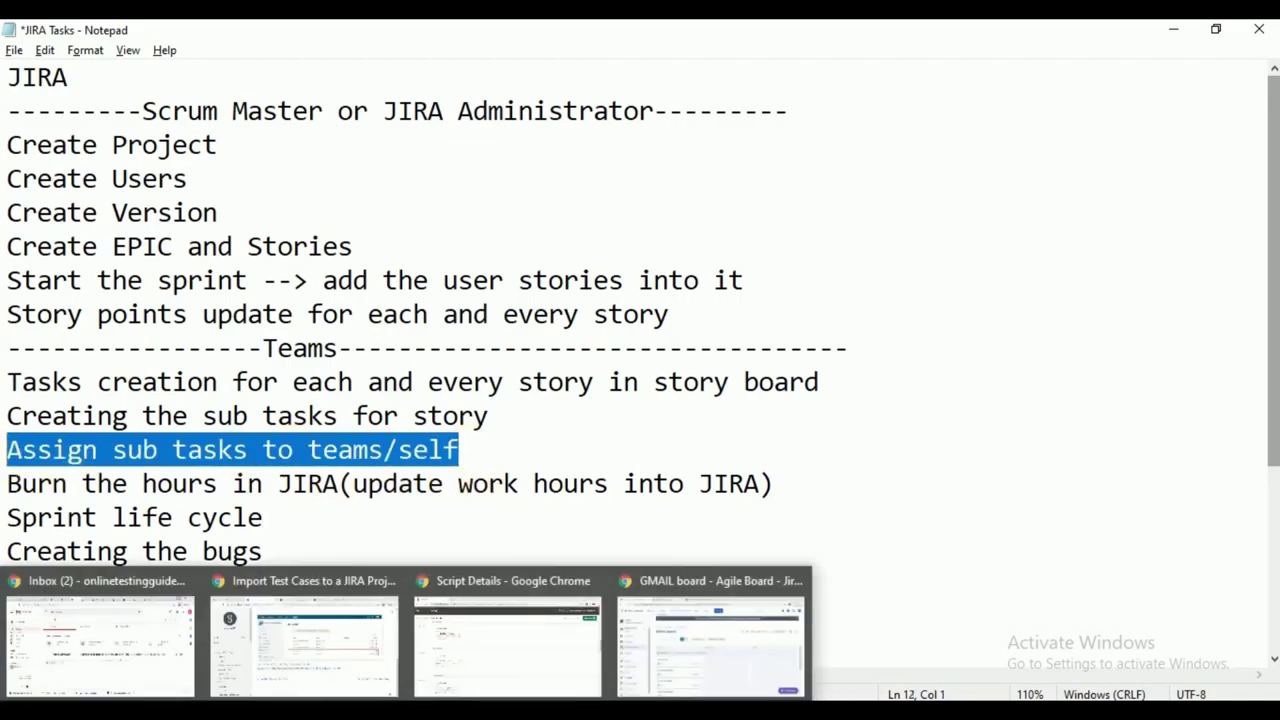
pyautogui.click(714, 668)
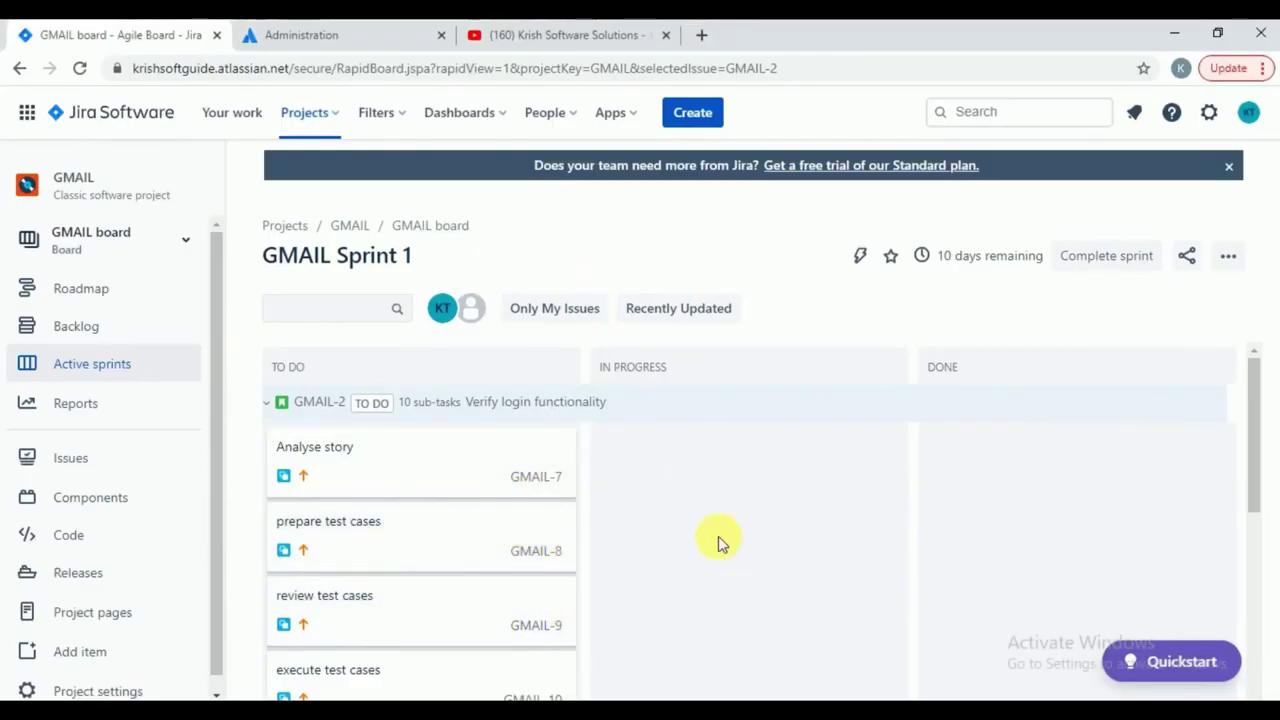
pyautogui.scroll(-3, 683, 526)
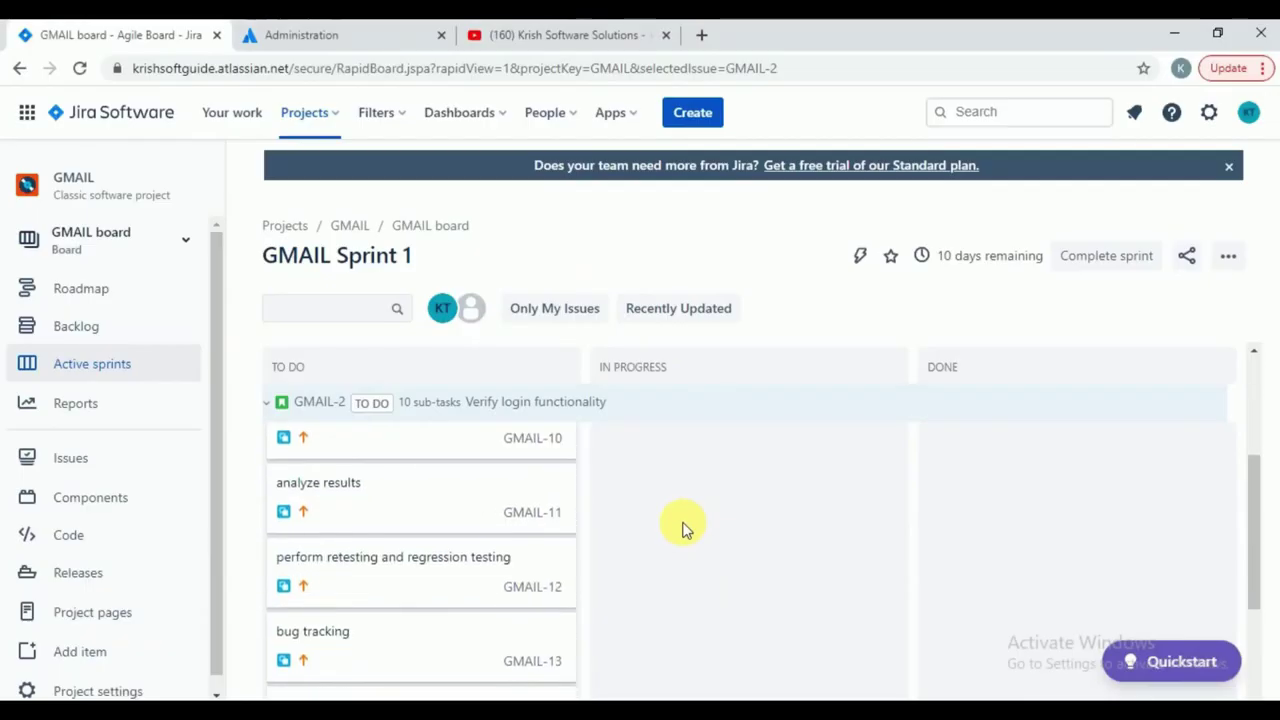
pyautogui.scroll(-3, 683, 526)
pyautogui.scroll(5, 683, 526)
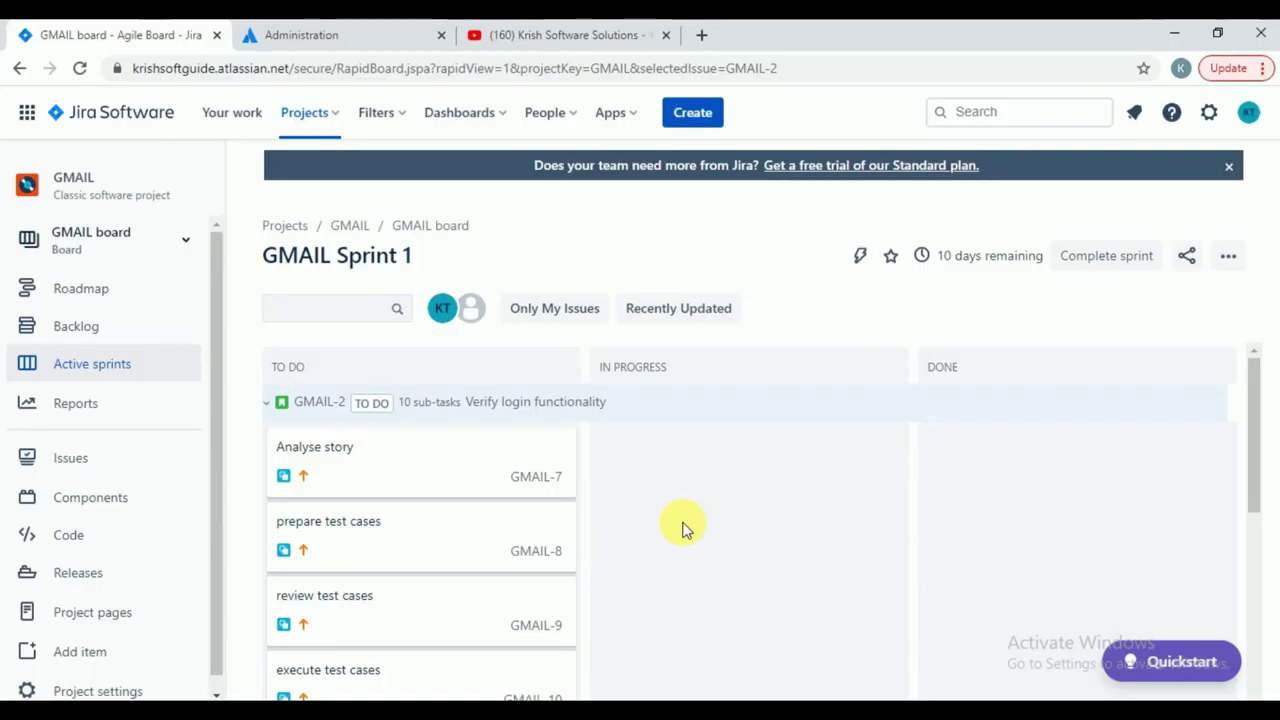
pyautogui.click(464, 458)
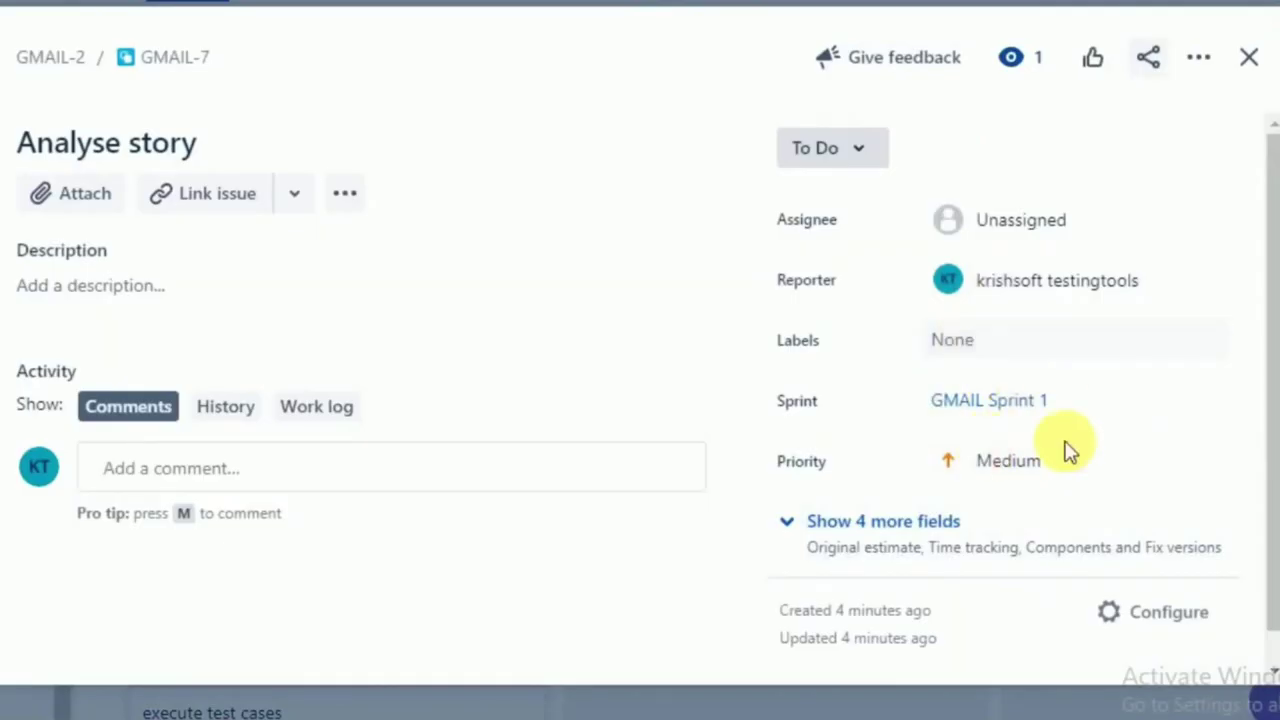
# - Assign the "Analyse story" subtask to yourself, and replace that assignee with the team member who has the dark avatar
pyautogui.click(1078, 225)
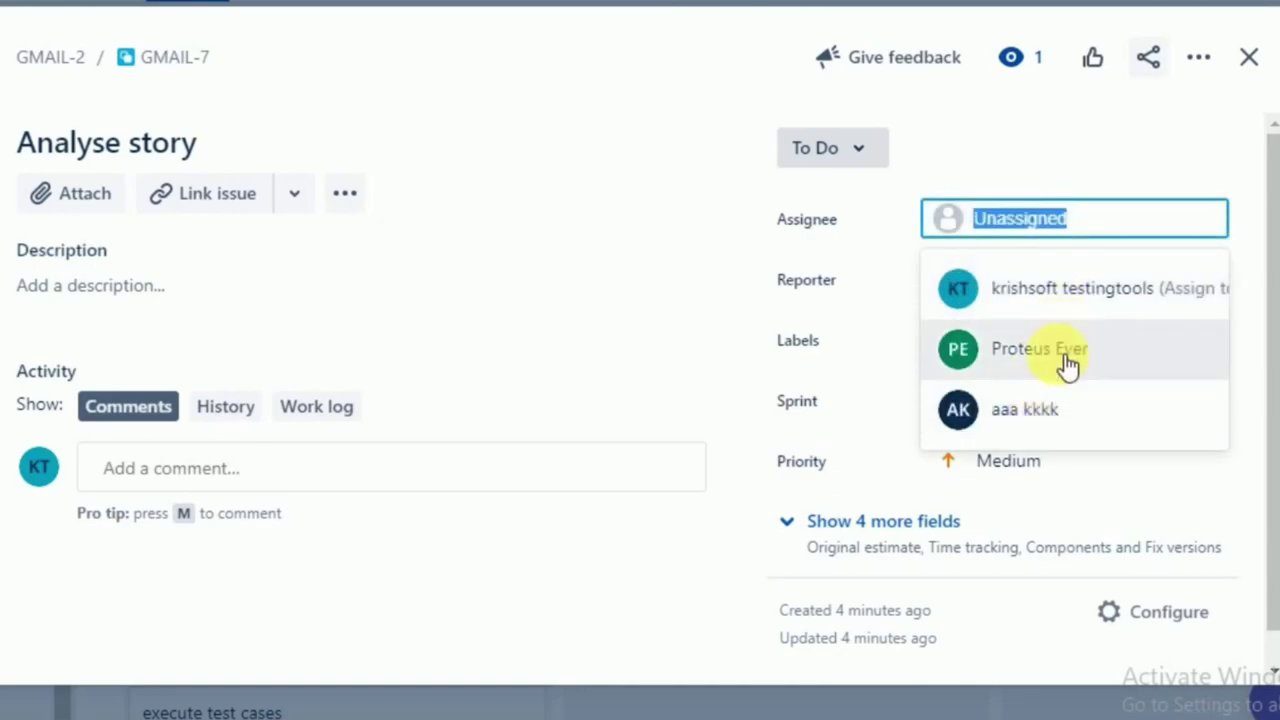
pyautogui.click(1058, 290)
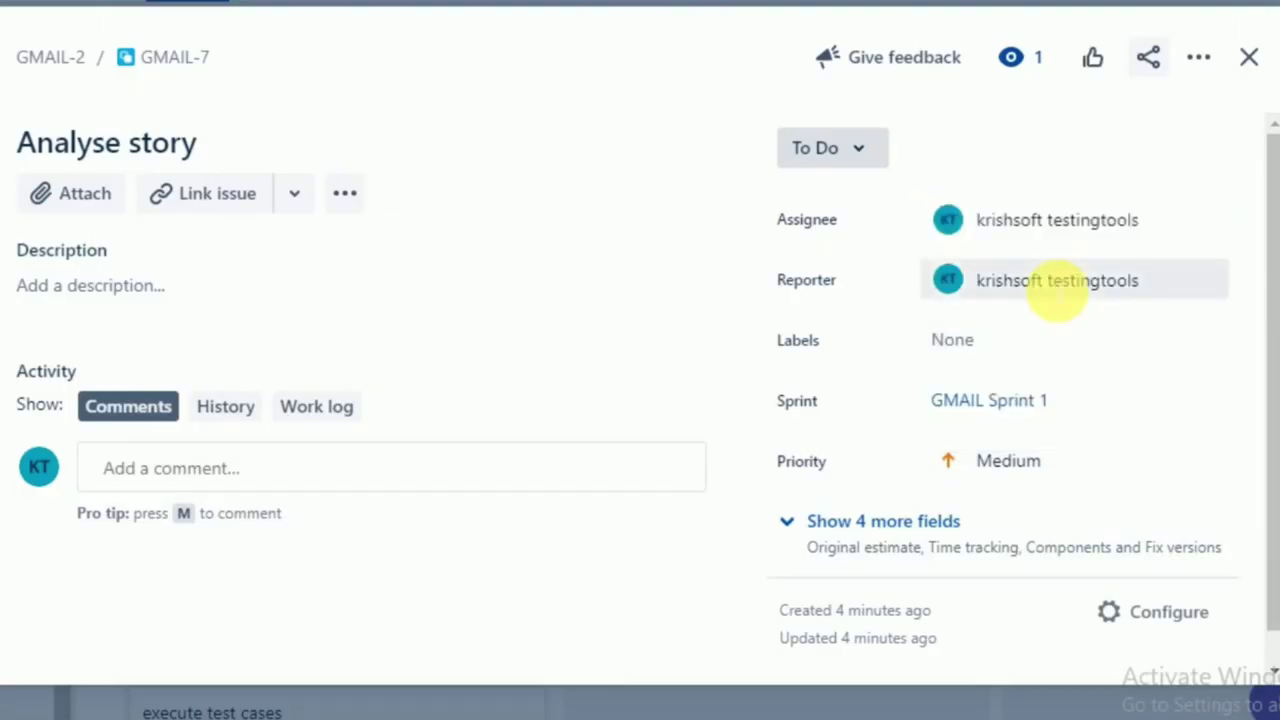
pyautogui.click(1088, 228)
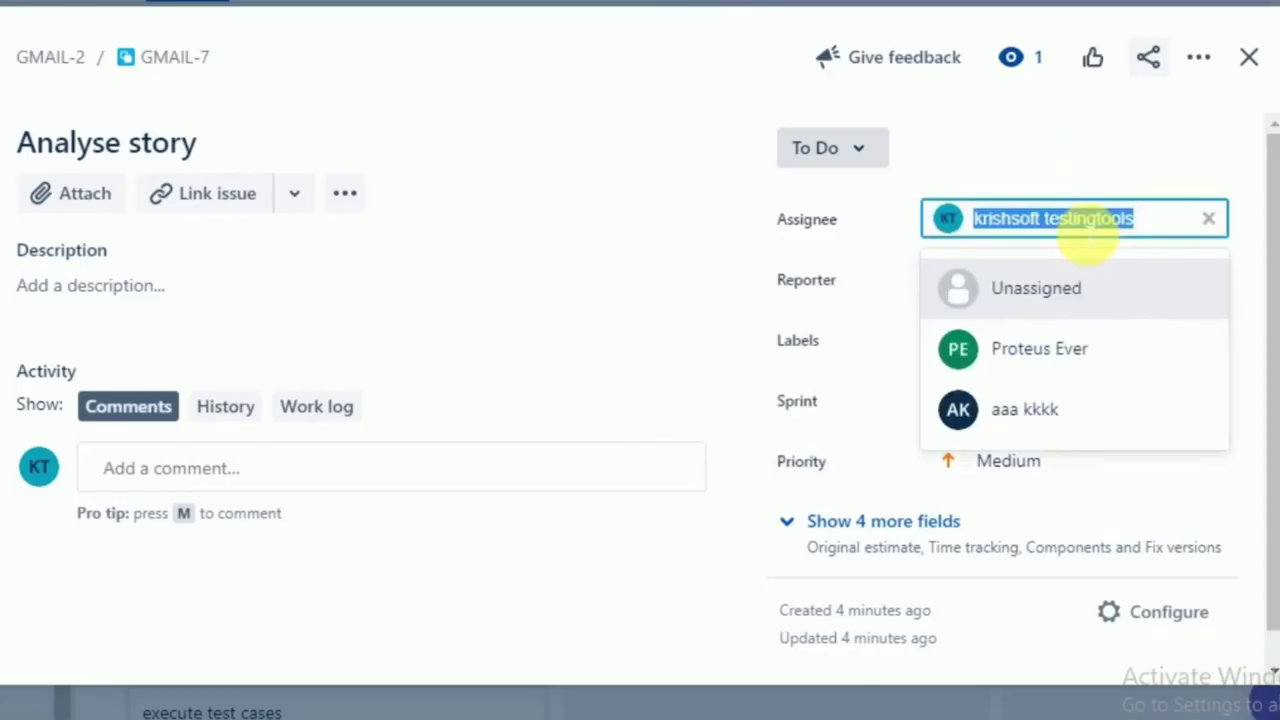
pyautogui.click(1038, 409)
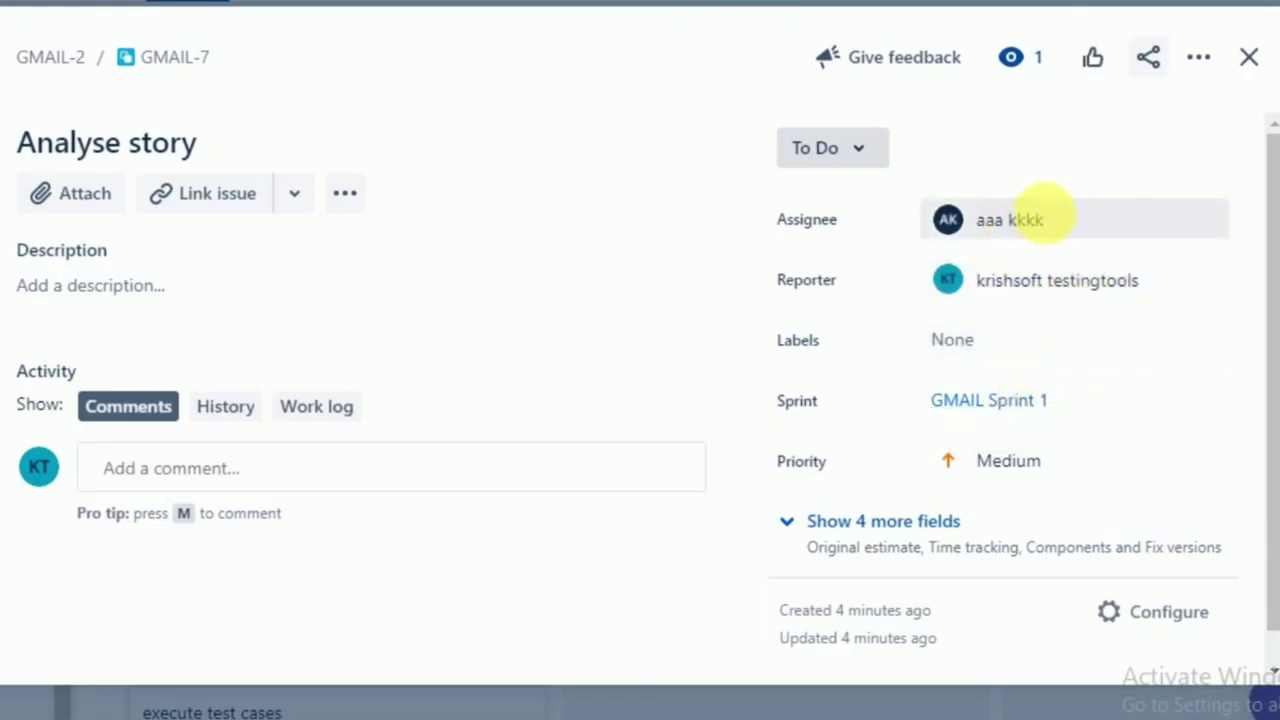
# - Set the assignee of the "Analyse story" subtask to the team member with the green avatar
pyautogui.moveTo(1025, 222)
pyautogui.click(1058, 222)
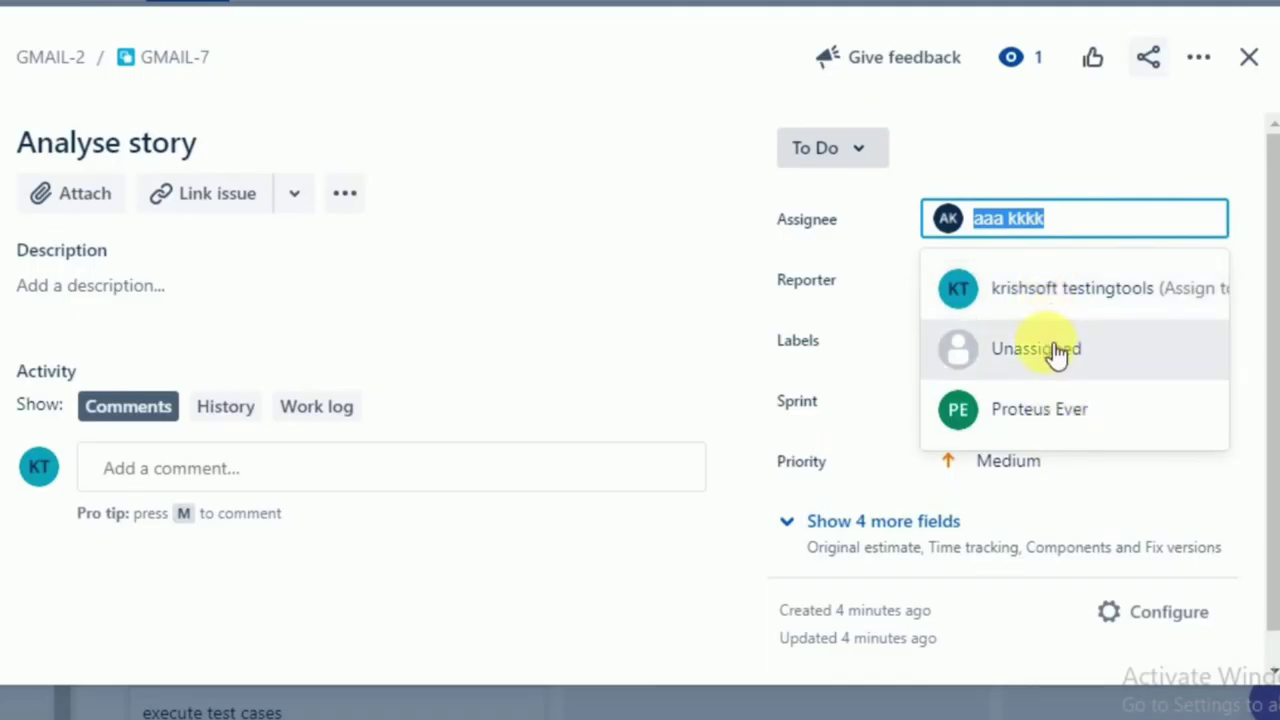
pyautogui.click(1046, 411)
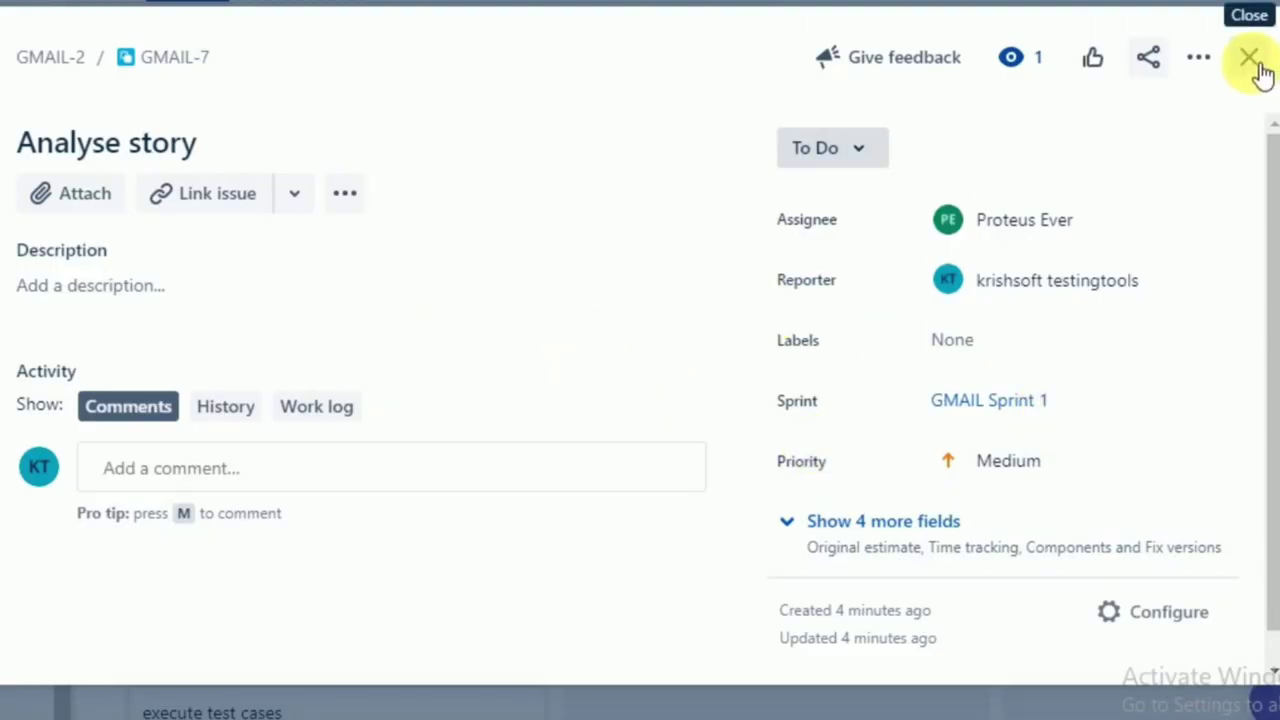
# - Close the "Analyse story" subtask and assign the "prepare test cases" subtask to yourself
pyautogui.click(1252, 60)
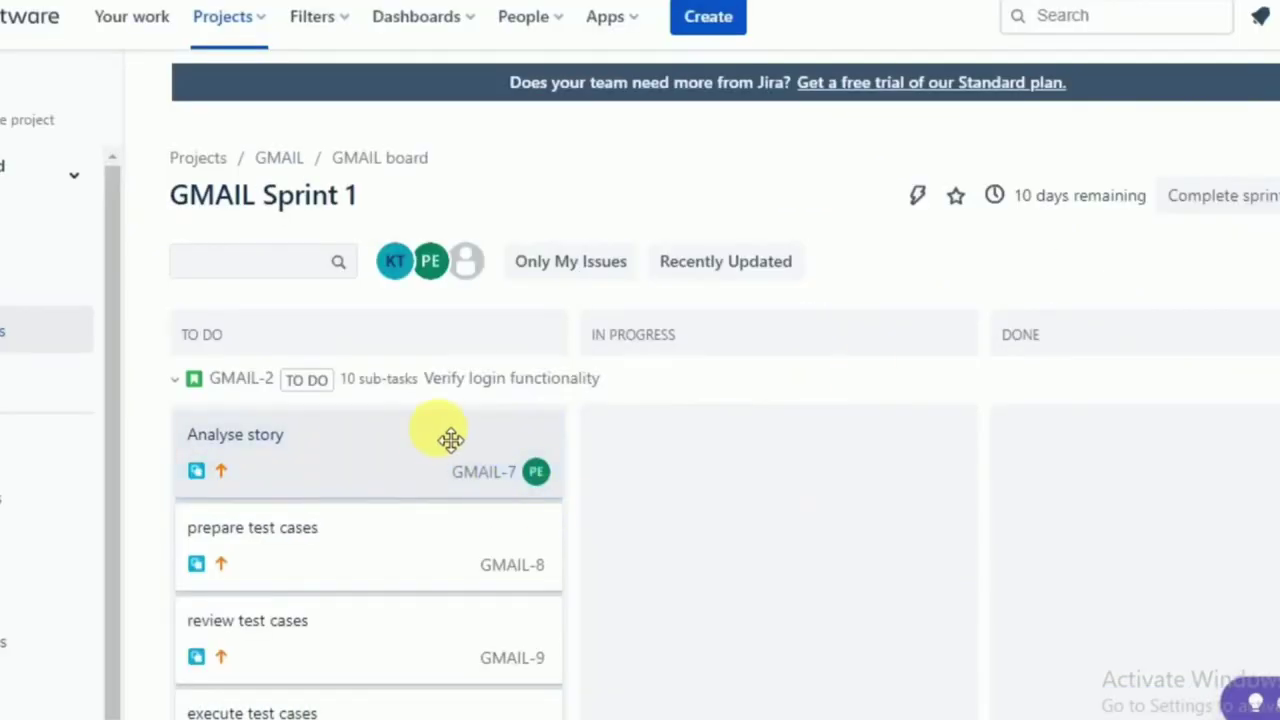
pyautogui.click(410, 552)
pyautogui.click(1057, 262)
pyautogui.click(1039, 318)
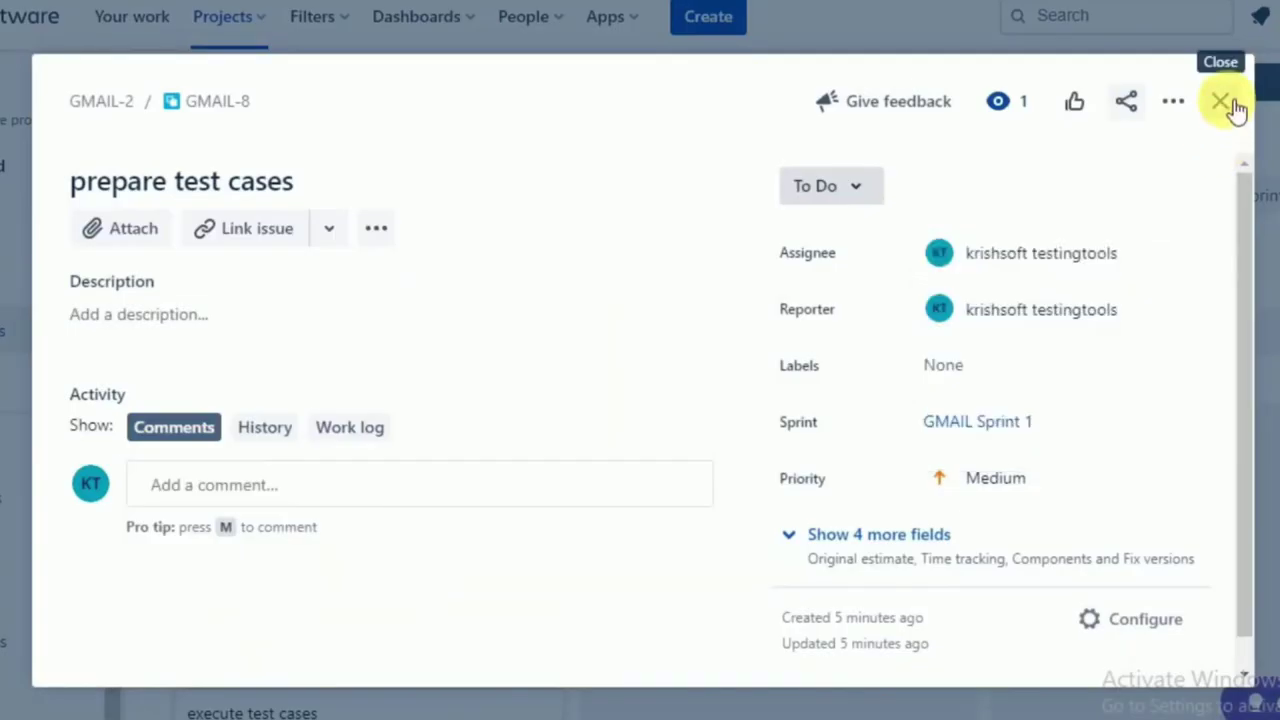
pyautogui.click(1224, 104)
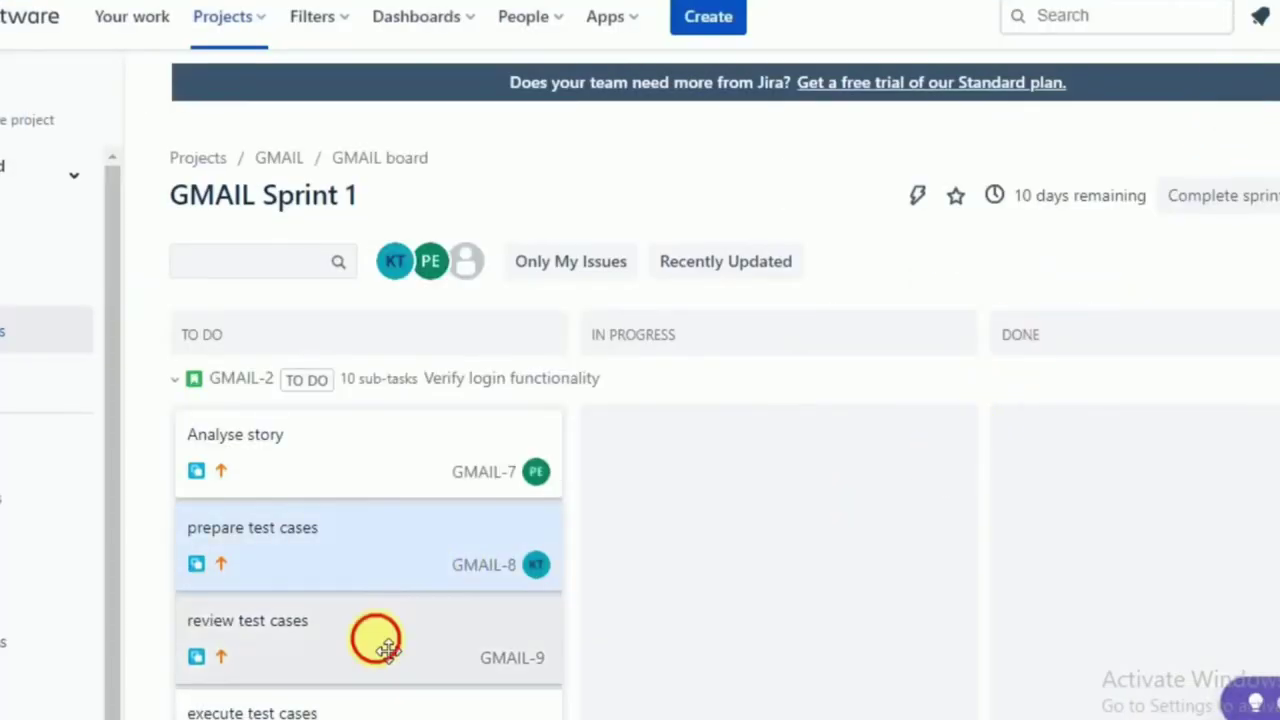
# - Assign the login story's "review test cases" subtask to yourself and return to the board
pyautogui.click(417, 609)
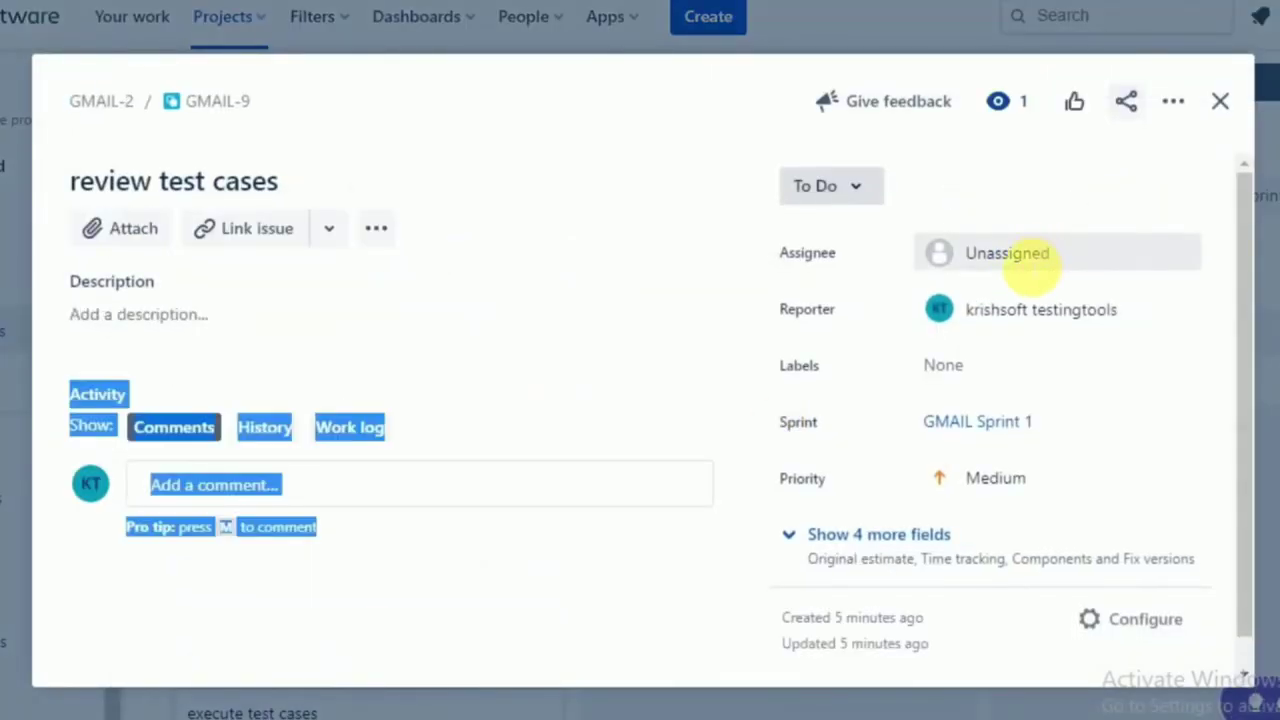
pyautogui.click(1036, 258)
pyautogui.click(1042, 320)
pyautogui.click(1220, 101)
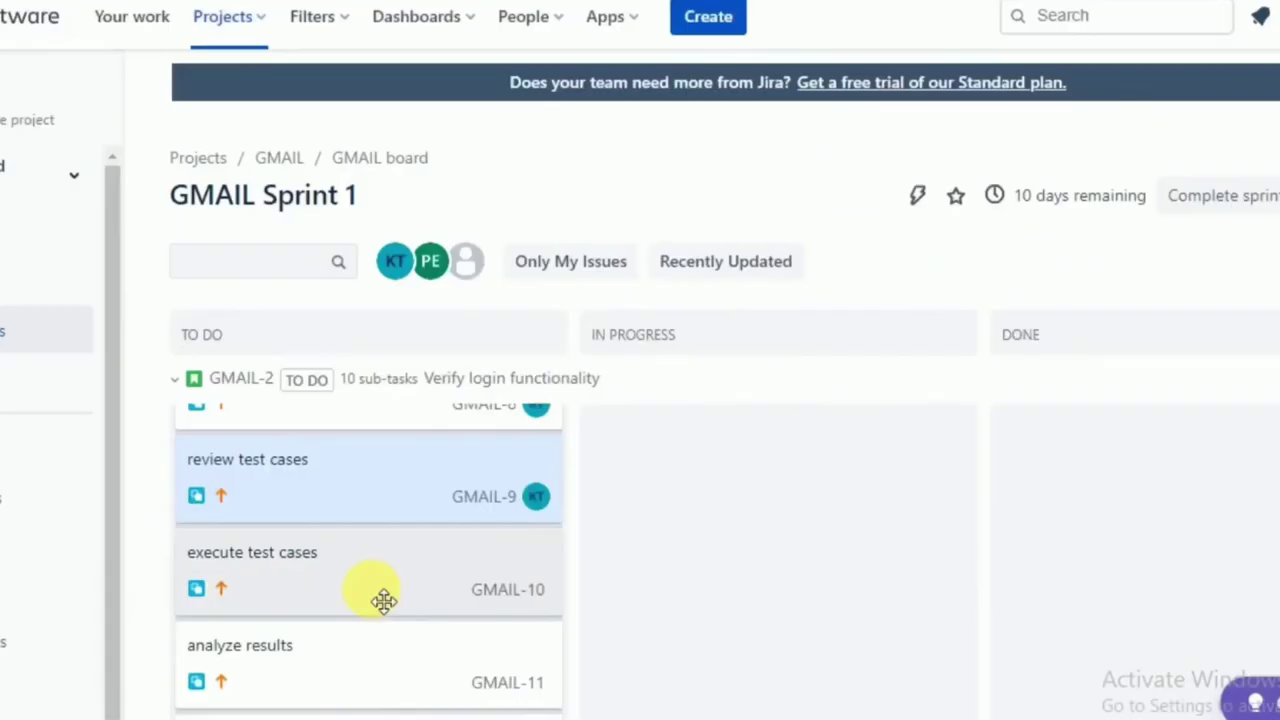
# - Assign the "execute test cases" subtask to the team member with the dark avatar
pyautogui.click(380, 600)
pyautogui.click(1035, 252)
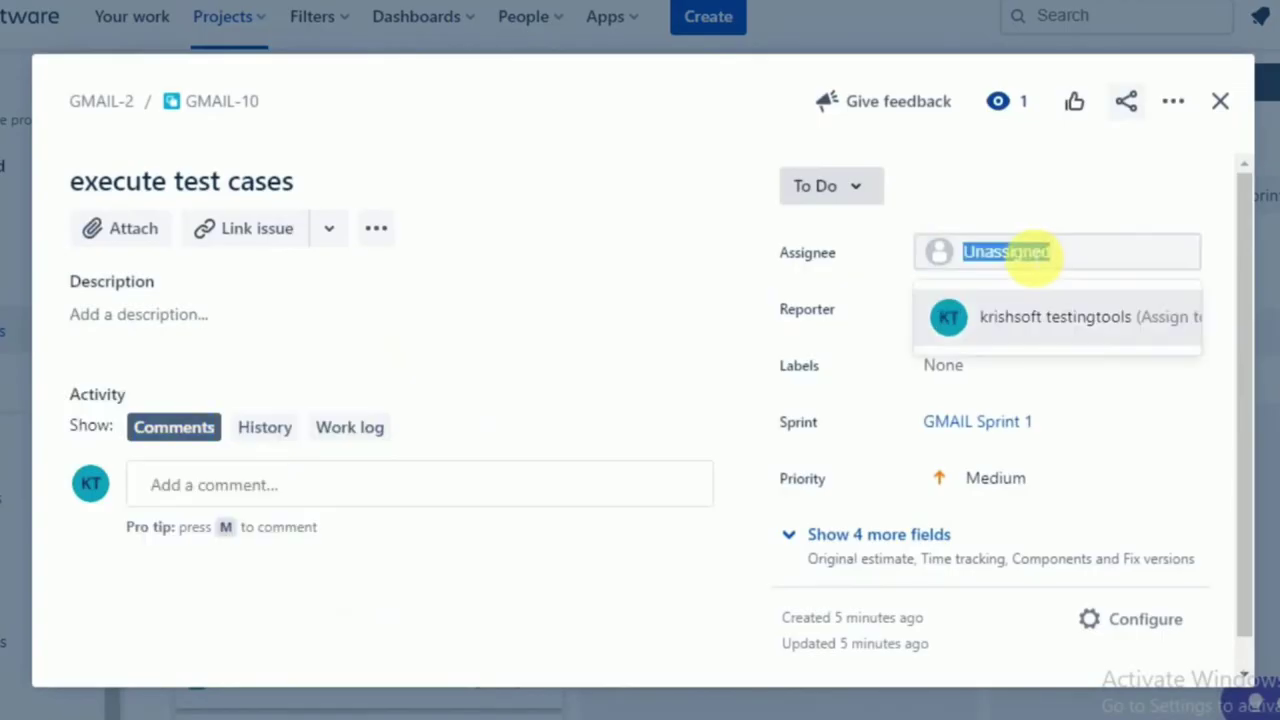
pyautogui.click(1030, 440)
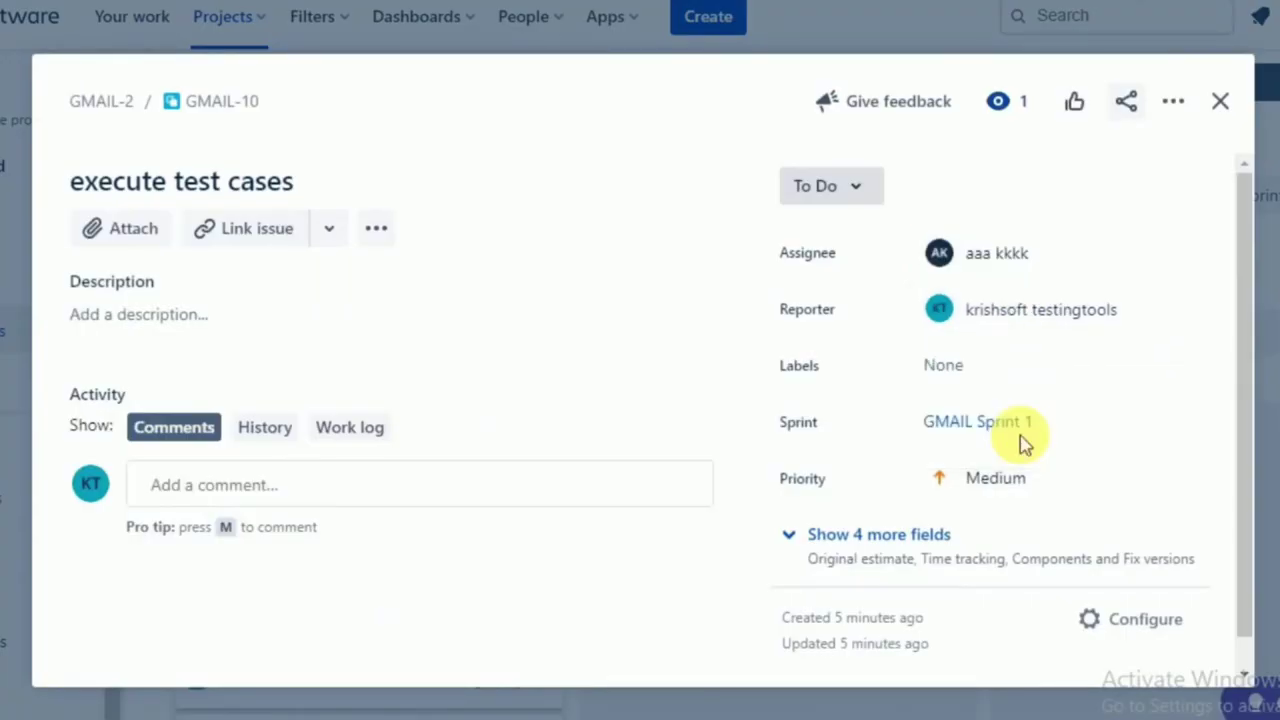
pyautogui.click(1222, 104)
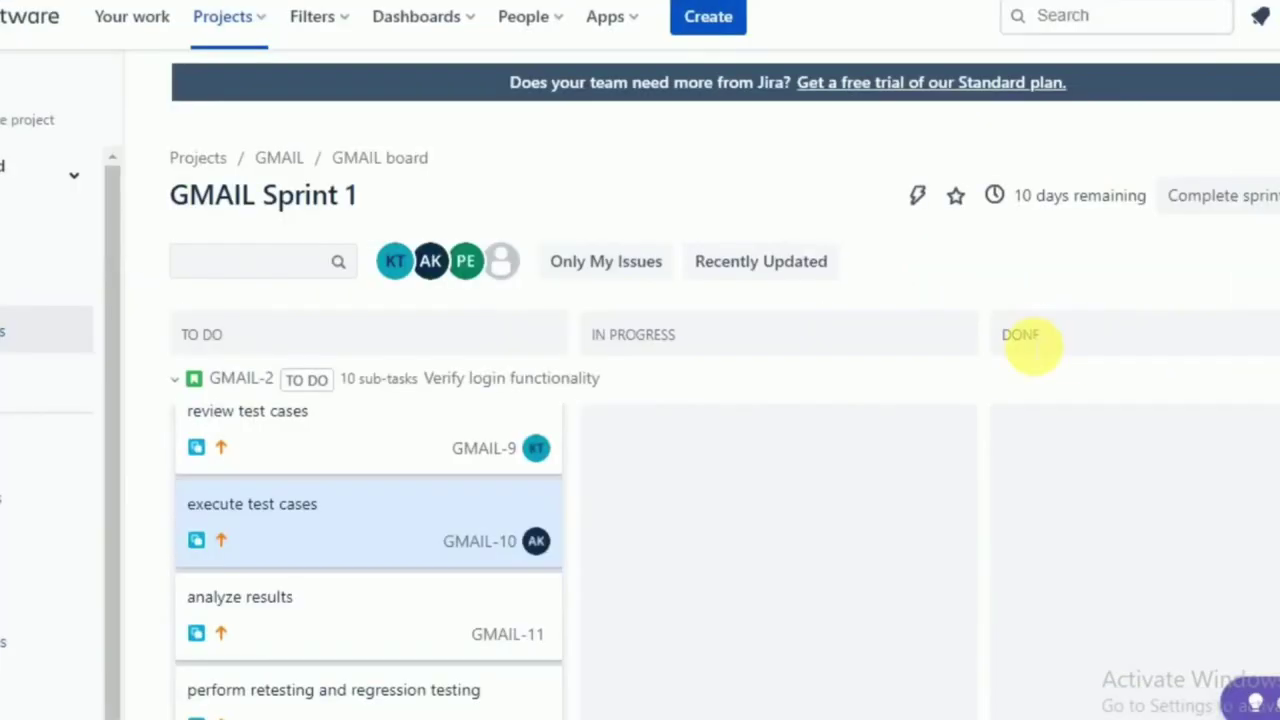
# - Assign the "analyze results" subtask to the team member with the green avatar
pyautogui.click(456, 638)
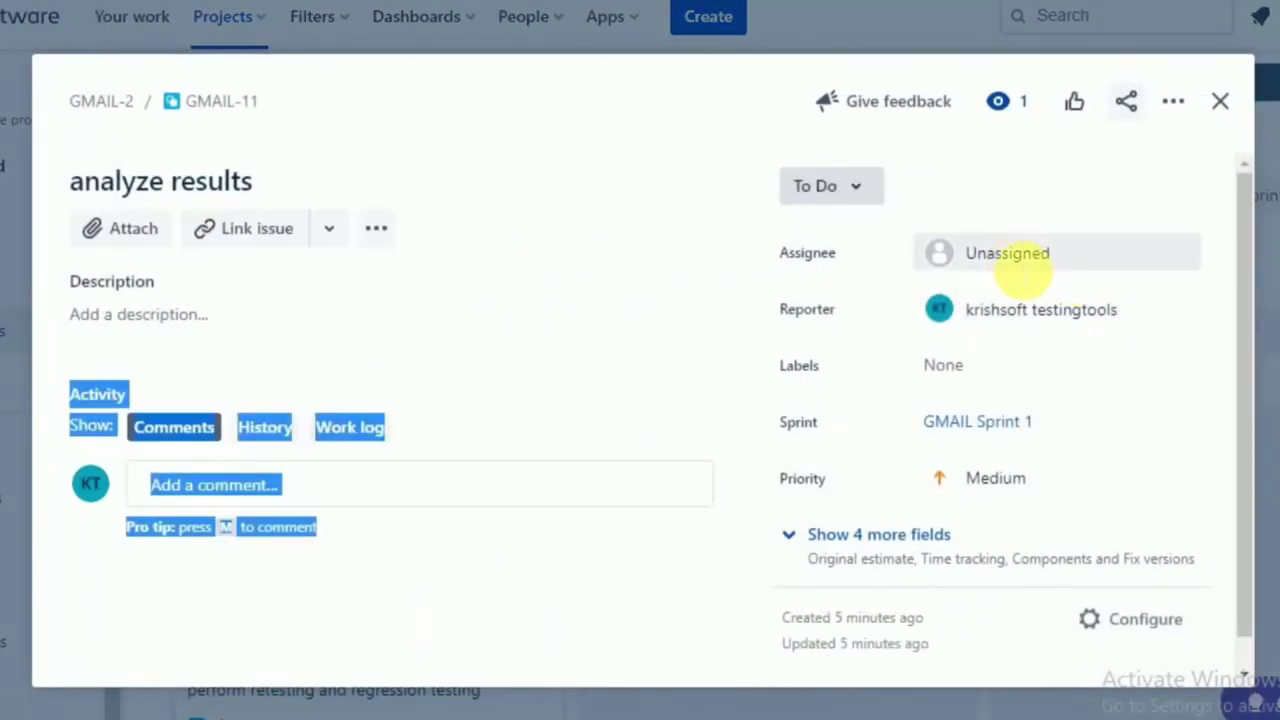
pyautogui.click(1018, 262)
pyautogui.click(1029, 380)
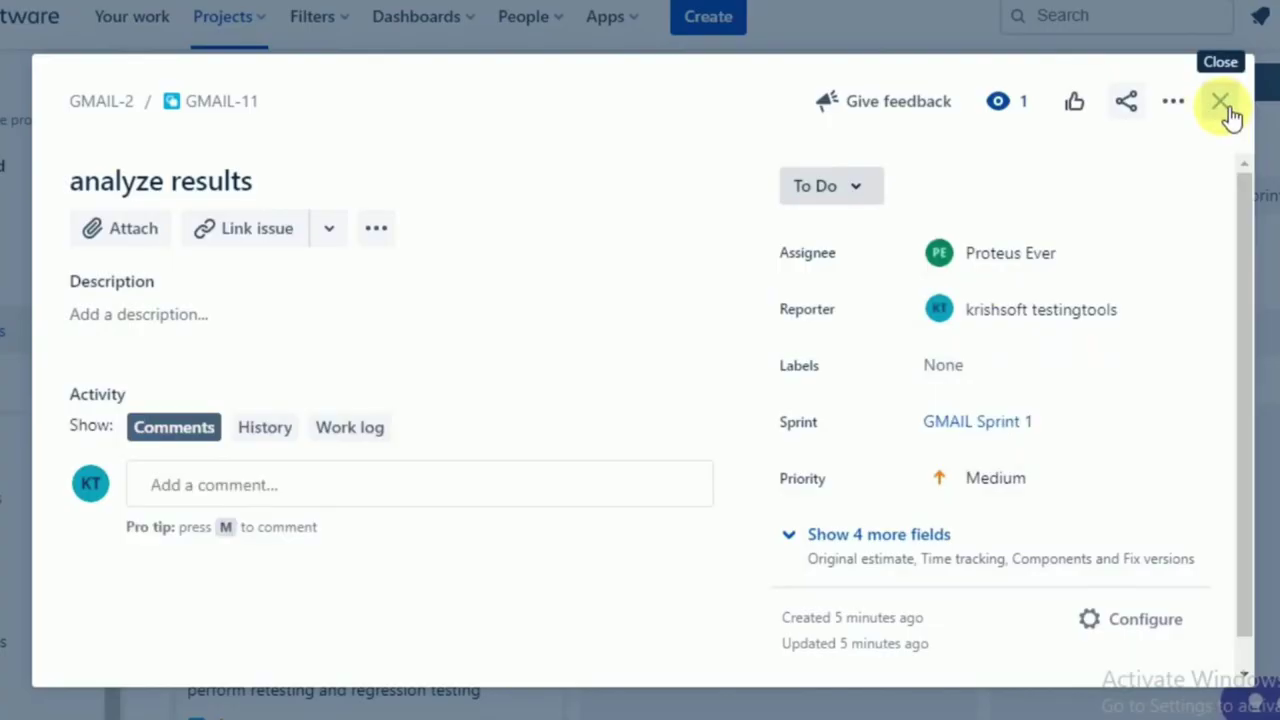
pyautogui.click(1222, 104)
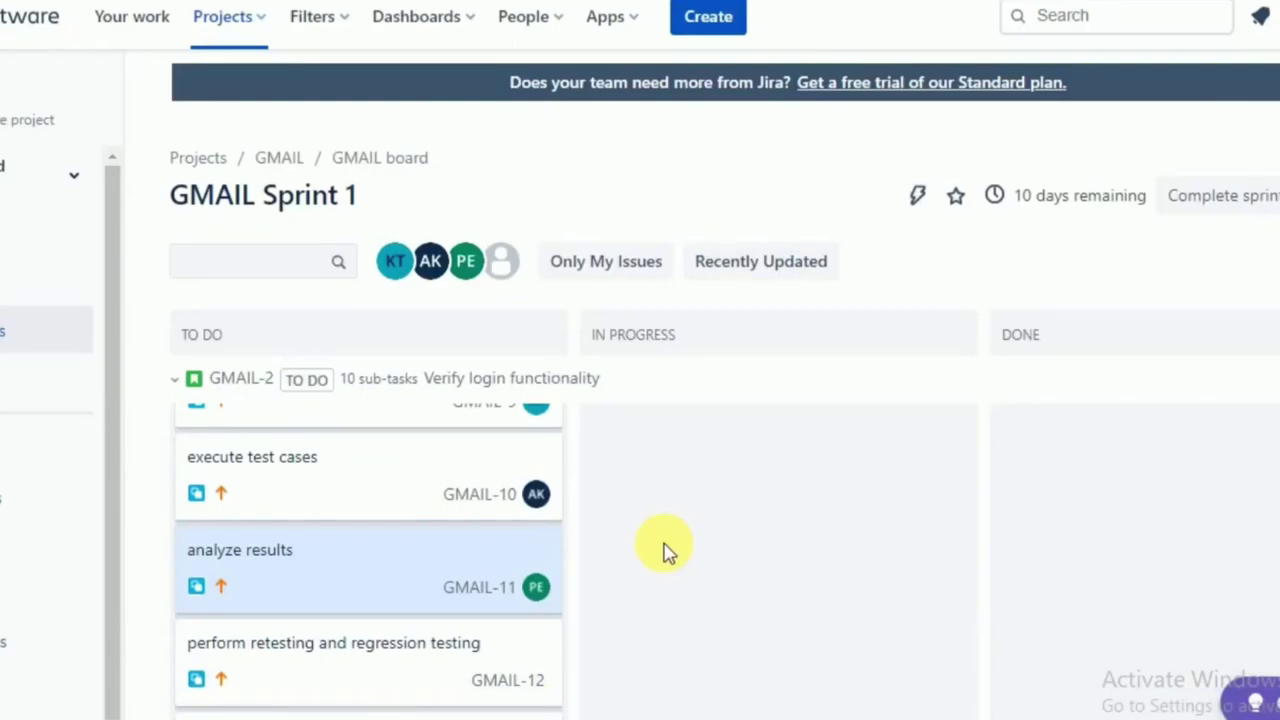
# - Assign the development subtask "design" to the team member with the green avatar
pyautogui.scroll(-4, 420, 596)
pyautogui.scroll(-2, 420, 596)
pyautogui.scroll(1, 420, 596)
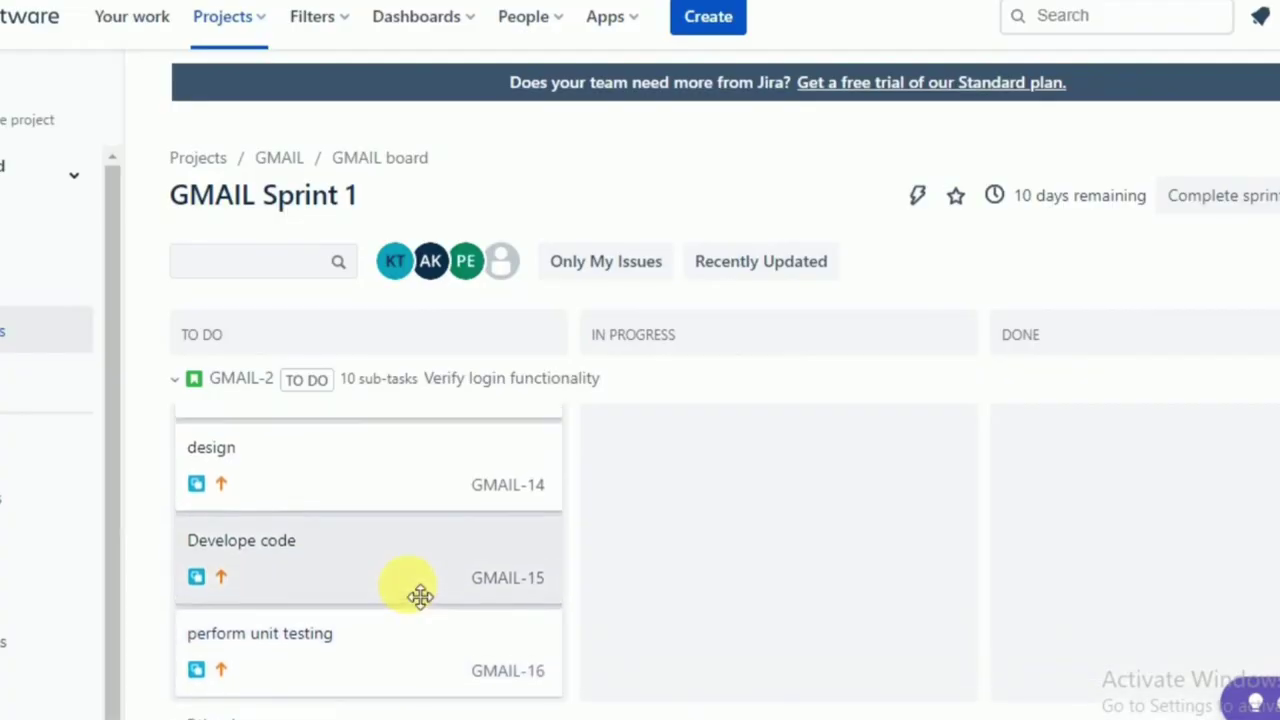
pyautogui.click(391, 487)
pyautogui.click(1051, 251)
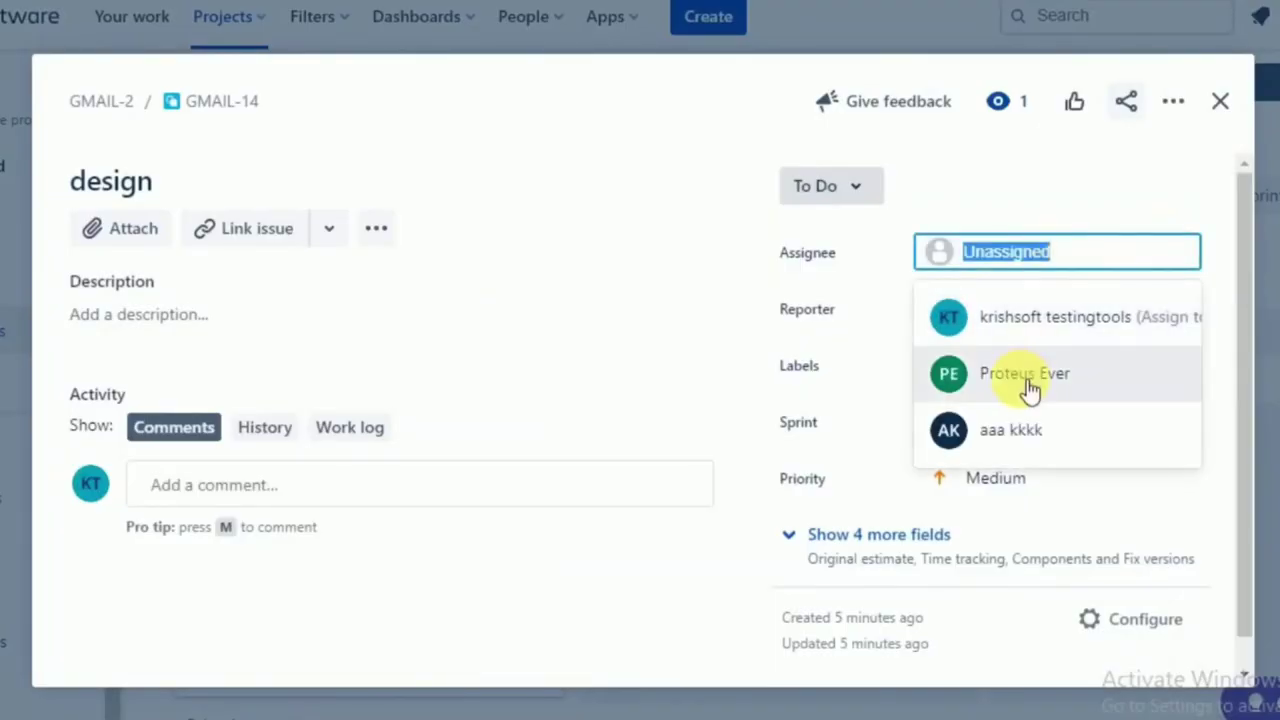
pyautogui.click(1030, 375)
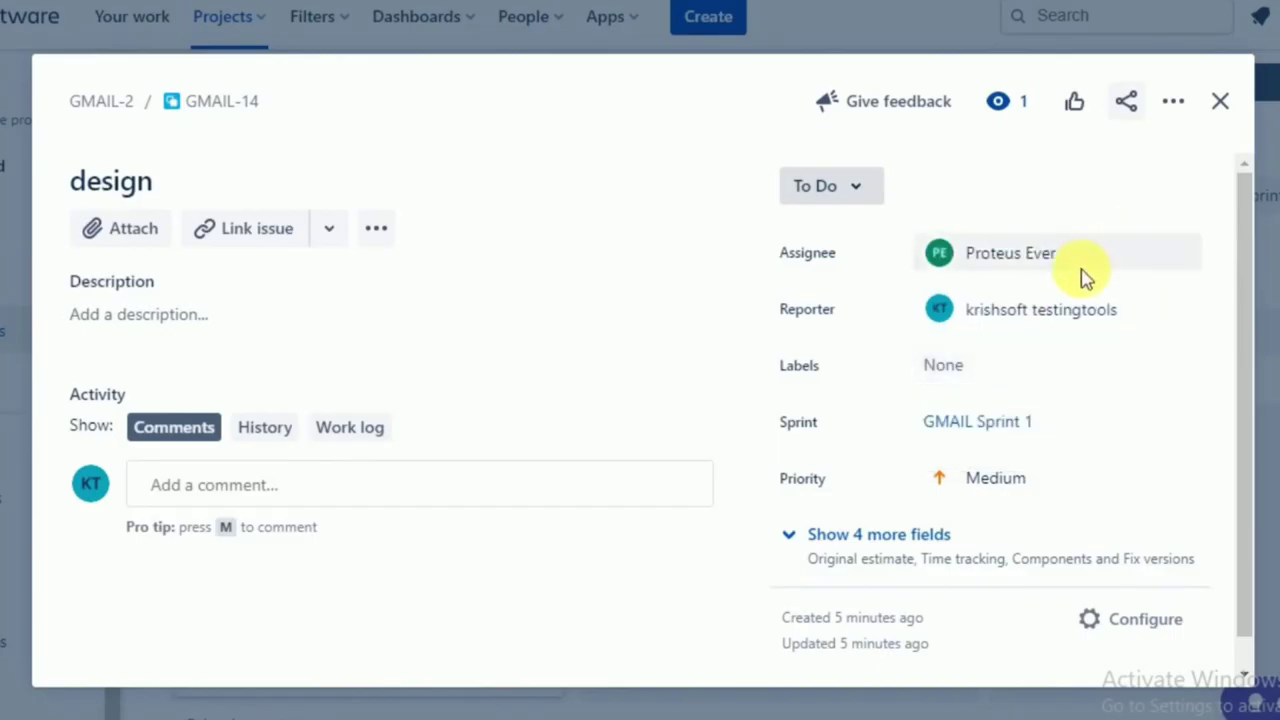
pyautogui.click(1219, 108)
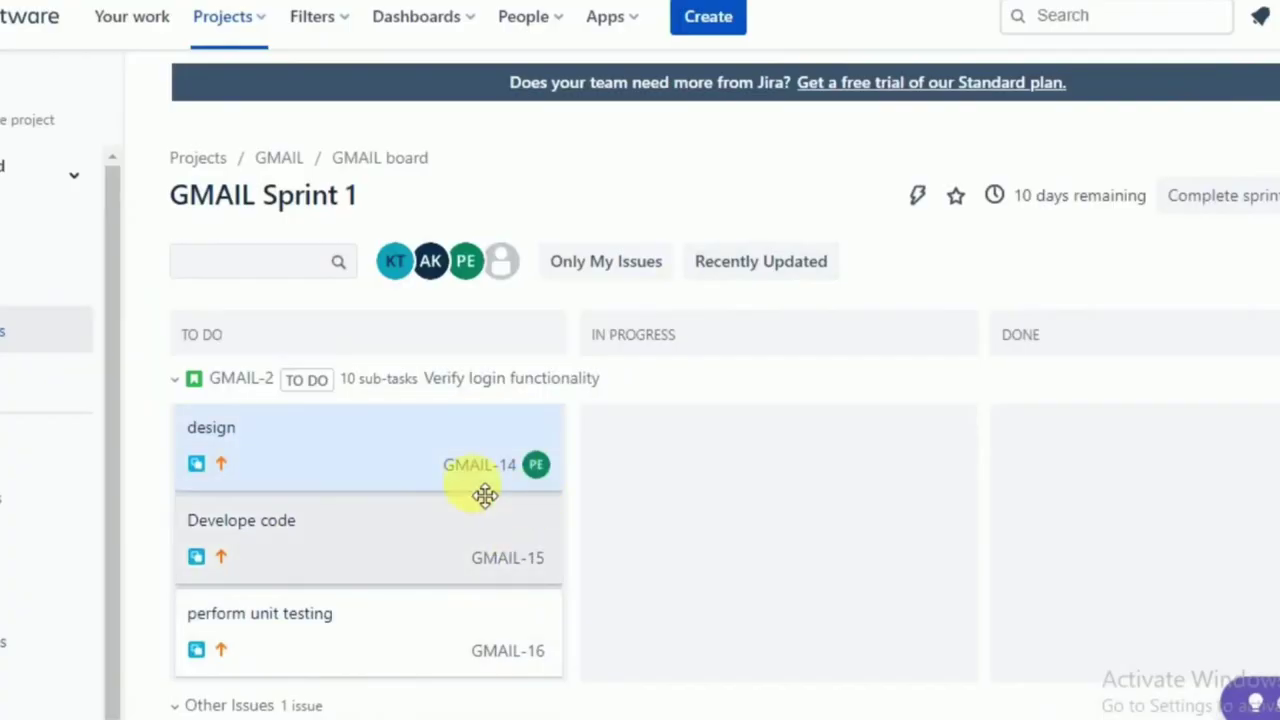
# - Look over the board's subtask assignments, check the JIRA task list in Notepad, and return to the GMAIL board in Jira
pyautogui.scroll(-3, 423, 571)
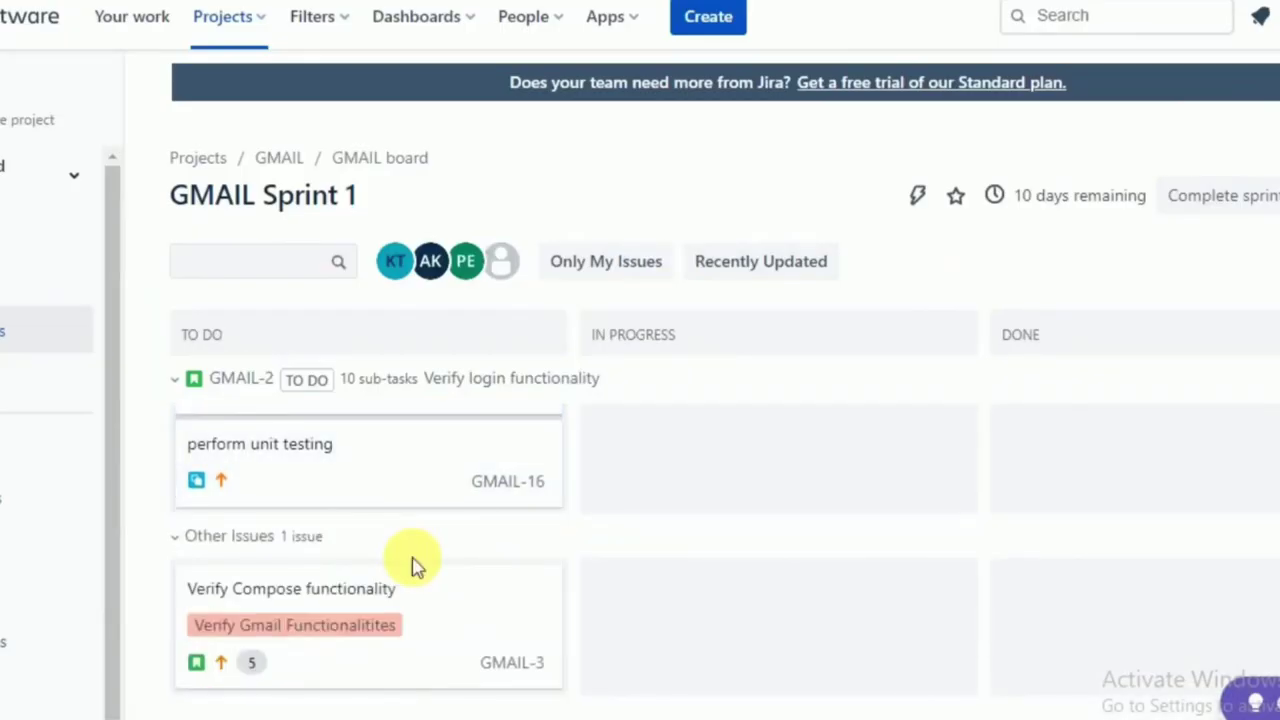
pyautogui.scroll(8, 417, 567)
pyautogui.scroll(3, 425, 569)
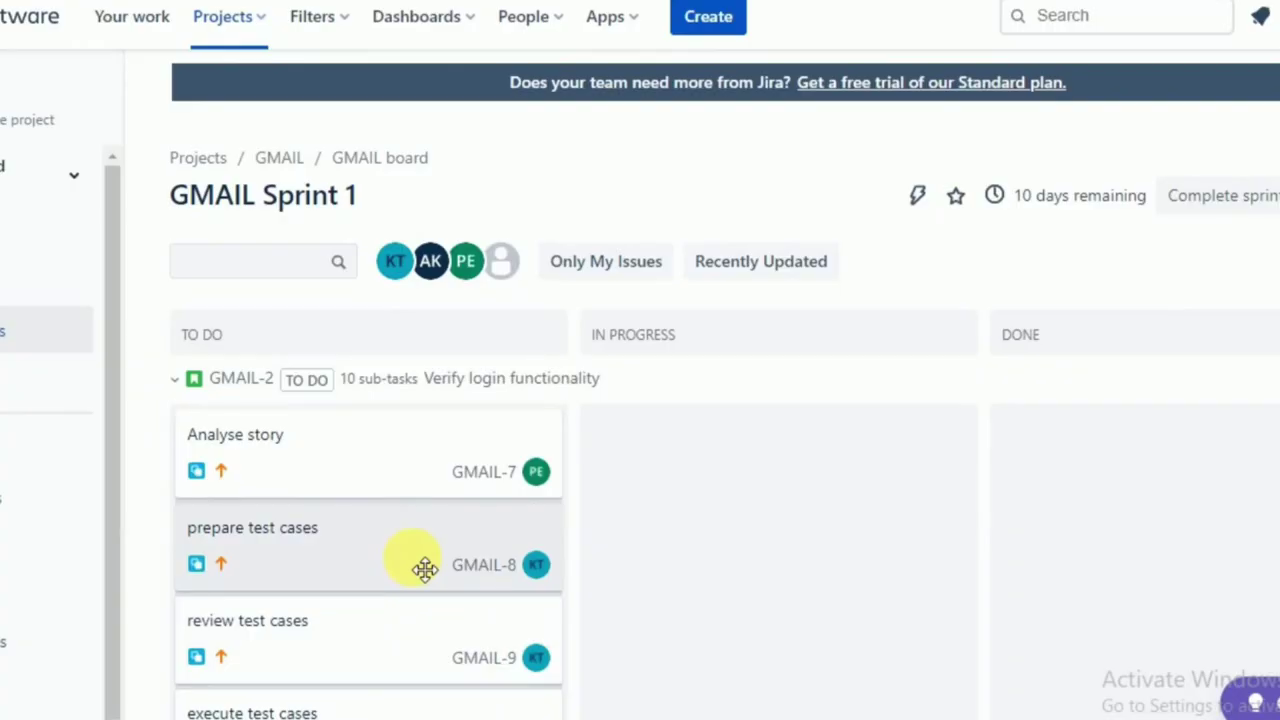
pyautogui.hotkey('alt', 'Tab')
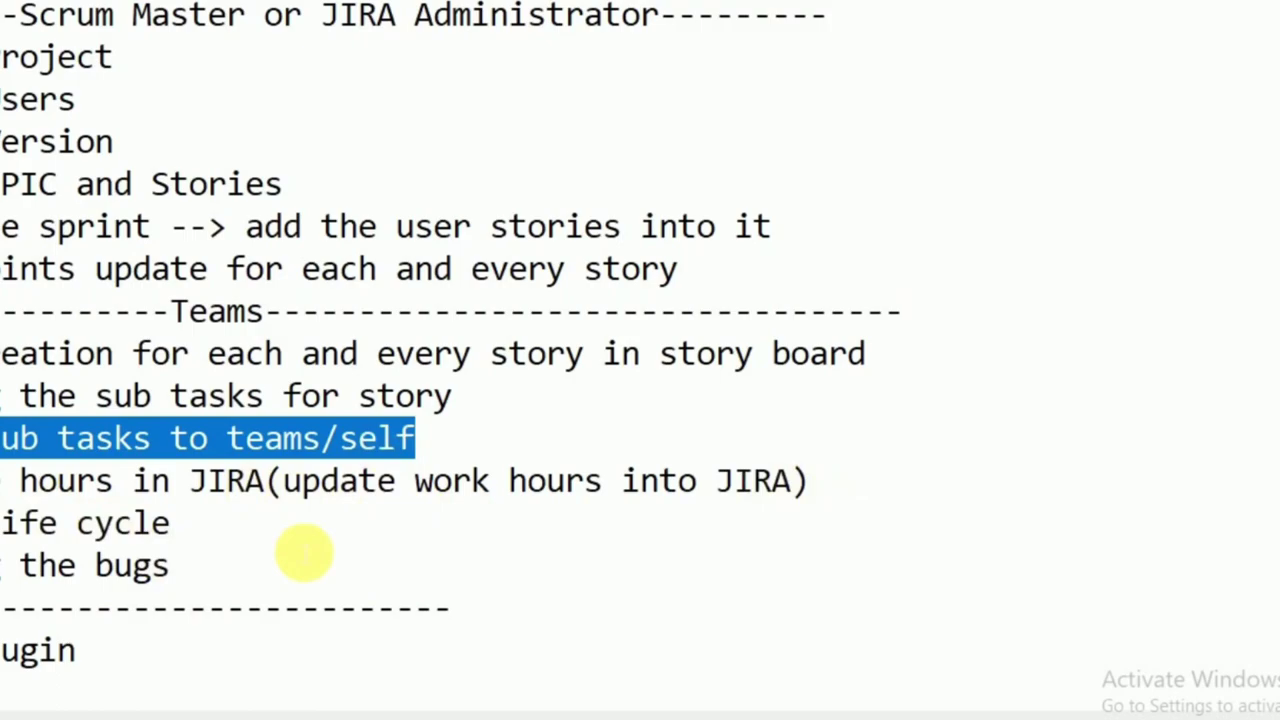
pyautogui.hotkey('alt', 'Tab')
pyautogui.click(1226, 104)
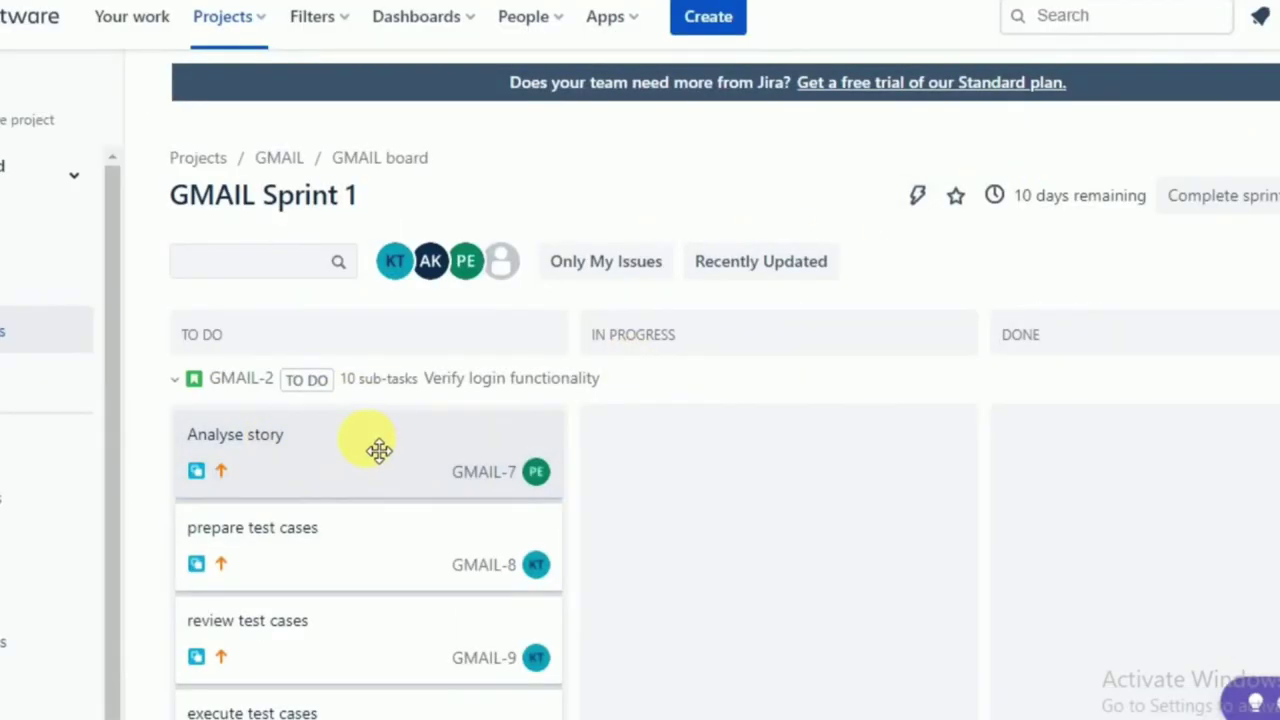
# - Move the "Analyse story" subtask from To Do to In Progress and look over its details
pyautogui.moveTo(379, 450); pyautogui.dragTo(791, 457)
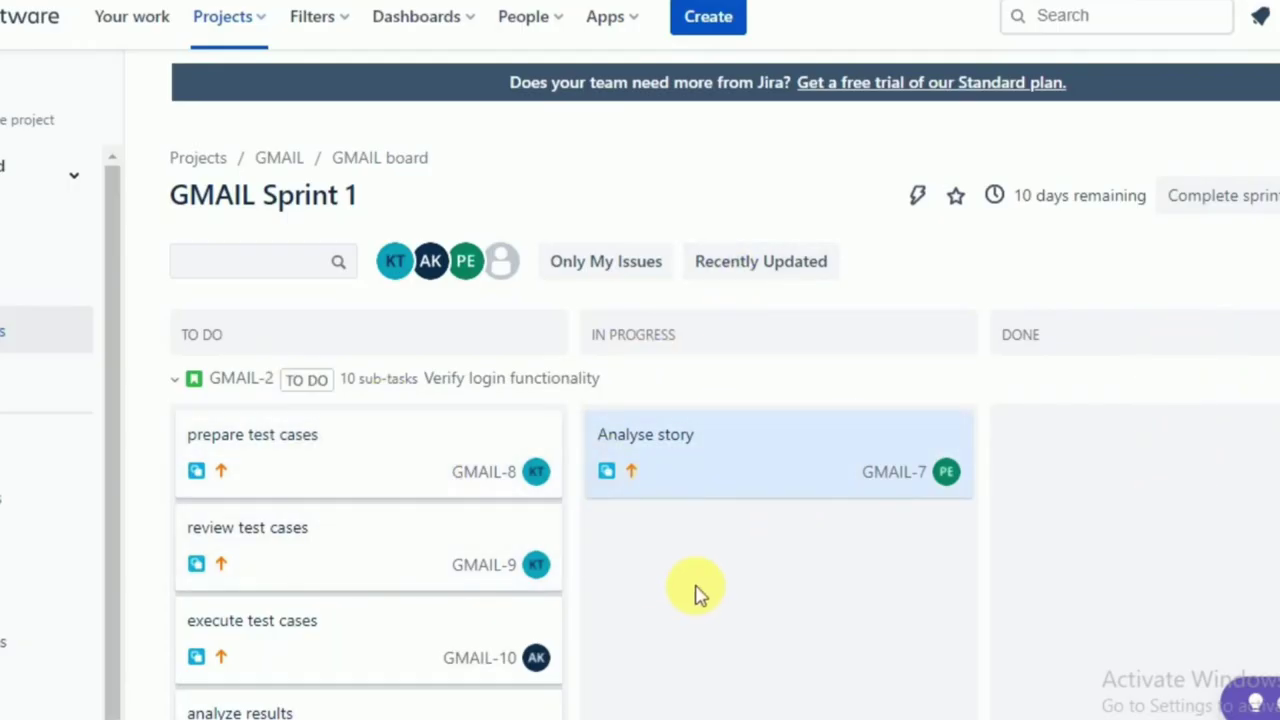
pyautogui.click(700, 470)
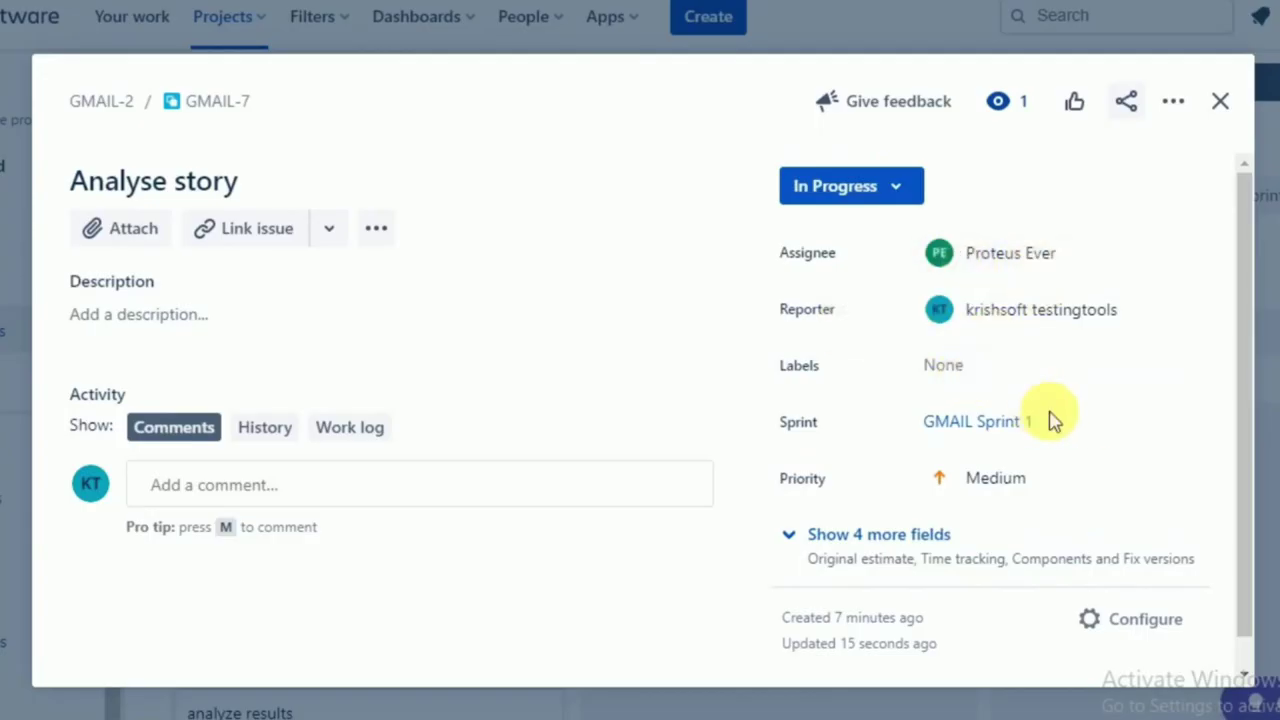
pyautogui.click(1222, 103)
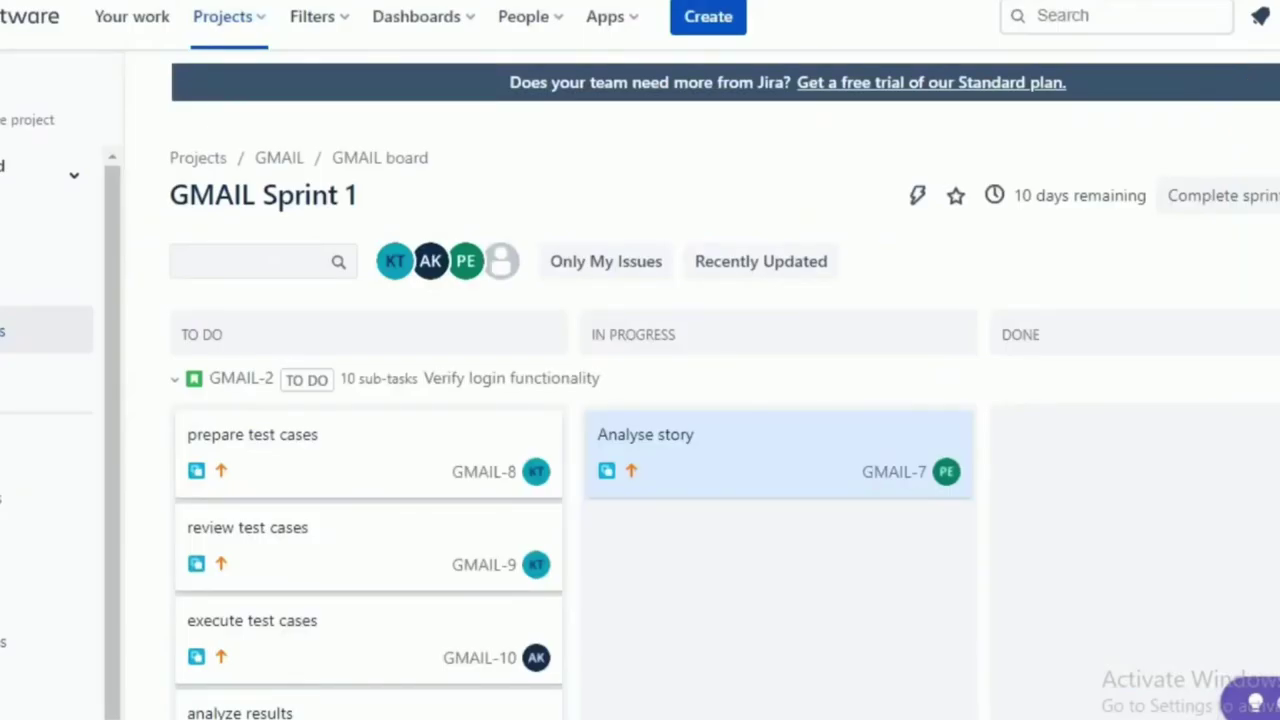
pyautogui.click(1277, 195)
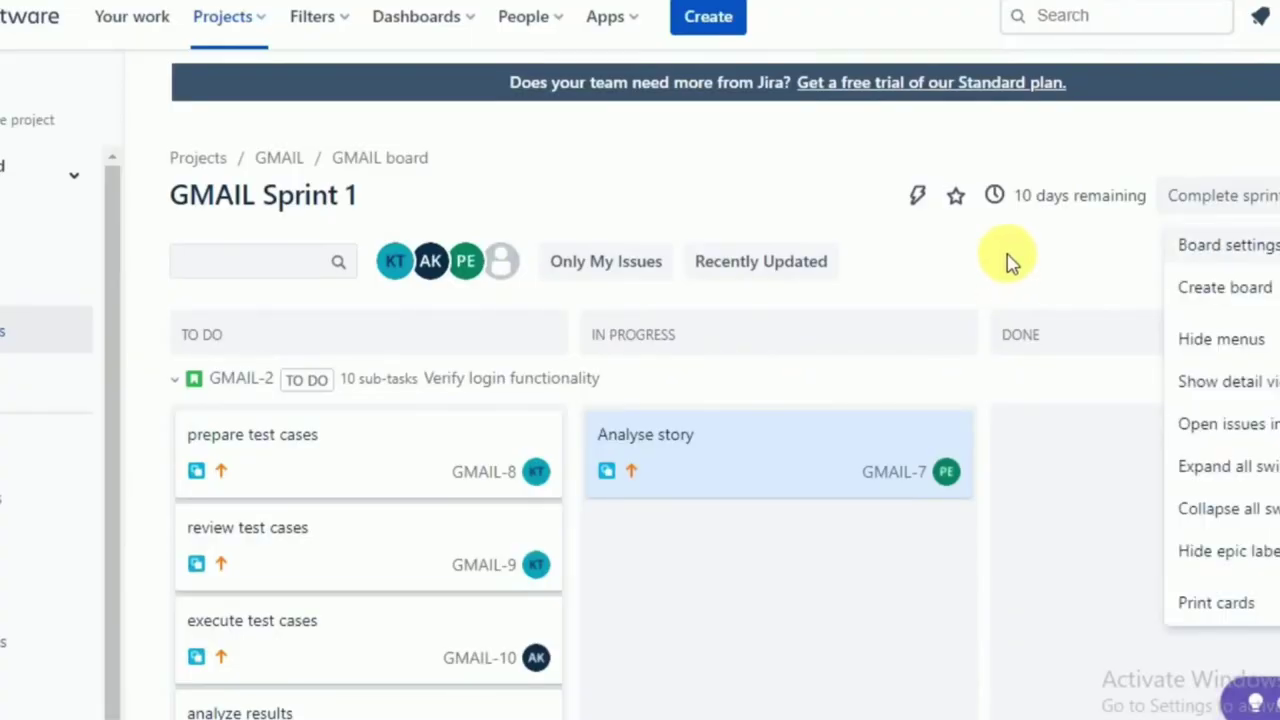
pyautogui.click(1008, 262)
pyautogui.click(785, 461)
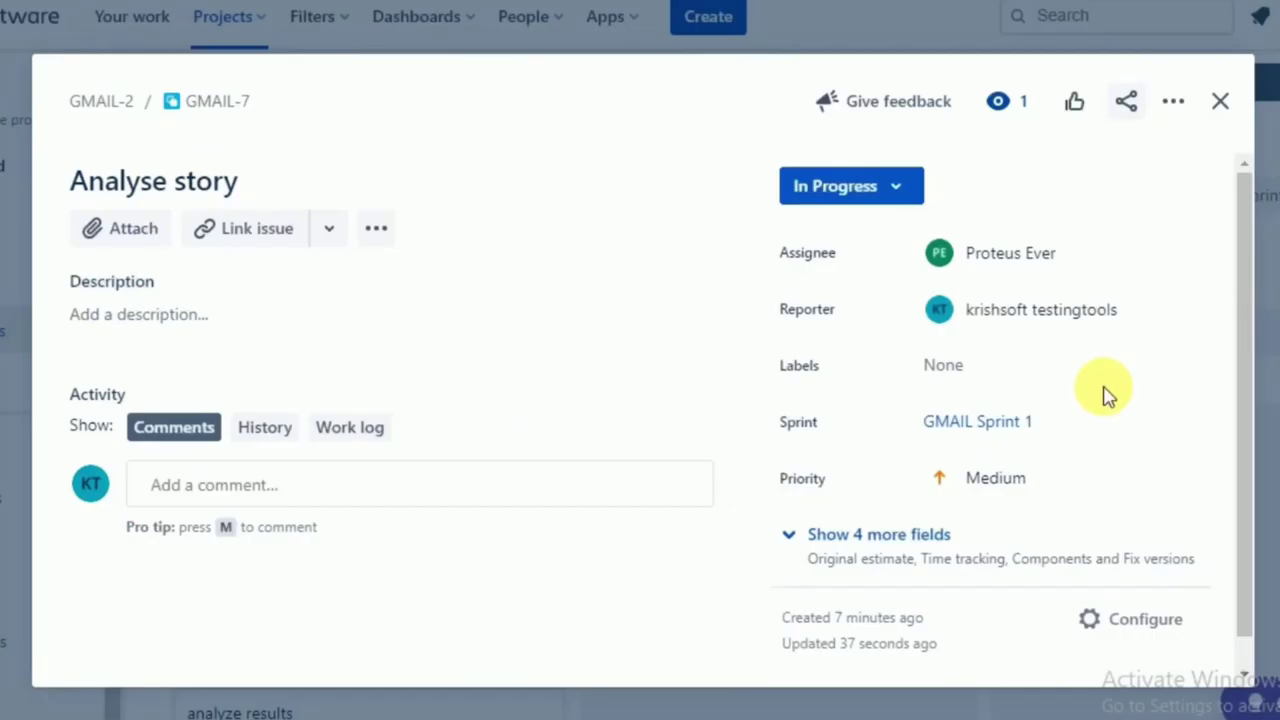
pyautogui.click(1221, 103)
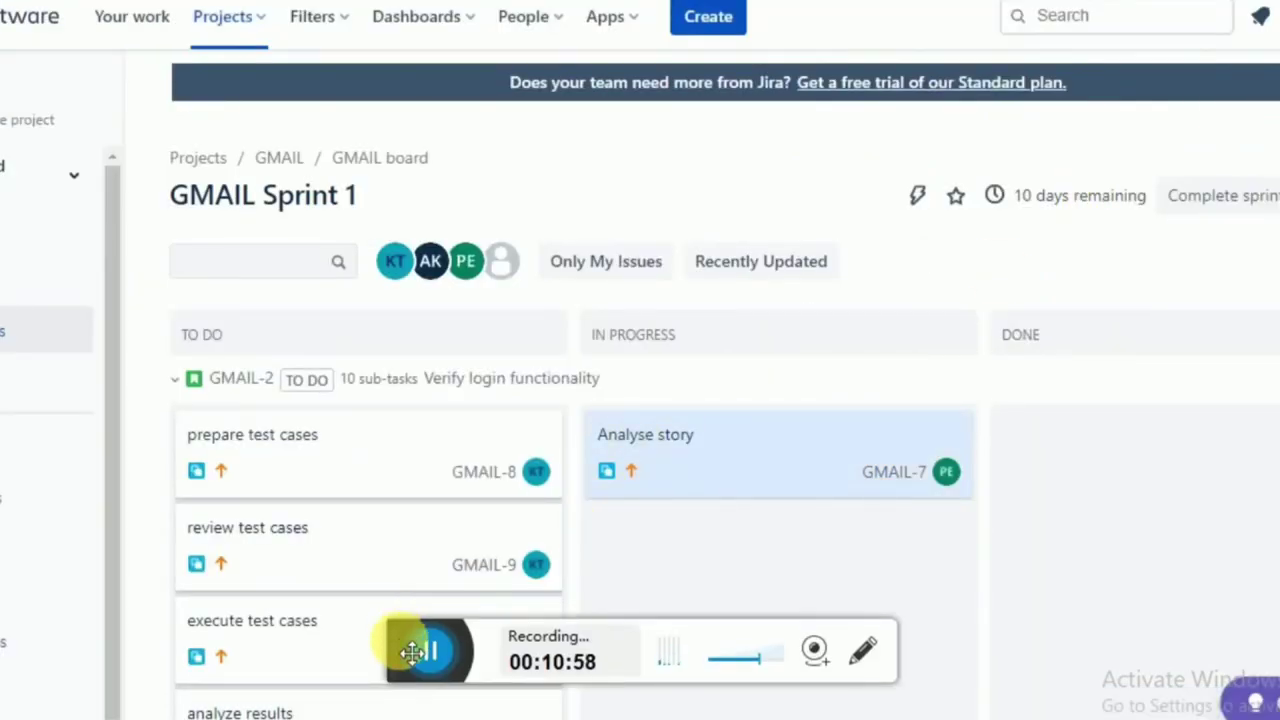
# - Log 2h of work on the "Analyse story" subtask with the work description "Worked on analyzing the user story"
pyautogui.click(729, 466)
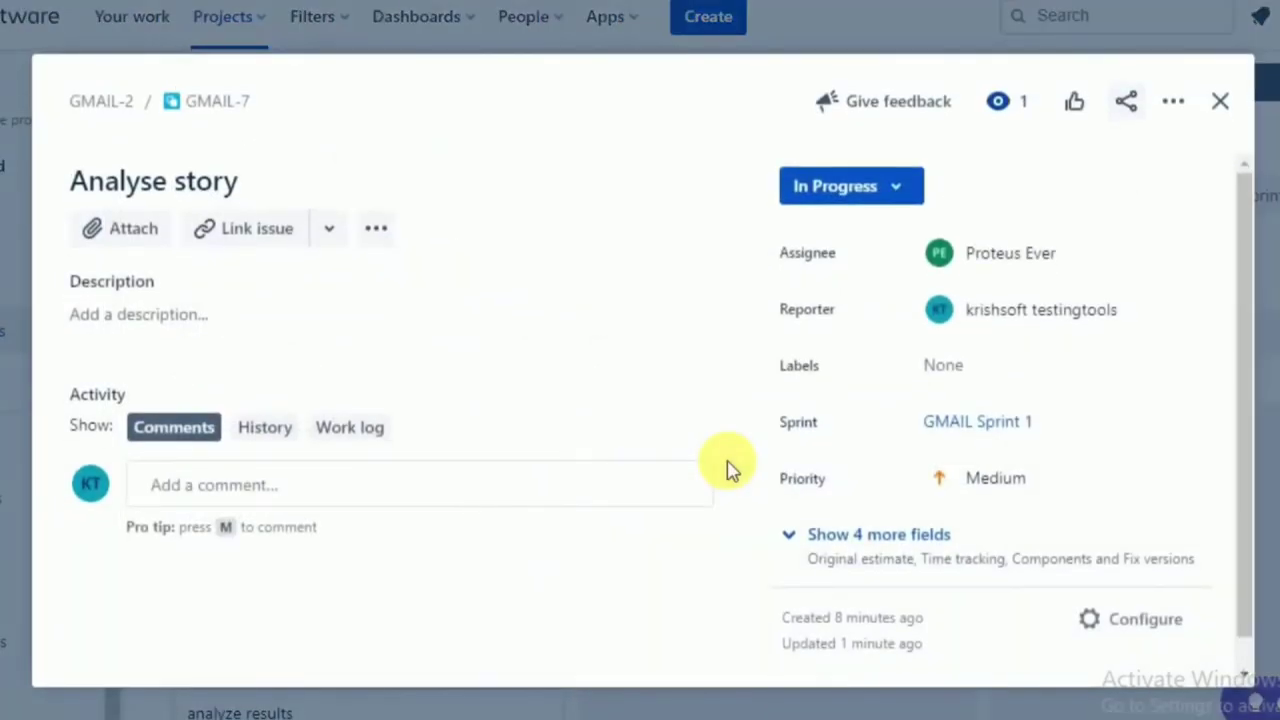
pyautogui.click(1175, 105)
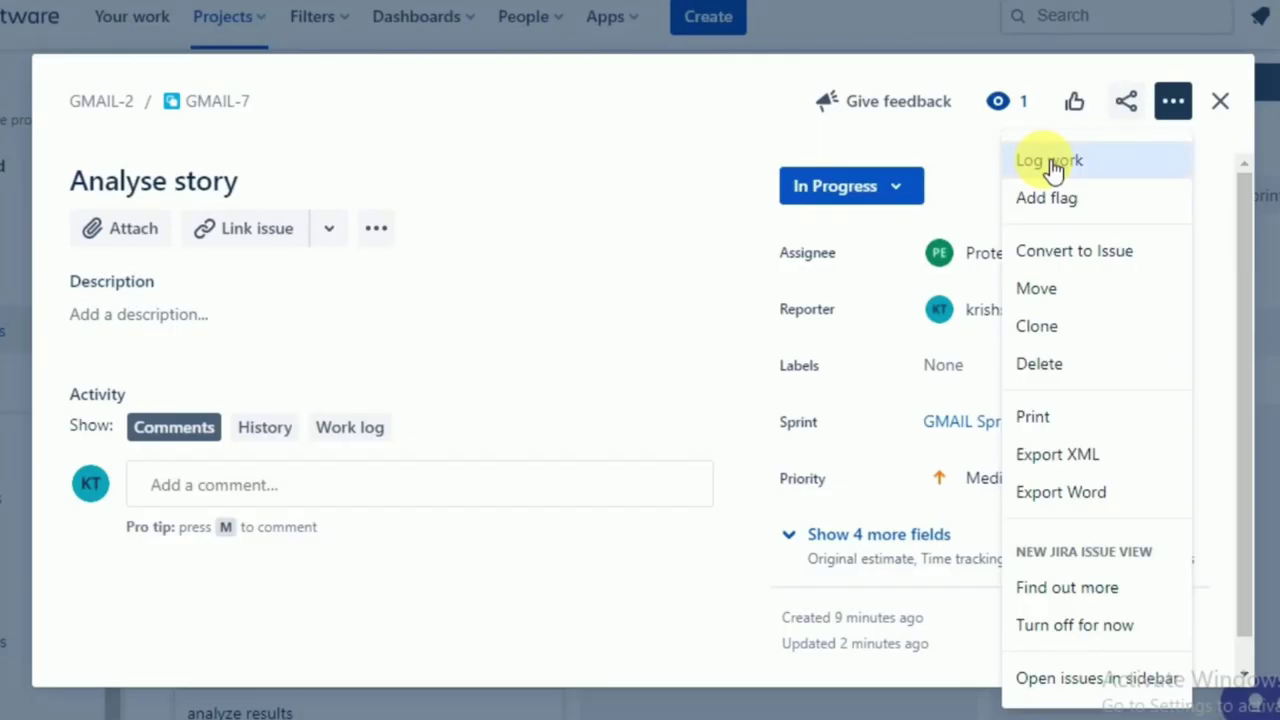
pyautogui.click(1050, 162)
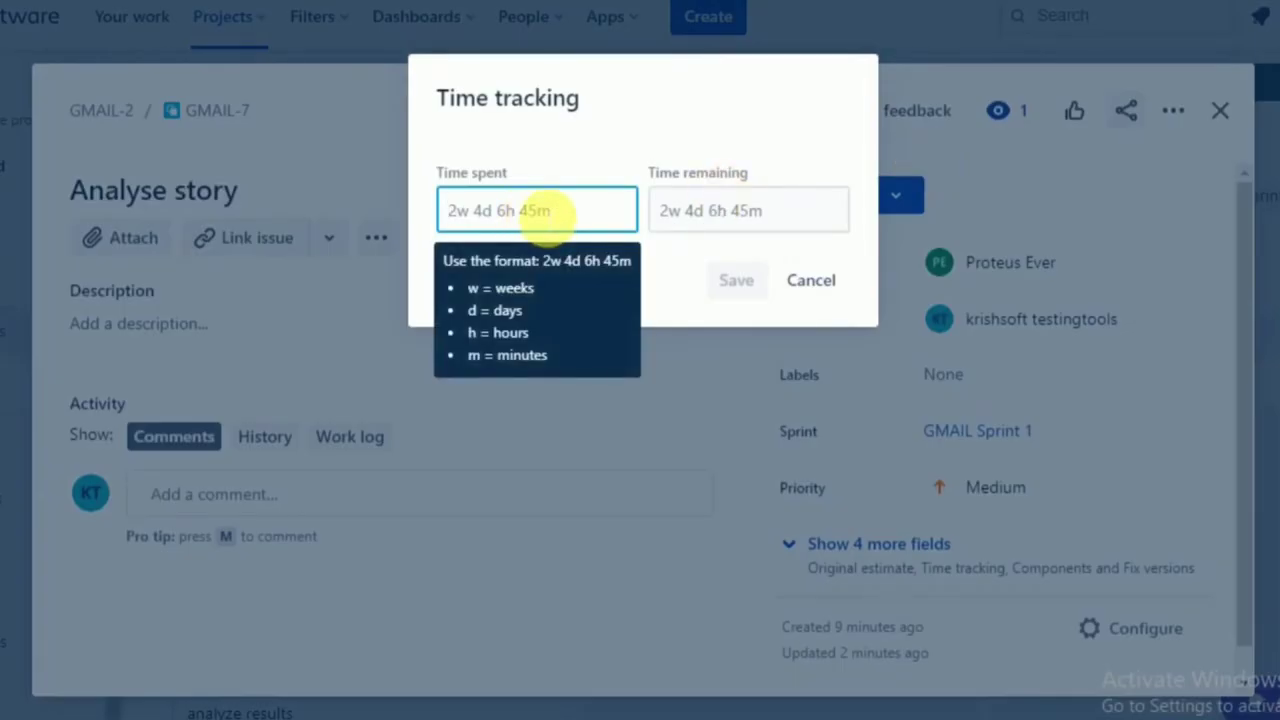
pyautogui.write('2h')
pyautogui.click(575, 620)
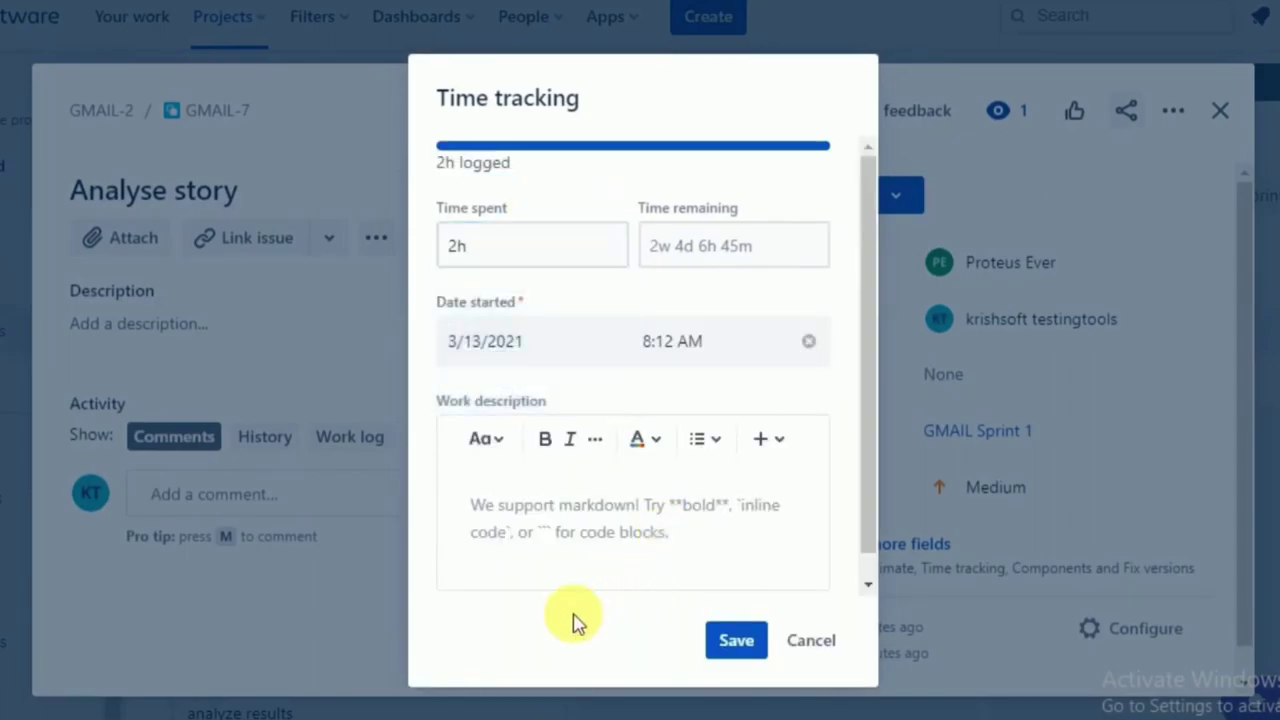
pyautogui.click(666, 510)
pyautogui.write('Worked')
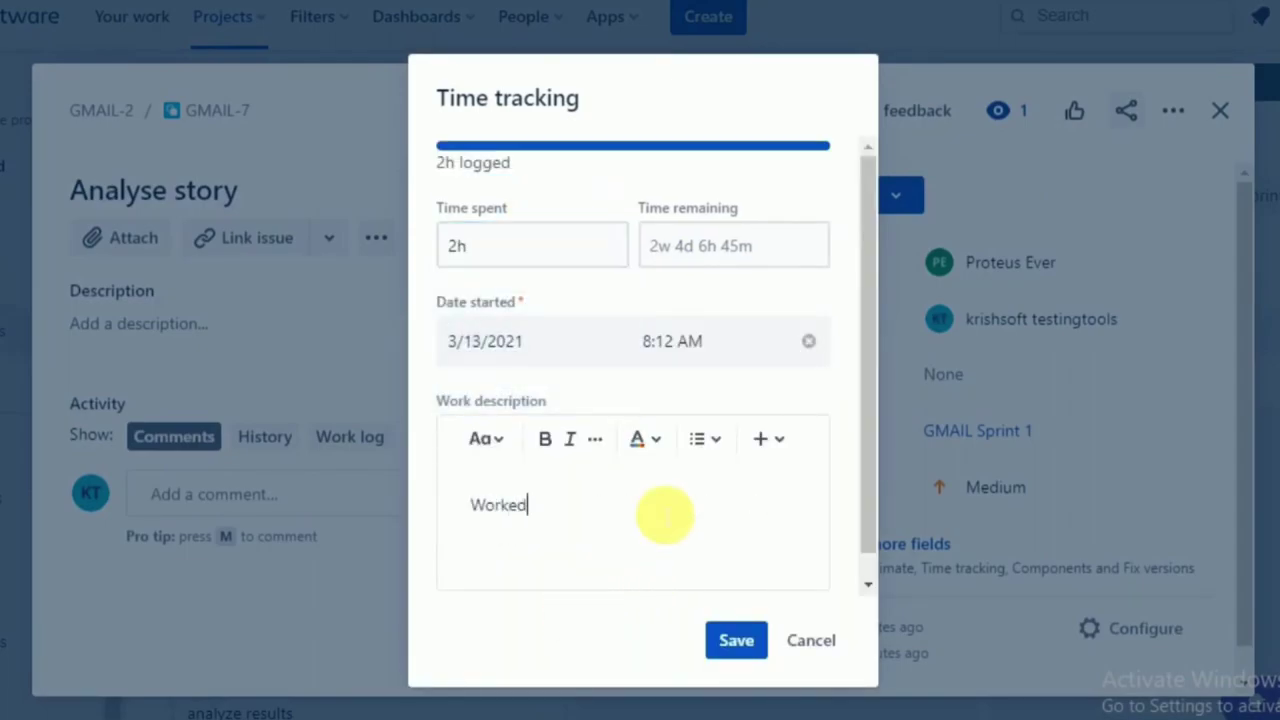
pyautogui.write(' on analyizing the user story')
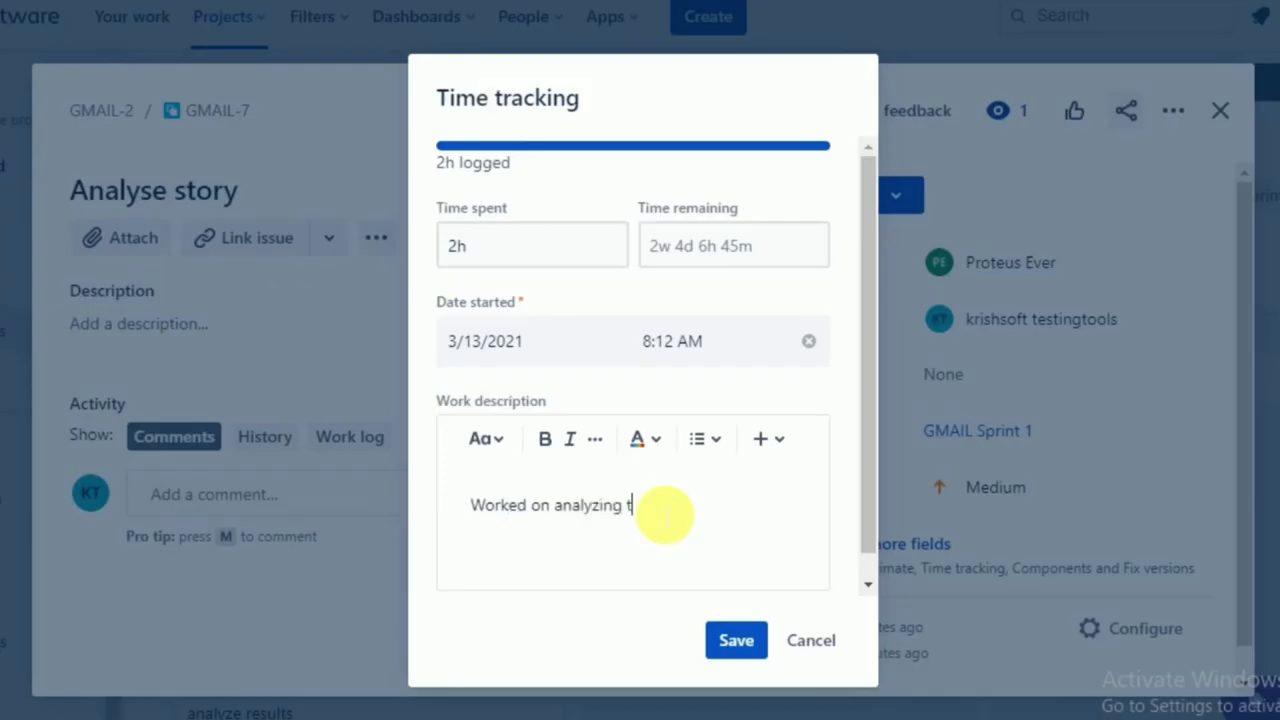
pyautogui.click(740, 645)
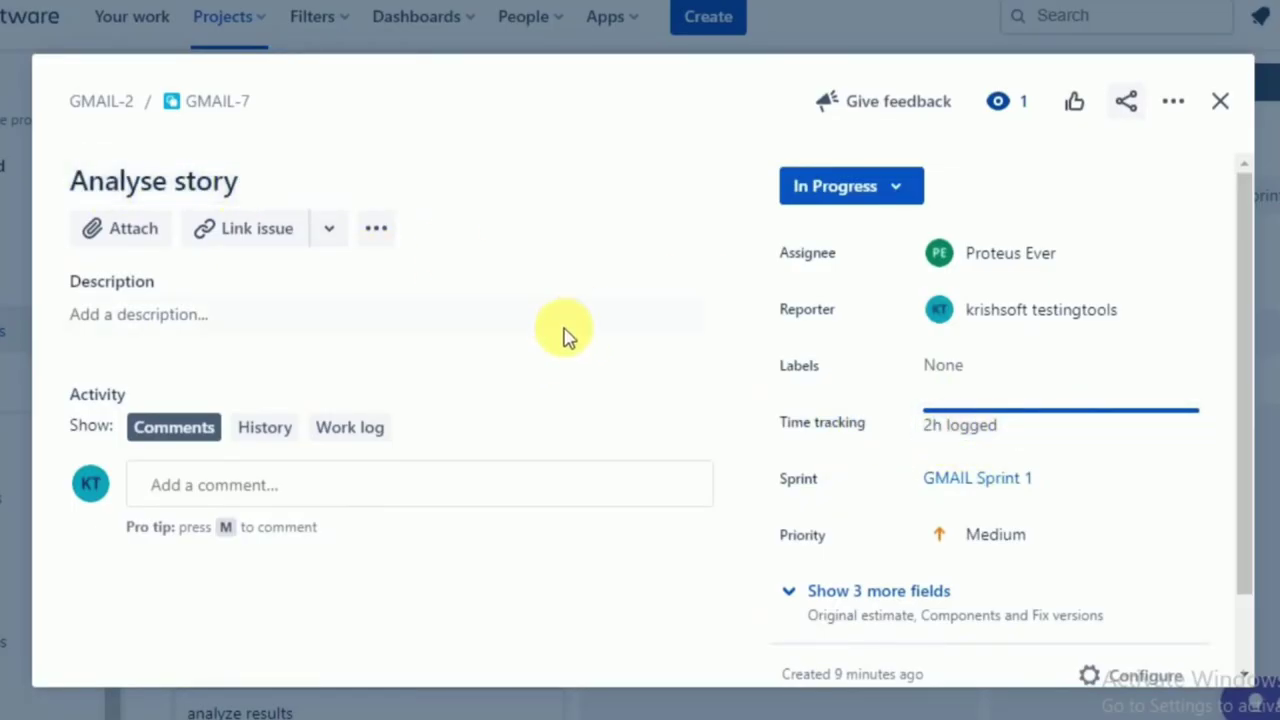
# - Check the time tracking of the "Analyse story" subtask and move the subtask from In Progress to Done
pyautogui.scroll(-1, 1066, 466)
pyautogui.scroll(1, 1066, 466)
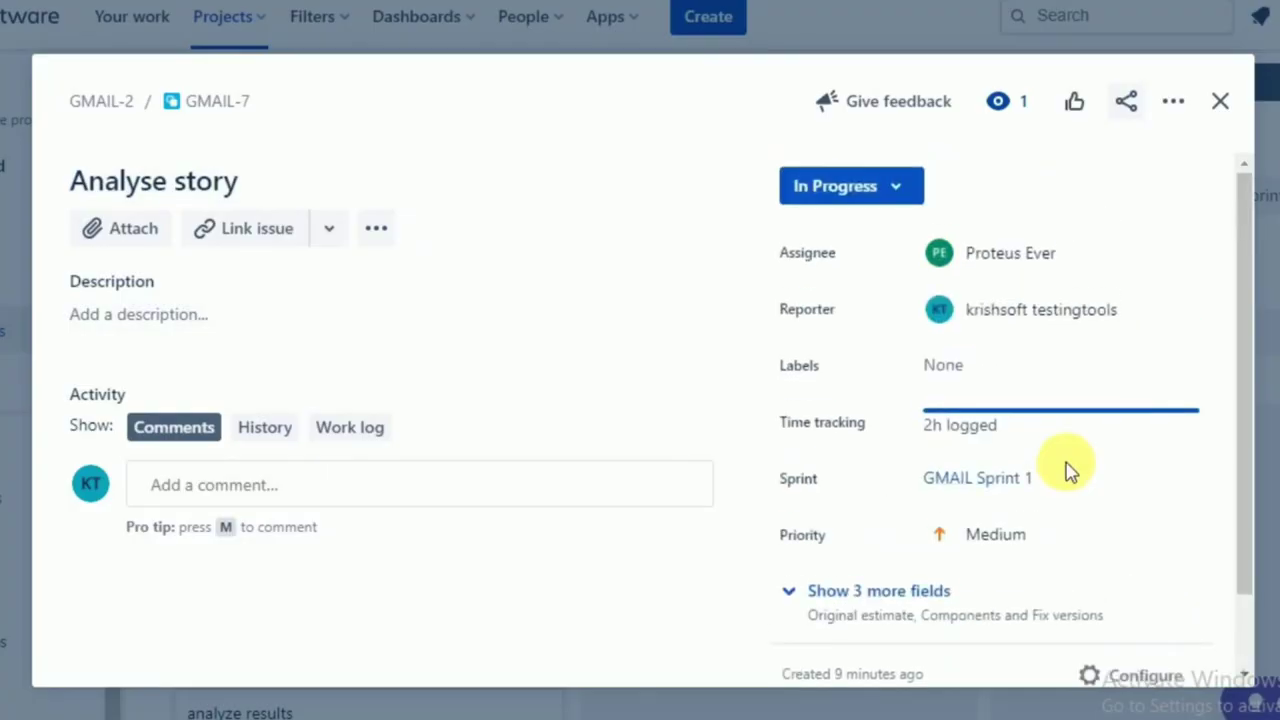
pyautogui.click(1222, 101)
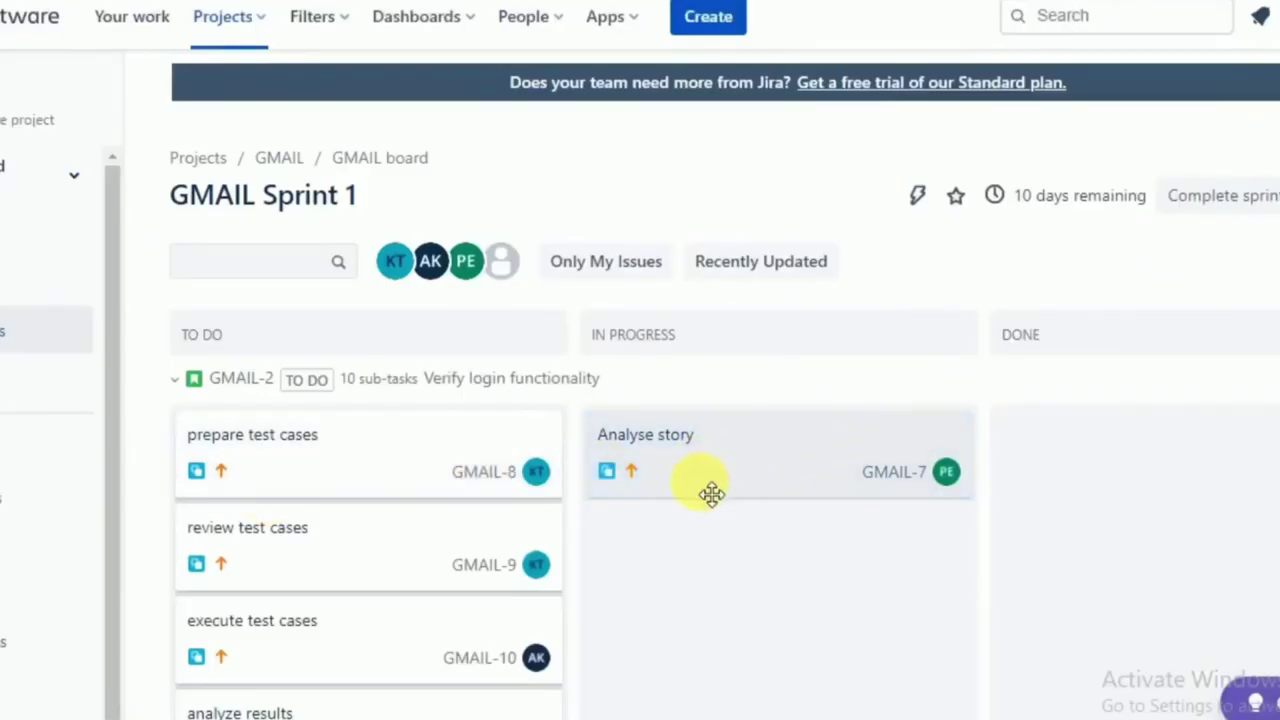
pyautogui.moveTo(757, 468); pyautogui.dragTo(1173, 459)
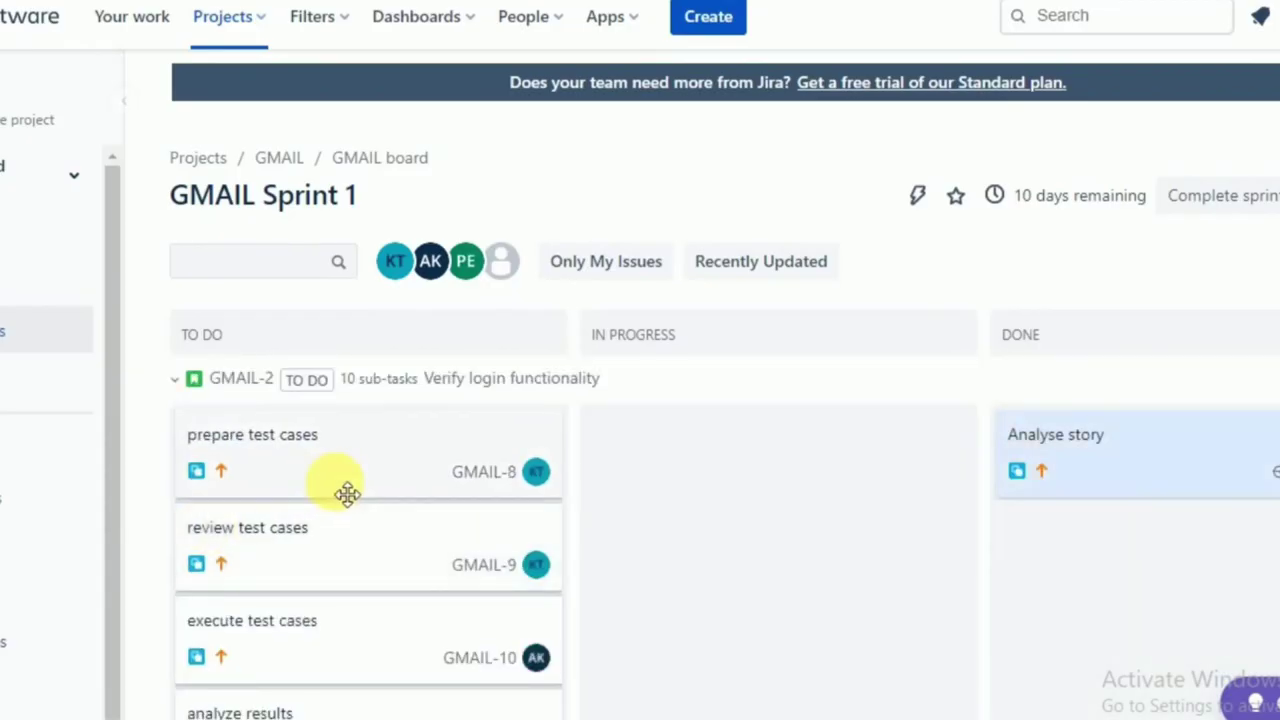
# - Move the "prepare test cases" subtask from To Do to In Progress and log 6h on it with the work description "Preparing the test cases"
pyautogui.moveTo(373, 452); pyautogui.dragTo(793, 478)
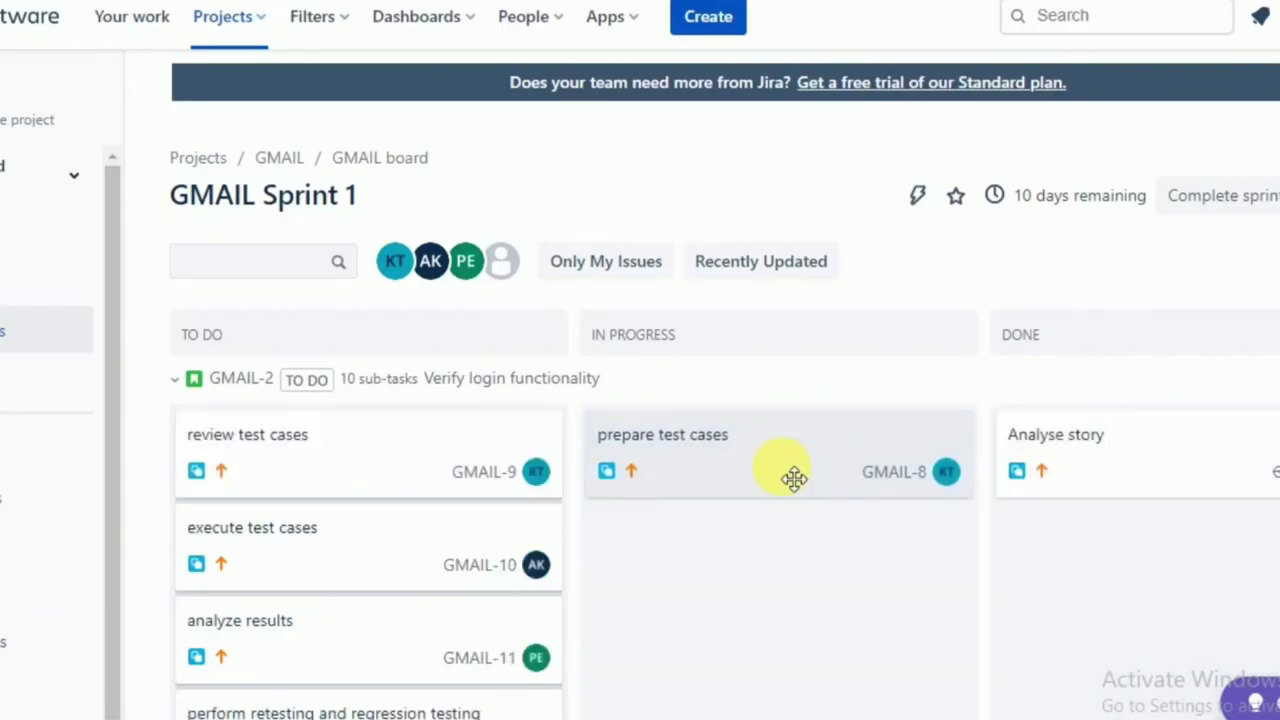
pyautogui.click(792, 474)
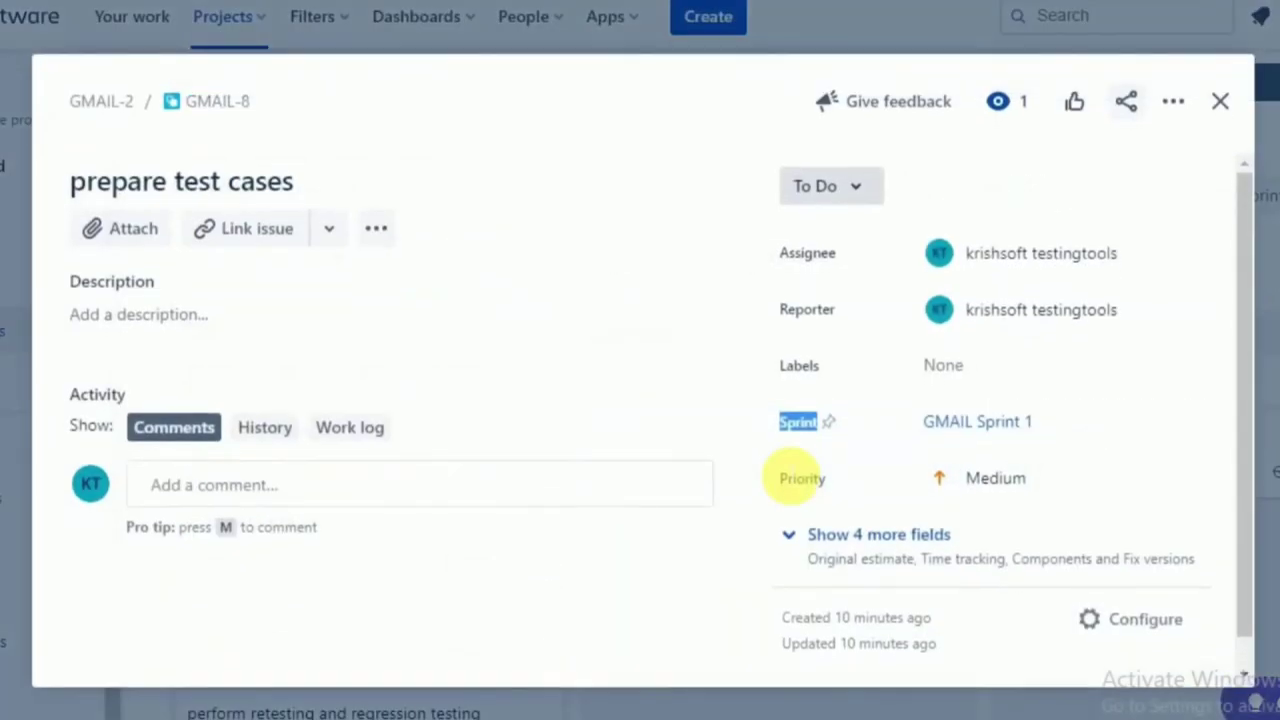
pyautogui.click(1174, 103)
pyautogui.click(1067, 164)
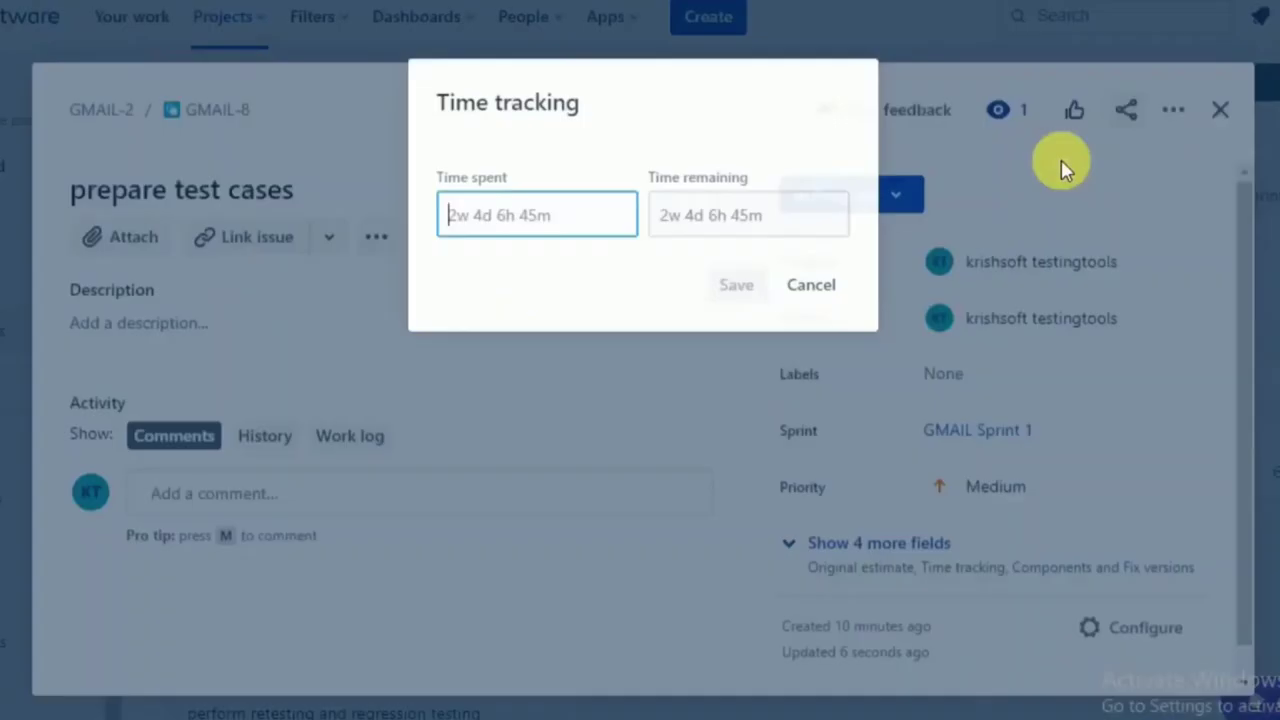
pyautogui.write('4')
pyautogui.press('BackSpace')
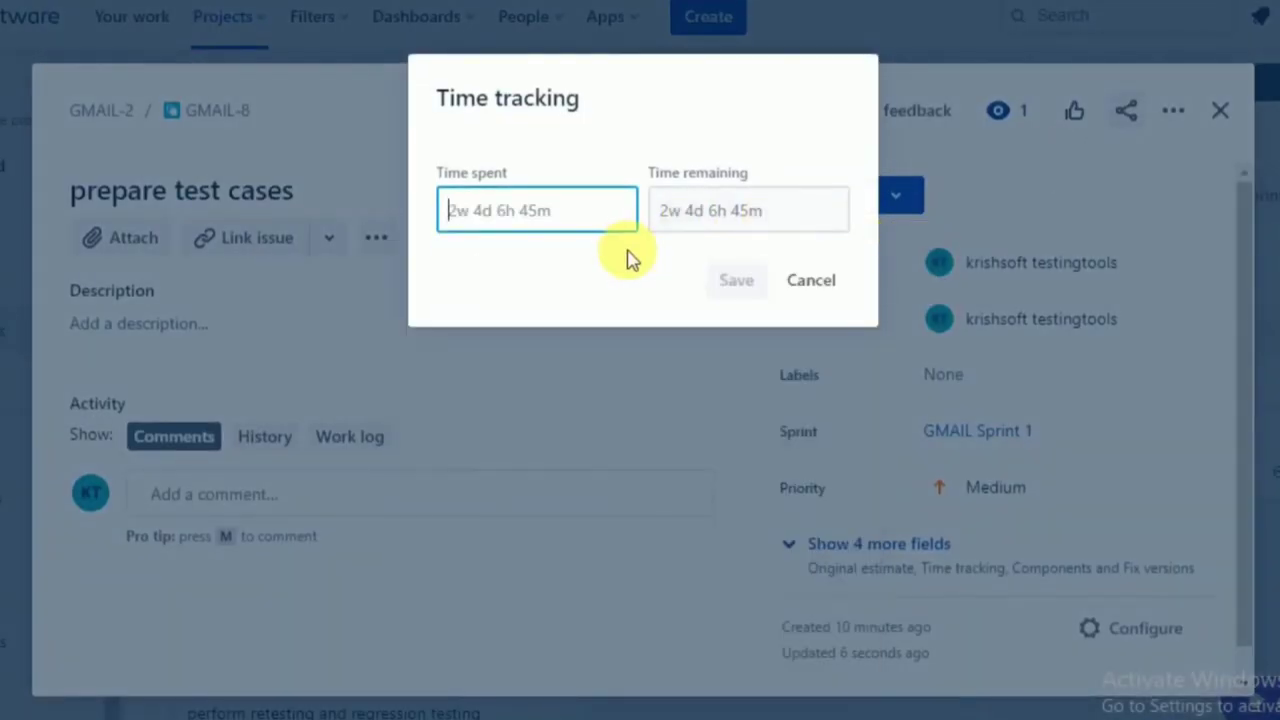
pyautogui.write('6h')
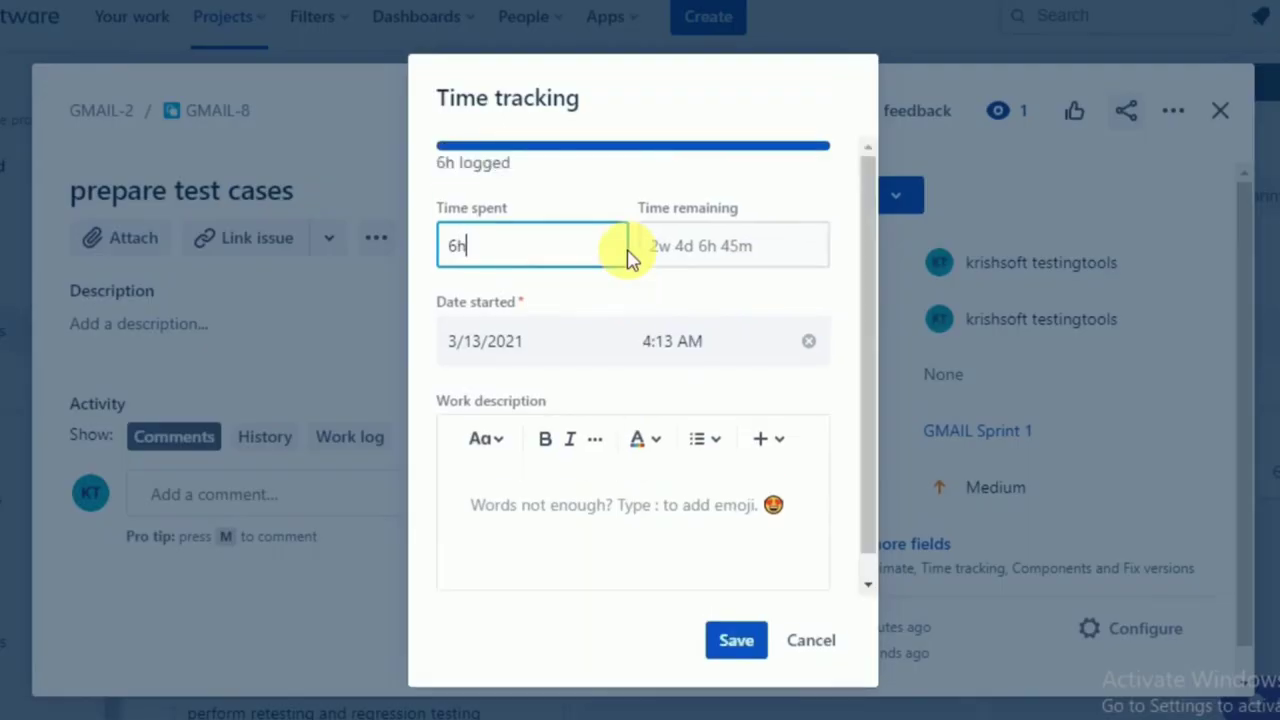
pyautogui.click(673, 528)
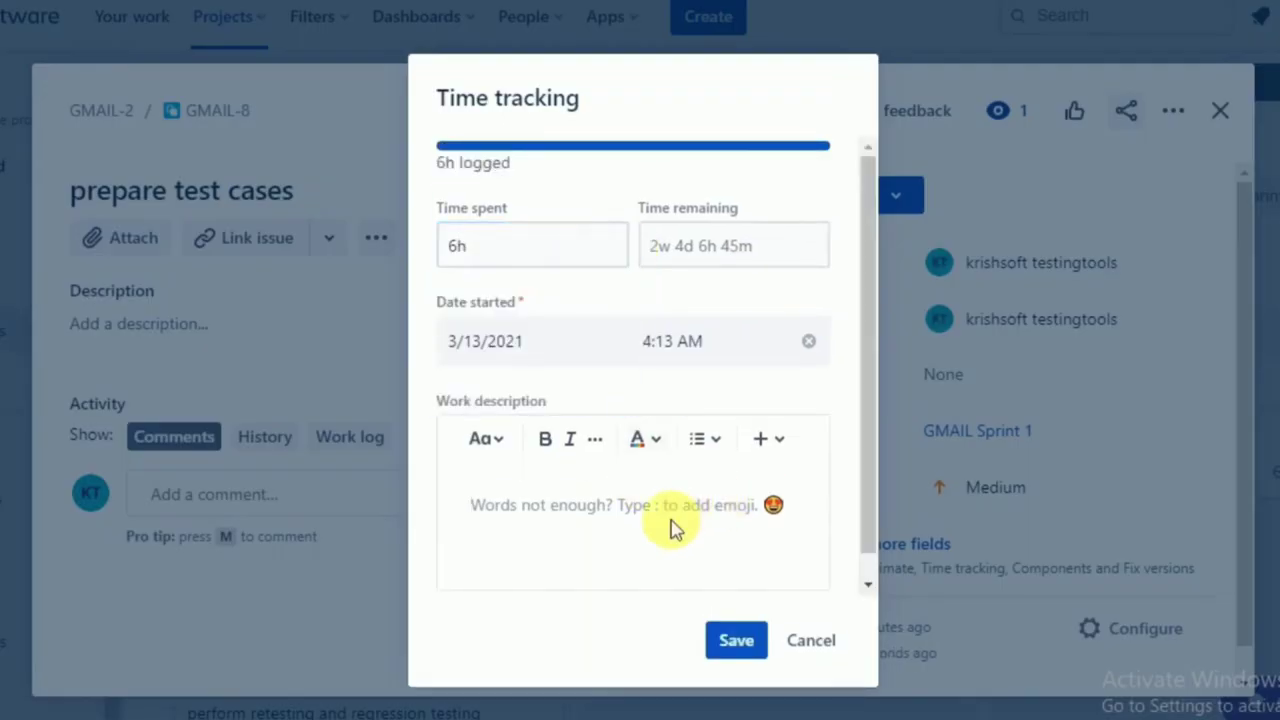
pyautogui.write('Preparing the test cases')
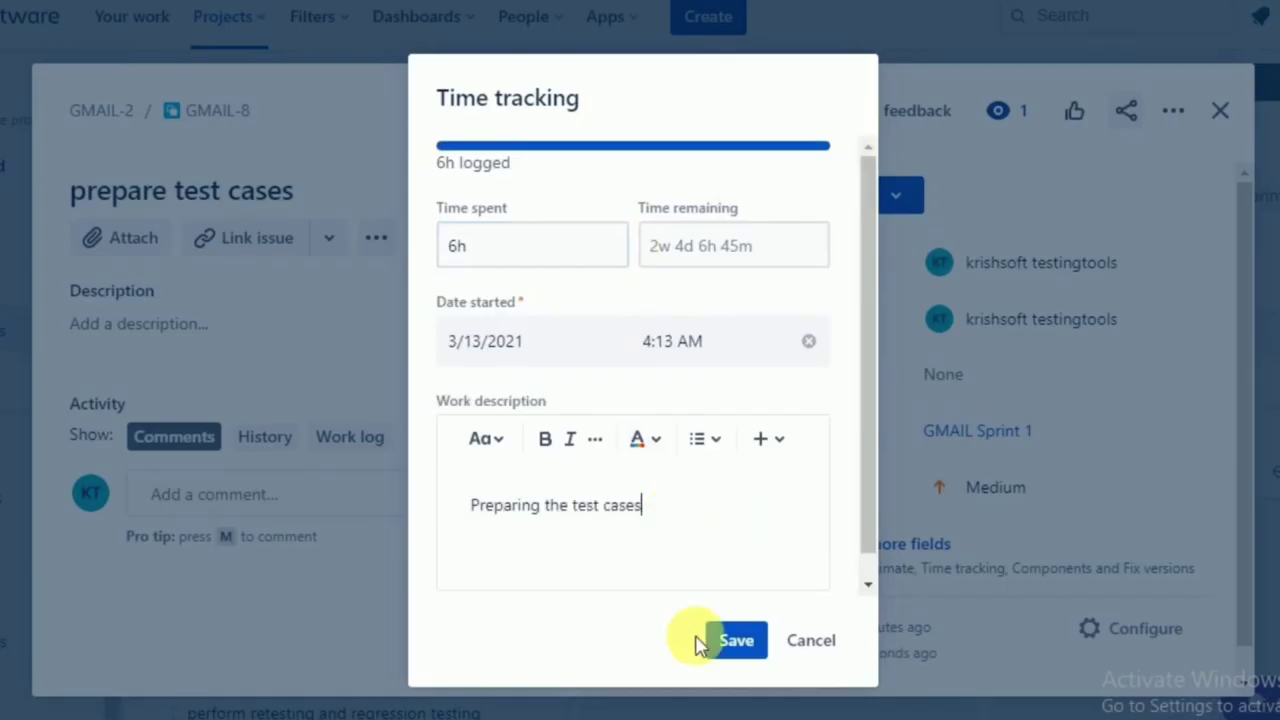
pyautogui.click(745, 645)
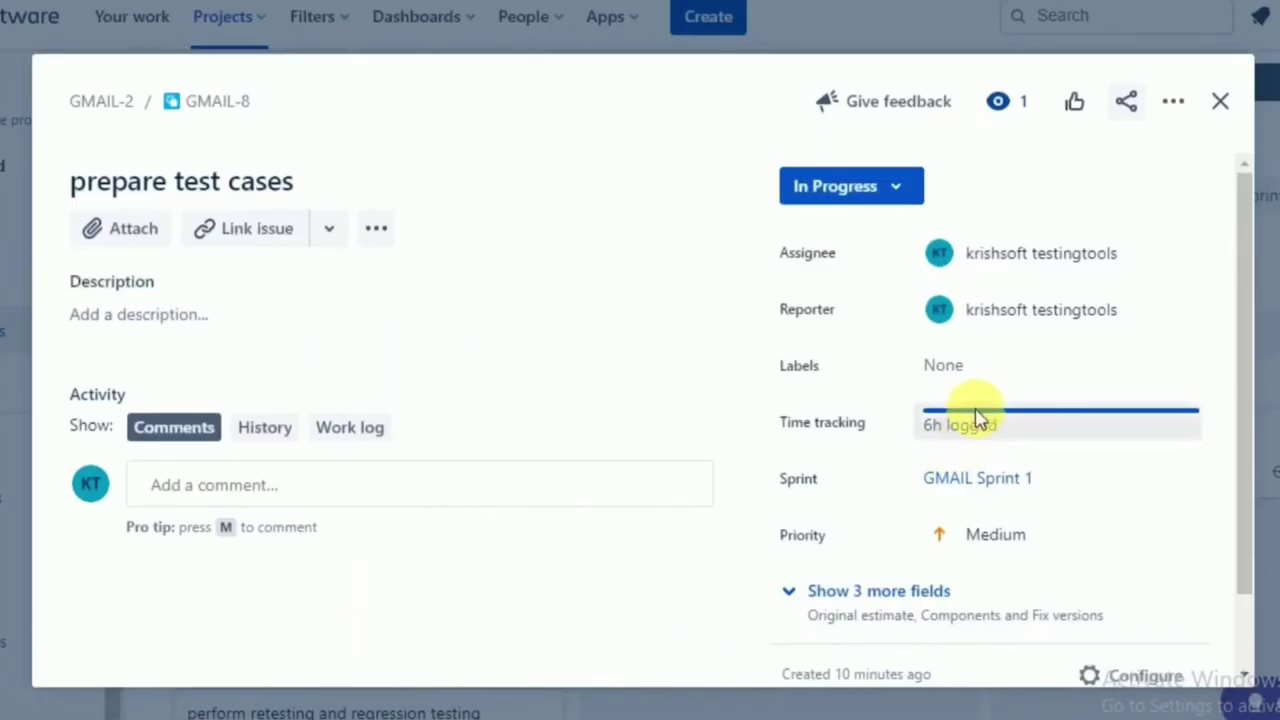
pyautogui.click(1221, 108)
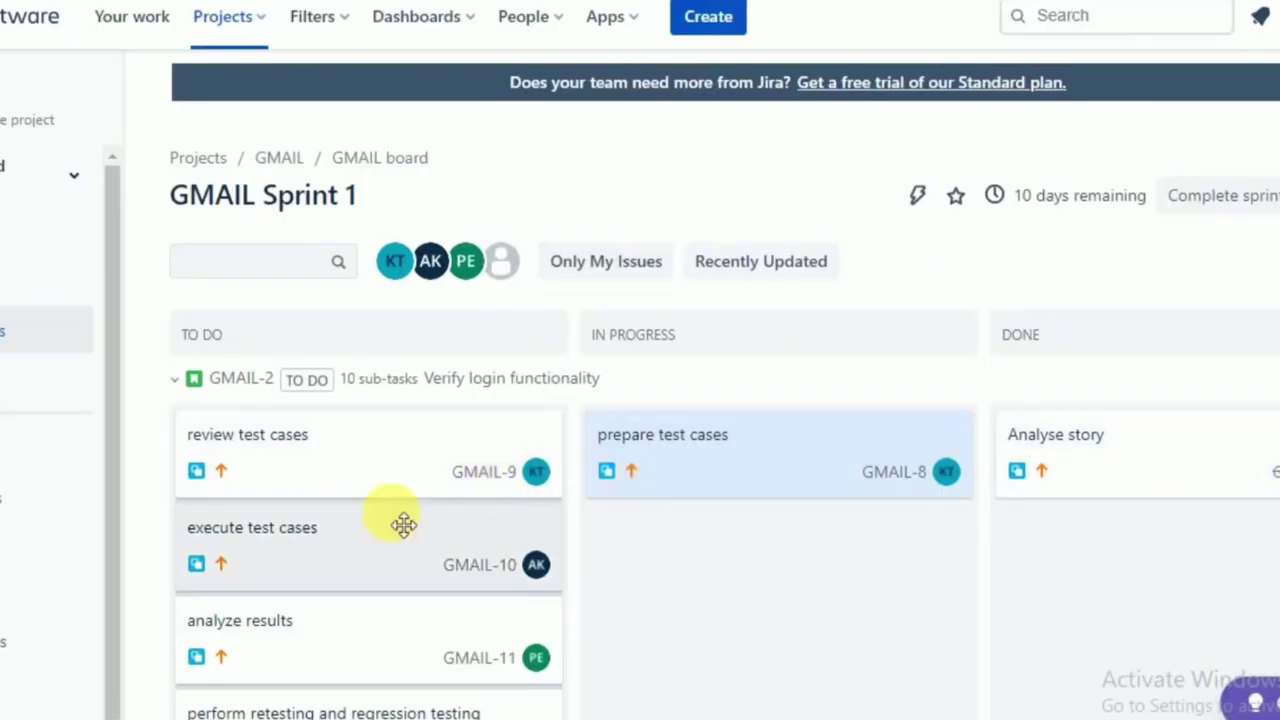
# - Move the "review test cases", "execute test cases", "analyze results" and "perform retesting and regression testing" subtasks from To Do to In Progress
pyautogui.moveTo(343, 463); pyautogui.dragTo(782, 580)
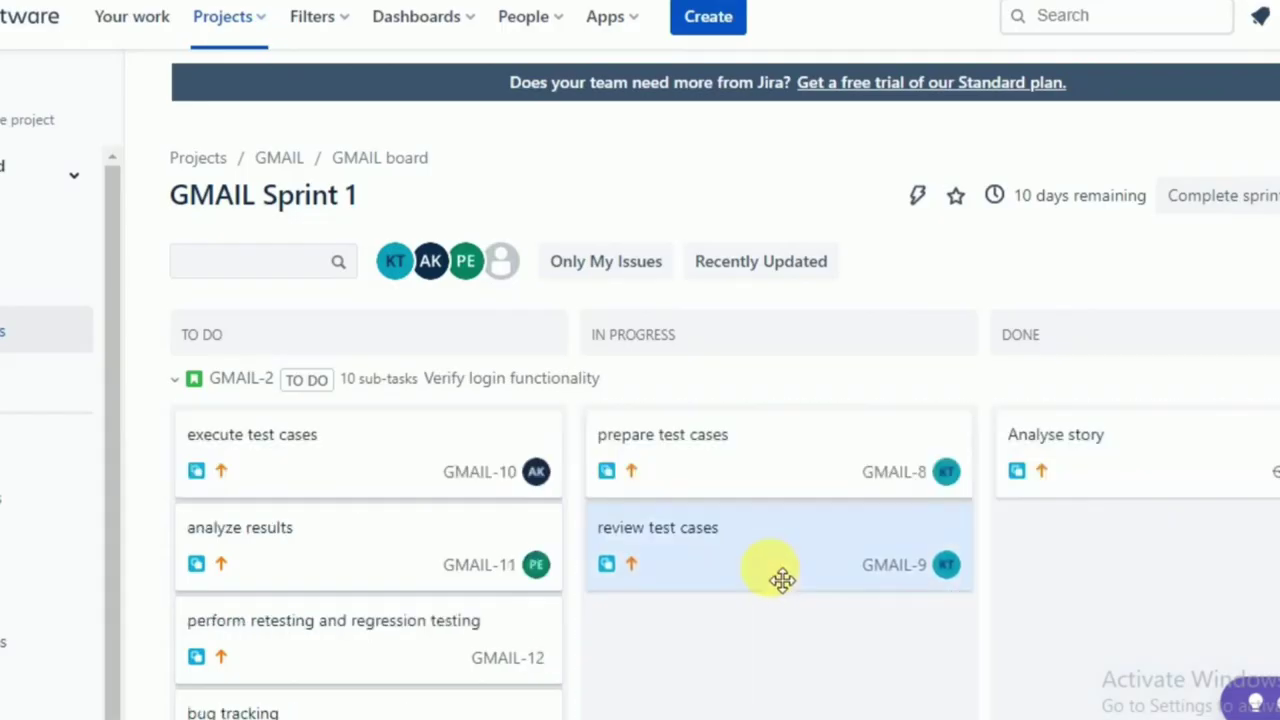
pyautogui.moveTo(490, 520); pyautogui.dragTo(743, 655)
pyautogui.moveTo(310, 476); pyautogui.dragTo(771, 700)
pyautogui.moveTo(335, 460); pyautogui.dragTo(771, 535)
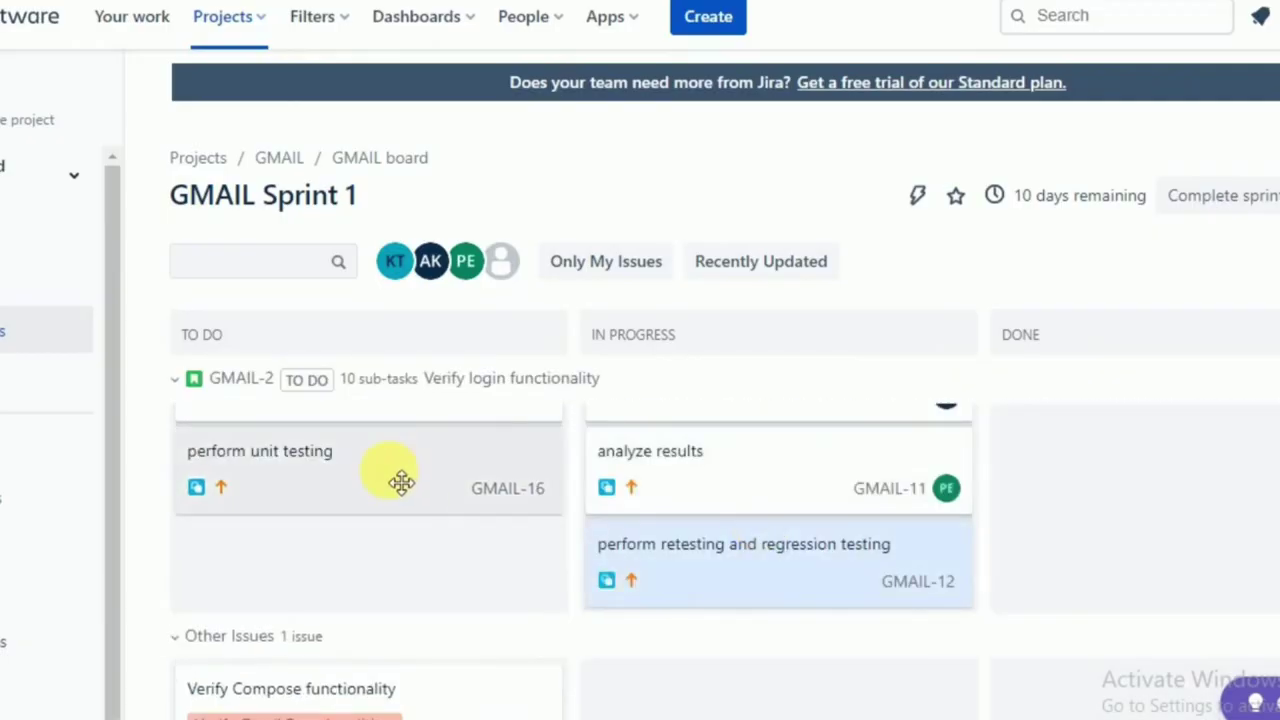
pyautogui.scroll(3, 394, 487)
pyautogui.click(394, 487)
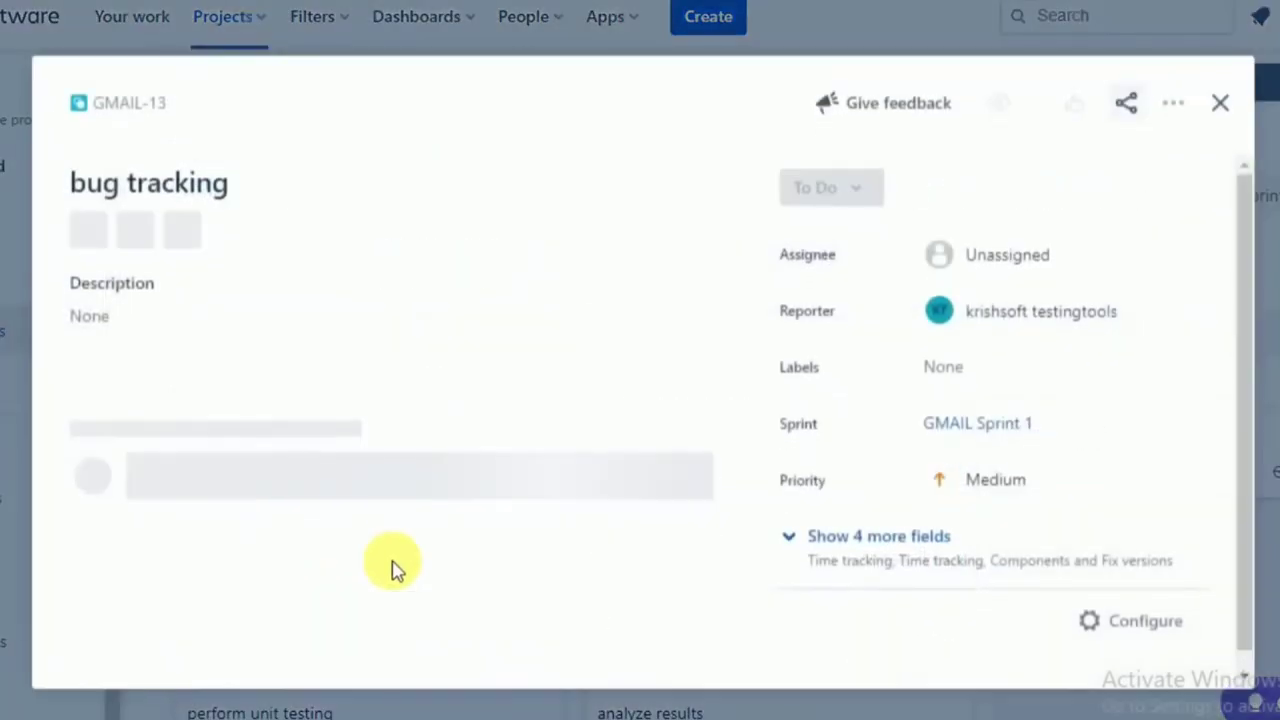
pyautogui.click(1222, 103)
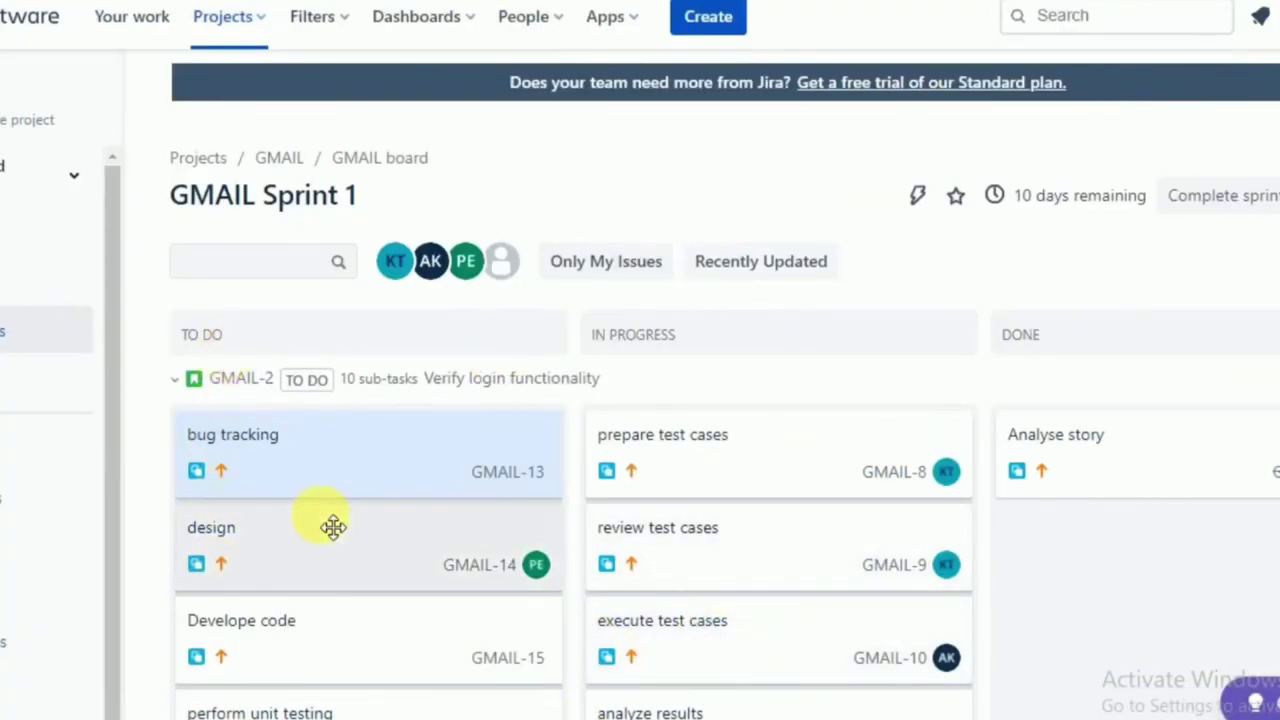
# - Move the "design", "Develope code" and "perform unit testing" subtasks from To Do to In Progress
pyautogui.scroll(-3, 331, 526)
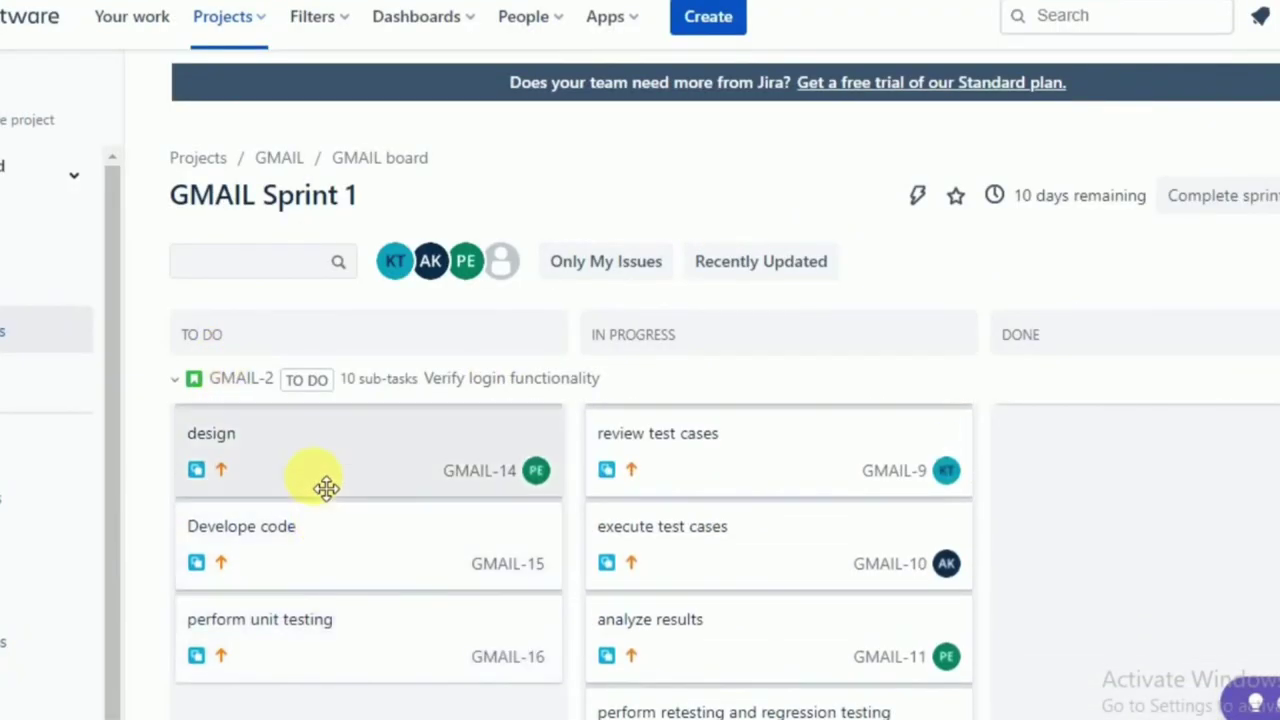
pyautogui.moveTo(340, 490); pyautogui.dragTo(705, 703)
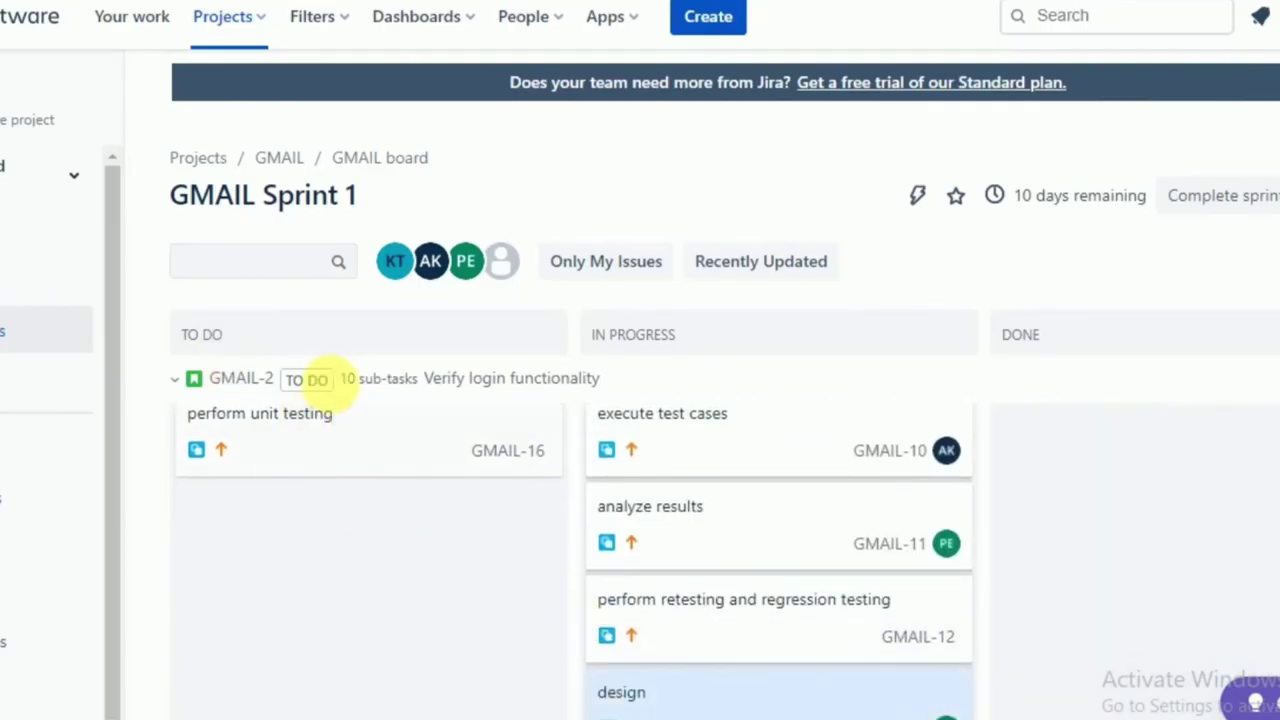
pyautogui.scroll(1, 345, 441)
pyautogui.moveTo(668, 653); pyautogui.dragTo(871, 700)
pyautogui.scroll(3, 333, 442)
pyautogui.moveTo(333, 548); pyautogui.dragTo(727, 540)
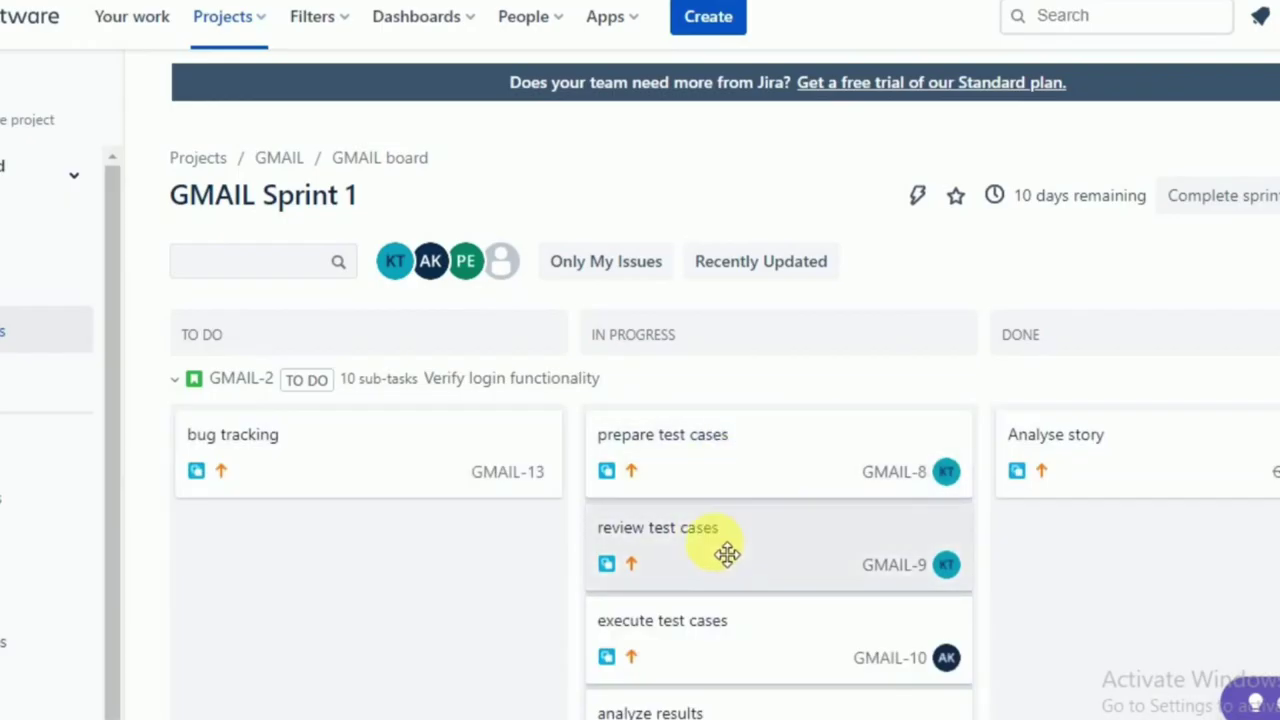
# - Move the "design", "Develope code" and "perform unit testing" subtasks from In Progress to Done
pyautogui.scroll(-5, 769, 595)
pyautogui.scroll(2, 771, 597)
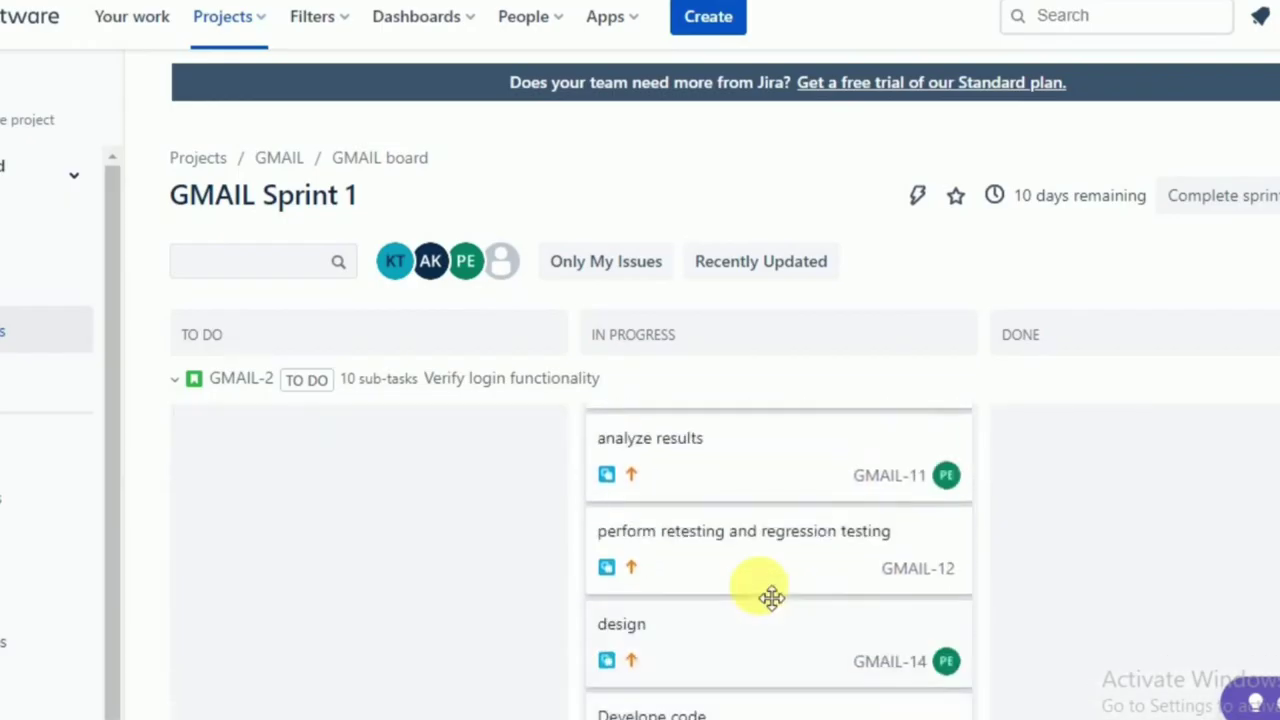
pyautogui.scroll(2, 771, 597)
pyautogui.scroll(-4, 771, 597)
pyautogui.scroll(2, 771, 597)
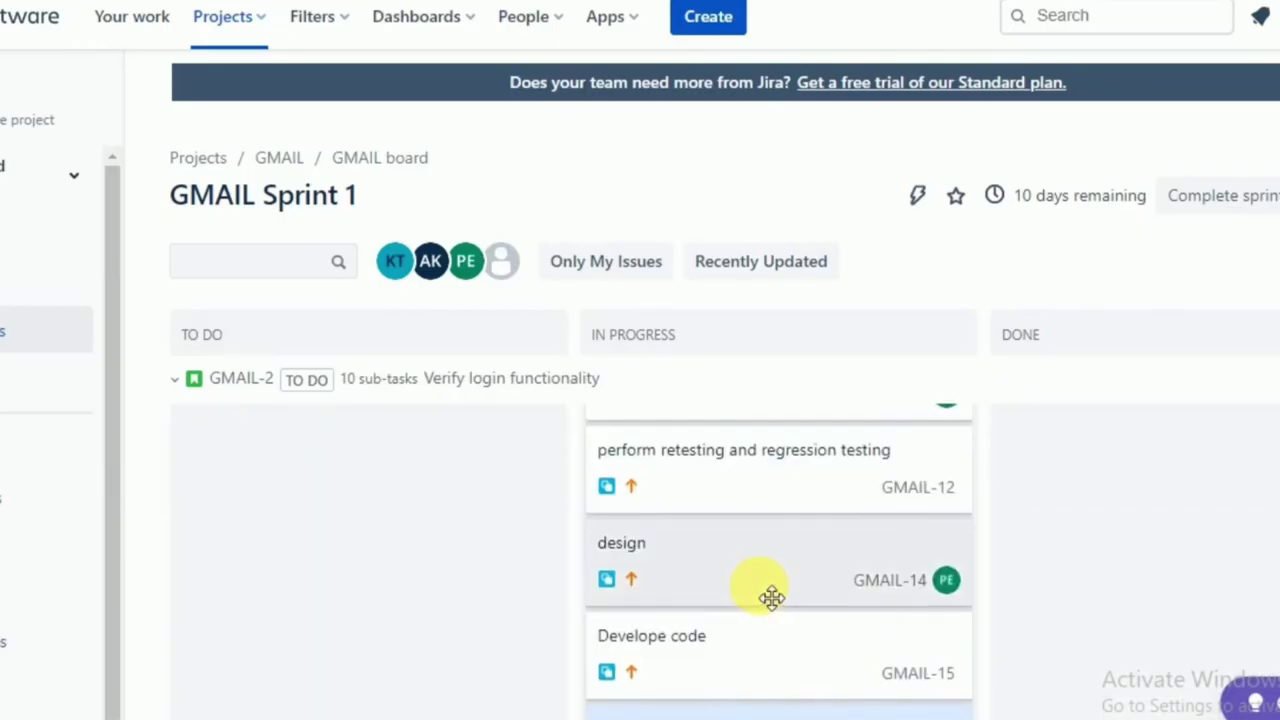
pyautogui.moveTo(771, 597); pyautogui.dragTo(1129, 517)
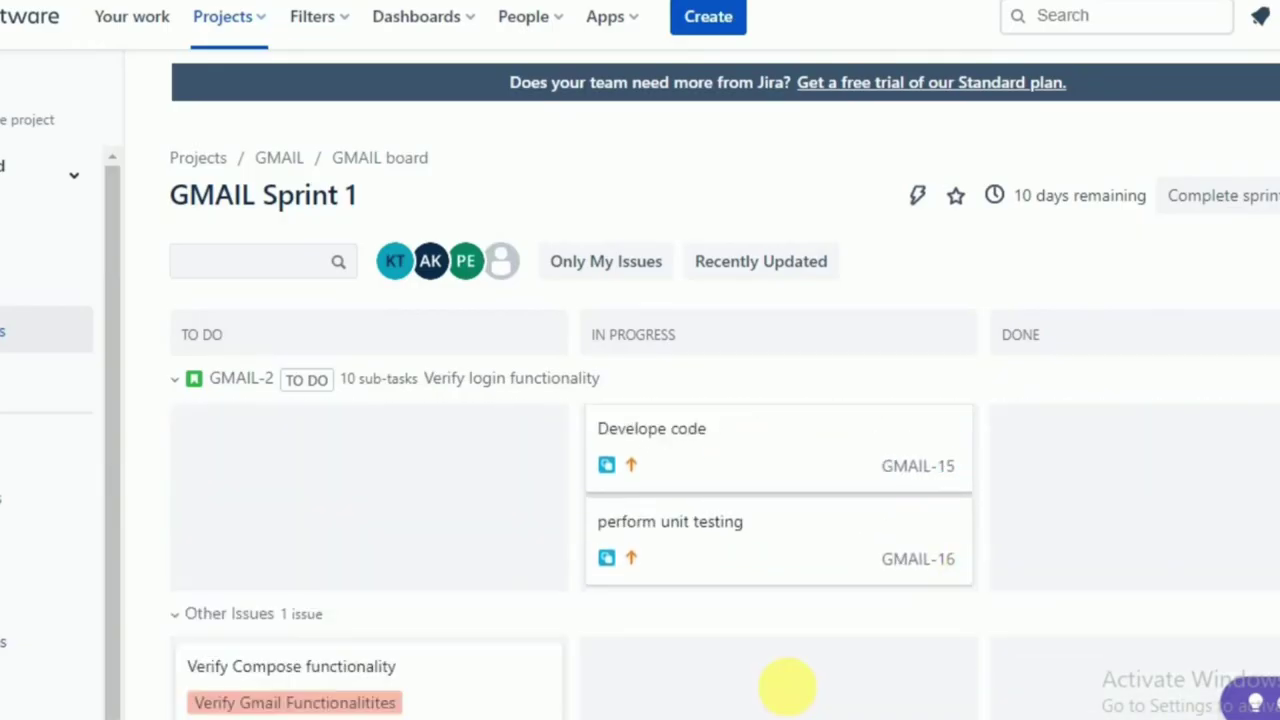
pyautogui.moveTo(771, 617); pyautogui.dragTo(1175, 565)
pyautogui.scroll(-2, 807, 615)
pyautogui.moveTo(801, 618); pyautogui.dragTo(1214, 554)
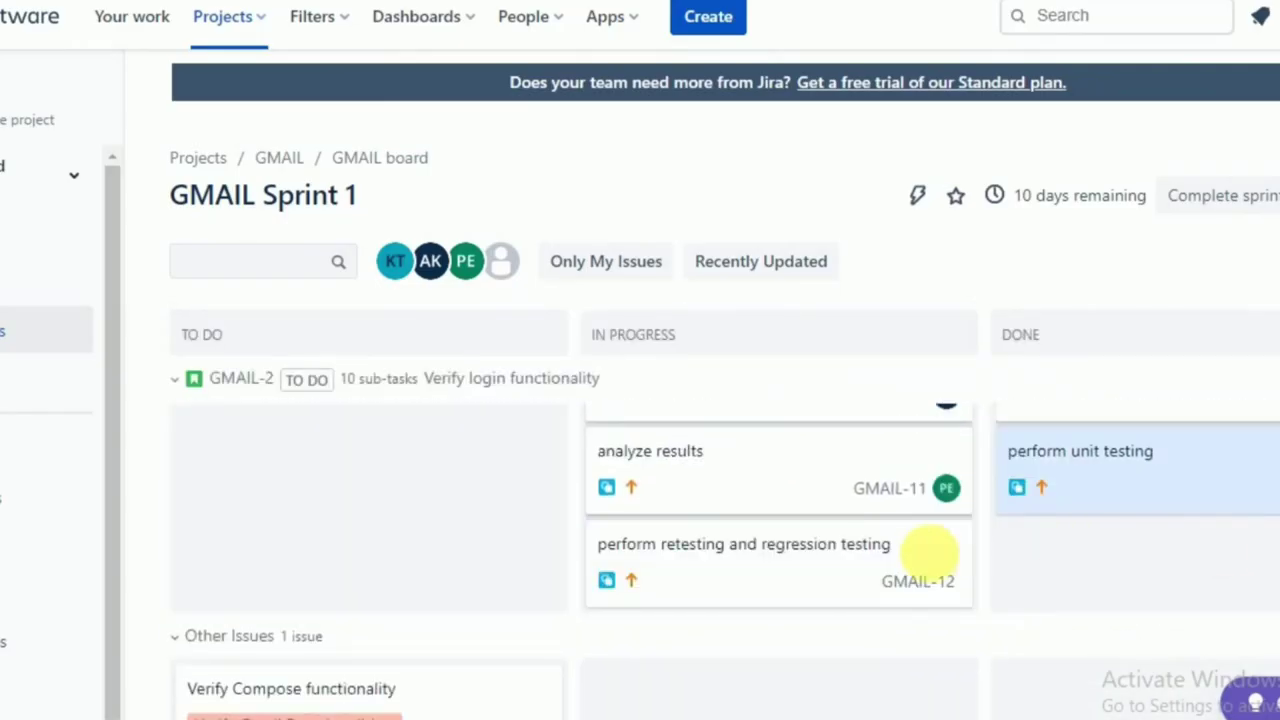
# - Move the "prepare test cases" and "review test cases" subtasks from In Progress to Done
pyautogui.scroll(4, 886, 585)
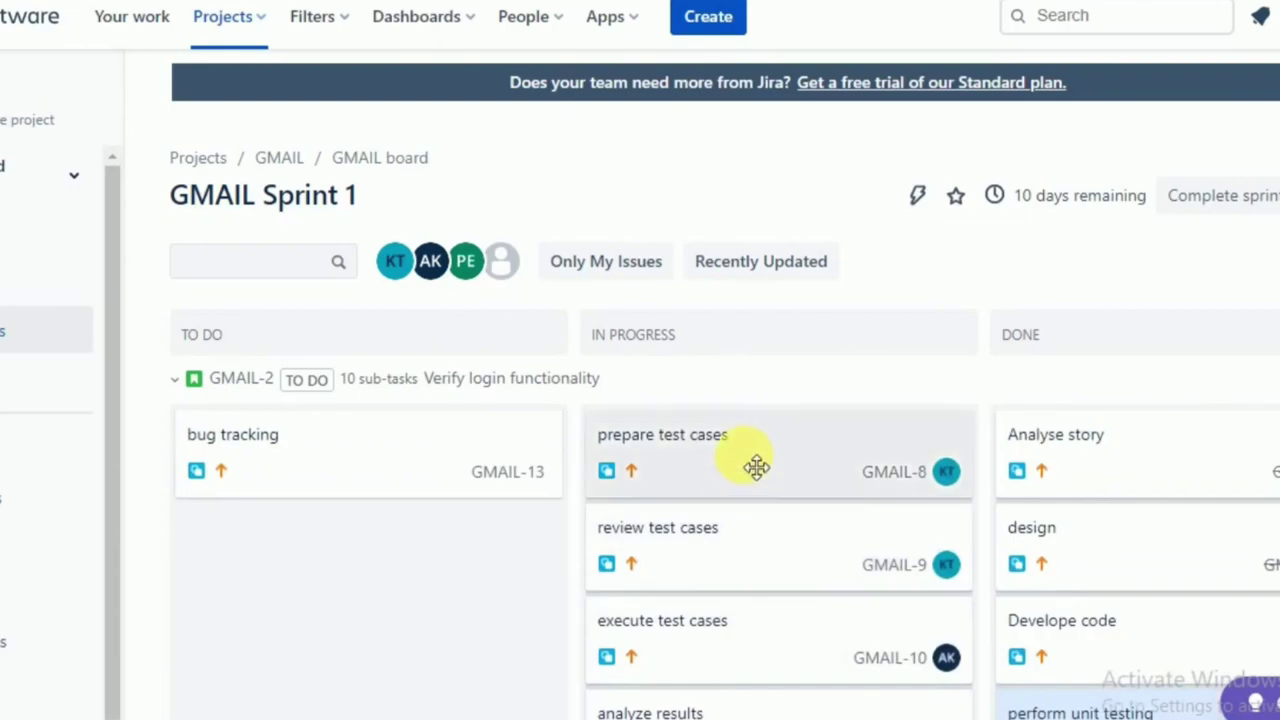
pyautogui.moveTo(756, 467); pyautogui.dragTo(1214, 489)
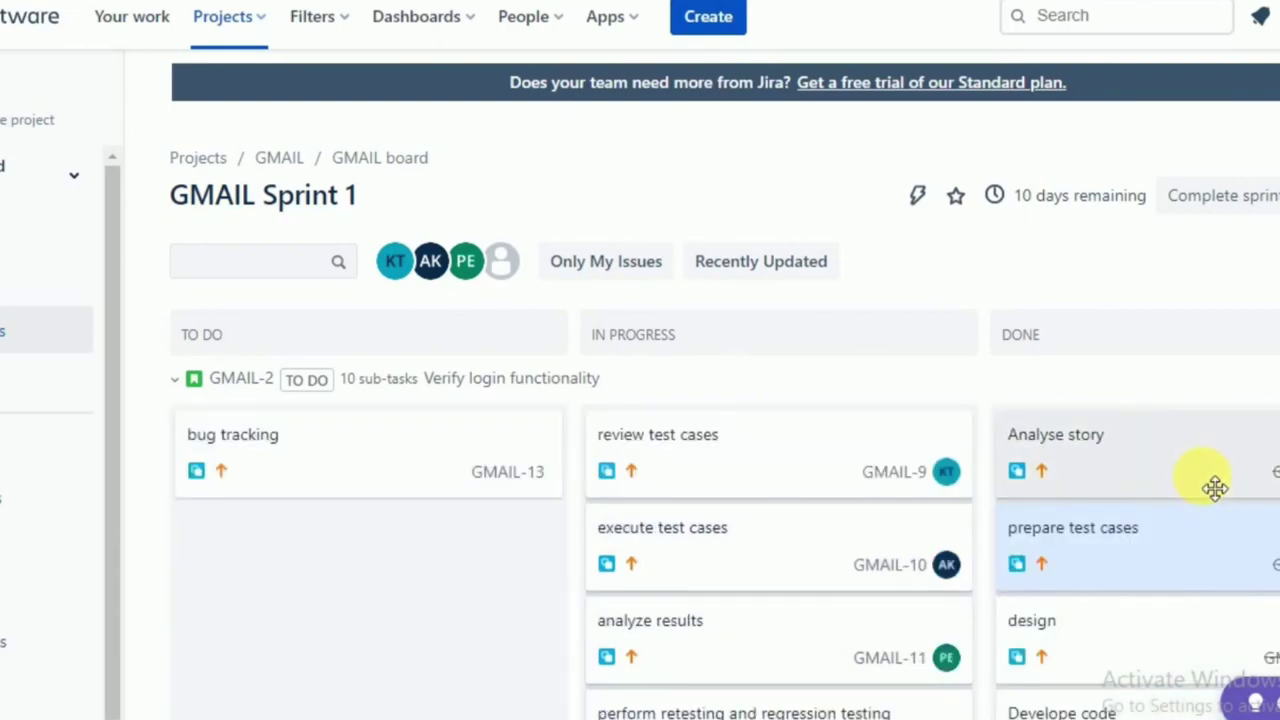
pyautogui.moveTo(820, 477); pyautogui.dragTo(1160, 494)
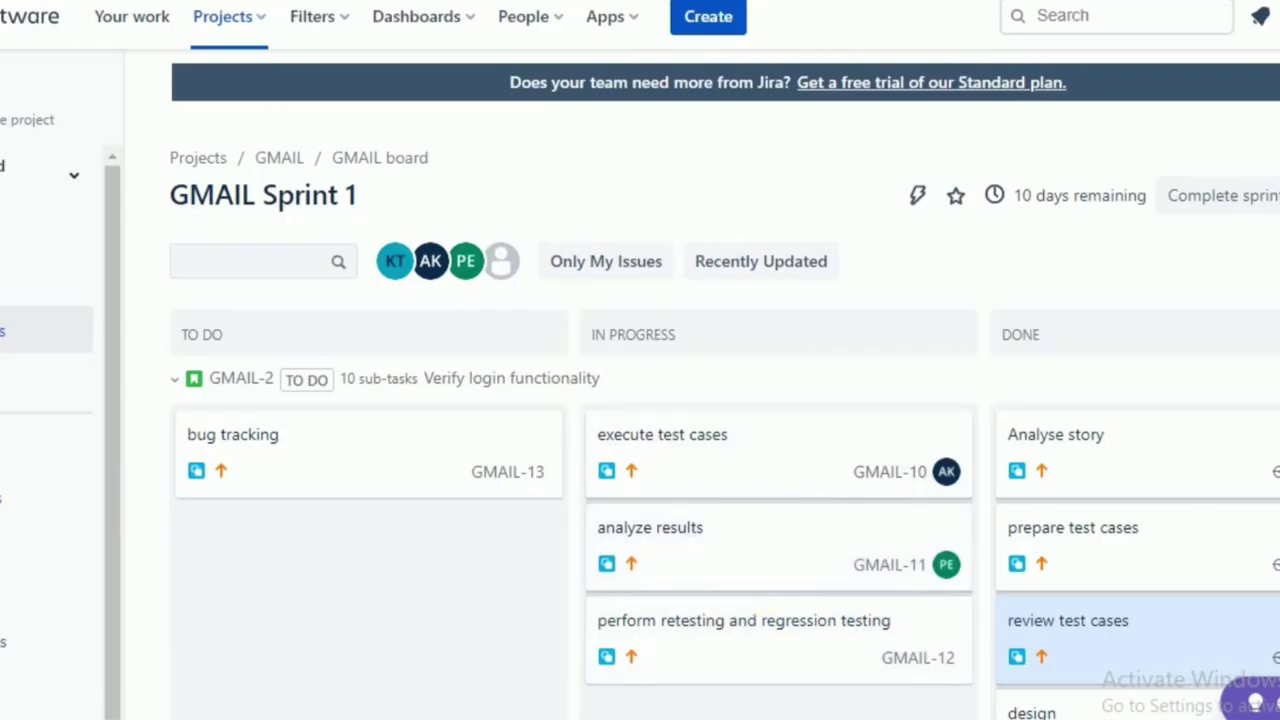
# - Switch to the Excel workbook, check the login user story and its test case on the test case sheet, and return to the Jira board
pyautogui.hotkey('alt', 'Tab')
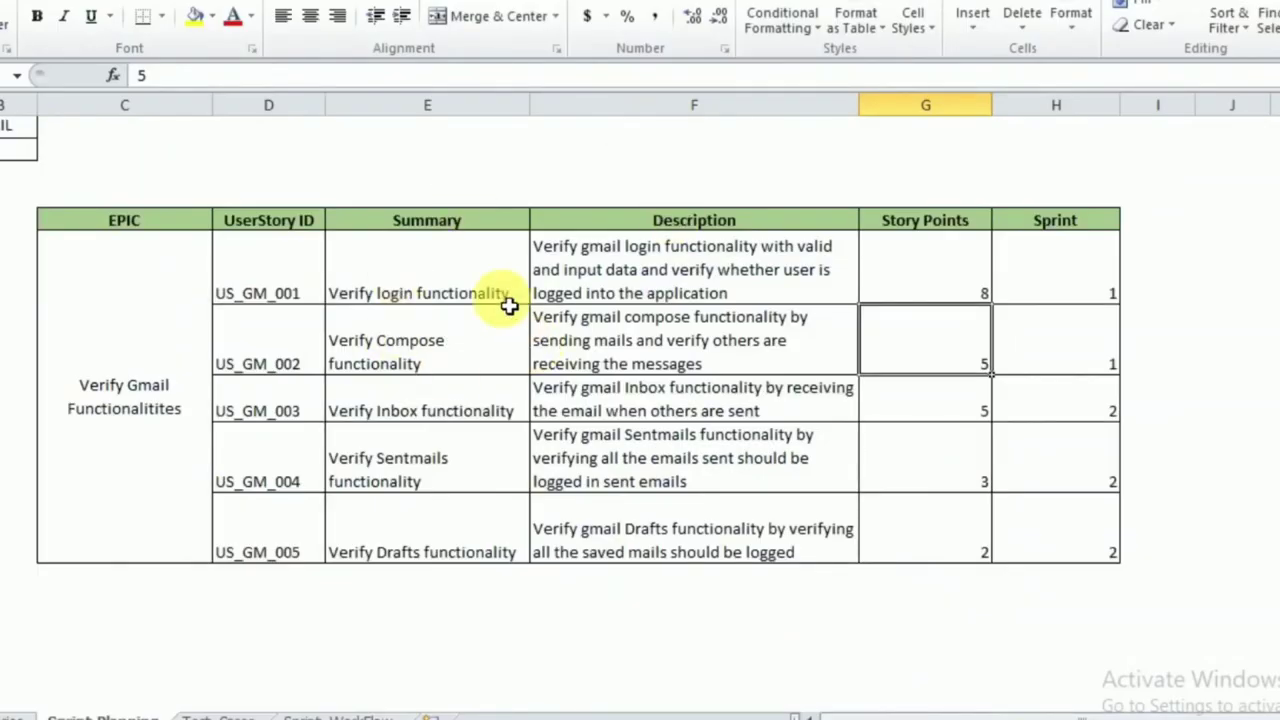
pyautogui.click(431, 281)
pyautogui.hotkey('ctrl', 'pagedown')
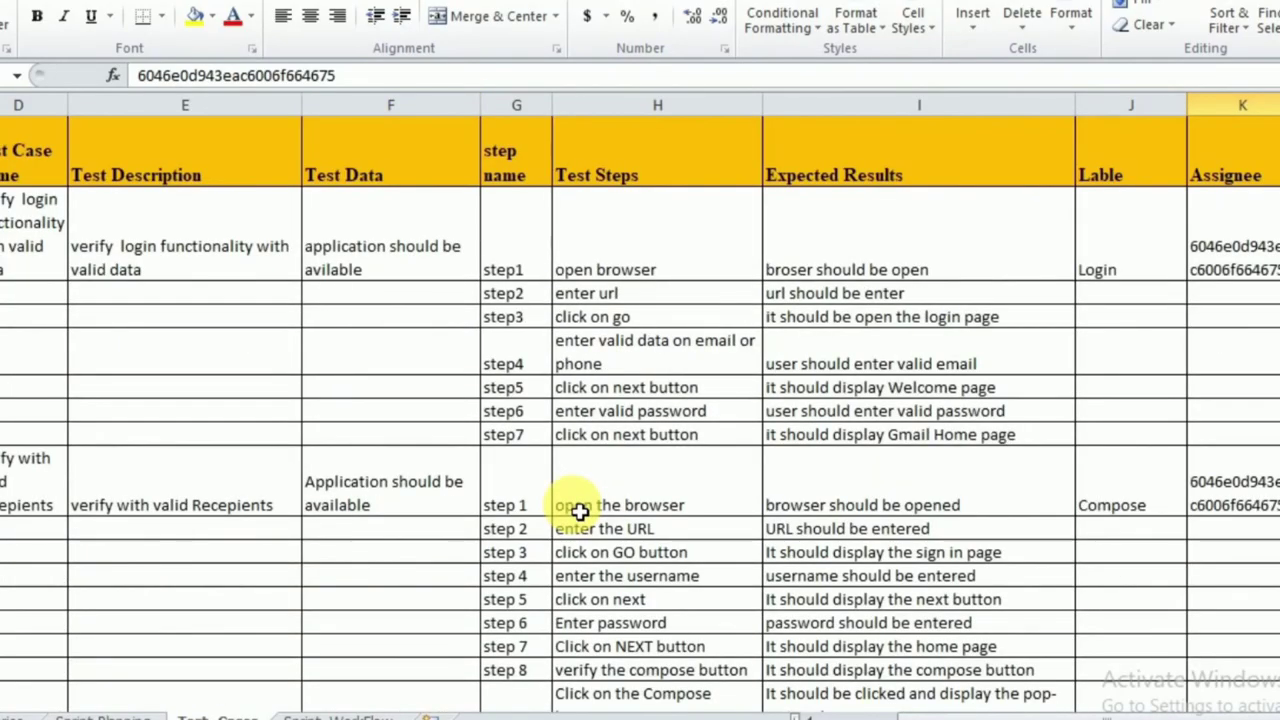
pyautogui.click(35, 267)
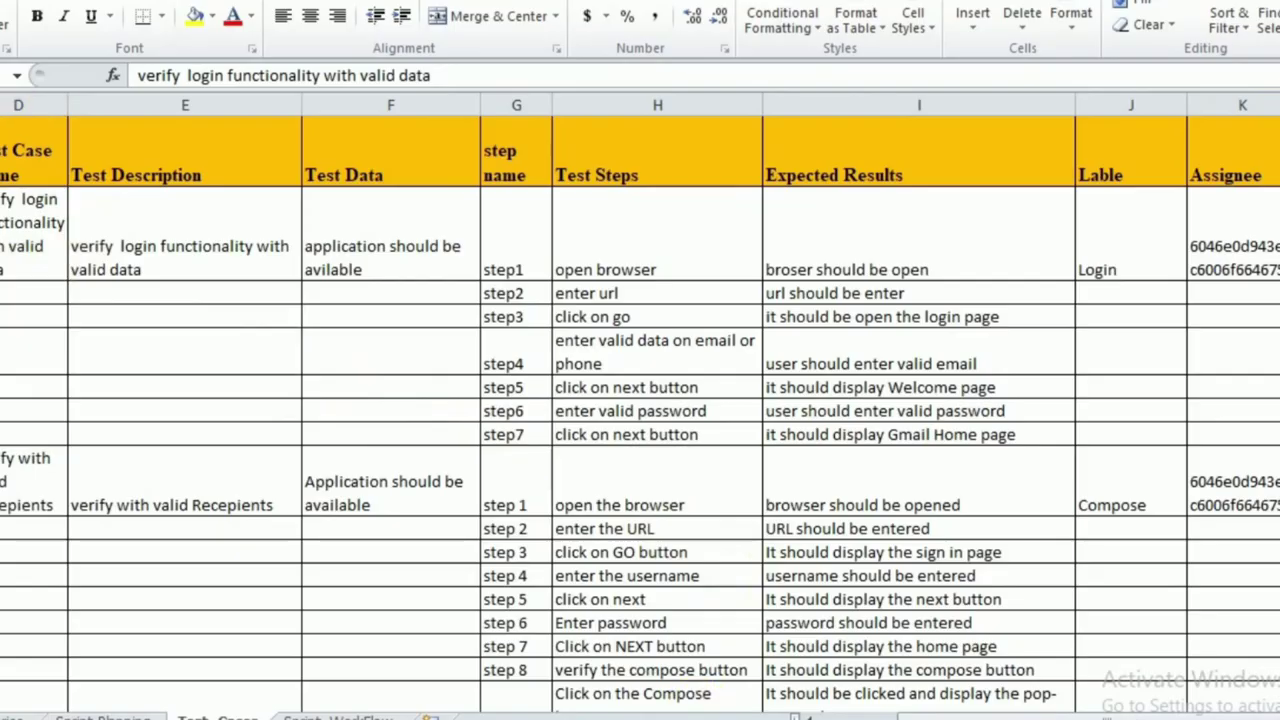
pyautogui.hotkey('alt', 'Tab')
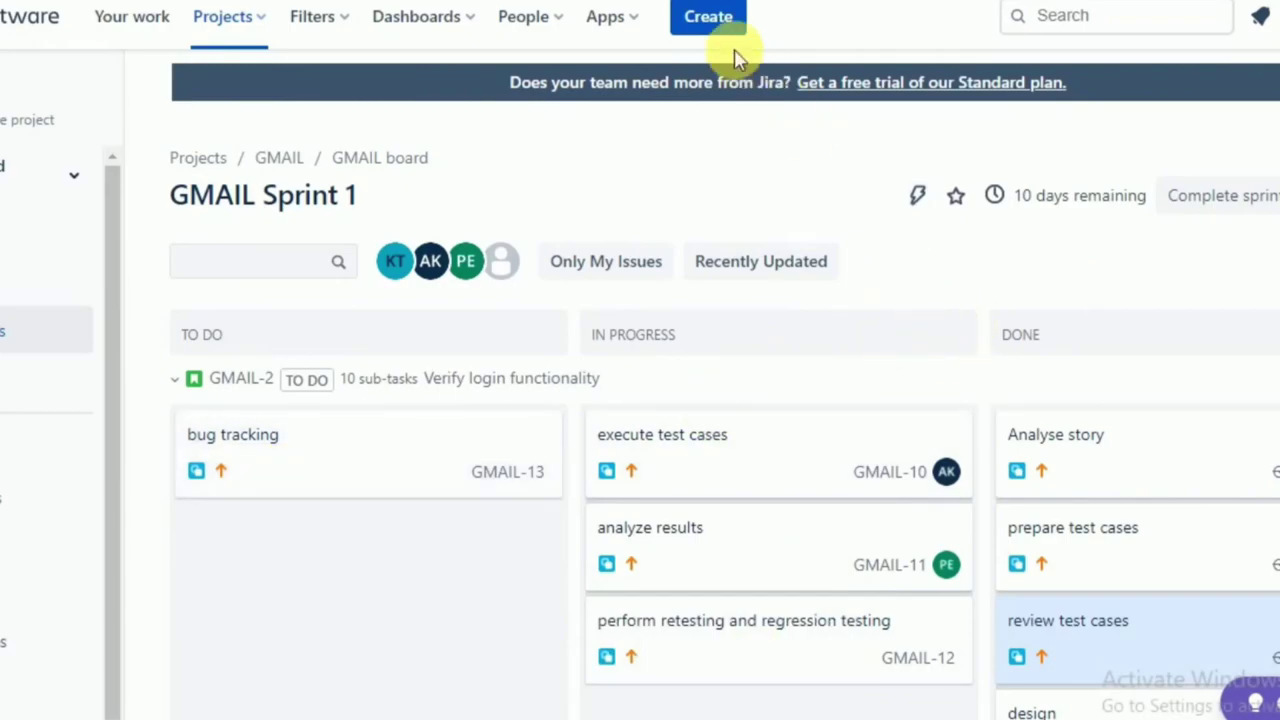
# - Start a new Bug in the GMAIL project with the summary and description "Gmail login functionality is not working with valid data"
pyautogui.click(708, 20)
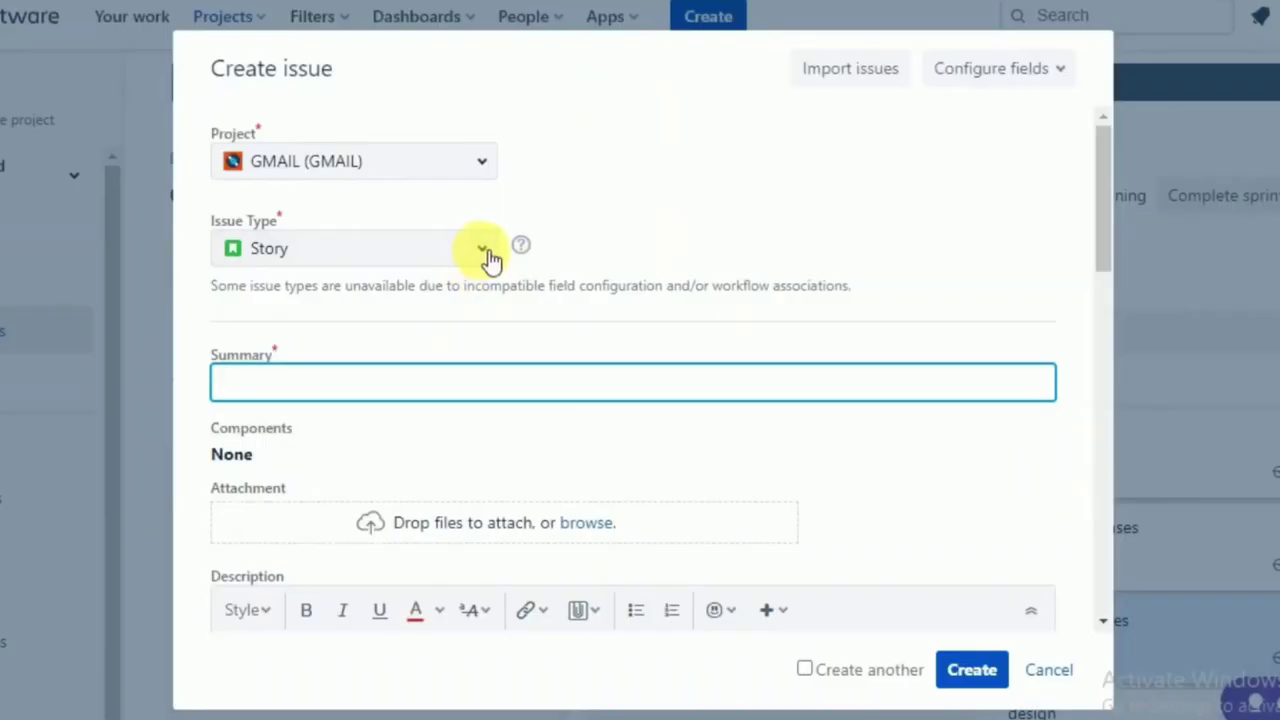
pyautogui.click(488, 252)
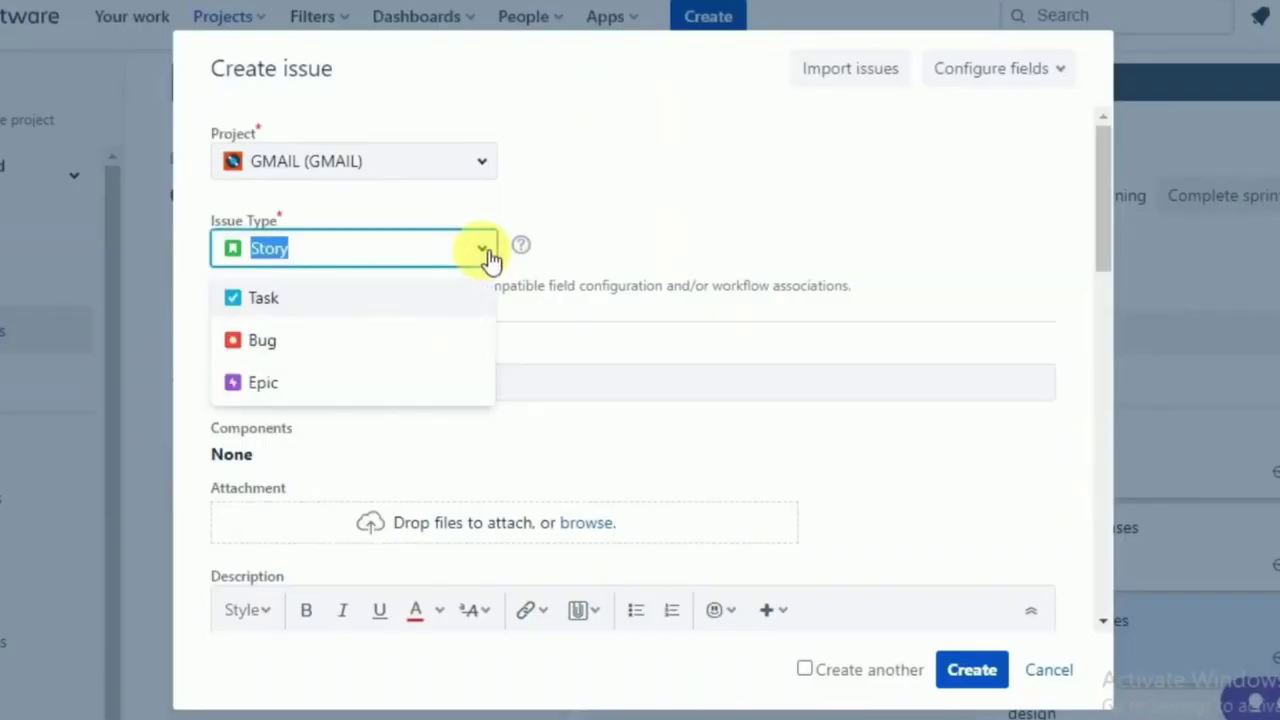
pyautogui.click(326, 342)
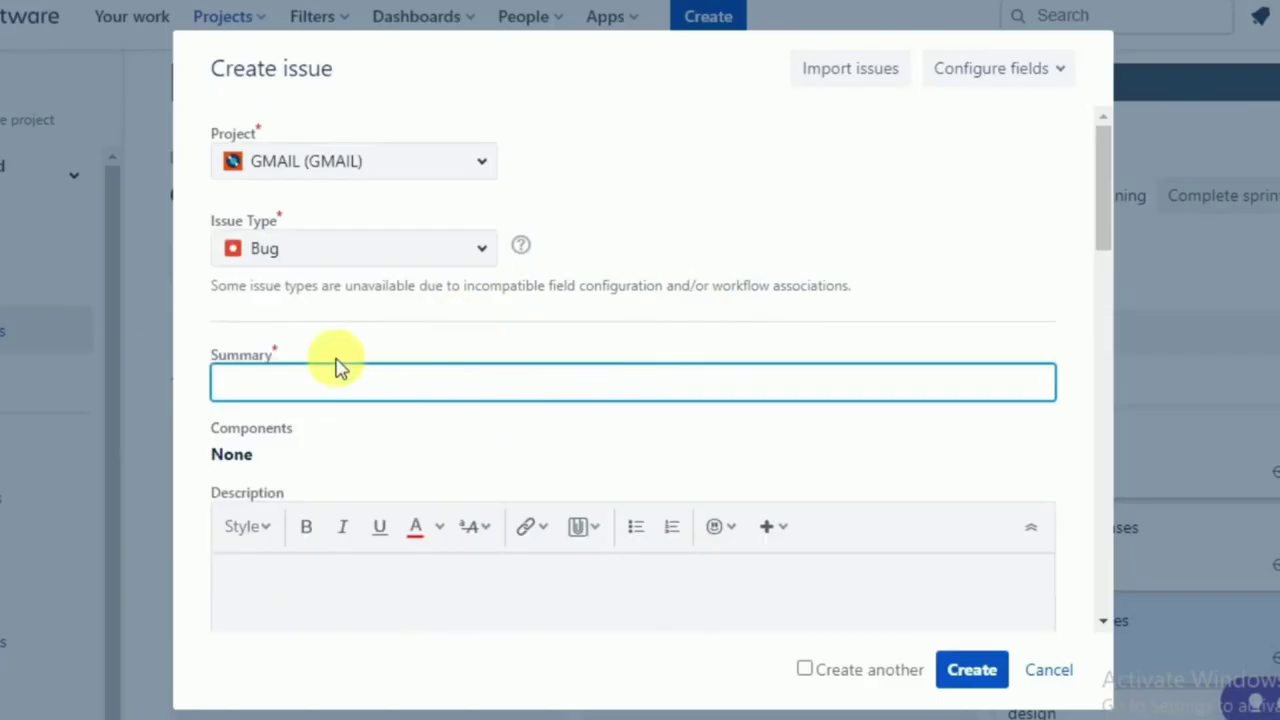
pyautogui.click(362, 385)
pyautogui.write('Gmail login functionality is not wo')
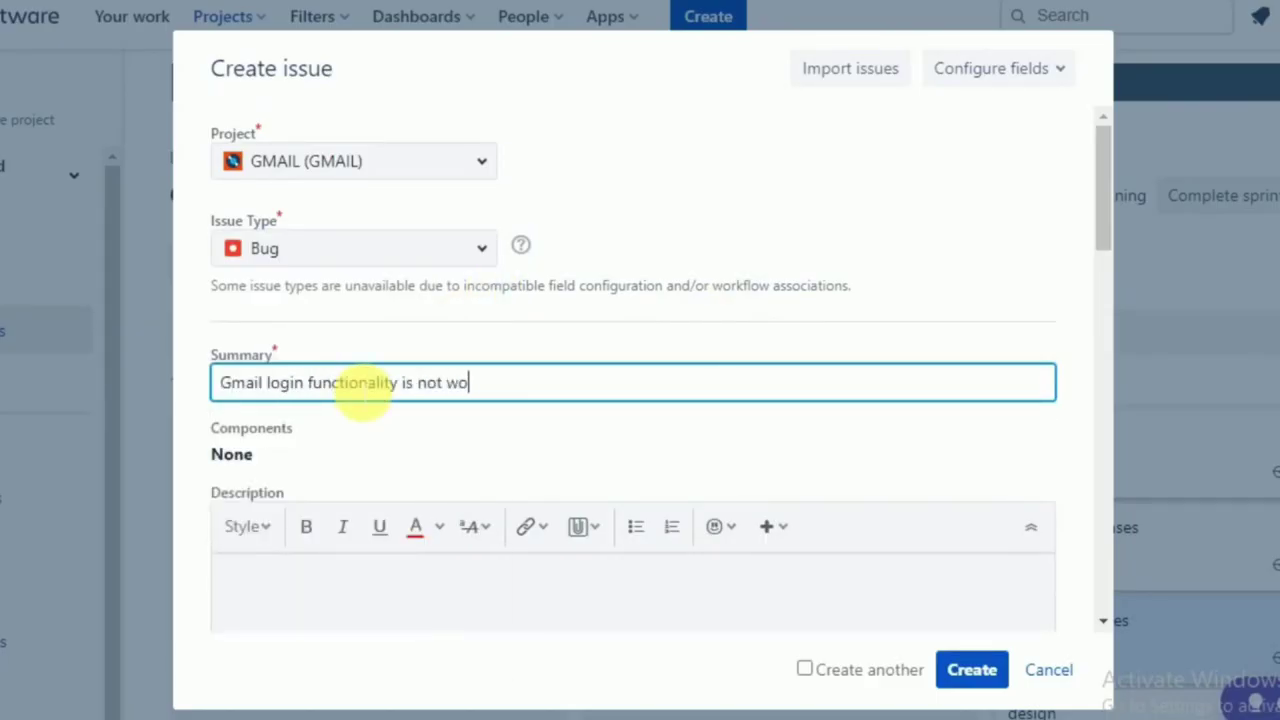
pyautogui.moveTo(618, 384); pyautogui.dragTo(114, 380)
pyautogui.hotkey('ctrl', 'c')
pyautogui.click(398, 601)
pyautogui.hotkey('ctrl', 'v')
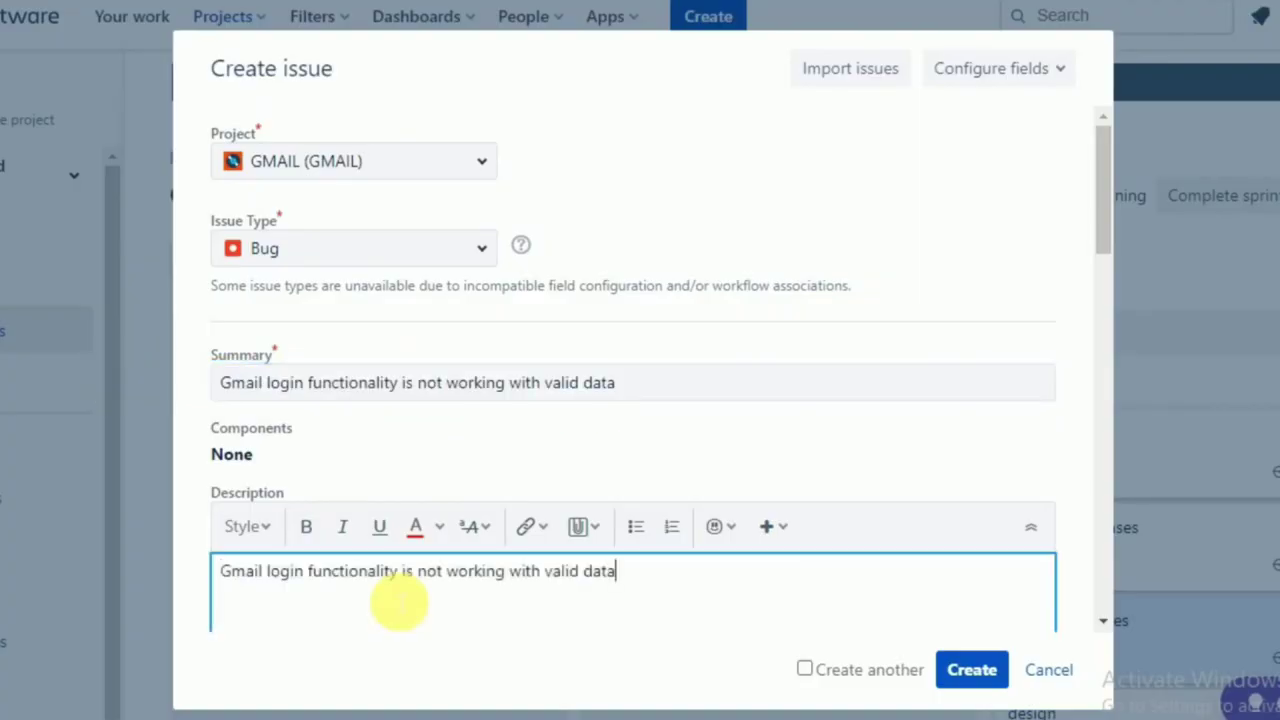
# - Set the new bug's fix version to 1.0
pyautogui.scroll(-5, 398, 601)
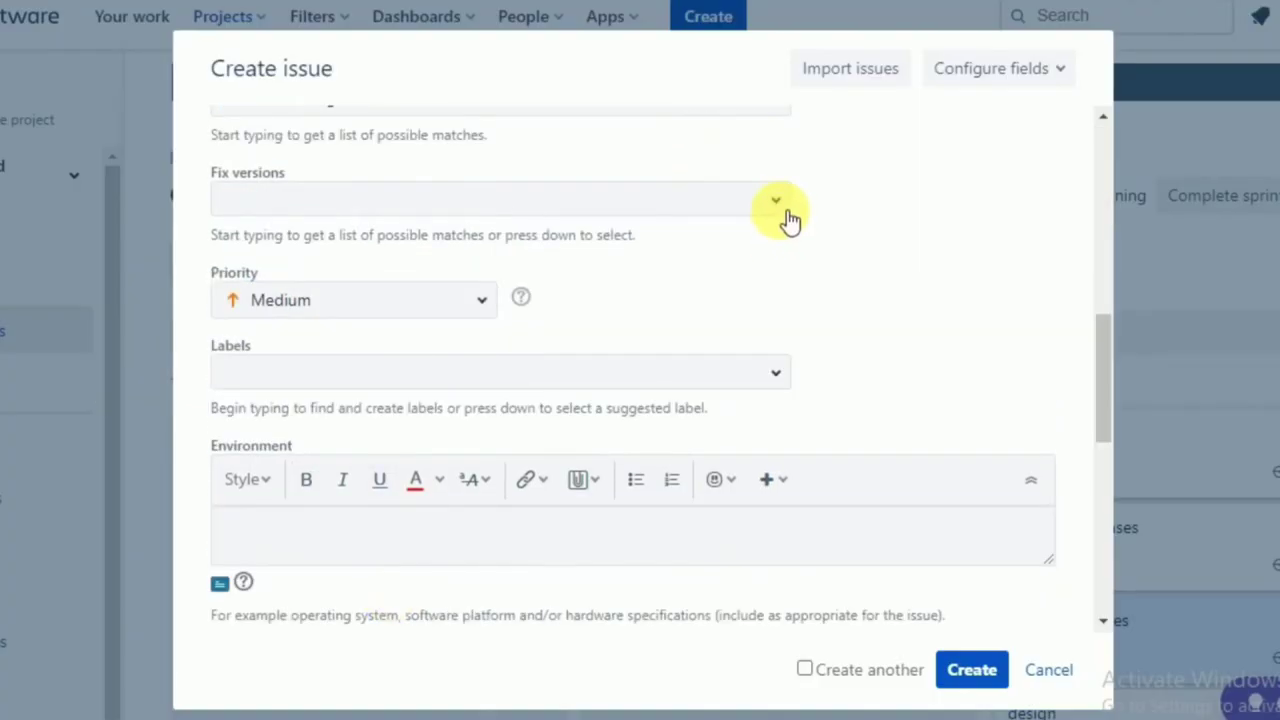
pyautogui.click(776, 201)
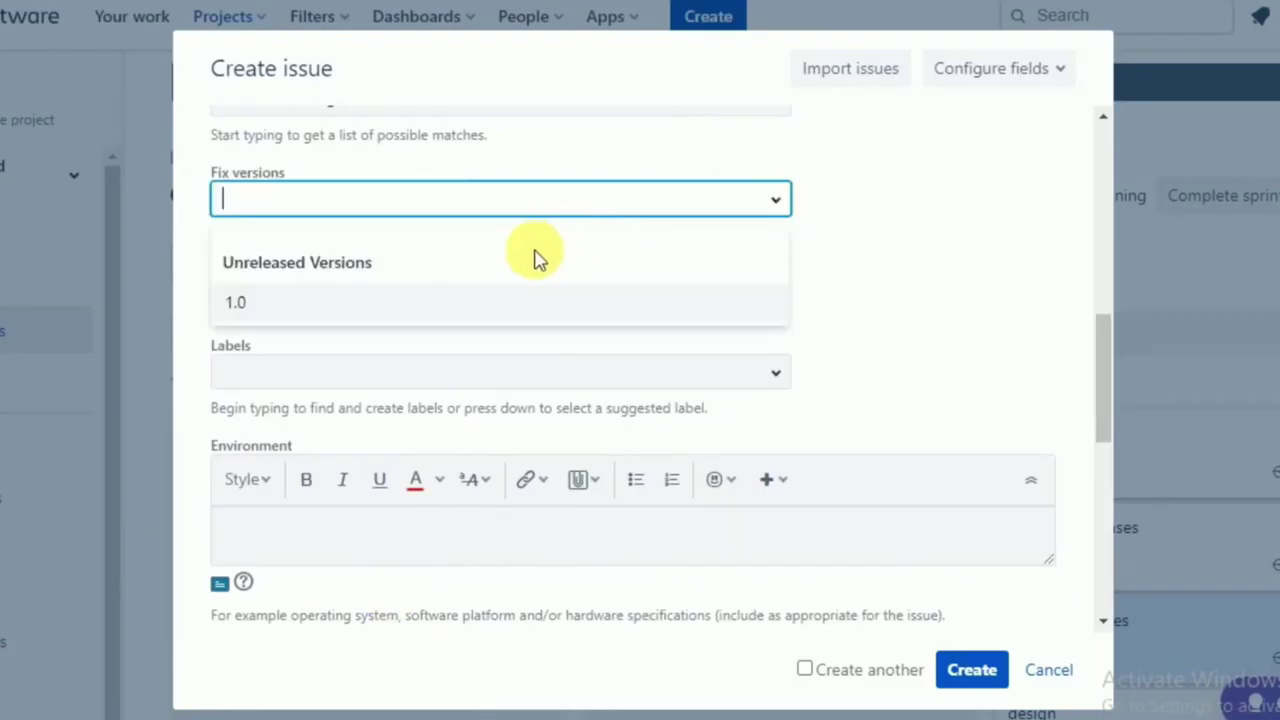
pyautogui.click(484, 314)
pyautogui.scroll(-10, 423, 523)
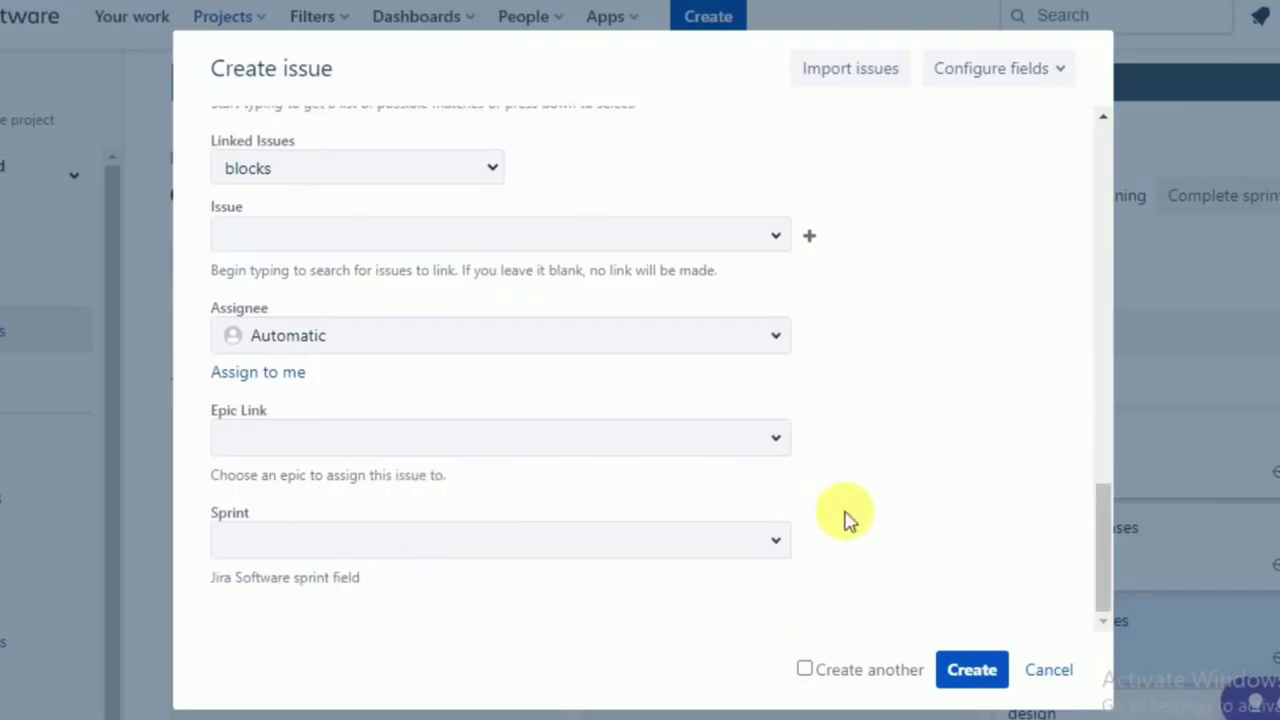
# - Set the new bug's sprint to GMAIL Sprint 1 and its epic link to "Verify Gmail Functionalitites"
pyautogui.click(778, 544)
pyautogui.click(425, 650)
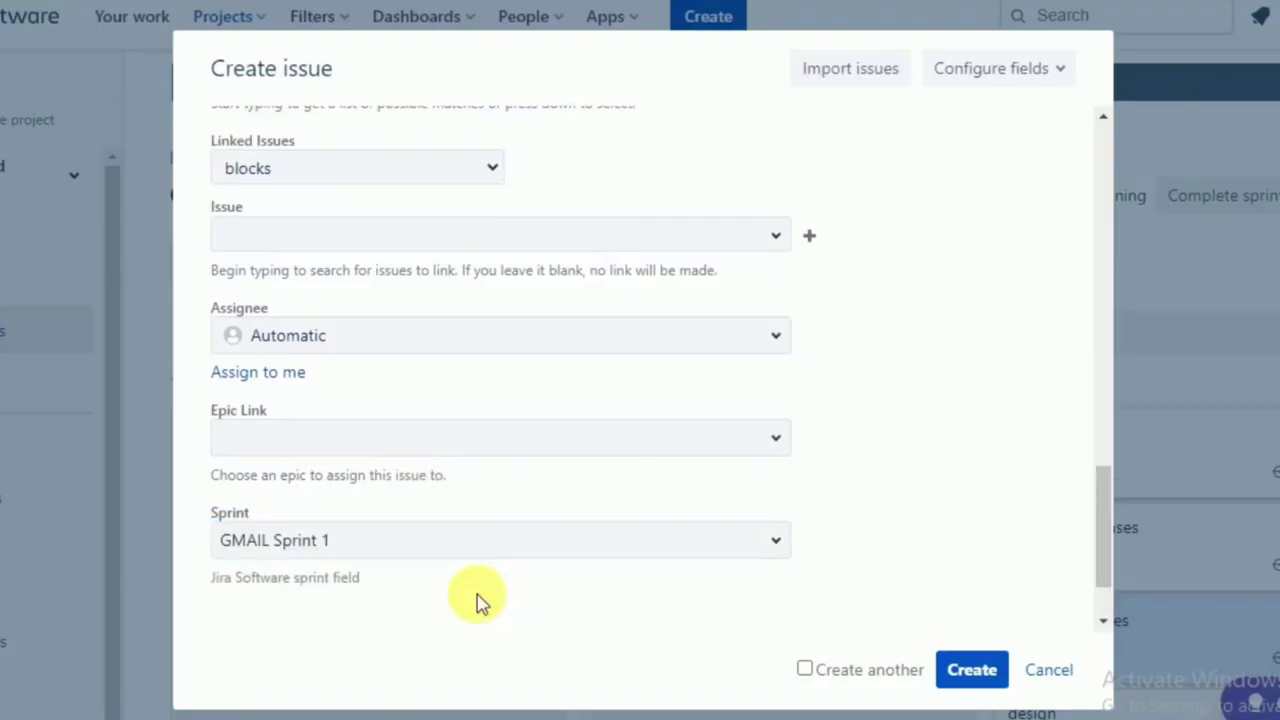
pyautogui.click(790, 444)
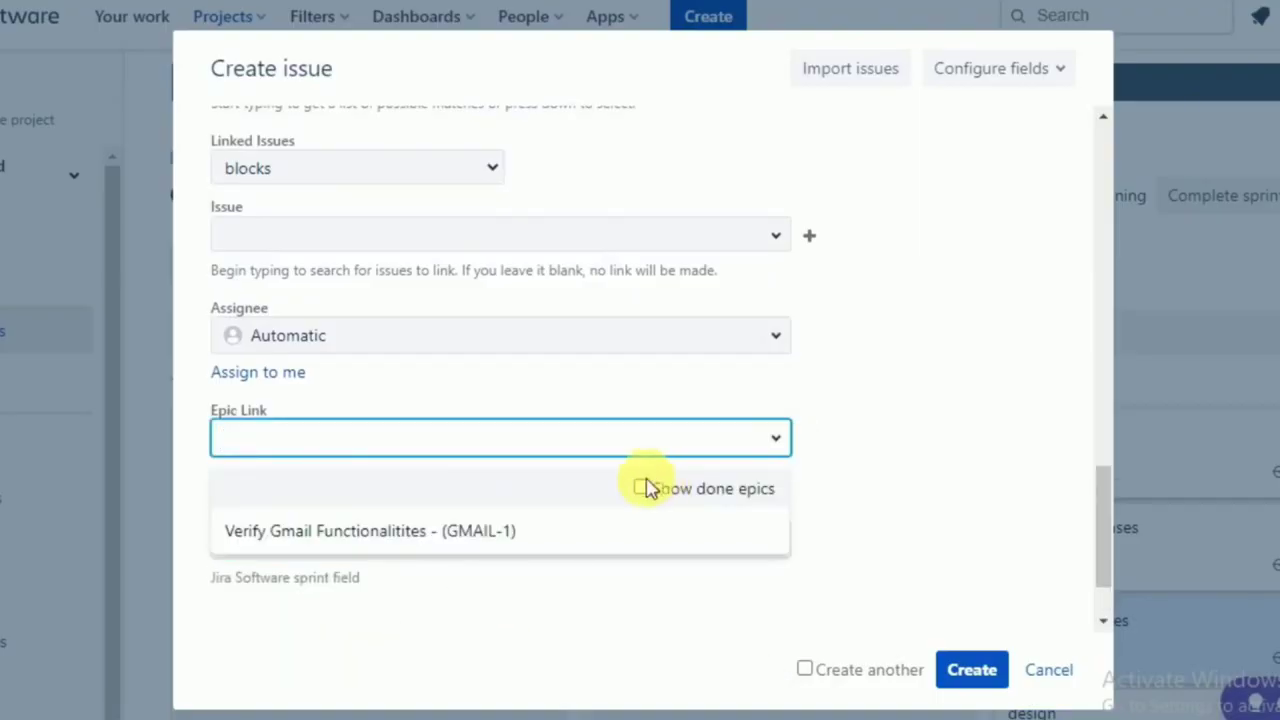
pyautogui.click(500, 542)
pyautogui.click(910, 362)
# - Review the bug's filled-in fields and set its priority to Highest
pyautogui.scroll(10, 910, 362)
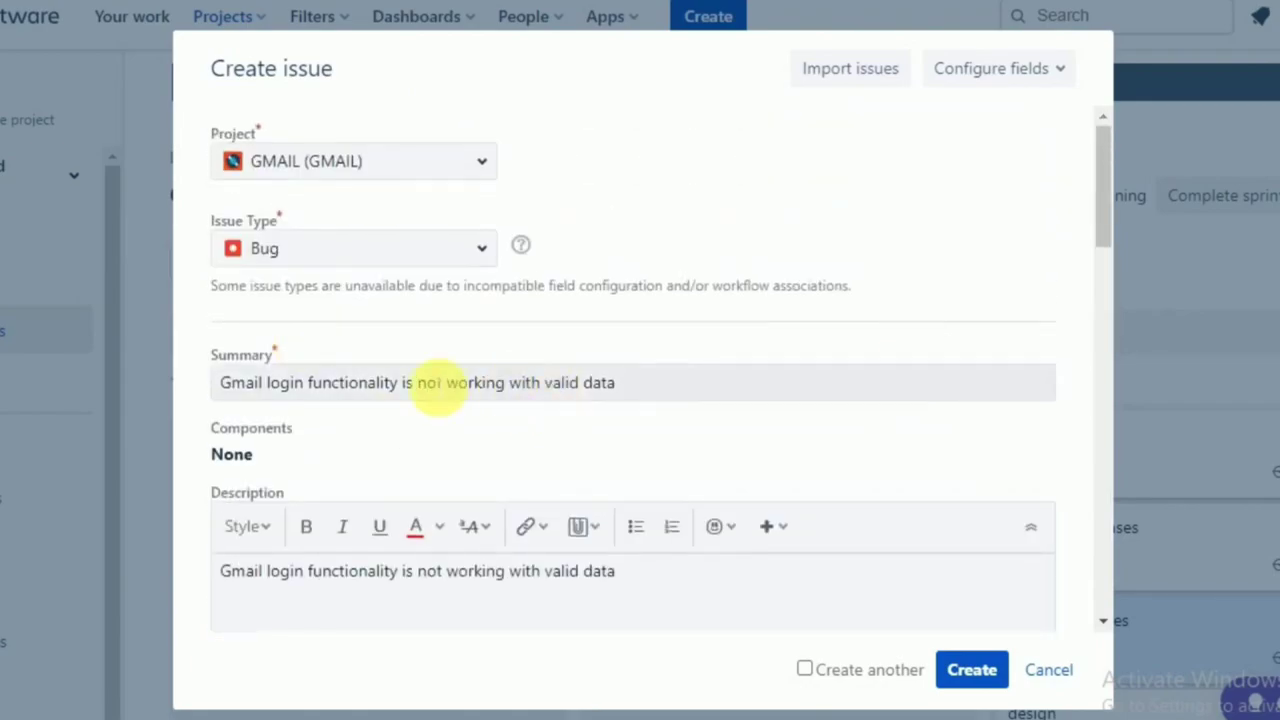
pyautogui.scroll(-5, 518, 404)
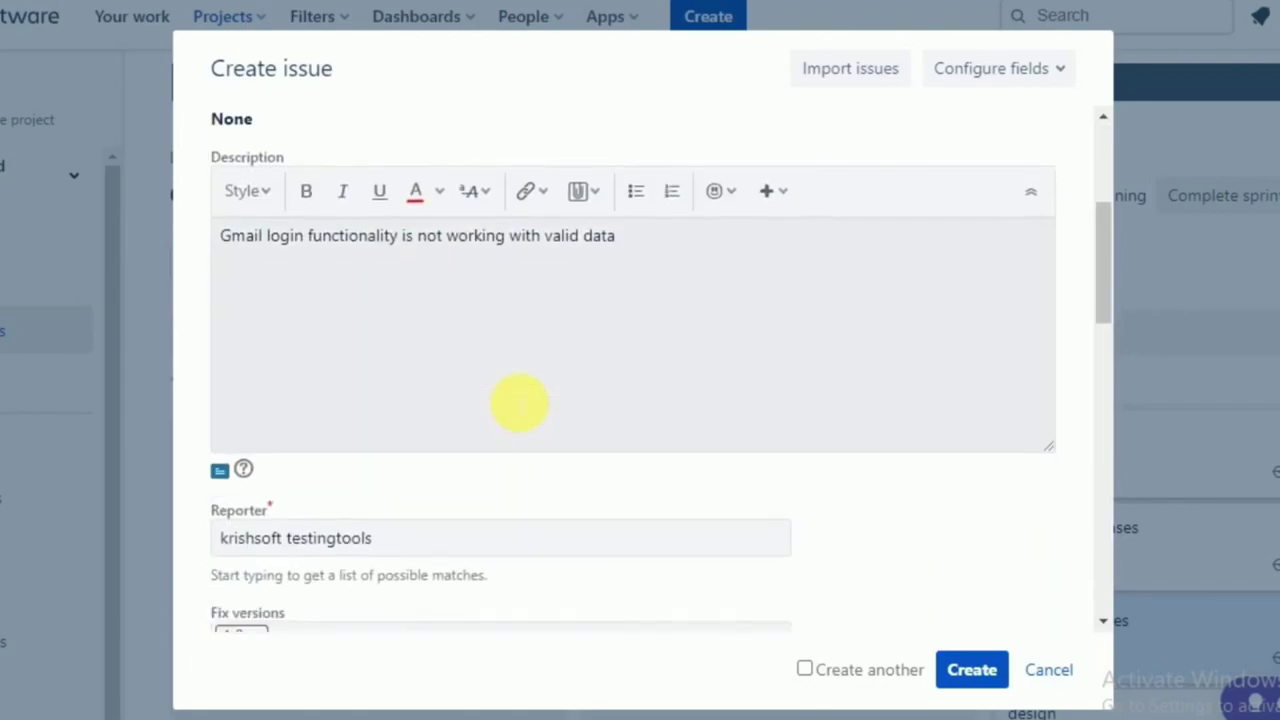
pyautogui.scroll(-1, 510, 400)
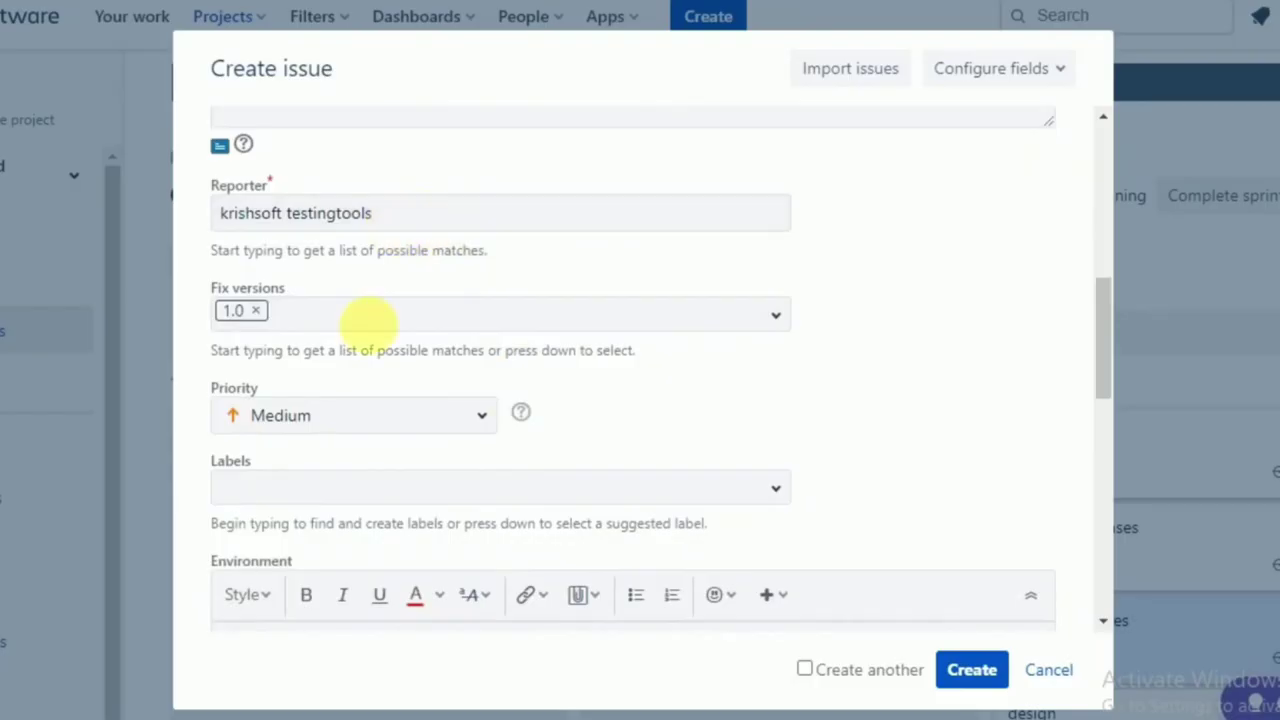
pyautogui.scroll(-2, 430, 330)
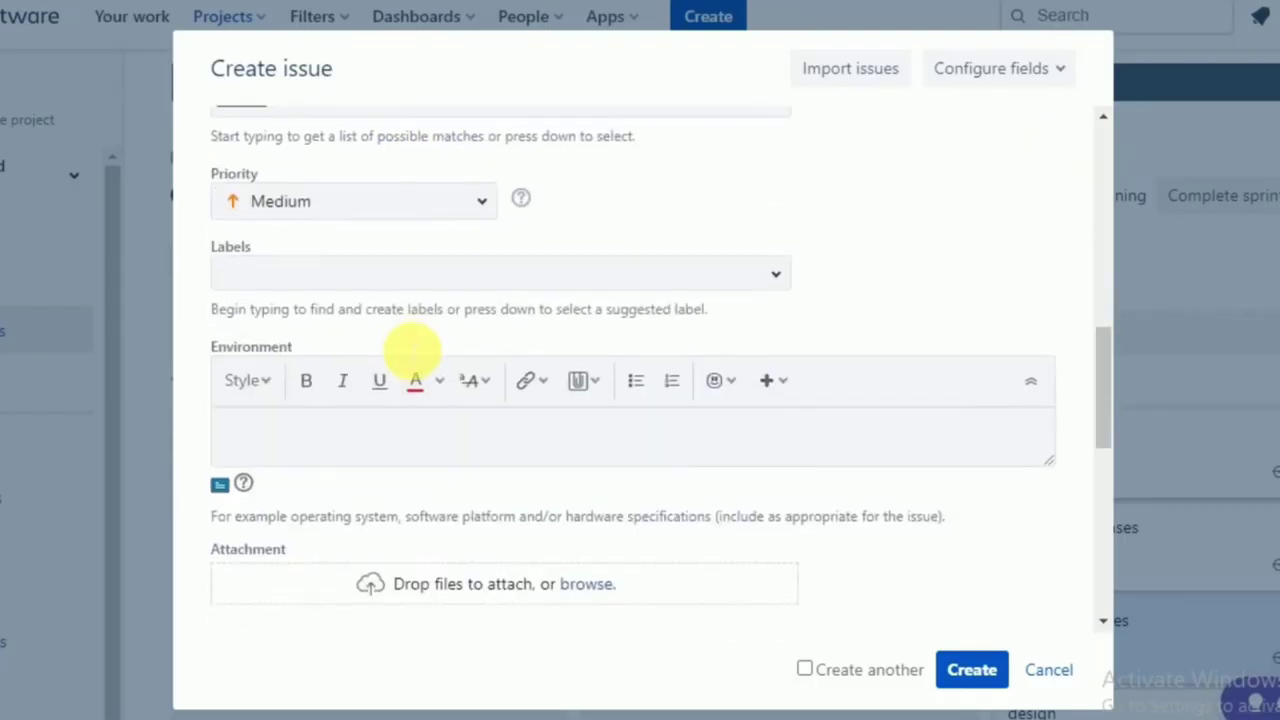
pyautogui.click(490, 205)
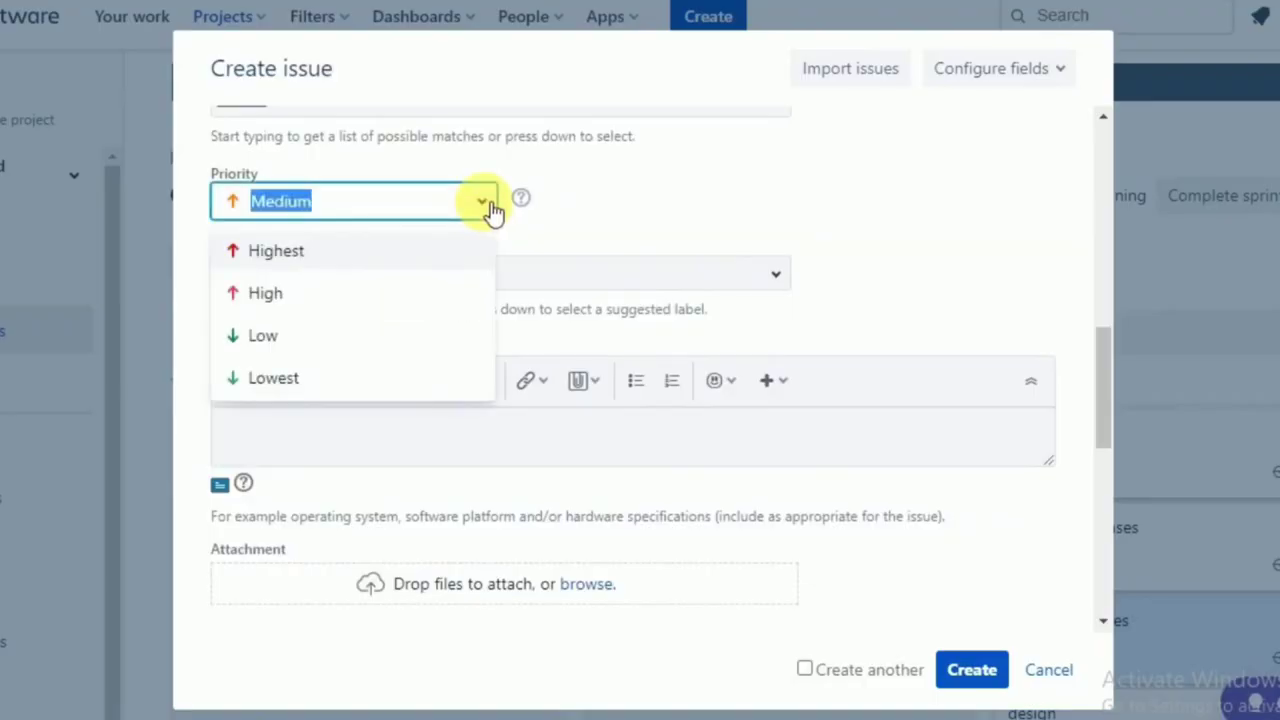
pyautogui.click(300, 254)
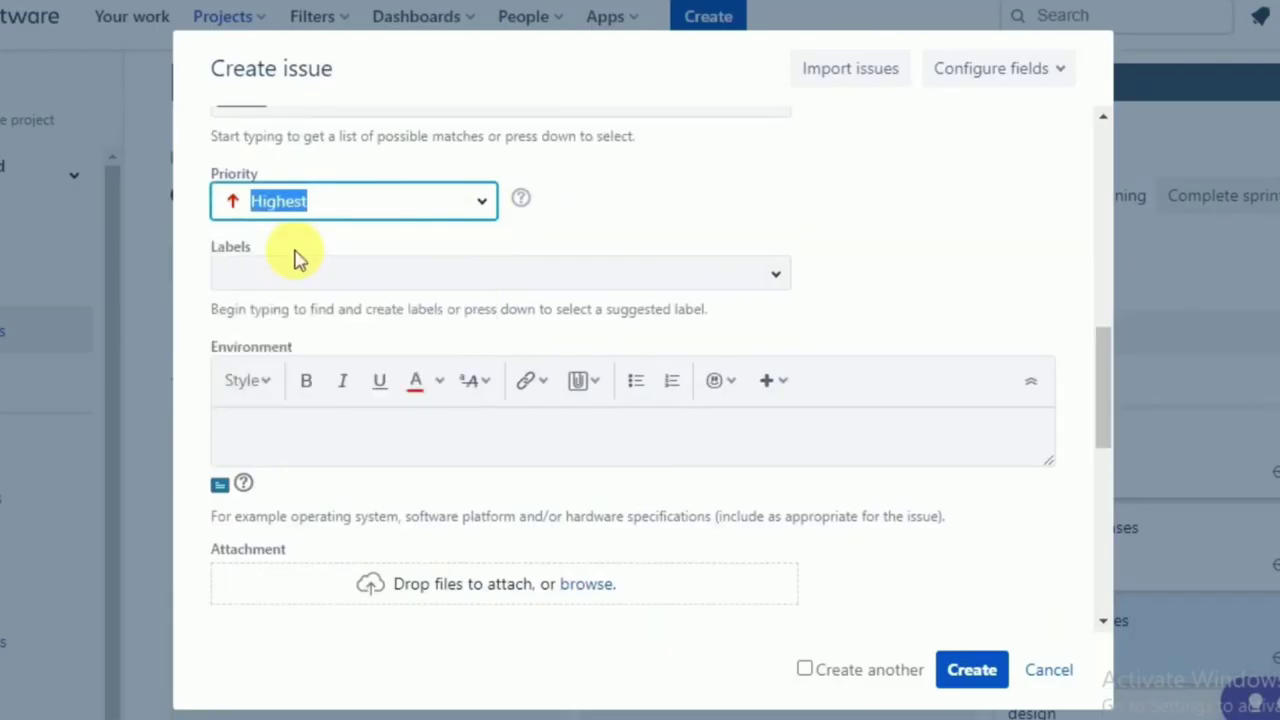
# - Assign the bug to yourself, create it, and select its card on the sprint board
pyautogui.scroll(-2, 466, 380)
pyautogui.scroll(-2, 463, 383)
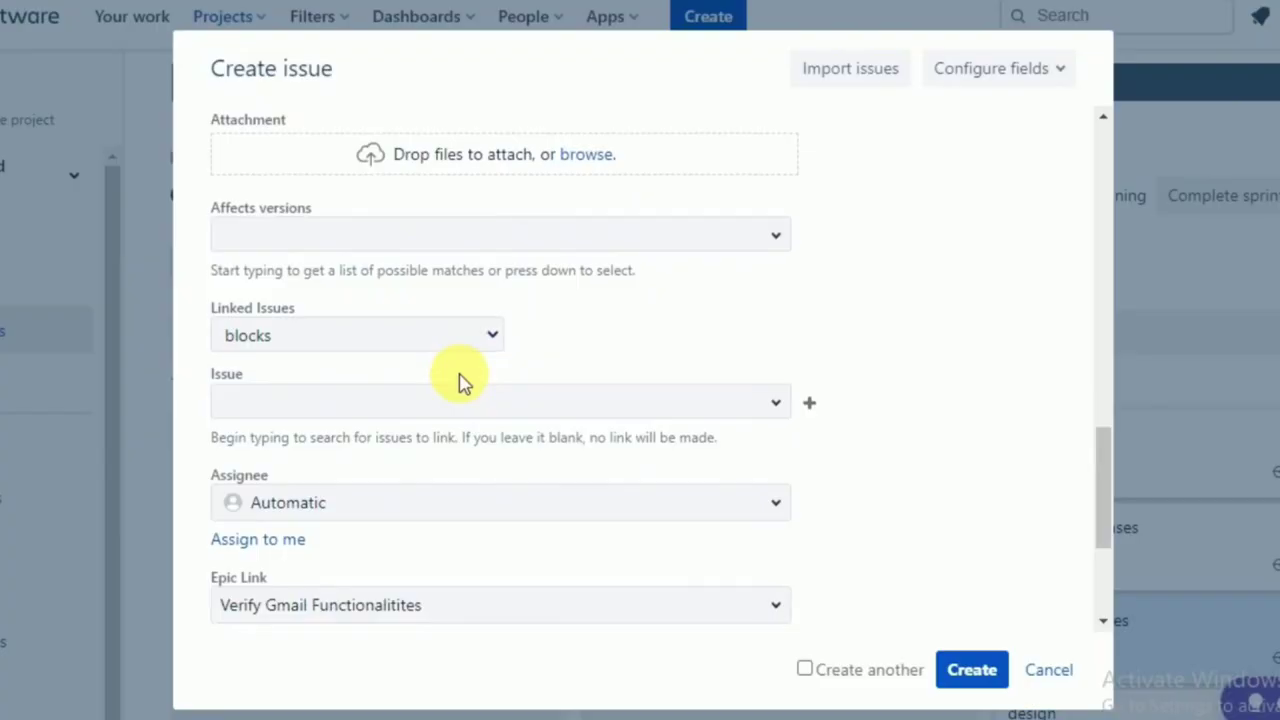
pyautogui.scroll(-3, 460, 380)
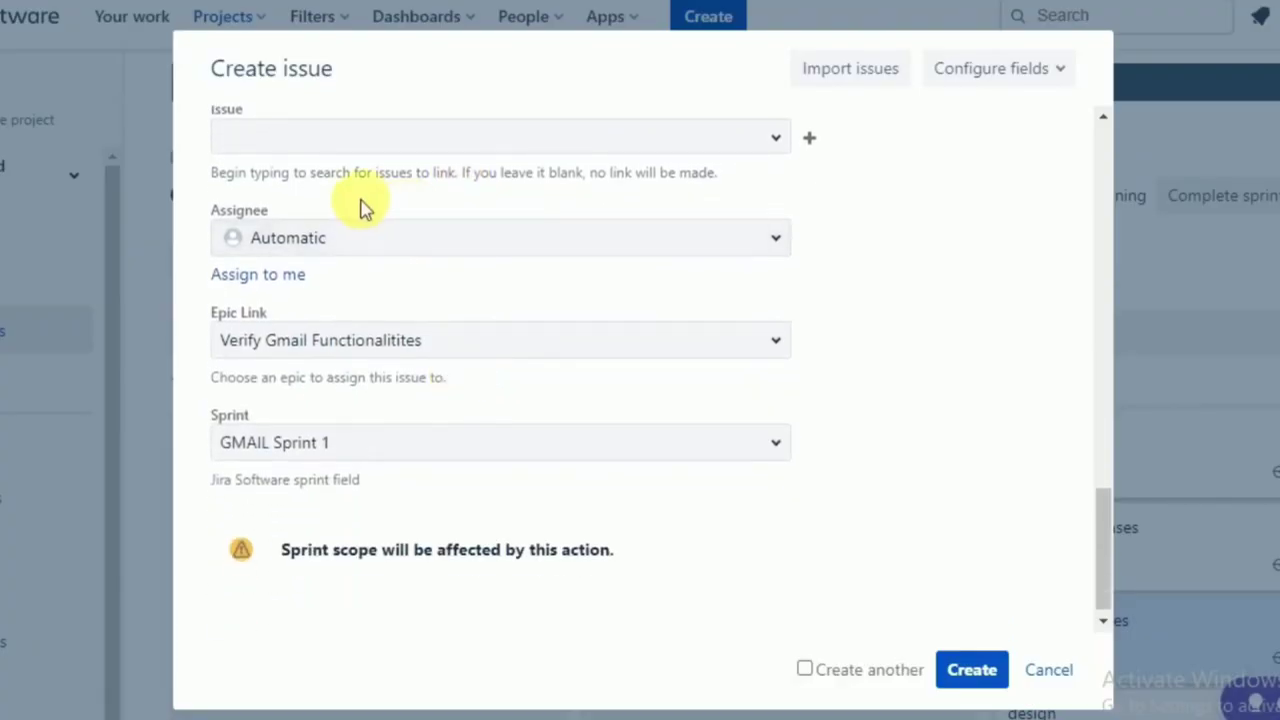
pyautogui.click(280, 285)
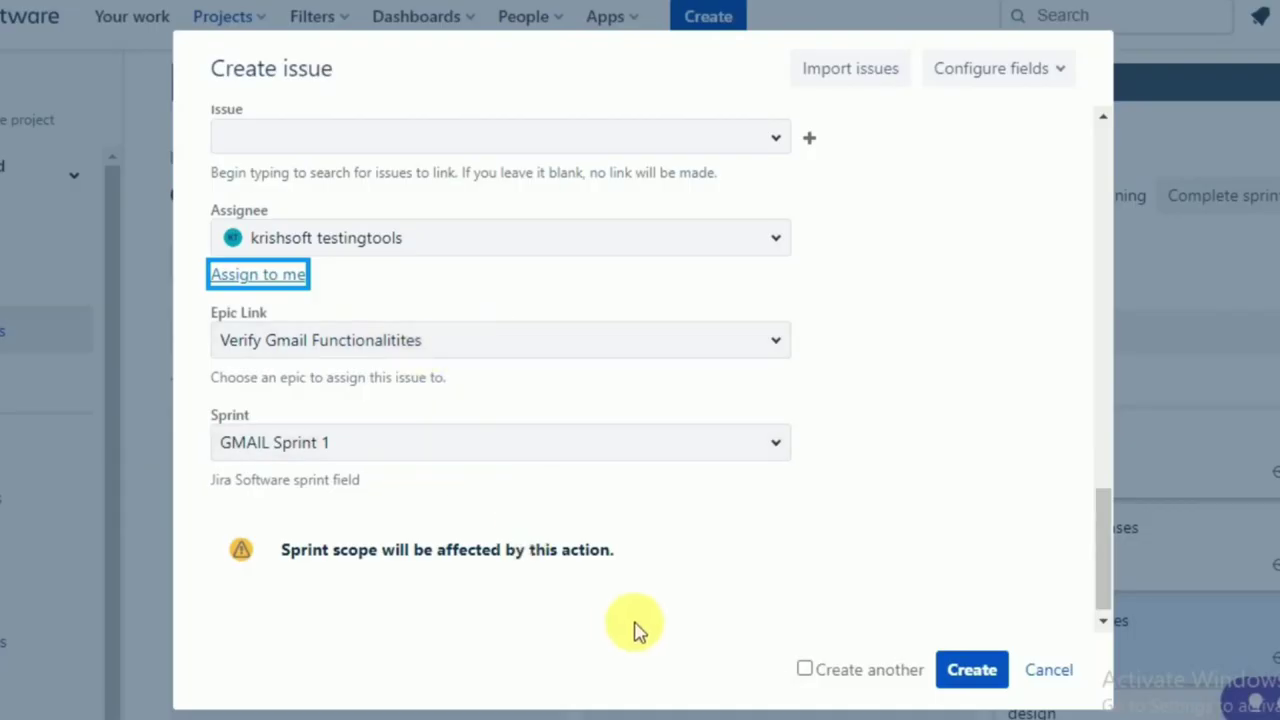
pyautogui.click(963, 669)
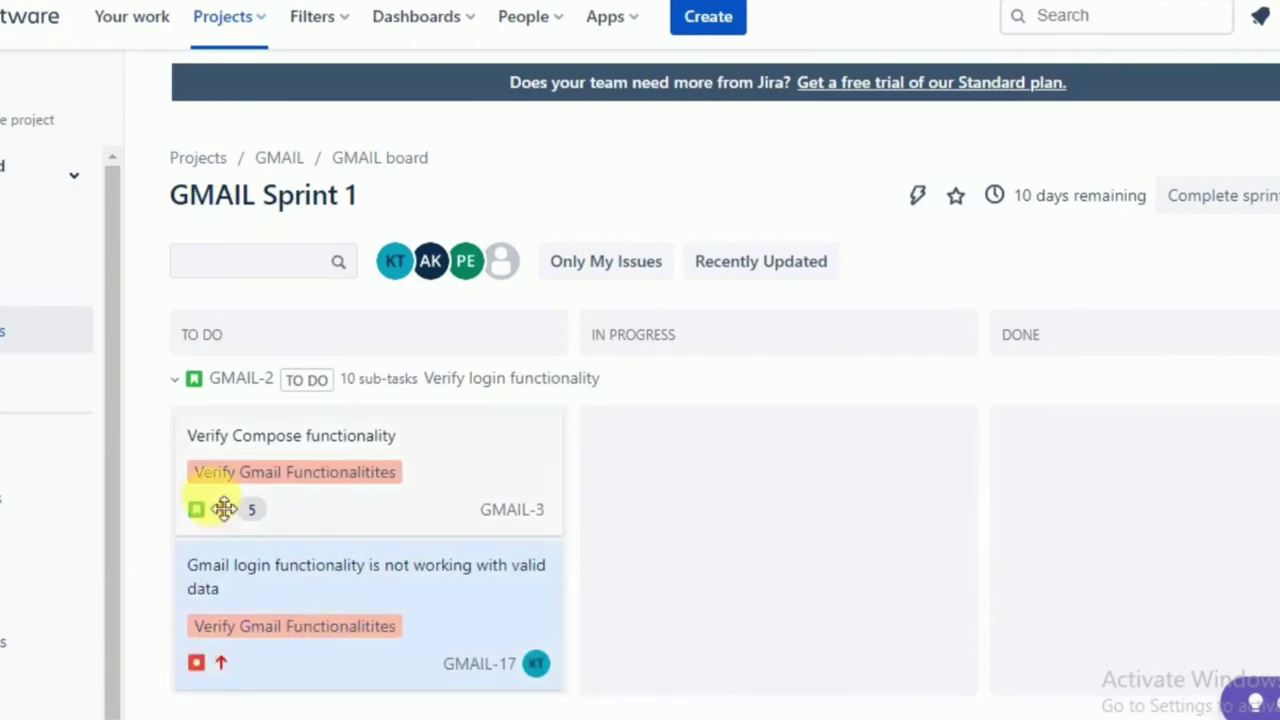
pyautogui.click(219, 676)
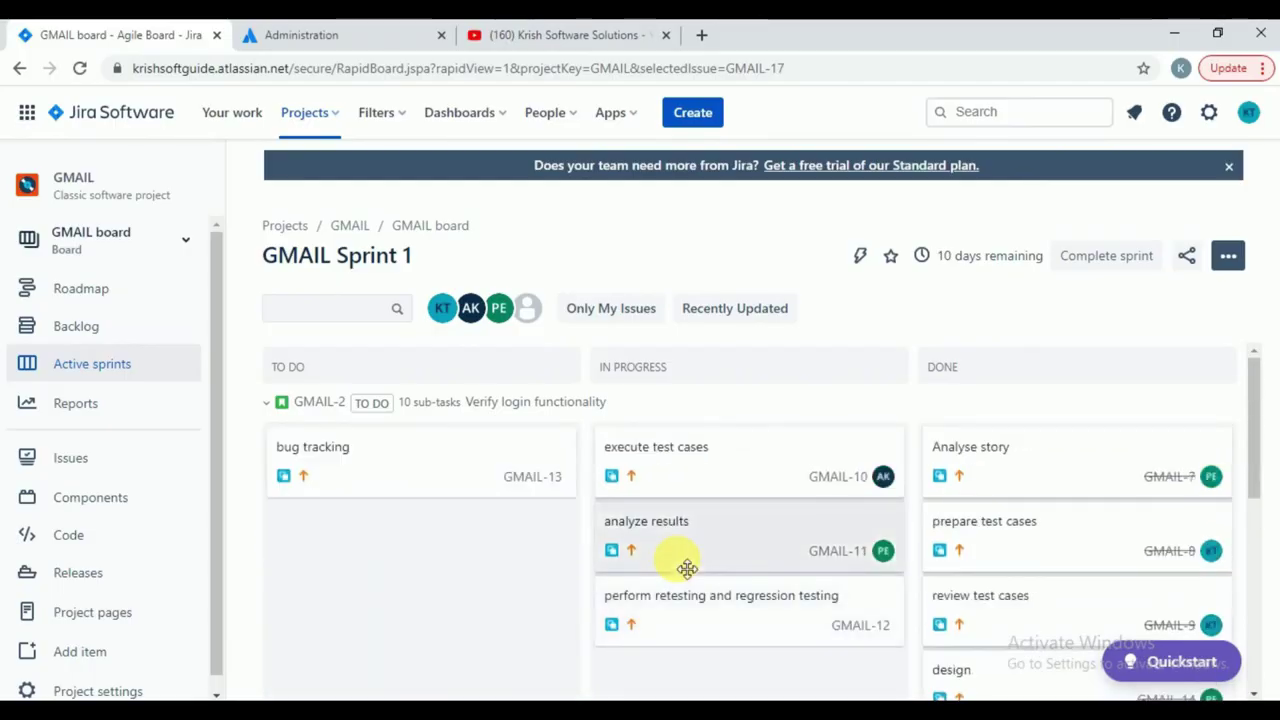
# - Move the "execute test cases" and "analyze results" subtasks from In Progress to Done
pyautogui.scroll(-5, 680, 566)
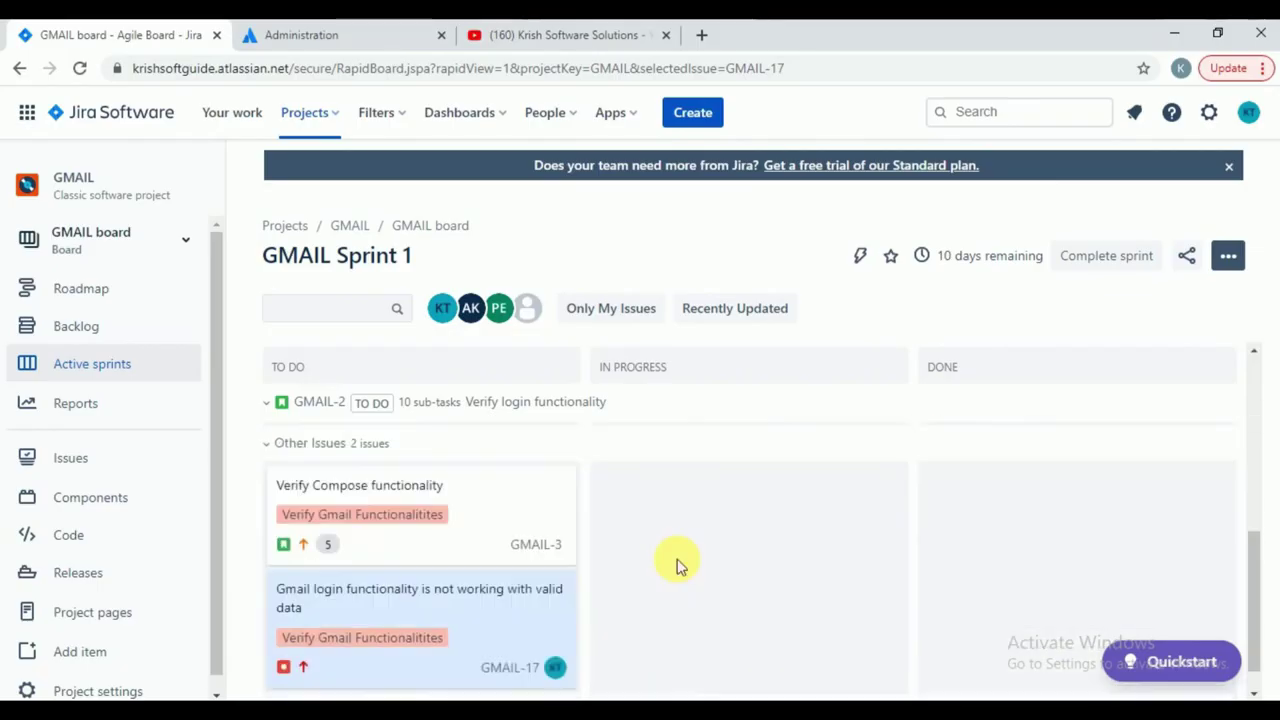
pyautogui.scroll(-1, 680, 566)
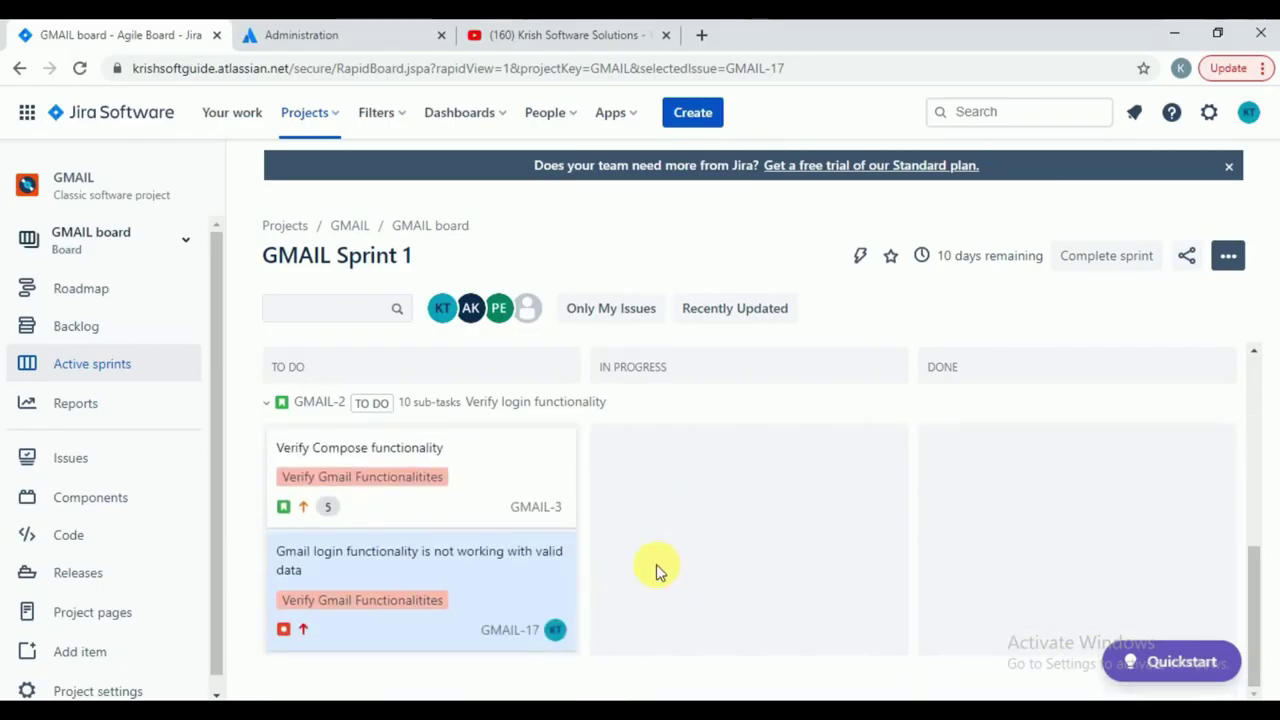
pyautogui.scroll(6, 700, 500)
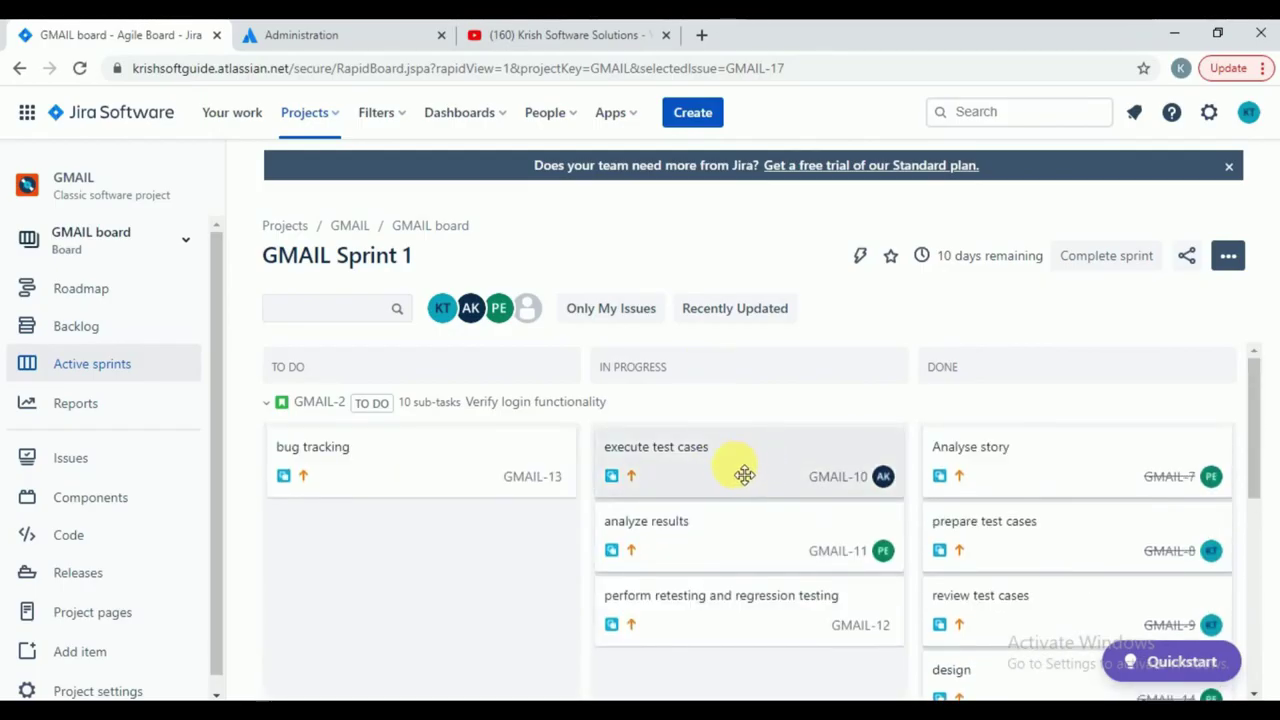
pyautogui.moveTo(744, 474); pyautogui.dragTo(1086, 497)
pyautogui.moveTo(697, 462); pyautogui.dragTo(1006, 486)
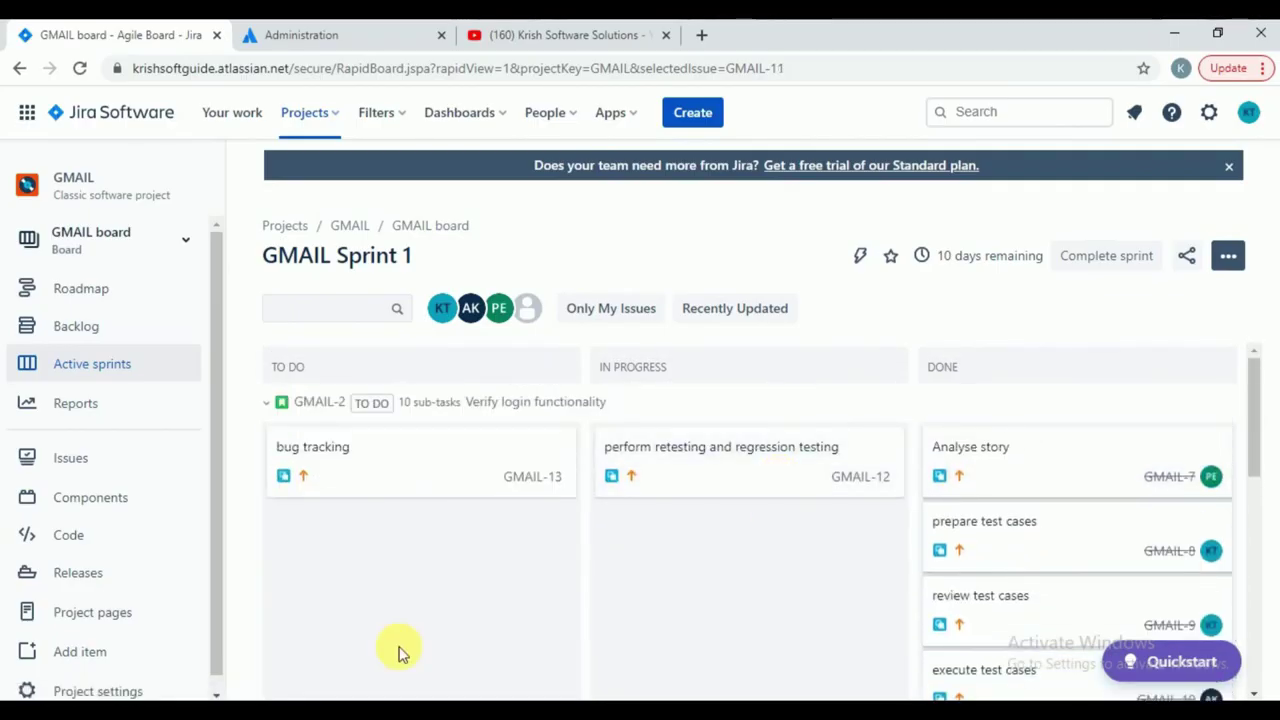
# - Move the "Gmail login functionality is not working with valid data" bug from To Do to Done
pyautogui.scroll(-5, 405, 650)
pyautogui.moveTo(461, 617); pyautogui.dragTo(1057, 583)
pyautogui.scroll(5, 762, 563)
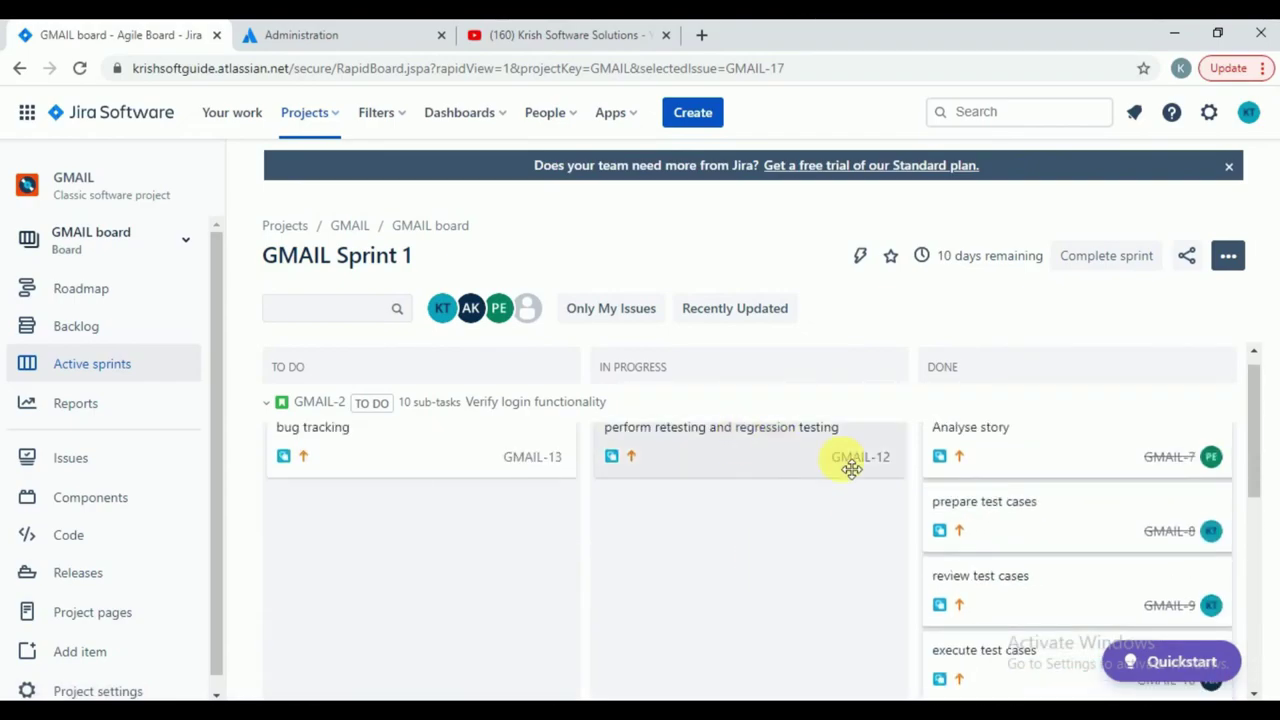
# - Move the "perform retesting and regression testing" subtask from In Progress to Done
pyautogui.rightClick(1037, 574)
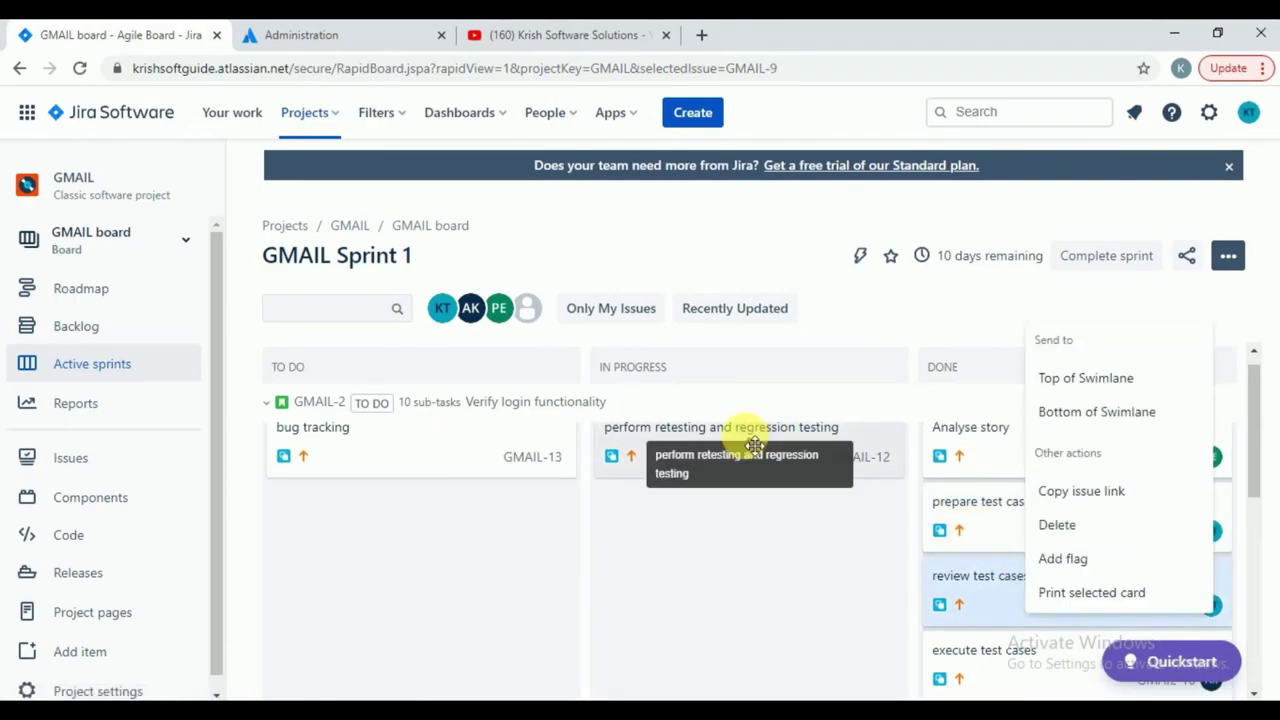
pyautogui.click(750, 440)
pyautogui.click(1104, 185)
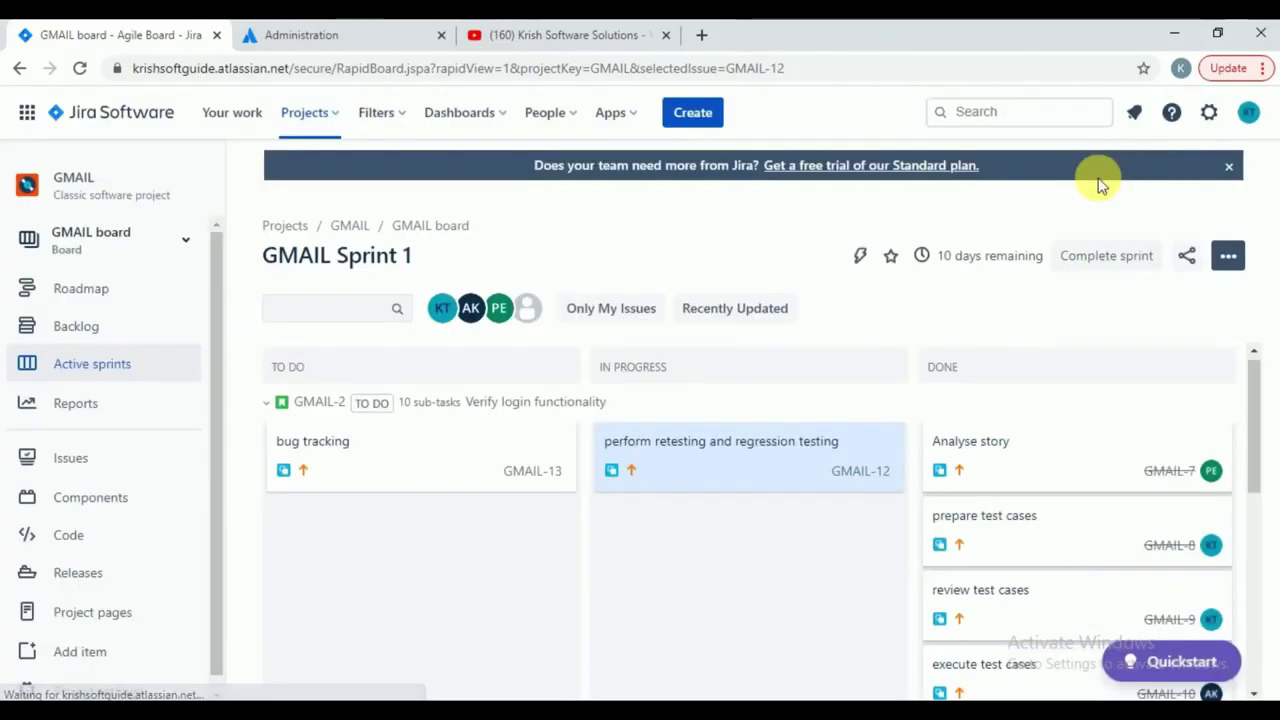
pyautogui.moveTo(760, 491); pyautogui.dragTo(1090, 617)
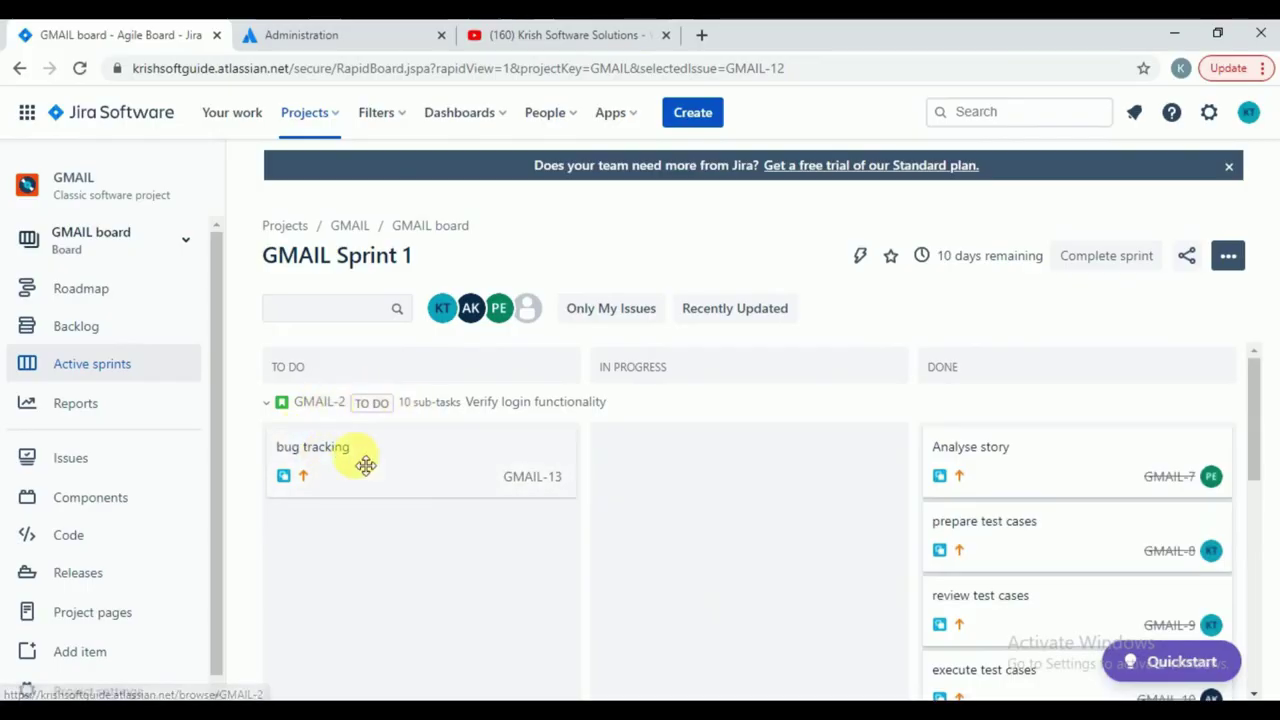
# - Move the "bug tracking" subtask through In Progress to Done and update its parent issue GMAIL-2 to match
pyautogui.moveTo(390, 473); pyautogui.dragTo(749, 477)
pyautogui.moveTo(843, 480); pyautogui.dragTo(1090, 522)
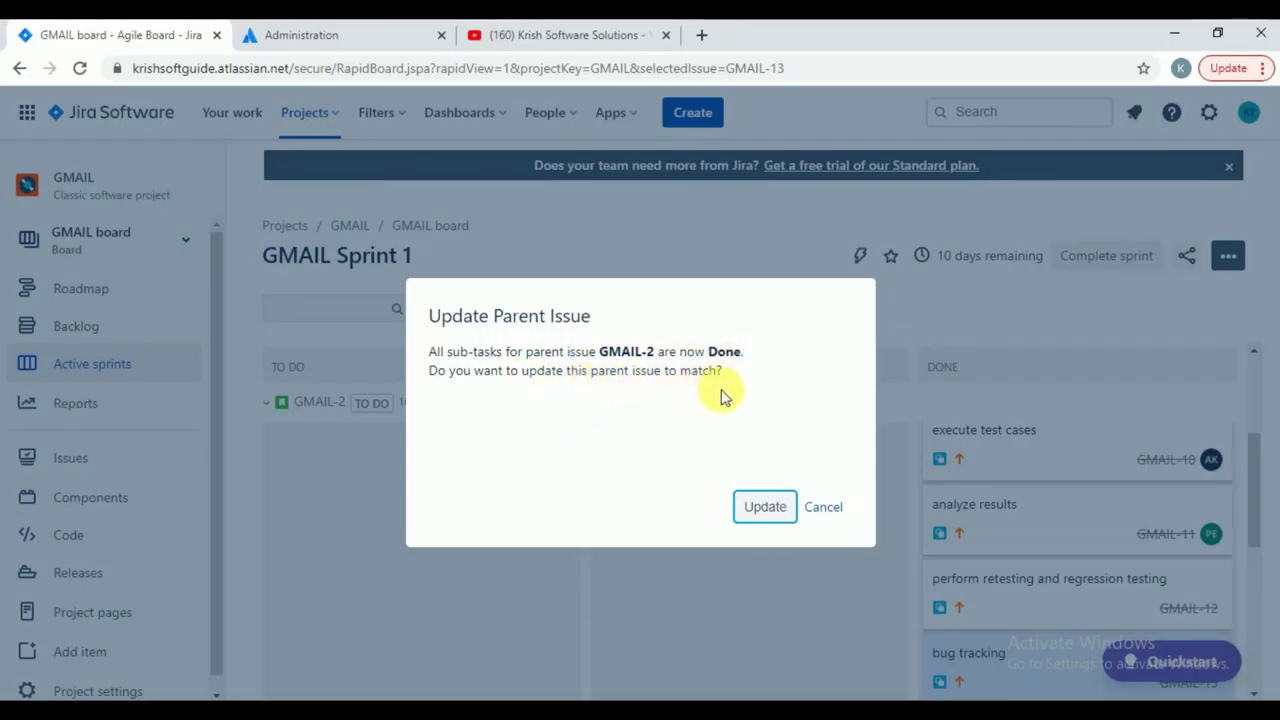
pyautogui.click(766, 508)
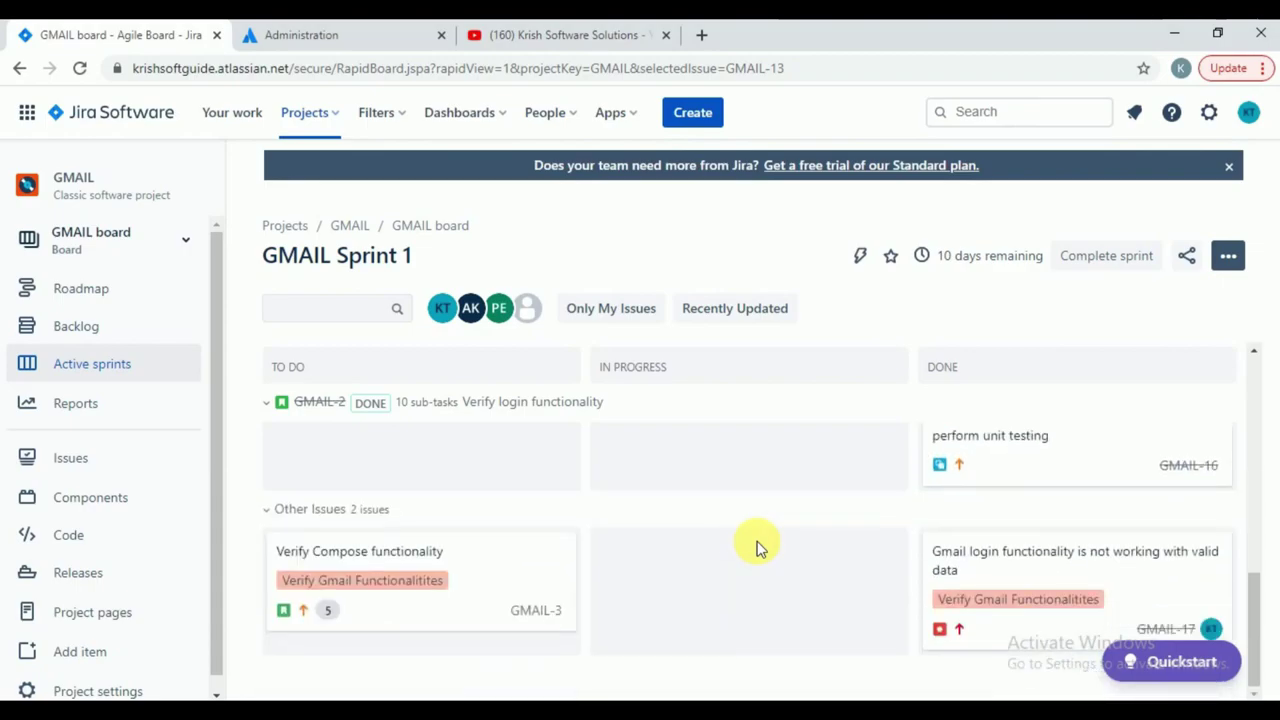
# - Open the details of the "Verify Compose functionality" story under Other Issues
pyautogui.scroll(-5, 756, 547)
pyautogui.click(497, 607)
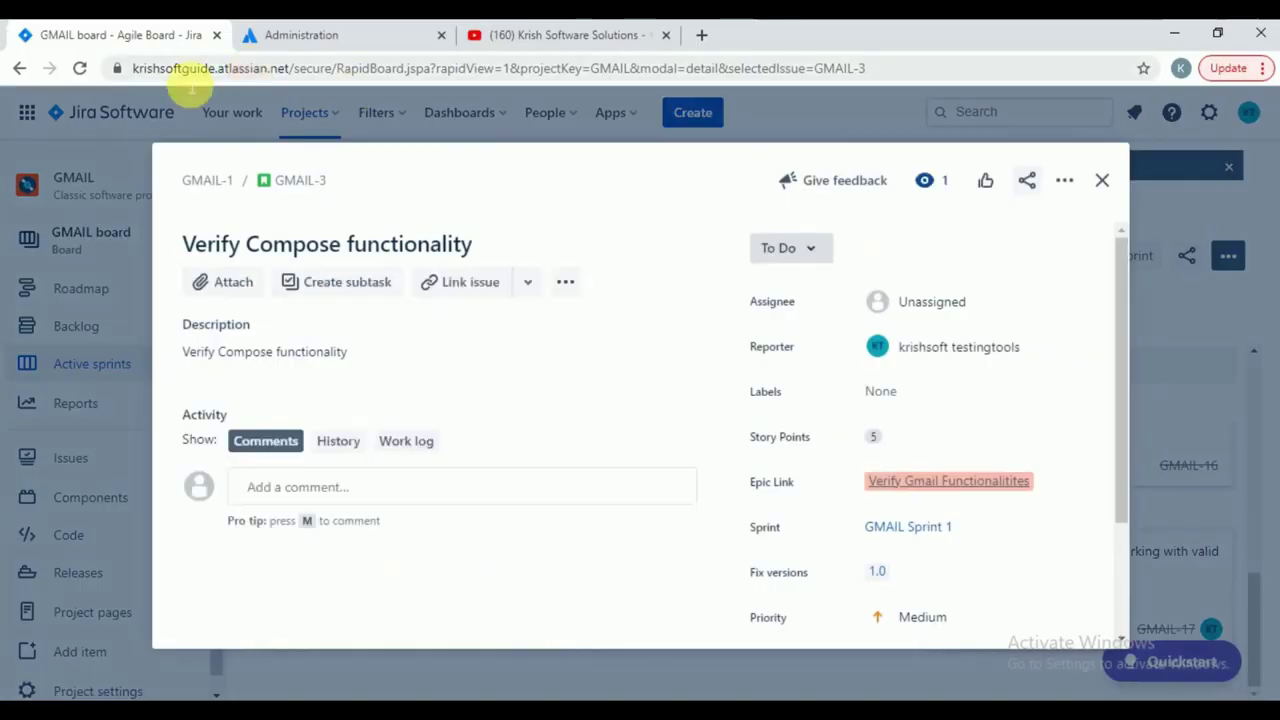
# - Add the subtasks Analyze story, Prepare test cases and Review test cases to the Verify Compose functionality story
pyautogui.click(340, 282)
pyautogui.write('Analyze story')
pyautogui.press('Return')
pyautogui.write('Prepare test cases')
pyautogui.press('Return')
pyautogui.write('Review test cases')
pyautogui.press('Return')
# - Add the subtasks Execute Test Cases and Analyze results to the Verify Compose functionality story
pyautogui.write('Ex')
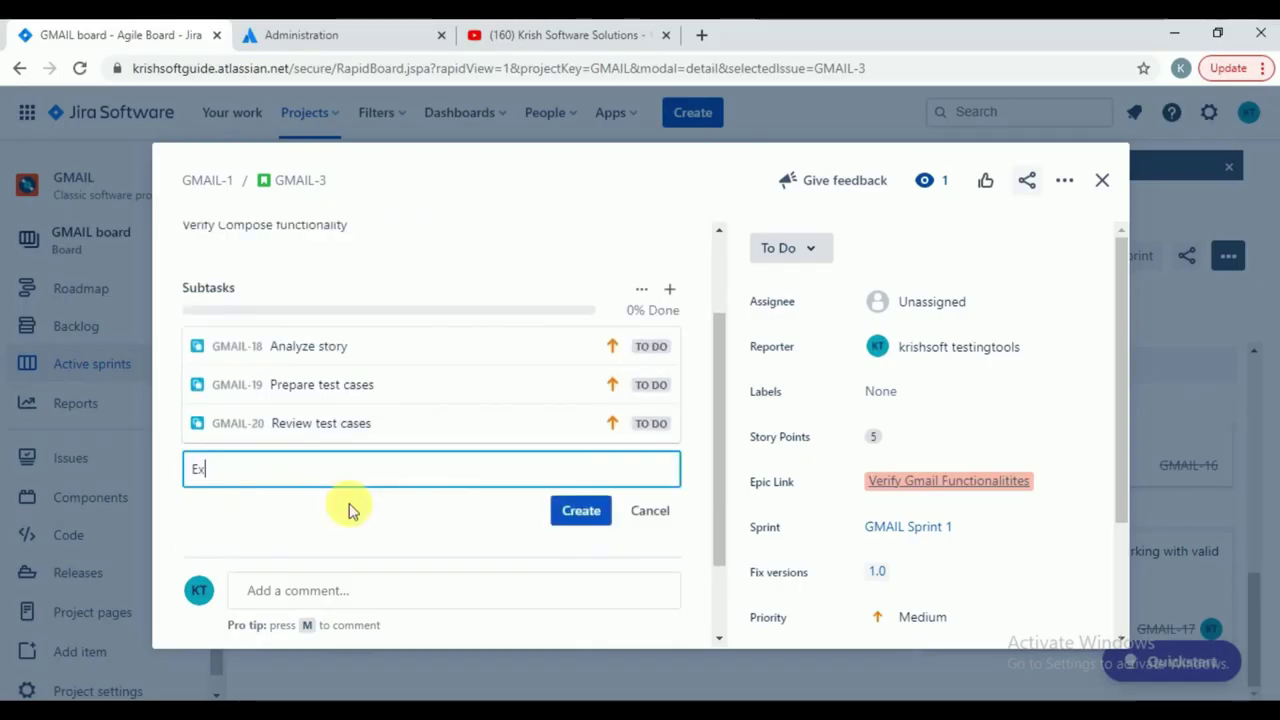
pyautogui.write('ecute Test Cases')
pyautogui.press('Return')
pyautogui.write('Analyze ')
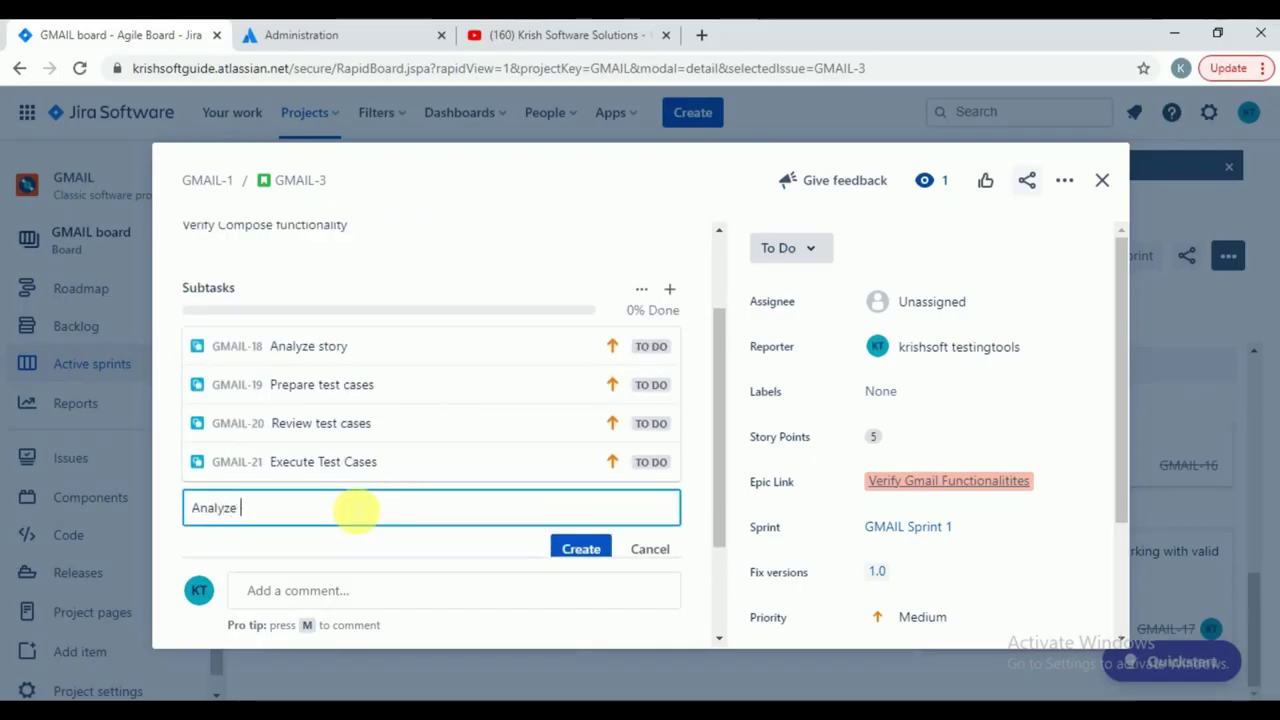
pyautogui.write('results')
pyautogui.press('Return')
# - Add the subtasks Bug Tracking and Retesting and Regression Testing to the story and close its details
pyautogui.write('Bug Tracking')
pyautogui.press('Return')
pyautogui.write('Retesting and R')
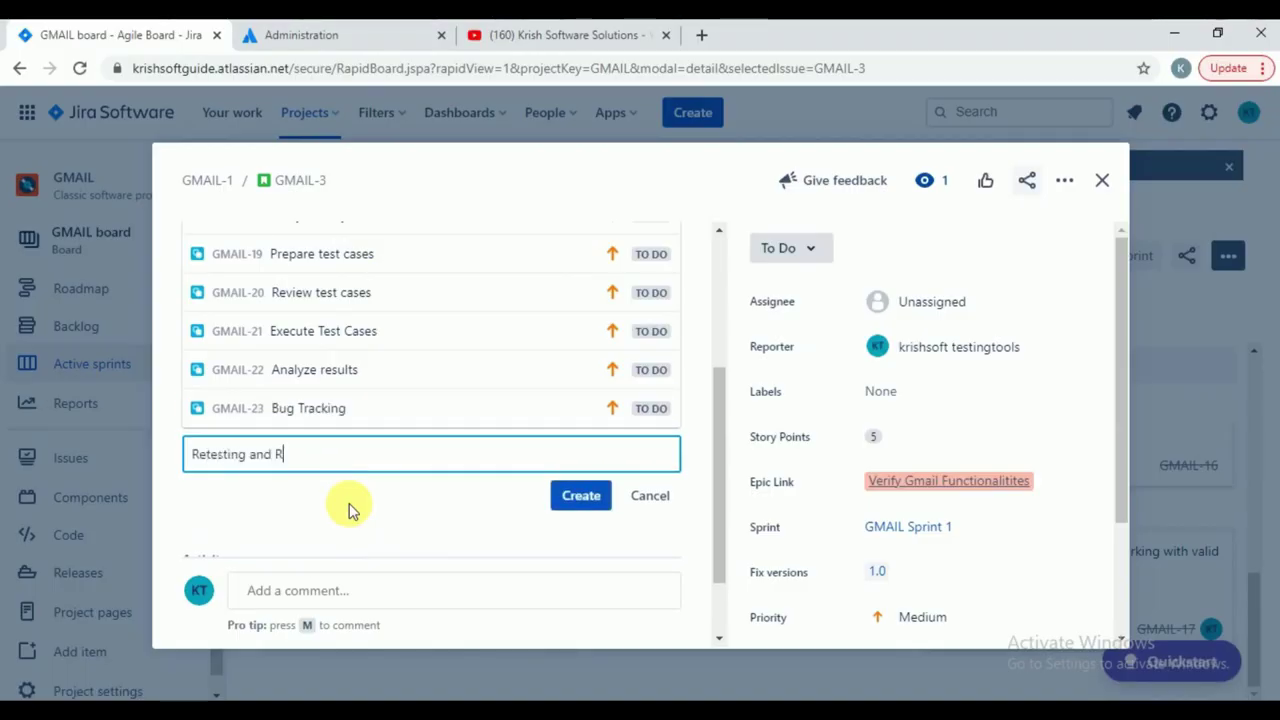
pyautogui.write('egression Testing')
pyautogui.press('Return')
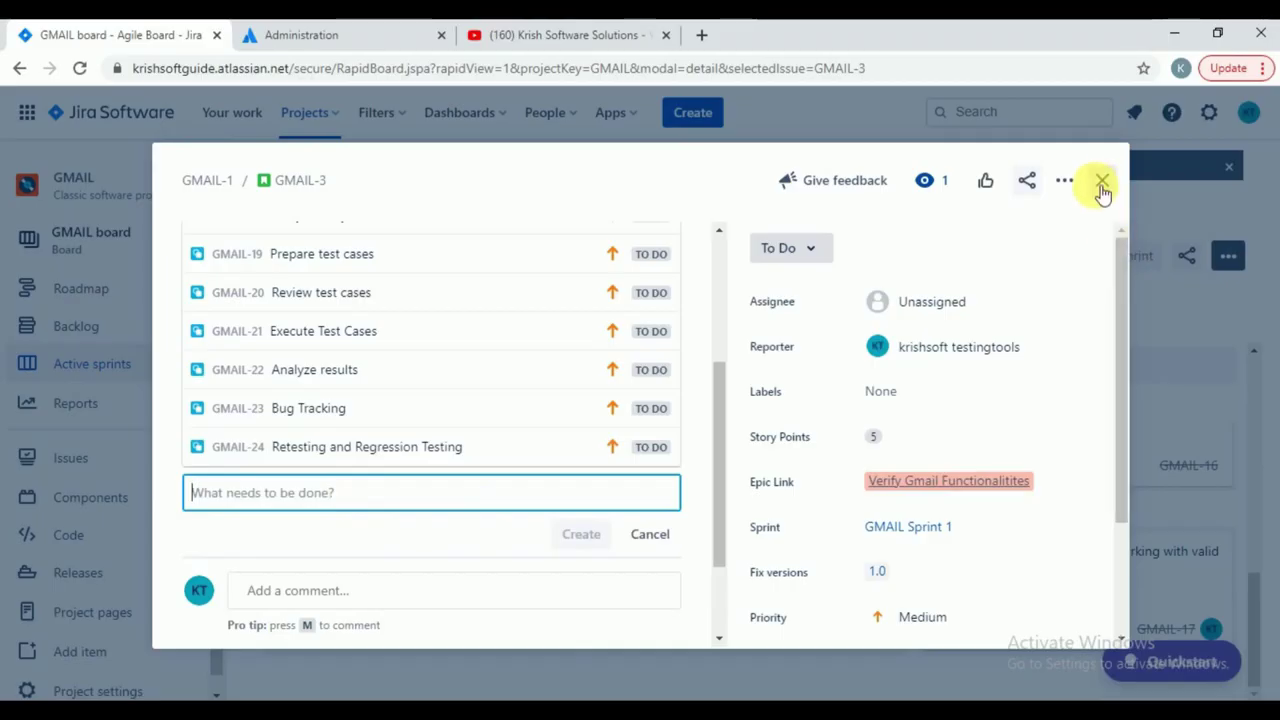
pyautogui.click(1102, 180)
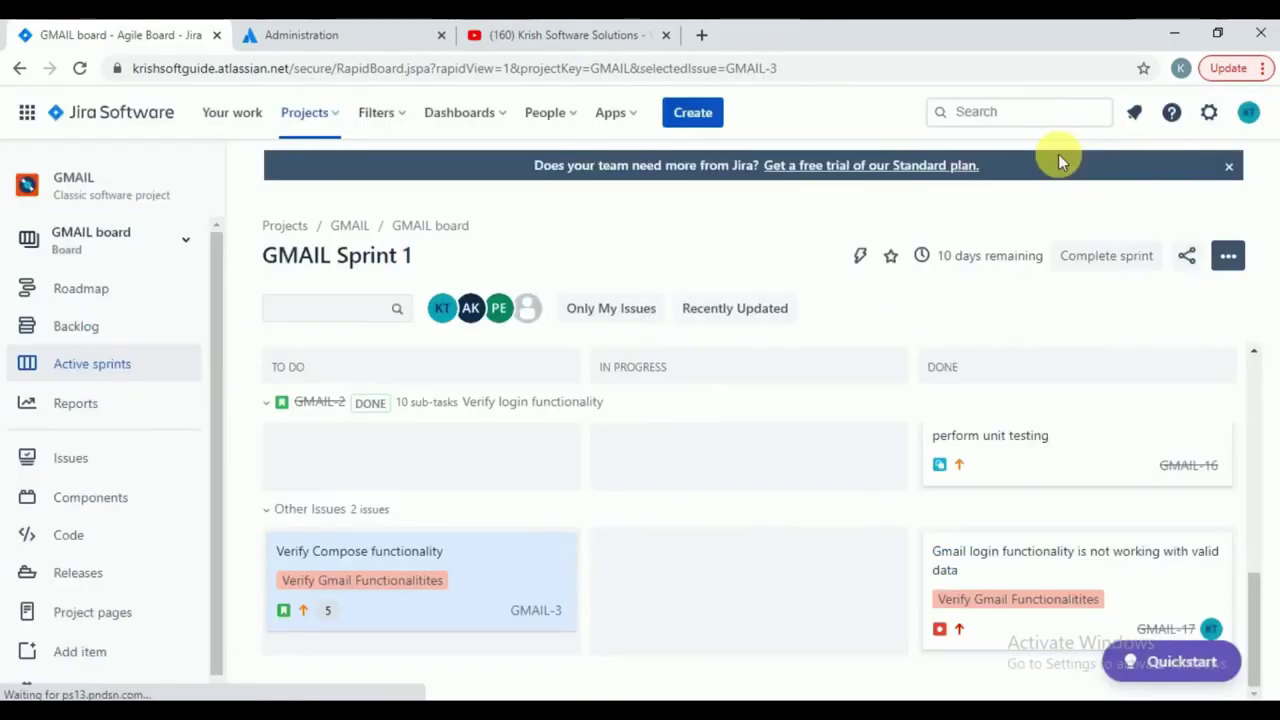
# - Reload the GMAIL Sprint 1 board and move the Compose story's Analyze story and Prepare test cases subtasks to In Progress
pyautogui.click(80, 68)
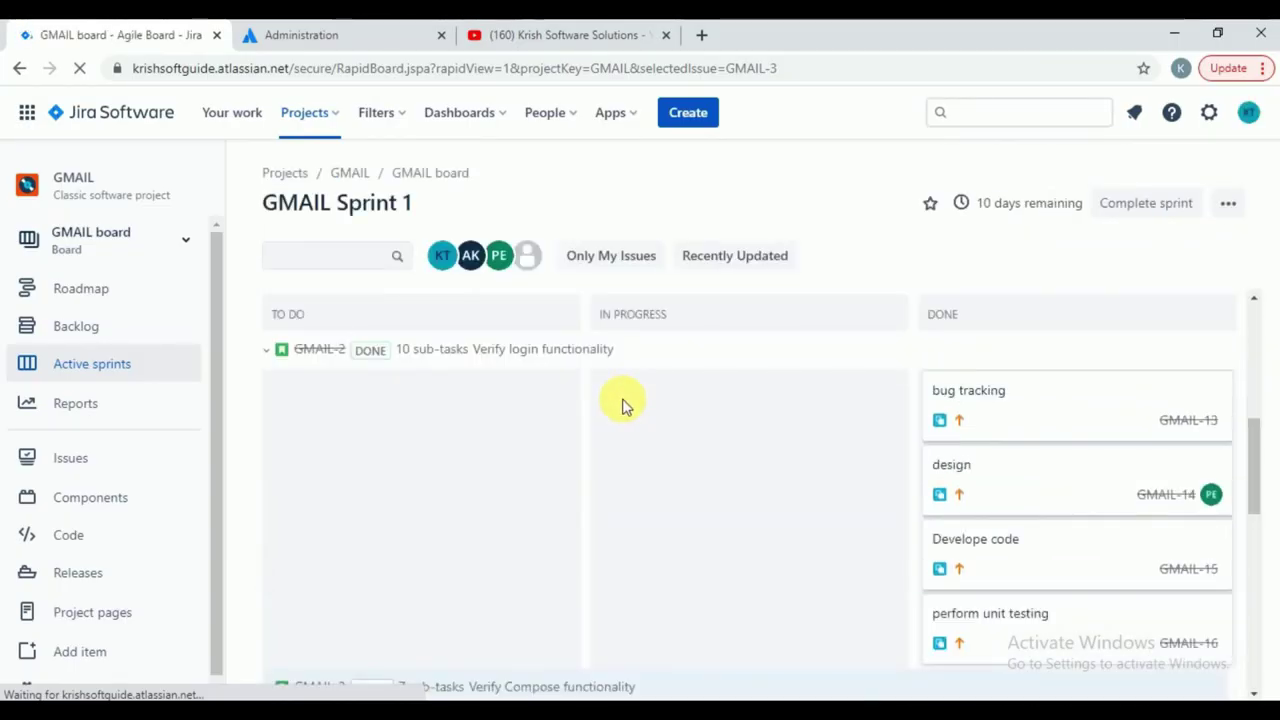
pyautogui.scroll(-4, 648, 540)
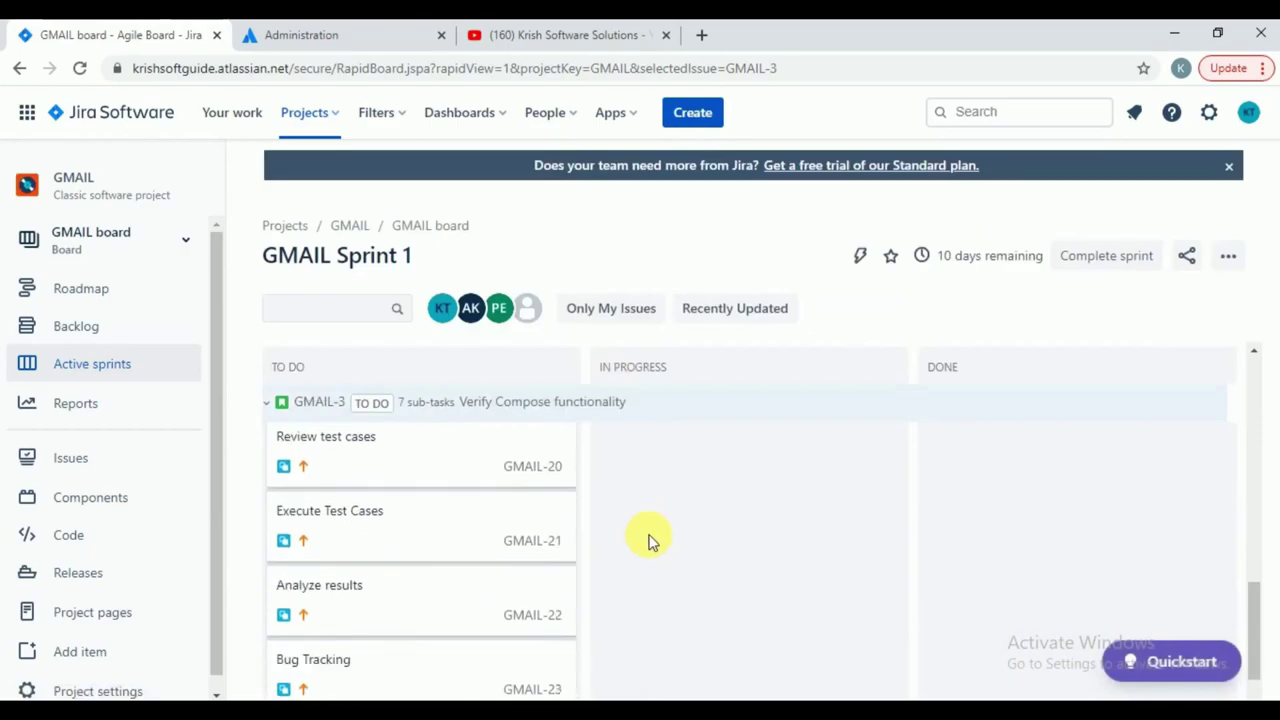
pyautogui.scroll(4, 648, 540)
pyautogui.scroll(1, 648, 540)
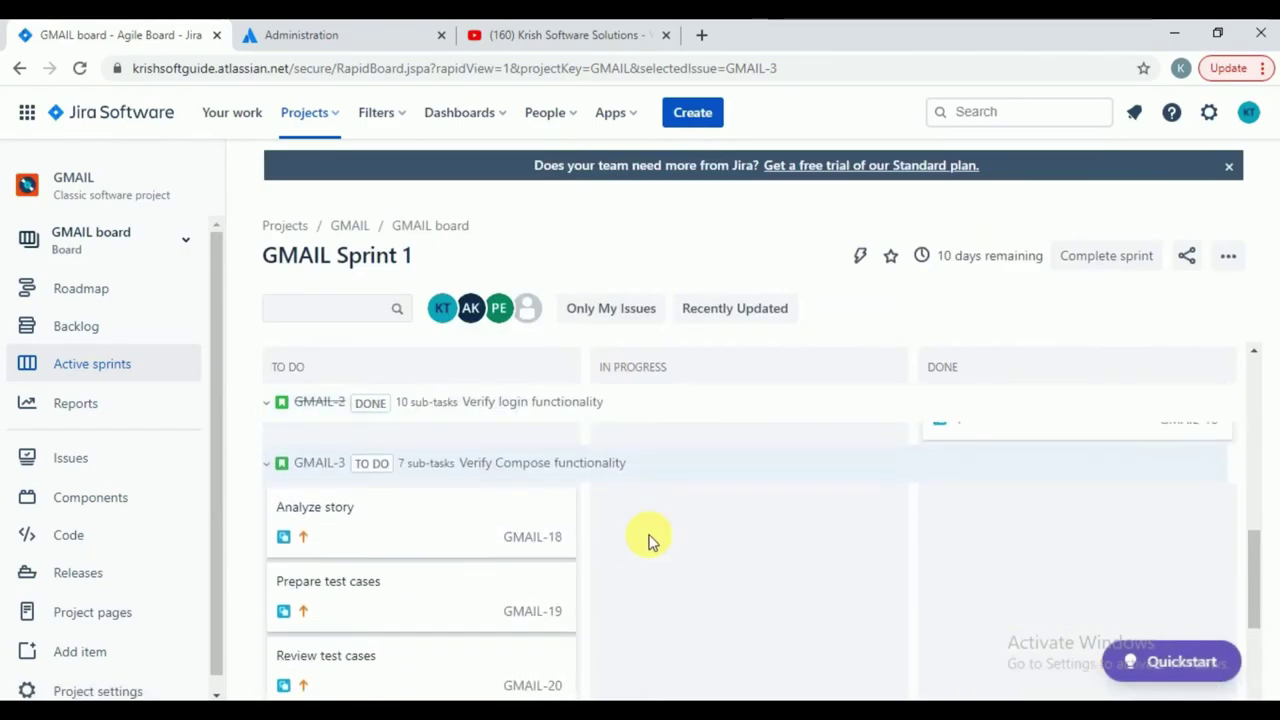
pyautogui.moveTo(466, 531); pyautogui.dragTo(740, 528)
pyautogui.moveTo(409, 486); pyautogui.dragTo(760, 595)
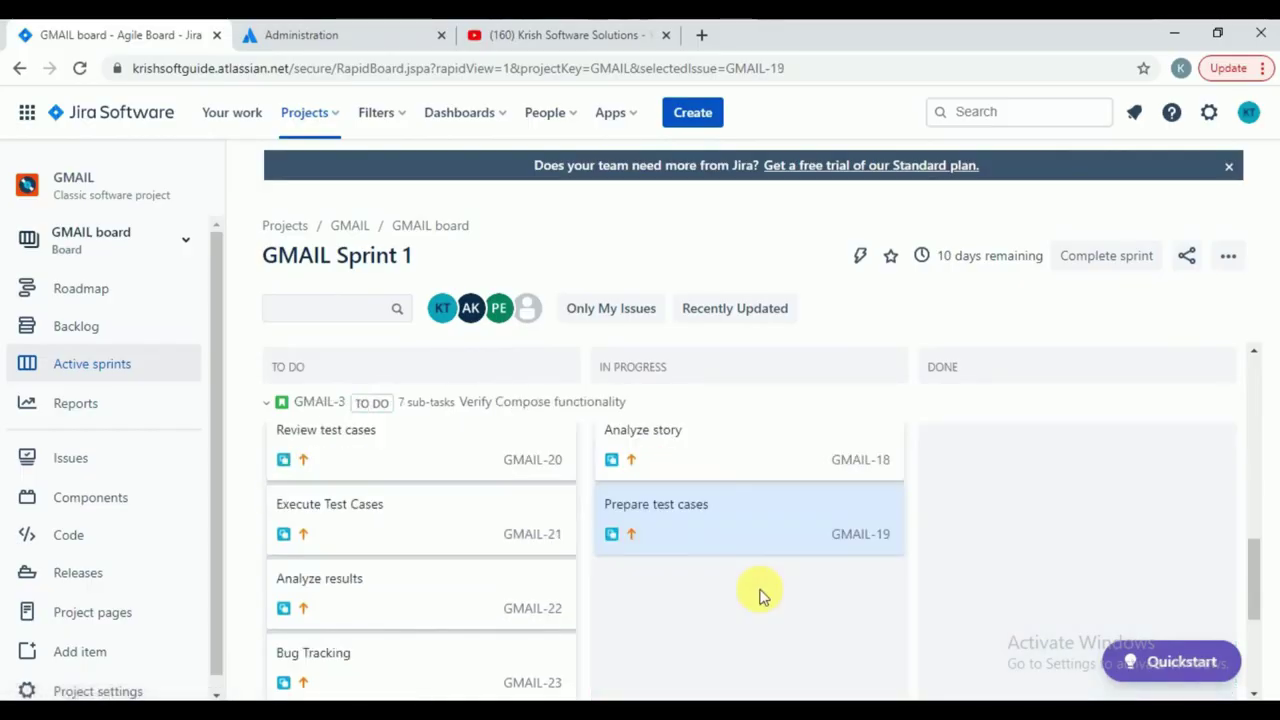
pyautogui.scroll(5, 640, 547)
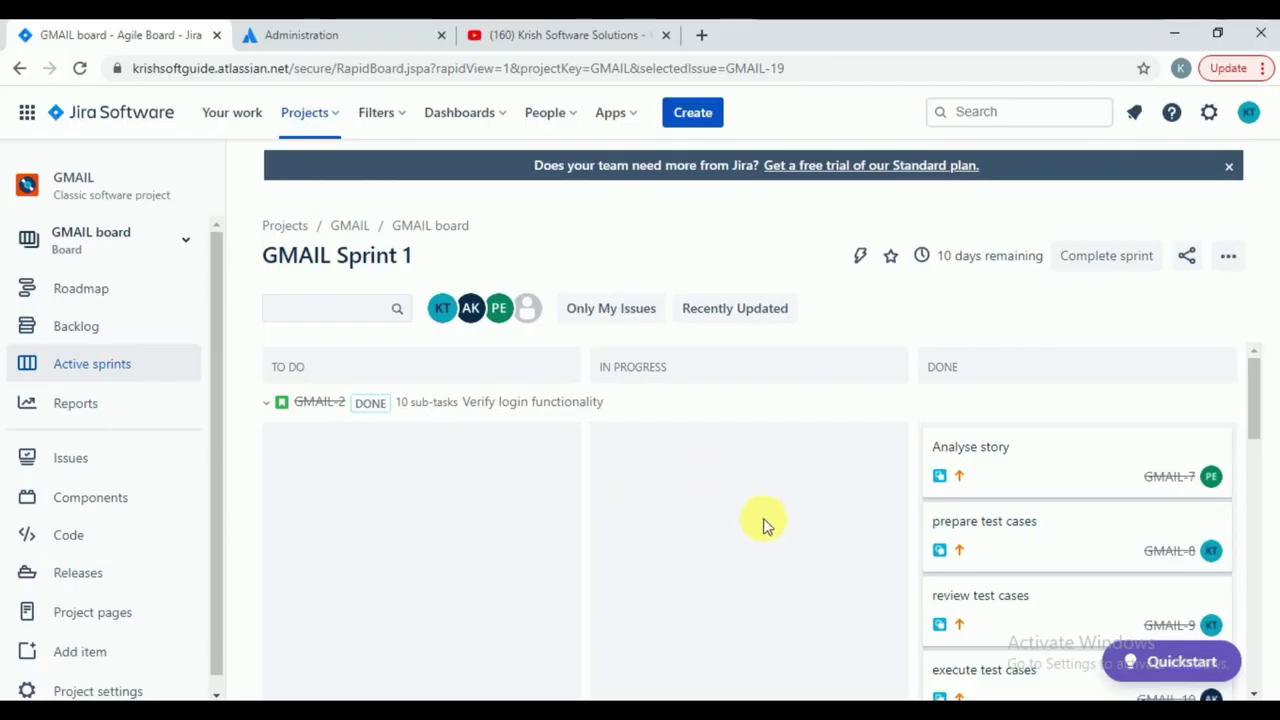
# - Switch to the Agile workbook in Excel and examine the Sprint_WorkFlow sheet's stage headers and the release labels of both sprints
pyautogui.hotkey('alt', 'Tab')
pyautogui.click(400, 677)
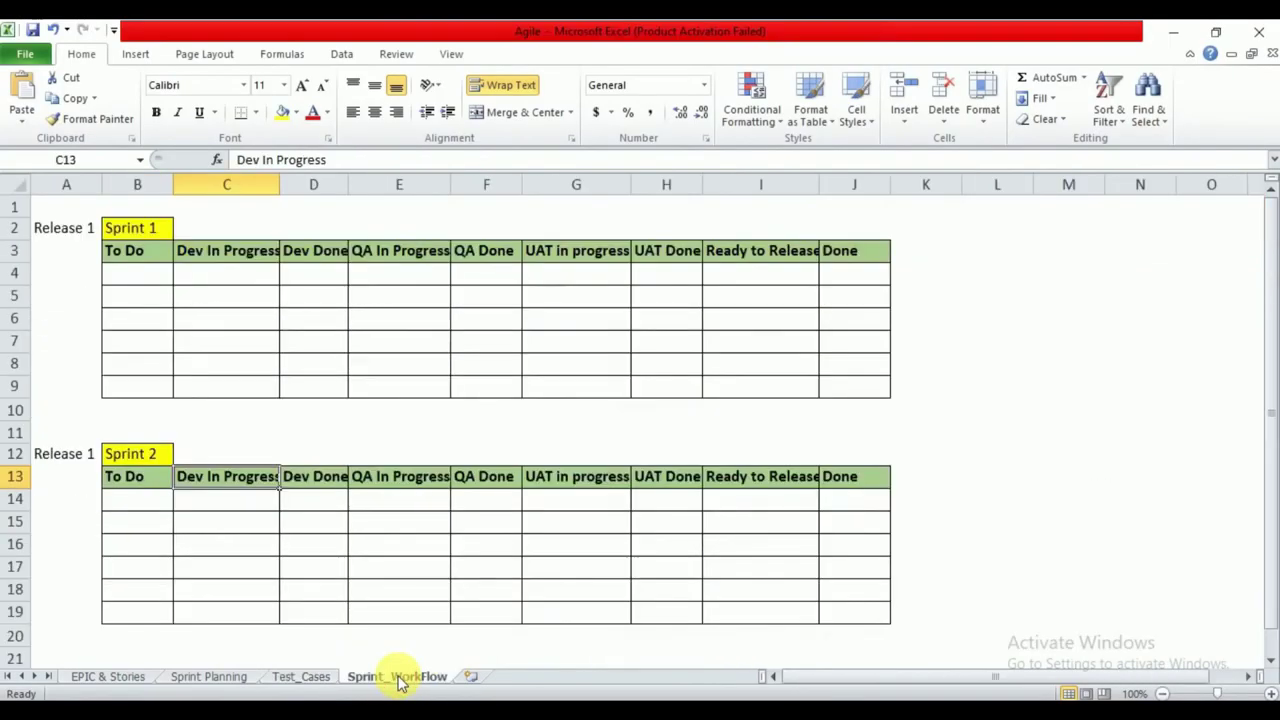
pyautogui.click(245, 255)
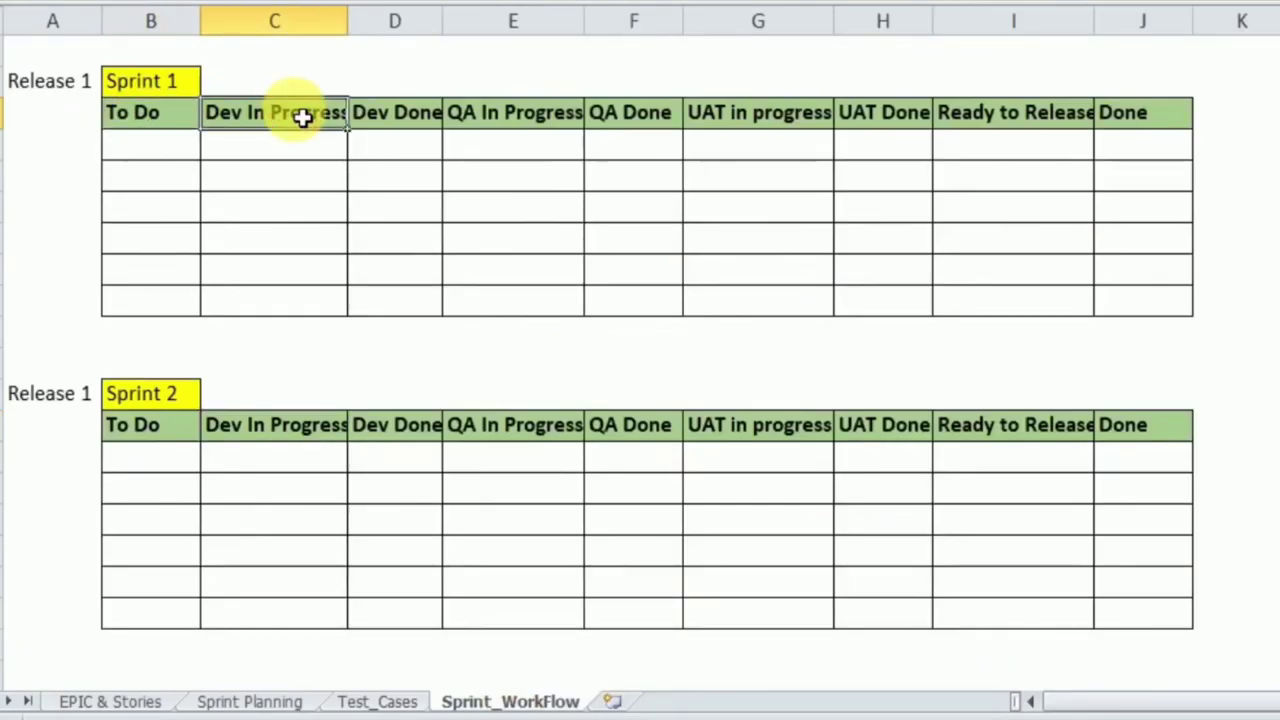
pyautogui.click(397, 124)
pyautogui.click(518, 124)
pyautogui.click(633, 116)
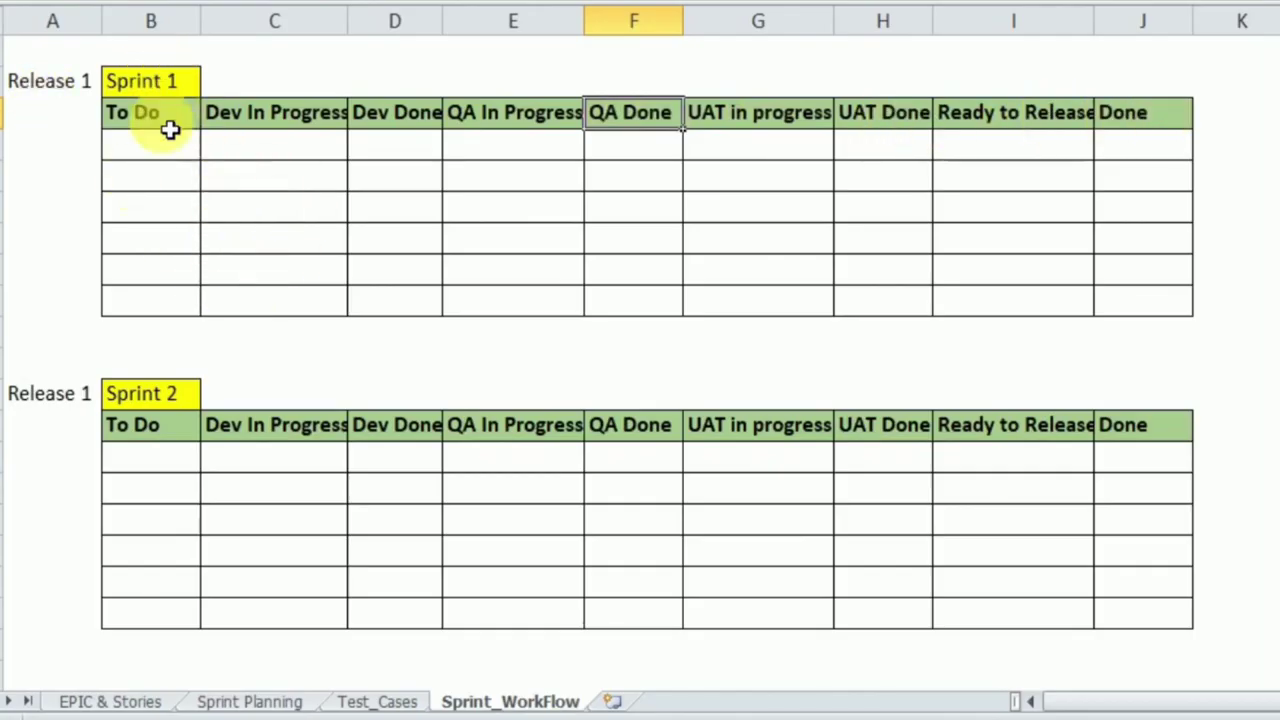
pyautogui.click(70, 93)
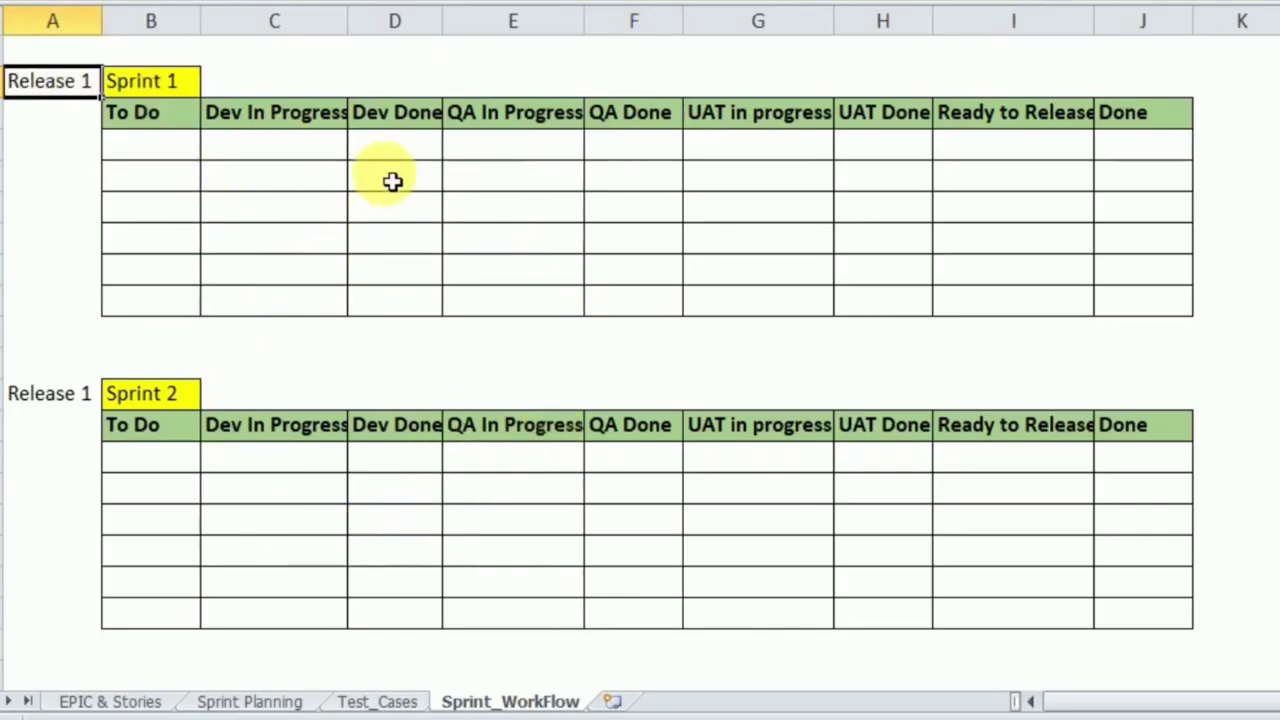
pyautogui.click(65, 397)
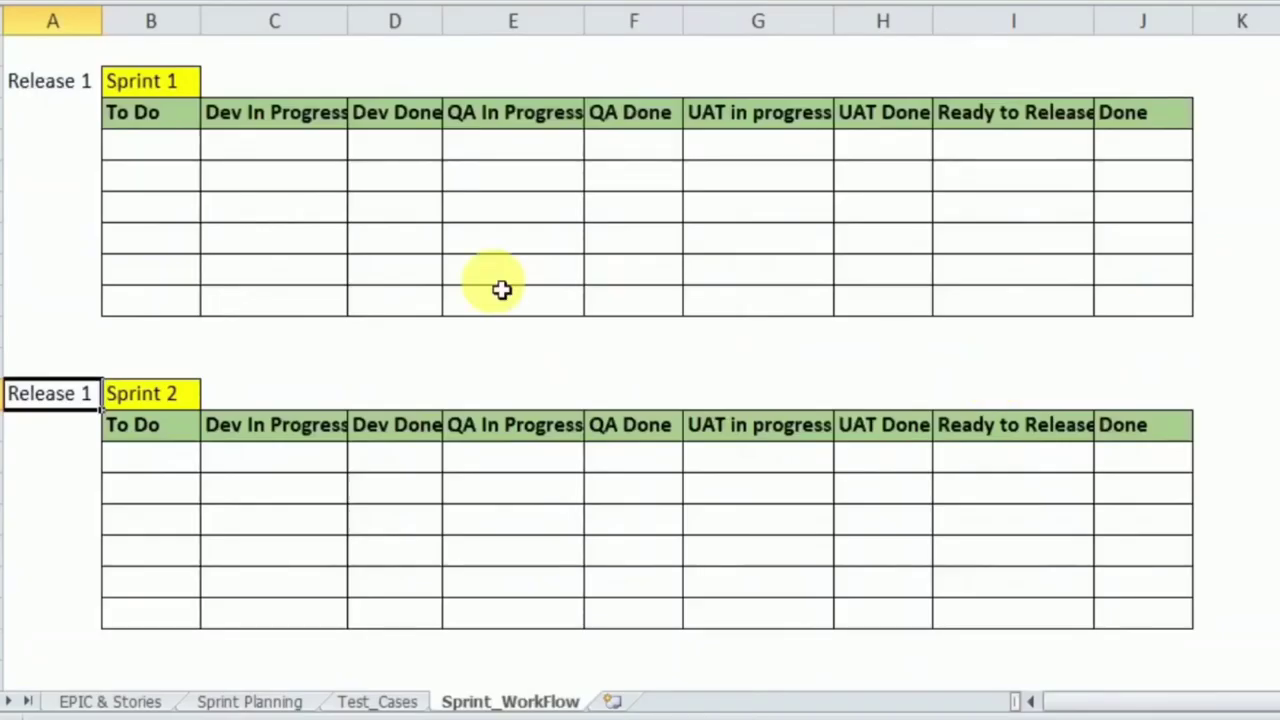
# - Walk through the first row of the Sprint 1 workflow table, stage by stage from Dev In Progress to Done
pyautogui.click(299, 151)
pyautogui.click(395, 146)
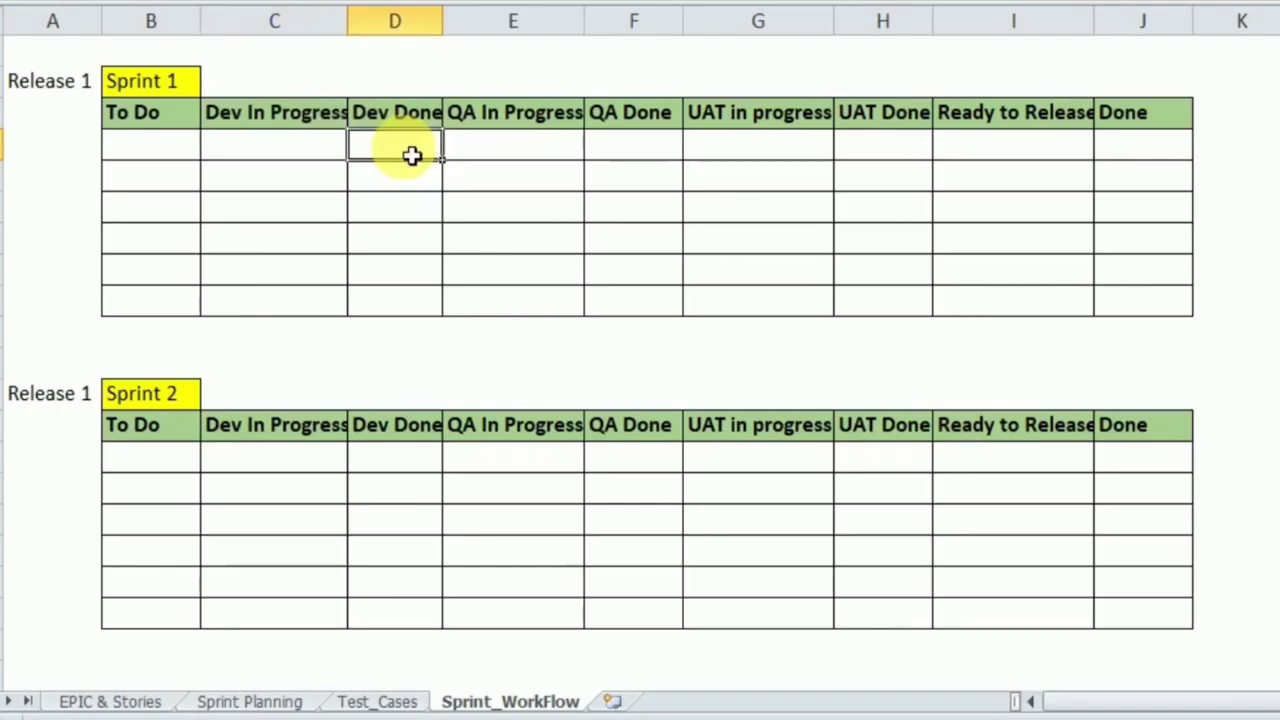
pyautogui.click(538, 156)
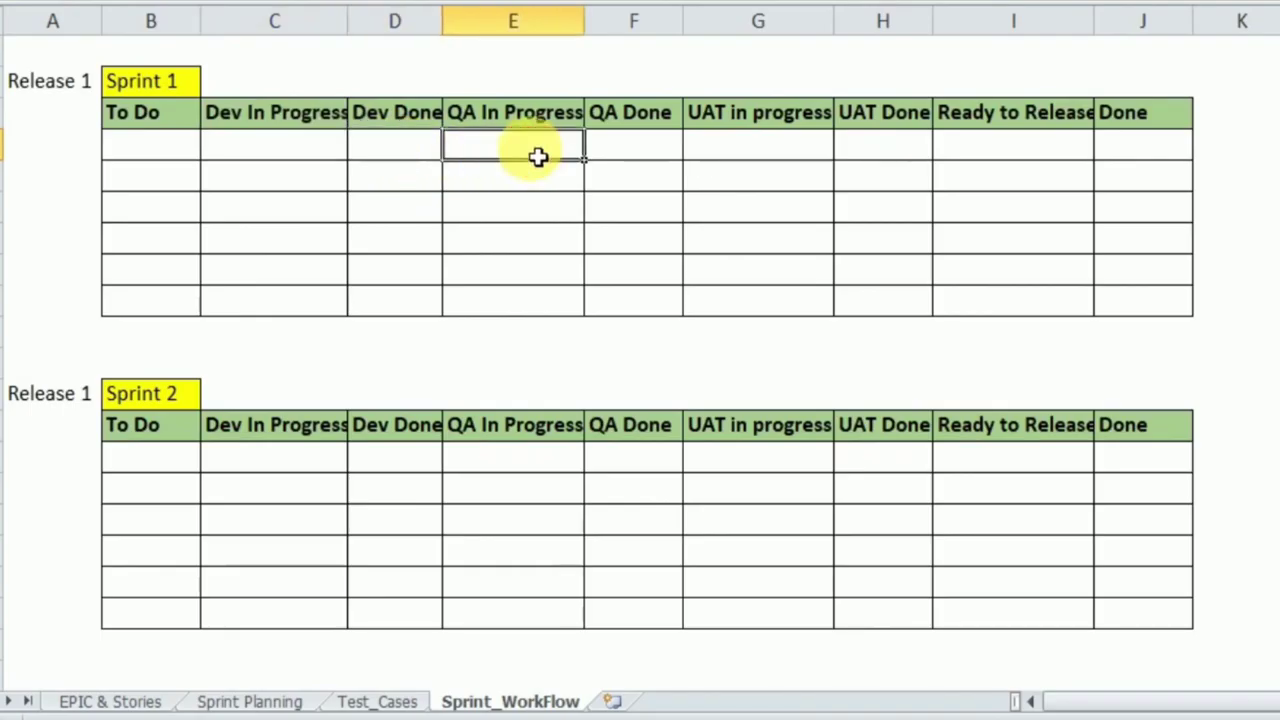
pyautogui.click(645, 151)
pyautogui.click(790, 151)
pyautogui.click(907, 153)
pyautogui.click(1012, 157)
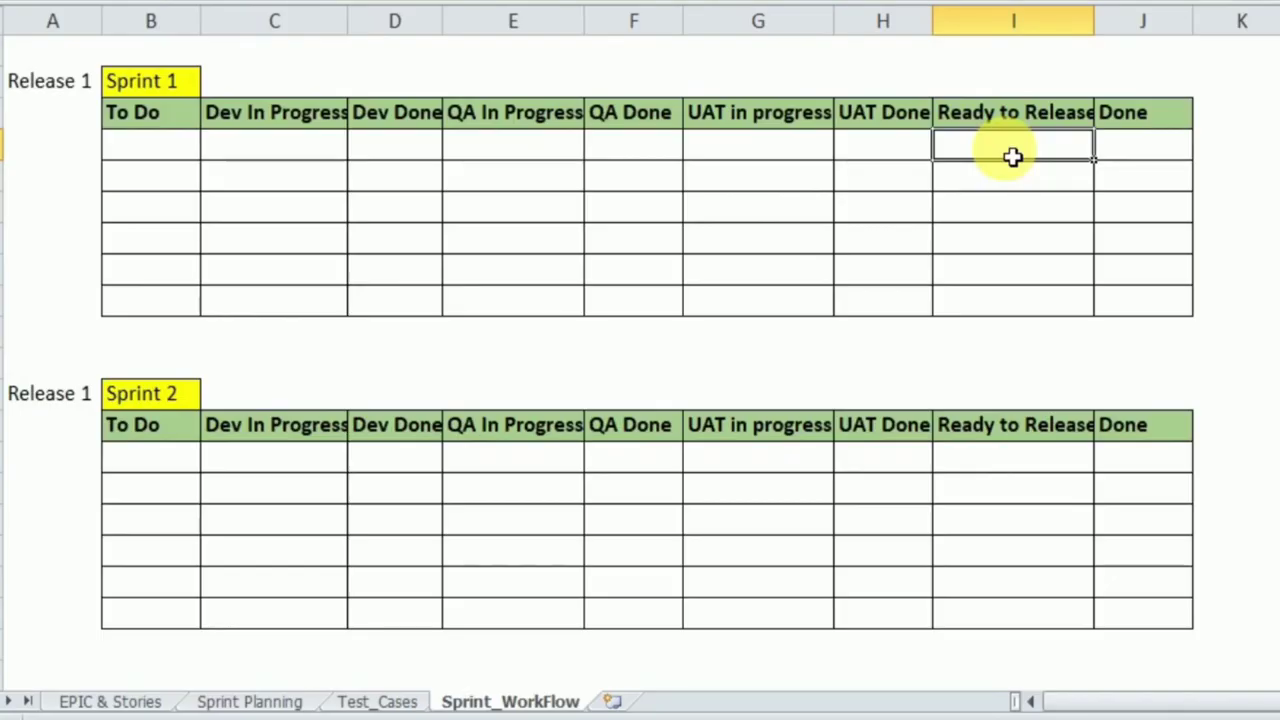
pyautogui.click(1159, 162)
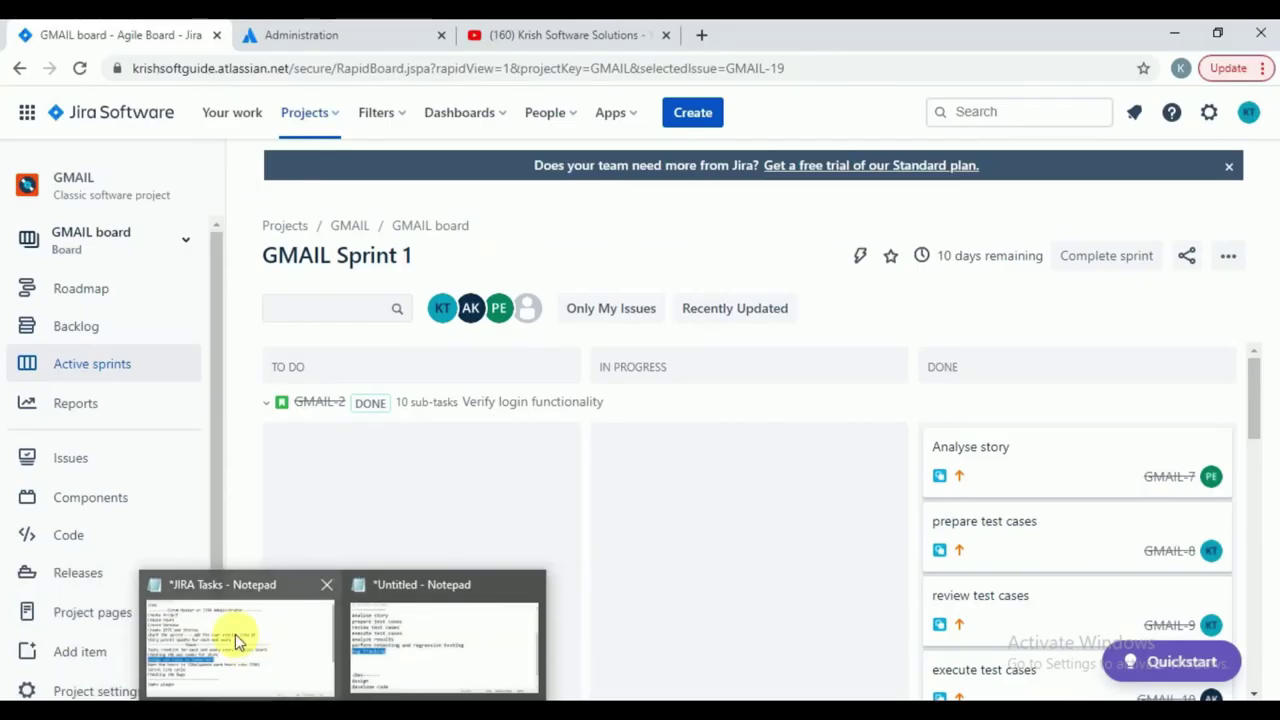
# - Check the JIRA Tasks notes in Notepad and return to Jira to examine the stories and subtasks in GMAIL Sprint 1
pyautogui.click(232, 636)
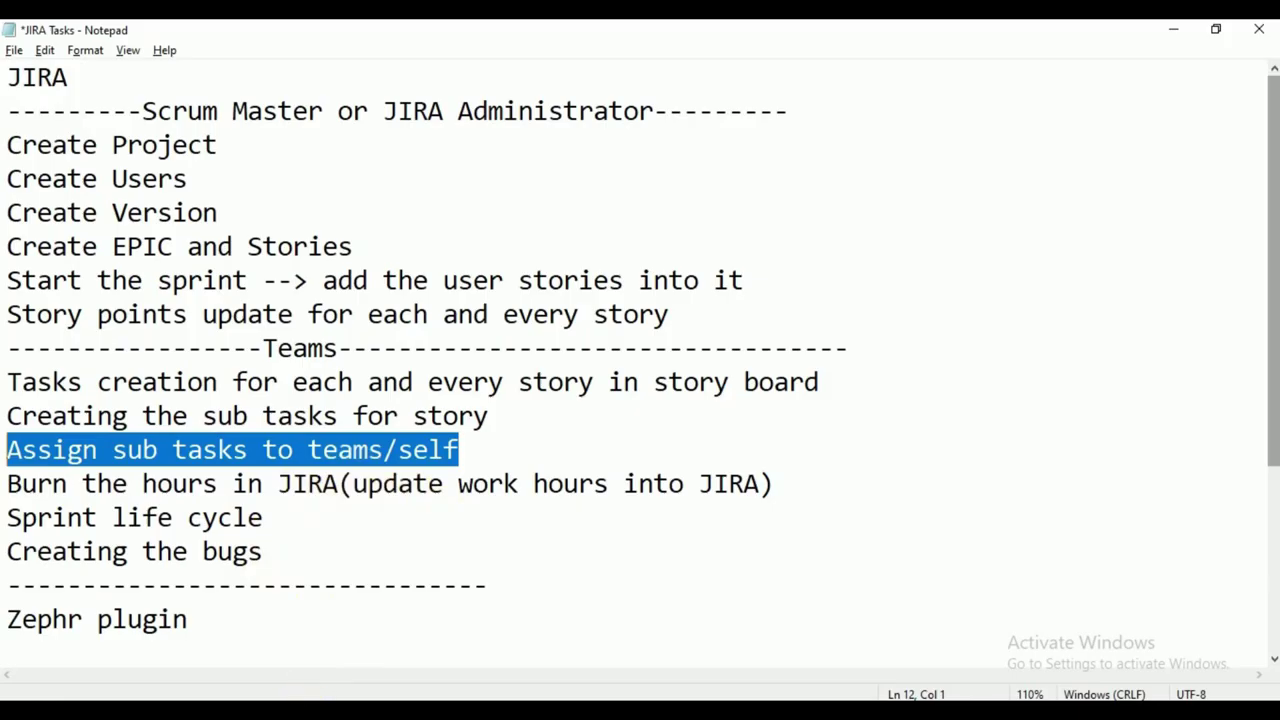
pyautogui.click(706, 655)
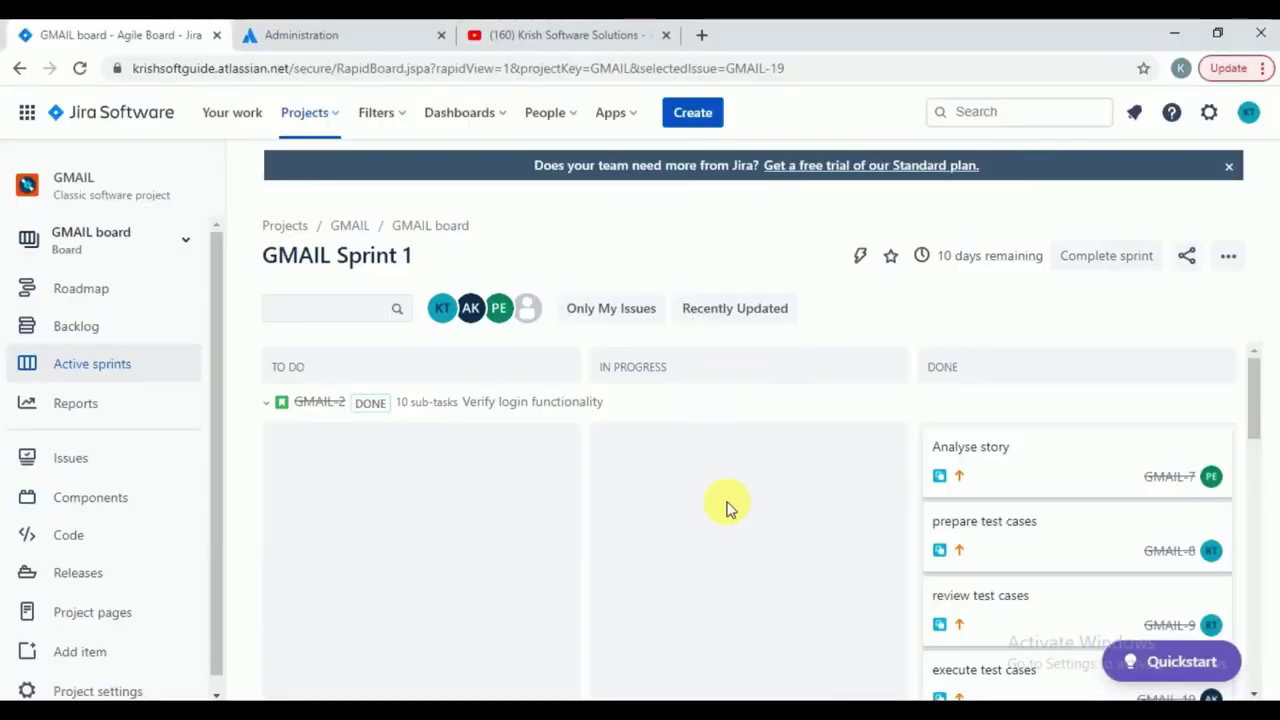
pyautogui.scroll(-7, 727, 508)
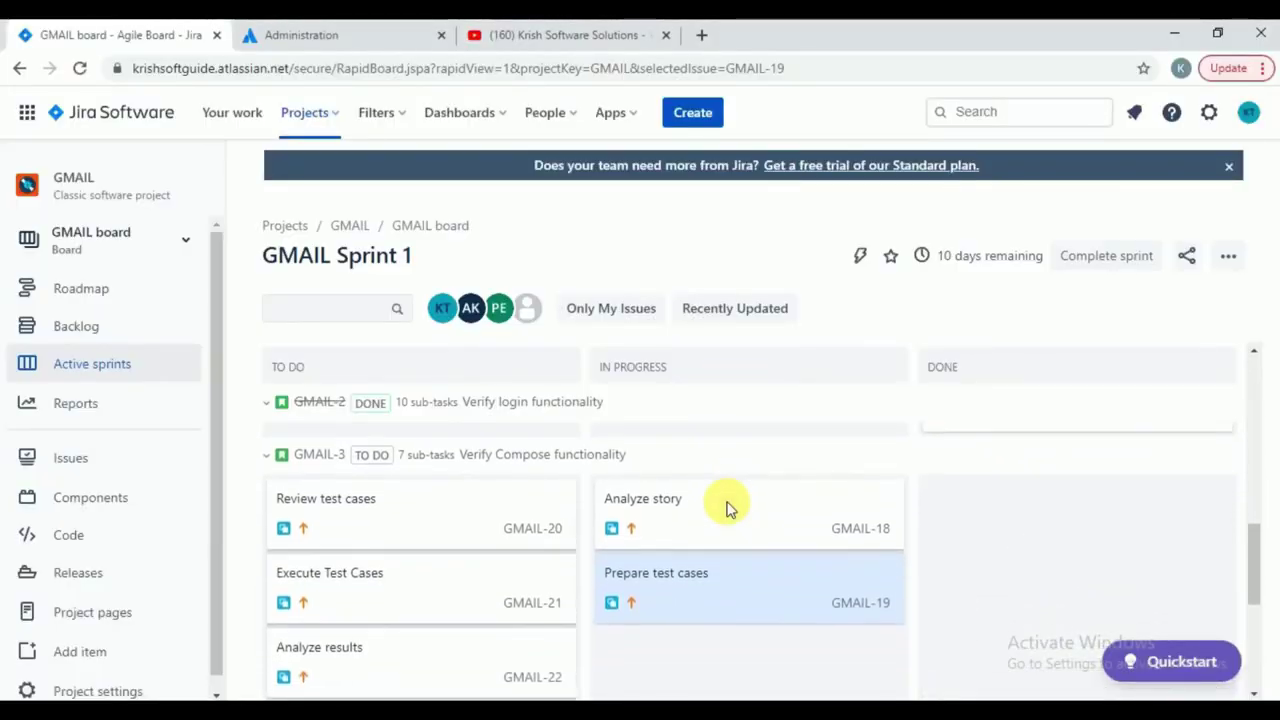
pyautogui.scroll(7, 727, 508)
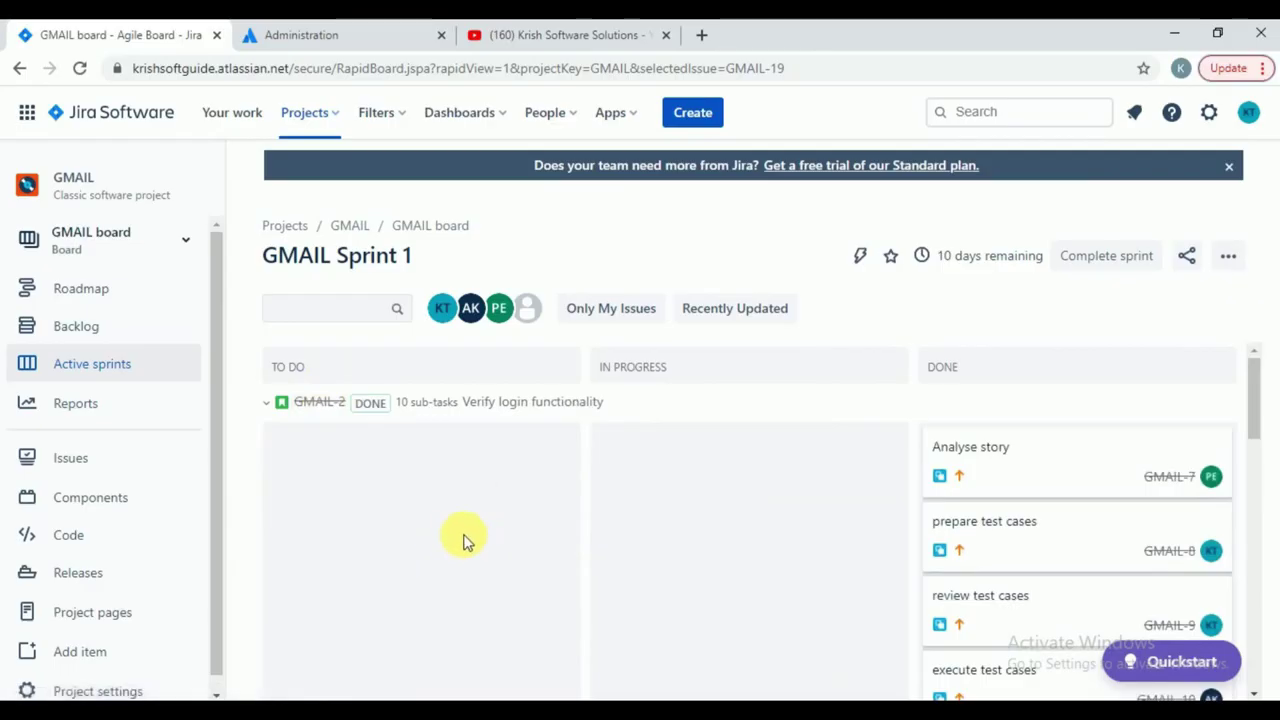
pyautogui.scroll(-6, 463, 541)
pyautogui.scroll(2, 463, 541)
pyautogui.scroll(1, 463, 541)
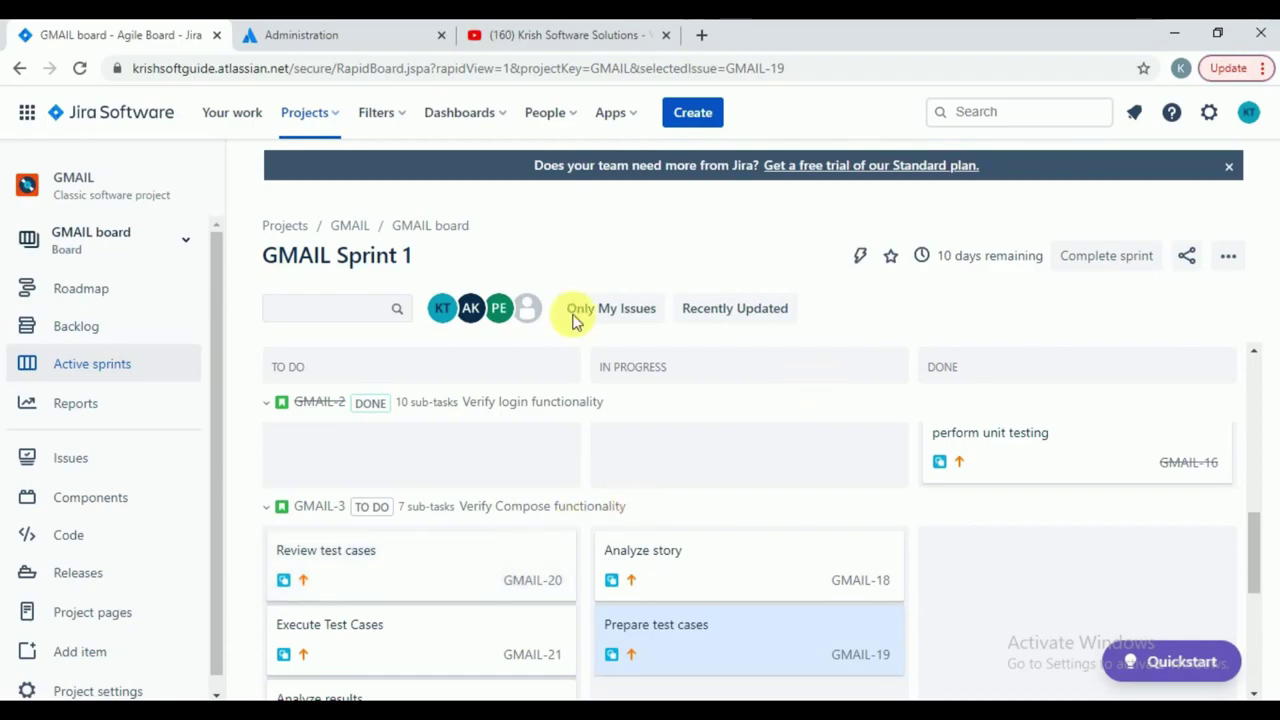
# - Open the GMAIL project's backlog and examine the issues in GMAIL Sprint 1 and in the backlog
pyautogui.click(90, 330)
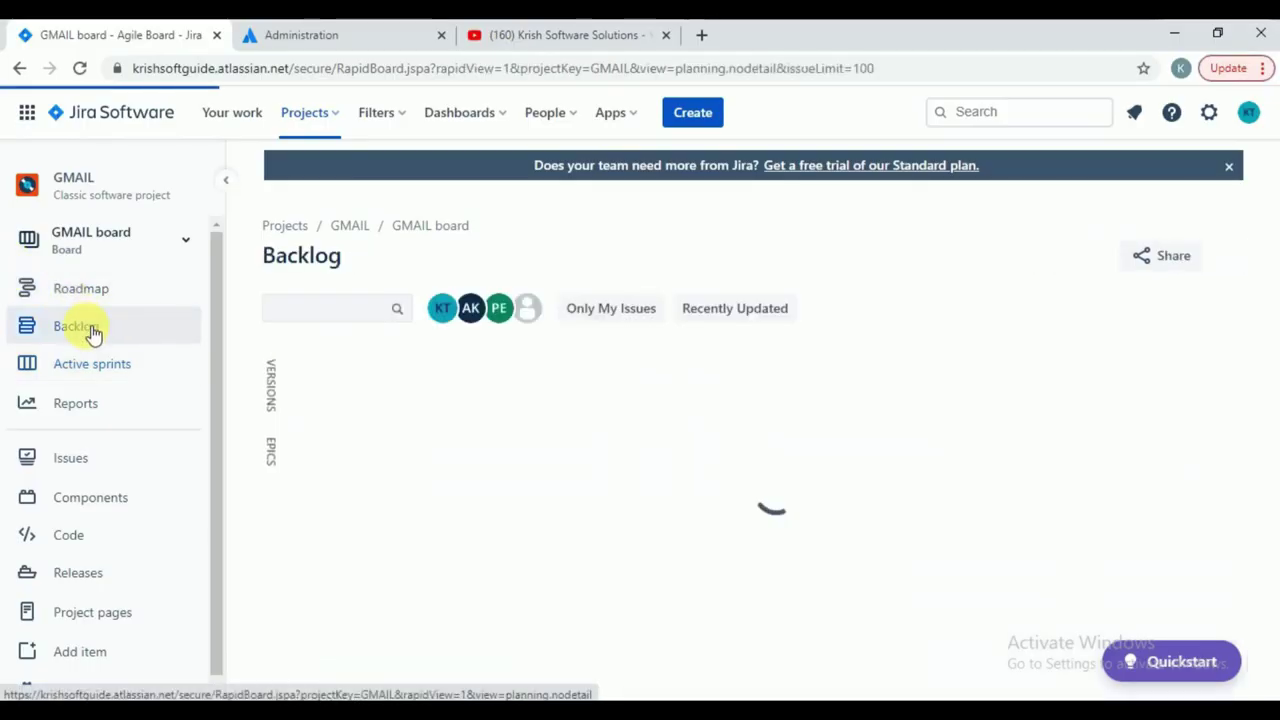
pyautogui.scroll(-1, 705, 540)
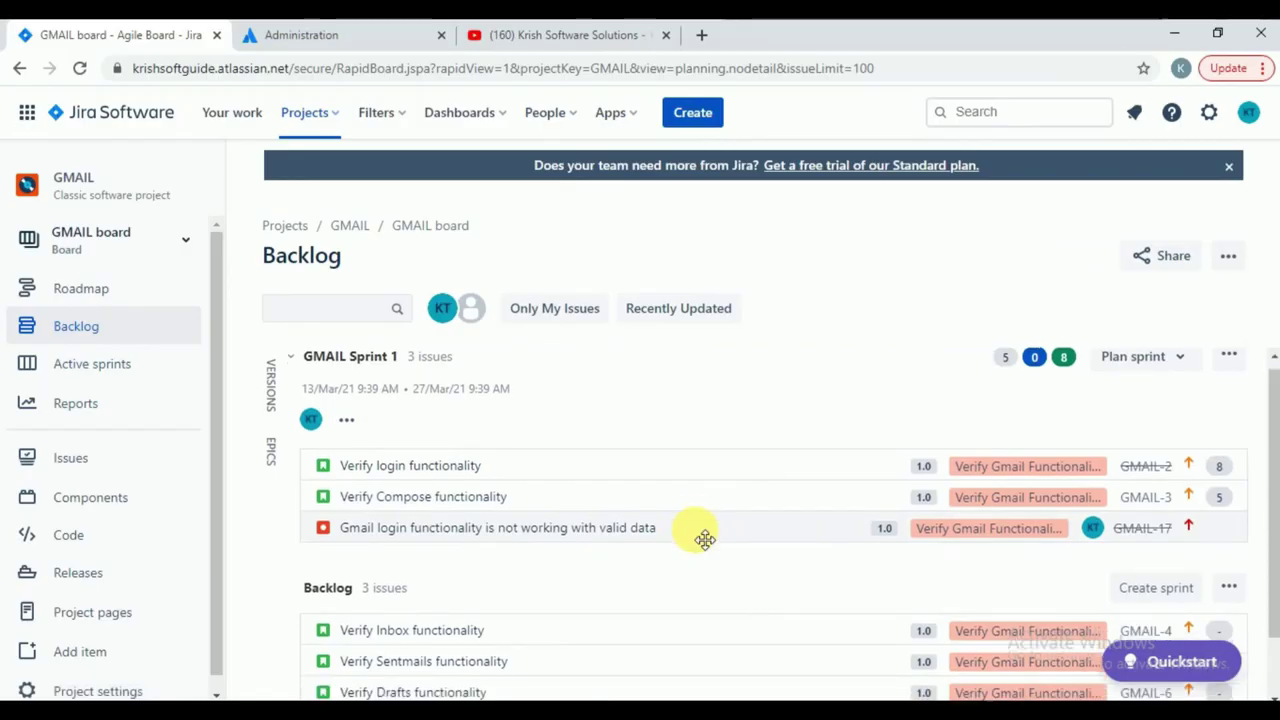
pyautogui.scroll(1, 705, 540)
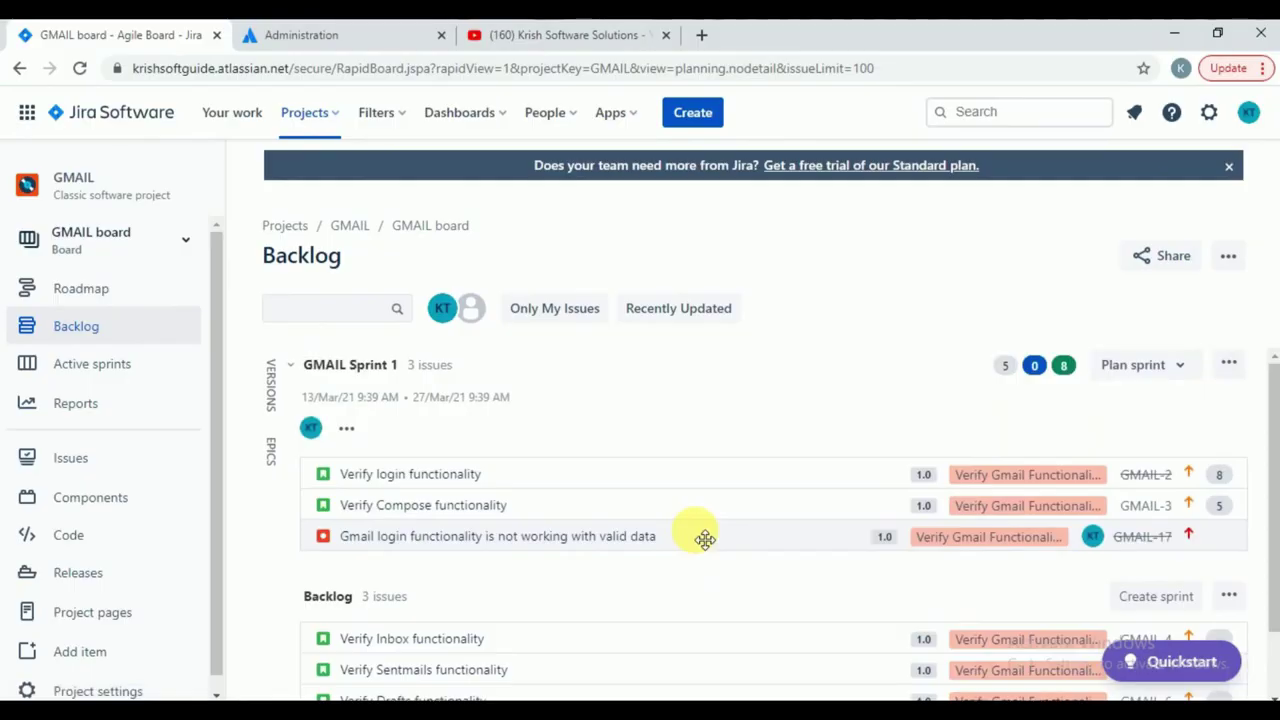
pyautogui.scroll(-1, 705, 540)
pyautogui.scroll(1, 697, 537)
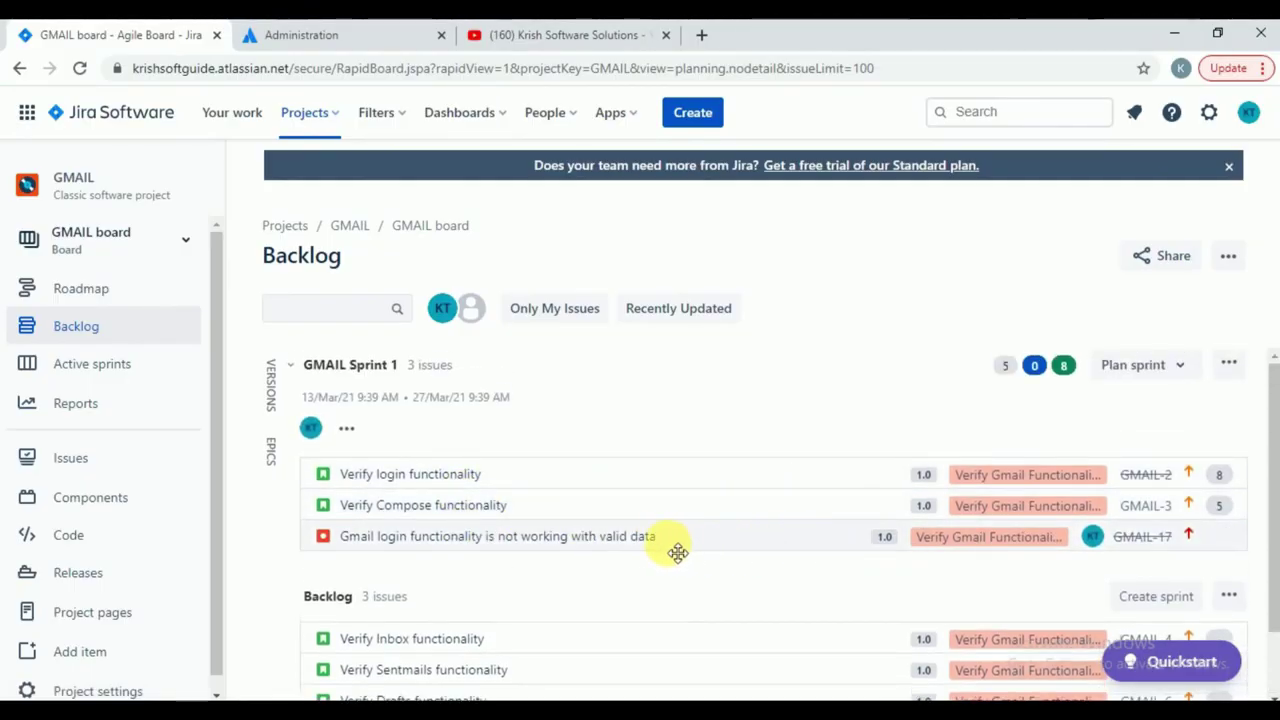
# - Complete GMAIL Sprint 1 from the active sprint board, moving the incomplete issues to Backlog
pyautogui.click(92, 363)
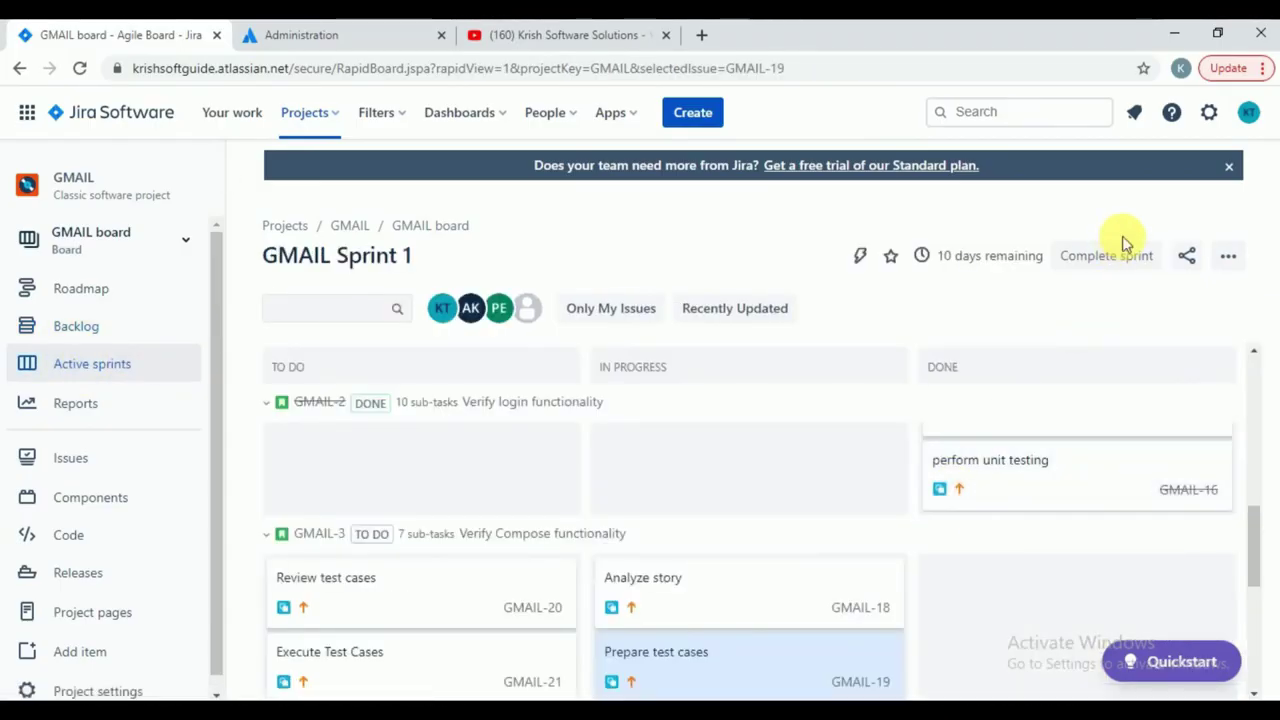
pyautogui.click(1106, 257)
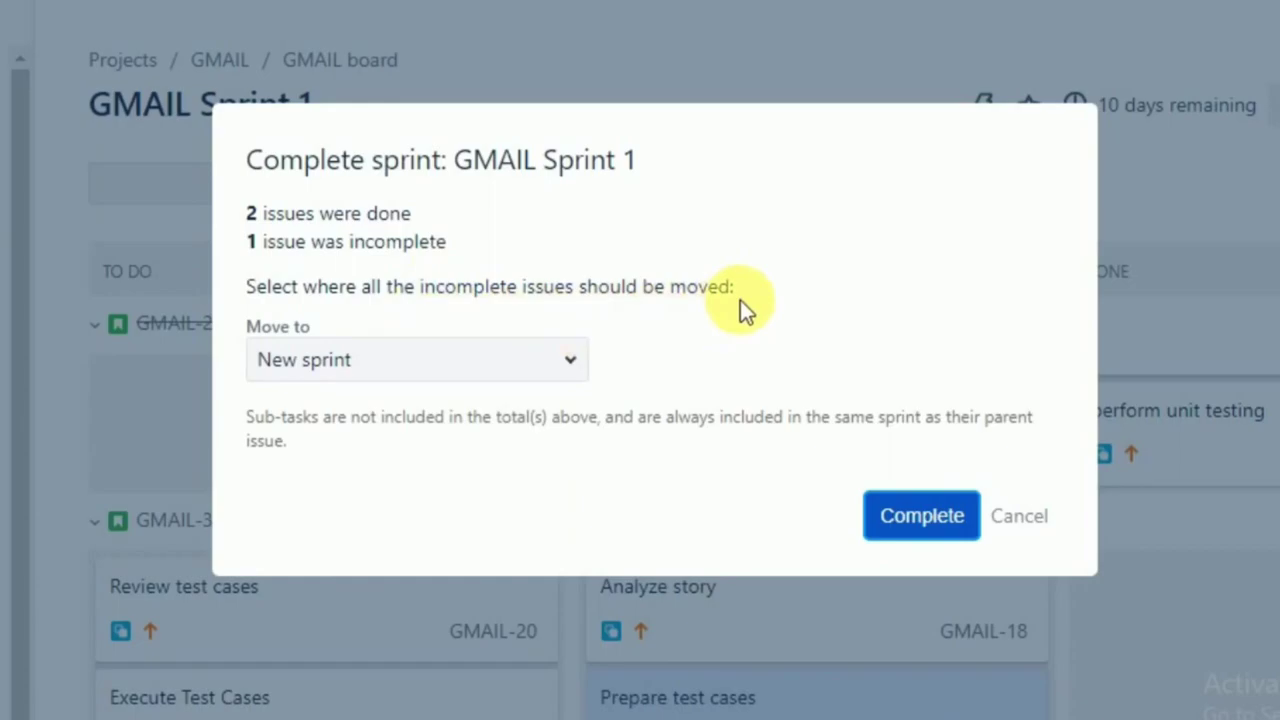
pyautogui.click(423, 362)
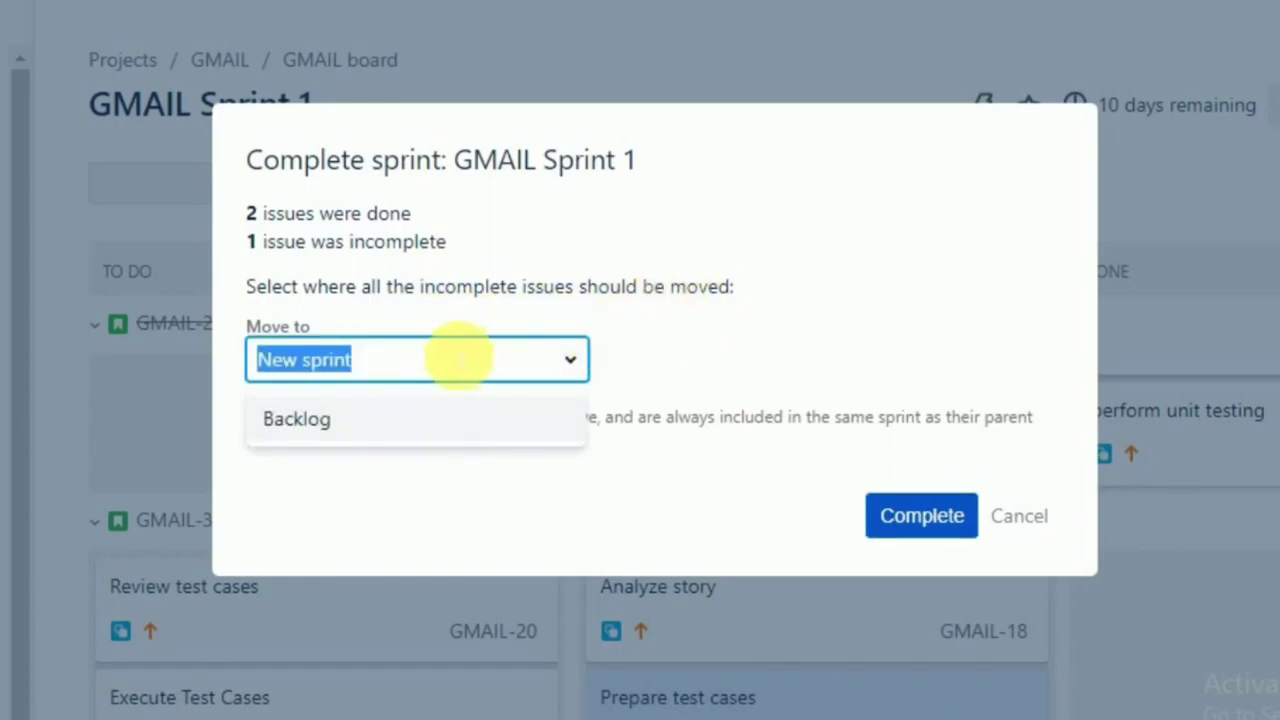
pyautogui.click(388, 428)
pyautogui.click(460, 368)
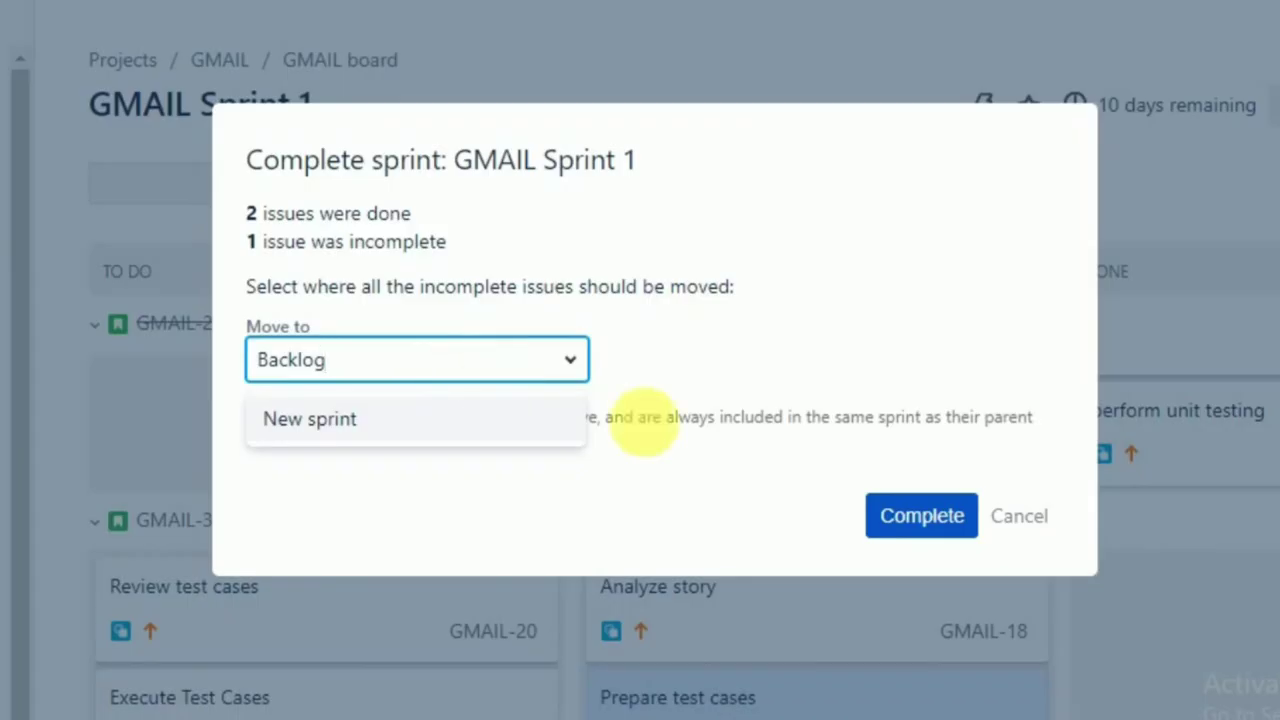
pyautogui.click(916, 516)
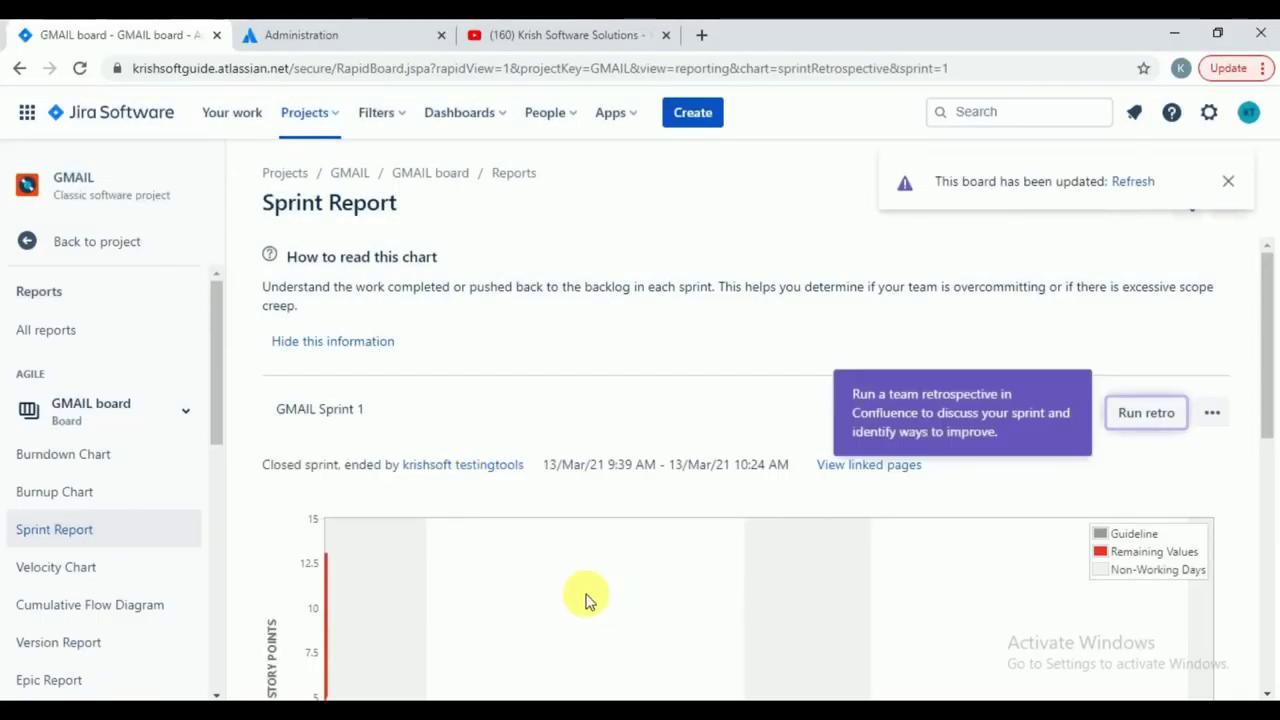
# - Examine the GMAIL Sprint 1 report, including its story points chart and the completed and not completed issues
pyautogui.scroll(-3, 586, 600)
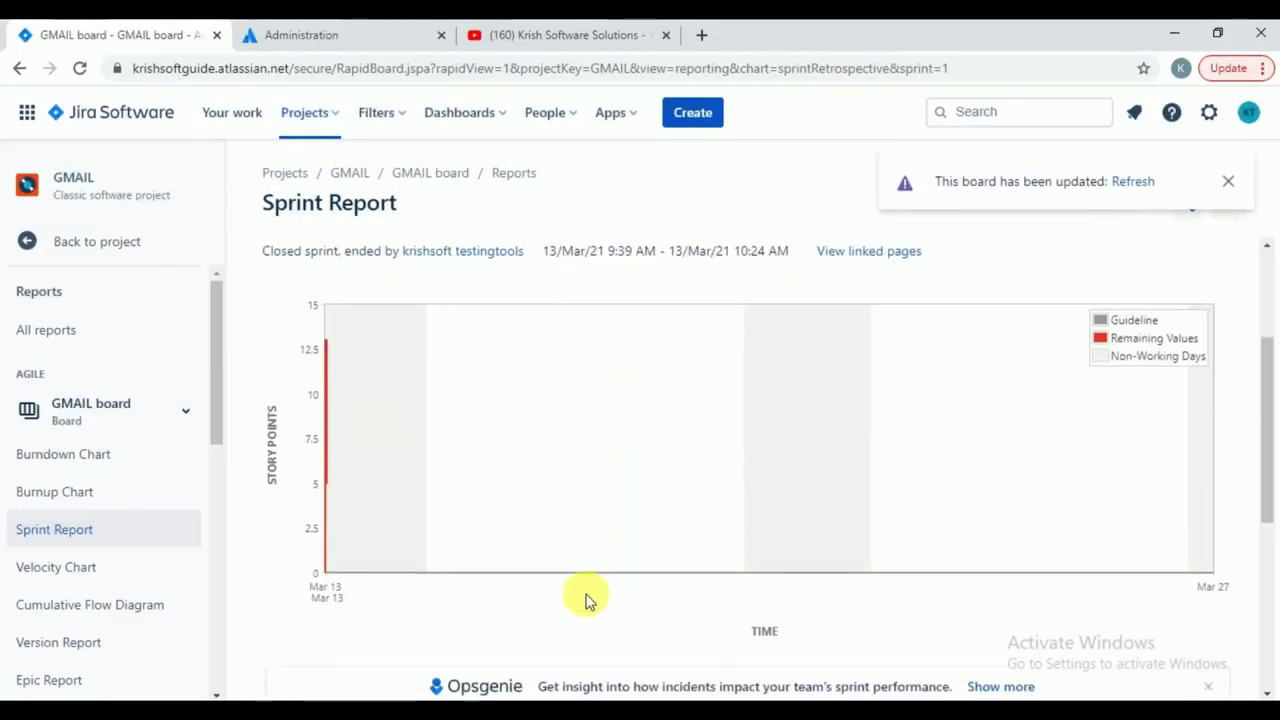
pyautogui.scroll(3, 586, 600)
pyautogui.scroll(-10, 586, 600)
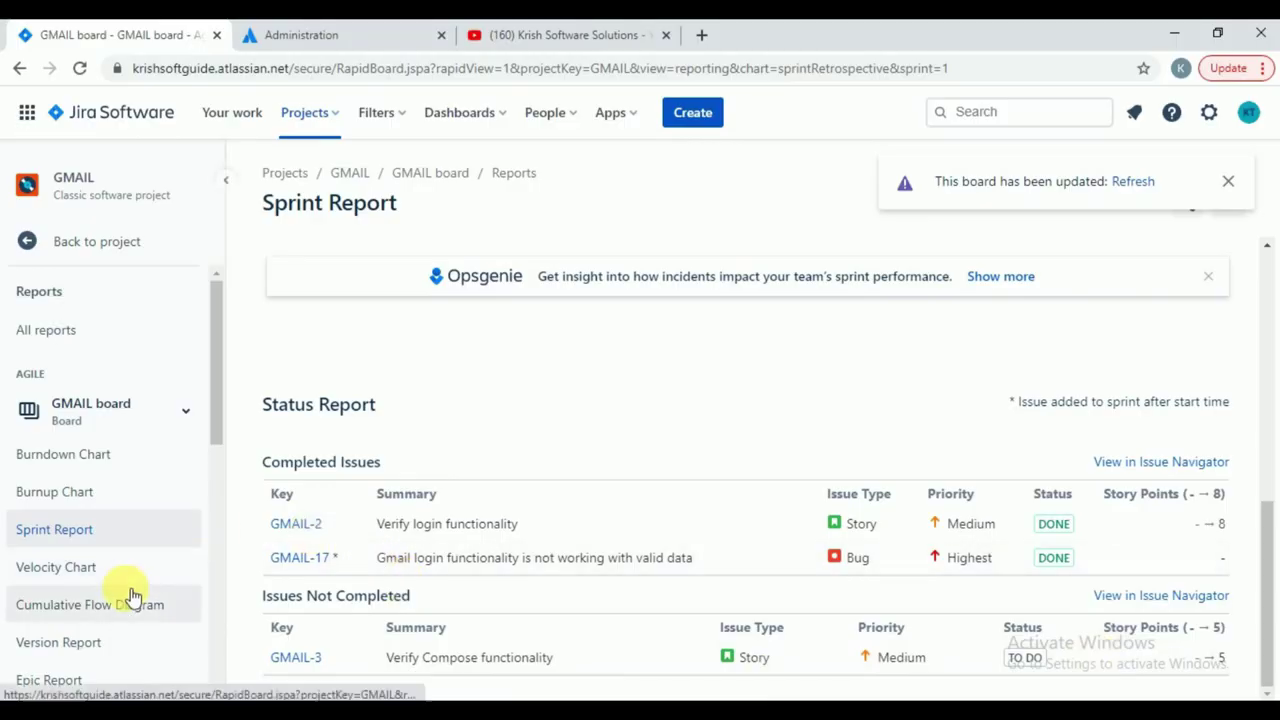
# - Open the Burndown Chart for GMAIL Sprint 1 and examine its story points graph and the table of sprint events
pyautogui.scroll(-1, 128, 590)
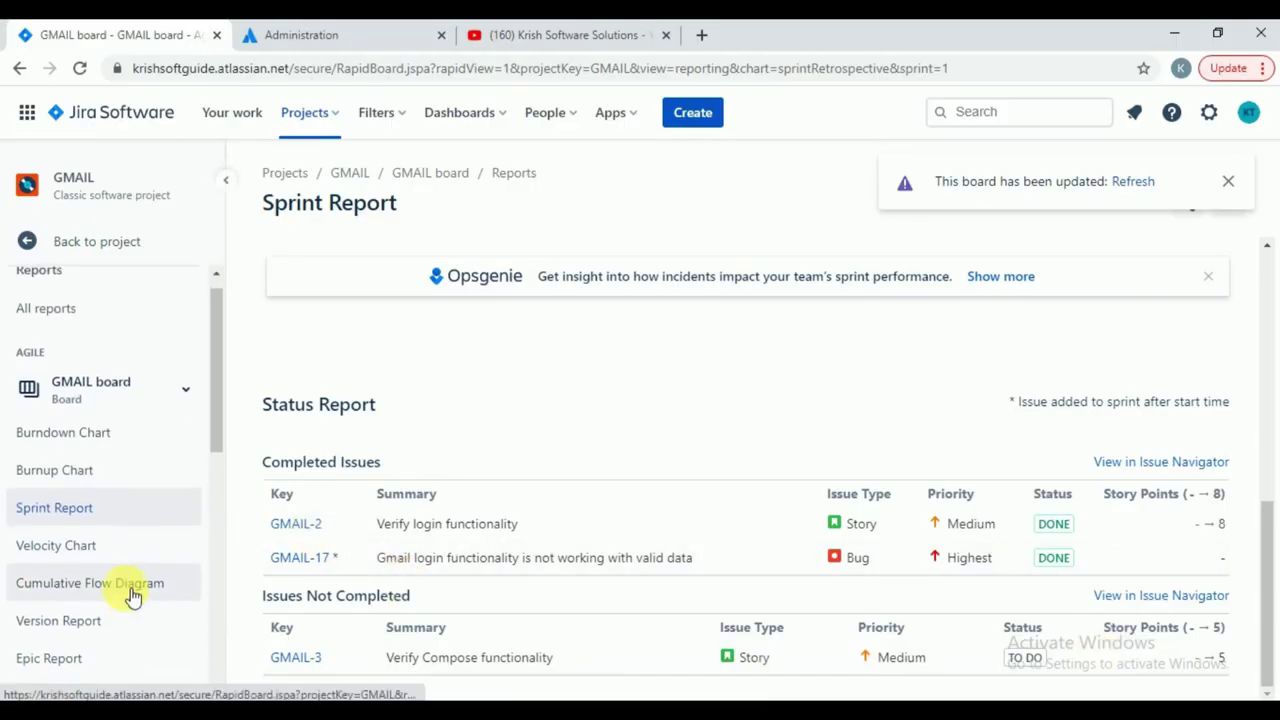
pyautogui.click(89, 437)
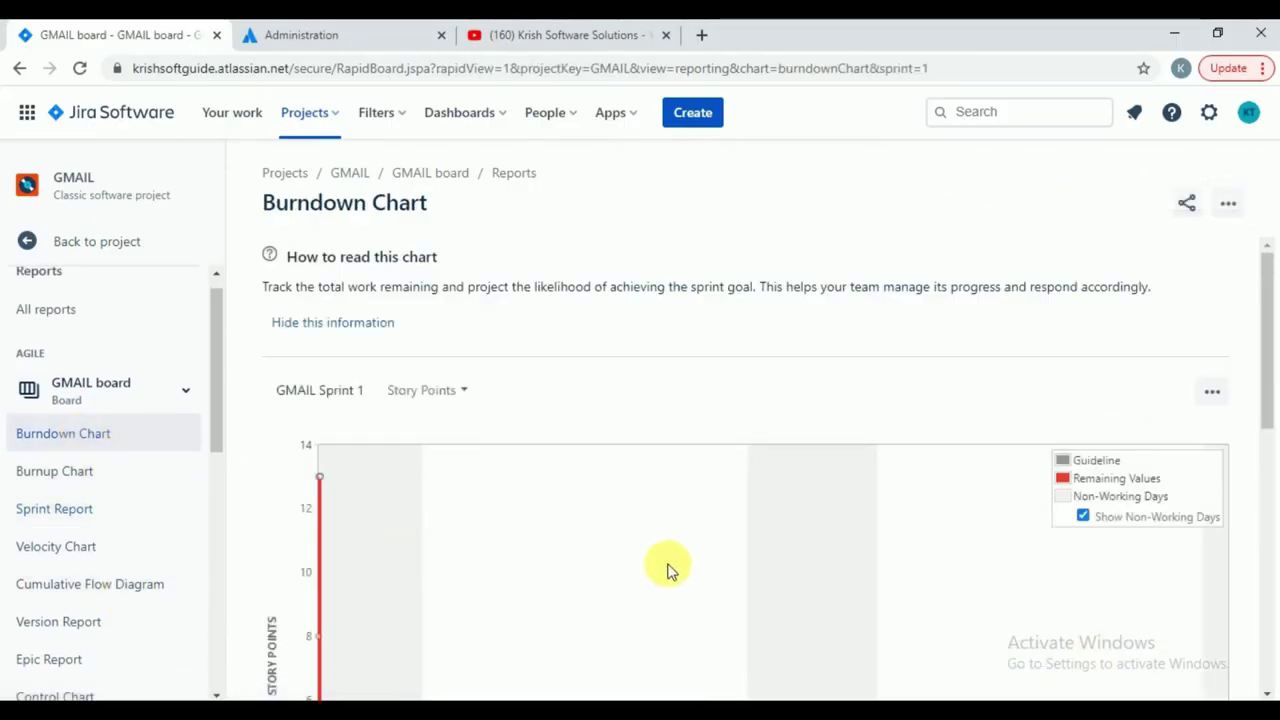
pyautogui.scroll(-3, 668, 568)
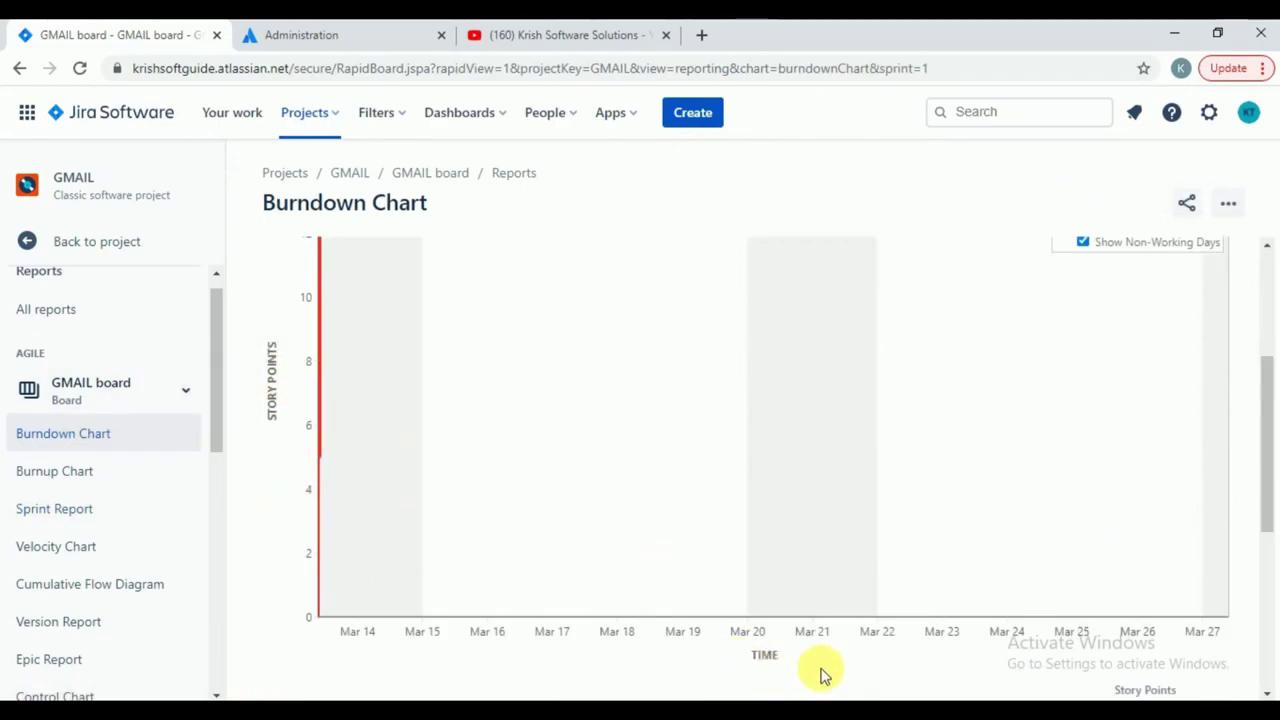
pyautogui.scroll(3, 632, 409)
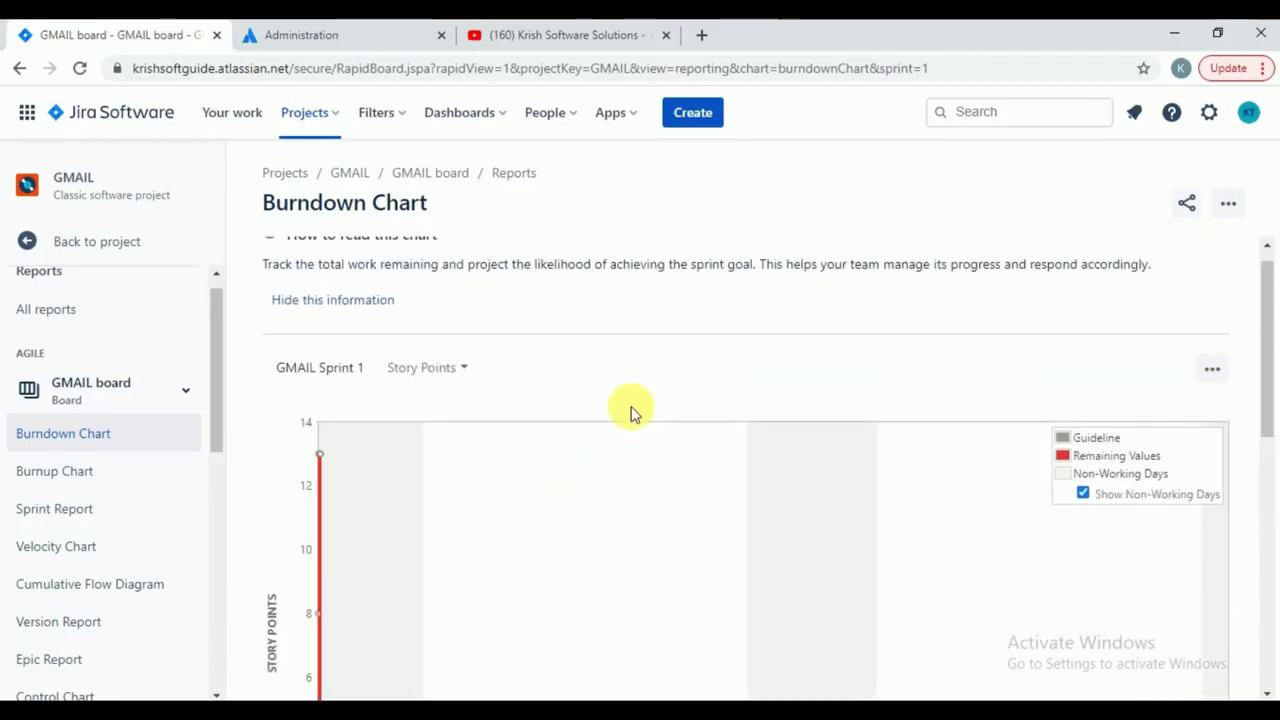
pyautogui.scroll(-1, 632, 409)
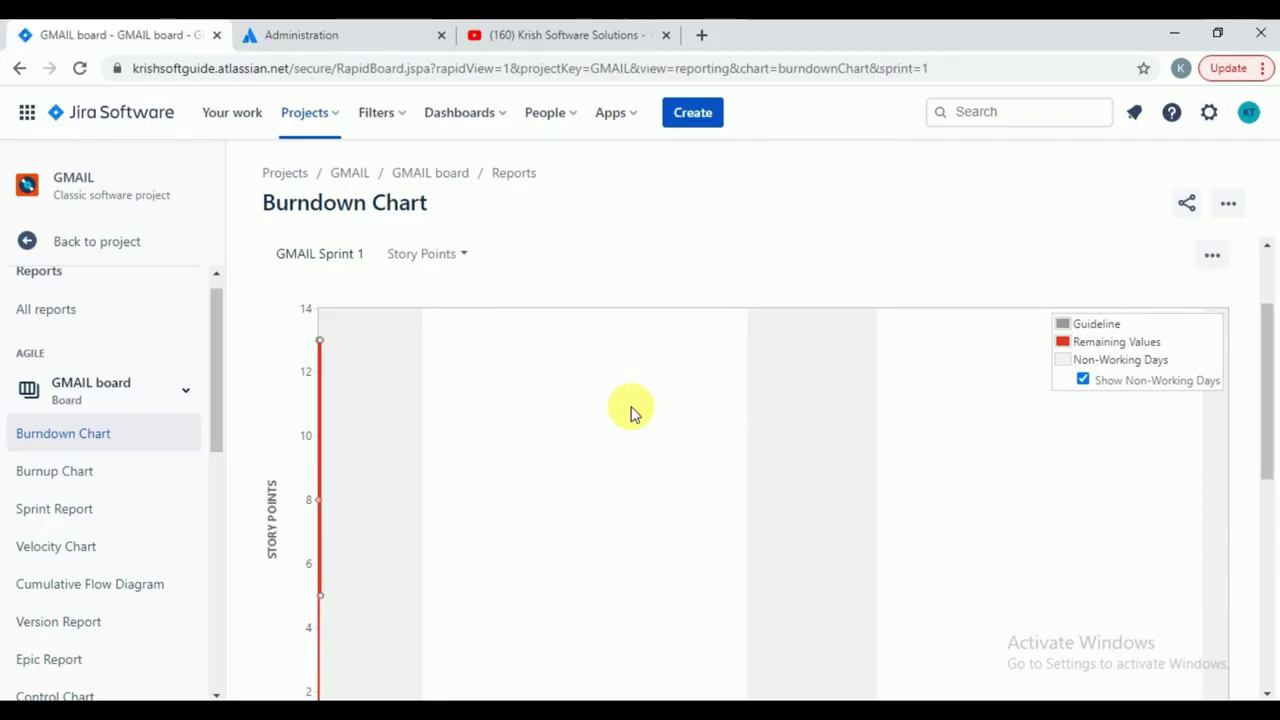
pyautogui.scroll(-2, 632, 410)
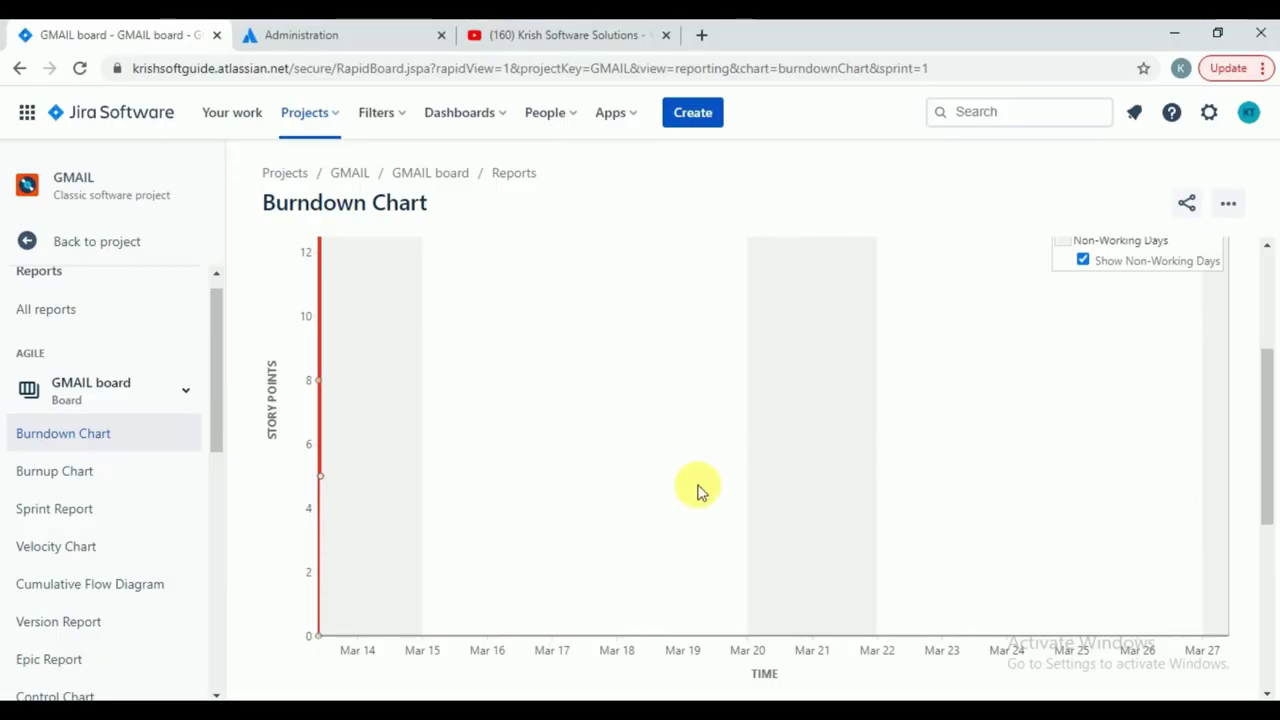
pyautogui.scroll(3, 645, 392)
pyautogui.scroll(-5, 645, 392)
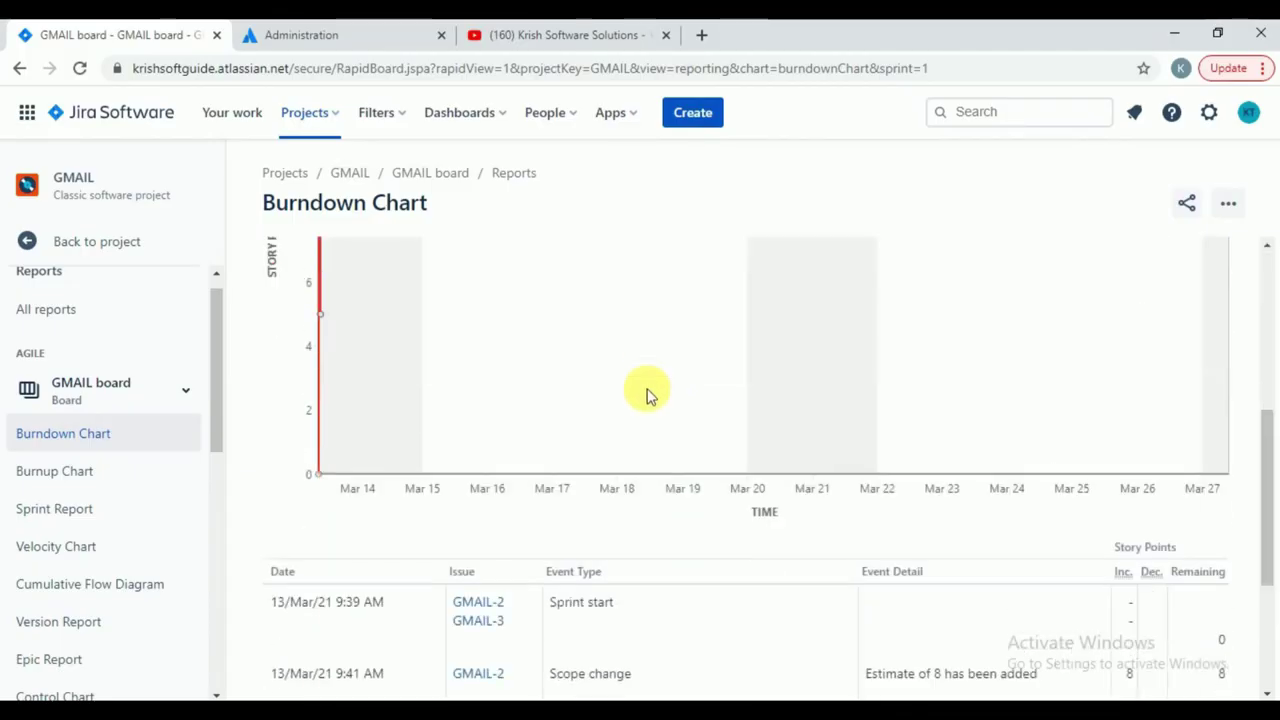
pyautogui.scroll(1, 645, 392)
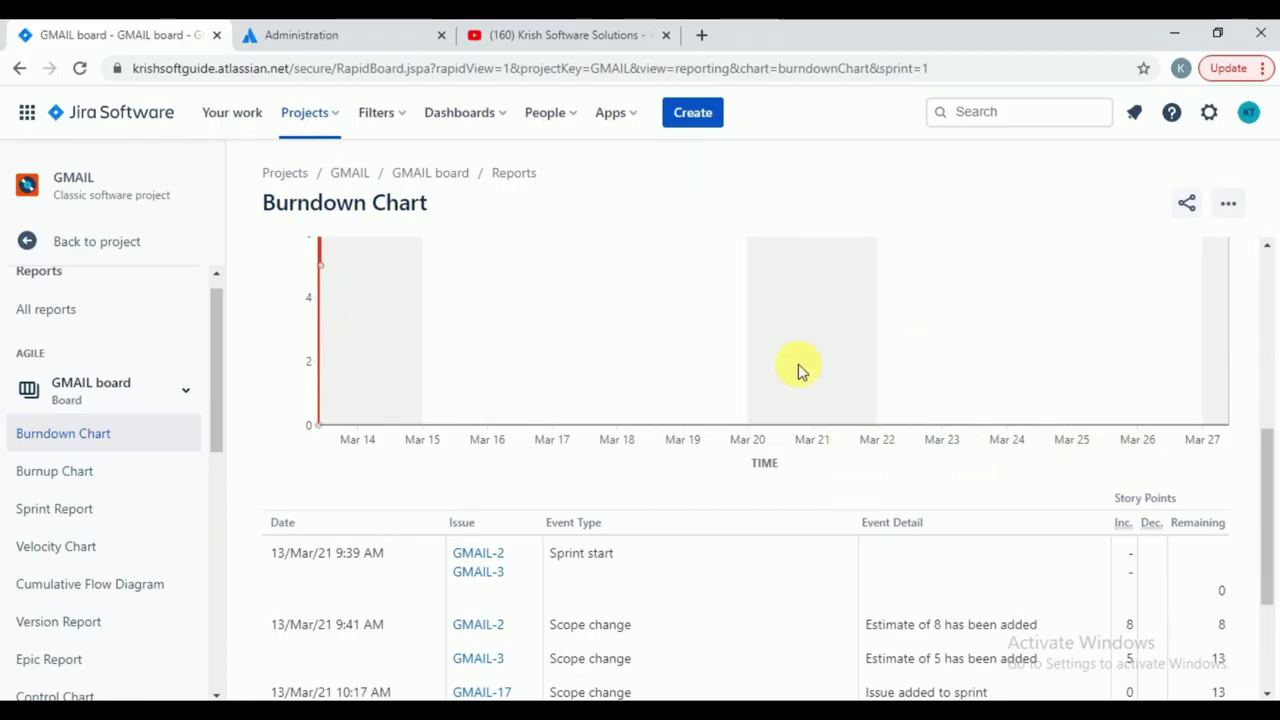
pyautogui.scroll(1, 570, 315)
pyautogui.scroll(5, 570, 315)
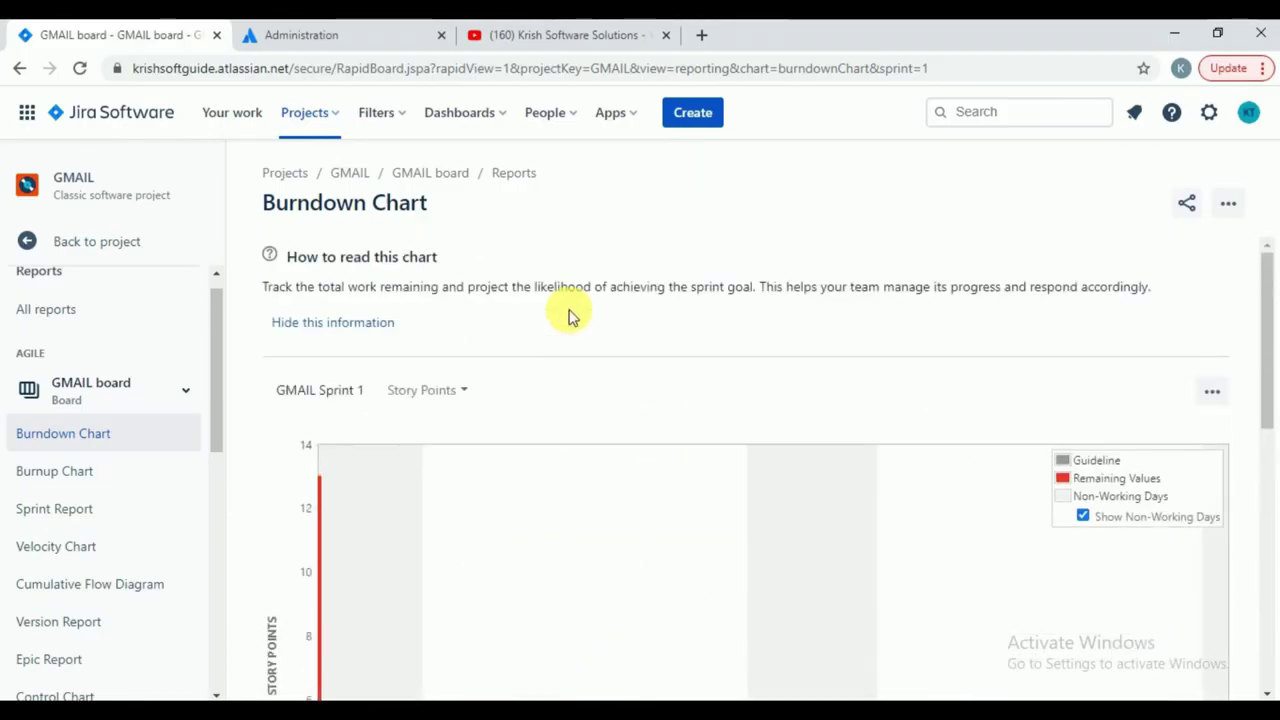
# - Create a new sprint in the GMAIL board's backlog and move the Verify Compose functionality story into it
pyautogui.click(95, 392)
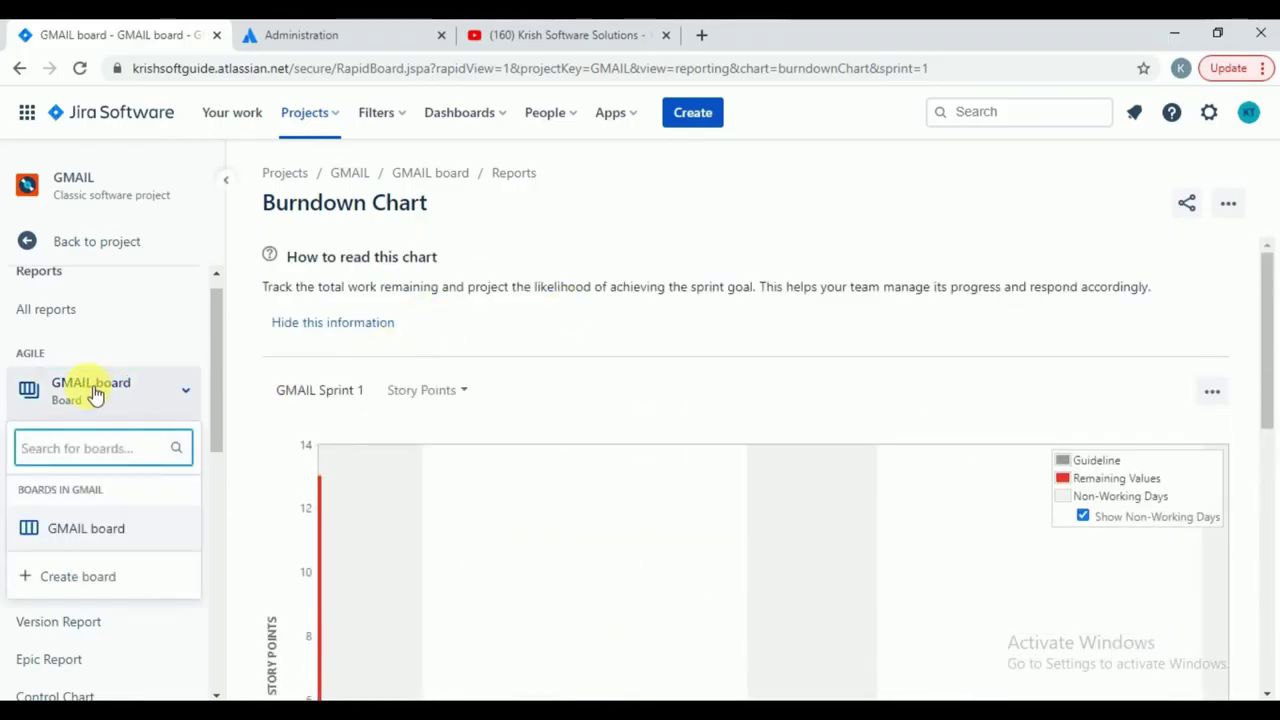
pyautogui.click(73, 528)
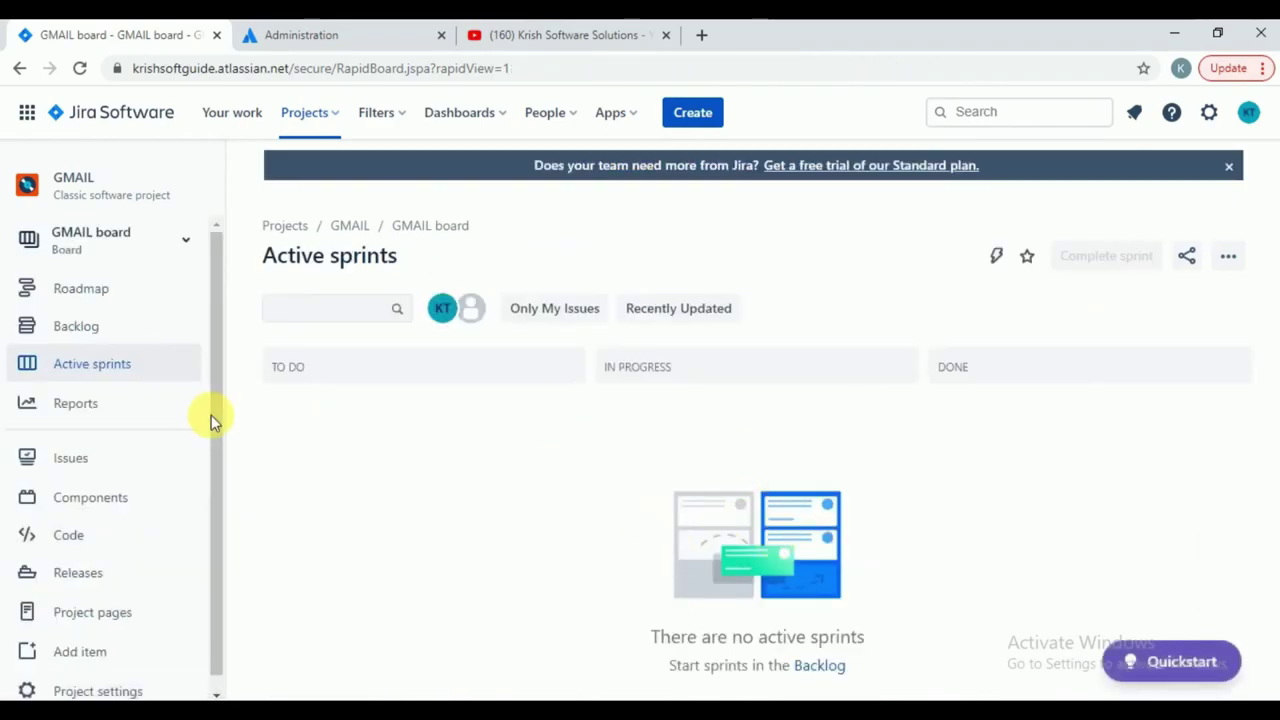
pyautogui.click(80, 327)
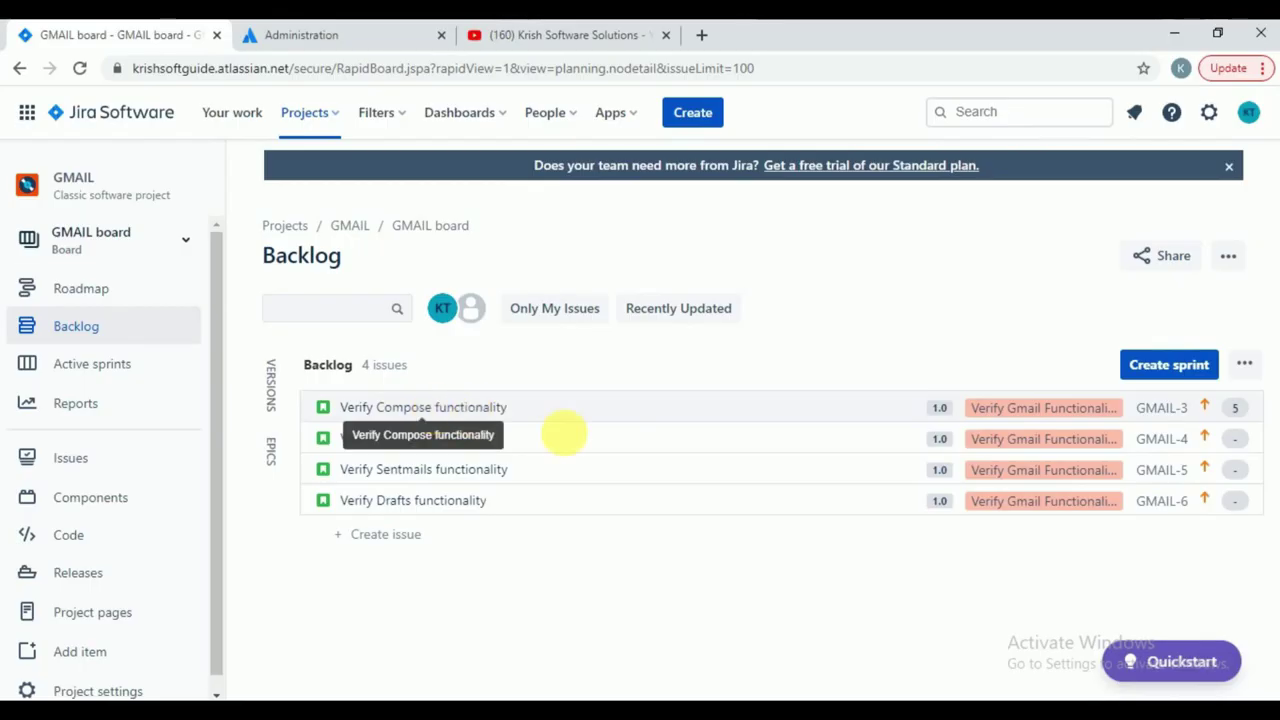
pyautogui.click(1170, 368)
pyautogui.scroll(-2, 420, 590)
pyautogui.scroll(2, 423, 590)
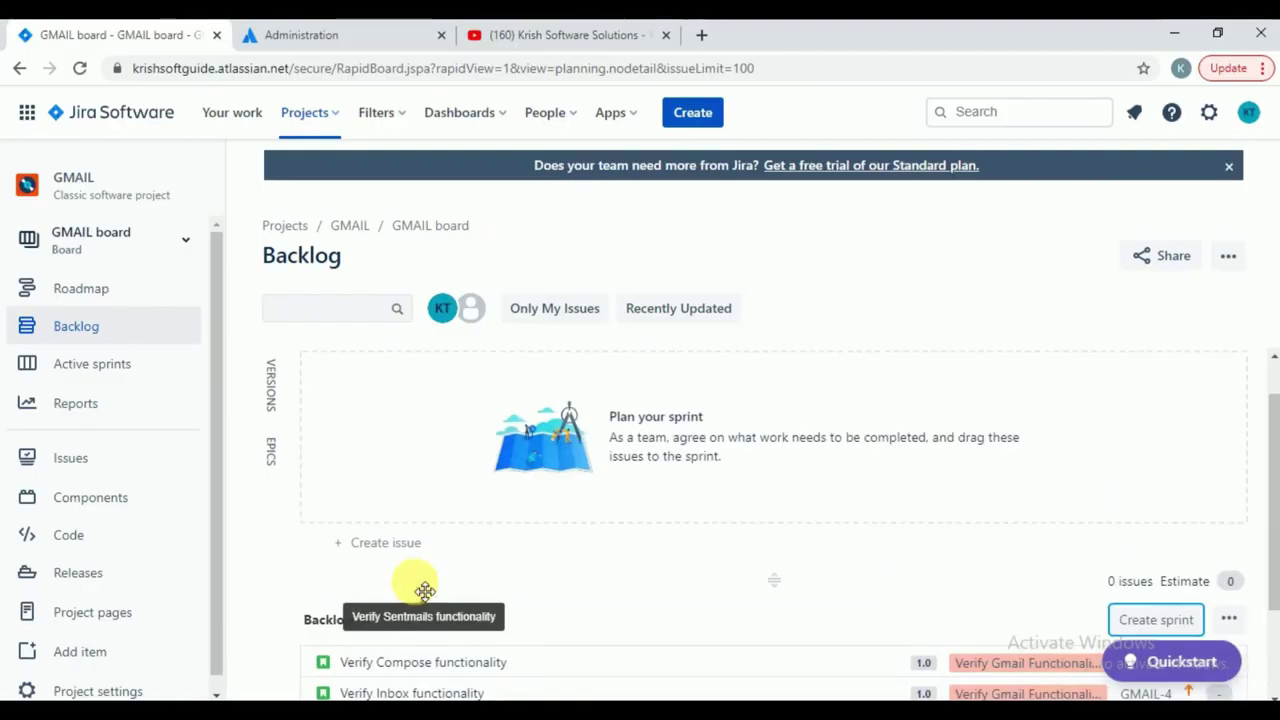
pyautogui.moveTo(435, 662); pyautogui.dragTo(394, 371)
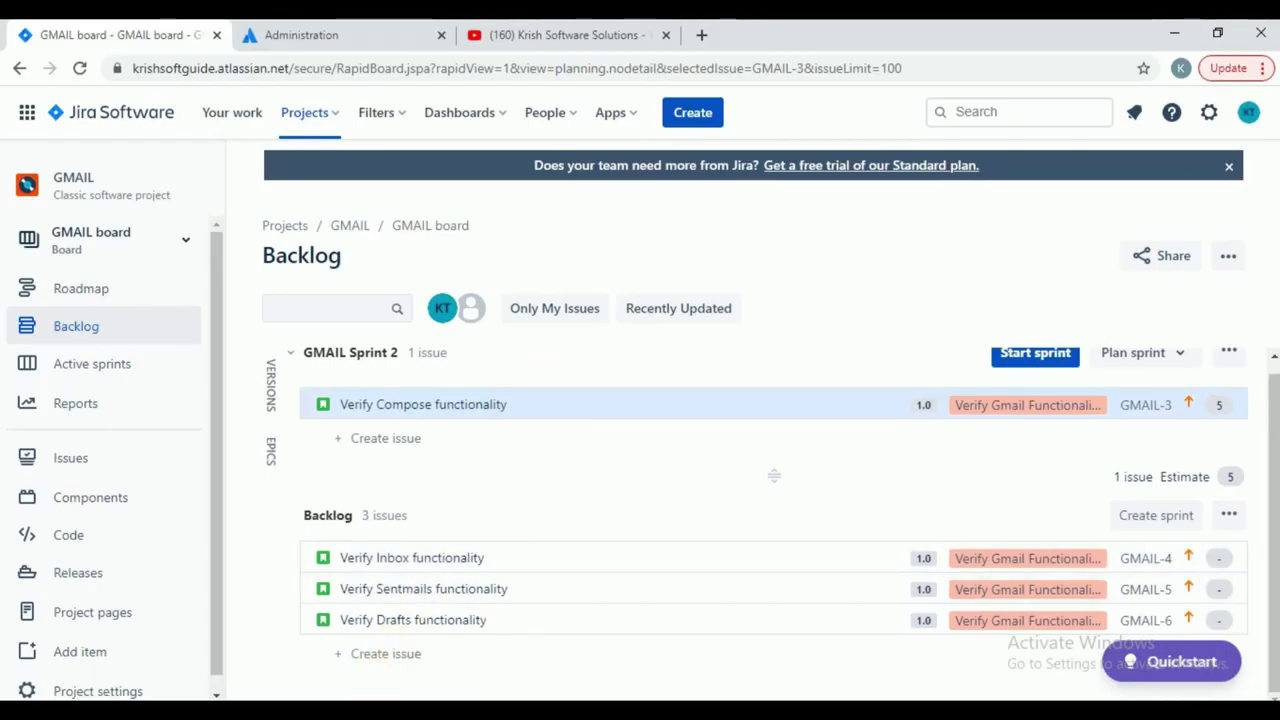
# - Open the JIRA Tasks notes in Notepad and check the Sprint 1 Ready to Release and Done columns in the Agile Excel workbook
pyautogui.moveTo(342, 716)
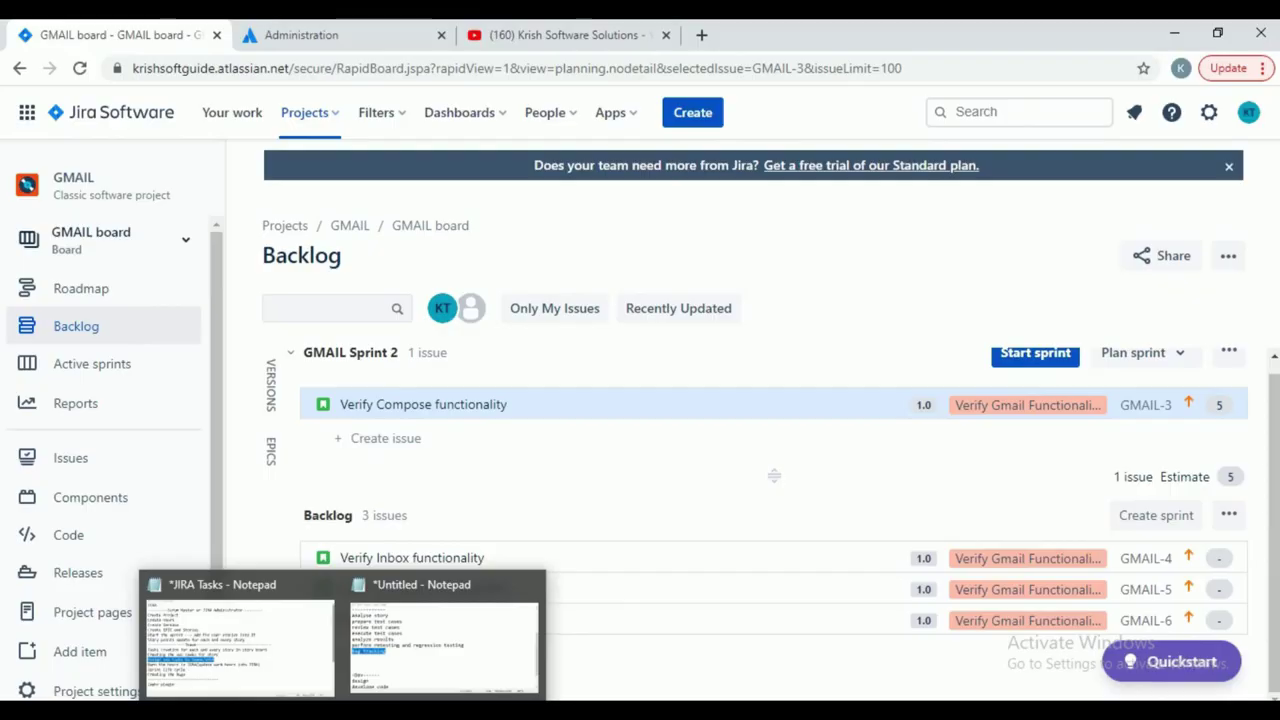
pyautogui.click(263, 680)
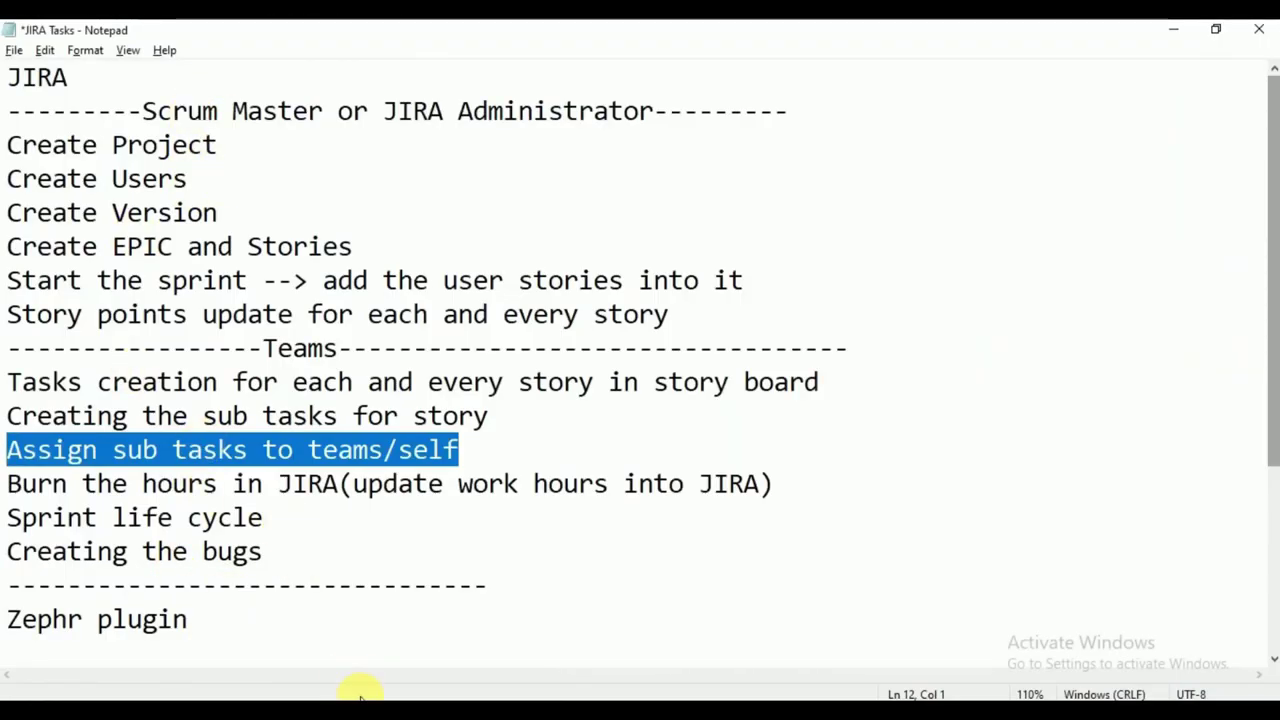
pyautogui.click(397, 700)
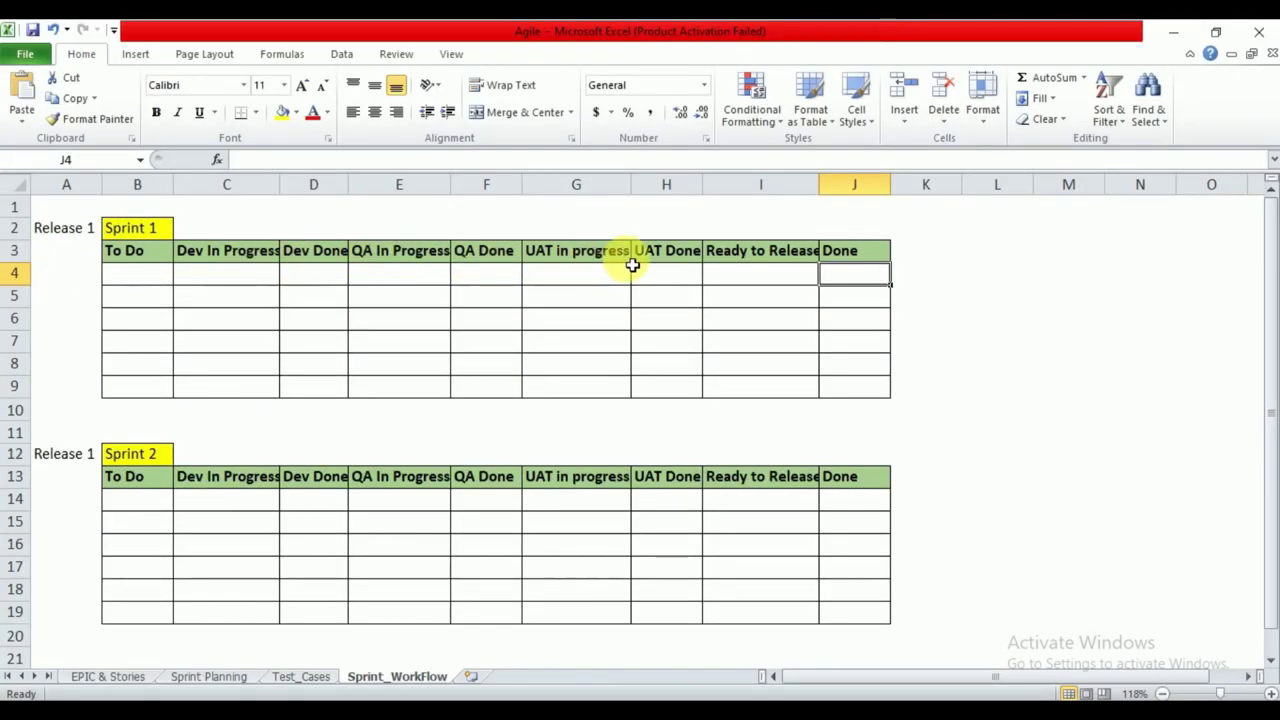
pyautogui.click(790, 253)
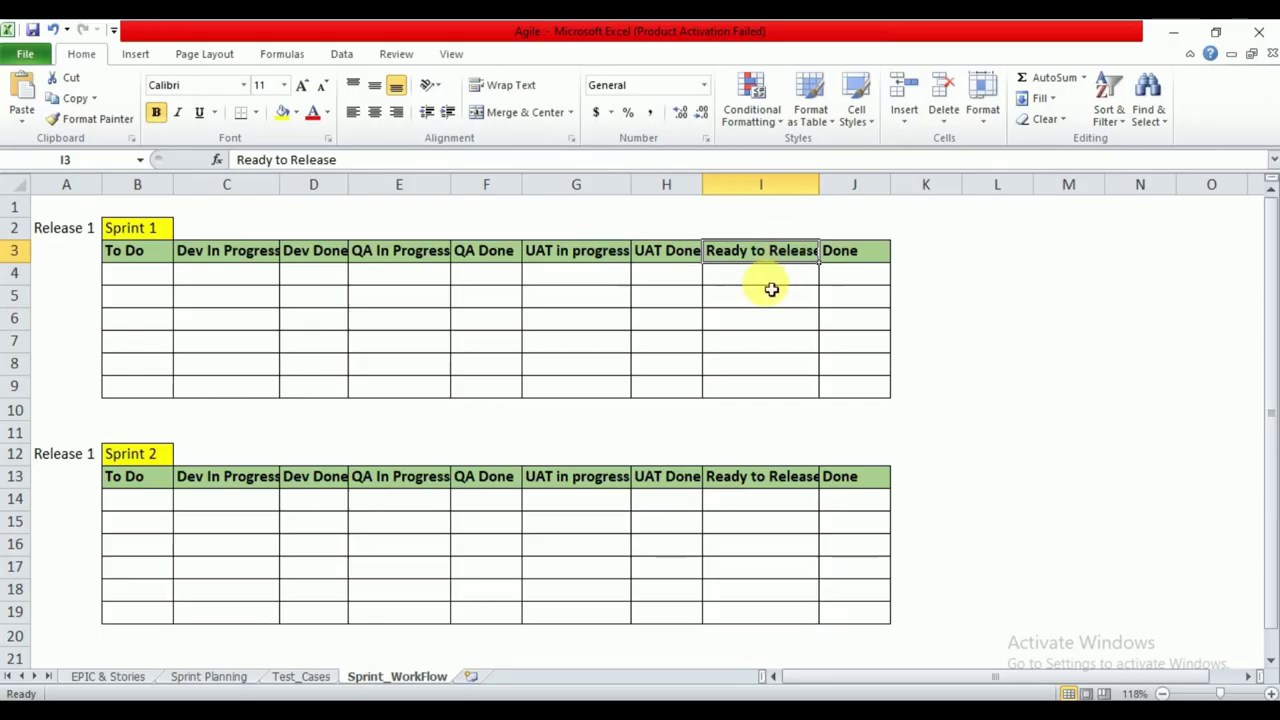
pyautogui.click(877, 276)
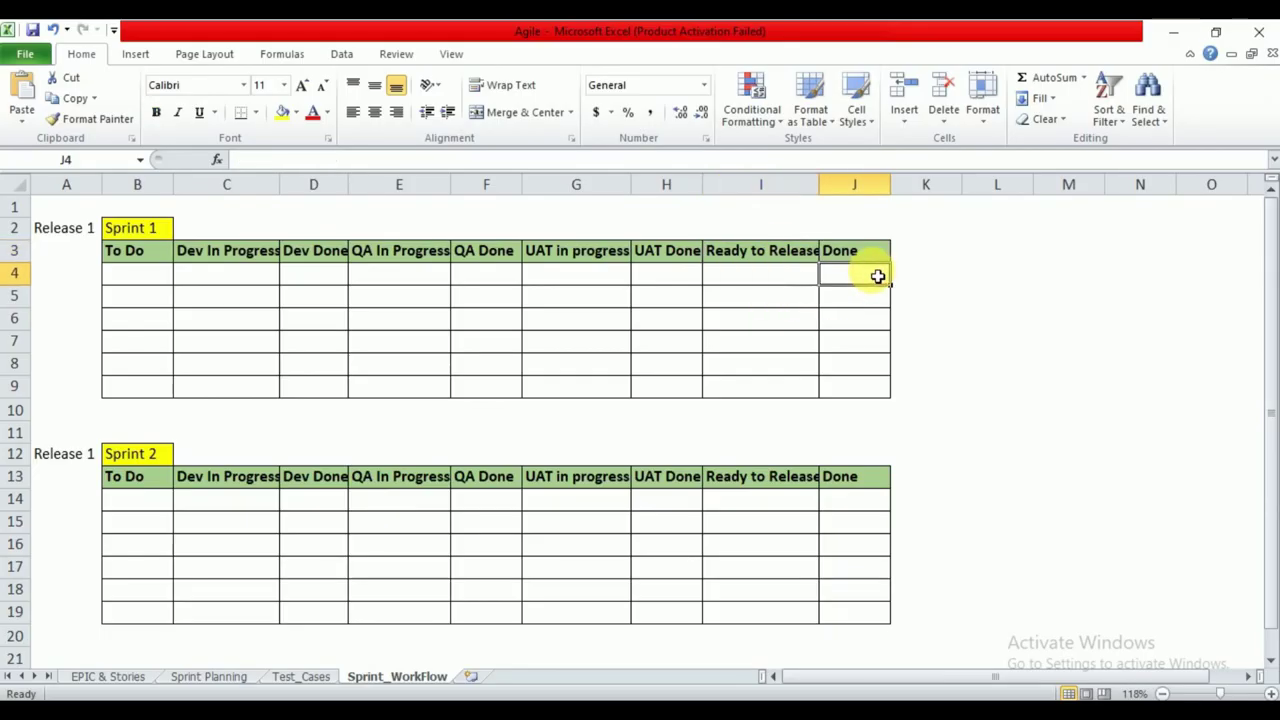
pyautogui.click(1173, 32)
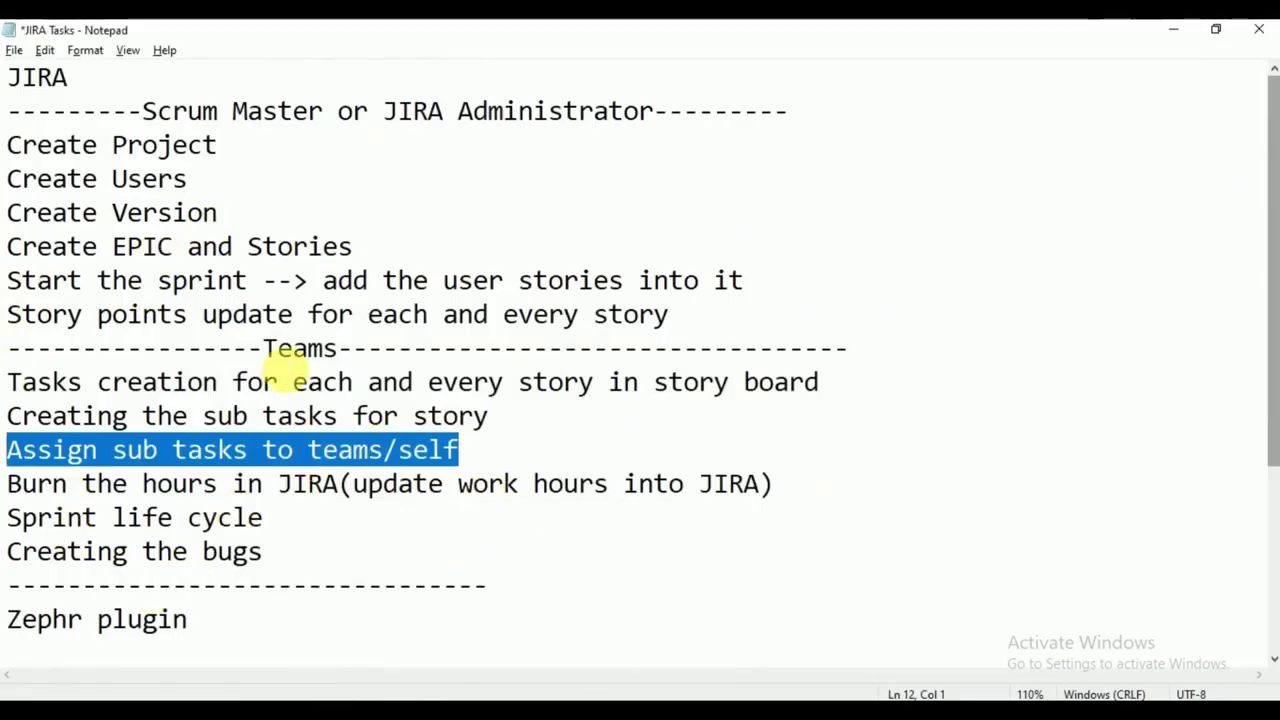
# - Review the JIRA Tasks notes, covering the Scrum Master and Teams tasks and the Zephr plugin section
pyautogui.scroll(-3, 241, 364)
pyautogui.scroll(3, 241, 364)
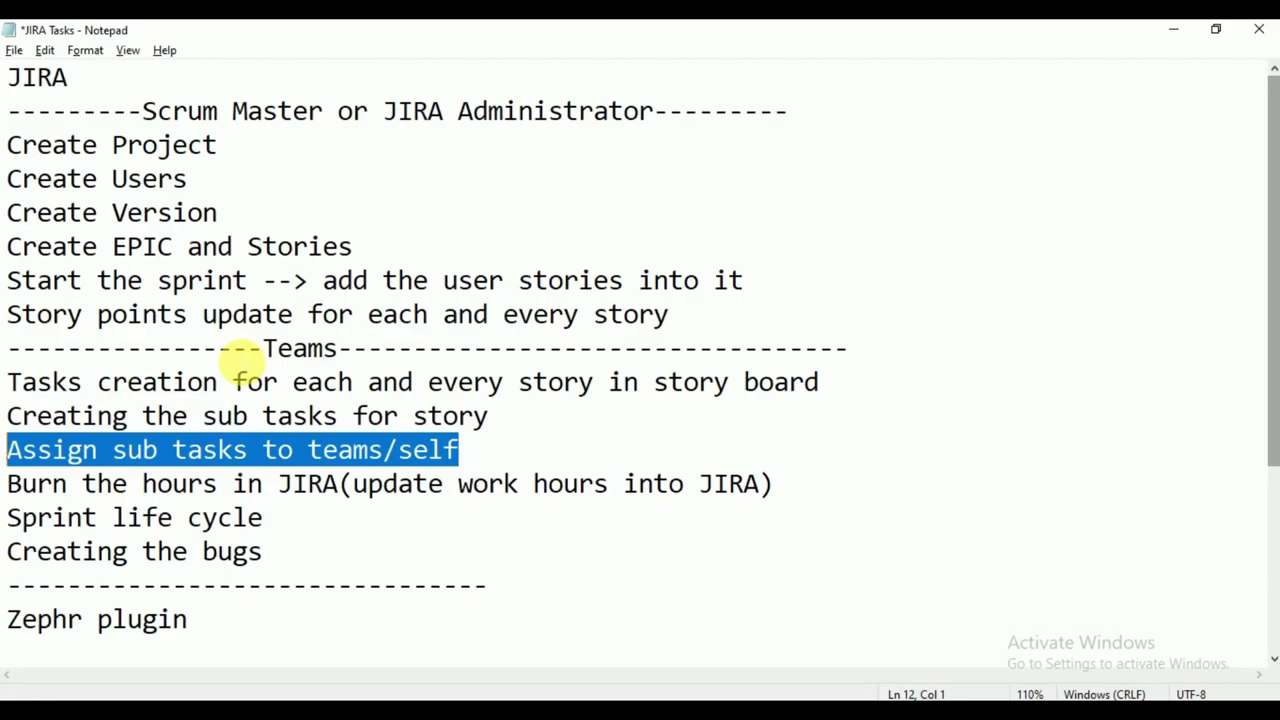
pyautogui.scroll(-3, 240, 370)
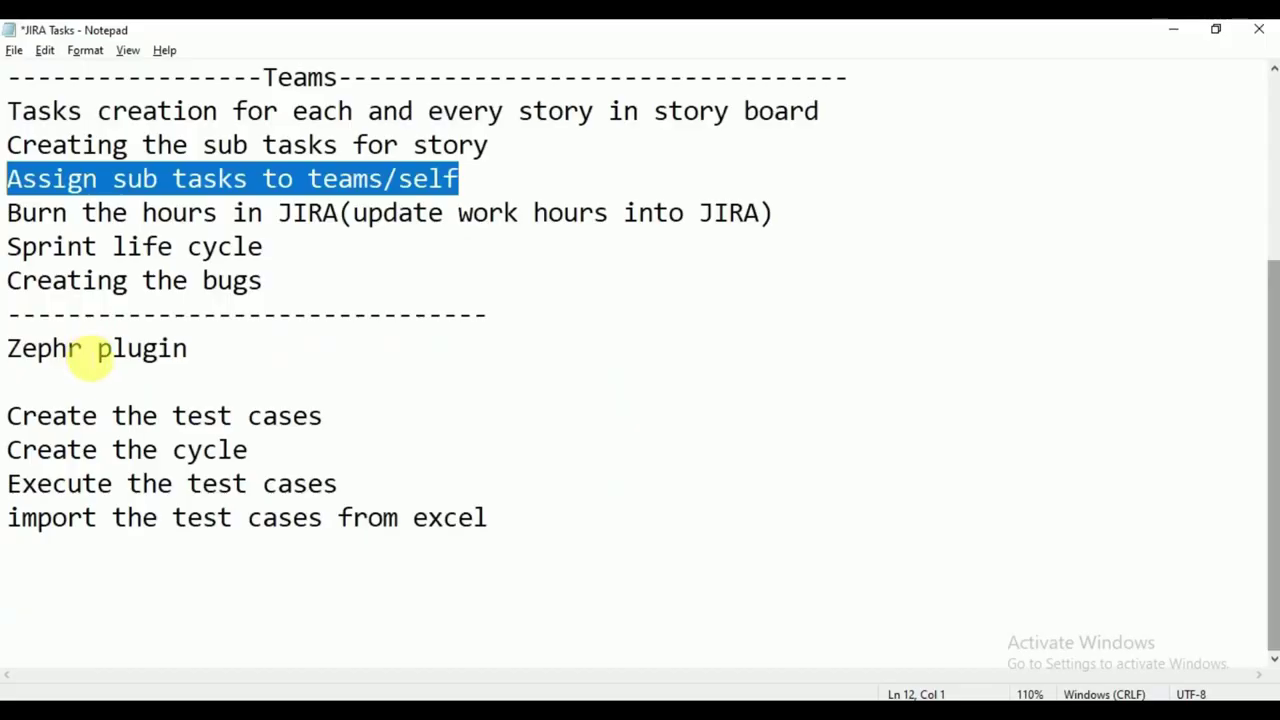
pyautogui.moveTo(88, 354); pyautogui.dragTo(12, 356)
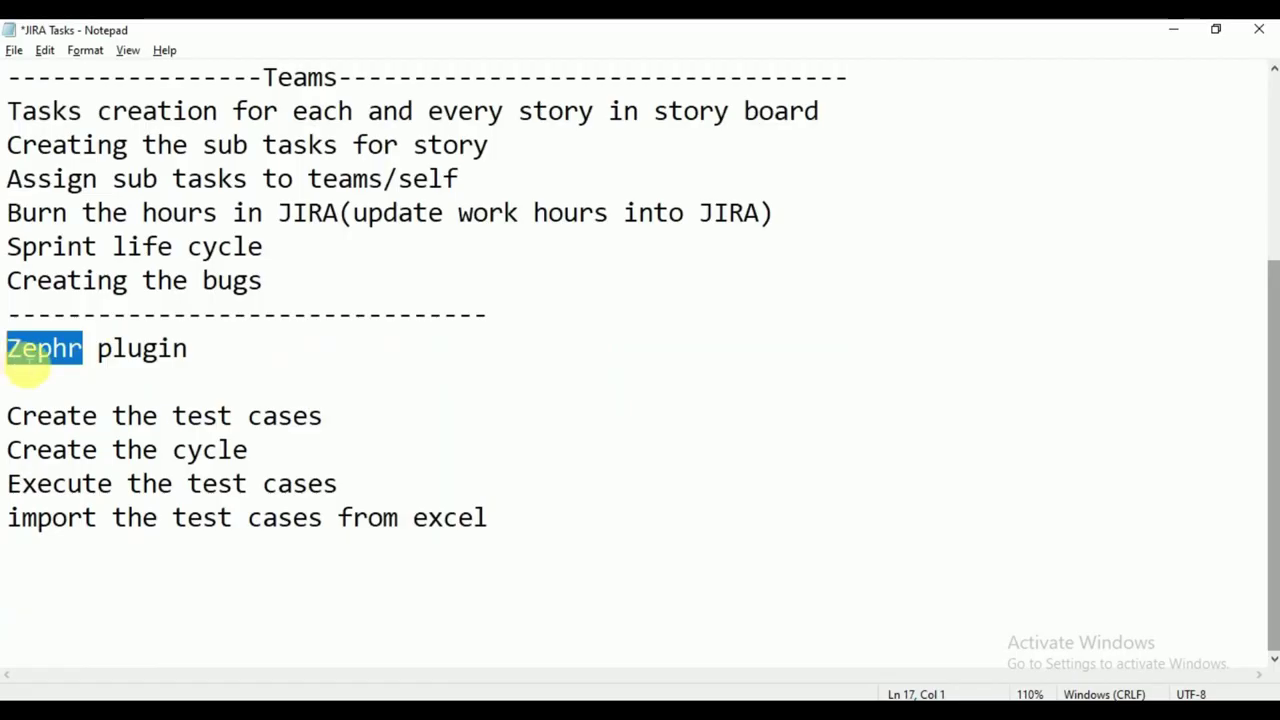
pyautogui.scroll(3, 226, 361)
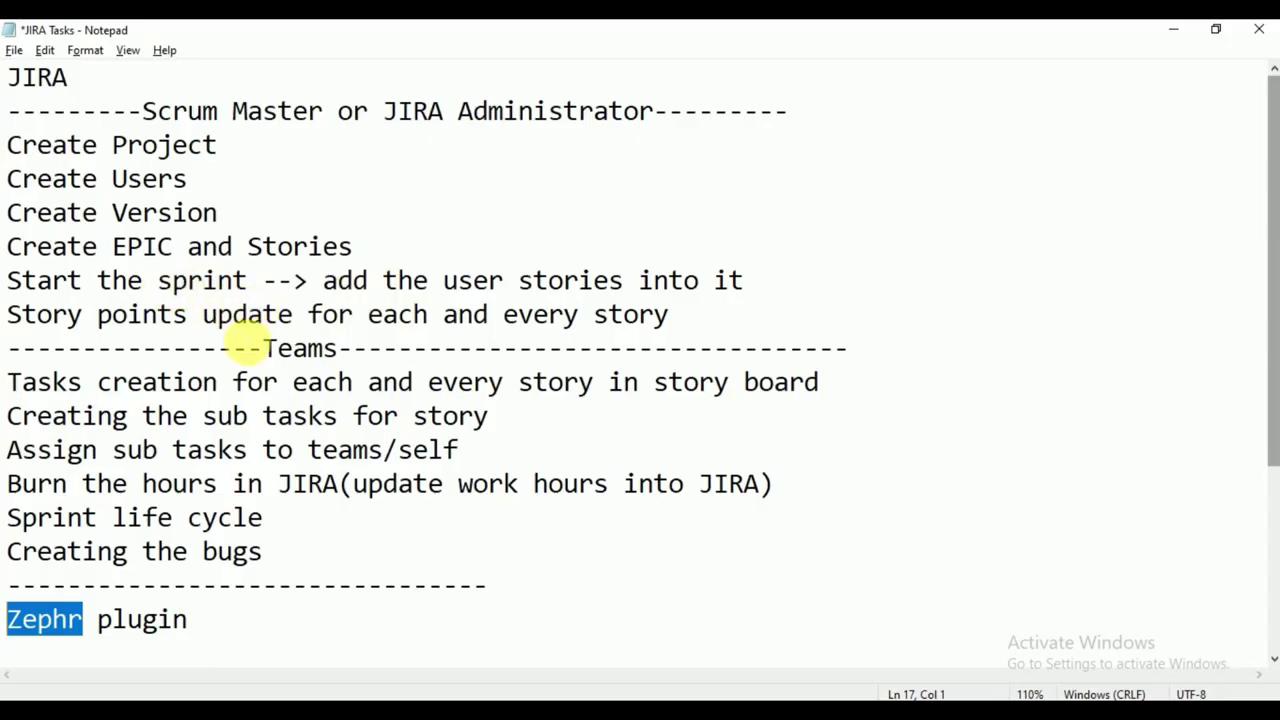
pyautogui.scroll(-2, 400, 290)
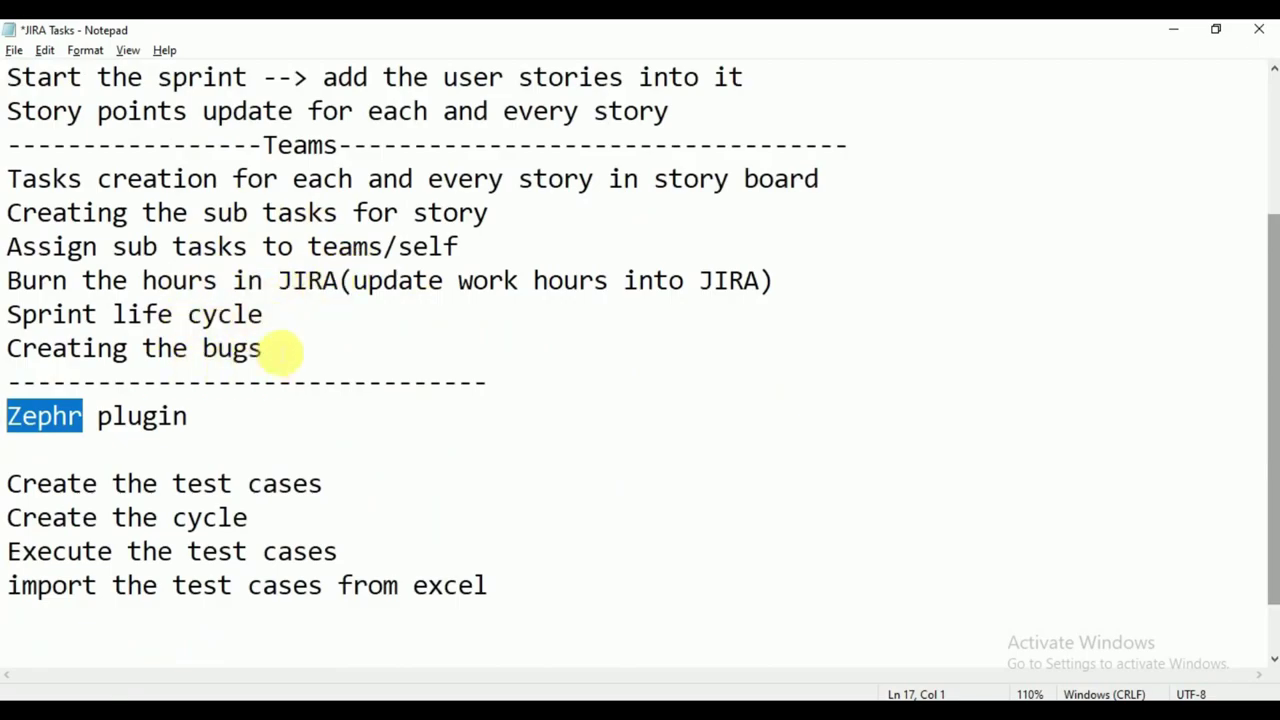
pyautogui.scroll(2, 290, 357)
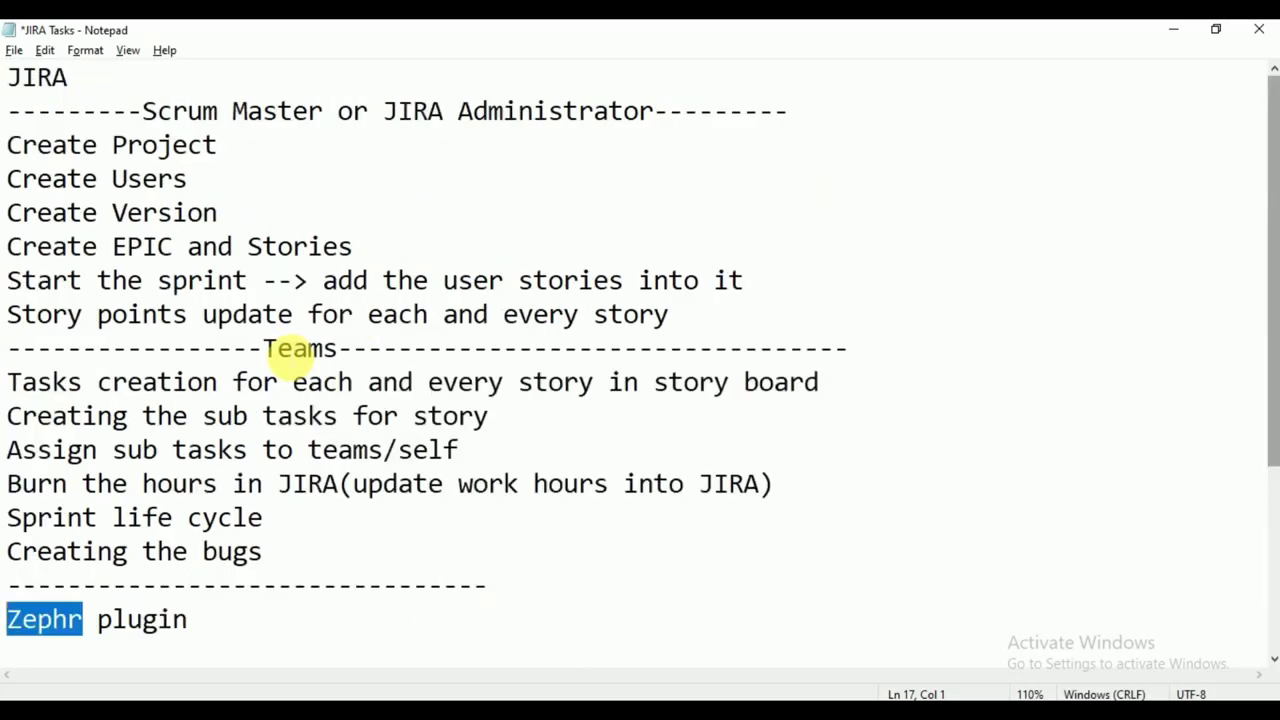
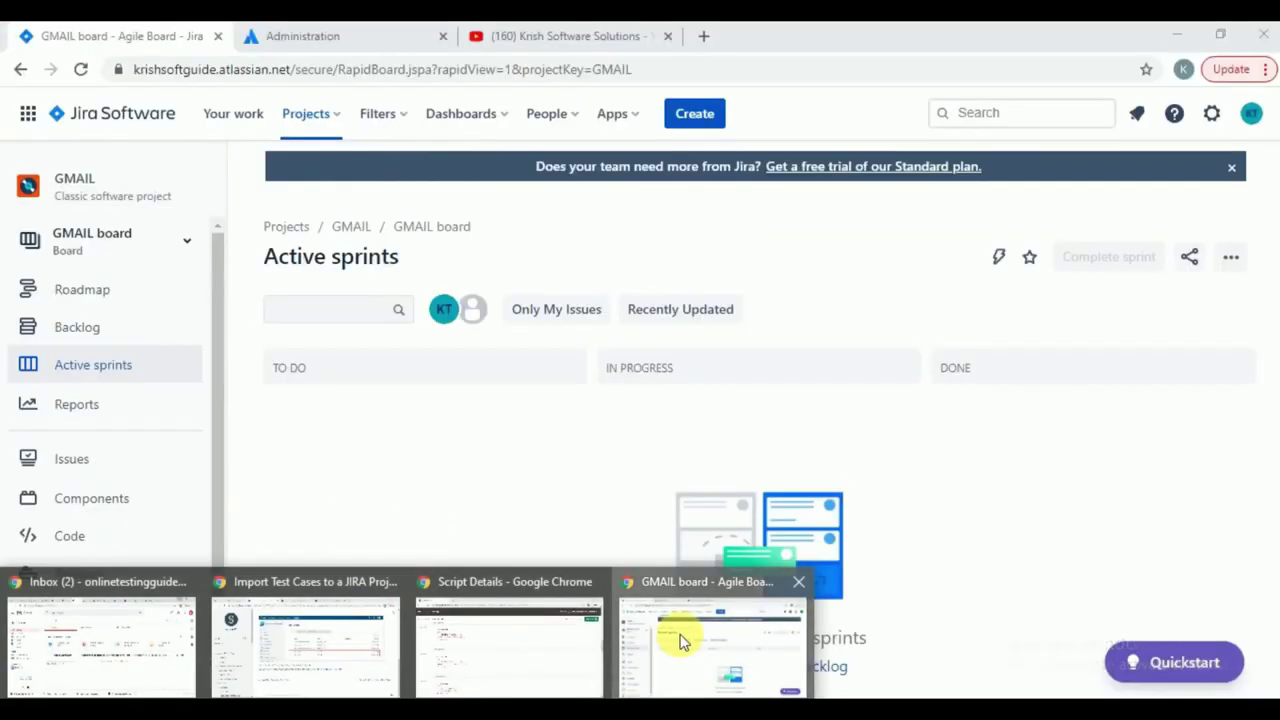
# - Switch to Jira in Chrome and search the Marketplace for new apps matching "zephr"
pyautogui.click(676, 630)
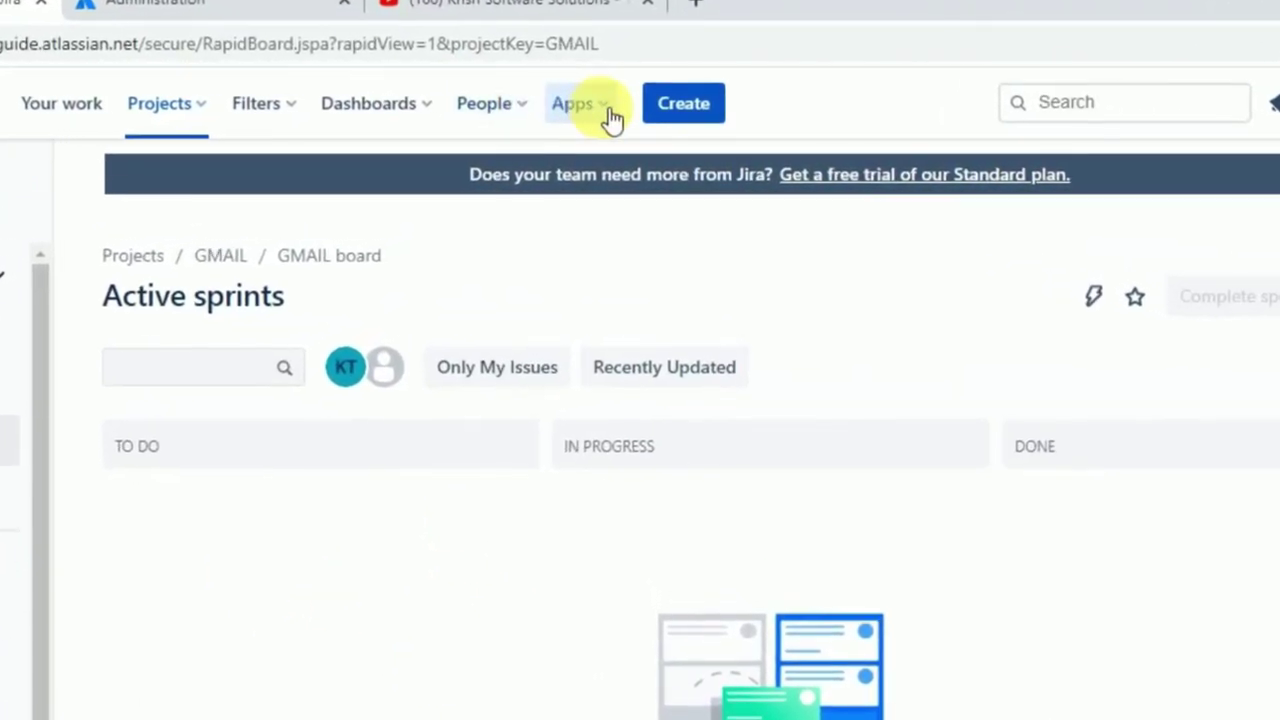
pyautogui.click(598, 106)
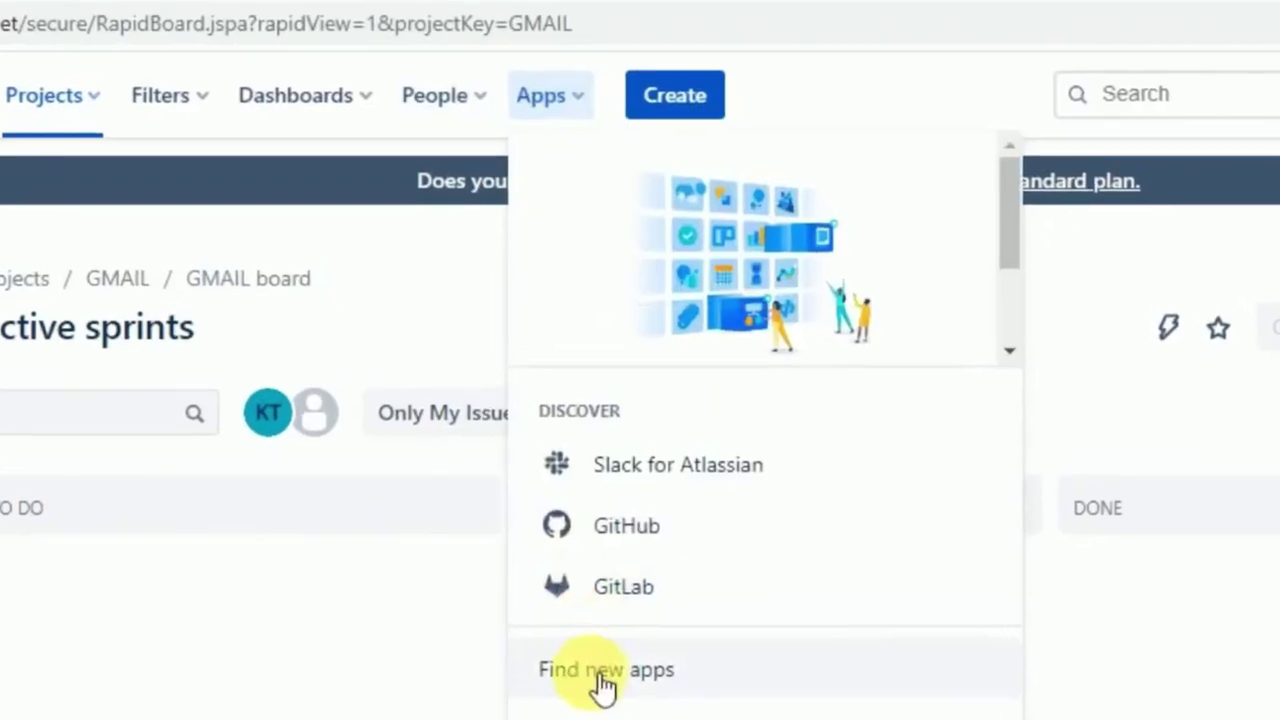
pyautogui.click(617, 620)
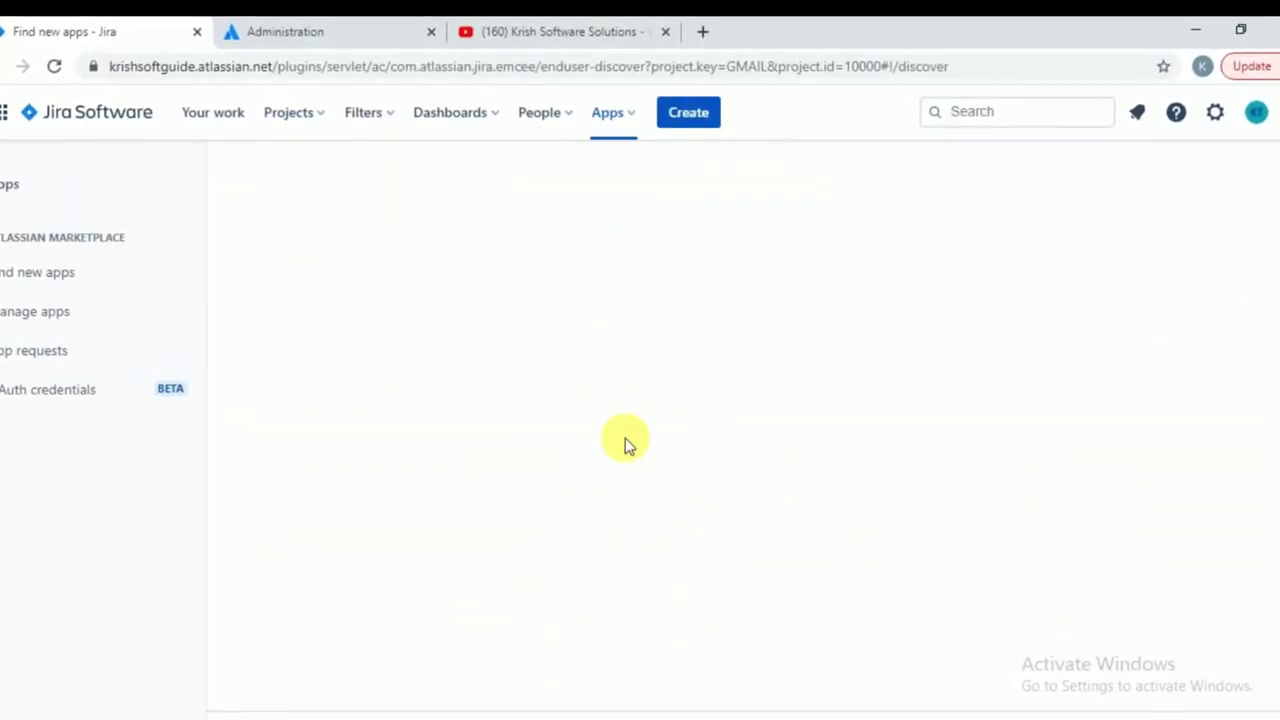
pyautogui.click(425, 331)
pyautogui.write('zephr')
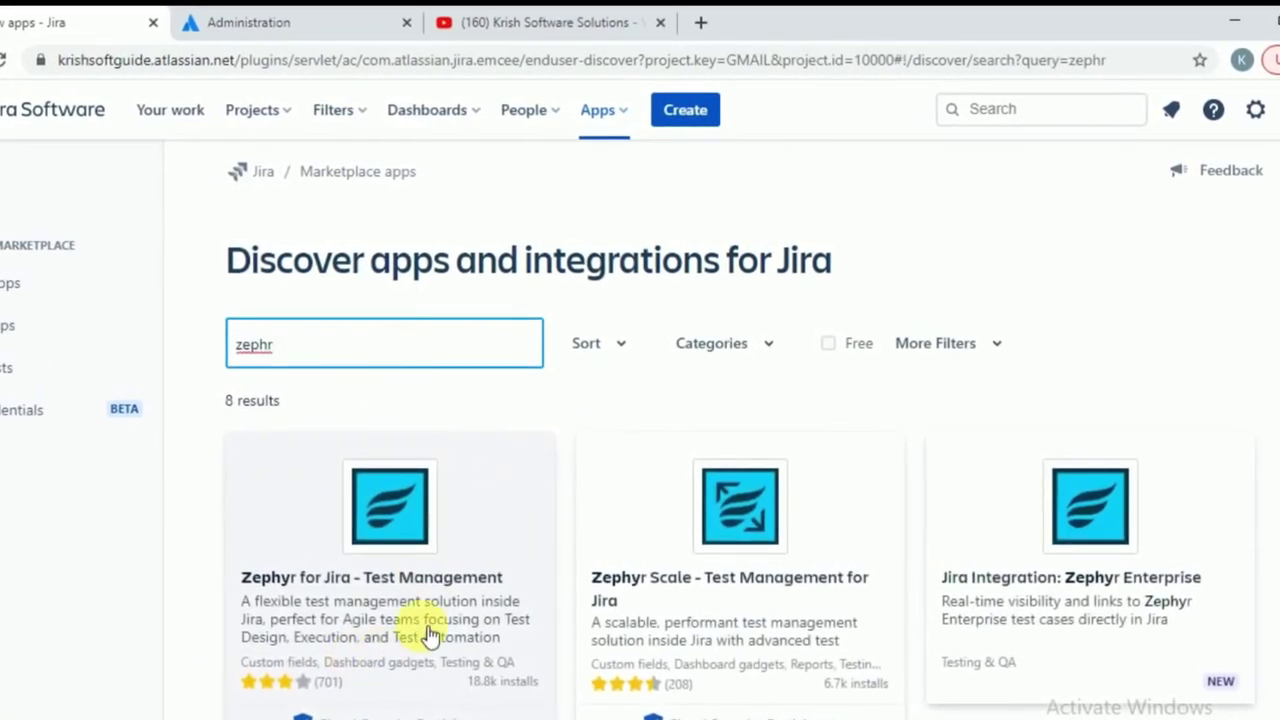
pyautogui.scroll(-1, 450, 608)
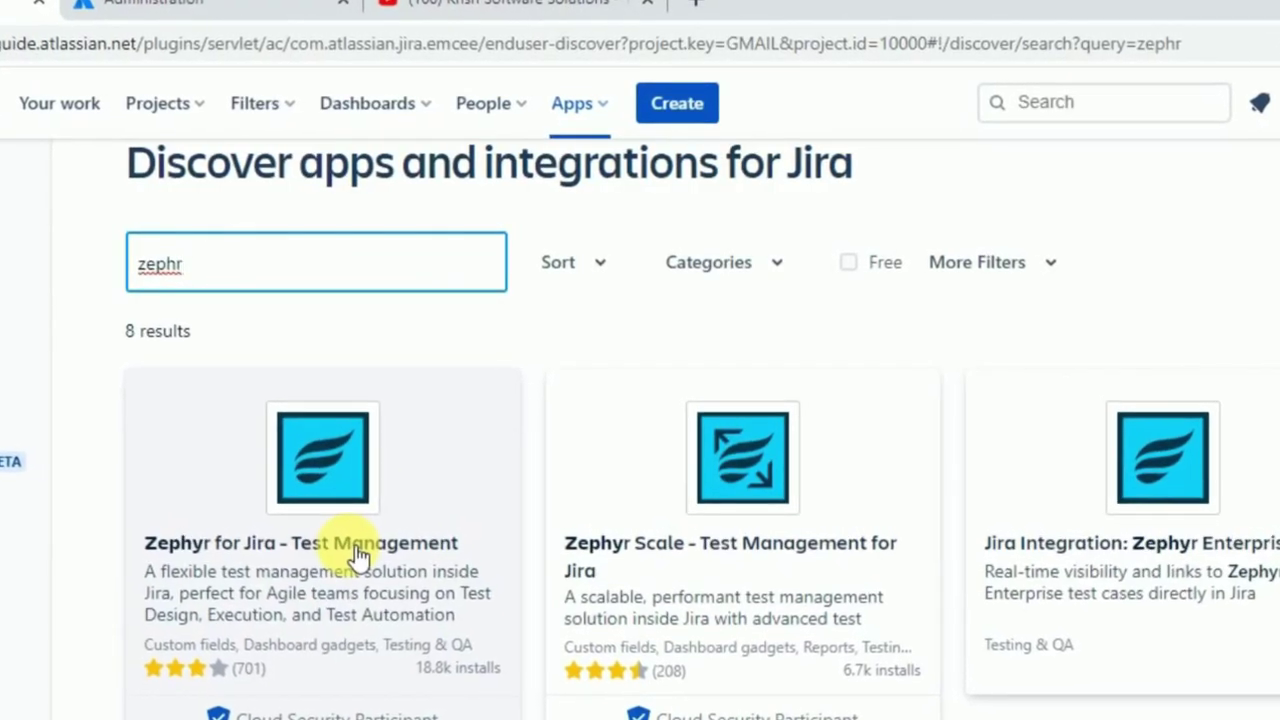
# - Open the Zephyr for Jira - Test Management app and look through its overview page
pyautogui.click(346, 562)
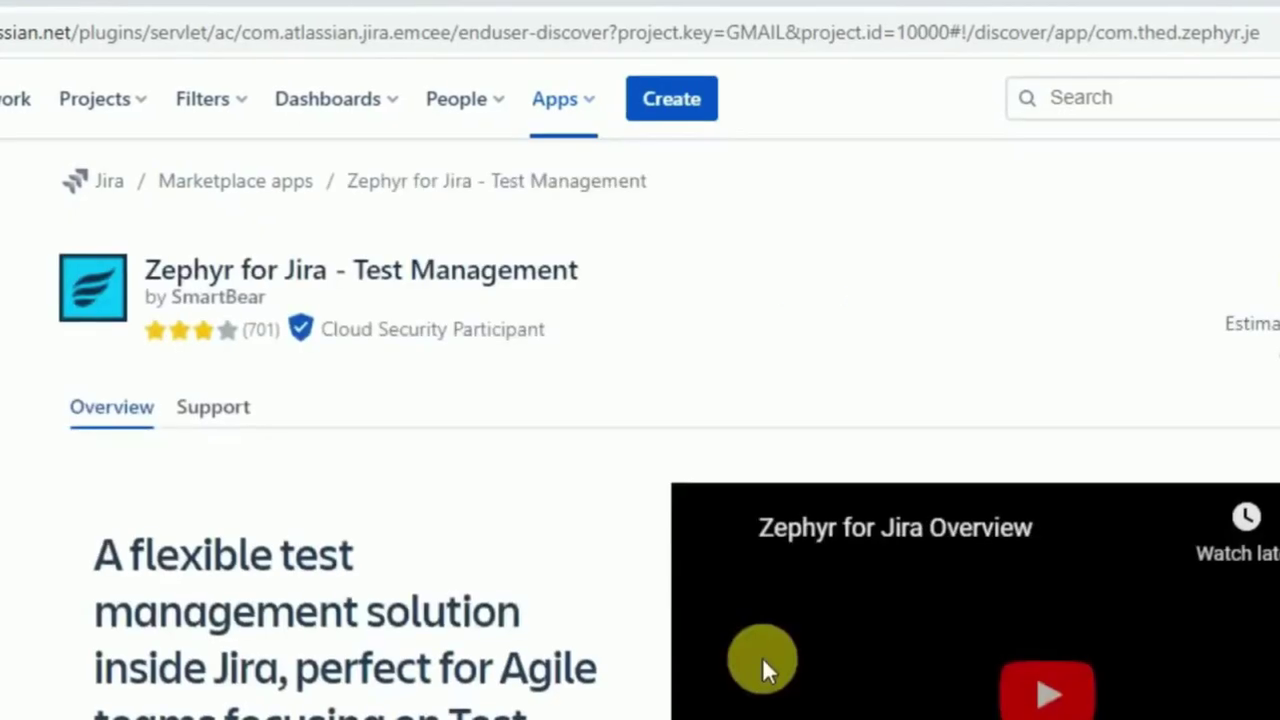
pyautogui.scroll(-15, 700, 690)
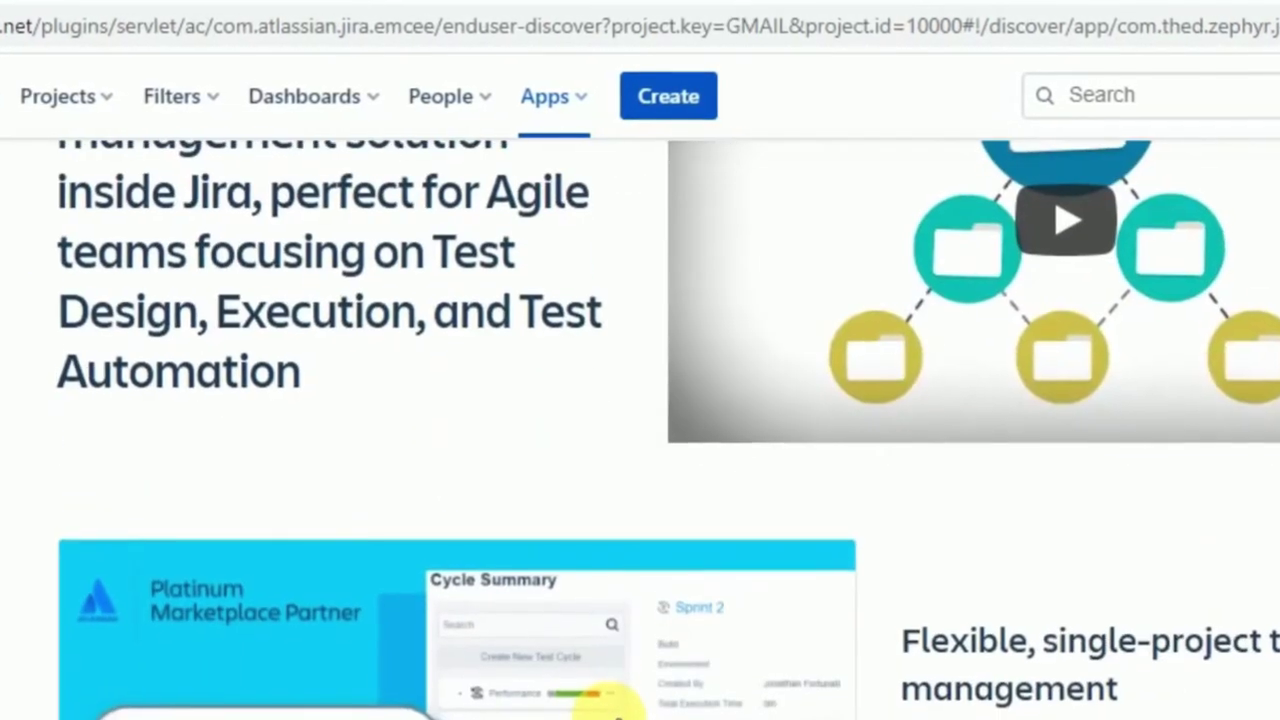
pyautogui.scroll(-5, 605, 710)
pyautogui.scroll(20, 900, 500)
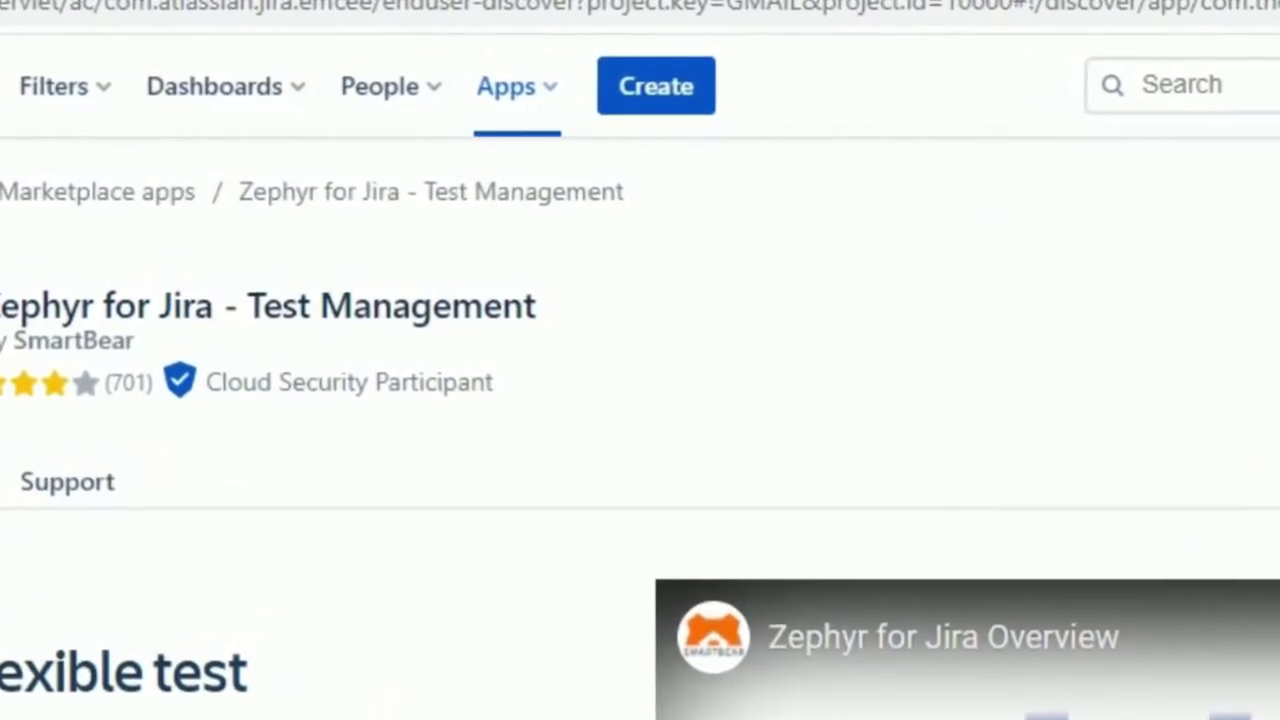
# - Start the free trial of Zephyr for Jira - Test Management to add it to Jira, and dismiss the notification
pyautogui.click(973, 669)
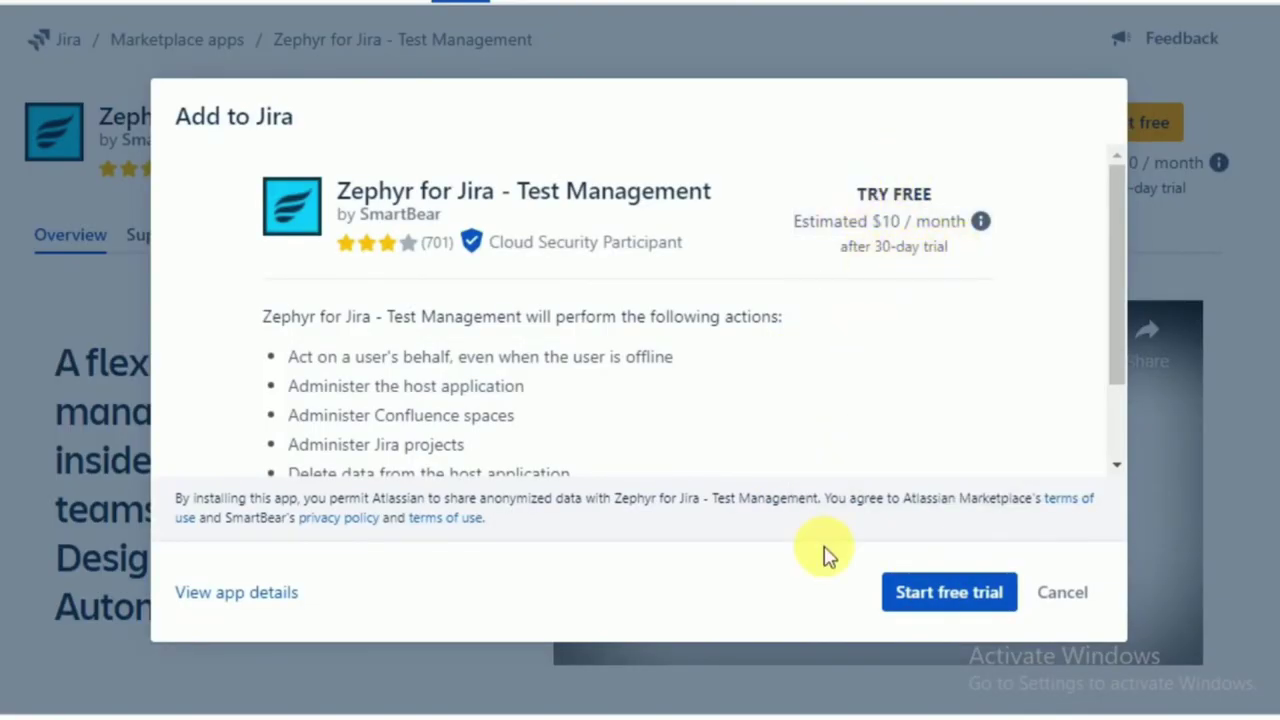
pyautogui.click(958, 598)
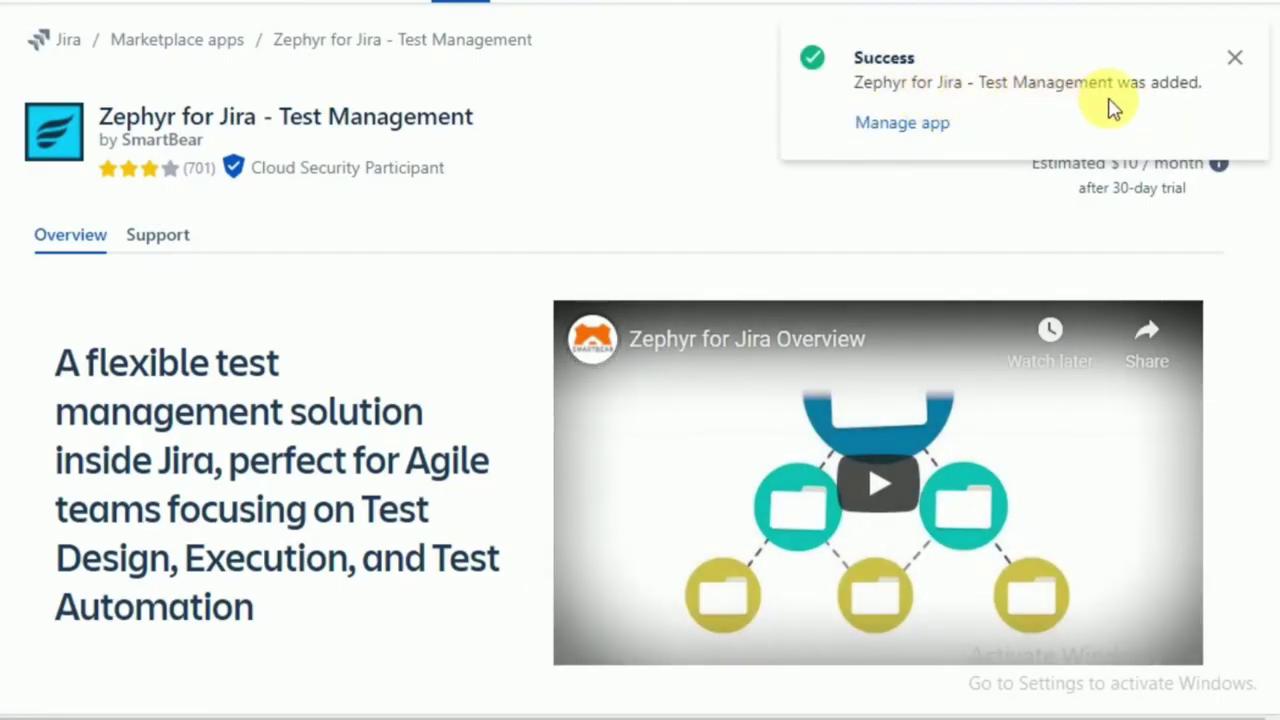
pyautogui.click(1240, 60)
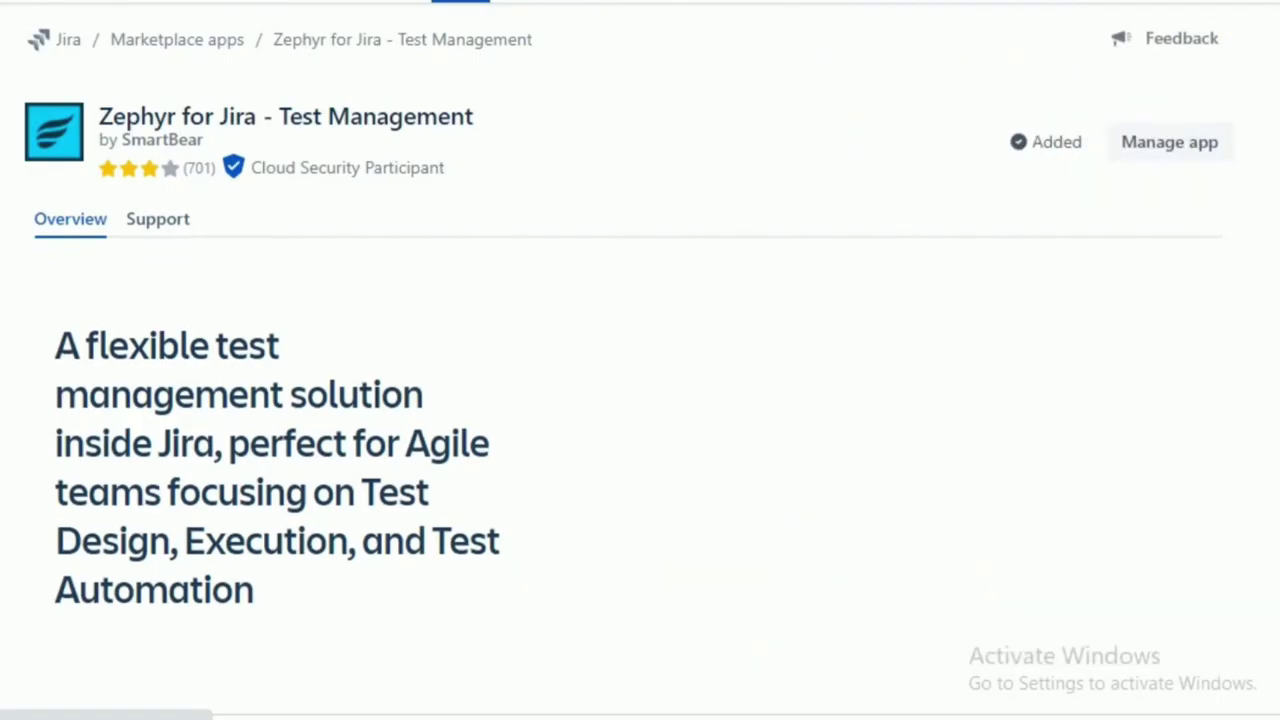
# - Return to the GMAIL board's active sprints and look for the Zephyr entry in the project navigation
pyautogui.click(59, 2)
pyautogui.click(63, 69)
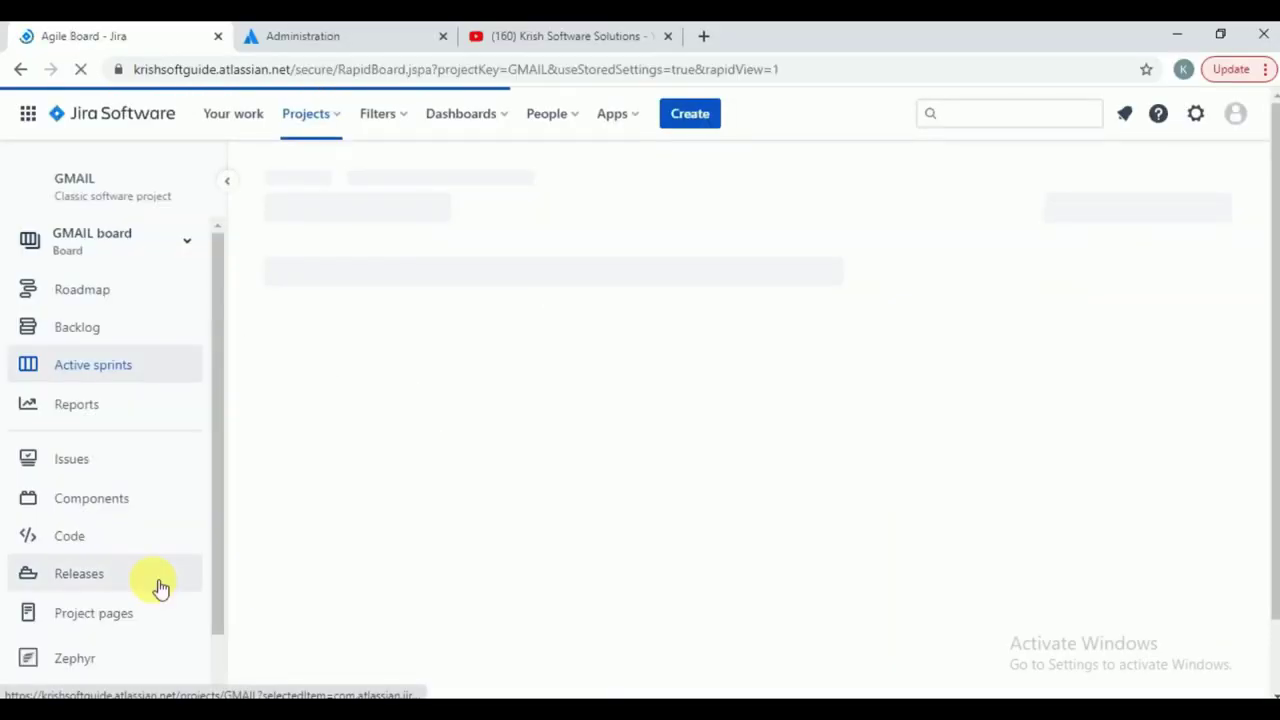
pyautogui.scroll(-1, 120, 625)
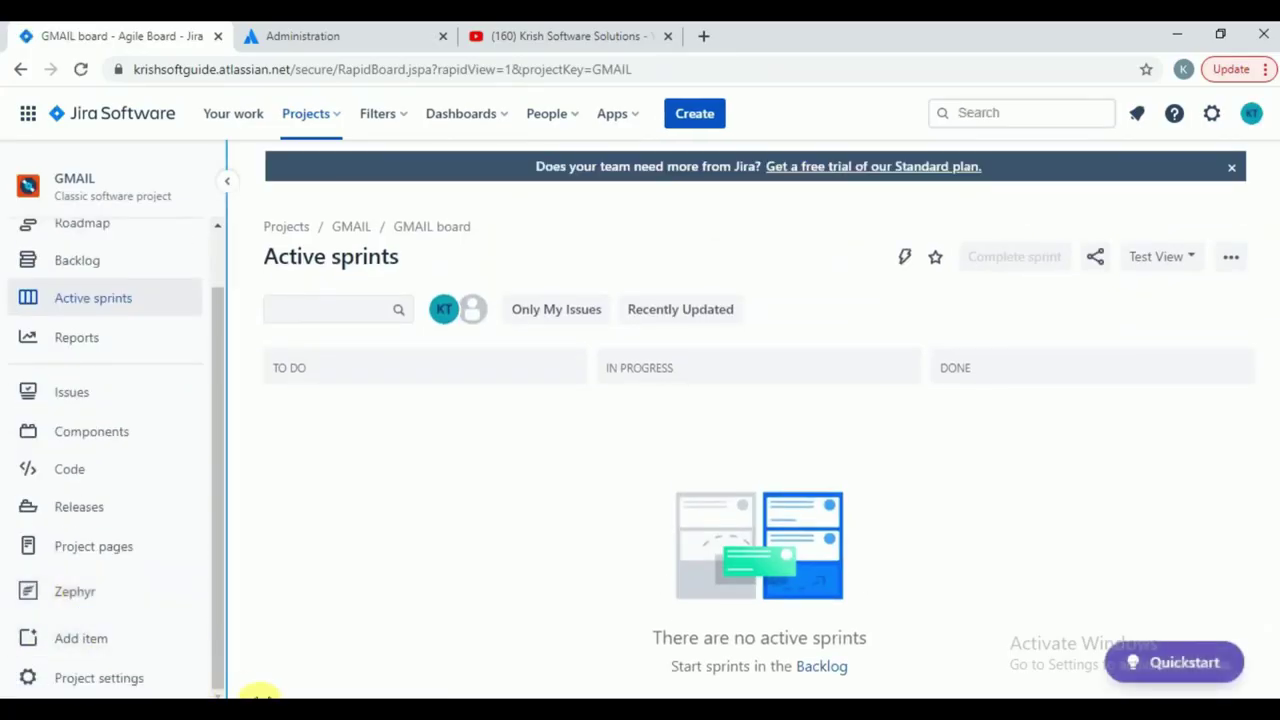
# - Switch to the JIRA Tasks notes in Notepad and review the Zephr plugin tasks for test cases and cycles
pyautogui.click(247, 645)
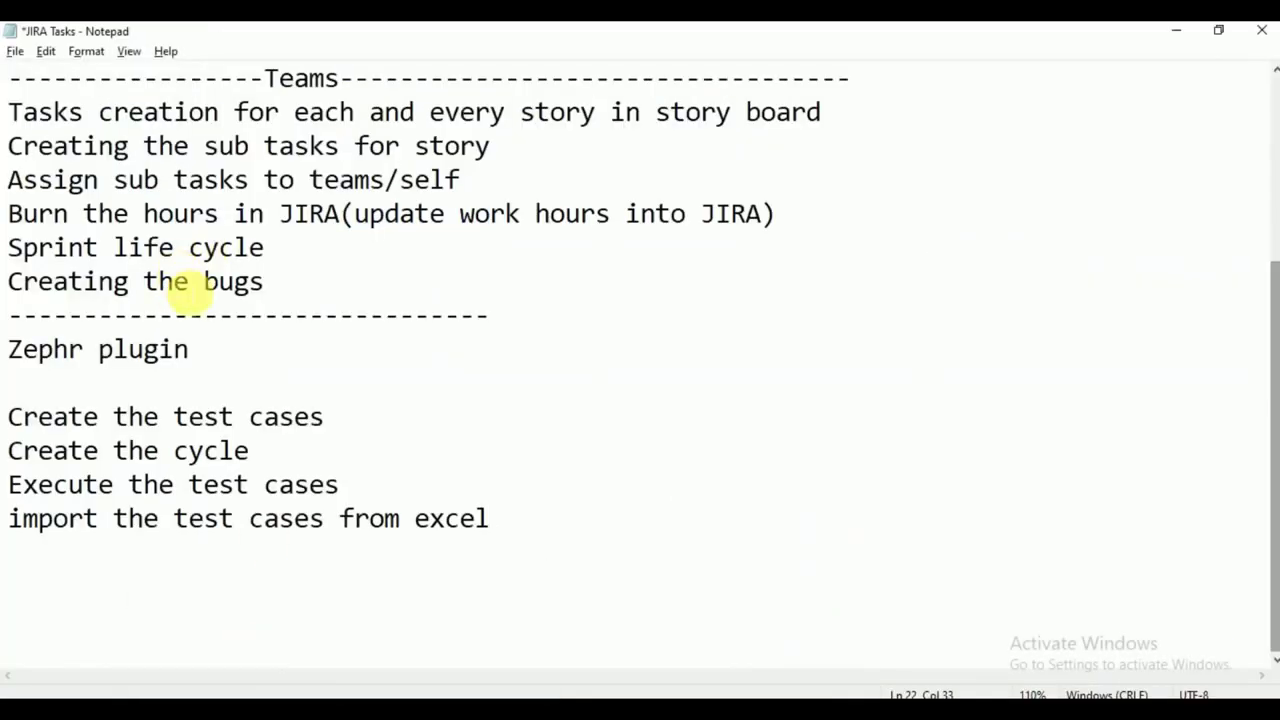
pyautogui.moveTo(192, 350); pyautogui.dragTo(8, 350)
pyautogui.moveTo(277, 452); pyautogui.dragTo(12, 458)
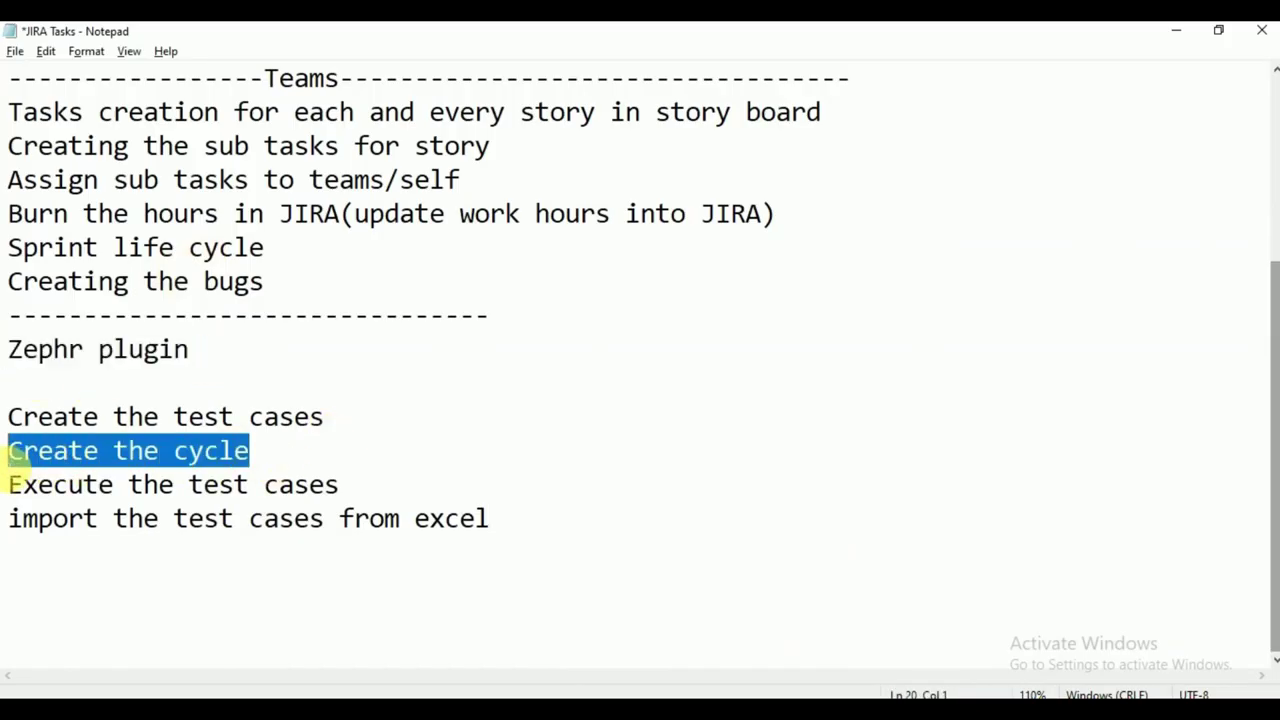
pyautogui.click(12, 482)
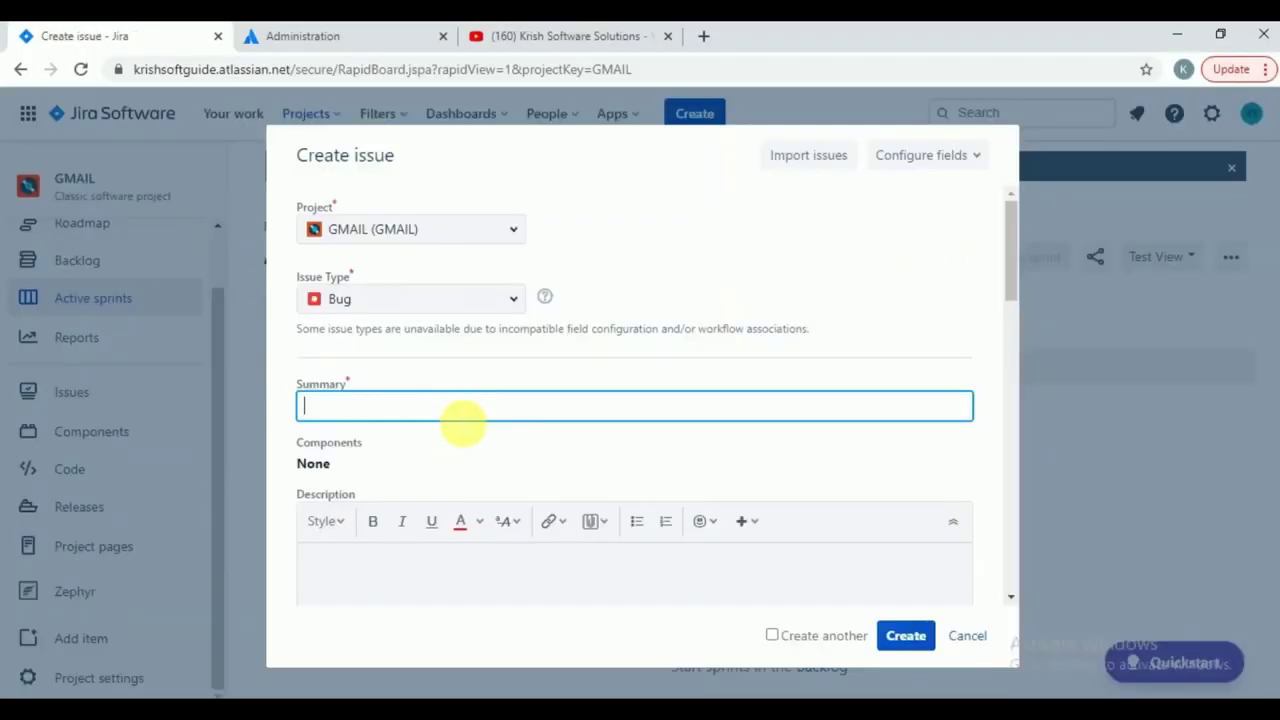
# - Examine the issue types offered for a new GMAIL issue in Jira, including Test, and discard the form
pyautogui.click(410, 298)
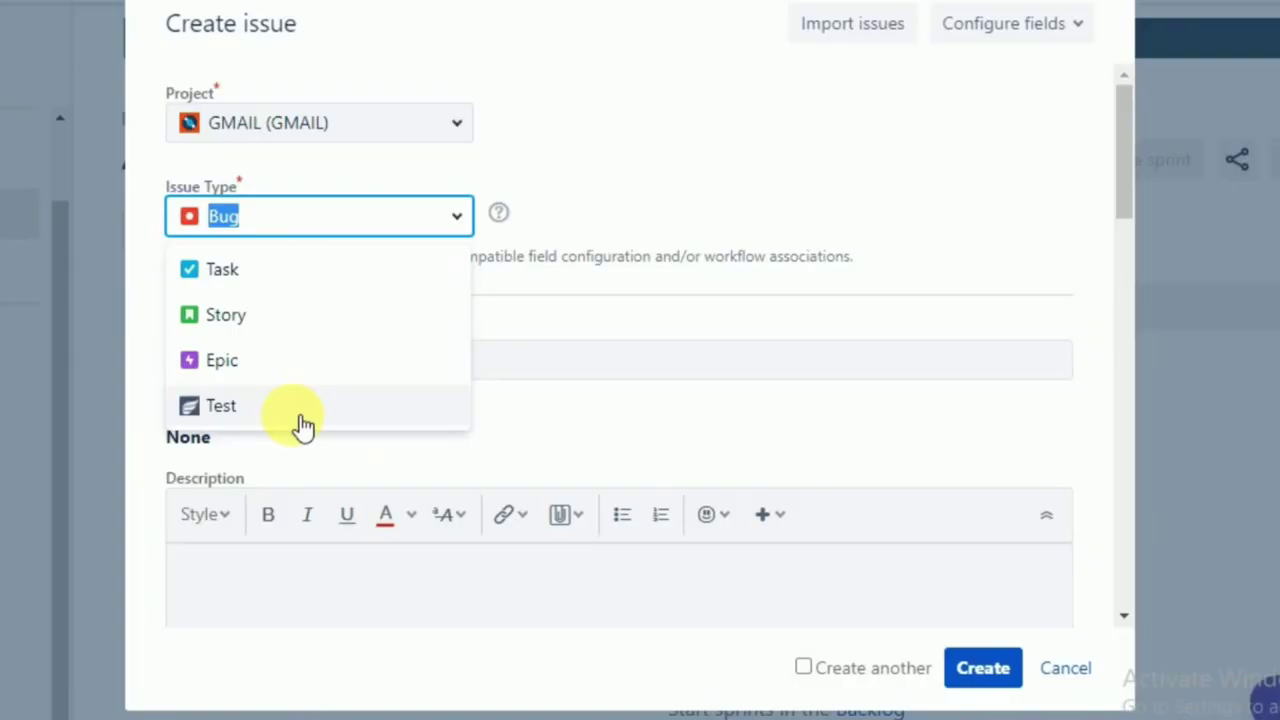
pyautogui.click(303, 425)
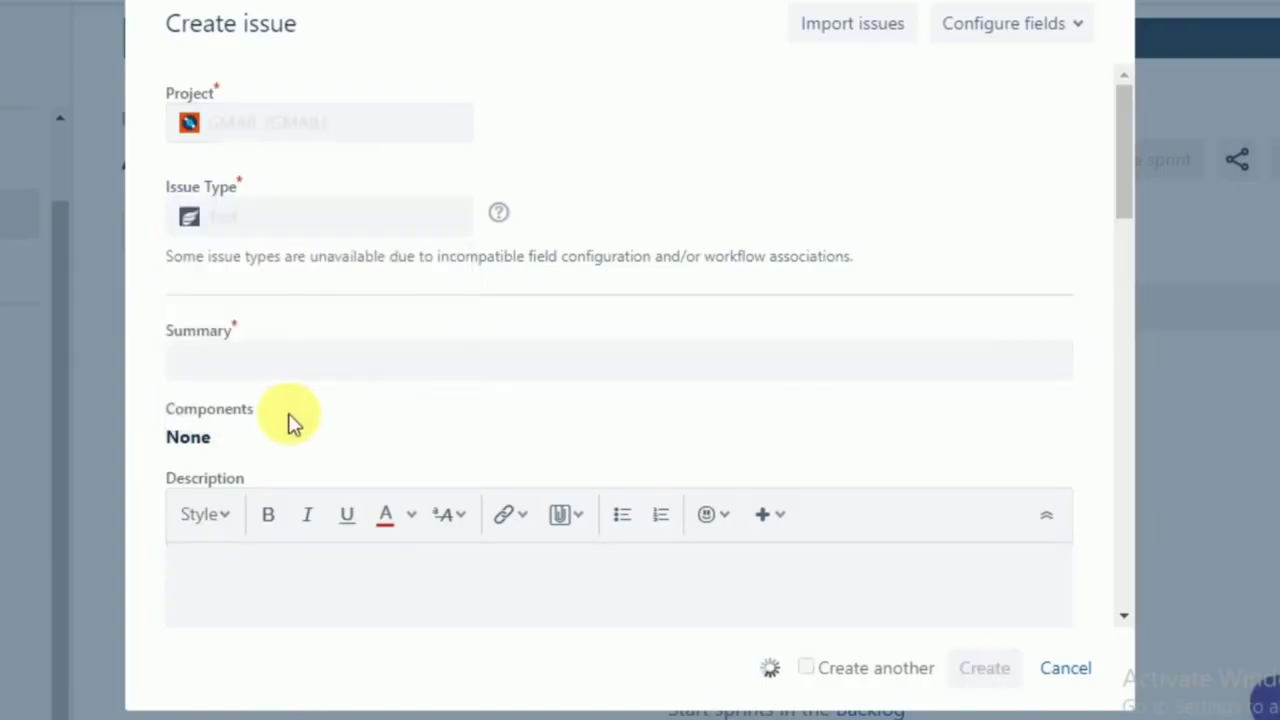
pyautogui.click(473, 226)
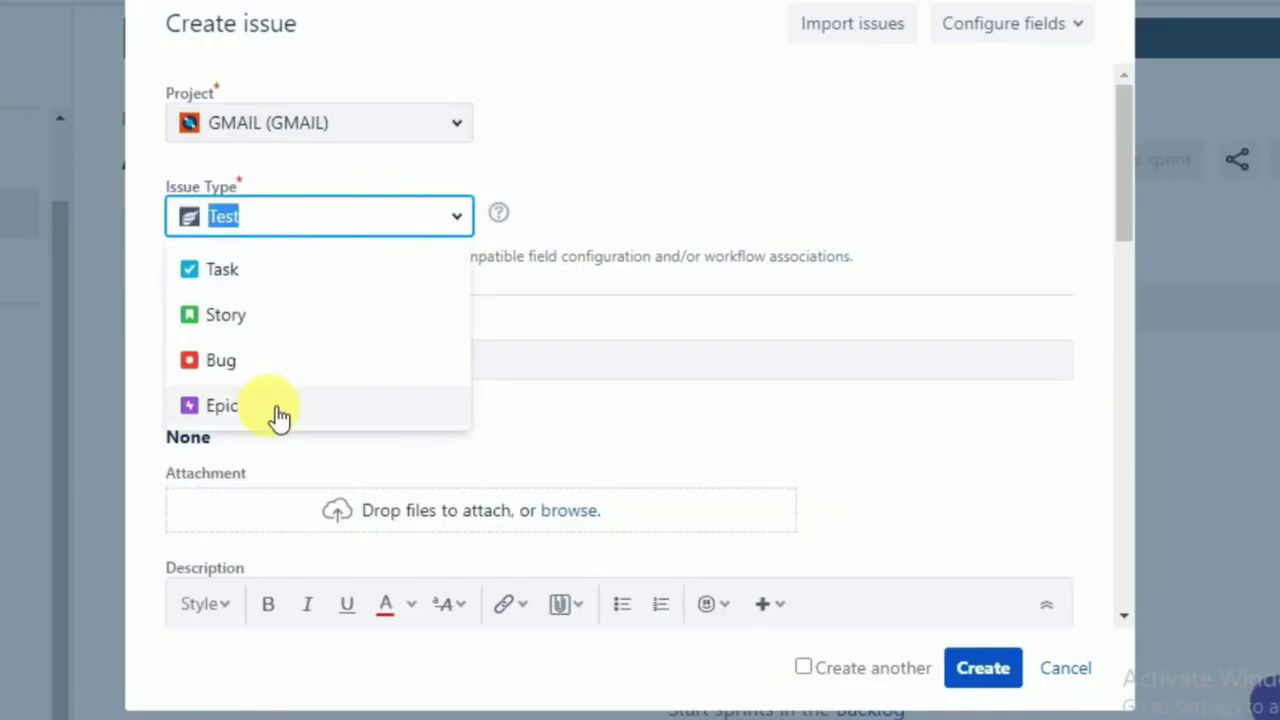
pyautogui.click(729, 131)
pyautogui.click(1076, 673)
pyautogui.click(760, 215)
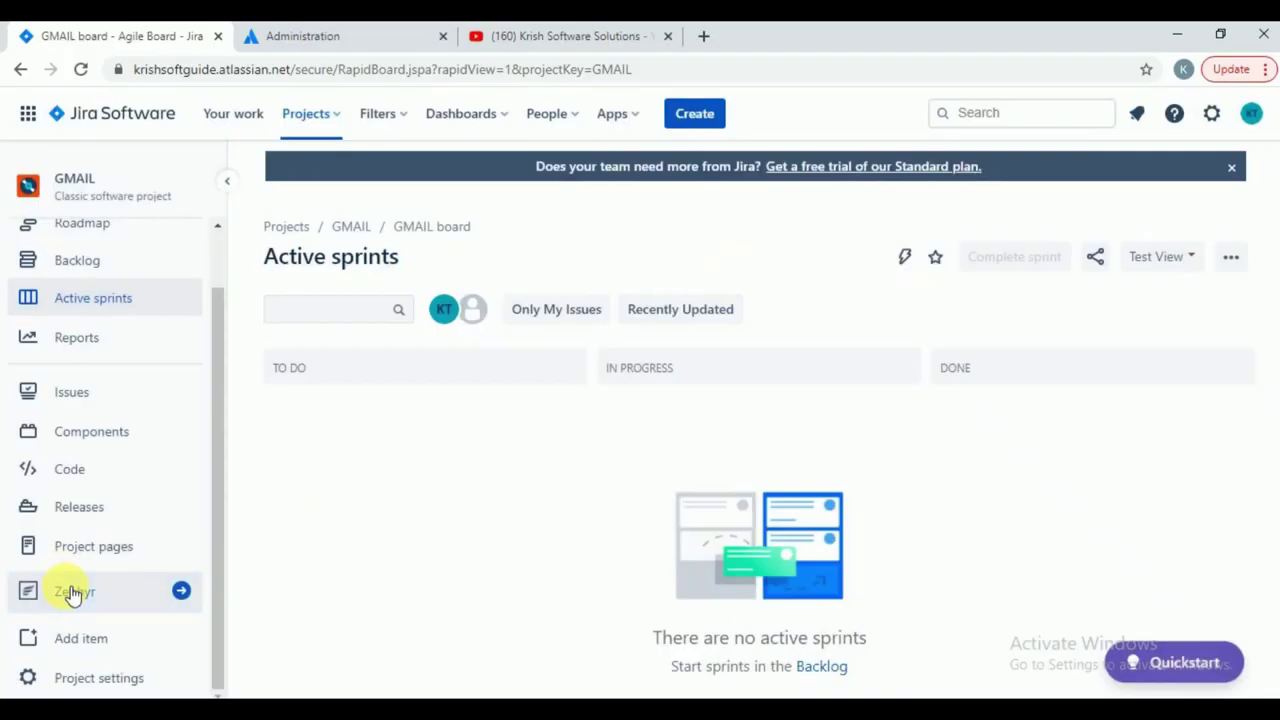
# - Open the project's Zephyr section and look through its design, planning and execution, reporting and integration options
pyautogui.click(73, 592)
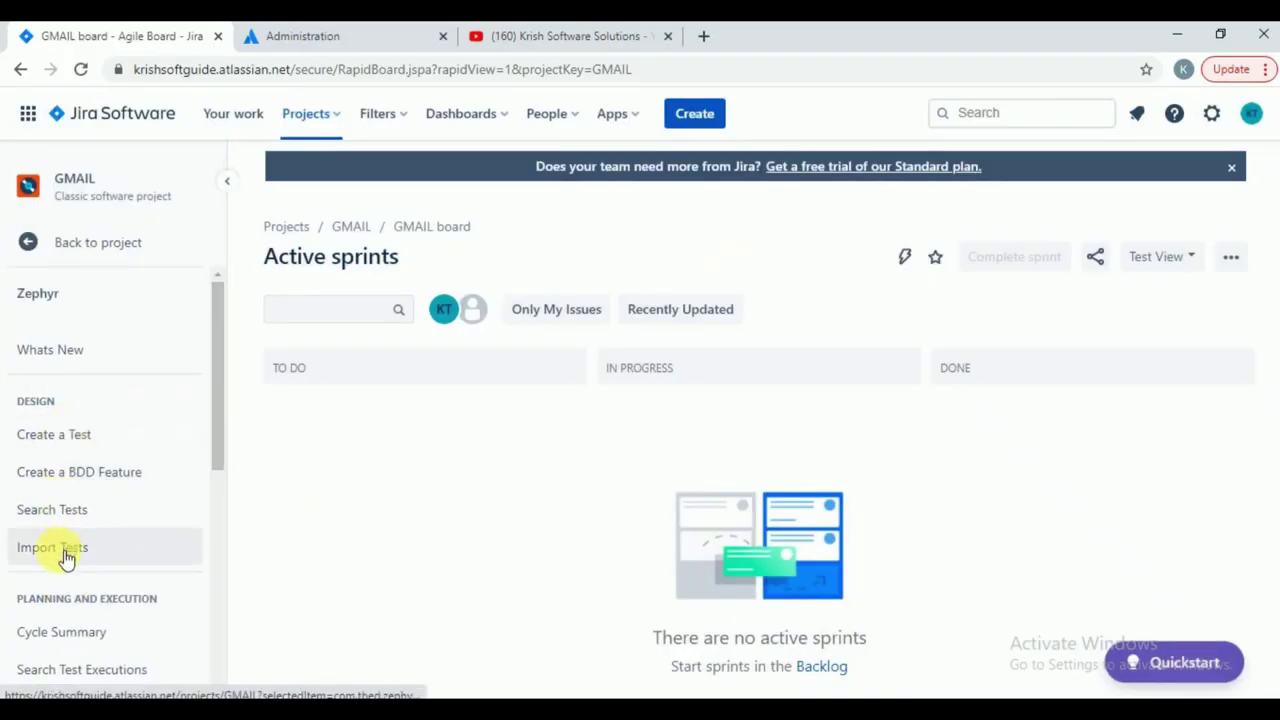
pyautogui.scroll(-3, 63, 557)
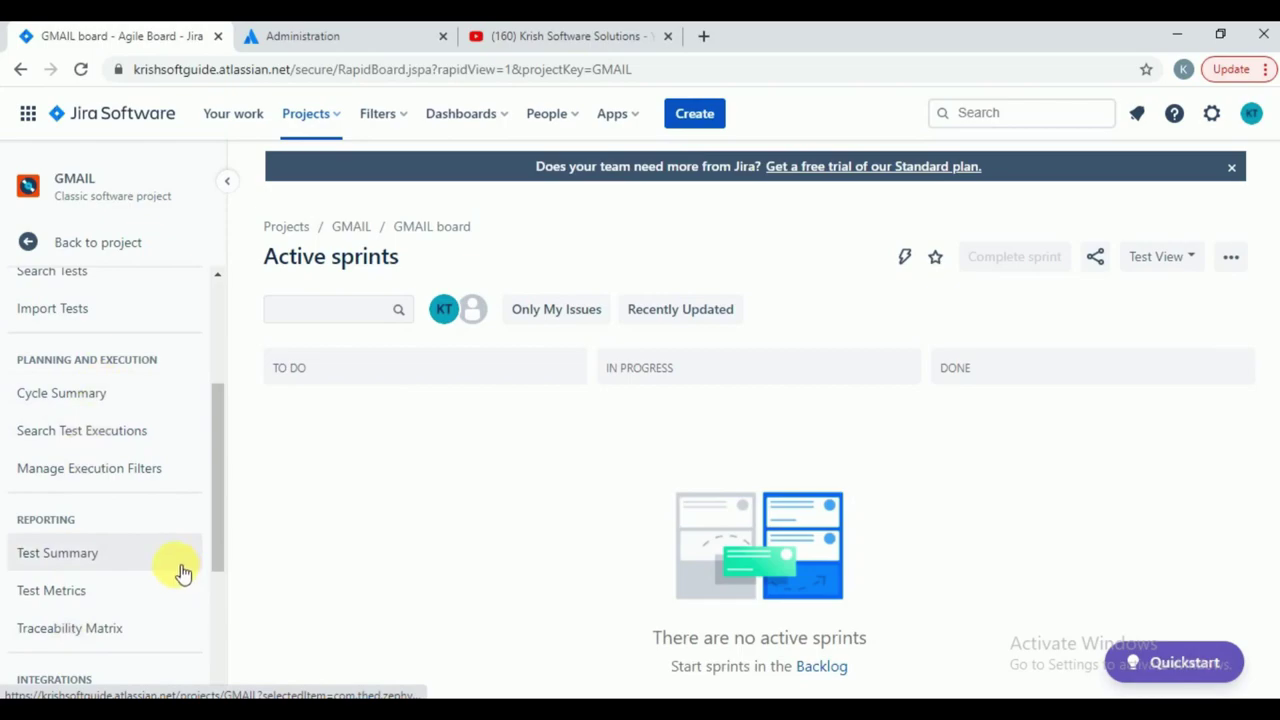
pyautogui.scroll(-3, 177, 571)
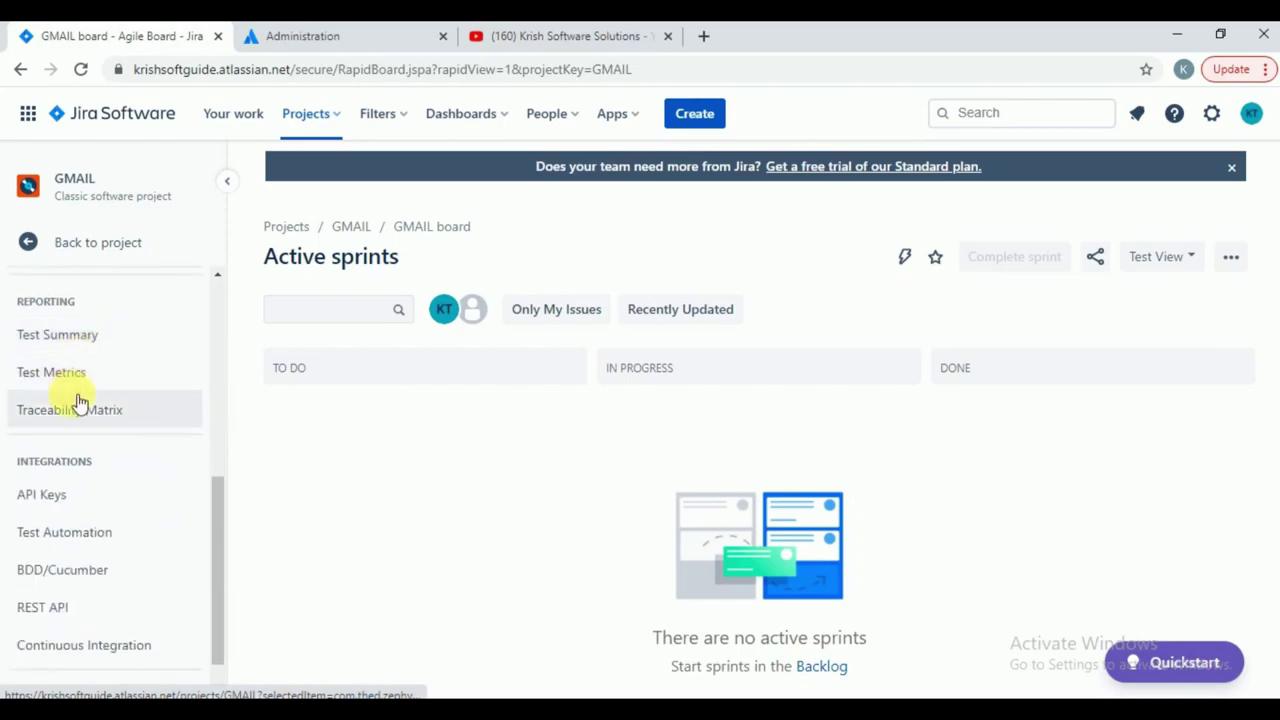
pyautogui.scroll(-1, 128, 550)
pyautogui.scroll(4, 128, 550)
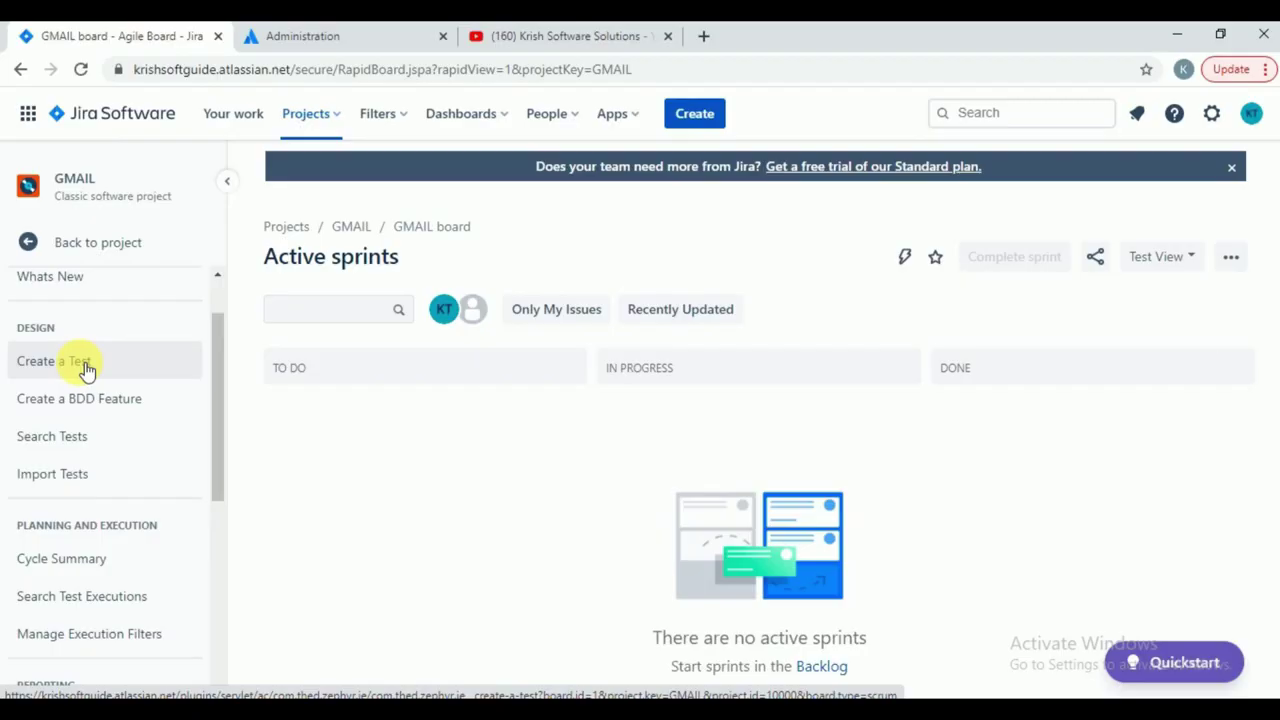
# - Start a Zephyr test and fill its summary and description with "verify login functionality with valid data" from the Agile workbook's Test_Cases sheet
pyautogui.click(80, 363)
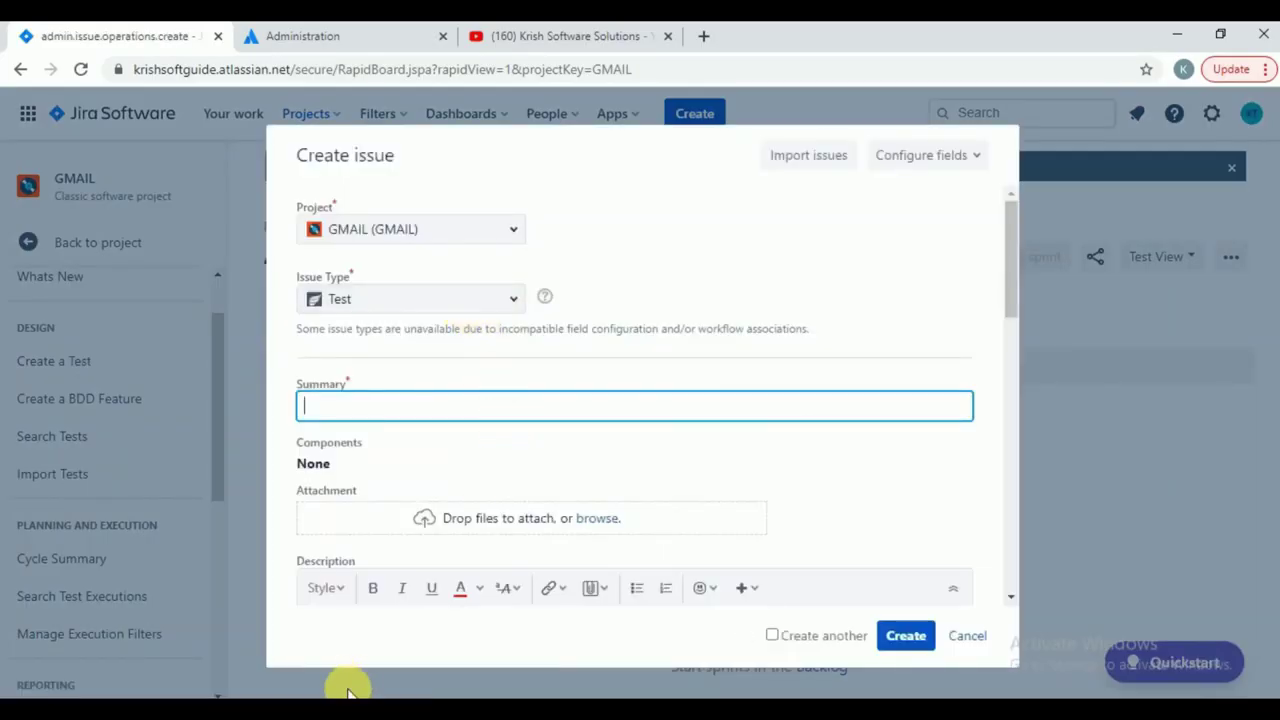
pyautogui.hotkey('alt', 'Tab')
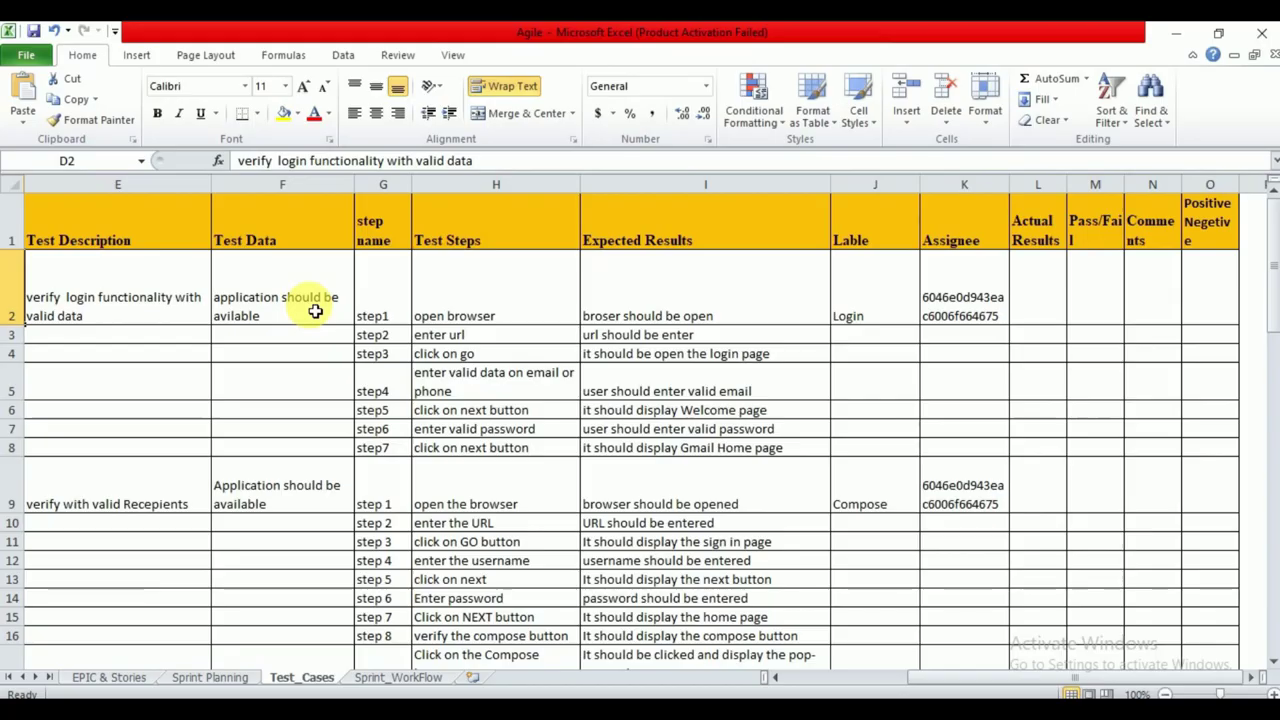
pyautogui.hscroll(-4, 315, 311)
pyautogui.moveTo(519, 168); pyautogui.dragTo(5, 170)
pyautogui.hotkey('ctrl', 'c')
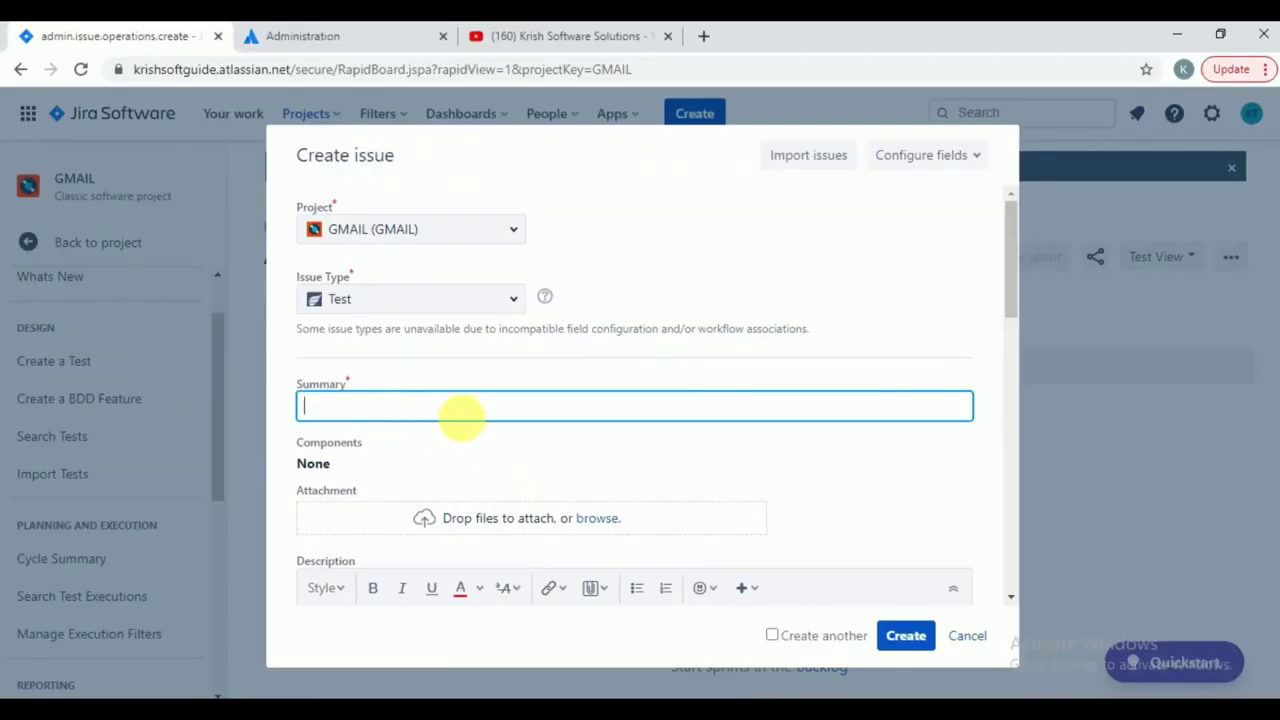
pyautogui.click(459, 407)
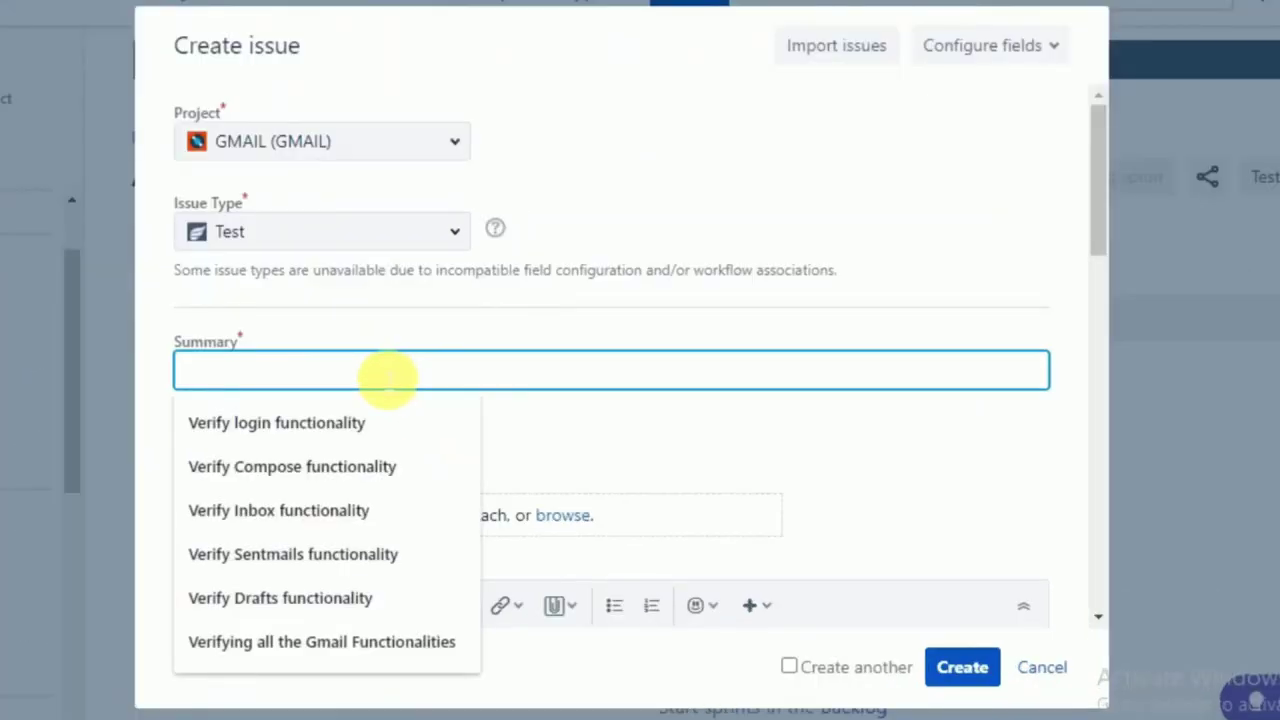
pyautogui.hotkey('ctrl', 'v')
pyautogui.scroll(-3, 387, 377)
pyautogui.click(387, 378)
pyautogui.scroll(-5, 387, 378)
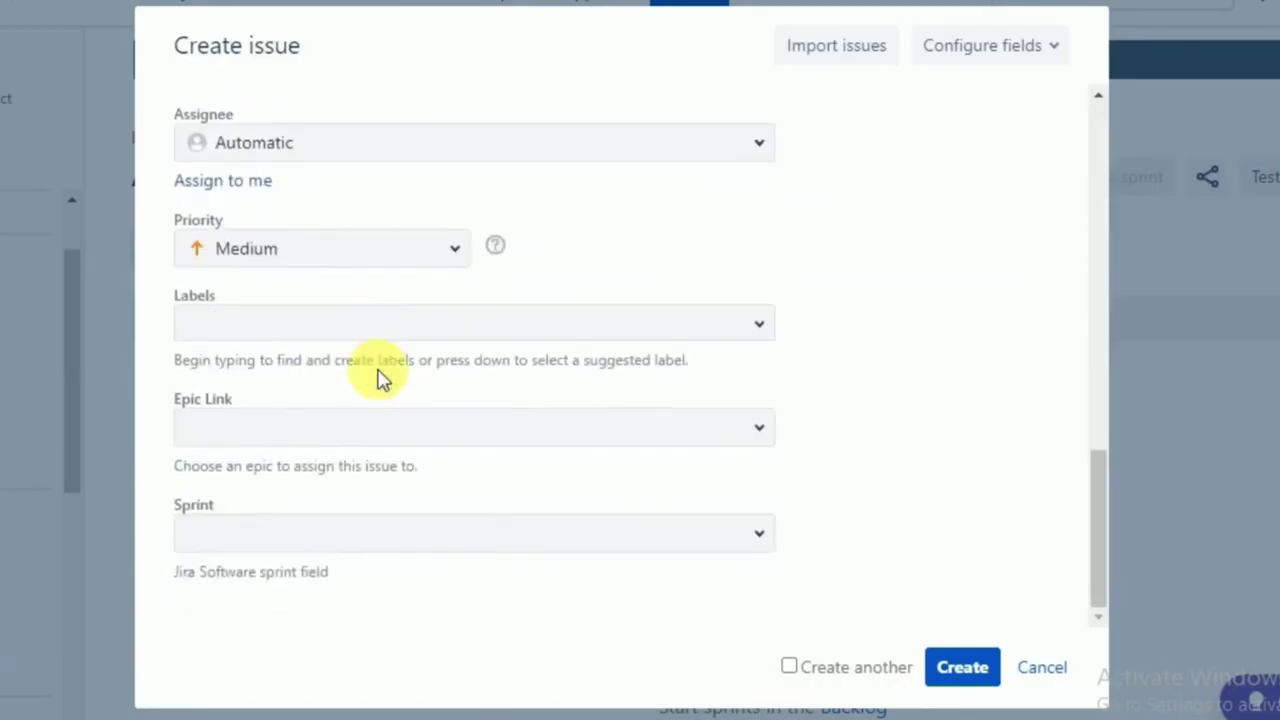
# - Link the test to the epic Verify Gmail Functionalitites (GMAIL-1) and create it
pyautogui.click(765, 432)
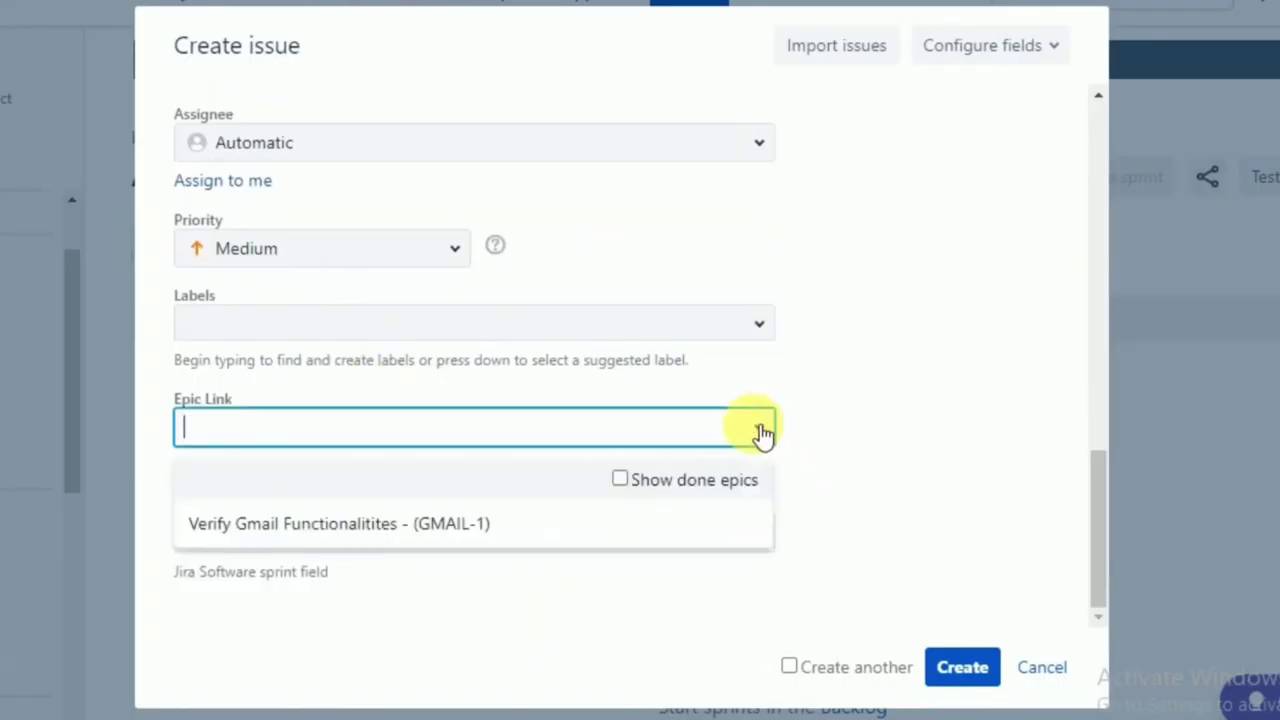
pyautogui.click(398, 543)
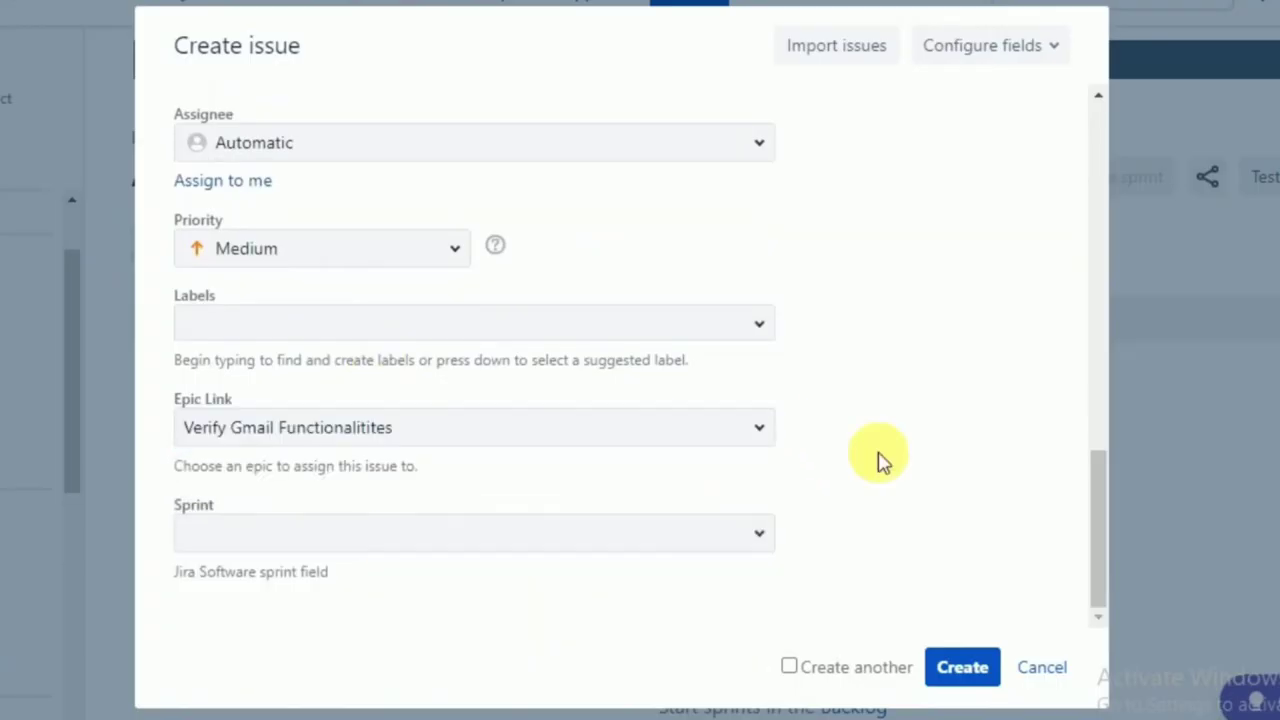
pyautogui.scroll(3, 880, 460)
pyautogui.scroll(3, 880, 460)
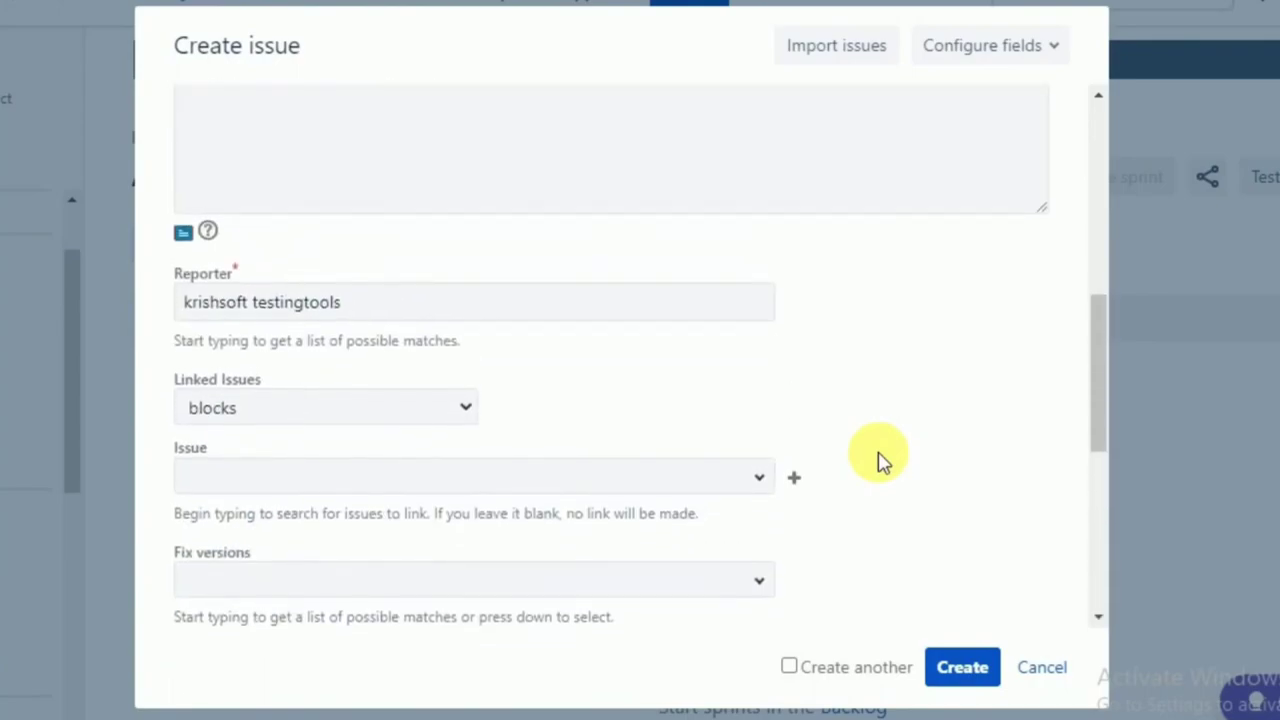
pyautogui.scroll(5, 880, 460)
pyautogui.scroll(-10, 880, 543)
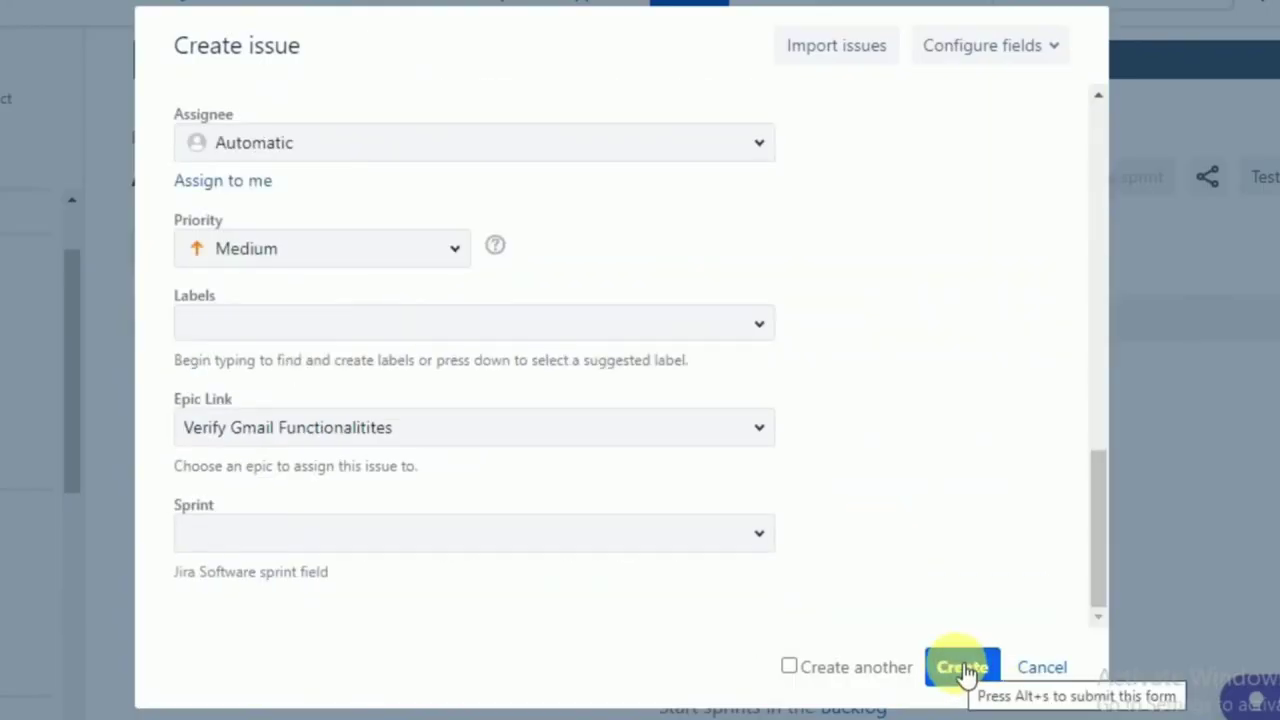
pyautogui.click(963, 667)
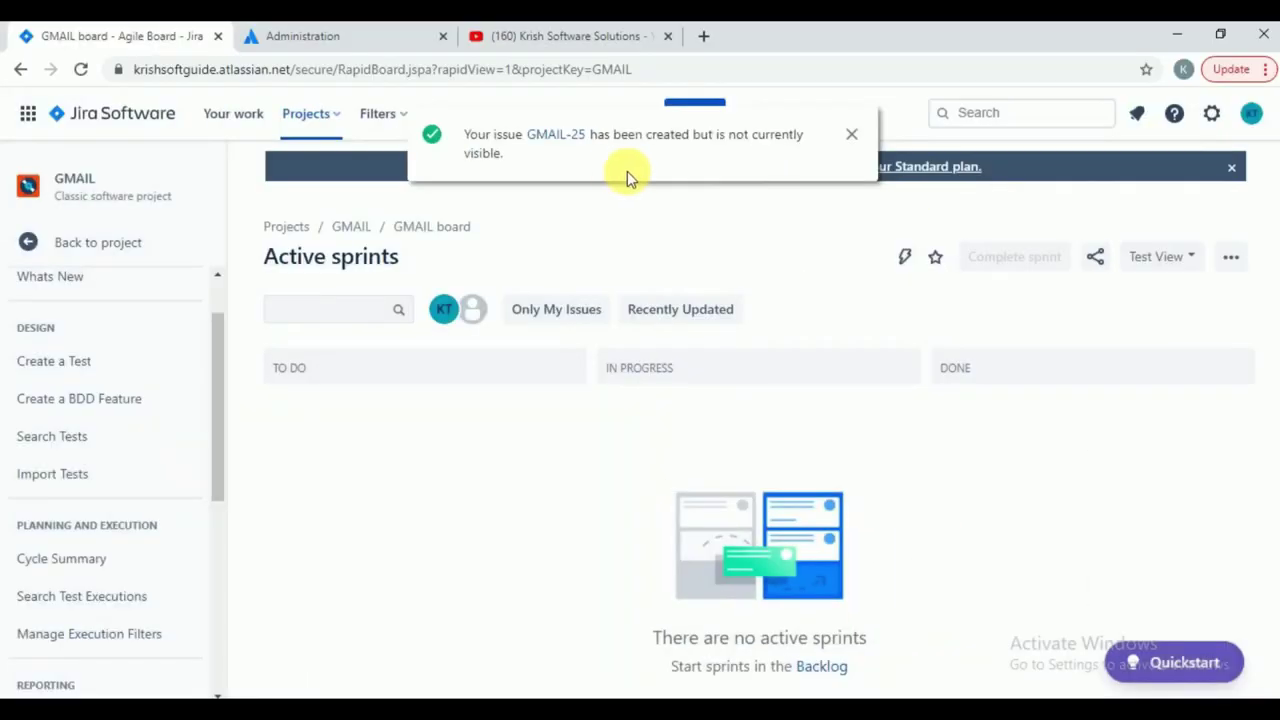
# - Open the newly created test issue GMAIL-25 and show its Test Details section with the step fields
pyautogui.click(553, 134)
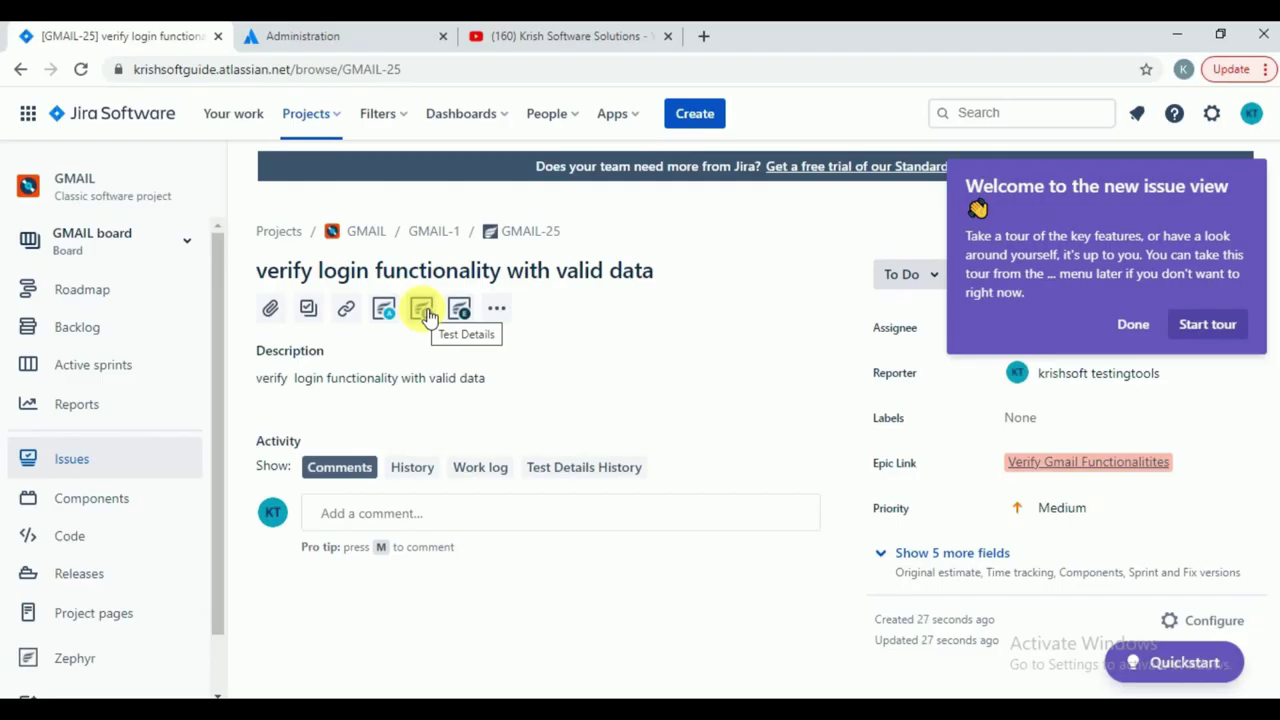
pyautogui.click(424, 315)
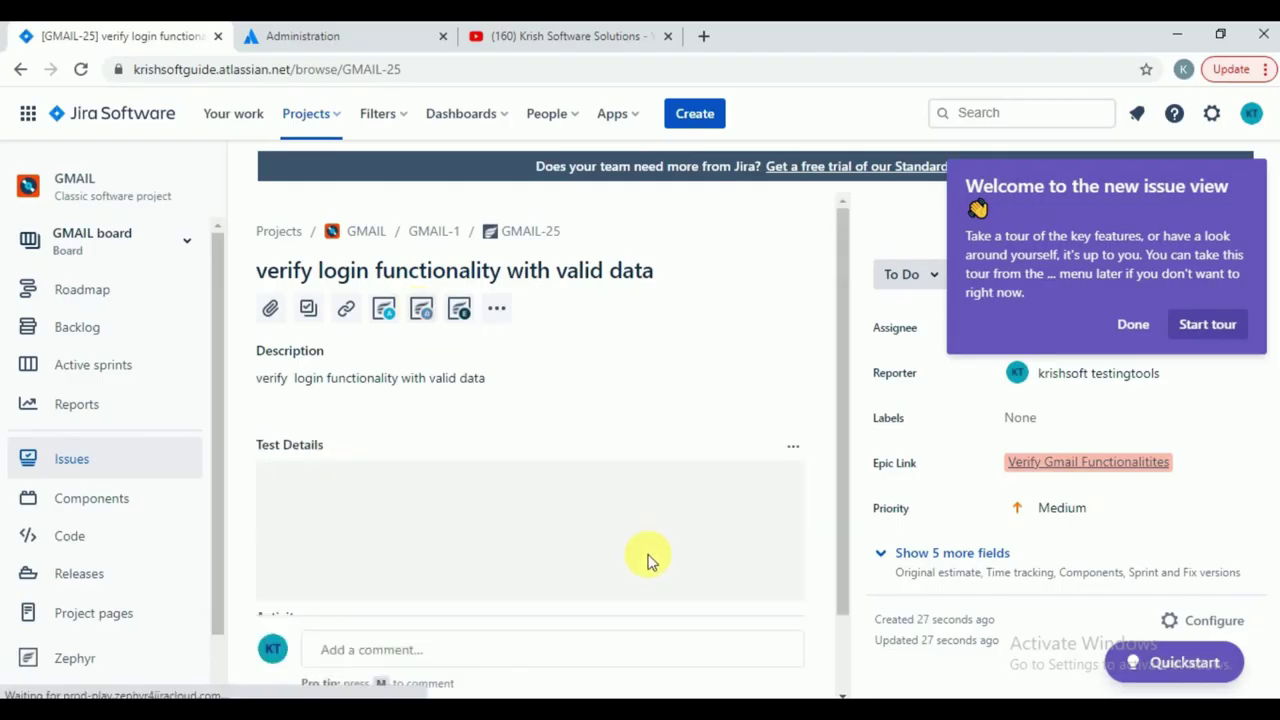
pyautogui.scroll(-1, 651, 557)
pyautogui.rightClick(648, 558)
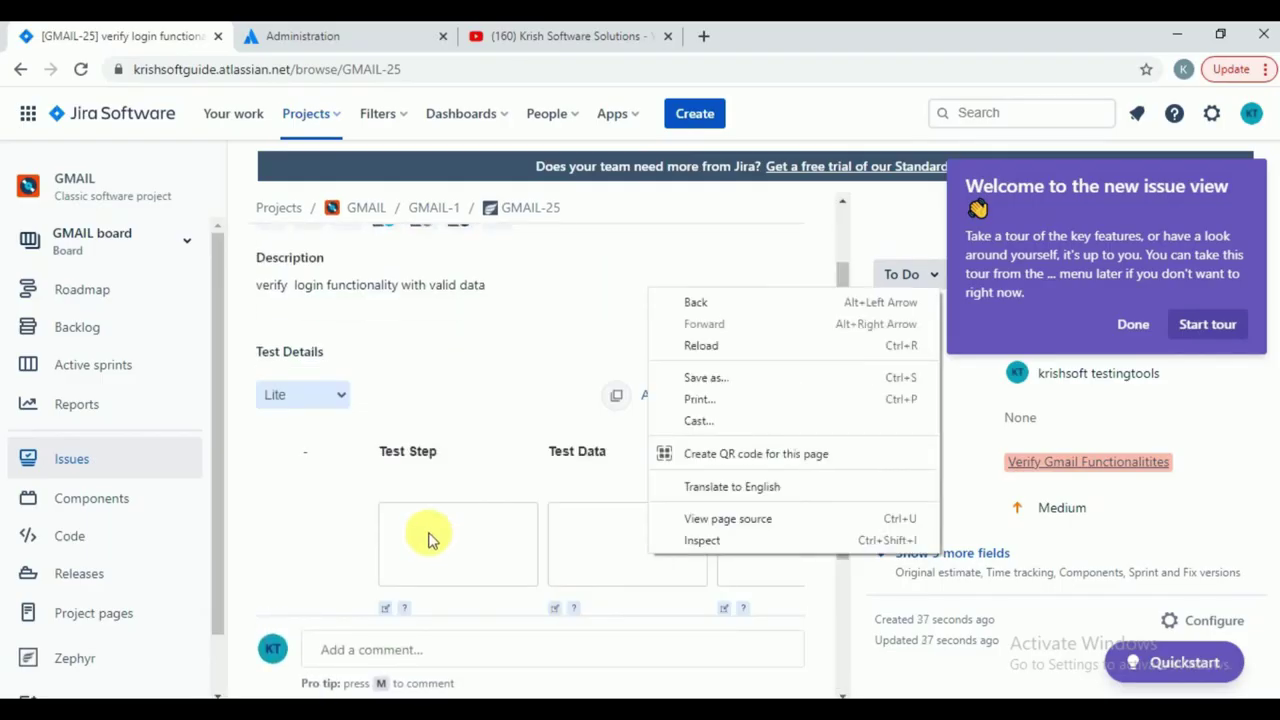
pyautogui.click(295, 507)
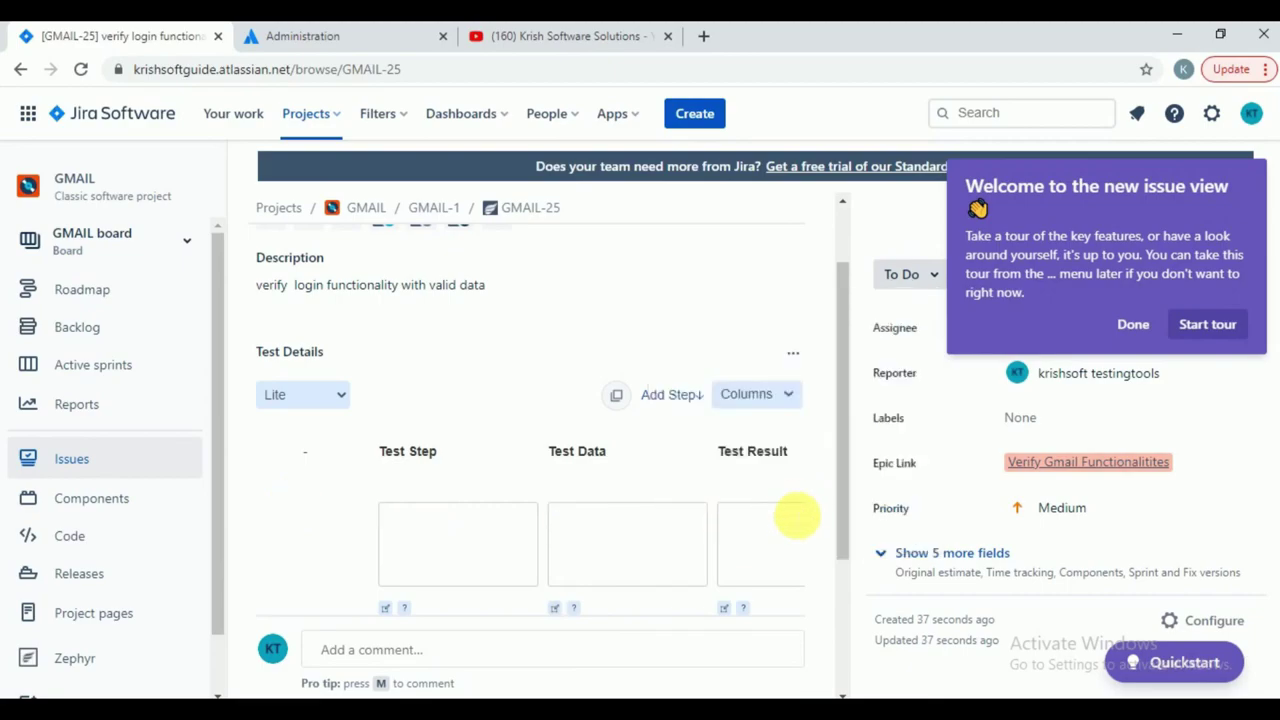
pyautogui.scroll(1, 500, 380)
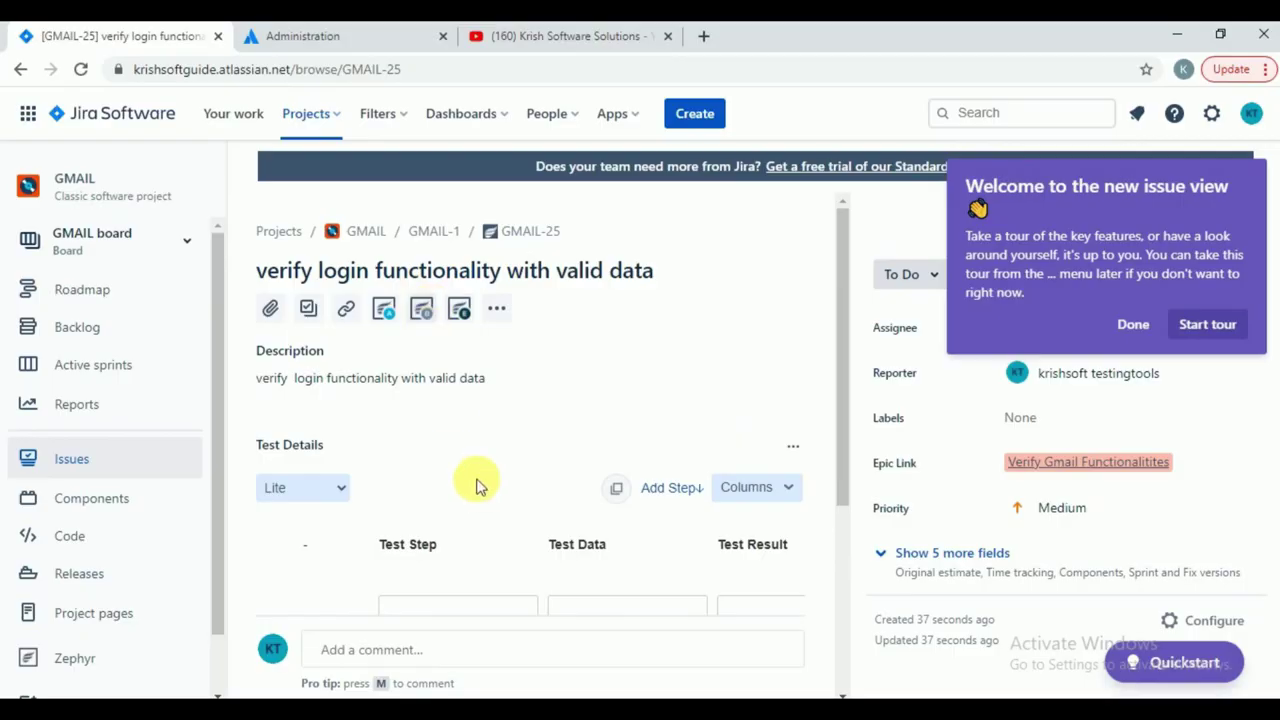
pyautogui.scroll(-3, 486, 494)
pyautogui.scroll(1, 482, 500)
pyautogui.scroll(1, 482, 495)
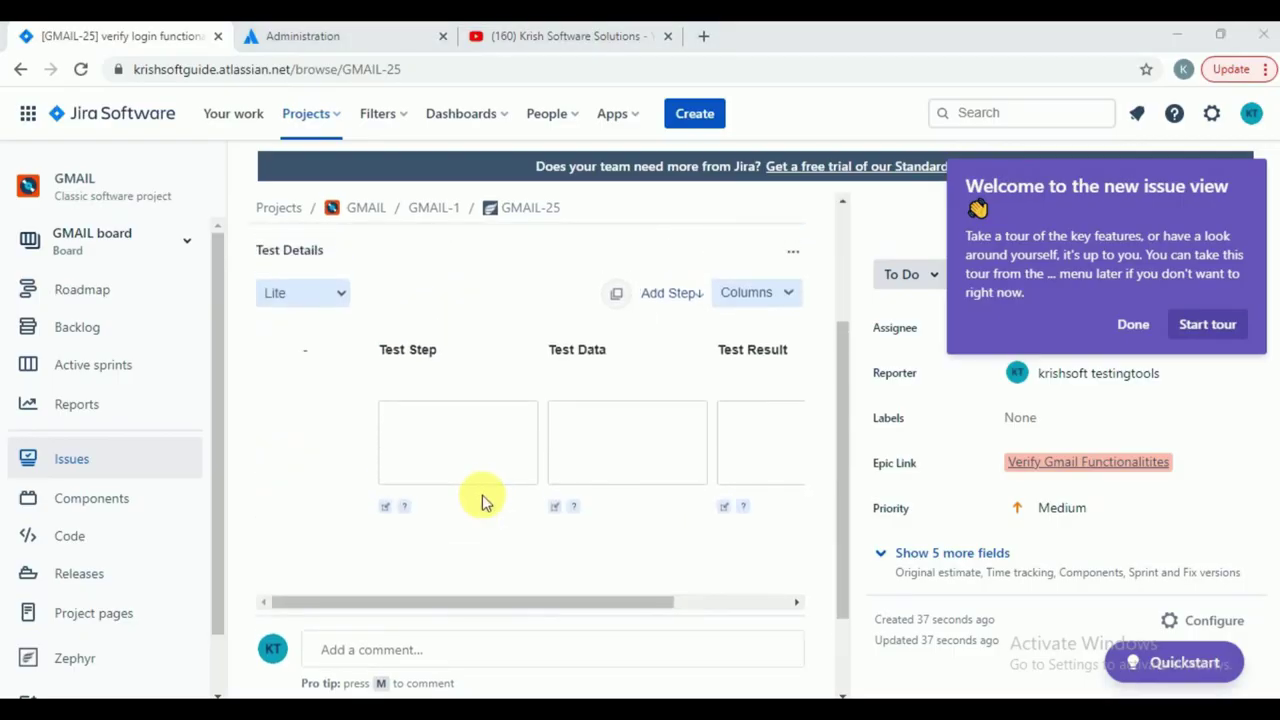
# - Copy "open browser" from the Test Steps column for step1 in the Agile workbook into the first Test Step field
pyautogui.hotkey('alt', 'Tab')
pyautogui.click(785, 316)
pyautogui.hotkey('ctrl', 'c')
pyautogui.hotkey('alt', 'Tab')
pyautogui.click(417, 429)
pyautogui.hotkey('ctrl', 'v')
# - Copy "application should be avilable" from the Agile workbook's Test Data column into the first test step's Test Data field in Jira
pyautogui.click(640, 443)
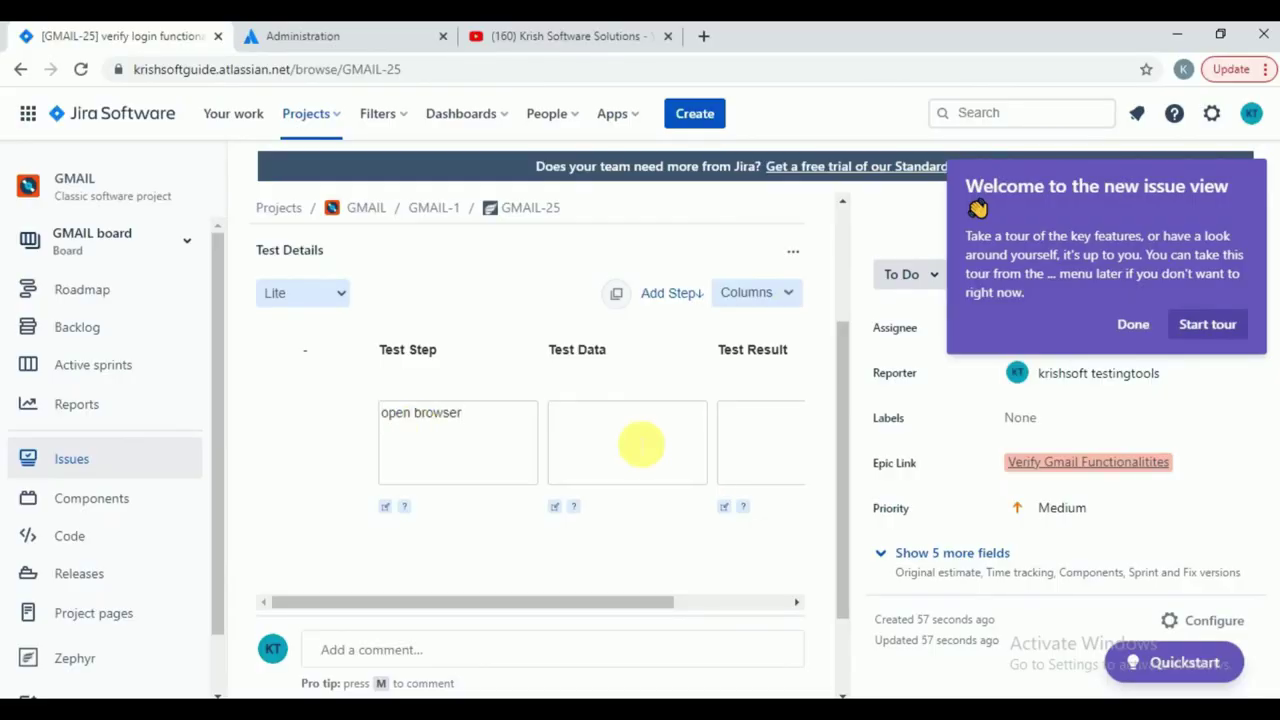
pyautogui.hotkey('alt', 'Tab')
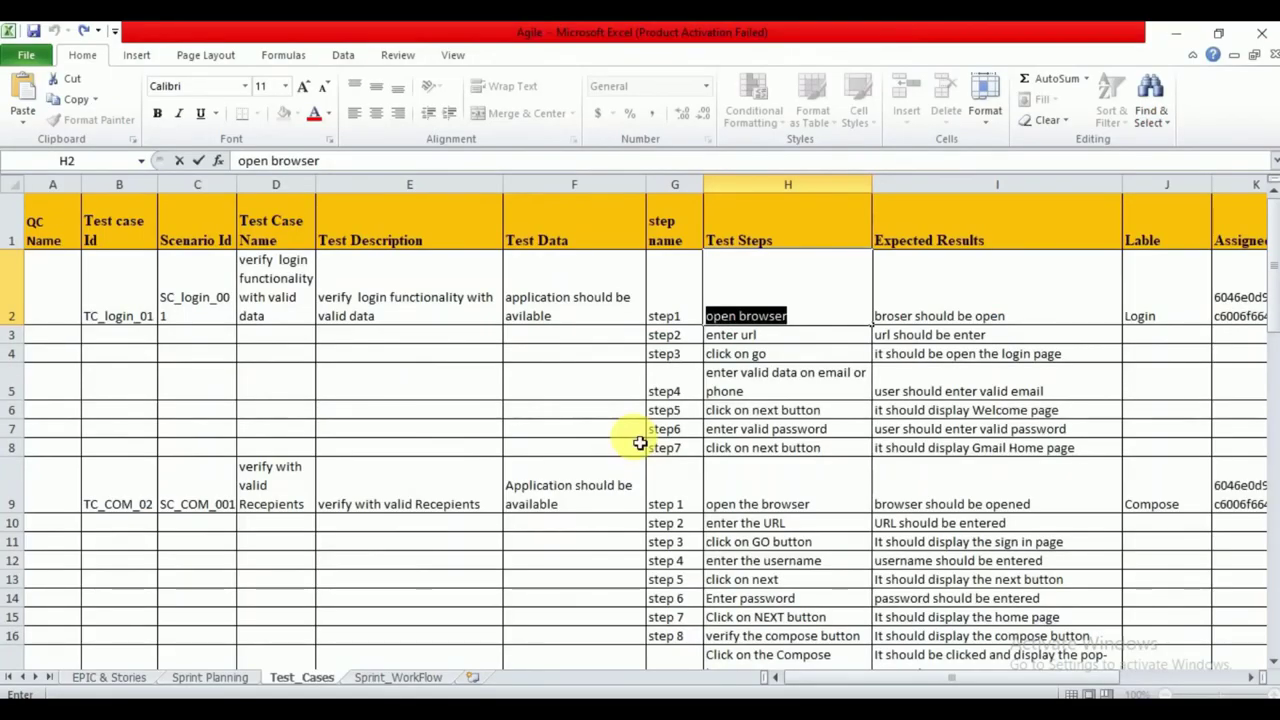
pyautogui.click(586, 302)
pyautogui.moveTo(412, 161); pyautogui.dragTo(238, 161)
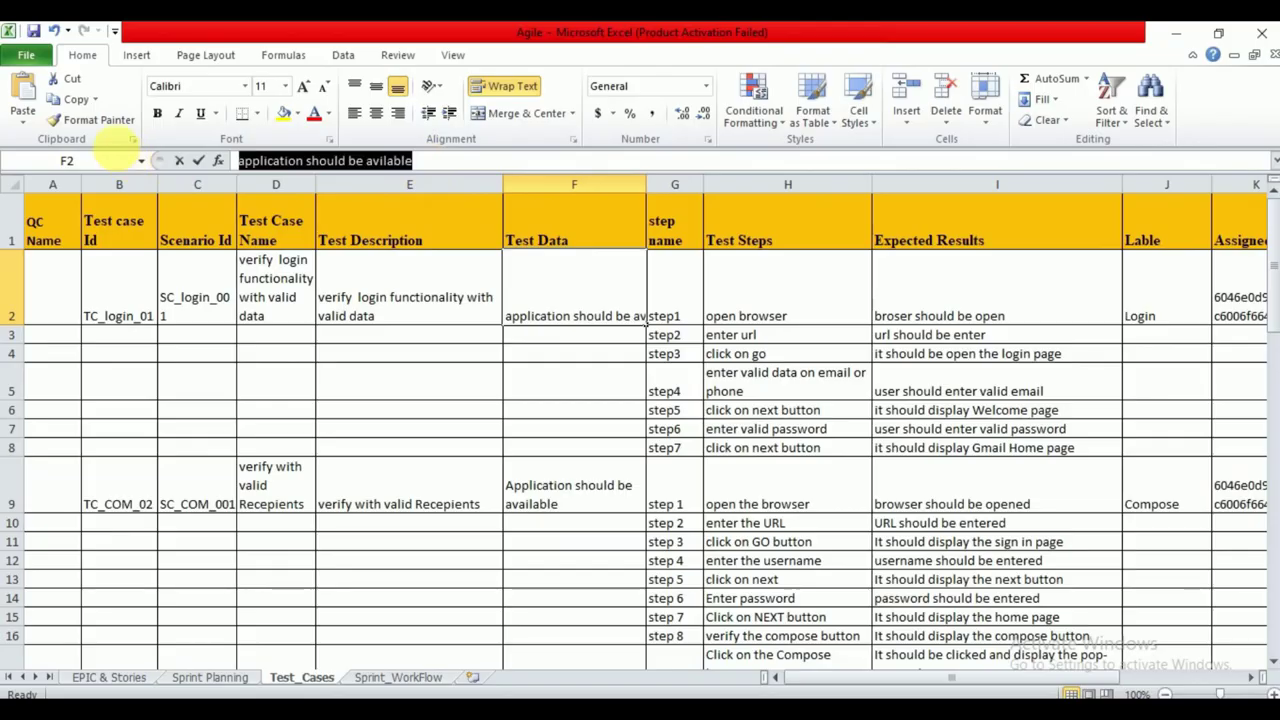
pyautogui.hotkey('ctrl', 'c')
pyautogui.hotkey('alt', 'Tab')
pyautogui.hotkey('ctrl', 'v')
# - Copy step1's expected result "broser should be open" from the workbook into the Test Result field and add the step to GMAIL-25
pyautogui.hotkey('alt', 'Tab')
pyautogui.click(905, 316)
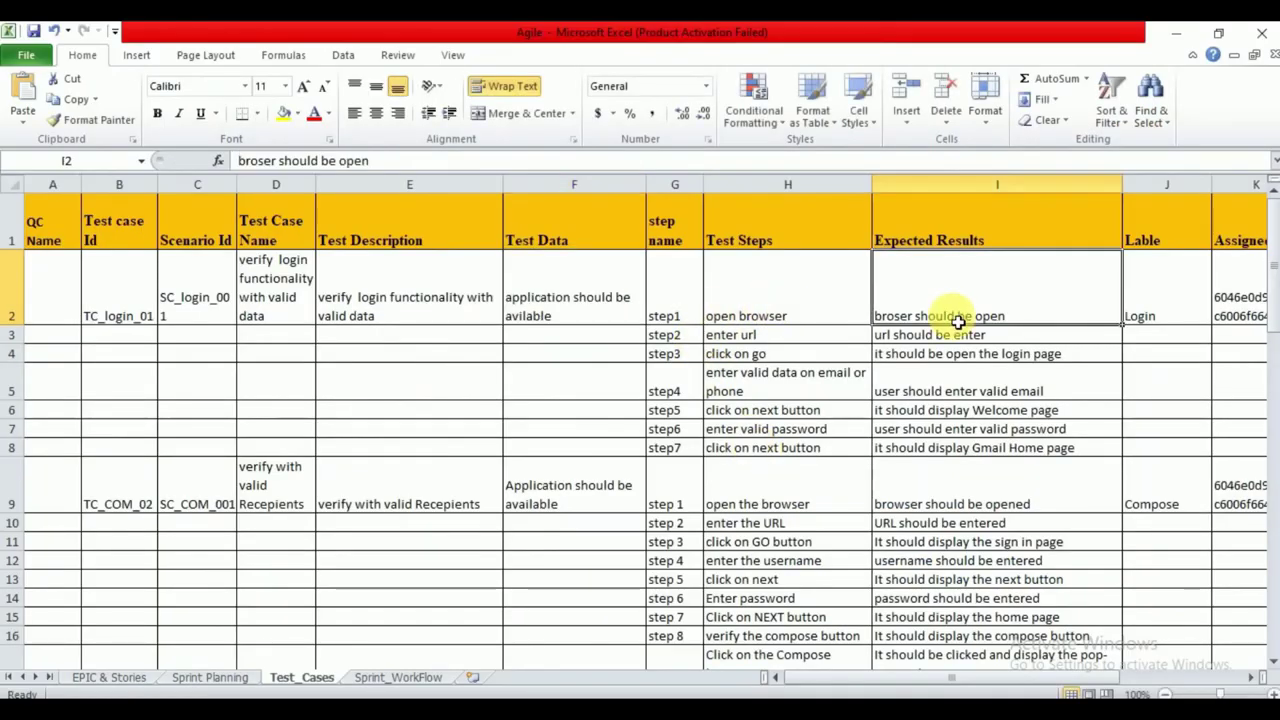
pyautogui.hotkey('ctrl', 'c')
pyautogui.hotkey('alt', 'Tab')
pyautogui.hotkey('ctrl', 'v')
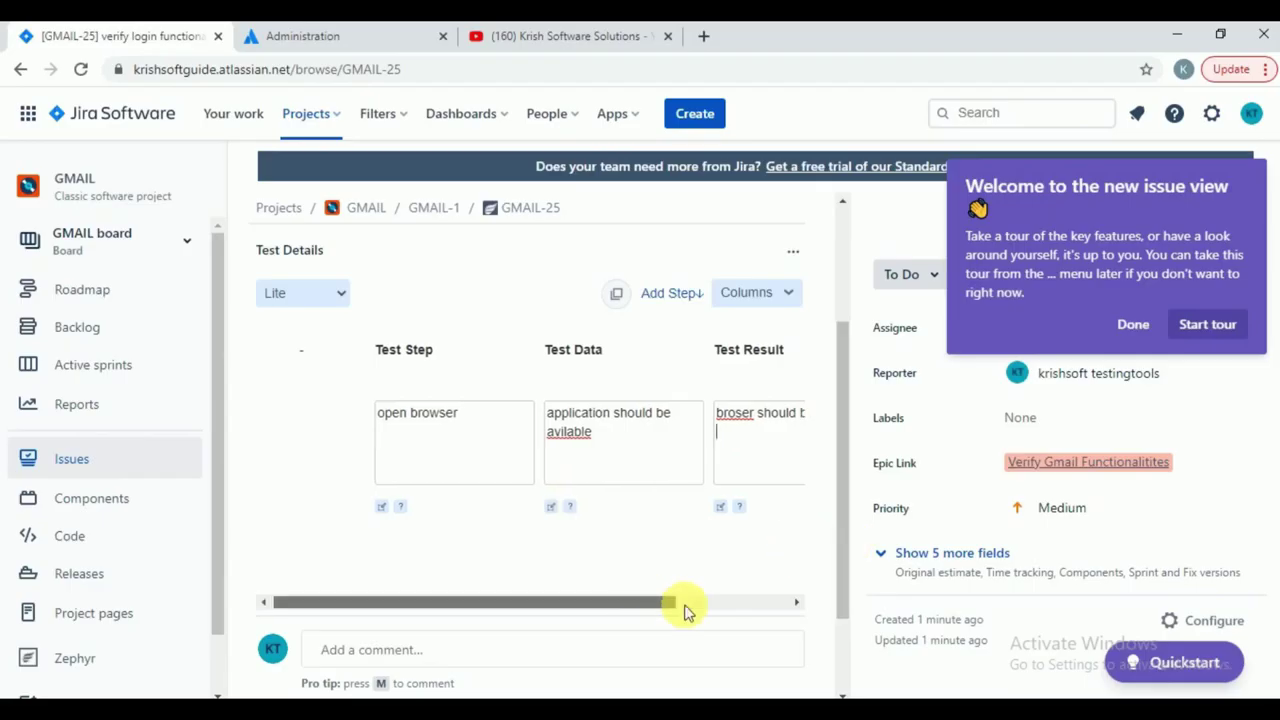
pyautogui.moveTo(686, 609); pyautogui.dragTo(771, 606)
pyautogui.press('Tab')
pyautogui.press('Return')
pyautogui.moveTo(477, 606); pyautogui.dragTo(368, 606)
# - Copy step2 "enter url" and step3 "click on go" with their expected results from the workbook into GMAIL-25 as new test steps
pyautogui.hotkey('alt', 'Tab')
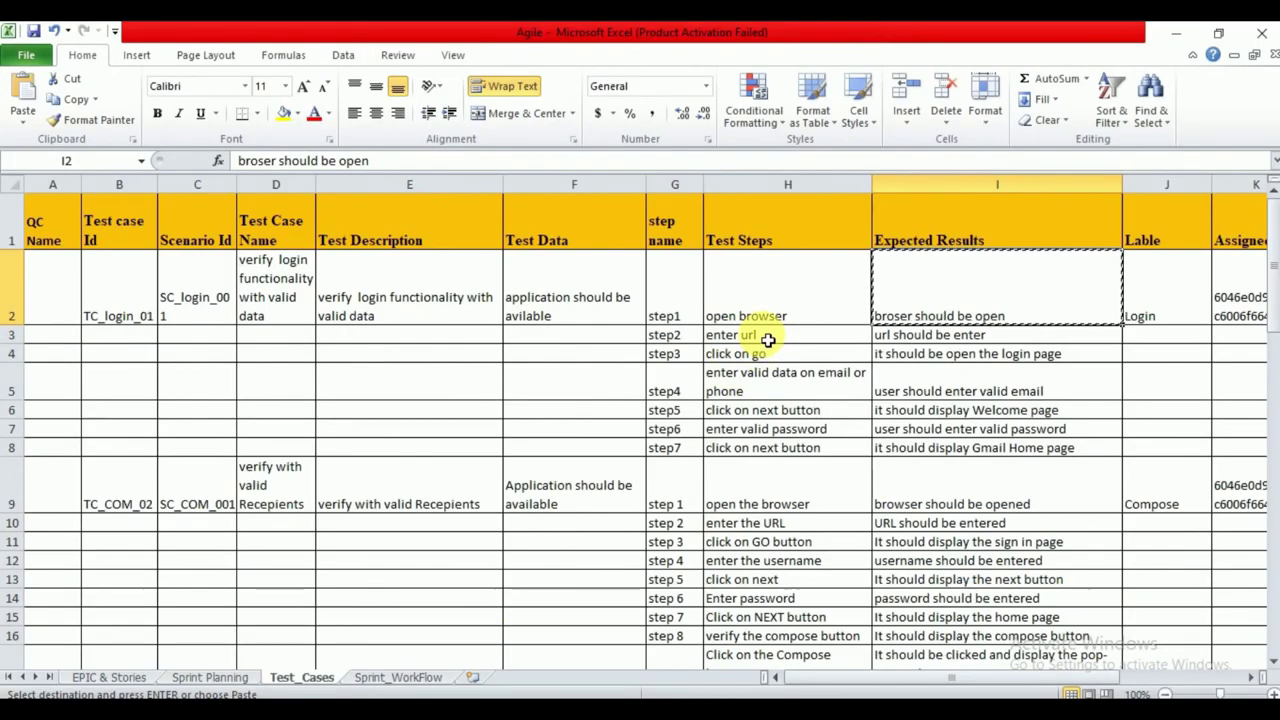
pyautogui.click(768, 340)
pyautogui.hotkey('ctrl', 'c')
pyautogui.hotkey('alt', 'Tab')
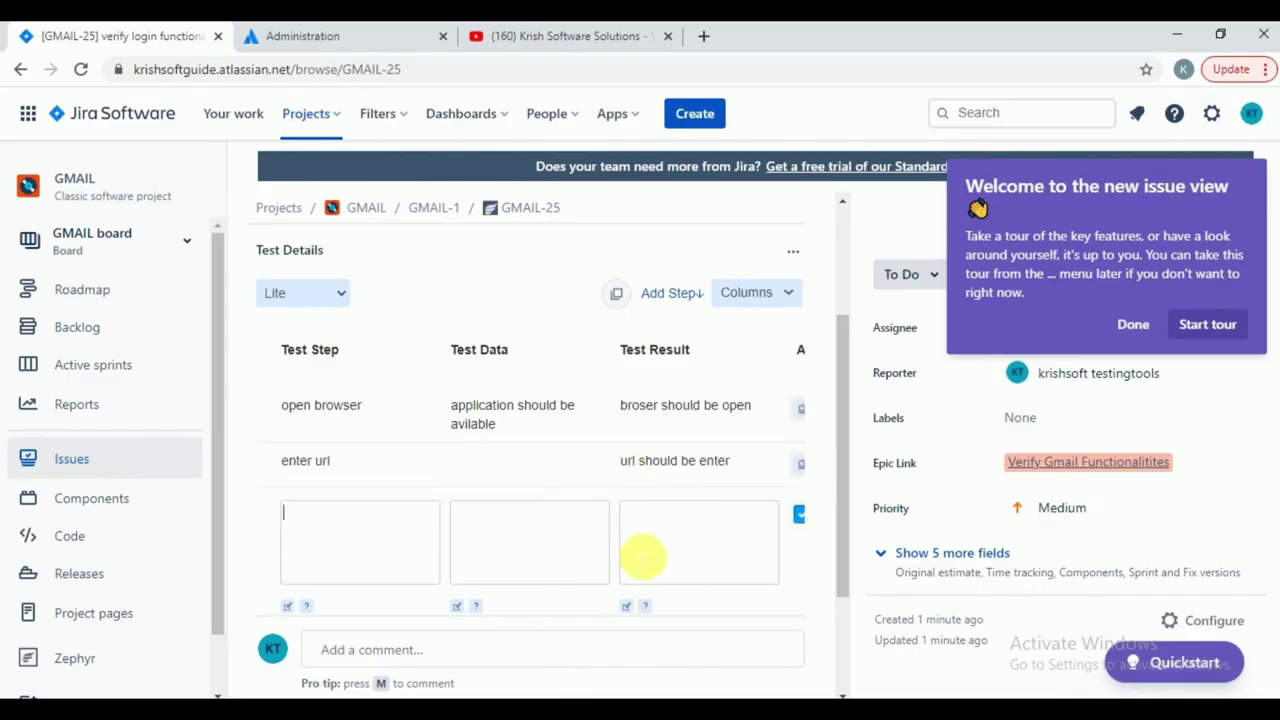
pyautogui.hotkey('alt', 'Tab')
pyautogui.click(753, 358)
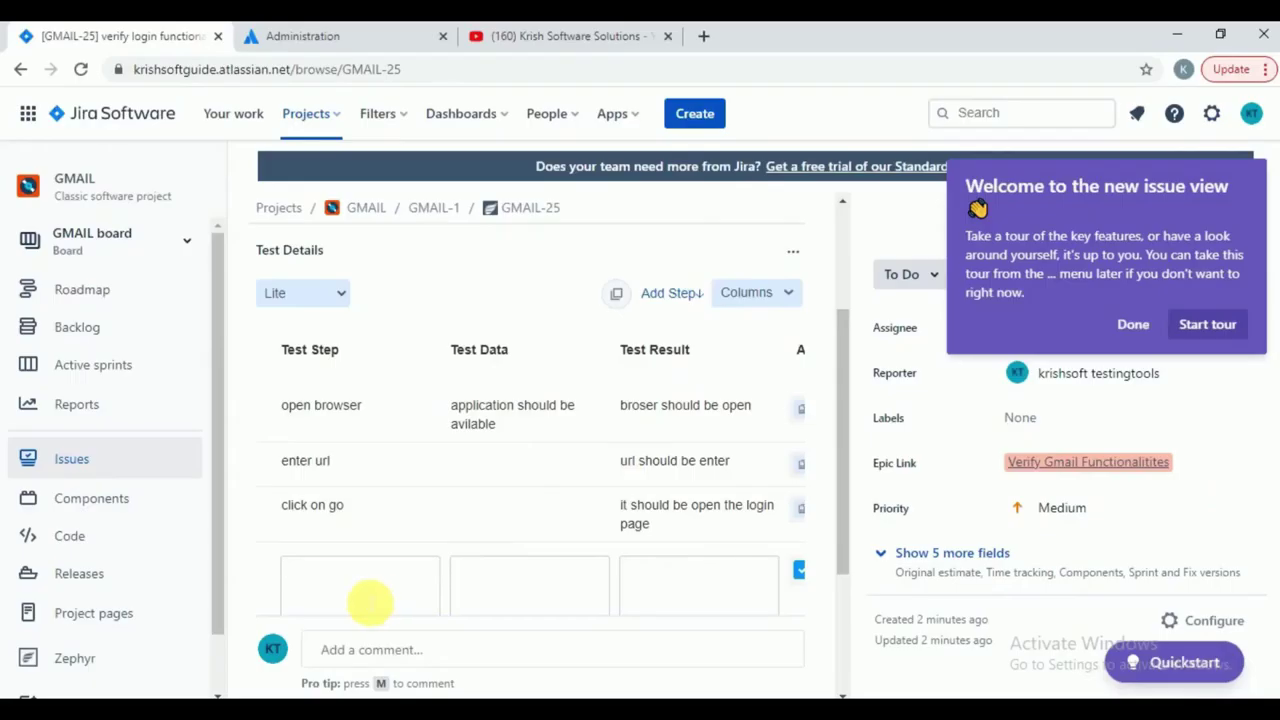
# - Add step4 through step7 with their expected results from the workbook to GMAIL-25, ending with "click on next button" and "it should display Gmail Home page"
pyautogui.click(370, 601)
pyautogui.hotkey('ctrl', 'v')
pyautogui.hotkey('alt', 'Tab')
pyautogui.click(768, 430)
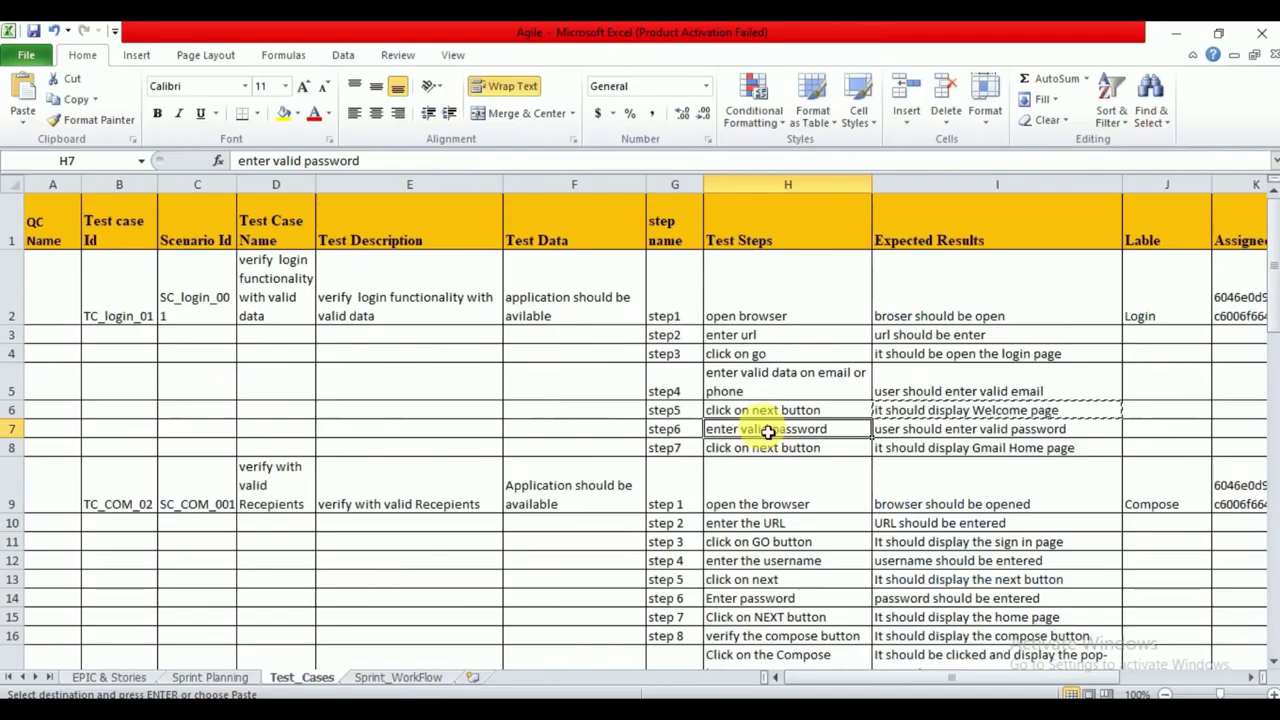
pyautogui.hotkey('ctrl', 'c')
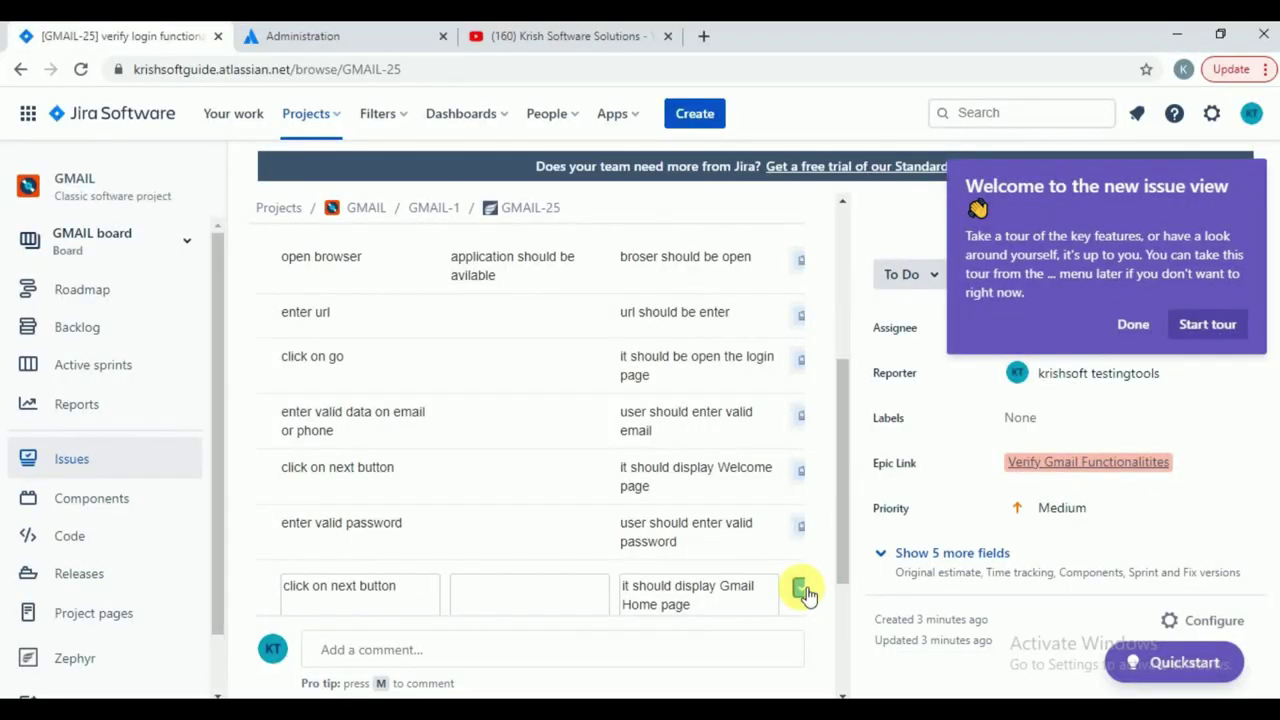
pyautogui.click(803, 586)
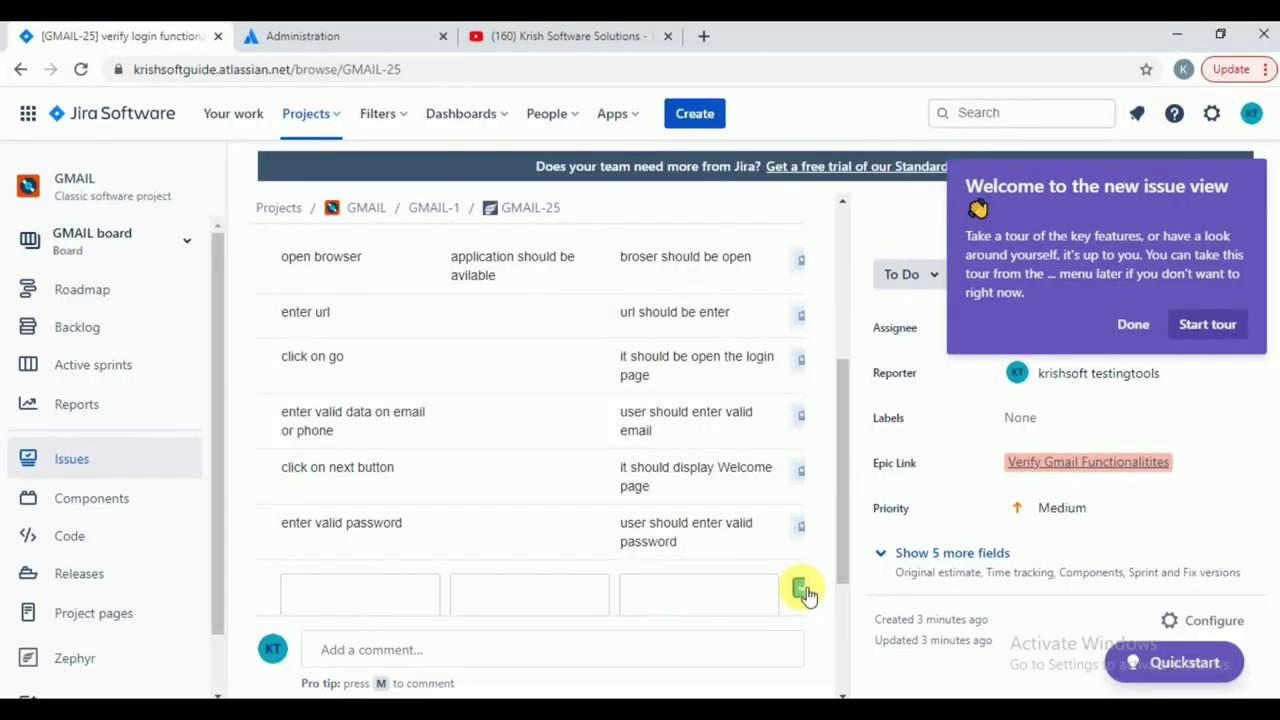
# - Search the GMAIL project's tests in Zephyr, open GMAIL-25 to review its test steps, and briefly view the Create issue form for a Test
pyautogui.scroll(6, 585, 398)
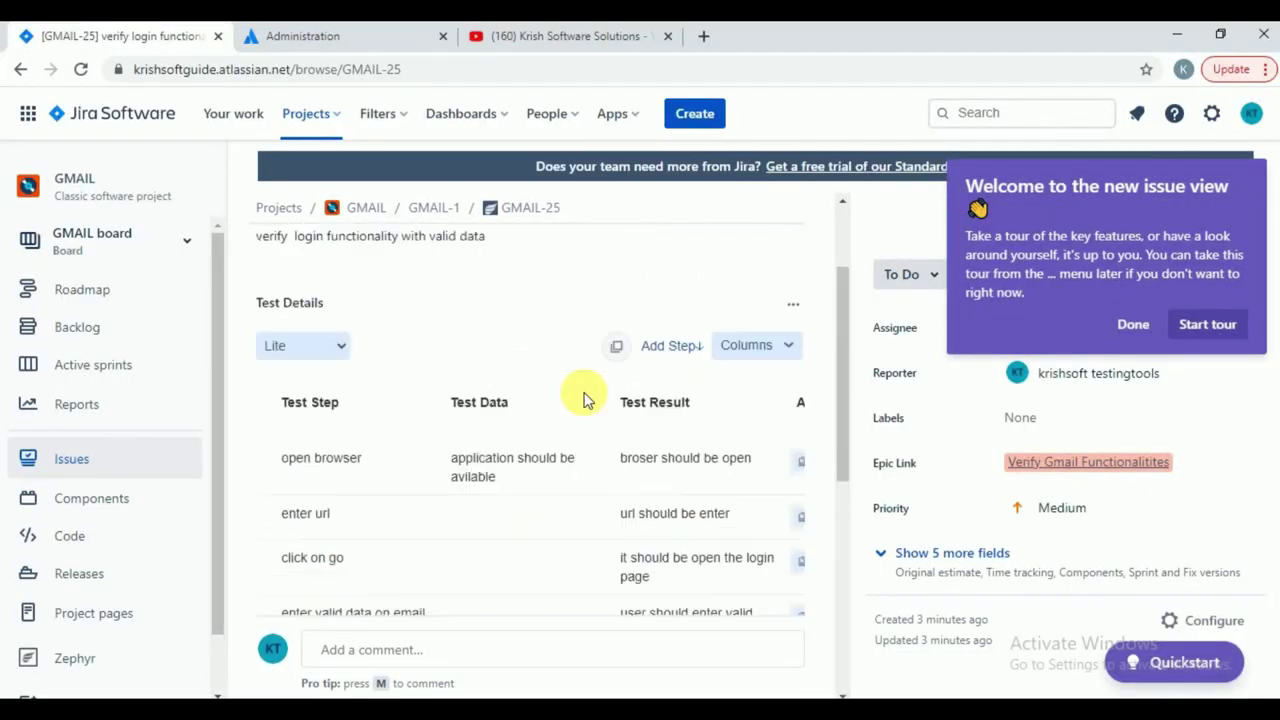
pyautogui.click(85, 663)
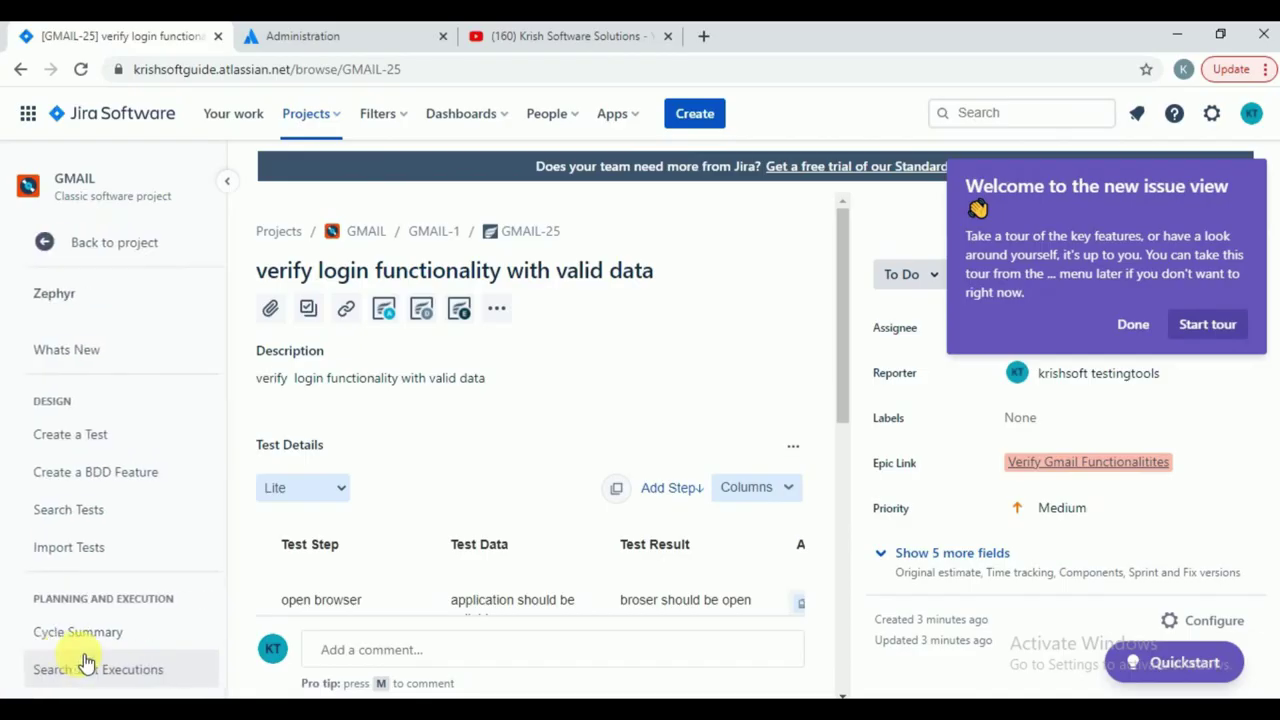
pyautogui.click(93, 513)
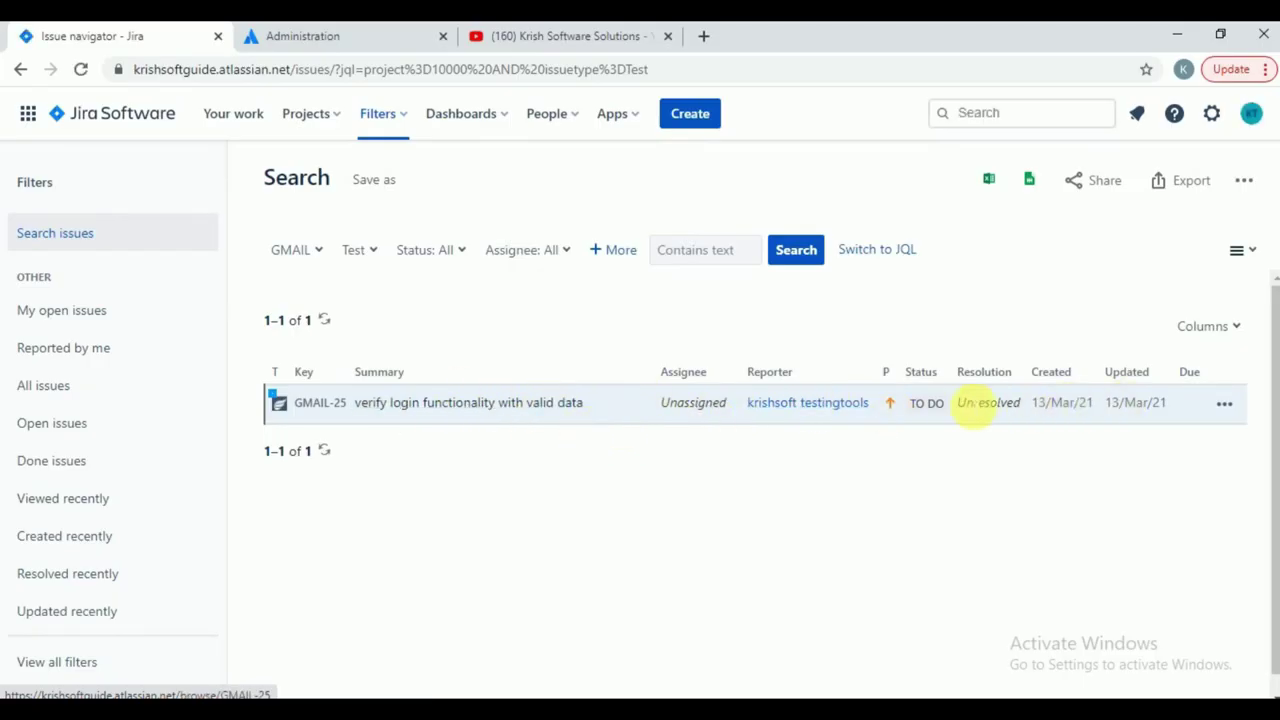
pyautogui.click(477, 410)
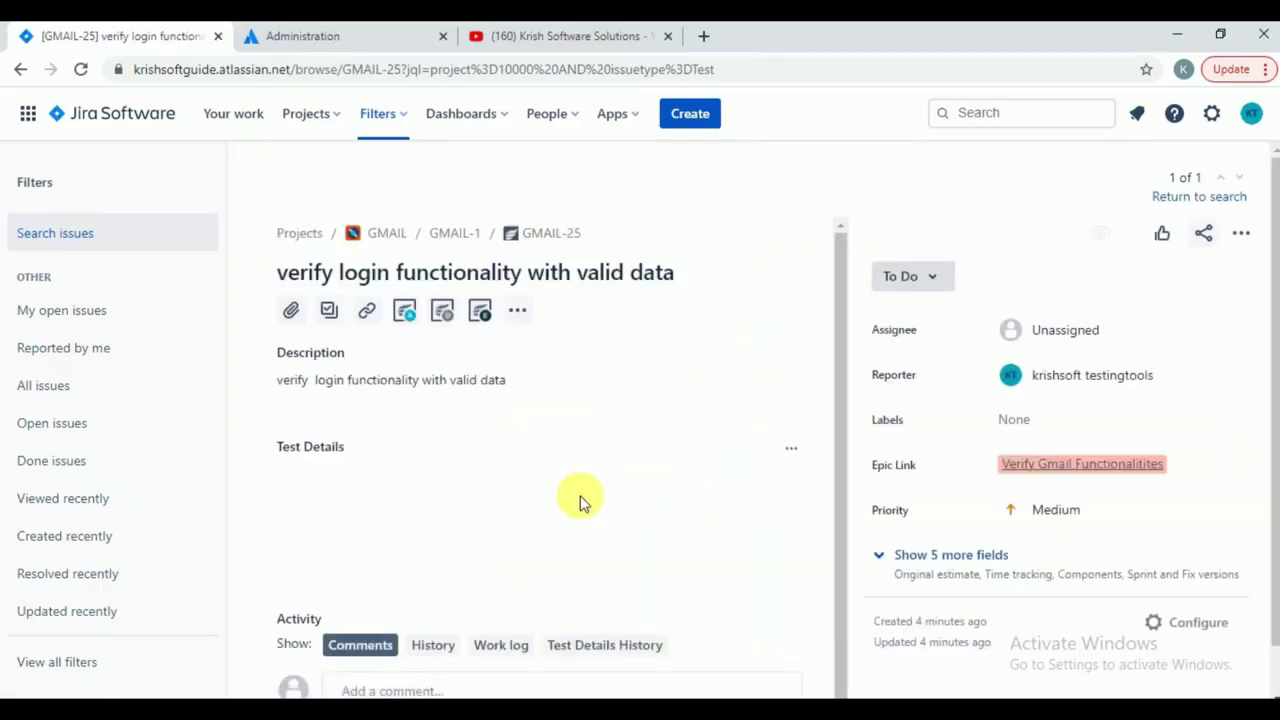
pyautogui.scroll(-5, 583, 503)
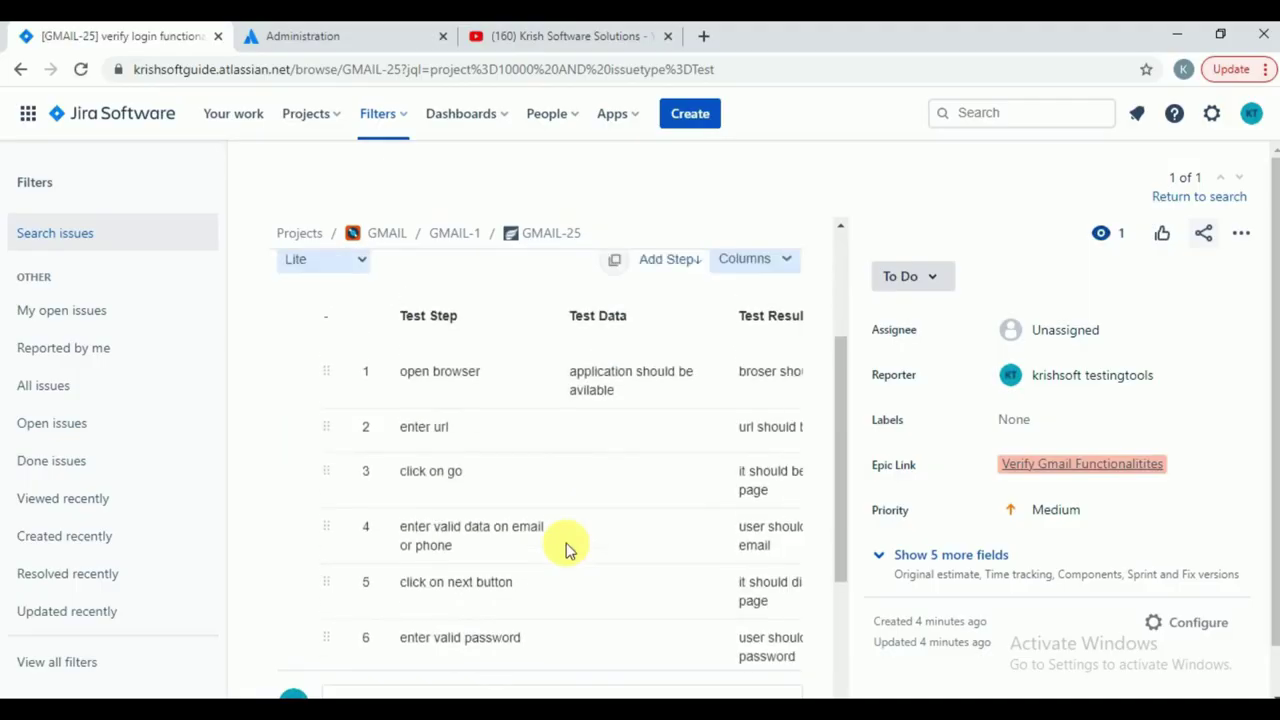
pyautogui.scroll(2, 567, 548)
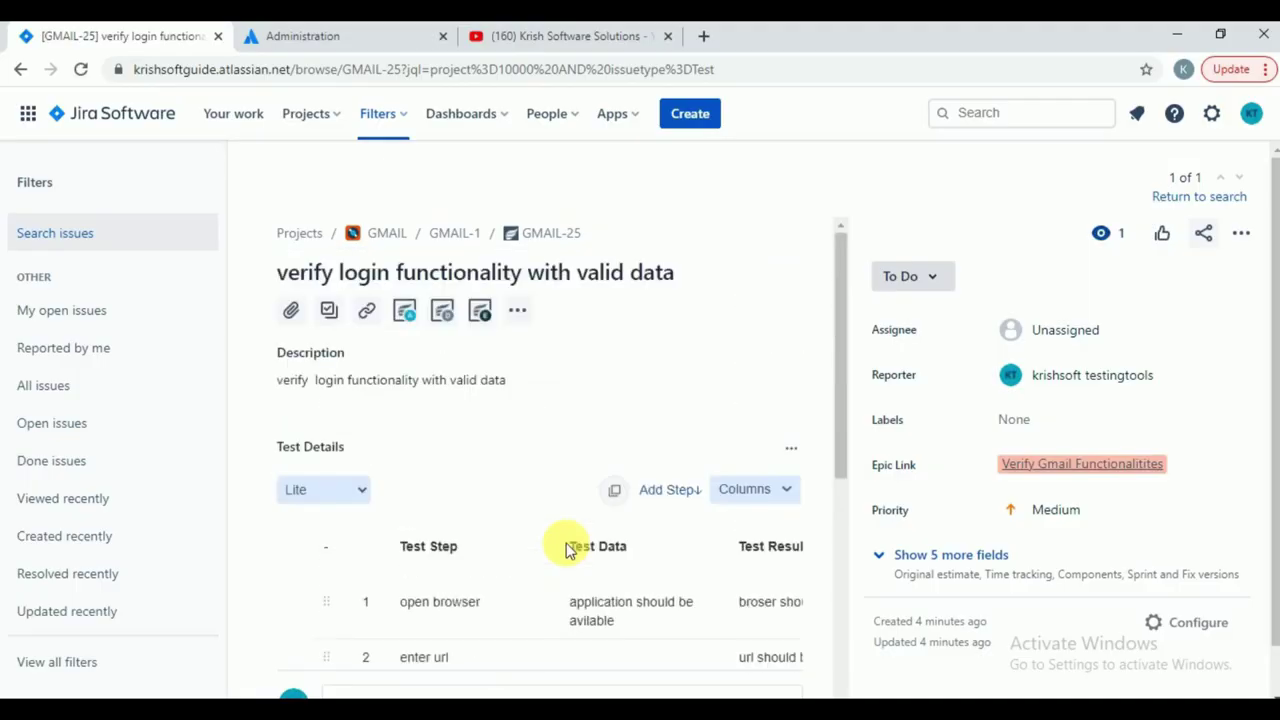
pyautogui.click(690, 114)
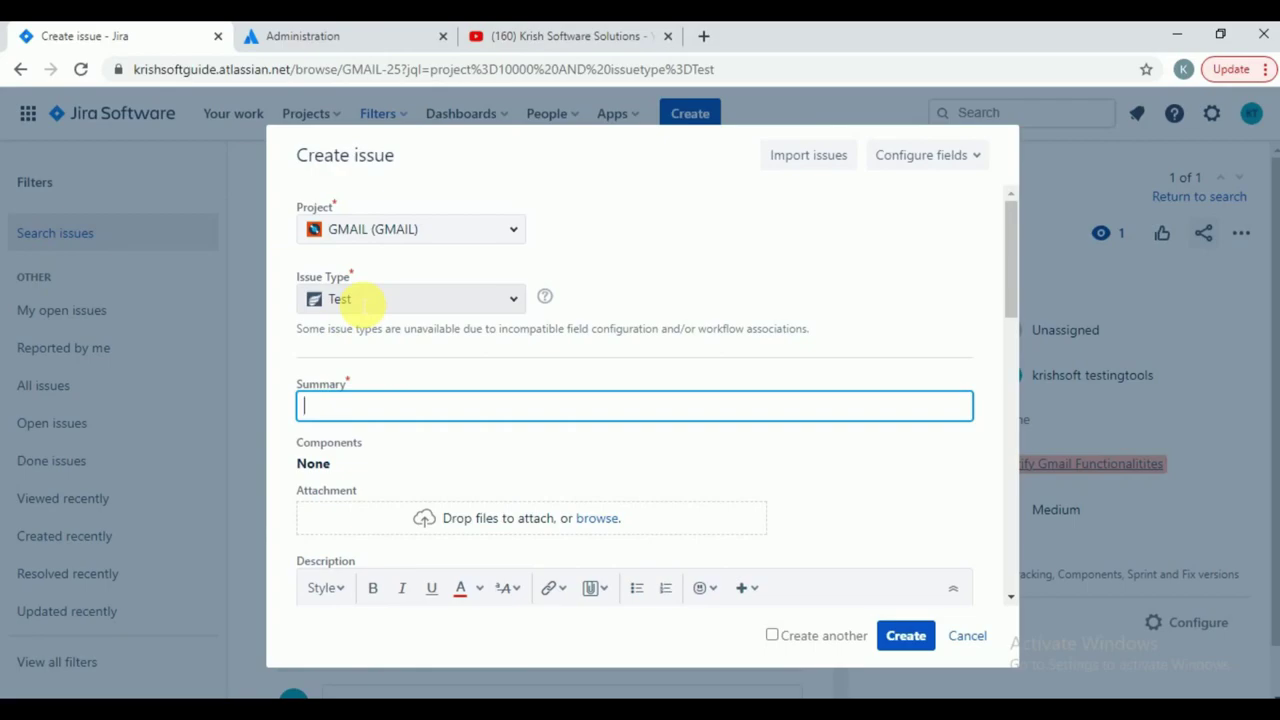
pyautogui.press('Escape')
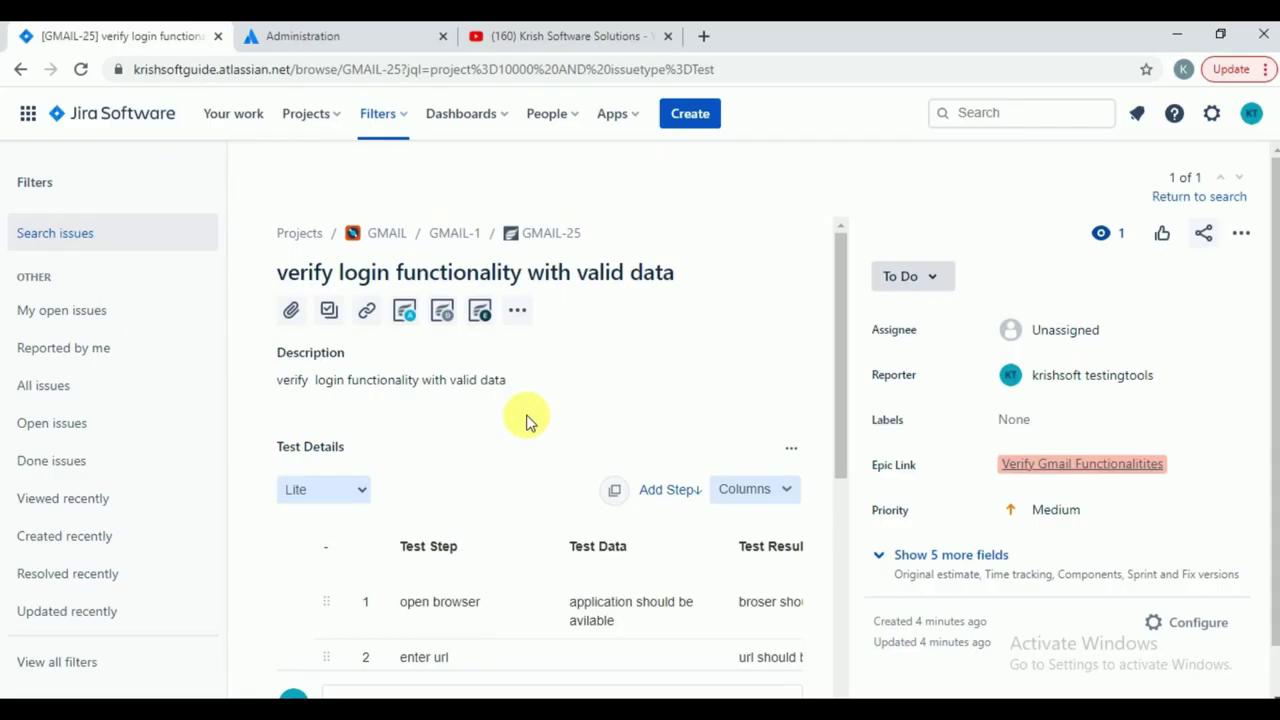
# - Switch to the JIRA Tasks notes in Notepad and highlight the "Create the cycle" line
pyautogui.moveTo(390, 700)
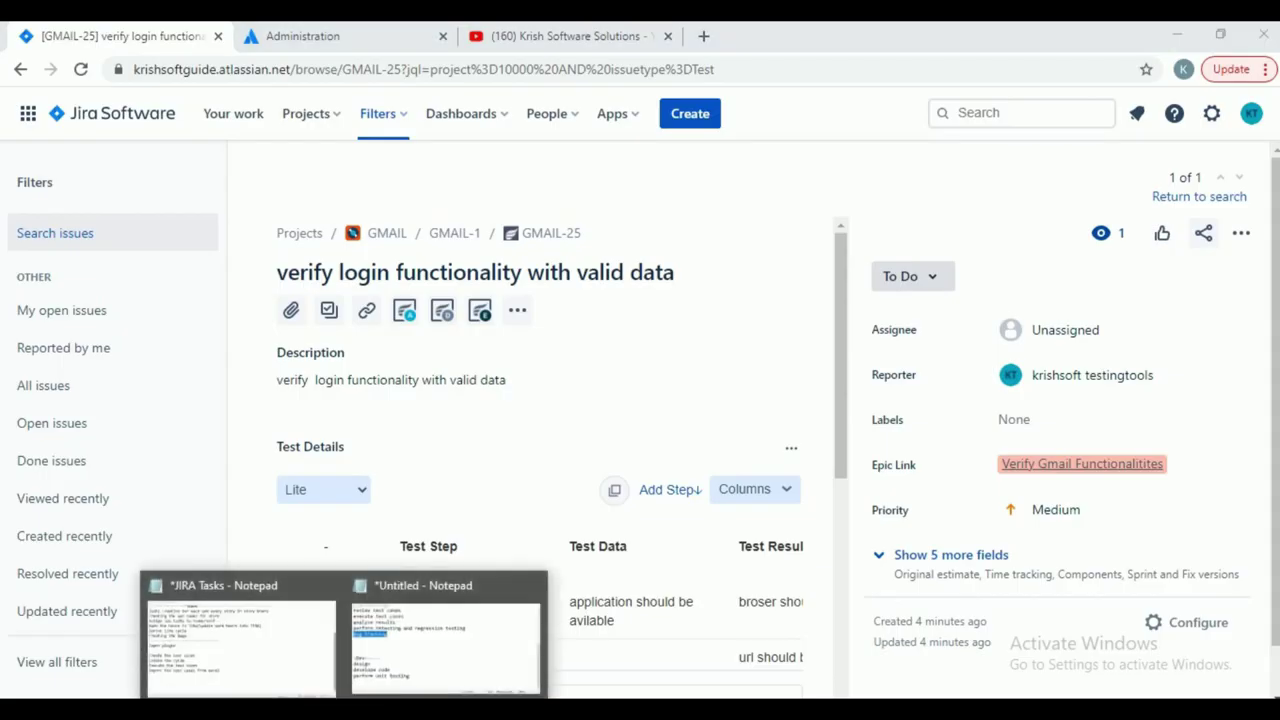
pyautogui.click(289, 664)
pyautogui.moveTo(258, 460); pyautogui.dragTo(12, 458)
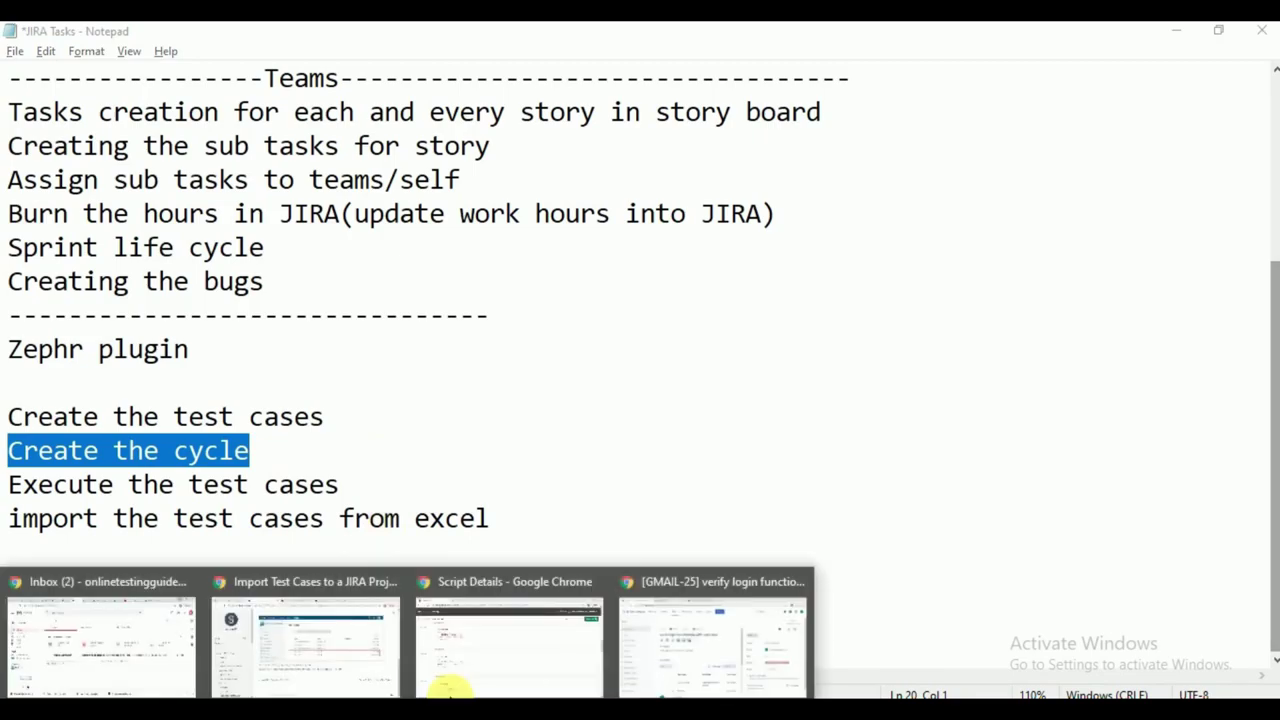
# - Return to Jira, open Zephyr's Cycle Summary for the GMAIL project, and dismiss the two Zephyr notices
pyautogui.click(715, 640)
pyautogui.click(20, 69)
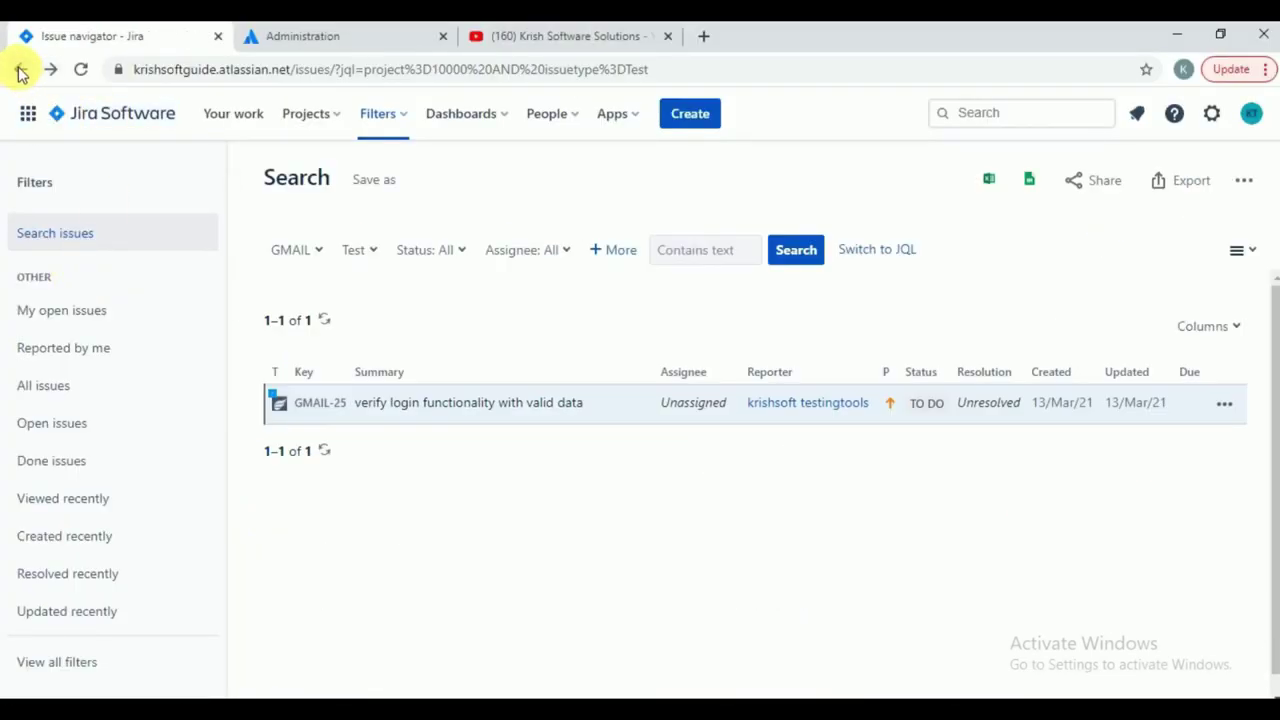
pyautogui.click(20, 69)
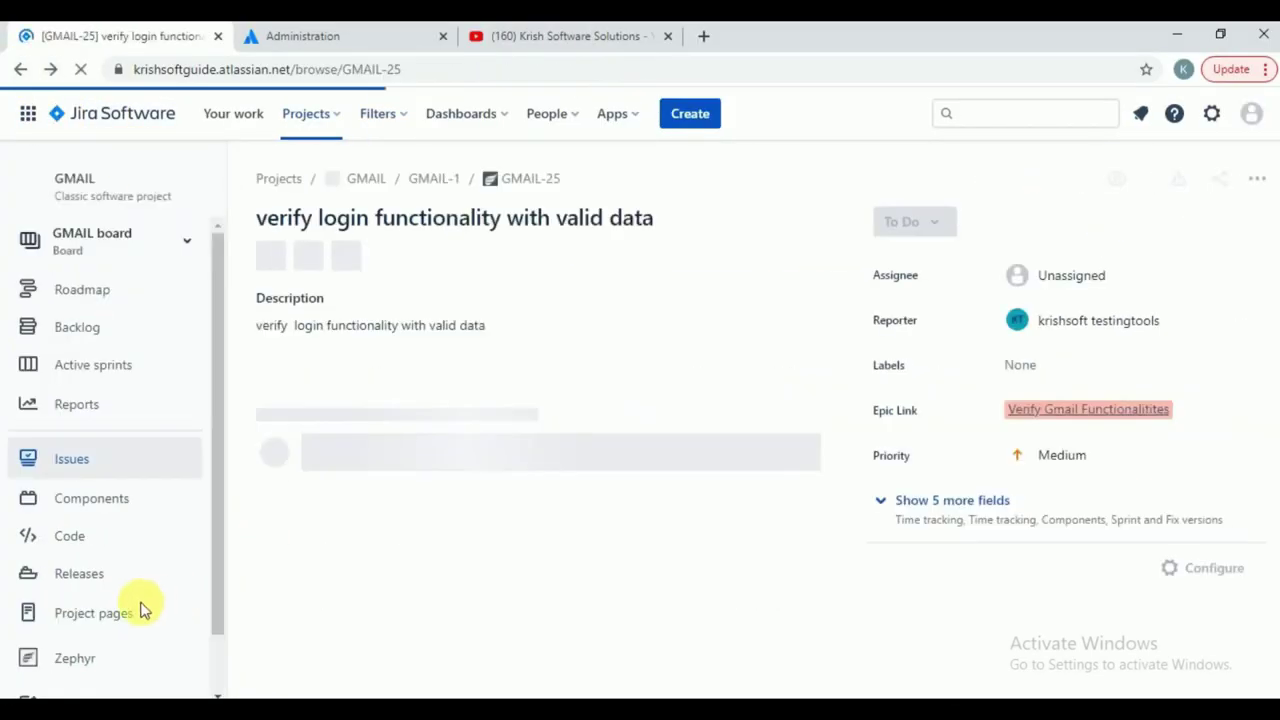
pyautogui.click(84, 664)
pyautogui.scroll(-3, 150, 530)
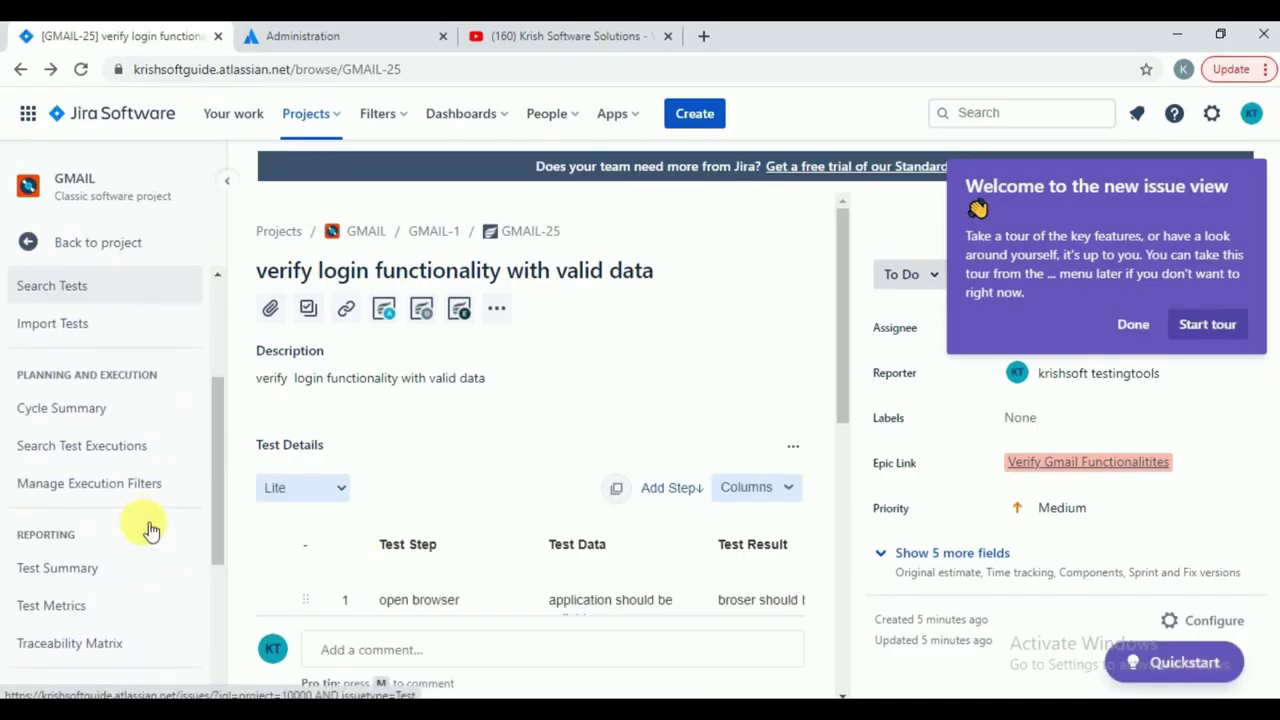
pyautogui.click(60, 407)
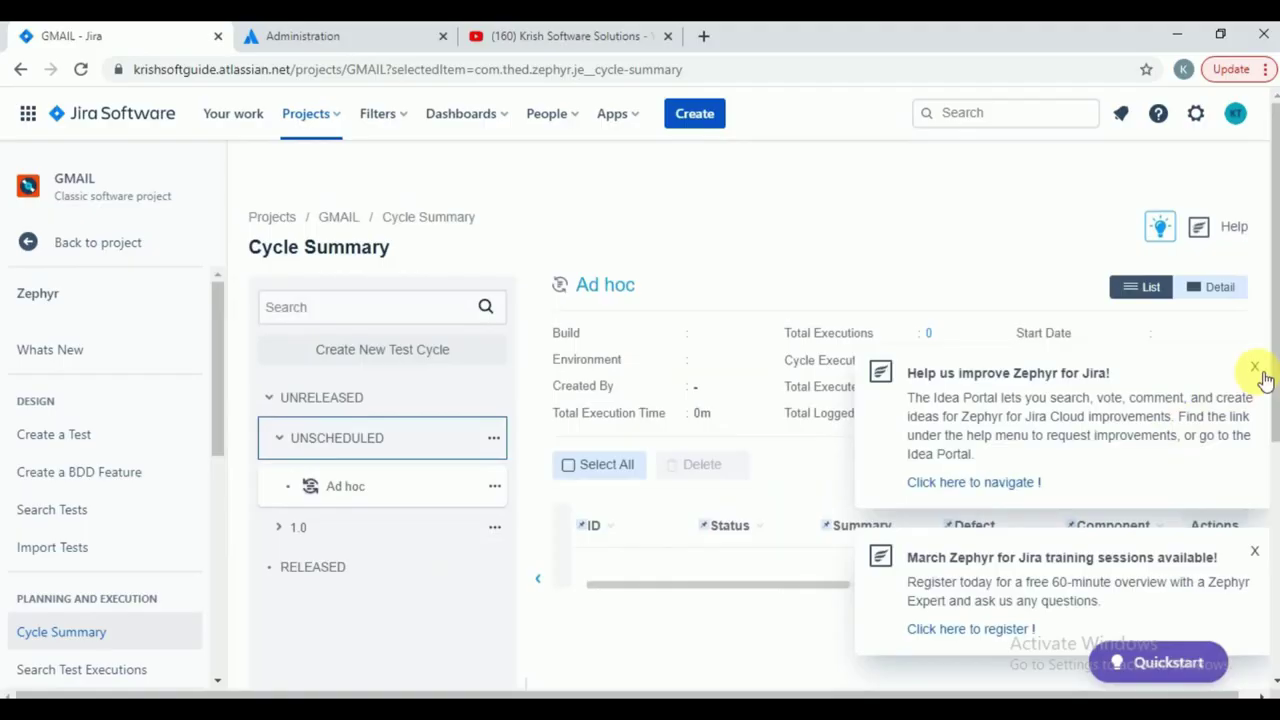
pyautogui.click(1255, 368)
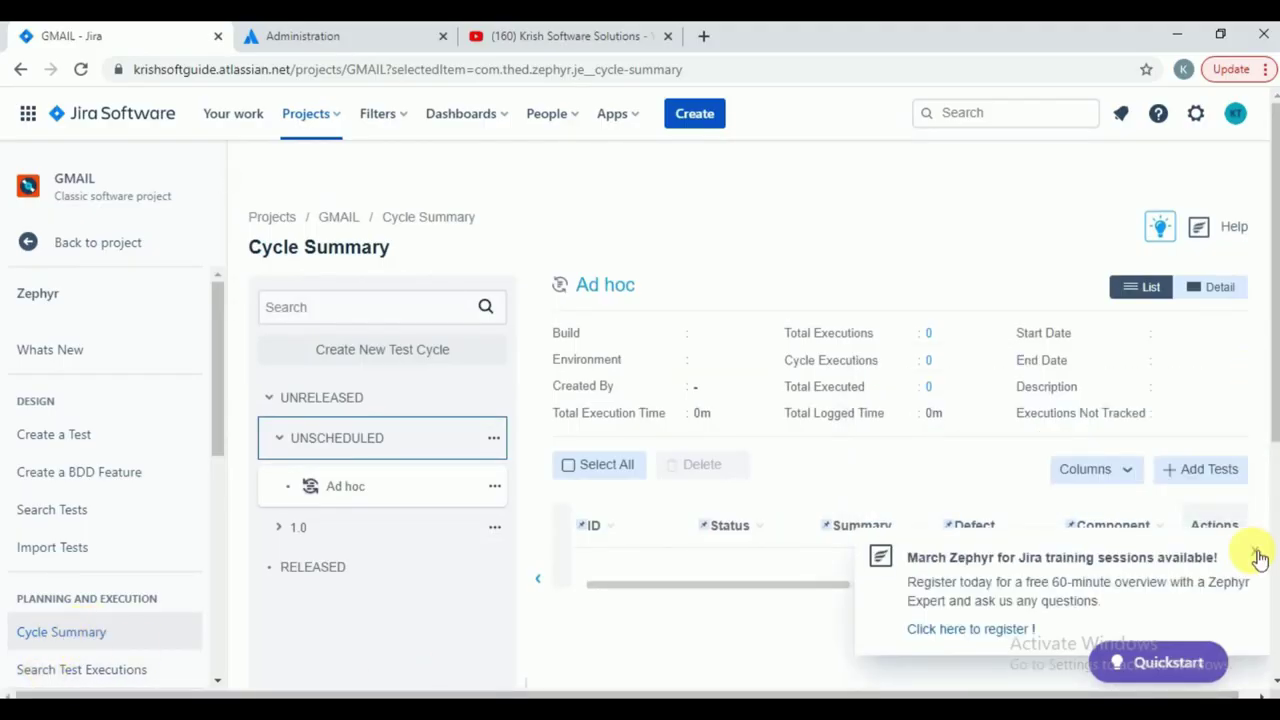
pyautogui.click(1259, 558)
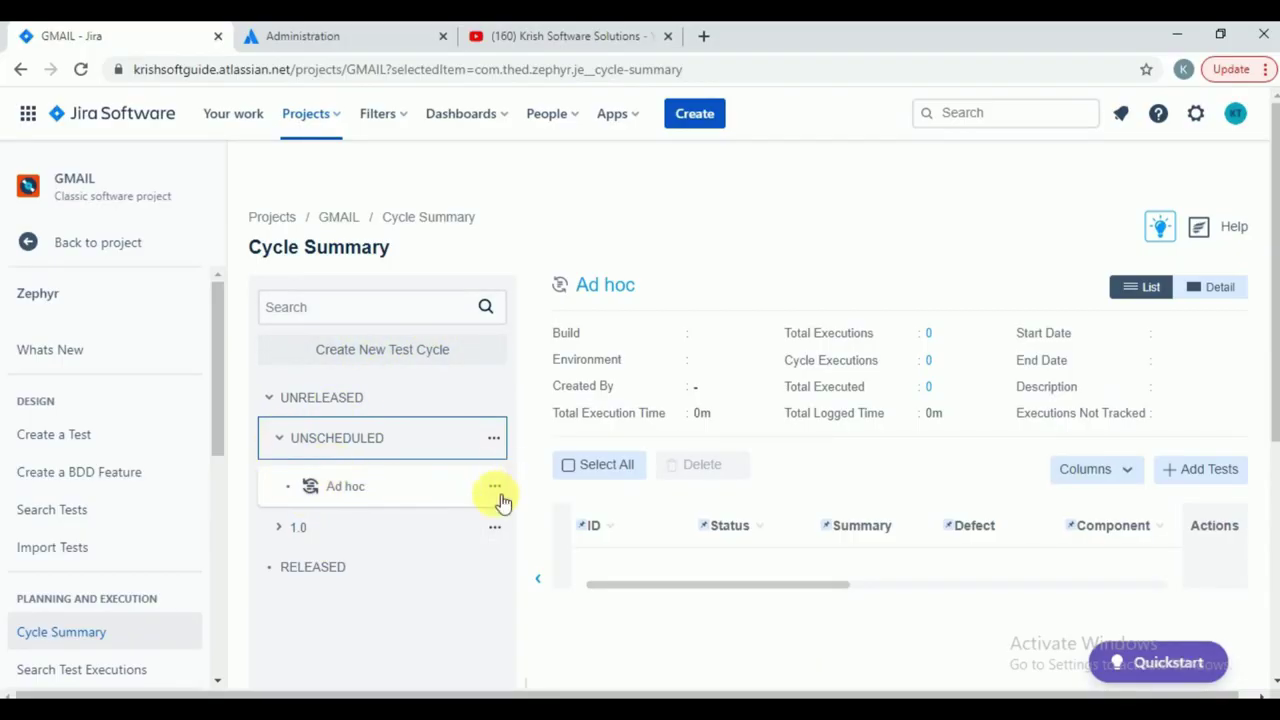
# - Create a new test cycle named Functional_Testing under the unreleased version 1.0
pyautogui.click(280, 530)
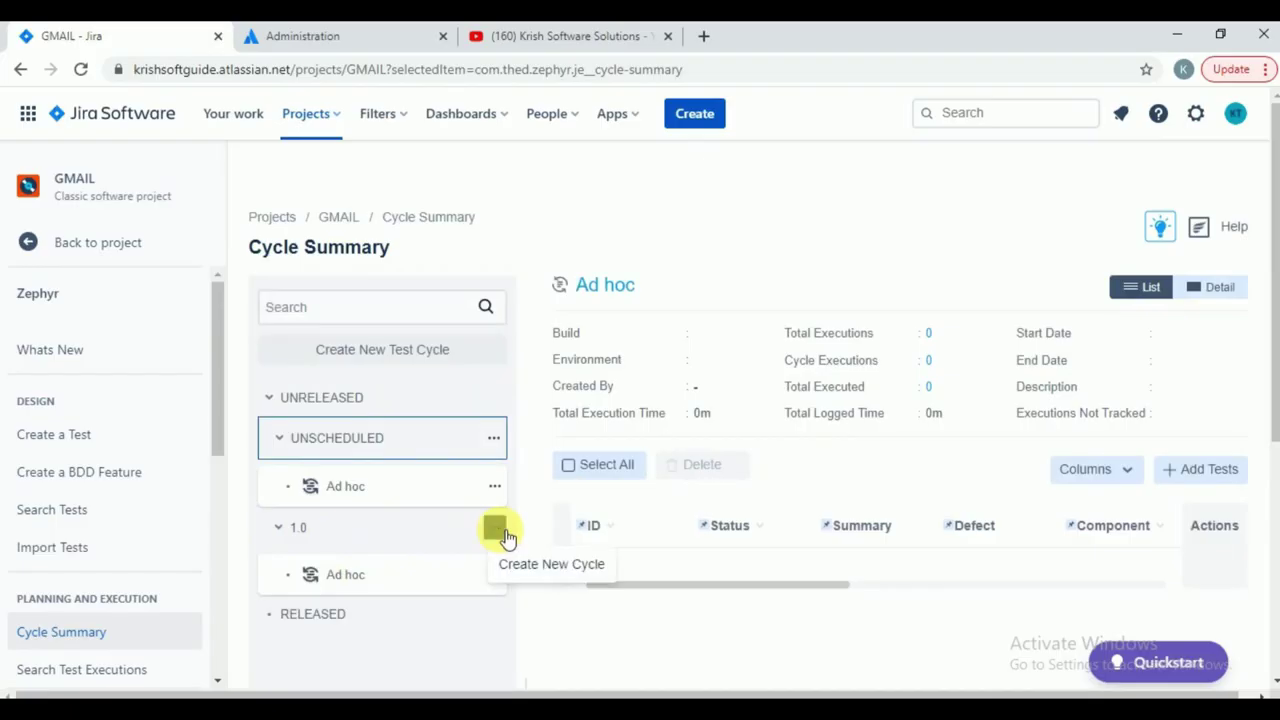
pyautogui.click(549, 566)
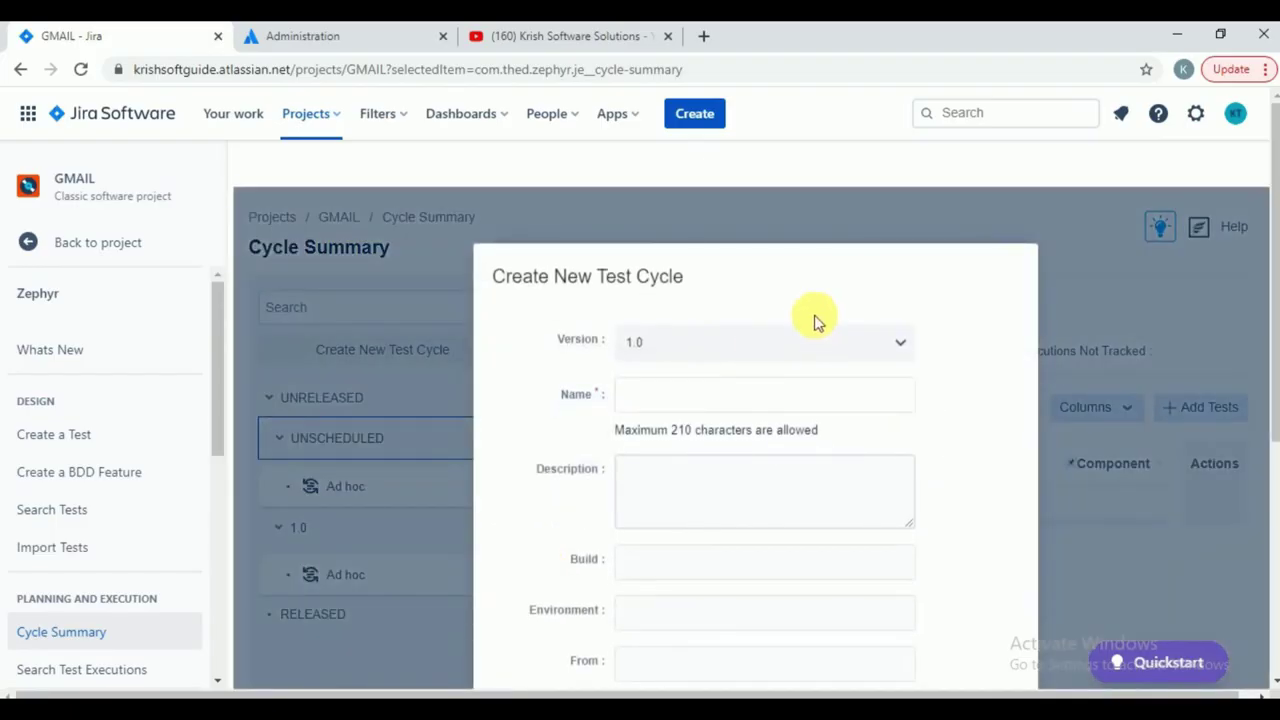
pyautogui.click(710, 398)
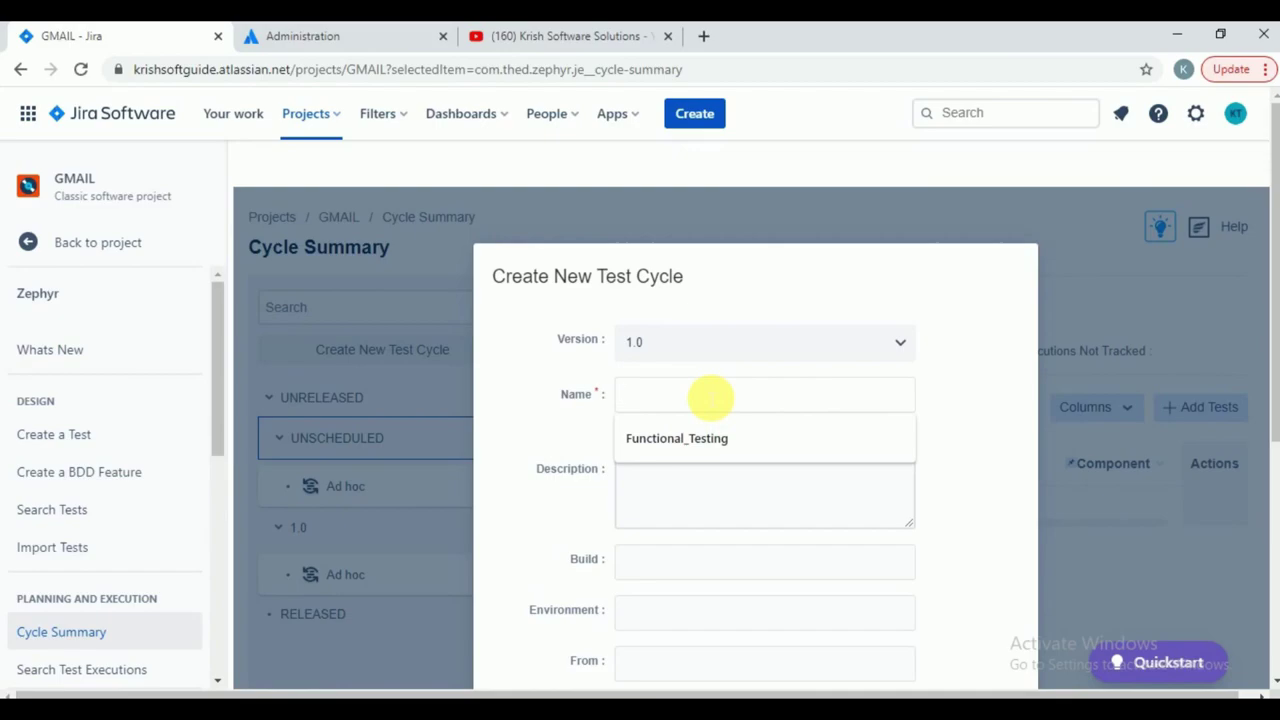
pyautogui.click(694, 437)
pyautogui.scroll(-2, 706, 608)
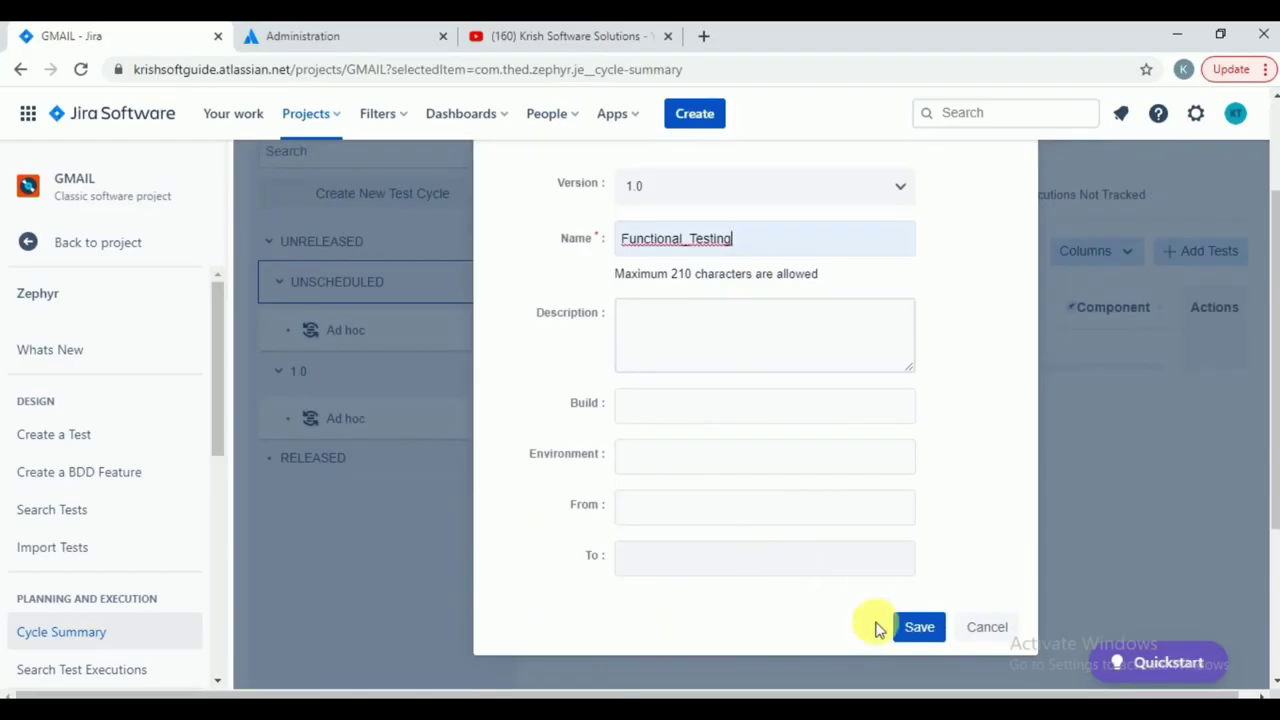
pyautogui.click(917, 627)
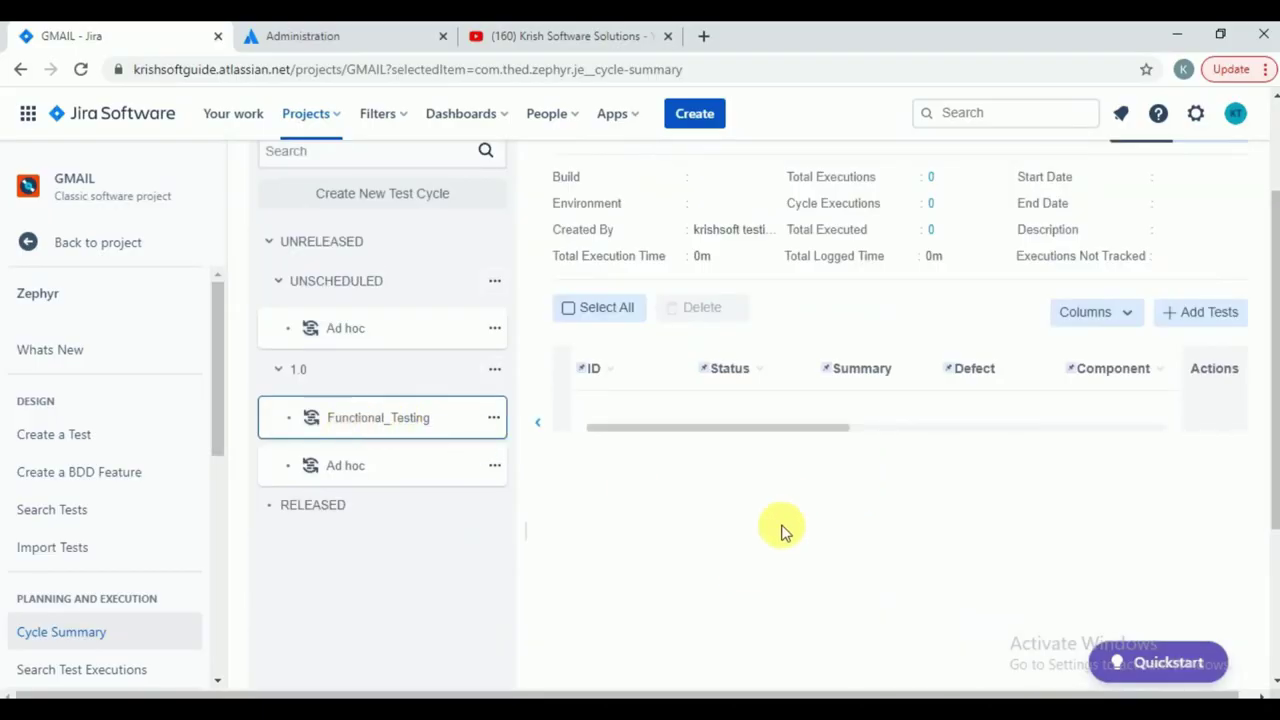
# - Add the test GMAIL-25 individually to the Functional_Testing cycle and dismiss the summary dialog
pyautogui.scroll(-2, 780, 528)
pyautogui.scroll(2, 780, 528)
pyautogui.scroll(-2, 780, 528)
pyautogui.scroll(2, 780, 528)
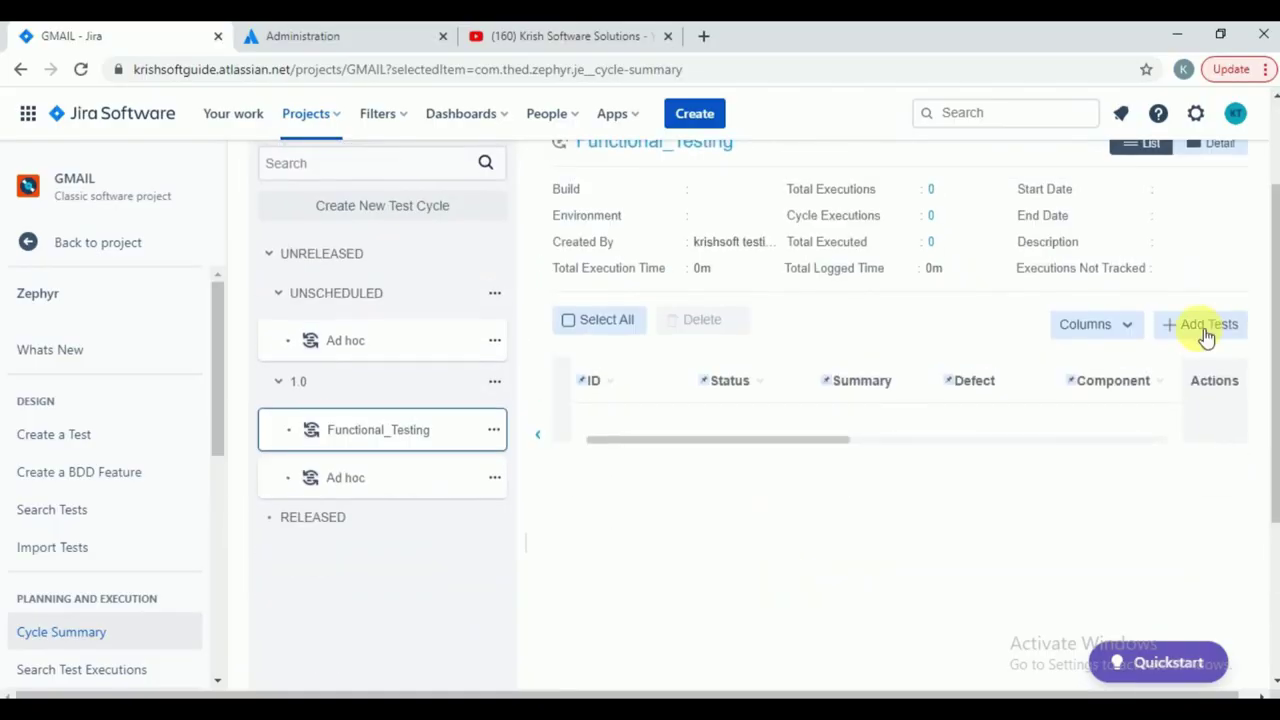
pyautogui.click(1205, 328)
pyautogui.click(766, 228)
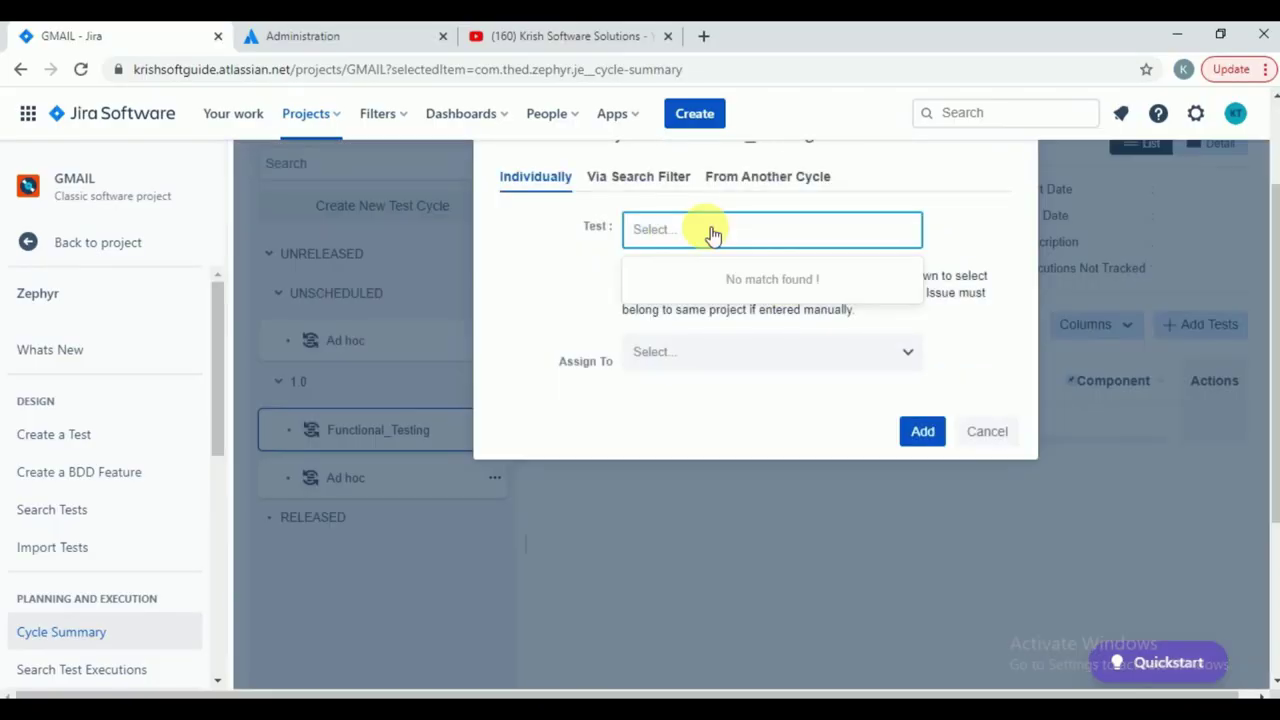
pyautogui.write('verify')
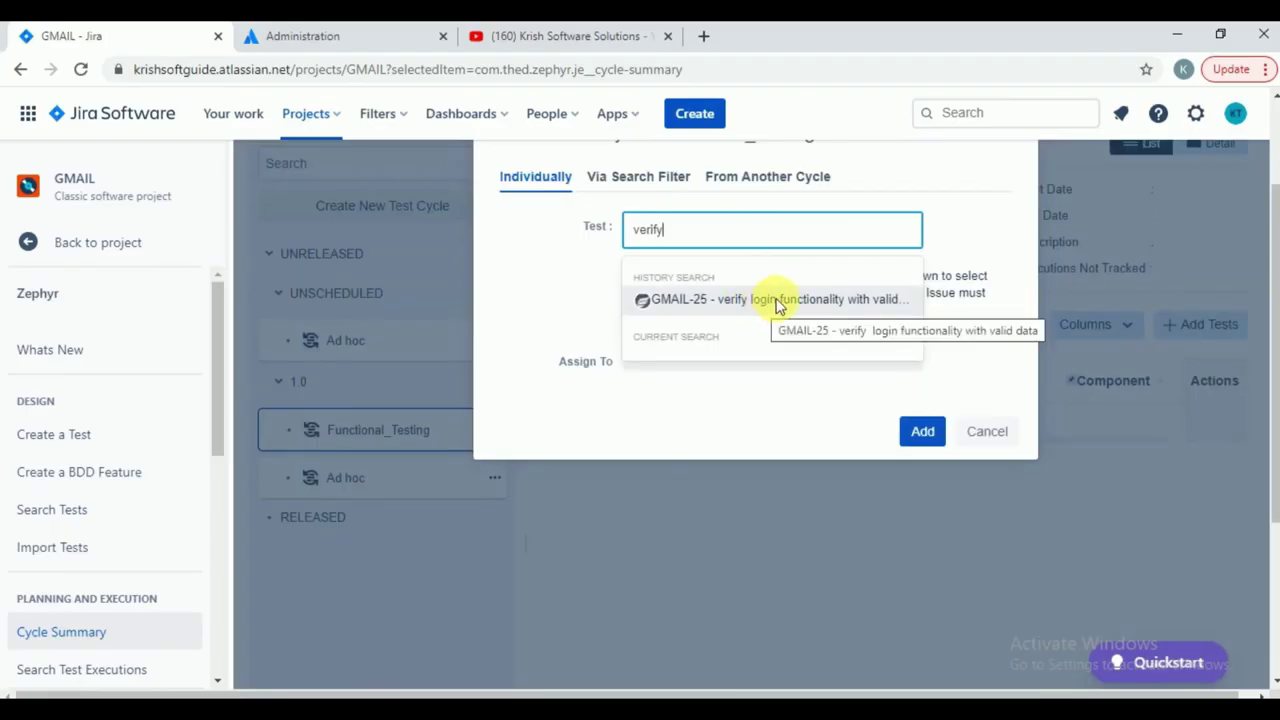
pyautogui.click(770, 299)
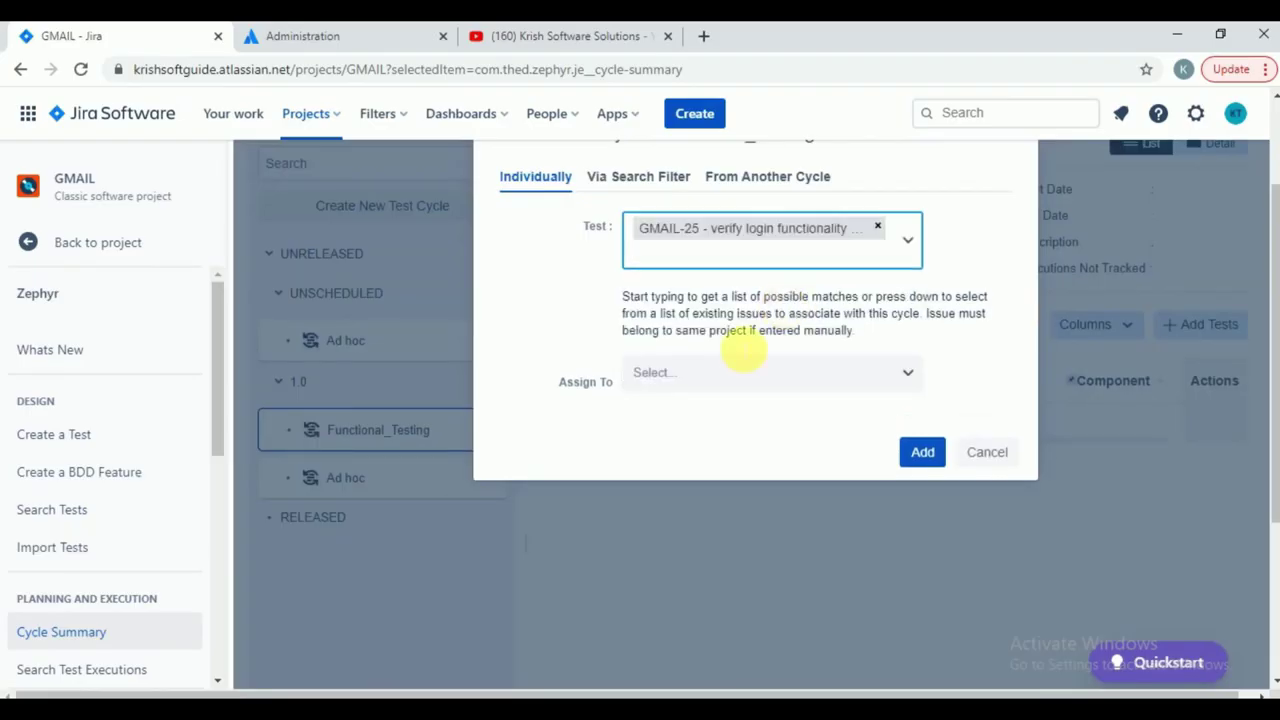
pyautogui.click(922, 452)
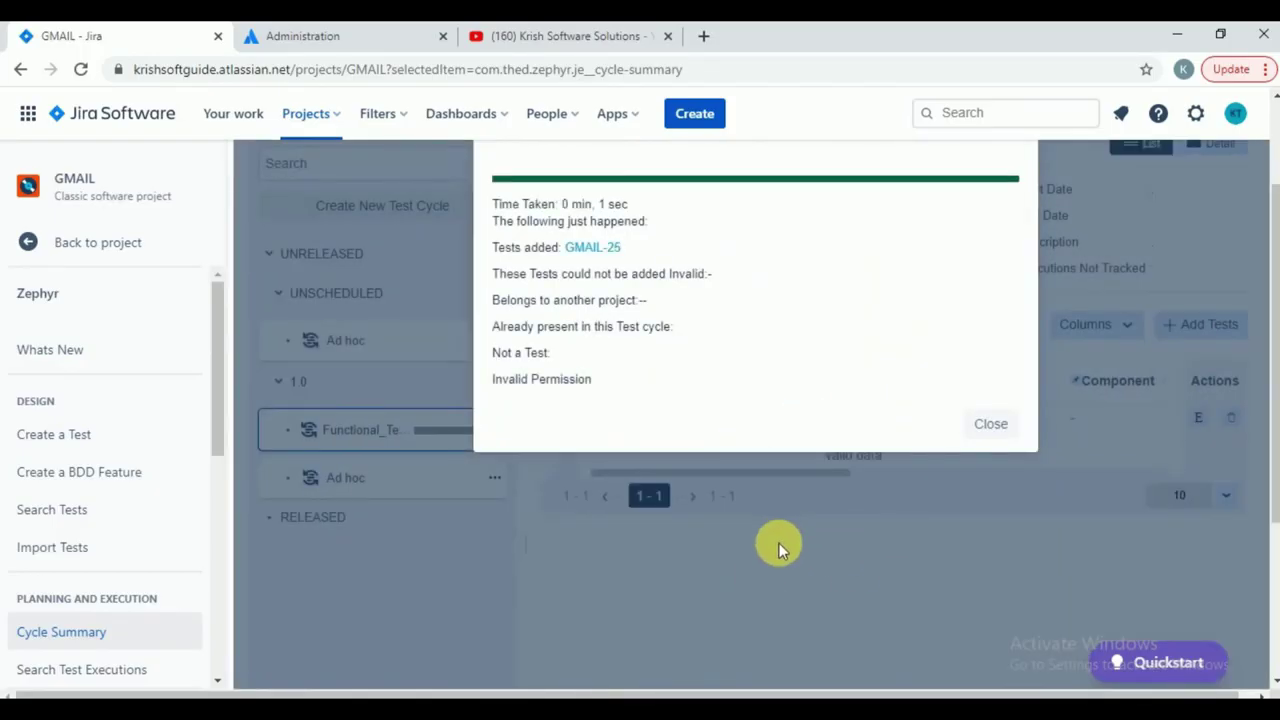
pyautogui.click(1004, 432)
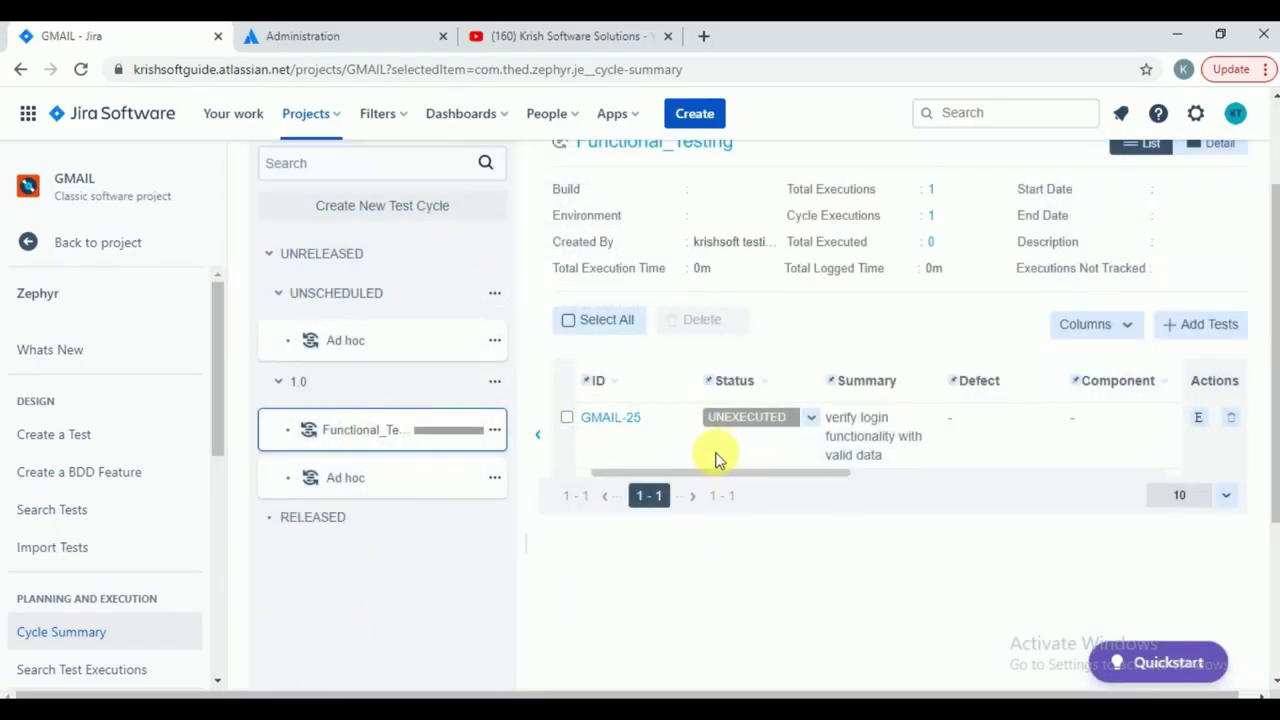
# - Open GMAIL-25 from the cycle's test list and review its description and test steps
pyautogui.click(612, 420)
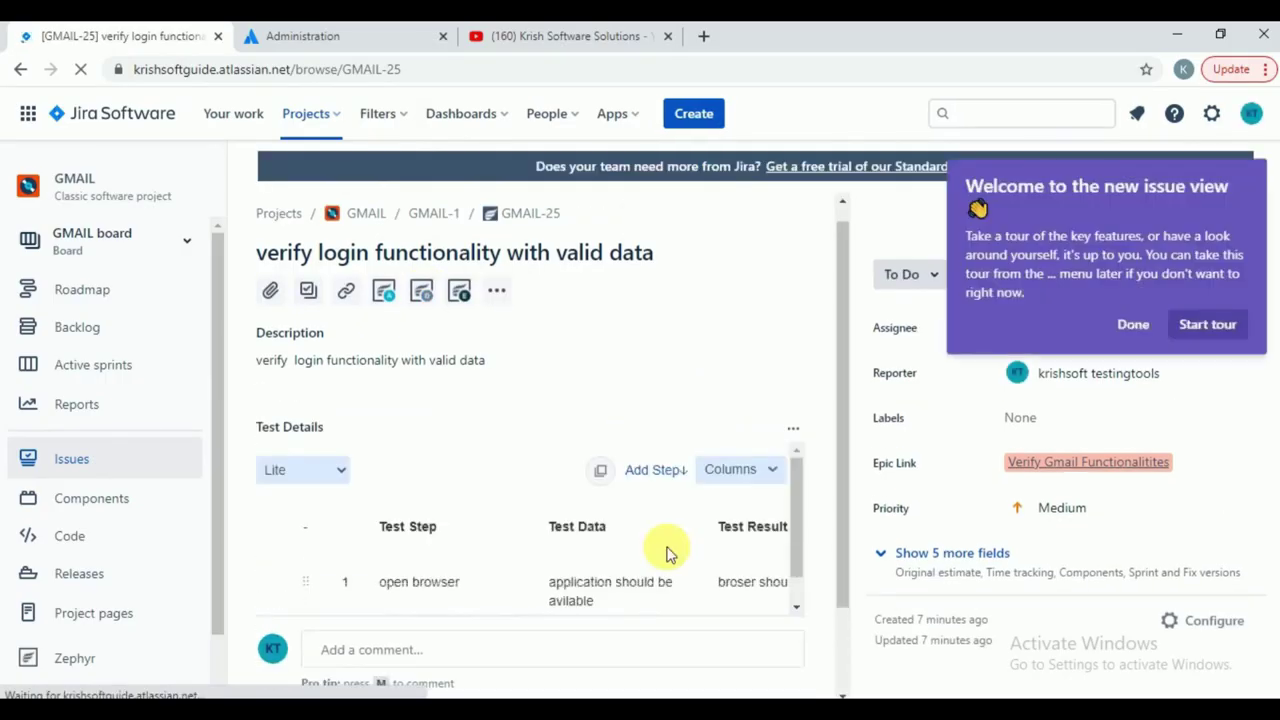
pyautogui.scroll(-5, 666, 551)
pyautogui.scroll(-3, 556, 510)
pyautogui.scroll(10, 556, 510)
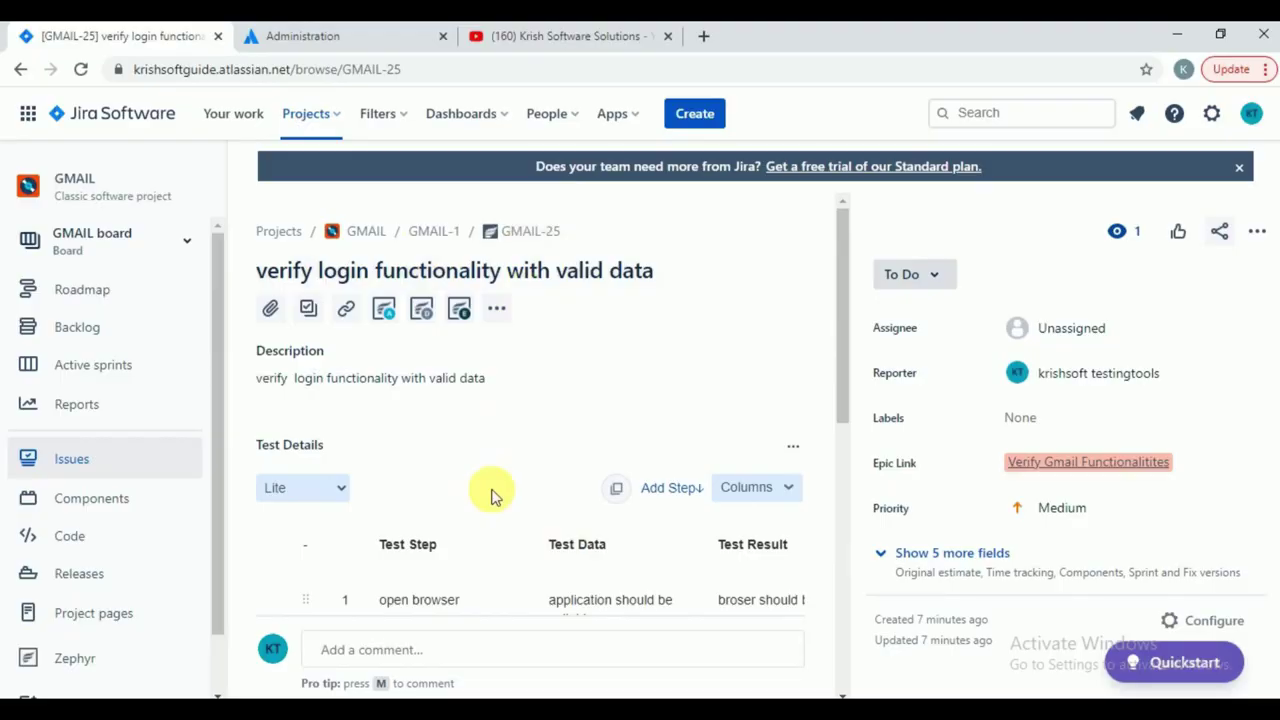
pyautogui.scroll(-8, 491, 493)
pyautogui.scroll(-1, 491, 493)
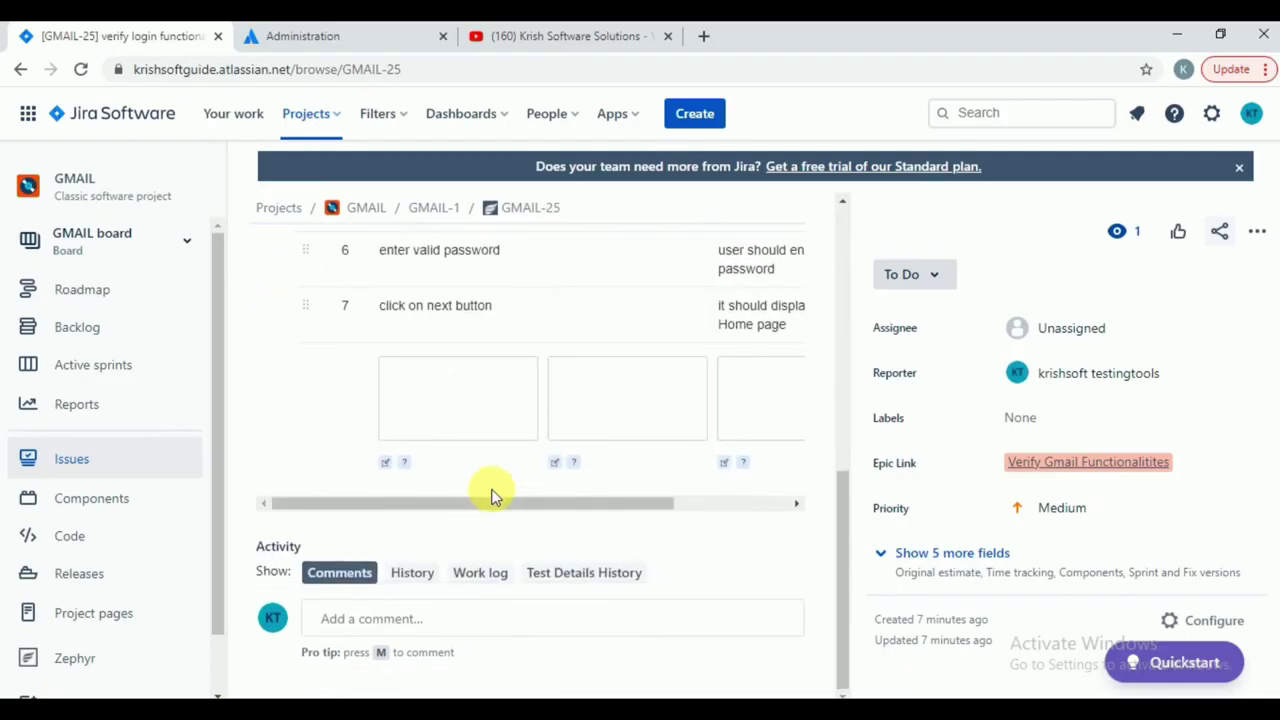
pyautogui.scroll(10, 491, 493)
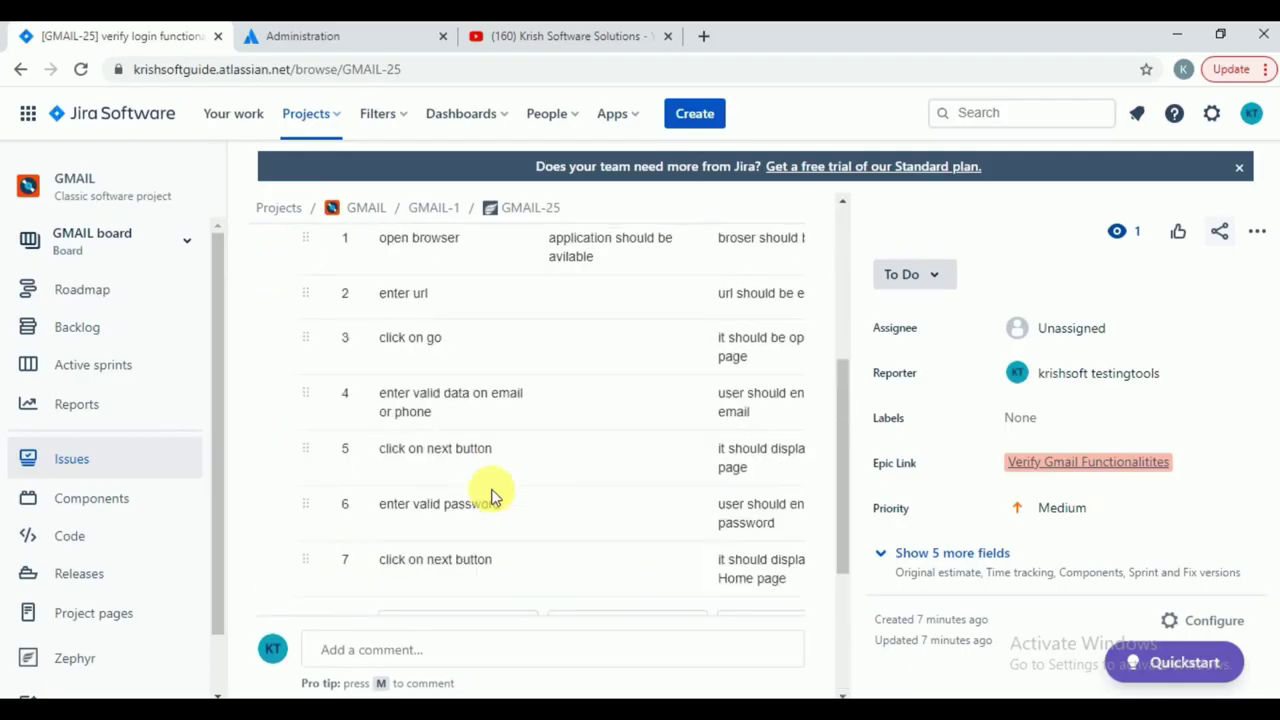
# - Return to Zephyr's Cycle Summary and set GMAIL-25's execution status to PASS in the Functional_Testing cycle
pyautogui.click(80, 660)
pyautogui.click(84, 632)
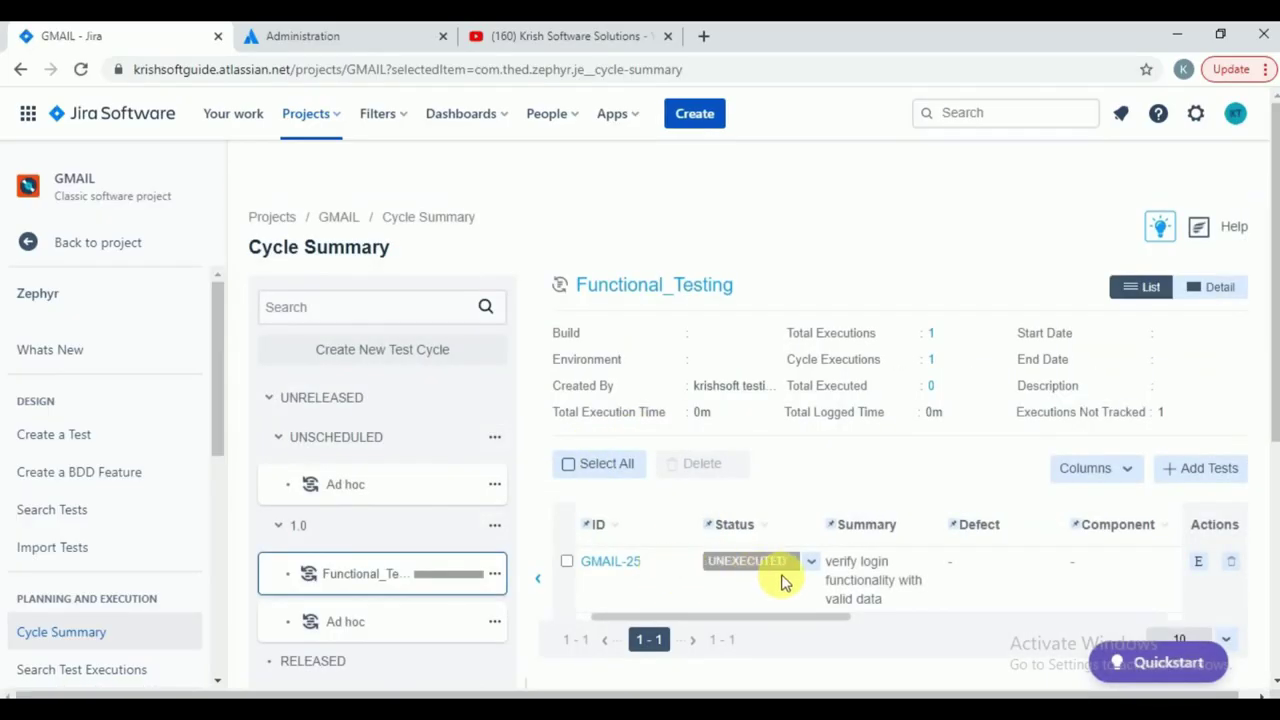
pyautogui.click(811, 562)
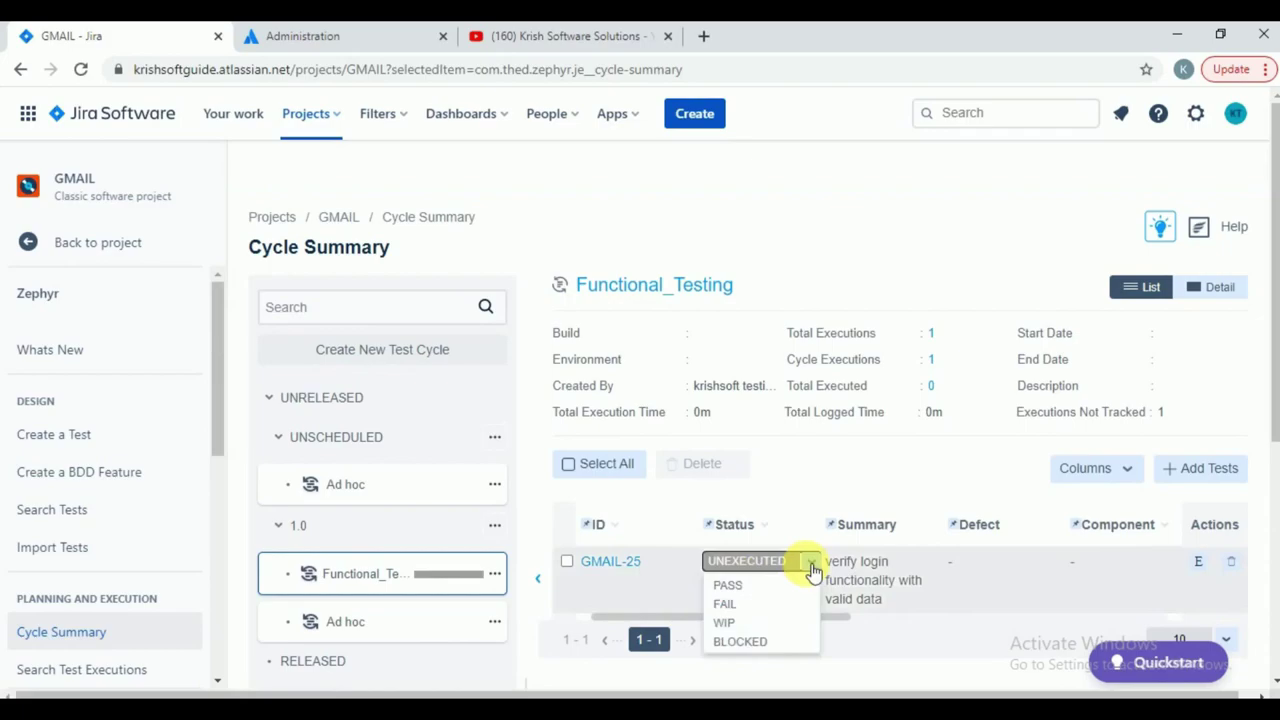
pyautogui.click(728, 585)
pyautogui.scroll(-2, 660, 590)
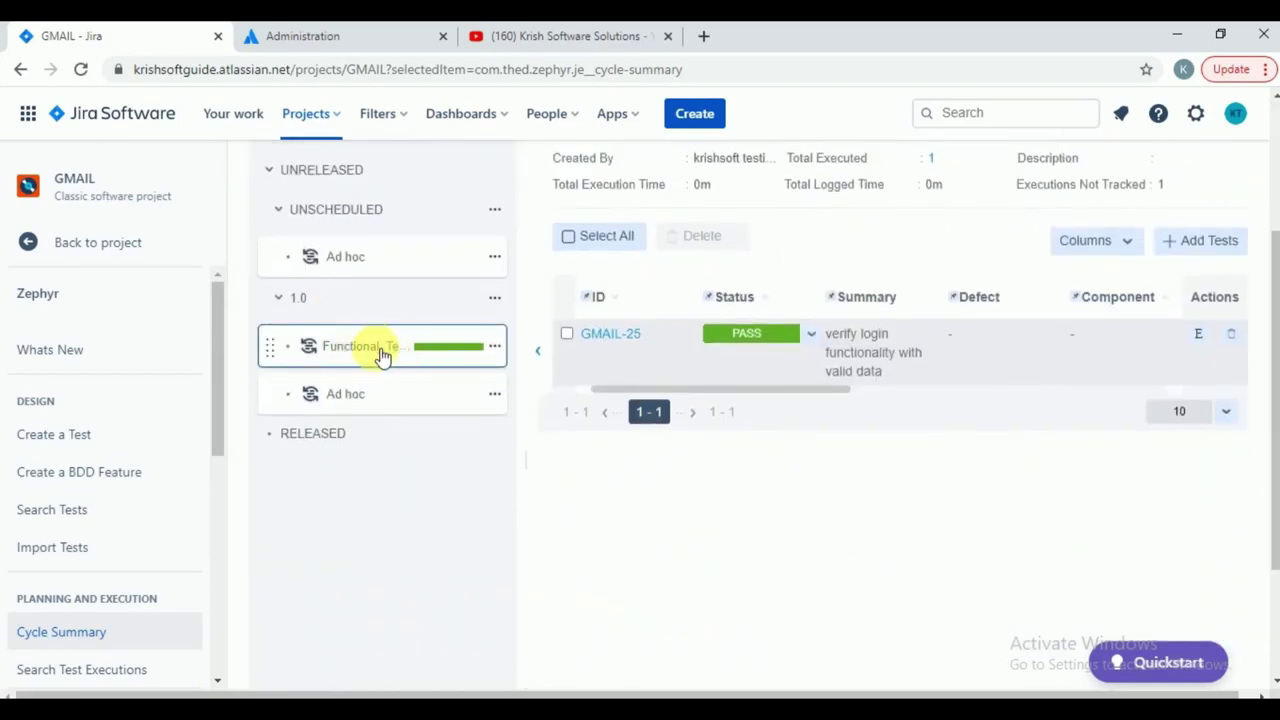
# - Switch GMAIL-25's execution status to FAIL and set it back to PASS
pyautogui.click(811, 334)
pyautogui.click(738, 358)
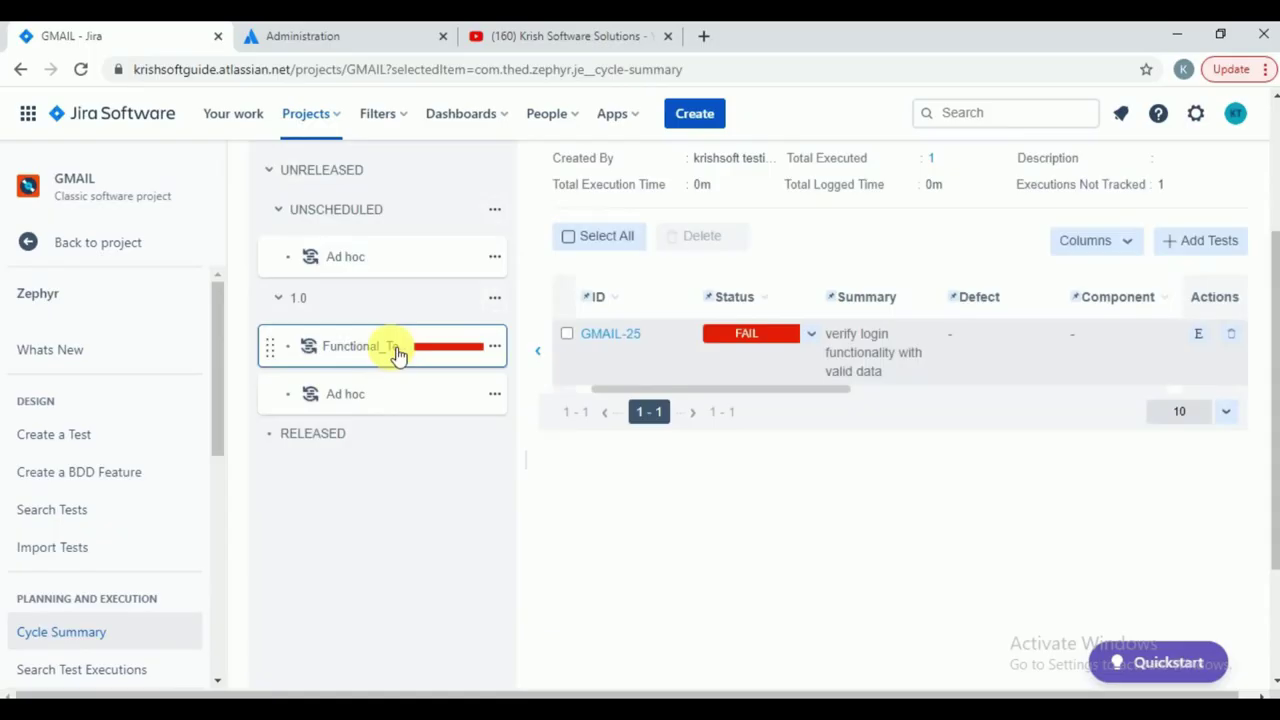
pyautogui.click(816, 334)
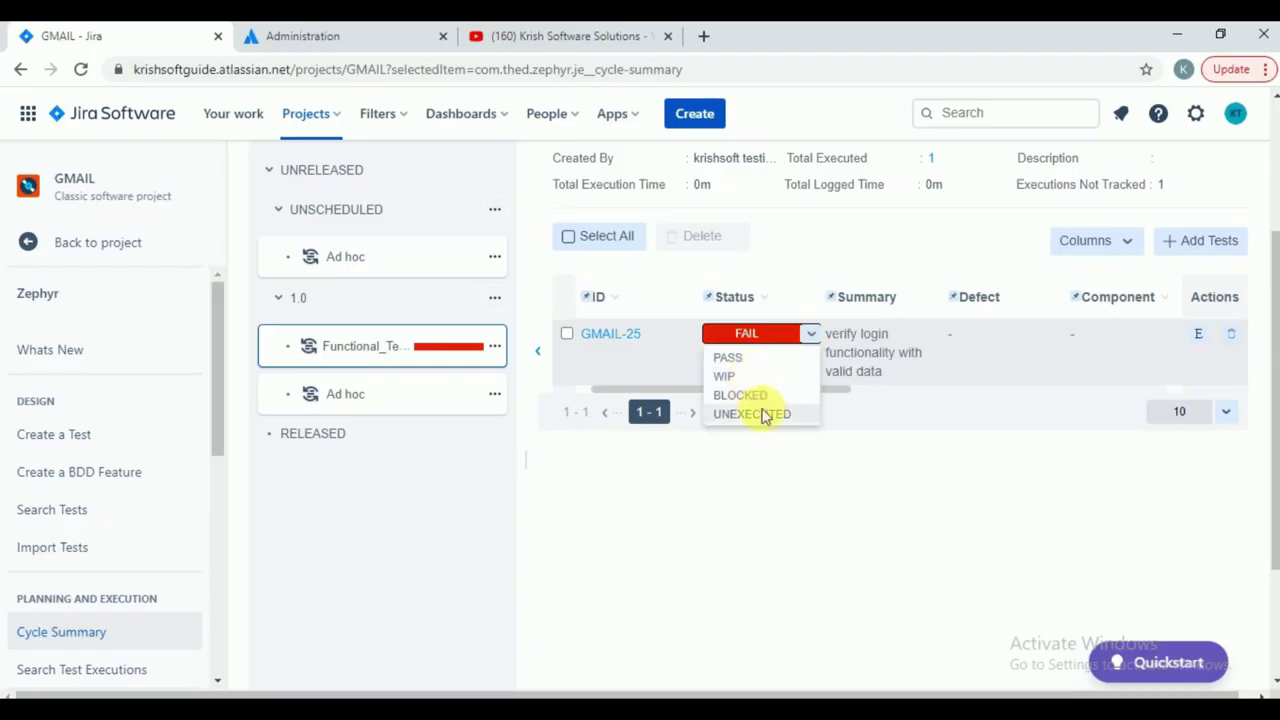
pyautogui.click(745, 358)
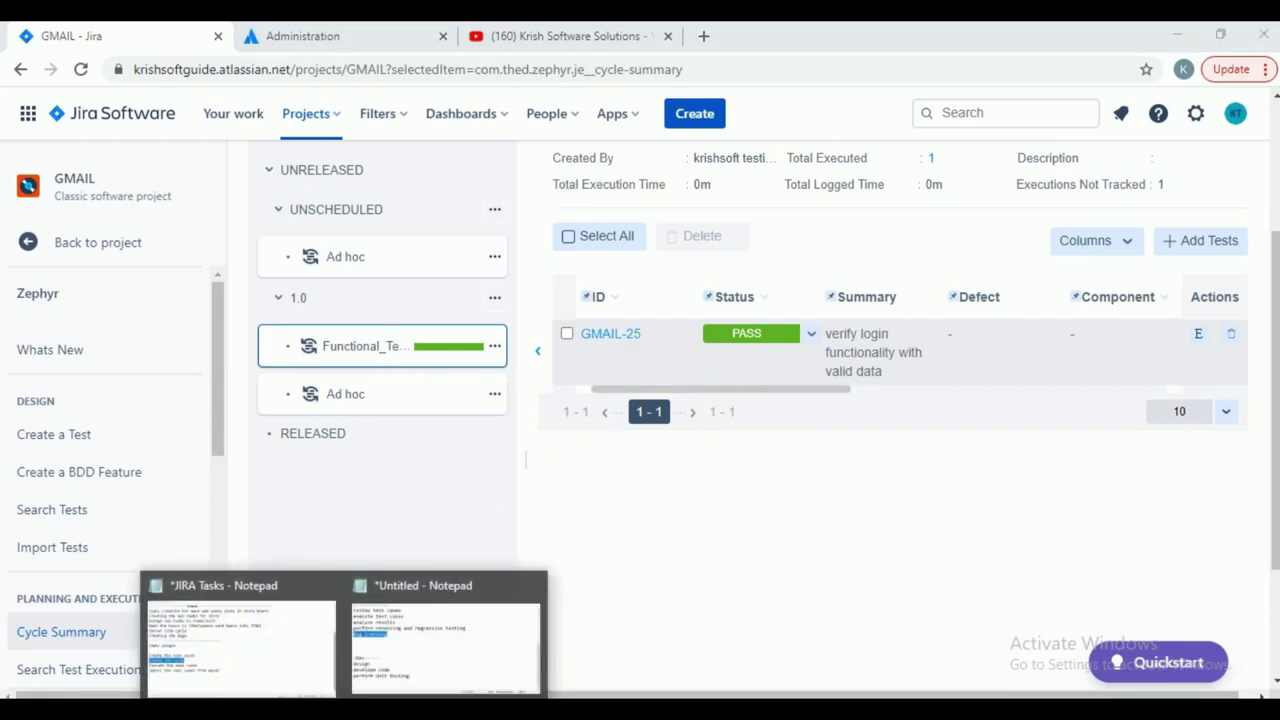
# - Highlight the "import the test cases from excel" line in Notepad's JIRA Tasks notes and return to Jira in Chrome
pyautogui.click(255, 668)
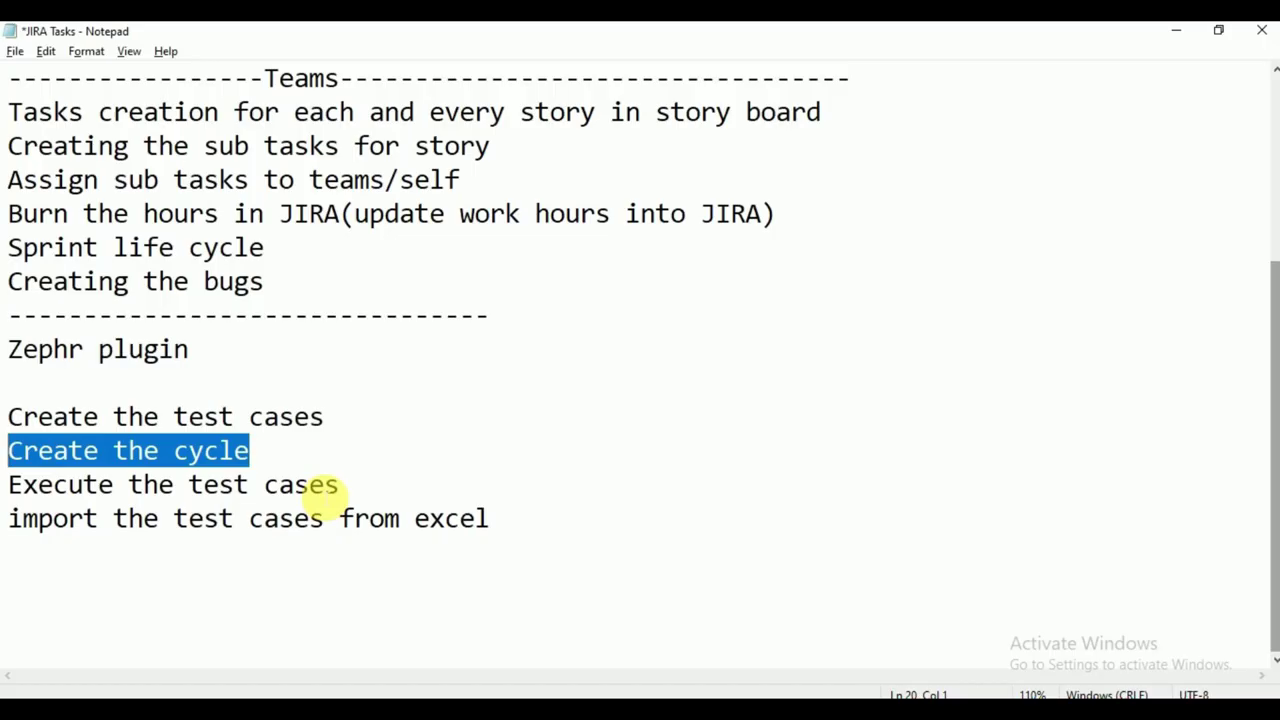
pyautogui.moveTo(9, 518); pyautogui.dragTo(510, 520)
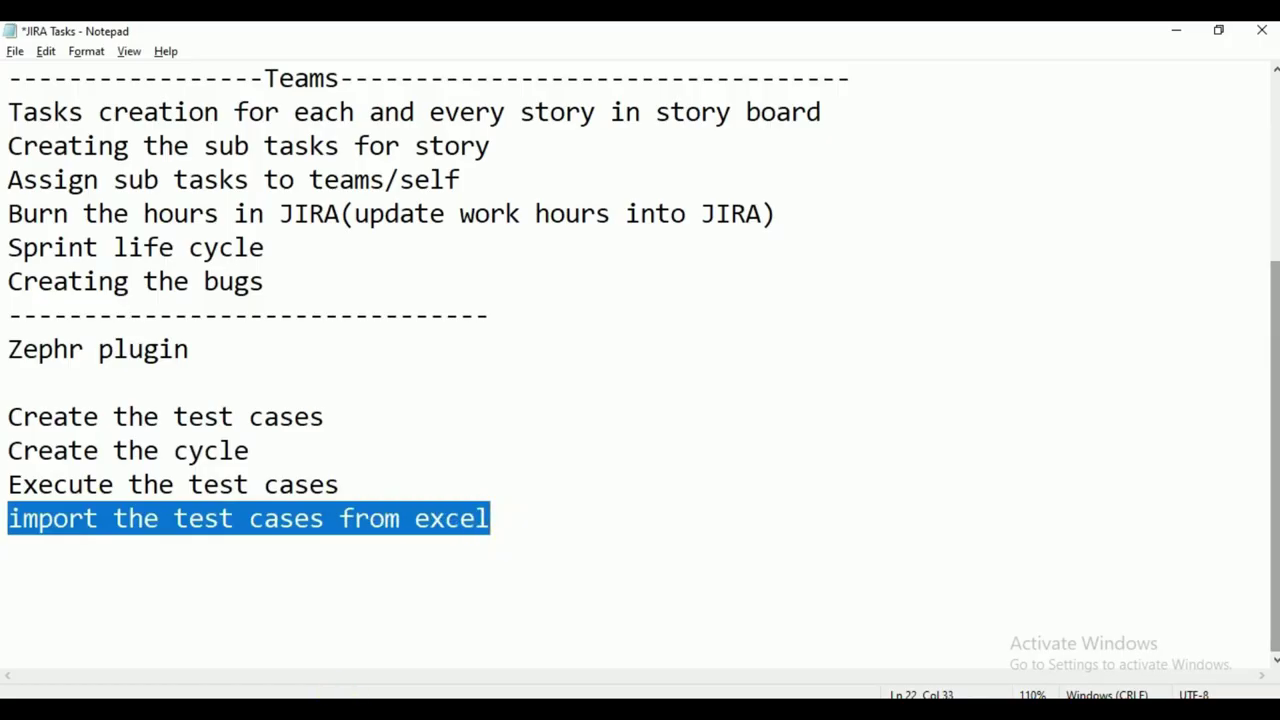
pyautogui.moveTo(380, 690)
pyautogui.moveTo(190, 632)
pyautogui.click(772, 608)
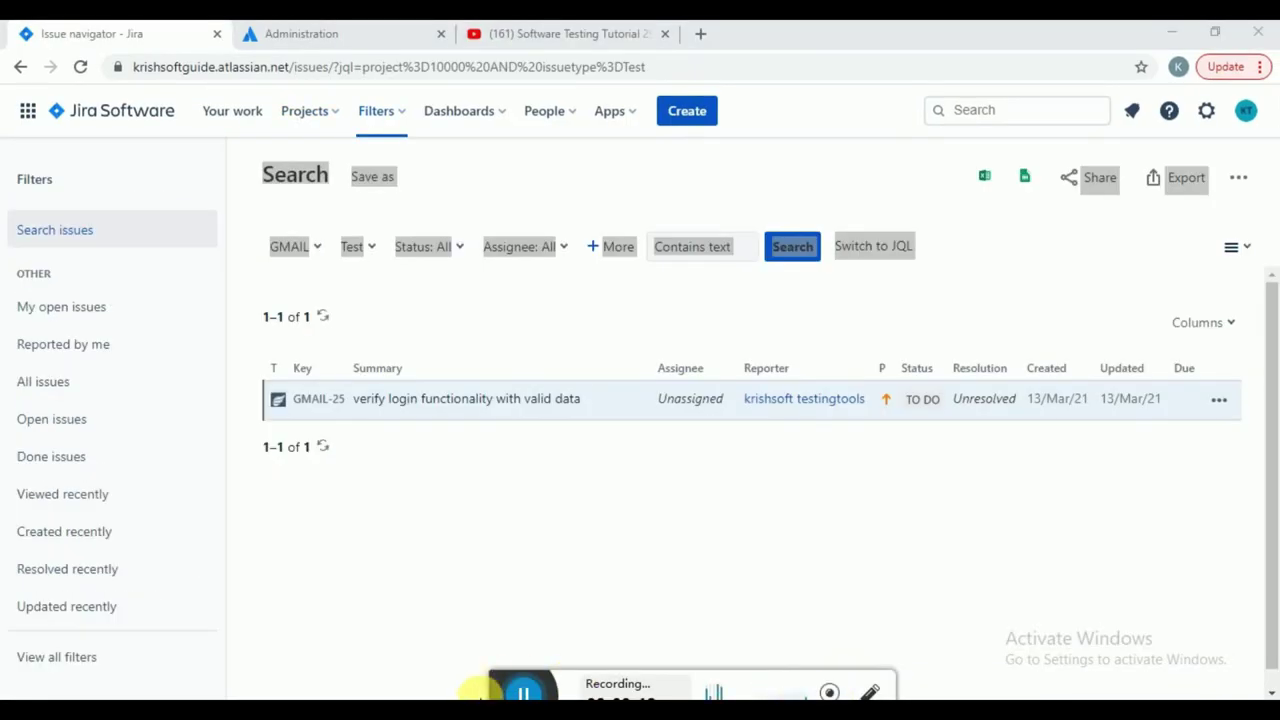
pyautogui.click(503, 683)
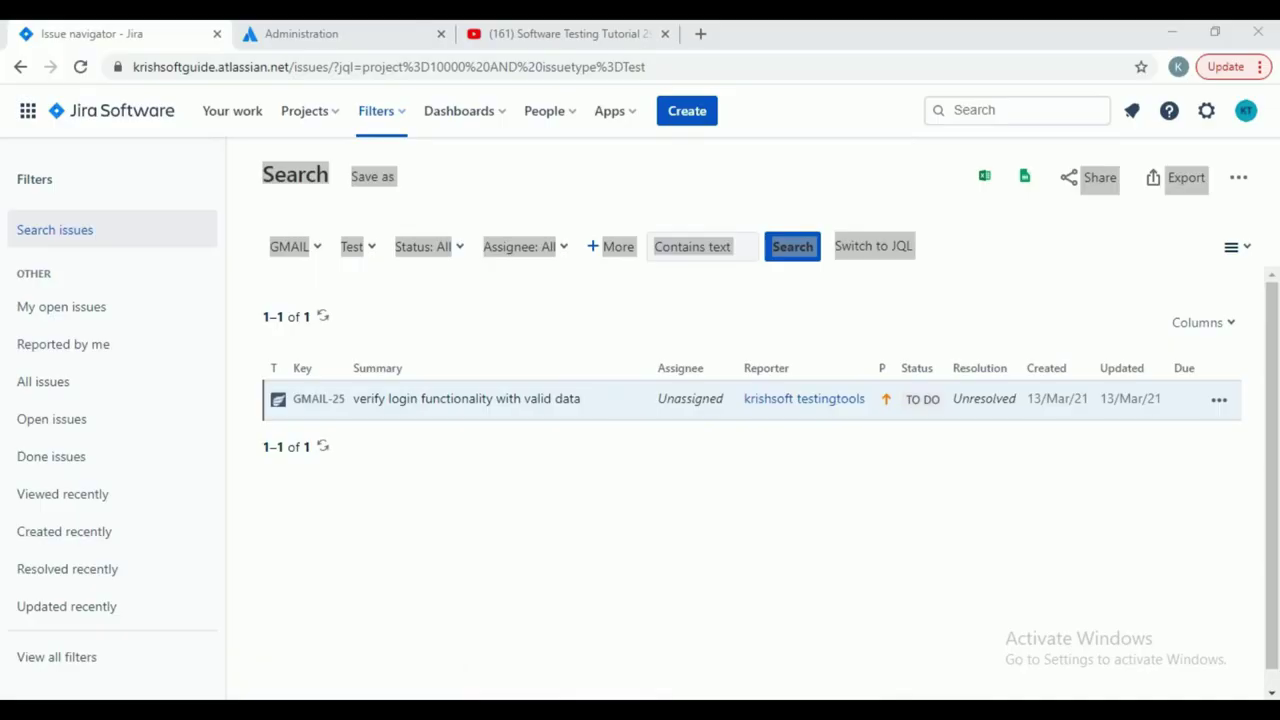
# - Switch to the Agile workbook in Excel and examine the TC_login_01 row's columns from test case id to expected results
pyautogui.moveTo(388, 712)
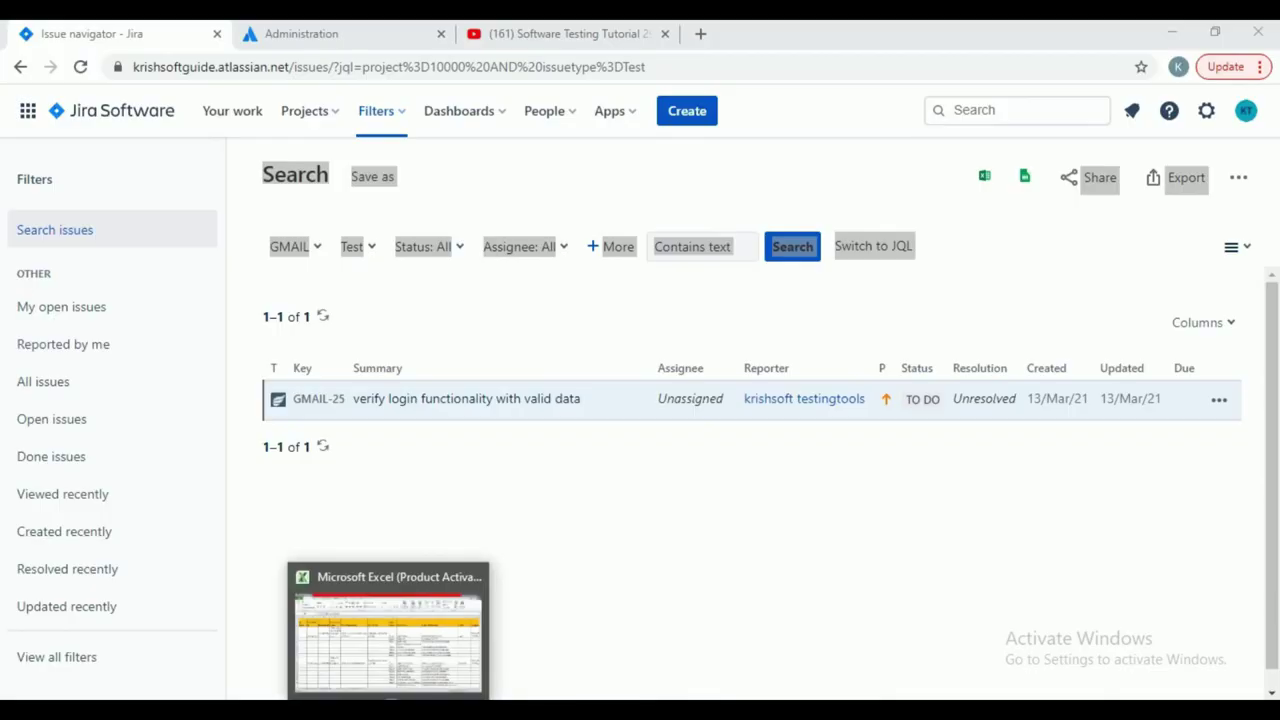
pyautogui.click(388, 630)
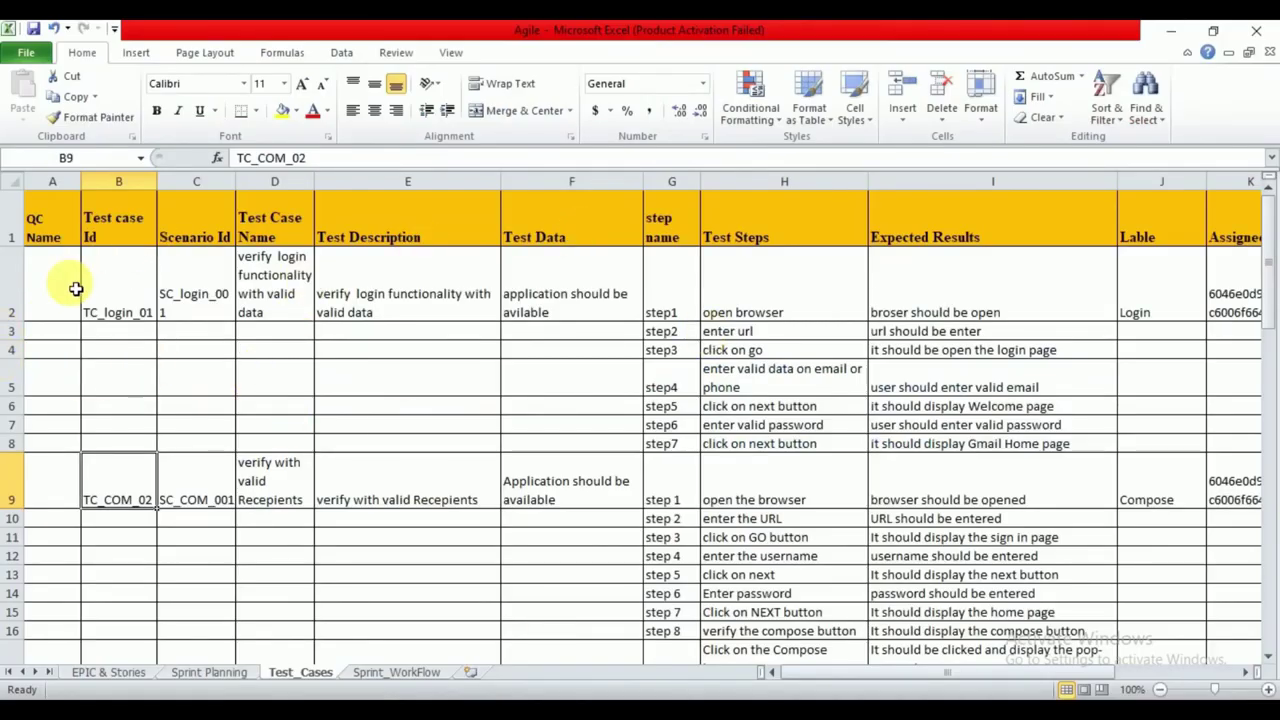
pyautogui.click(128, 294)
pyautogui.click(190, 294)
pyautogui.click(270, 304)
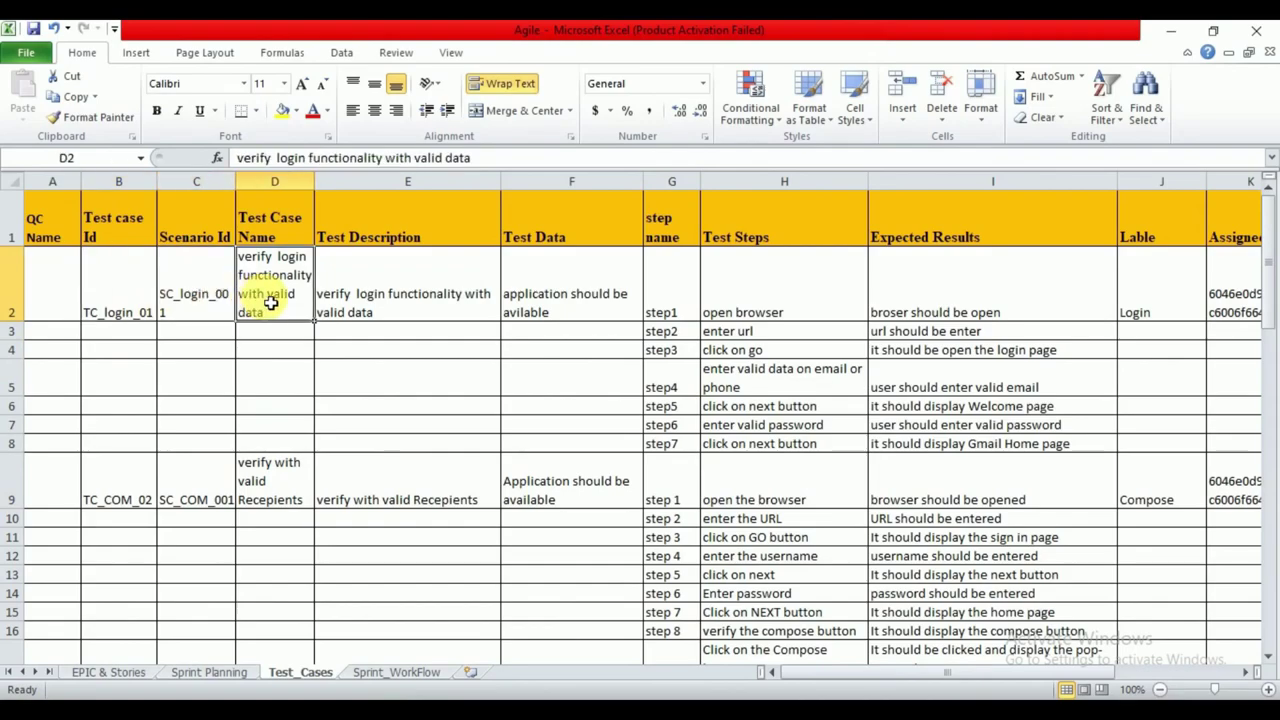
pyautogui.click(423, 313)
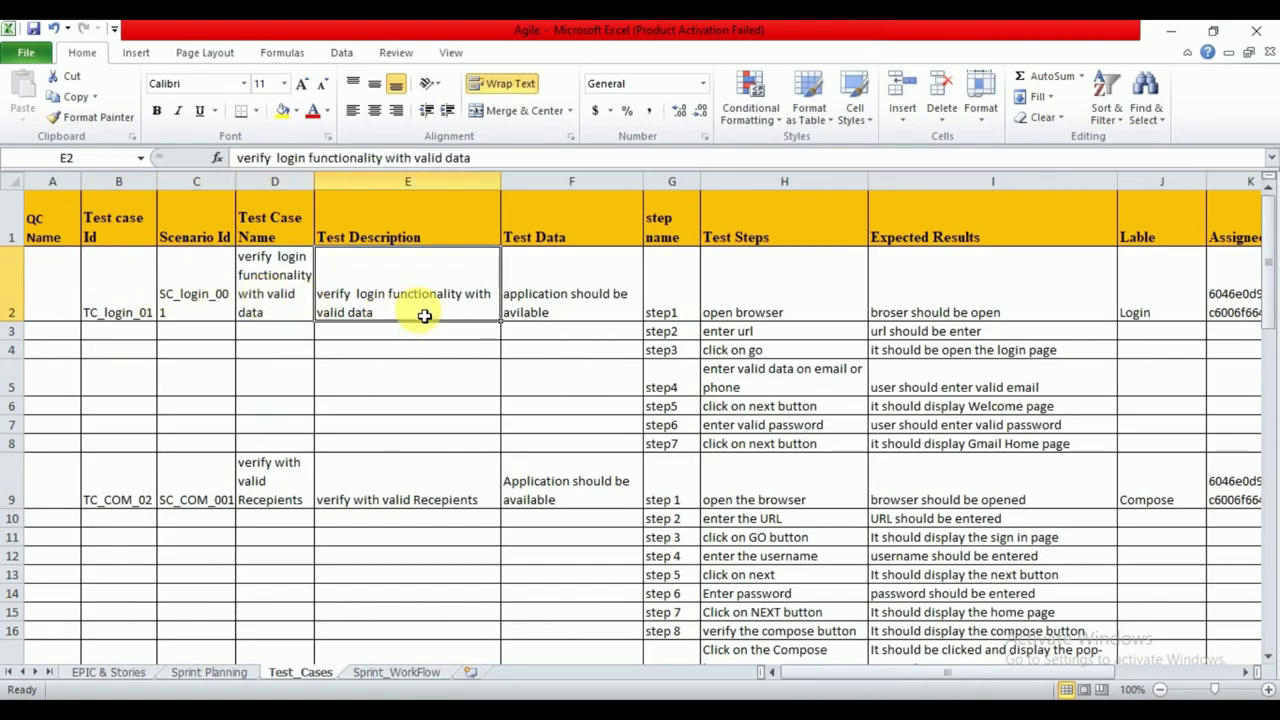
pyautogui.click(575, 296)
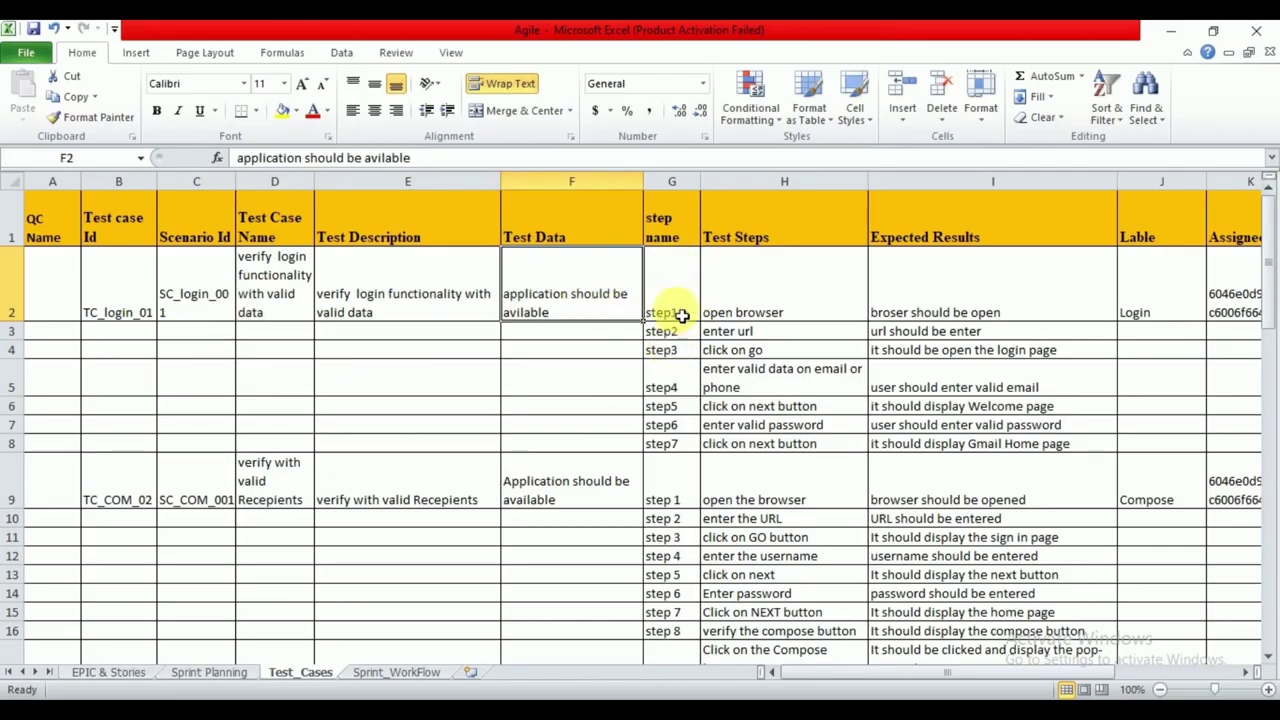
pyautogui.click(789, 294)
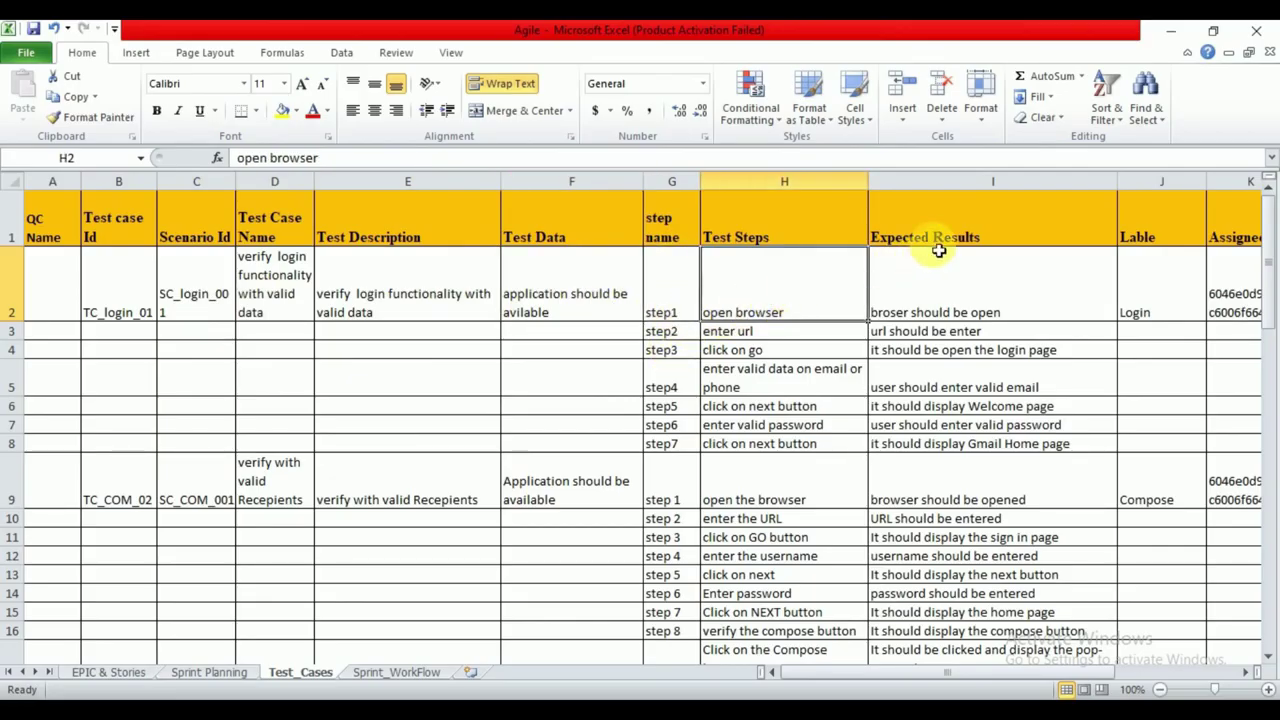
pyautogui.click(957, 292)
# - Select the whole TC_login_01 test case, B2:I8, and look through the test cases below it
pyautogui.click(133, 312)
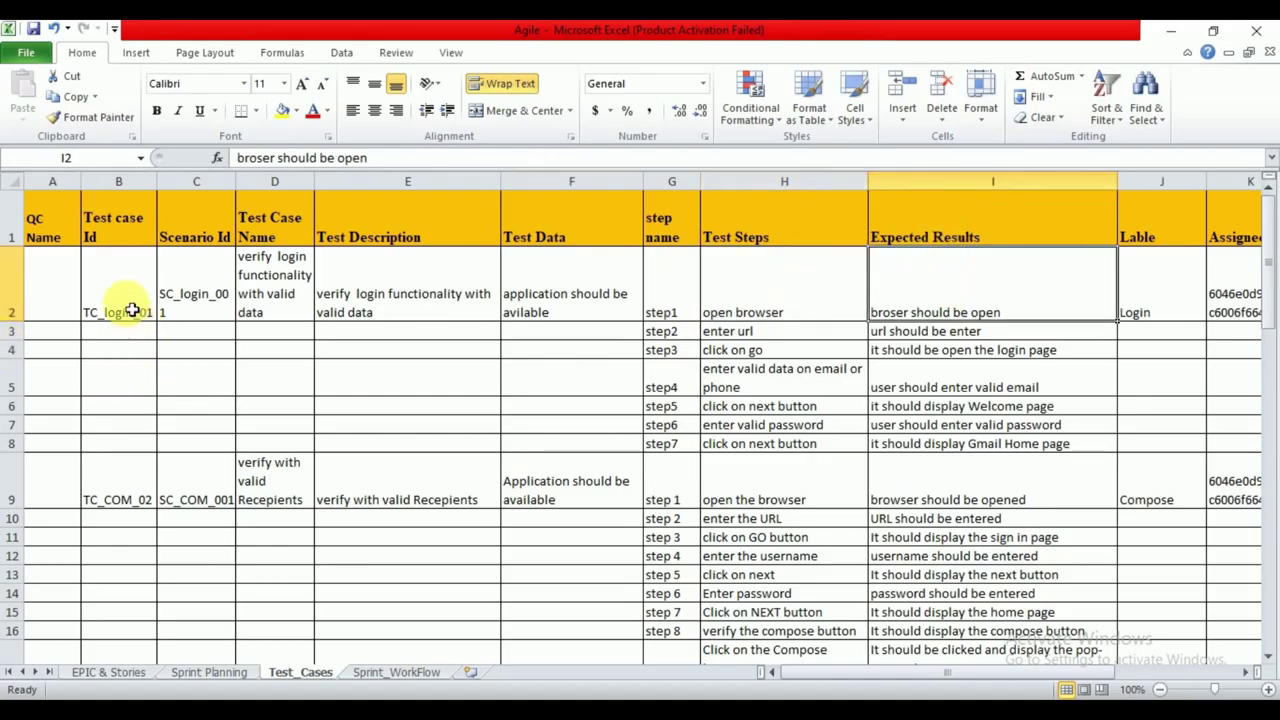
pyautogui.moveTo(130, 305); pyautogui.dragTo(981, 443)
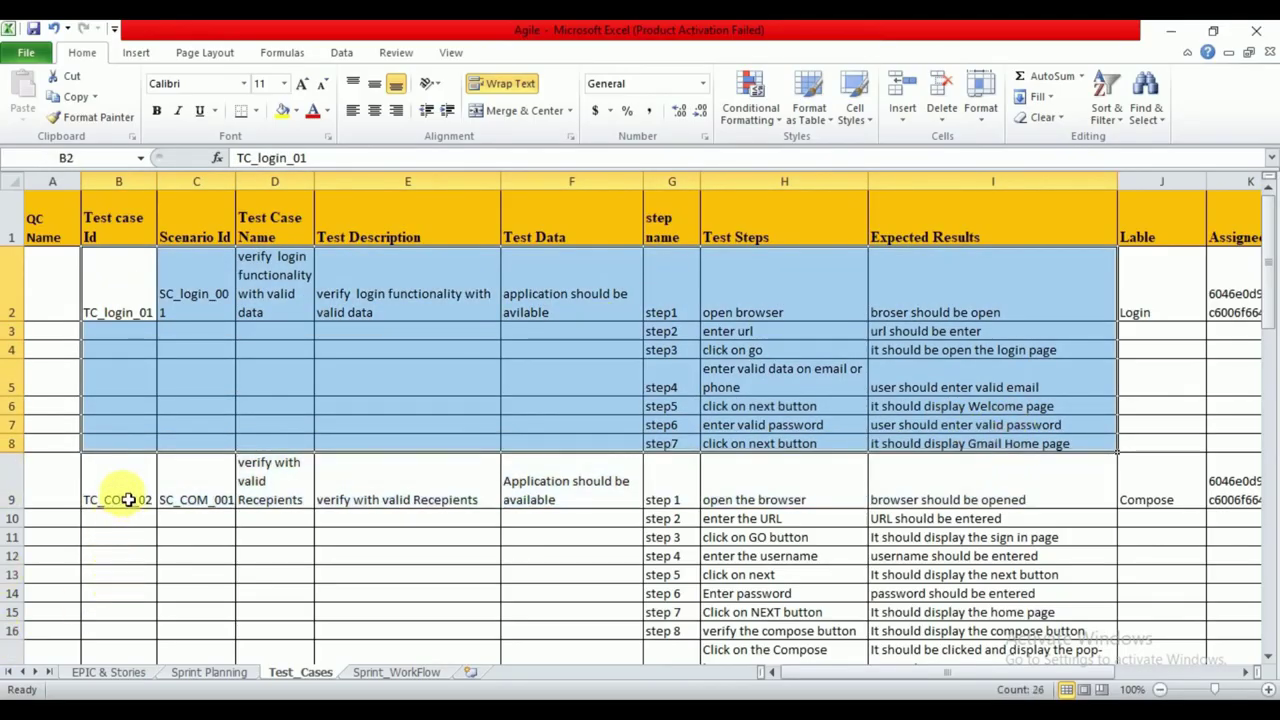
pyautogui.scroll(-5, 447, 540)
pyautogui.scroll(-6, 447, 540)
pyautogui.scroll(4, 447, 540)
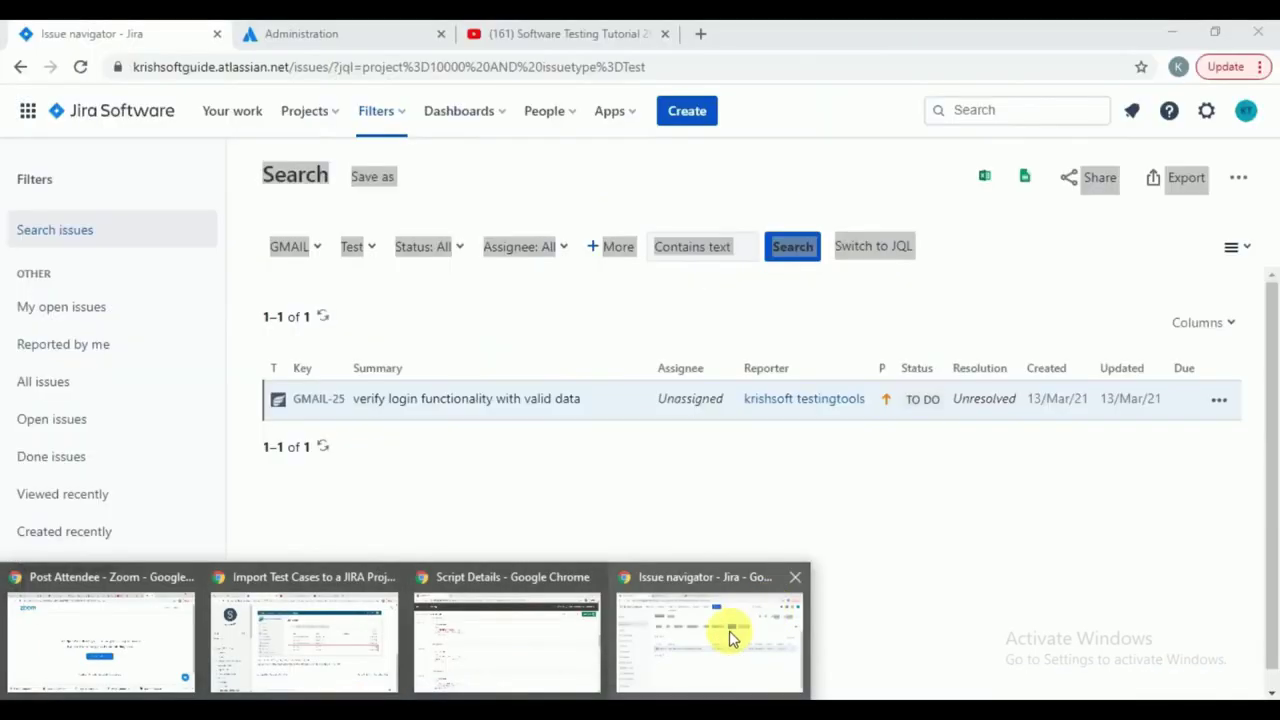
# - Switch back to Jira in Chrome, open the GMAIL project and go to its Zephyr section
pyautogui.click(730, 637)
pyautogui.click(428, 510)
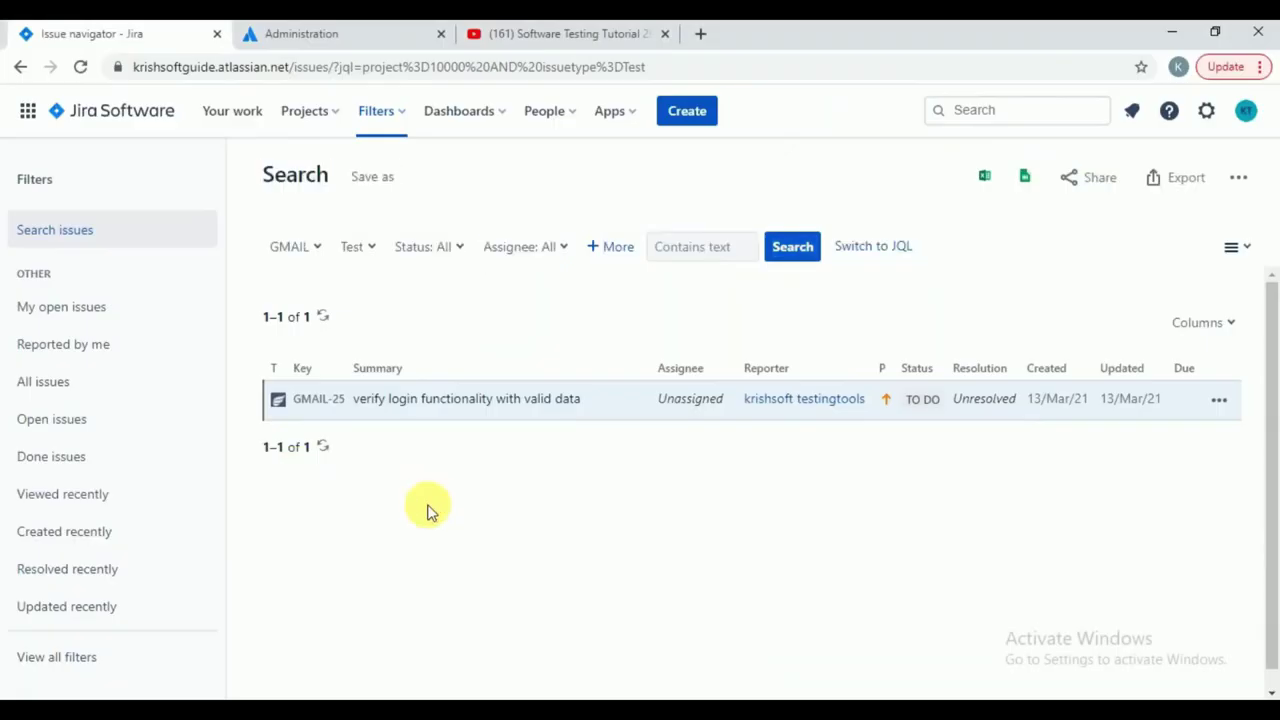
pyautogui.click(325, 120)
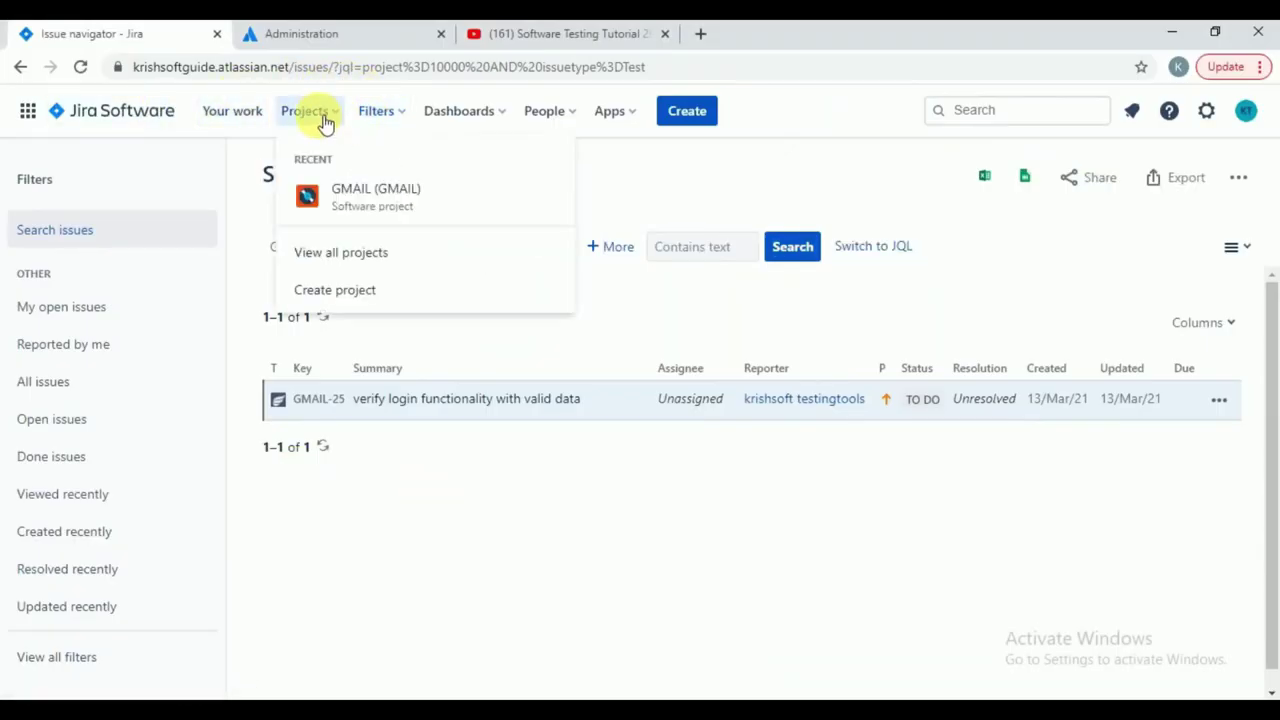
pyautogui.click(352, 207)
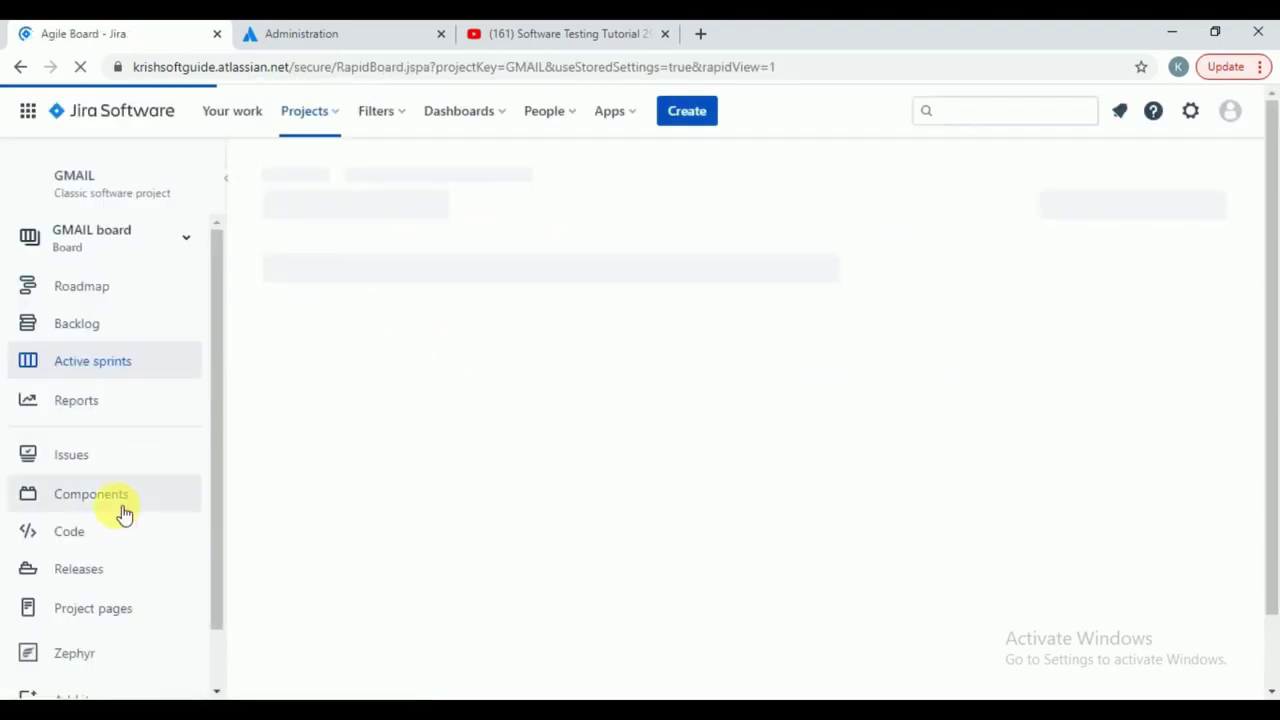
pyautogui.scroll(-1, 71, 657)
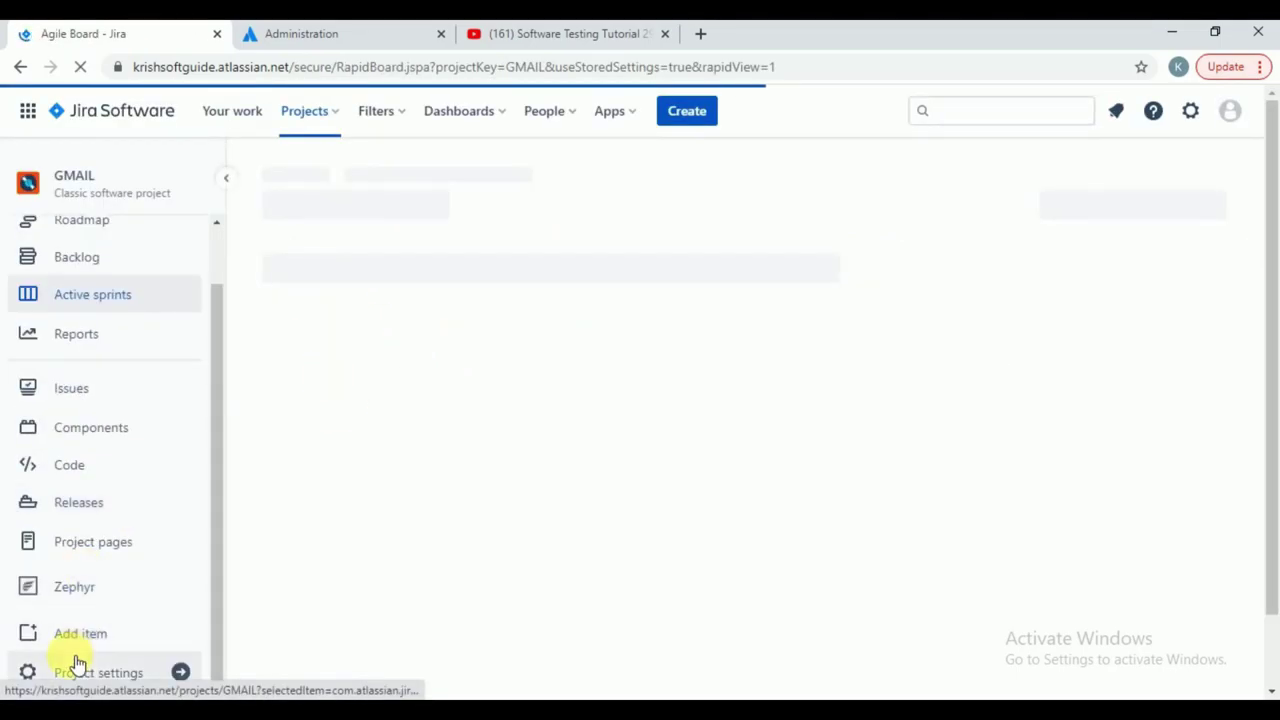
pyautogui.click(80, 592)
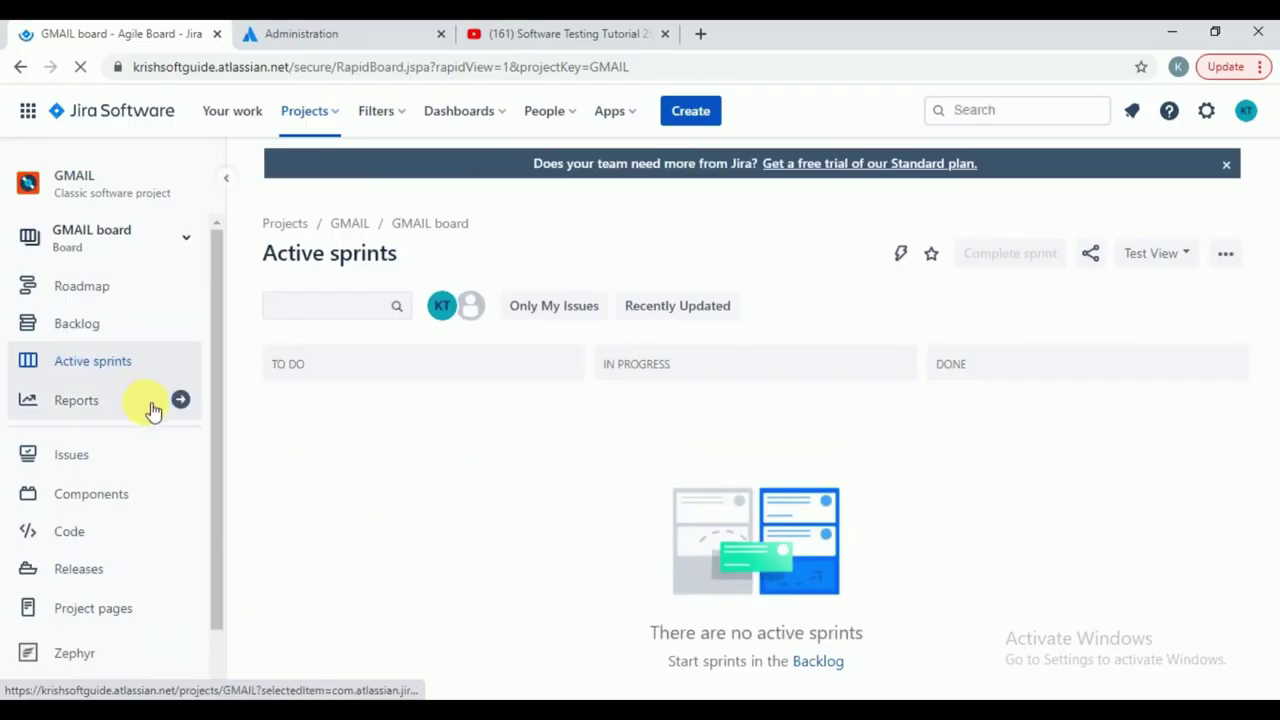
pyautogui.click(82, 655)
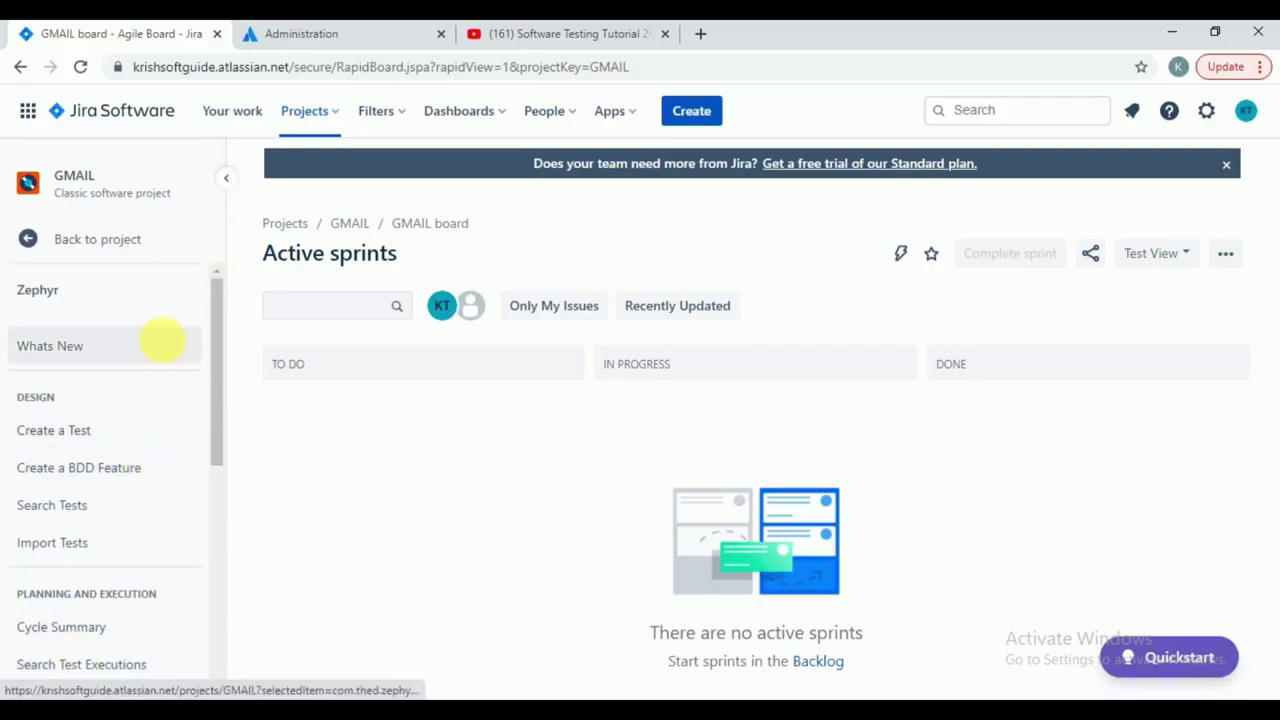
# - Search the GMAIL project's tests in Zephyr, open "verify login functionality with valid data" and review its fields and test steps
pyautogui.click(99, 516)
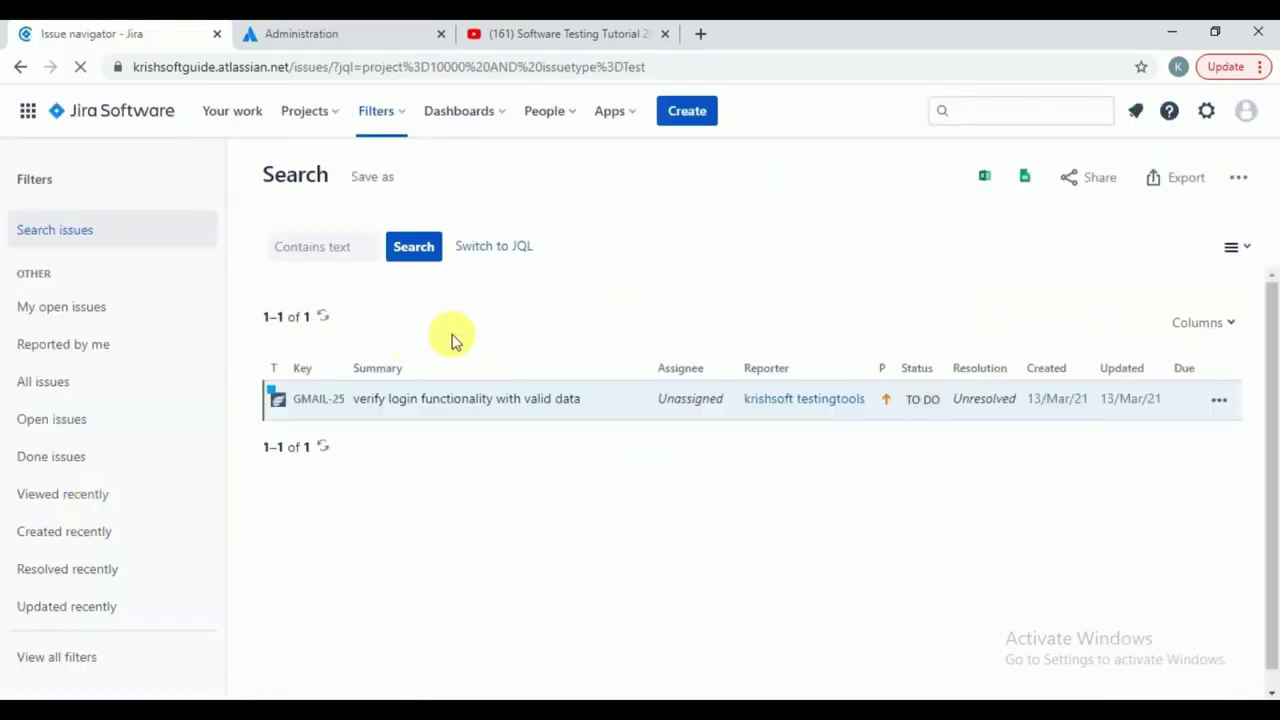
pyautogui.click(476, 406)
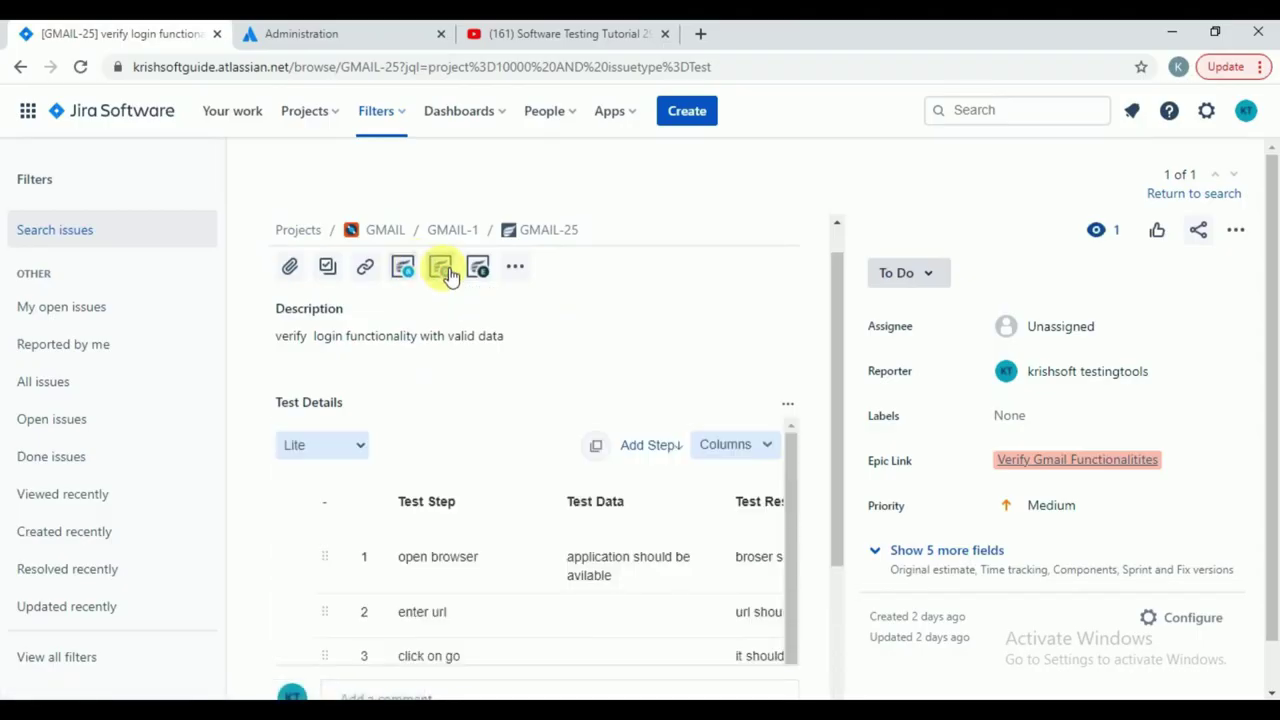
pyautogui.click(444, 268)
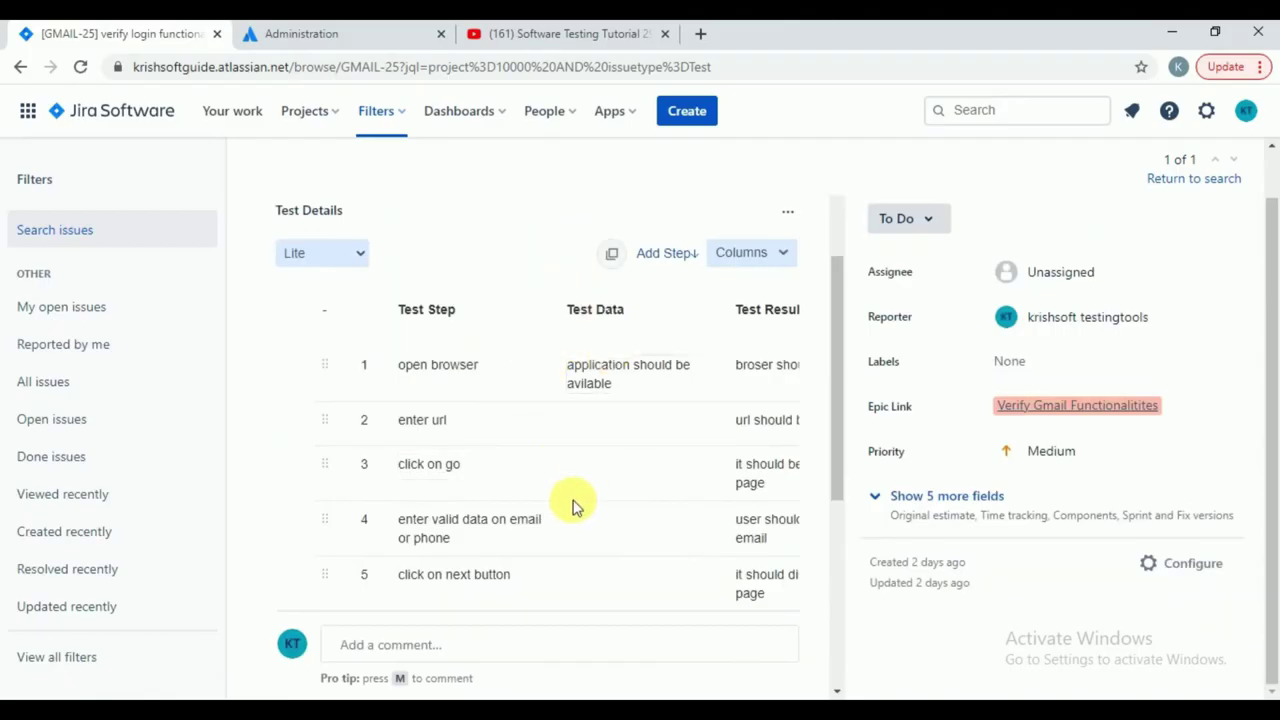
pyautogui.scroll(-2, 572, 506)
pyautogui.scroll(-3, 572, 506)
pyautogui.scroll(6, 572, 506)
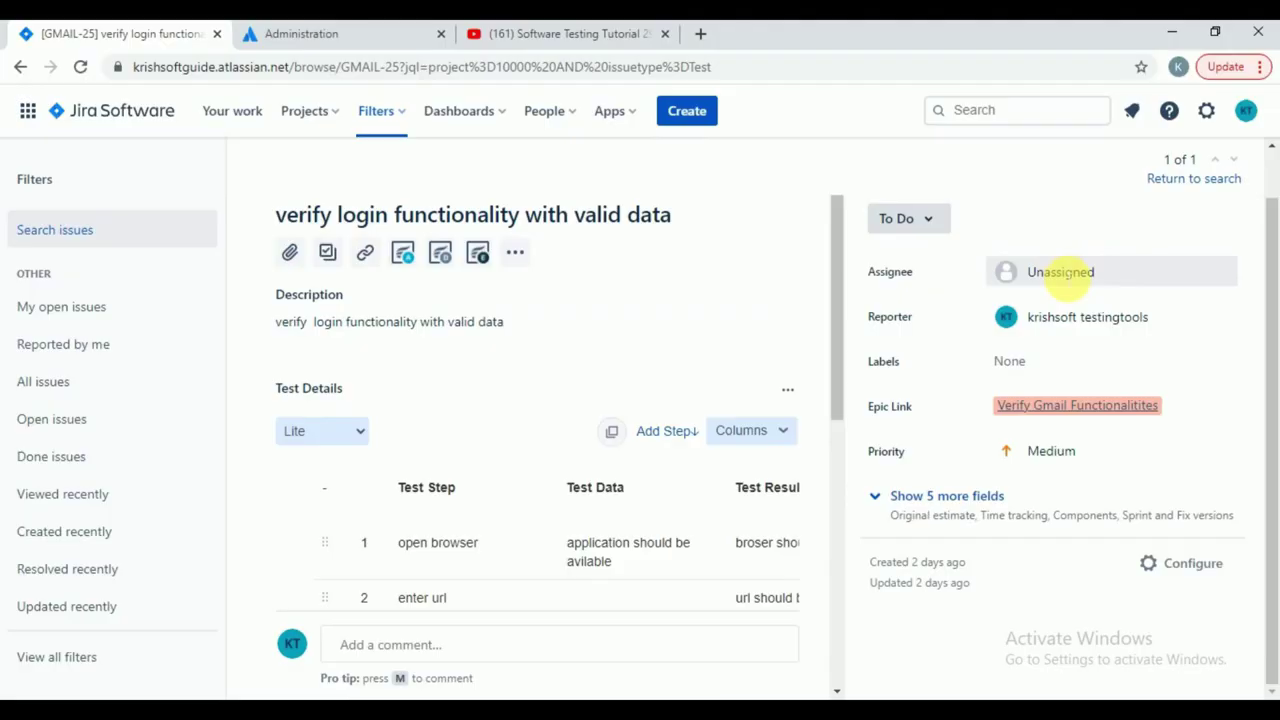
pyautogui.scroll(-2, 490, 400)
pyautogui.scroll(-4, 490, 403)
pyautogui.scroll(3, 497, 414)
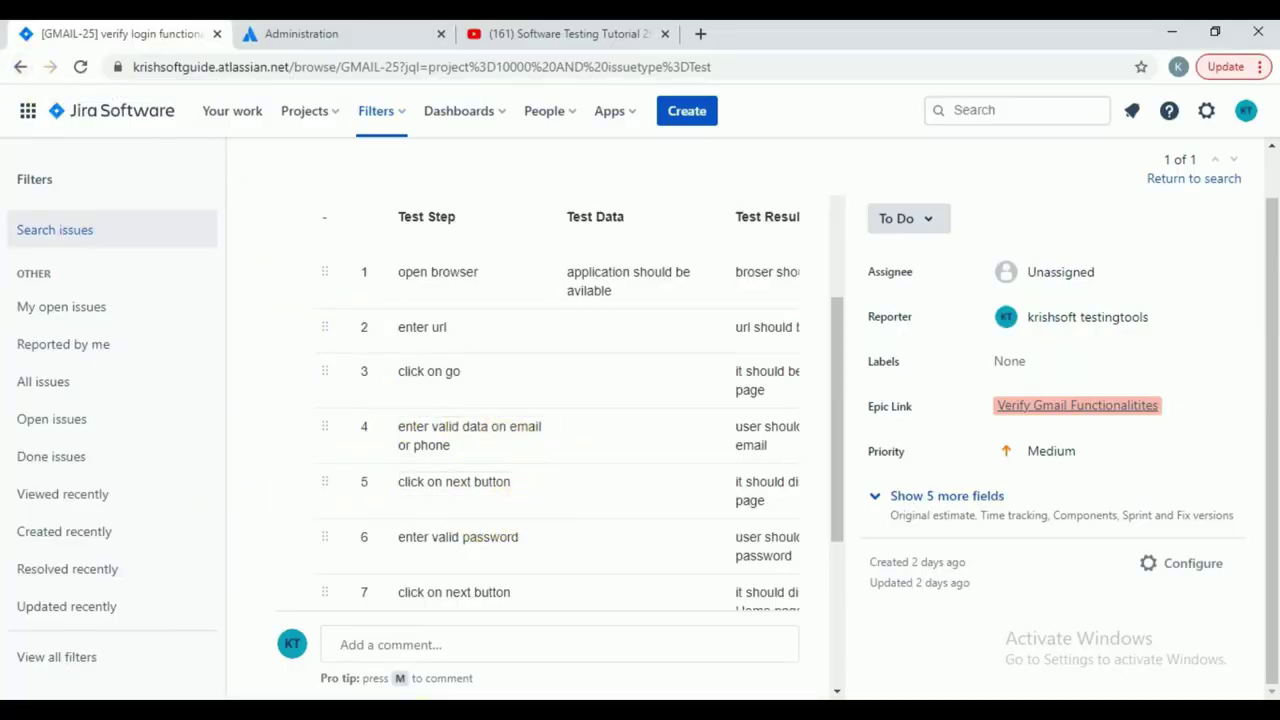
# - Switch to the Agile workbook in Excel and examine the Test_Cases header columns from Test Case Name to Lable
pyautogui.hotkey('alt', 'Tab')
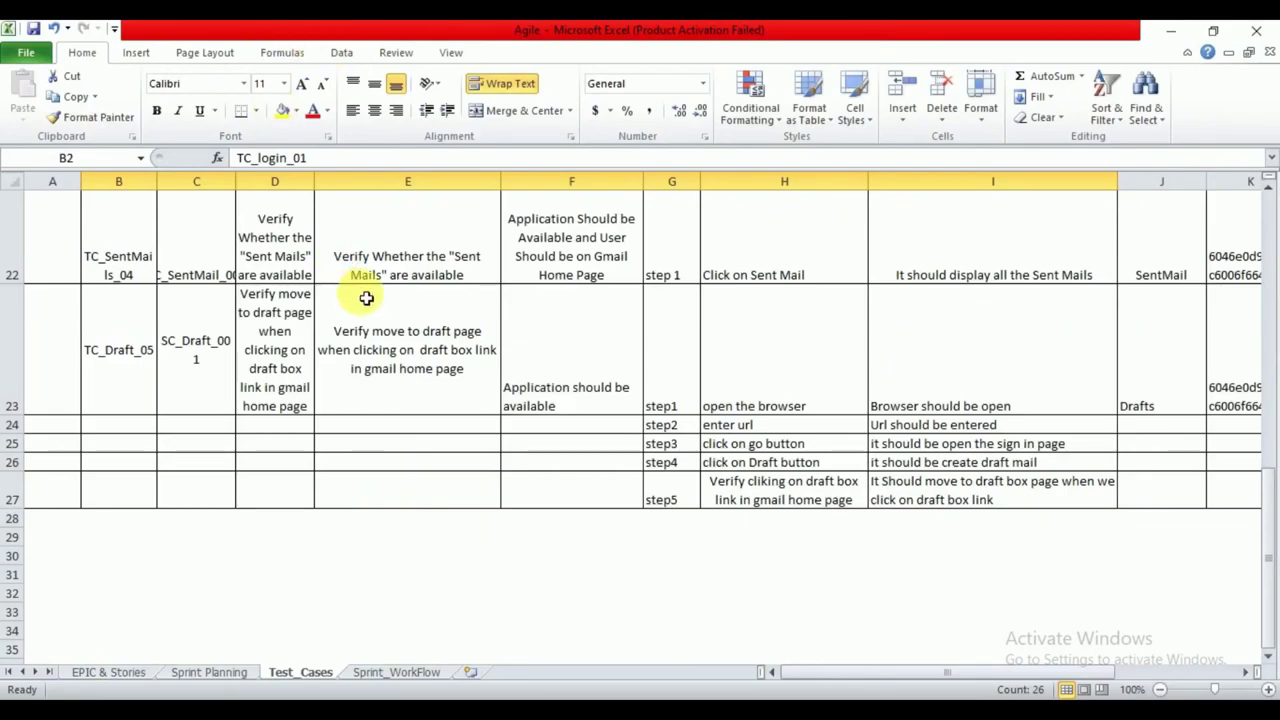
pyautogui.scroll(7, 367, 300)
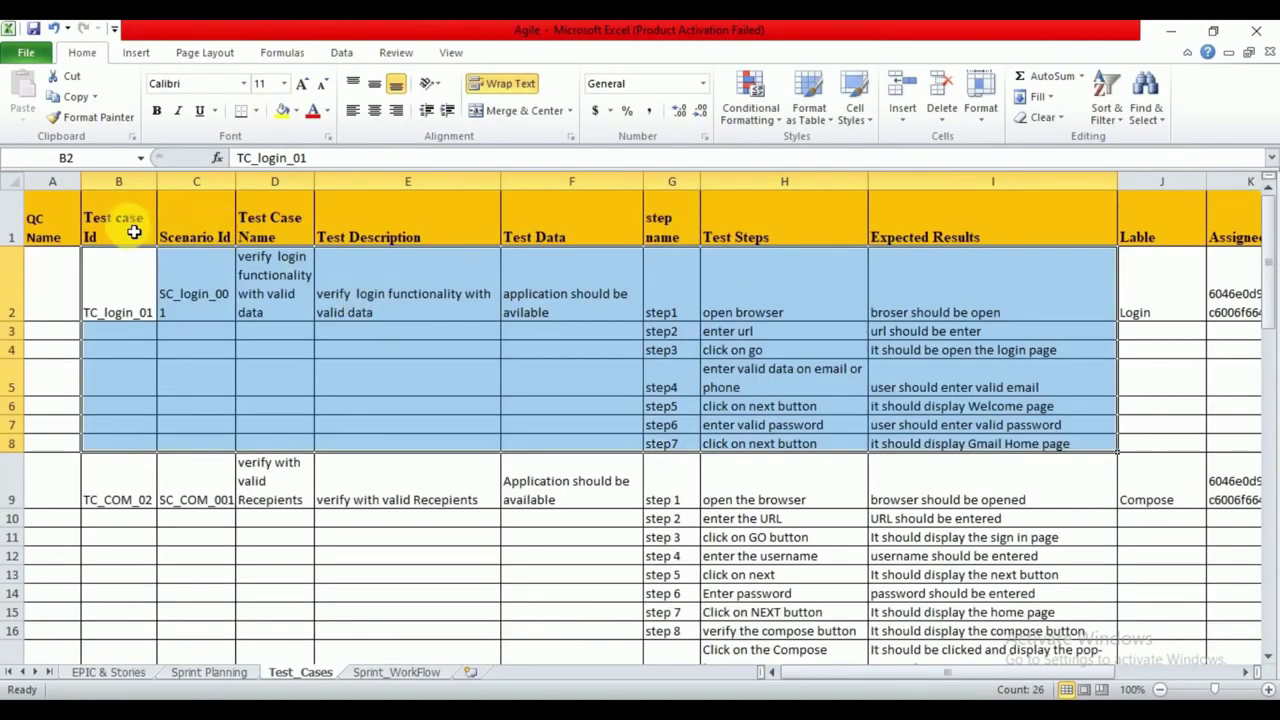
pyautogui.click(283, 232)
pyautogui.click(430, 236)
pyautogui.click(592, 230)
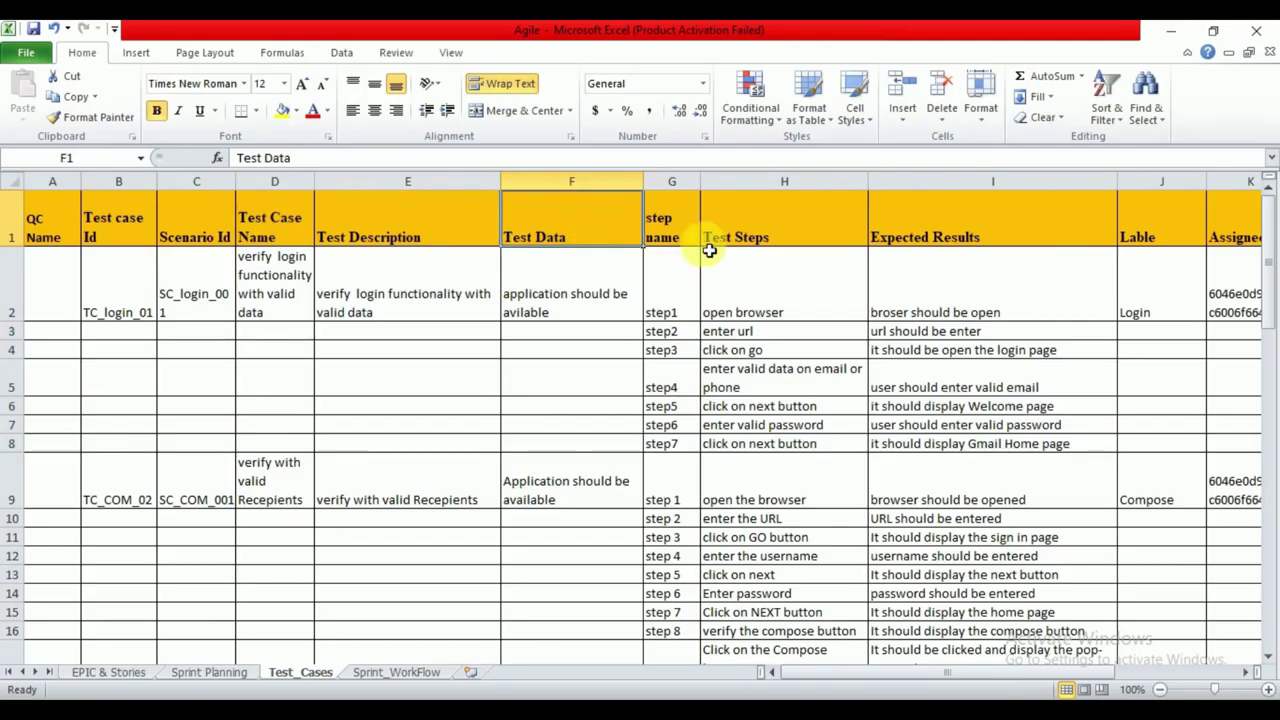
pyautogui.click(780, 226)
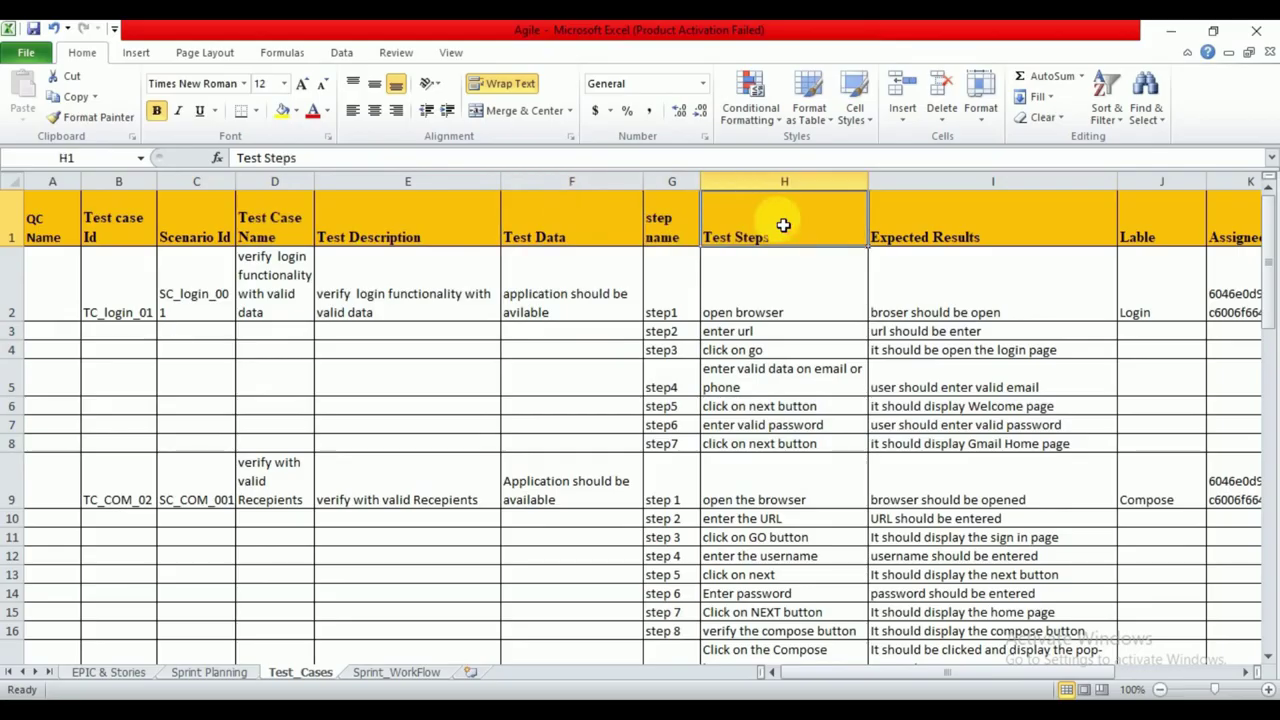
pyautogui.click(970, 234)
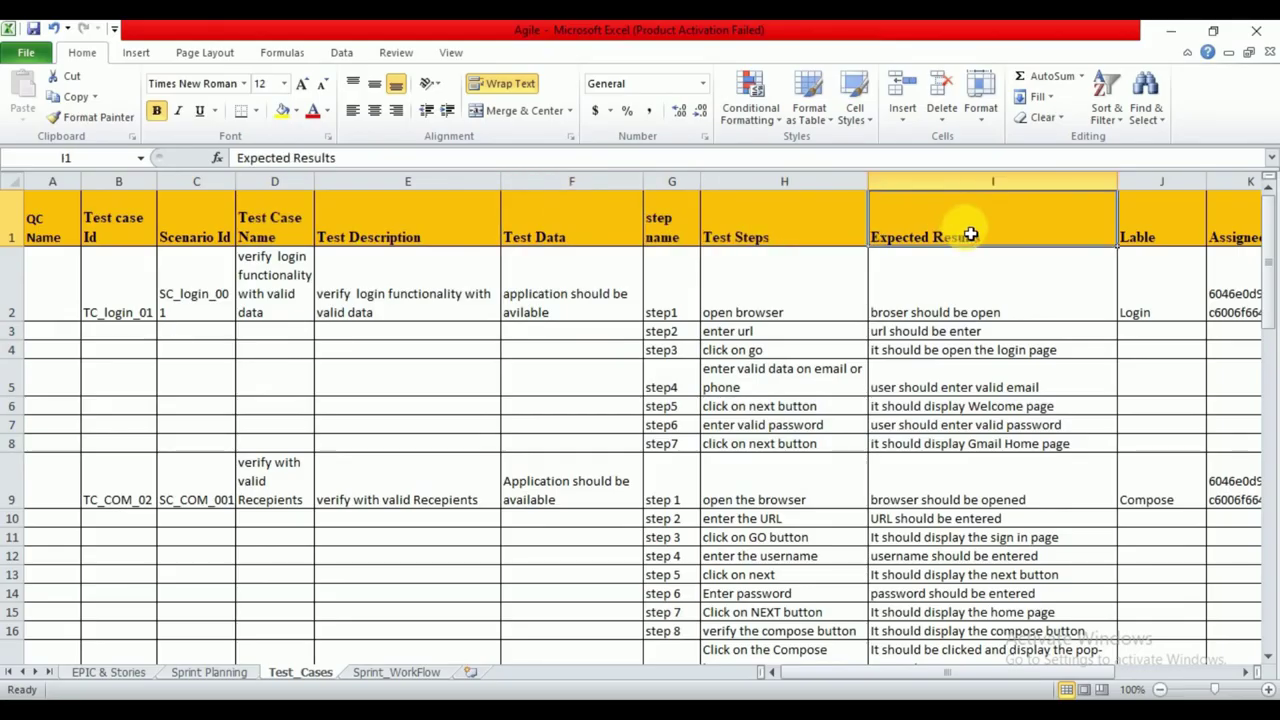
pyautogui.hscroll(2, 970, 234)
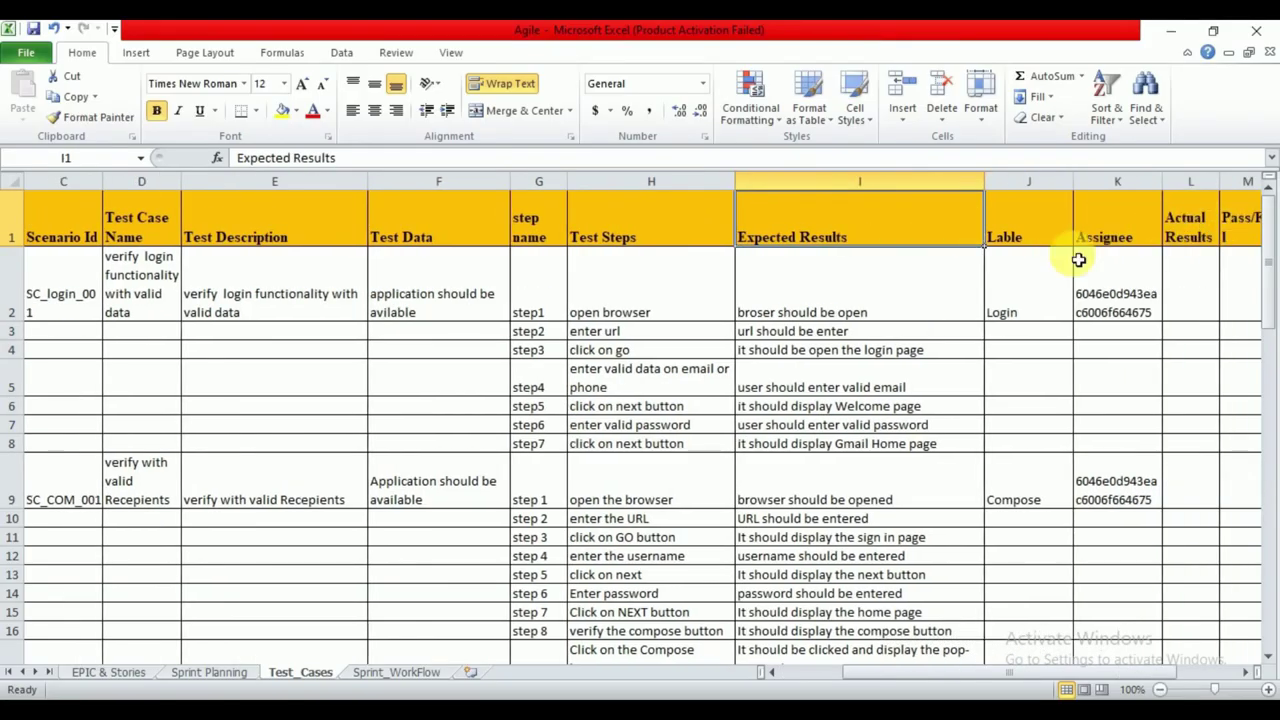
pyautogui.click(1027, 228)
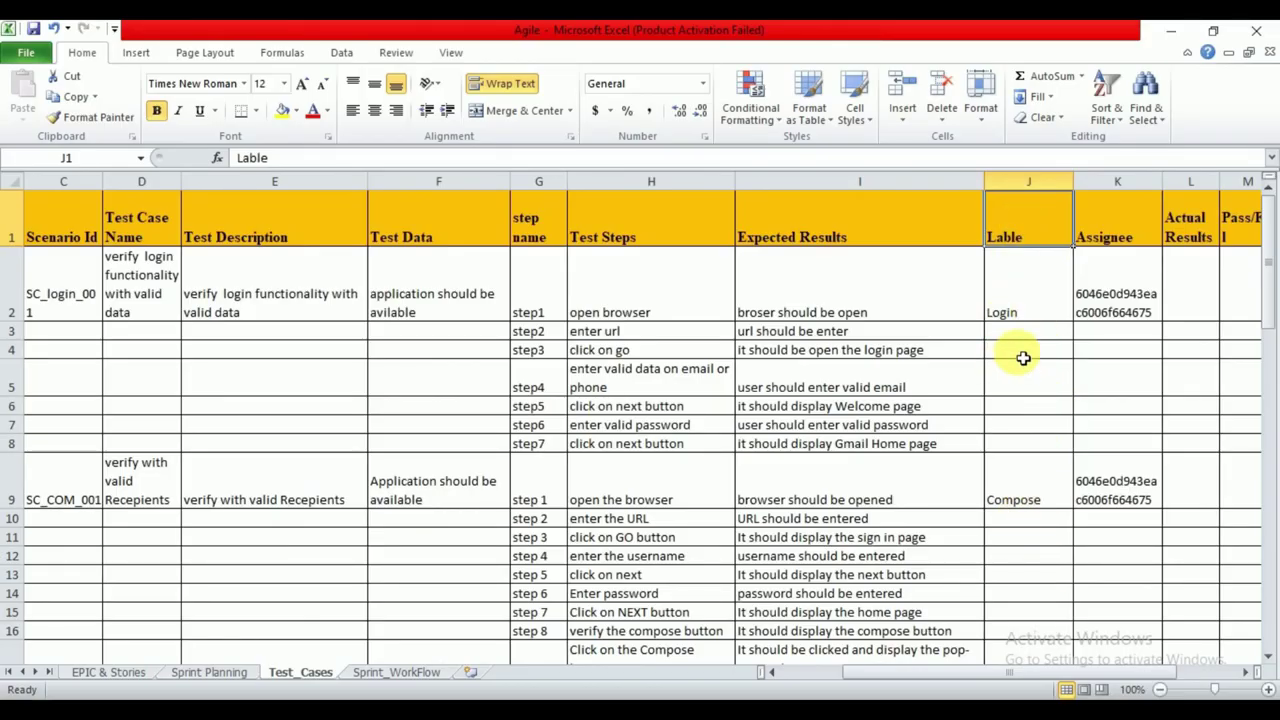
# - Clear the account IDs from the Assignee column, cells K2 to K32, on the Test_Cases sheet
pyautogui.click(1115, 314)
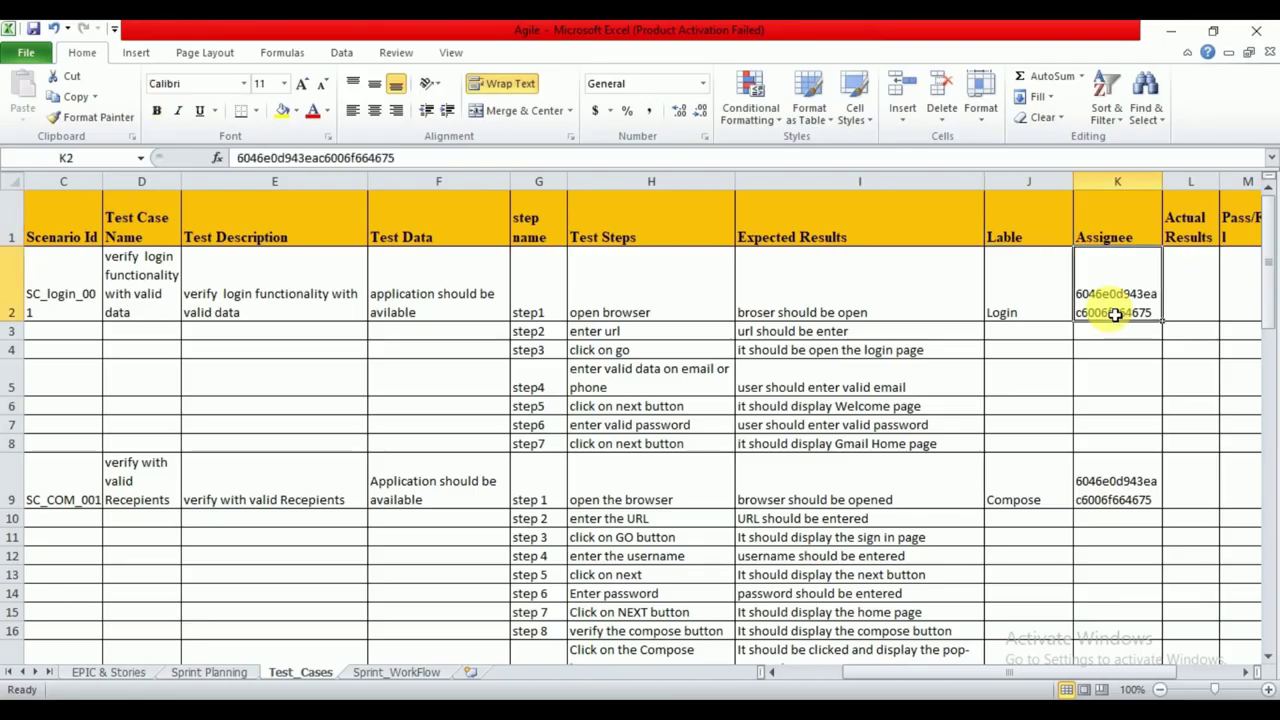
pyautogui.moveTo(1115, 314)
pyautogui.mouseDown()
pyautogui.moveTo(1130, 655)
pyautogui.moveTo(1150, 660)
pyautogui.moveTo(1115, 315)
pyautogui.mouseUp()
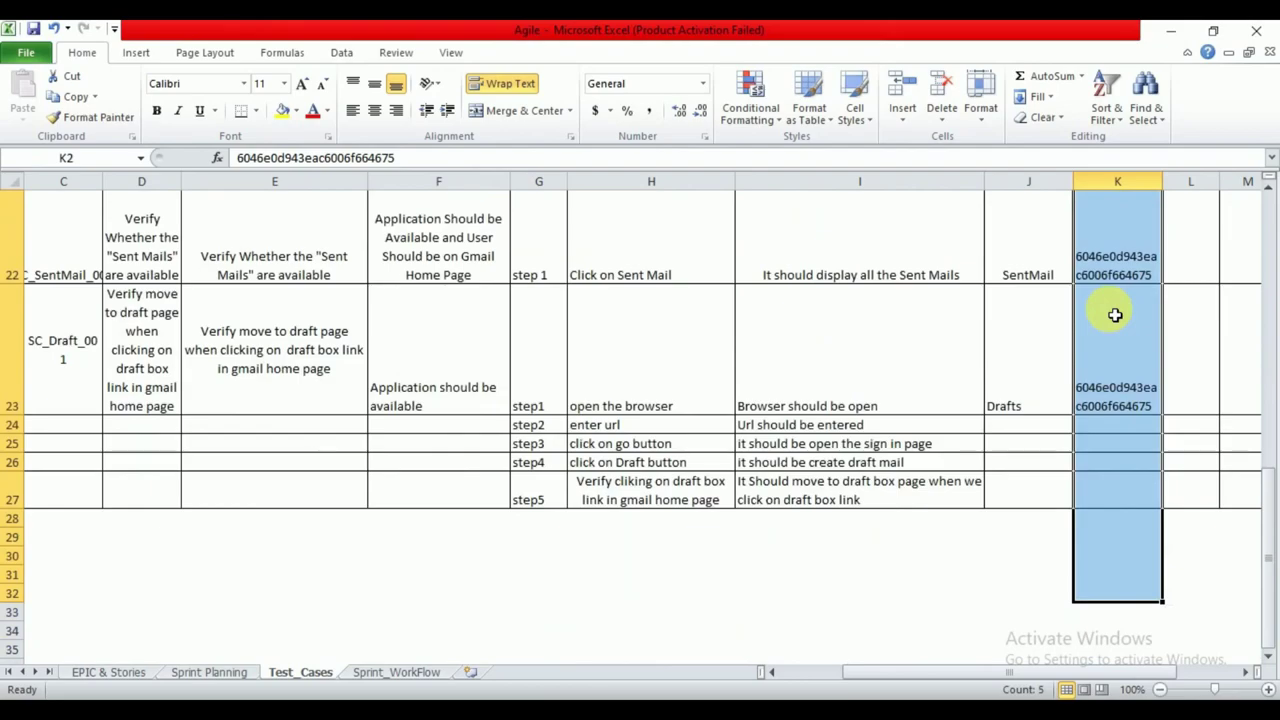
pyautogui.press('Delete')
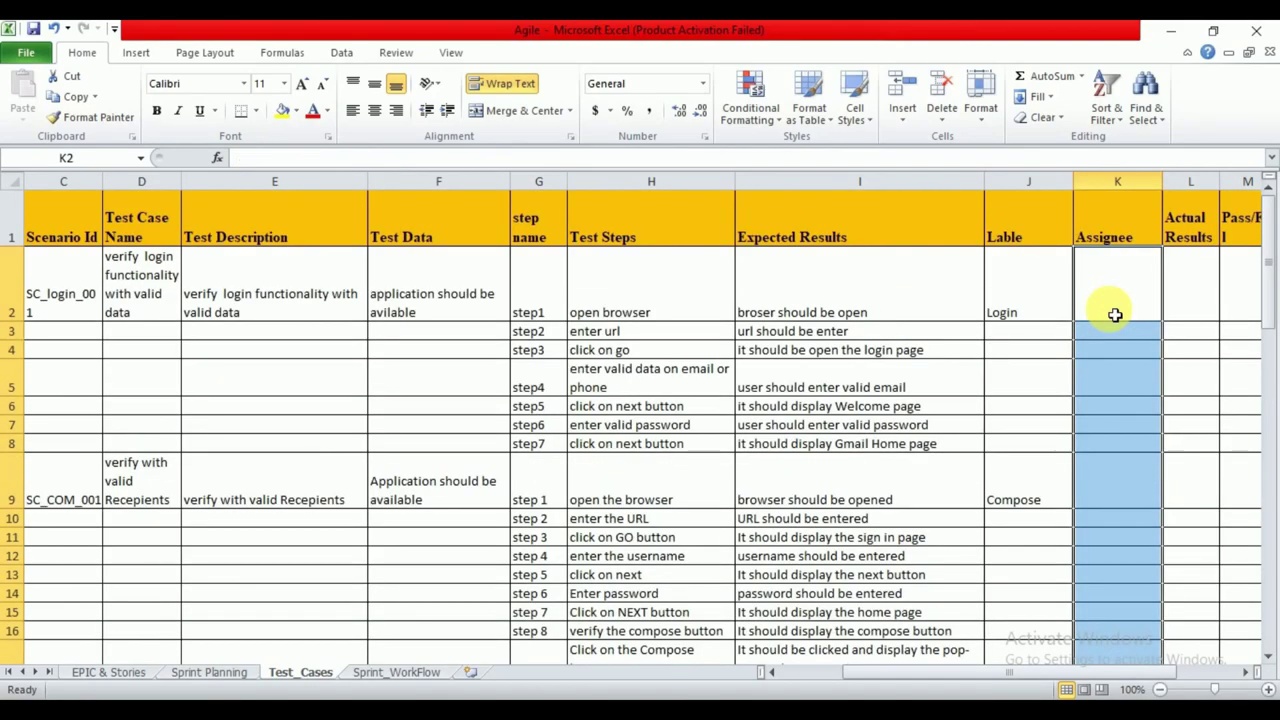
pyautogui.click(1115, 315)
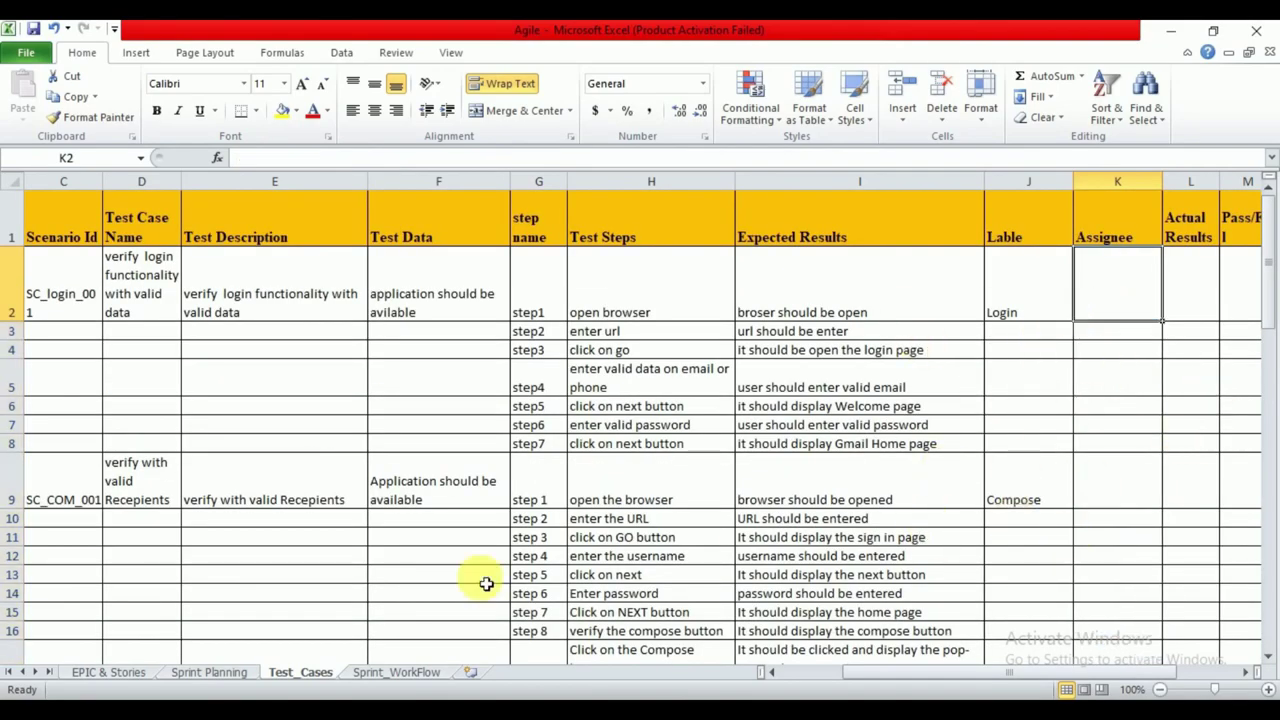
# - Switch back to Jira in Chrome, open the people and teams search, and go to user management
pyautogui.moveTo(297, 705)
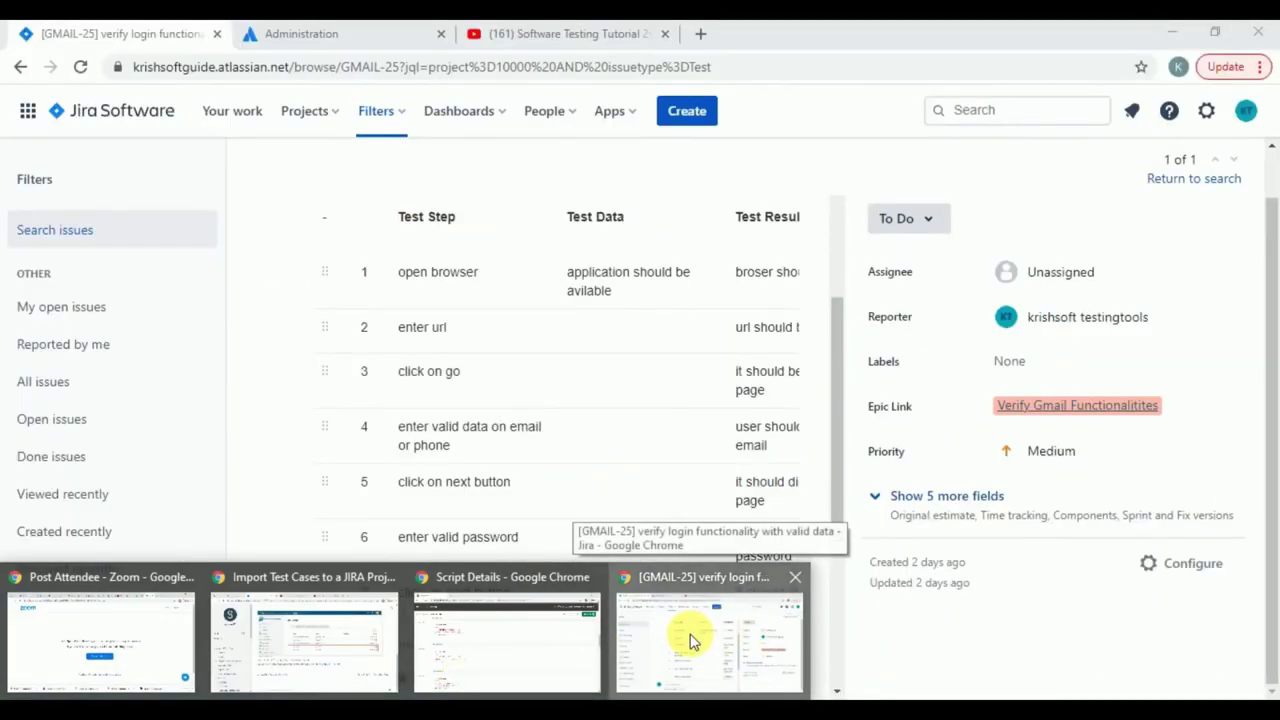
pyautogui.click(686, 640)
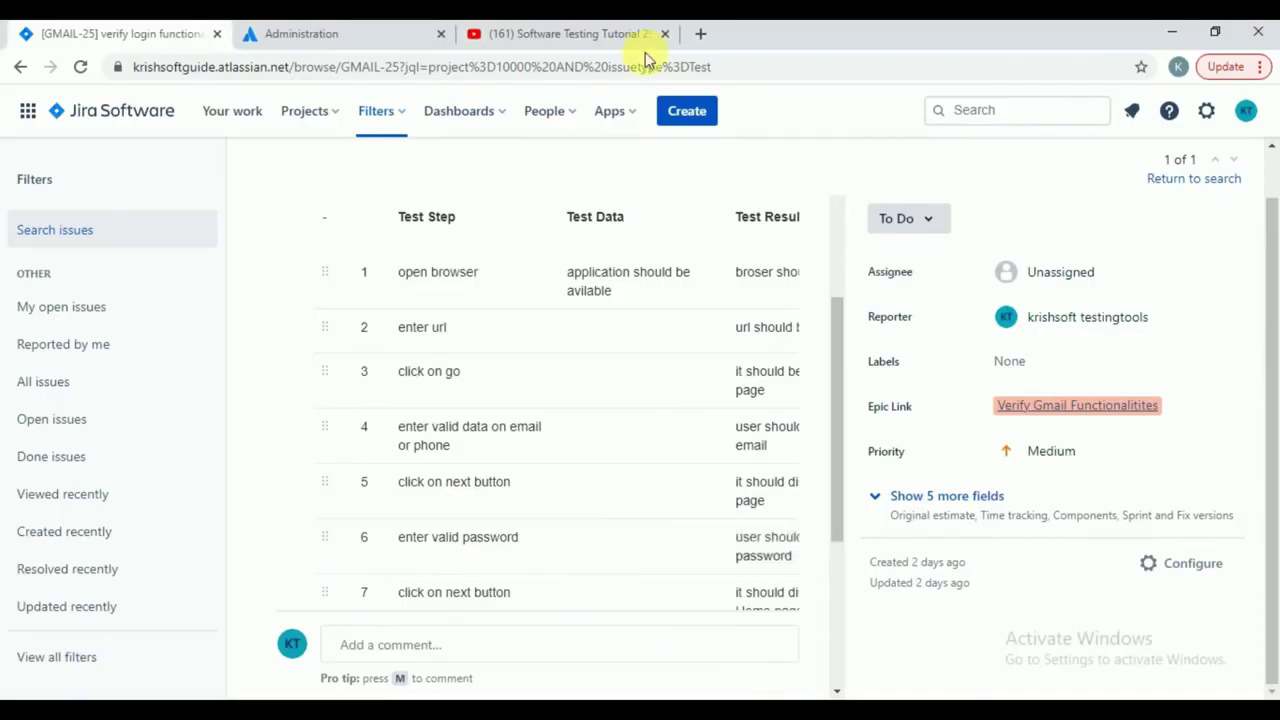
pyautogui.click(580, 118)
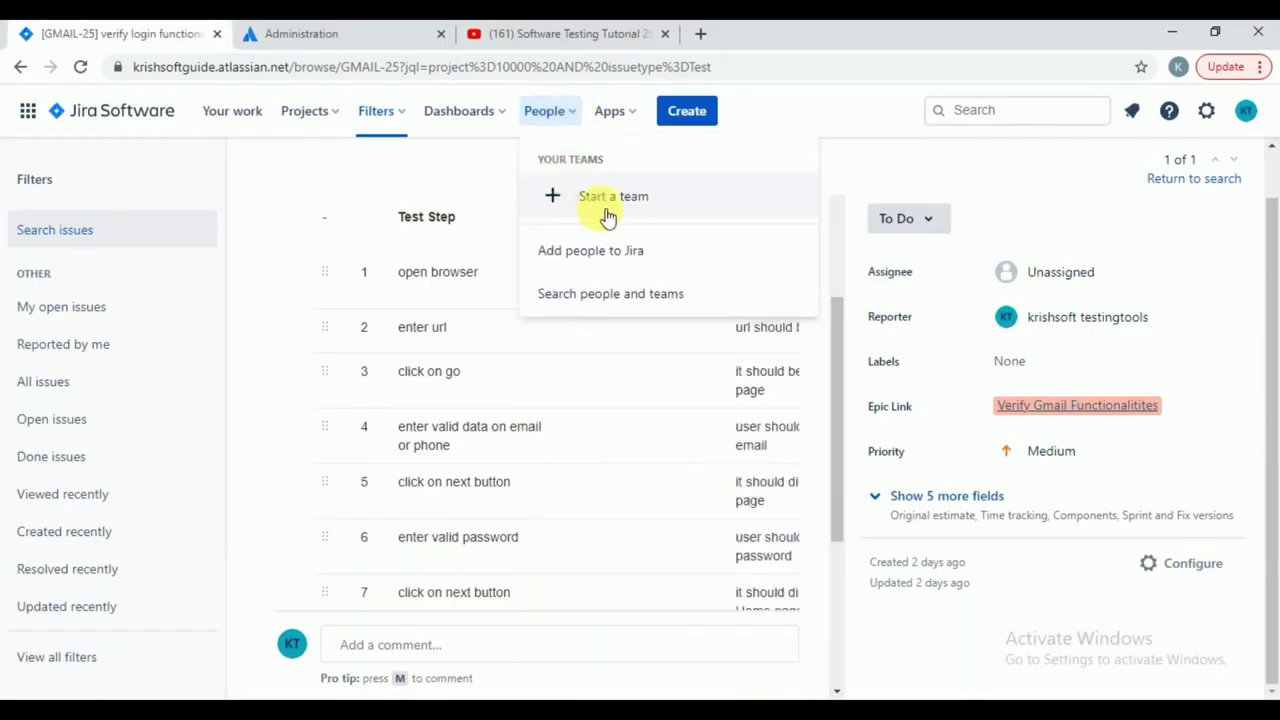
pyautogui.click(598, 298)
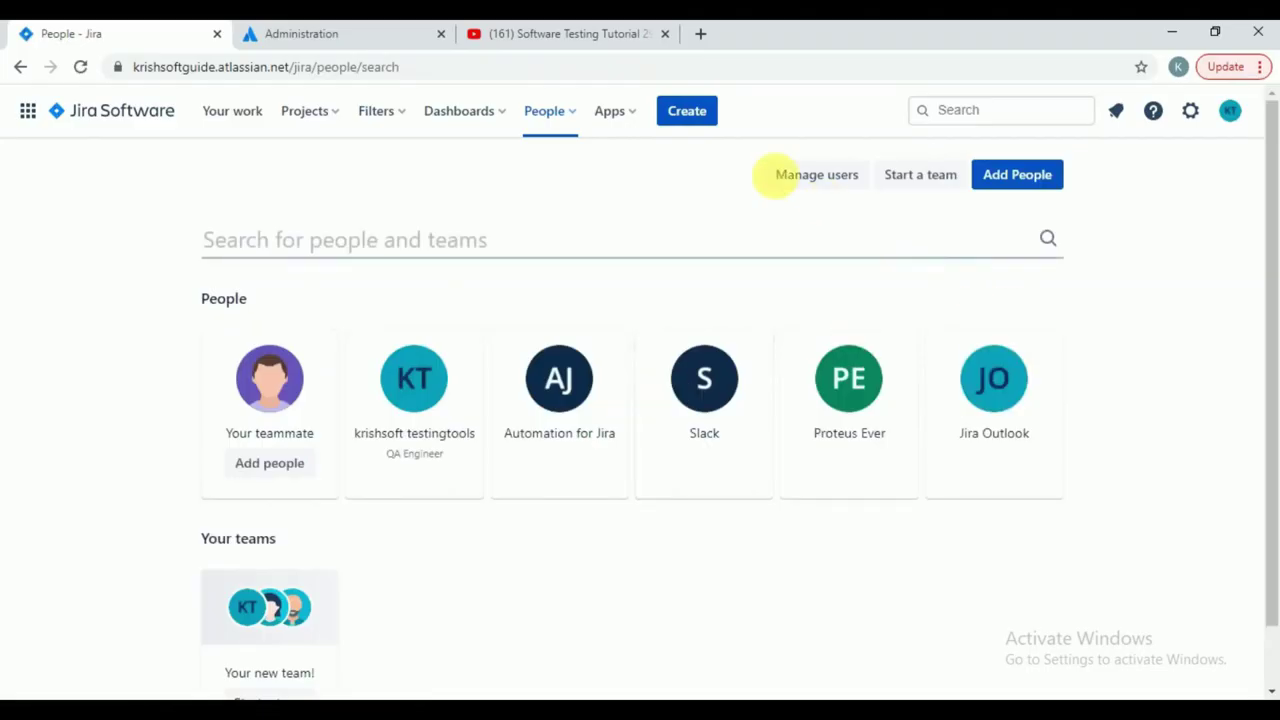
pyautogui.click(789, 178)
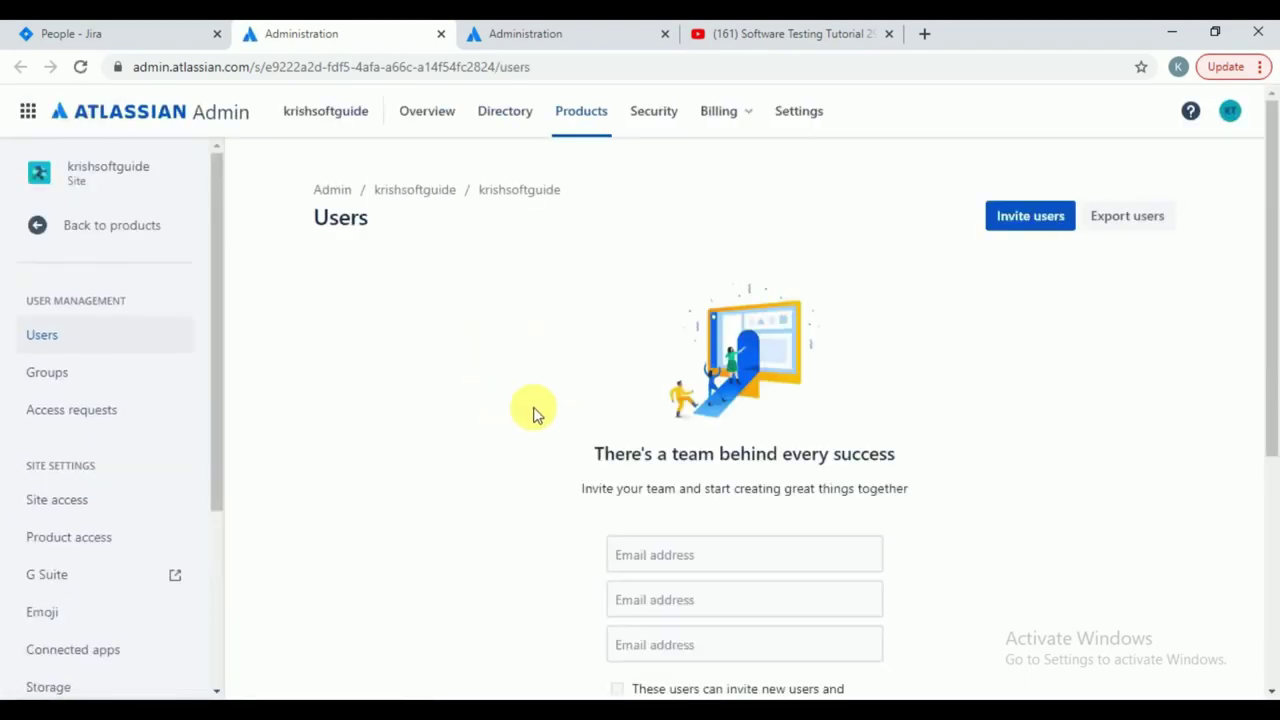
# - Open the first listed user's details, review the access, roles and groups, and return to the user list
pyautogui.scroll(-4, 474, 420)
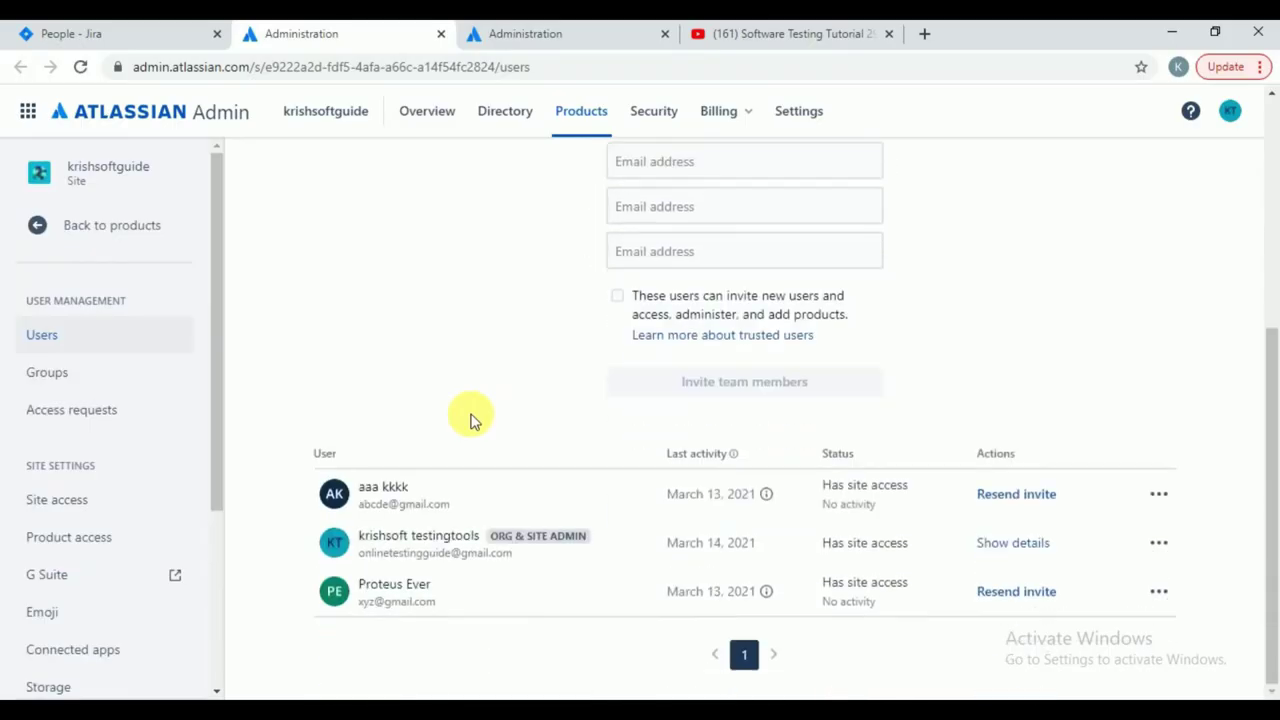
pyautogui.click(396, 510)
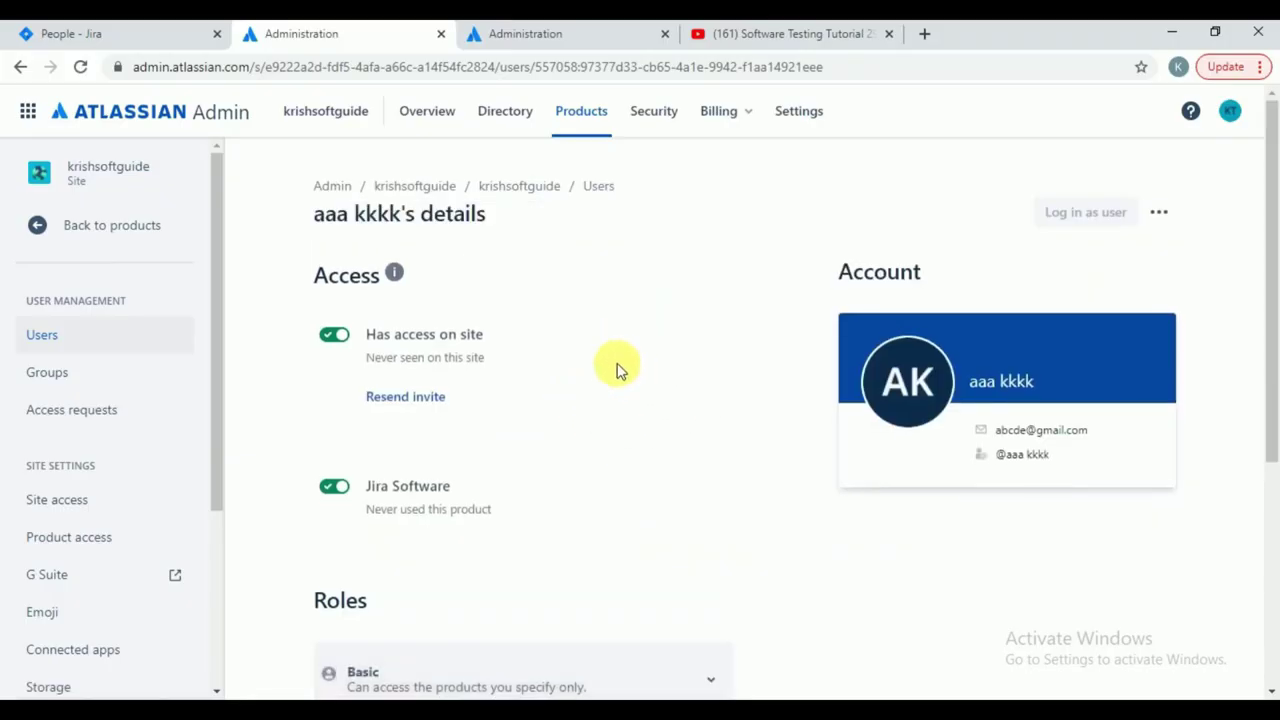
pyautogui.scroll(-4, 617, 370)
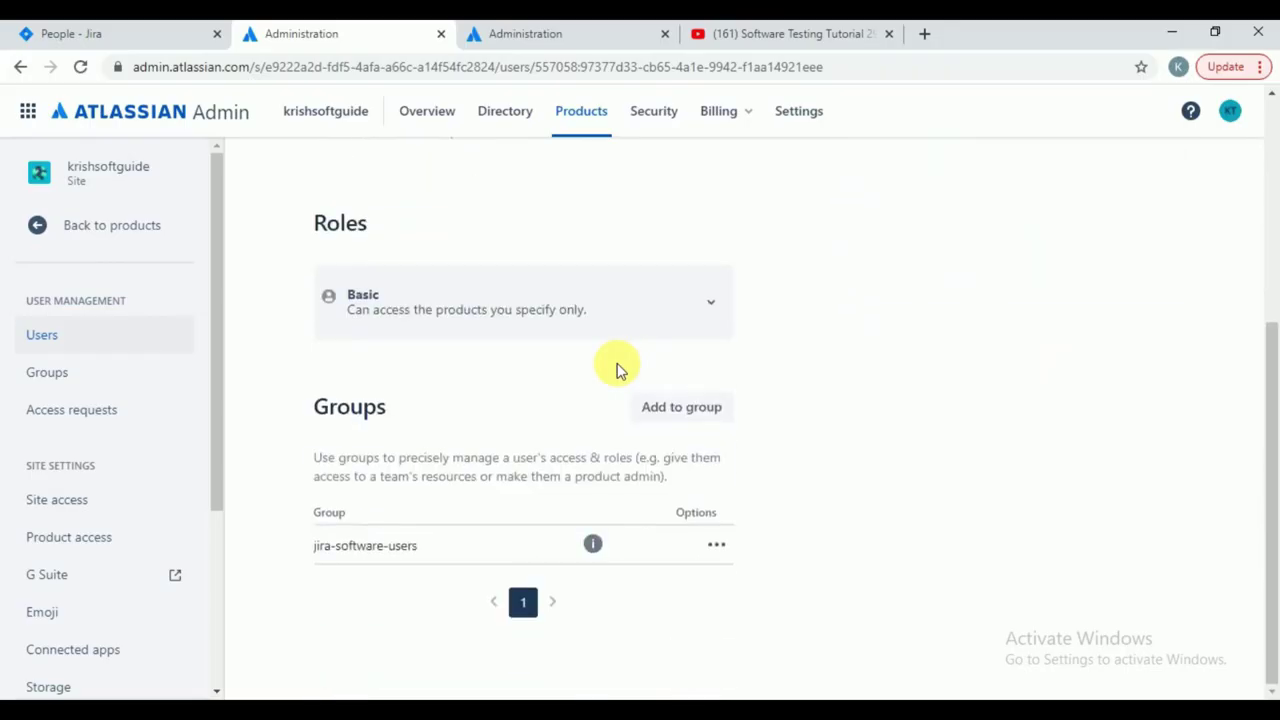
pyautogui.scroll(4, 617, 370)
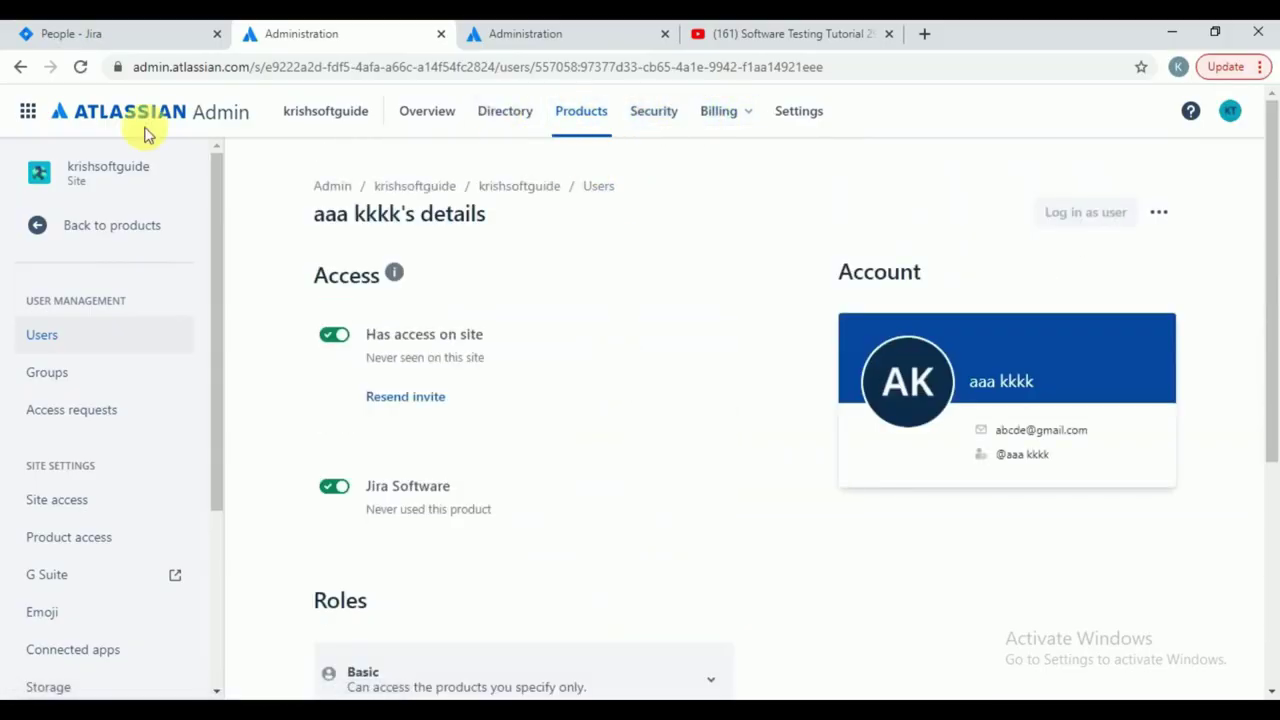
pyautogui.click(18, 70)
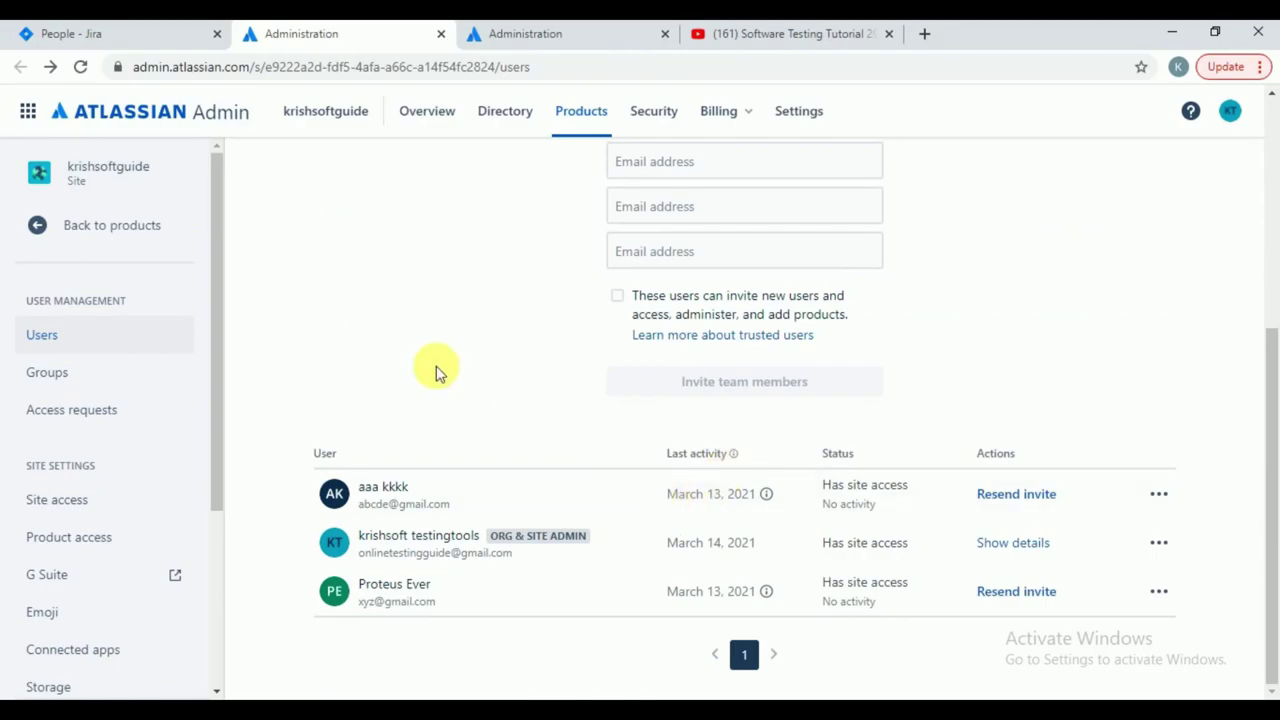
# - Open the last listed user's details from the user list and review the roles and groups
pyautogui.scroll(3, 393, 370)
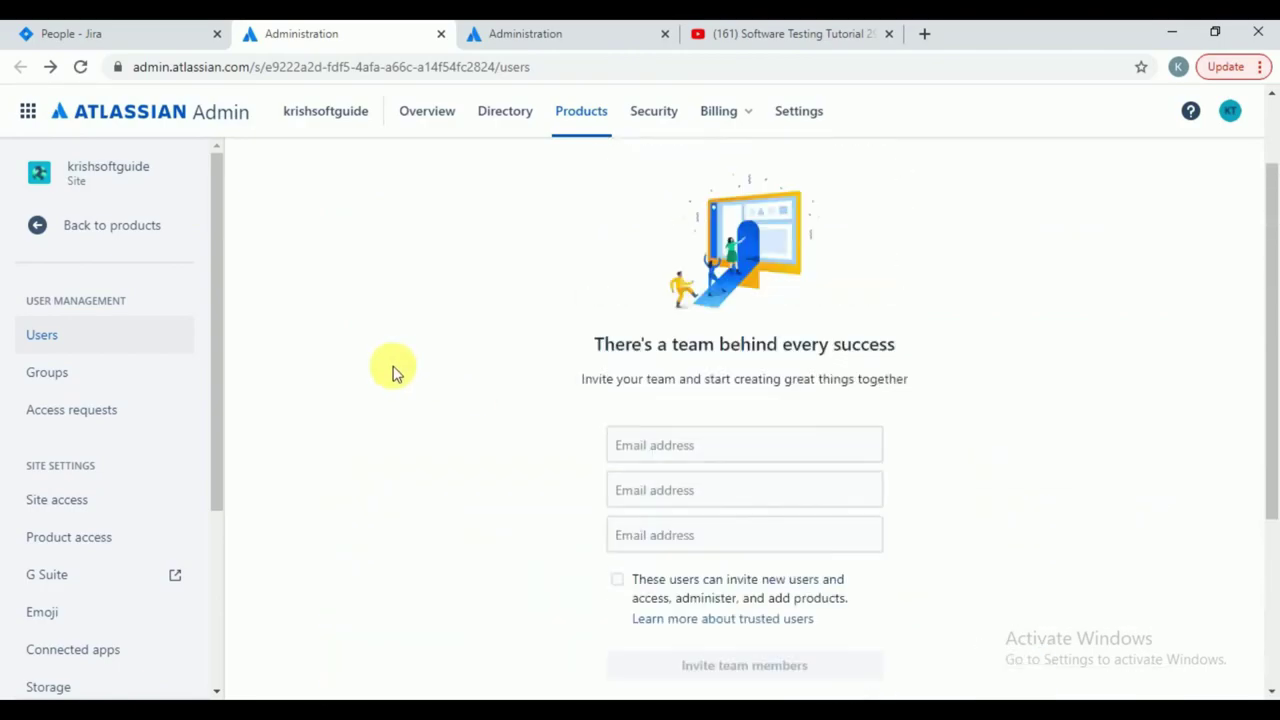
pyautogui.scroll(-3, 393, 370)
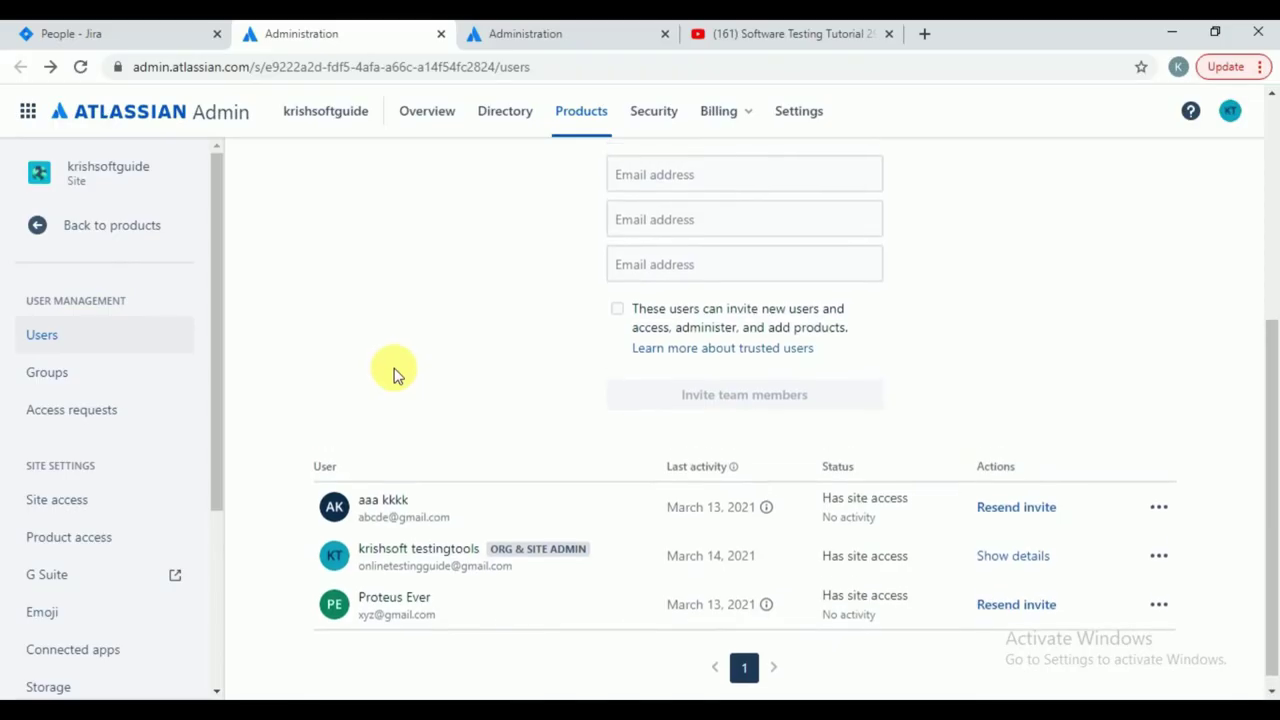
pyautogui.click(367, 596)
pyautogui.scroll(-1, 570, 210)
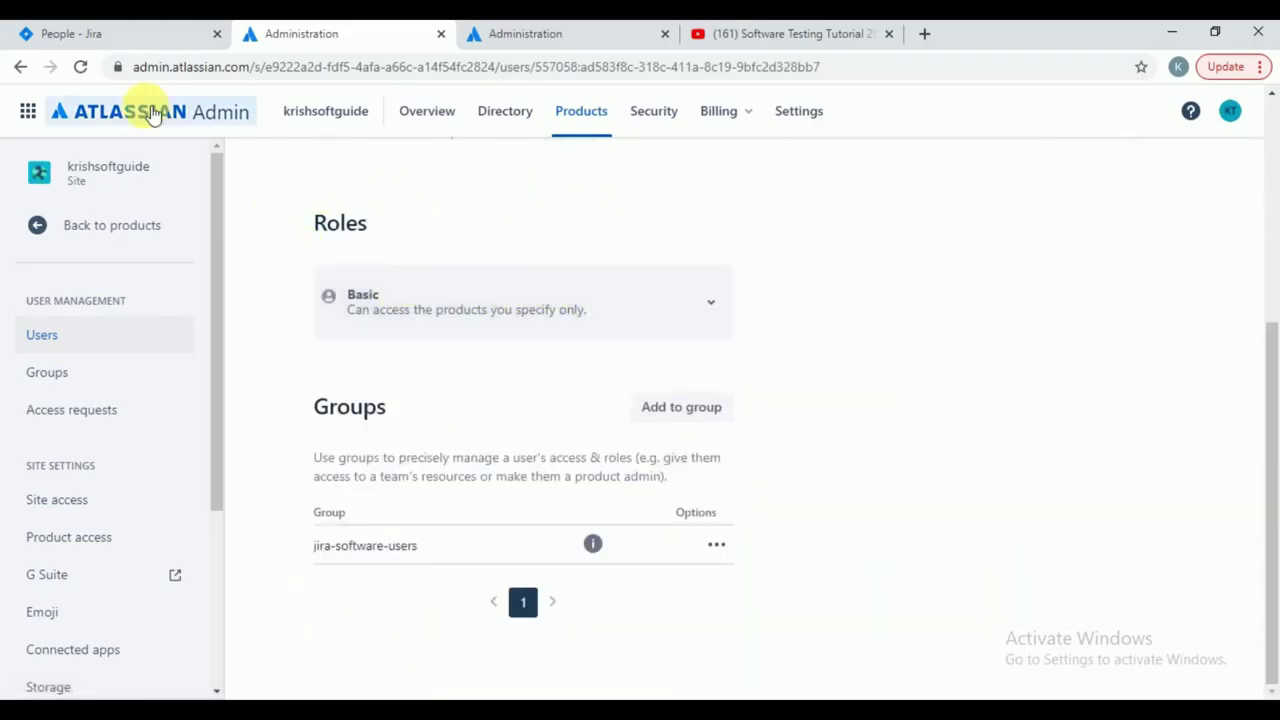
pyautogui.click(123, 31)
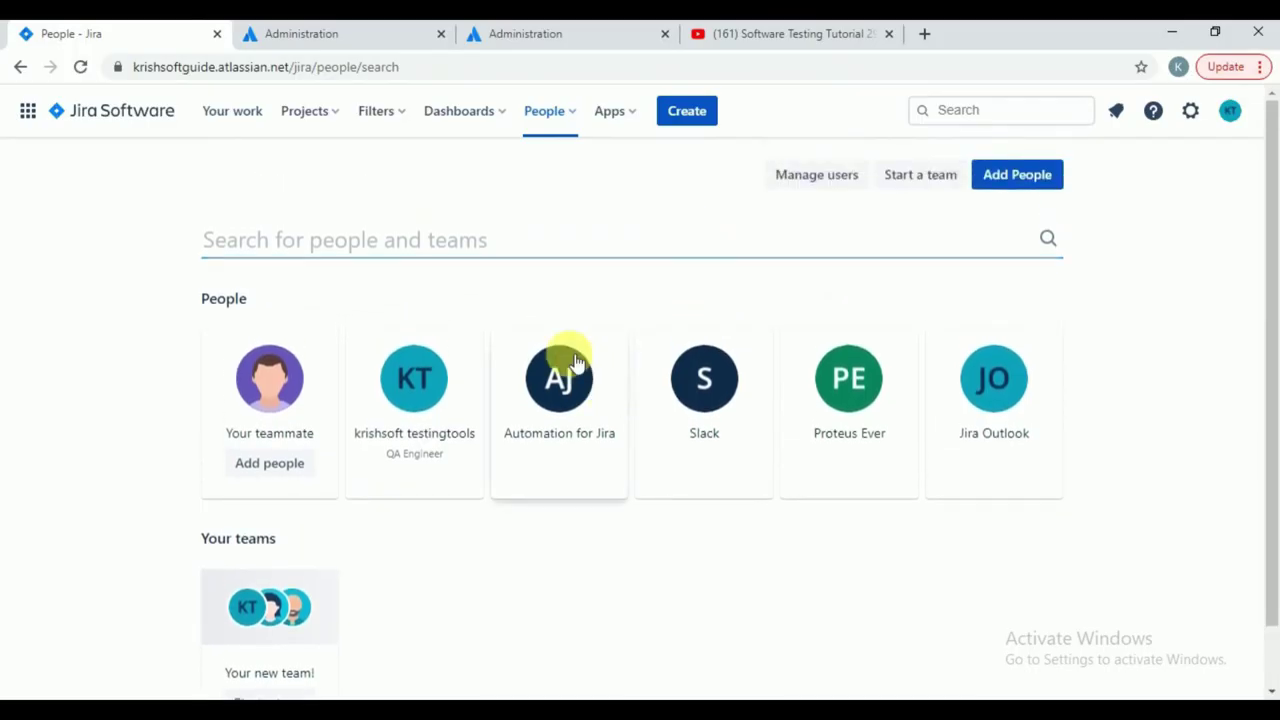
pyautogui.click(405, 386)
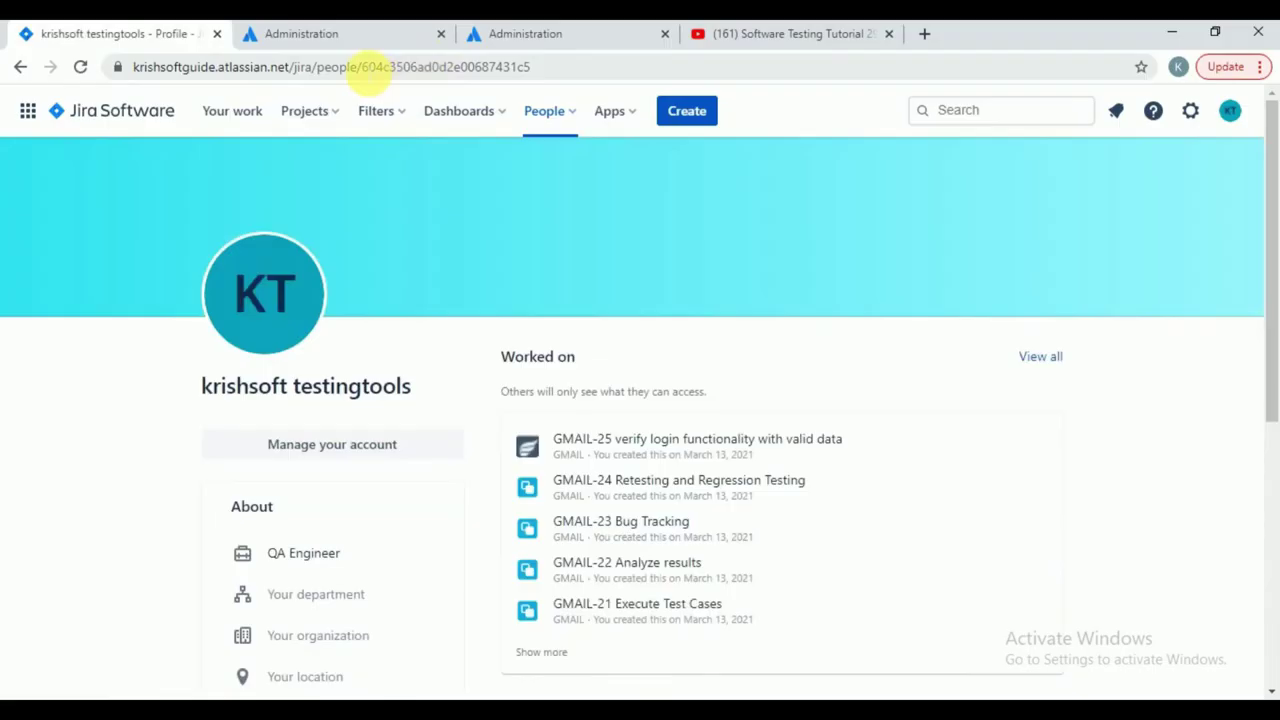
pyautogui.moveTo(366, 72); pyautogui.dragTo(578, 74)
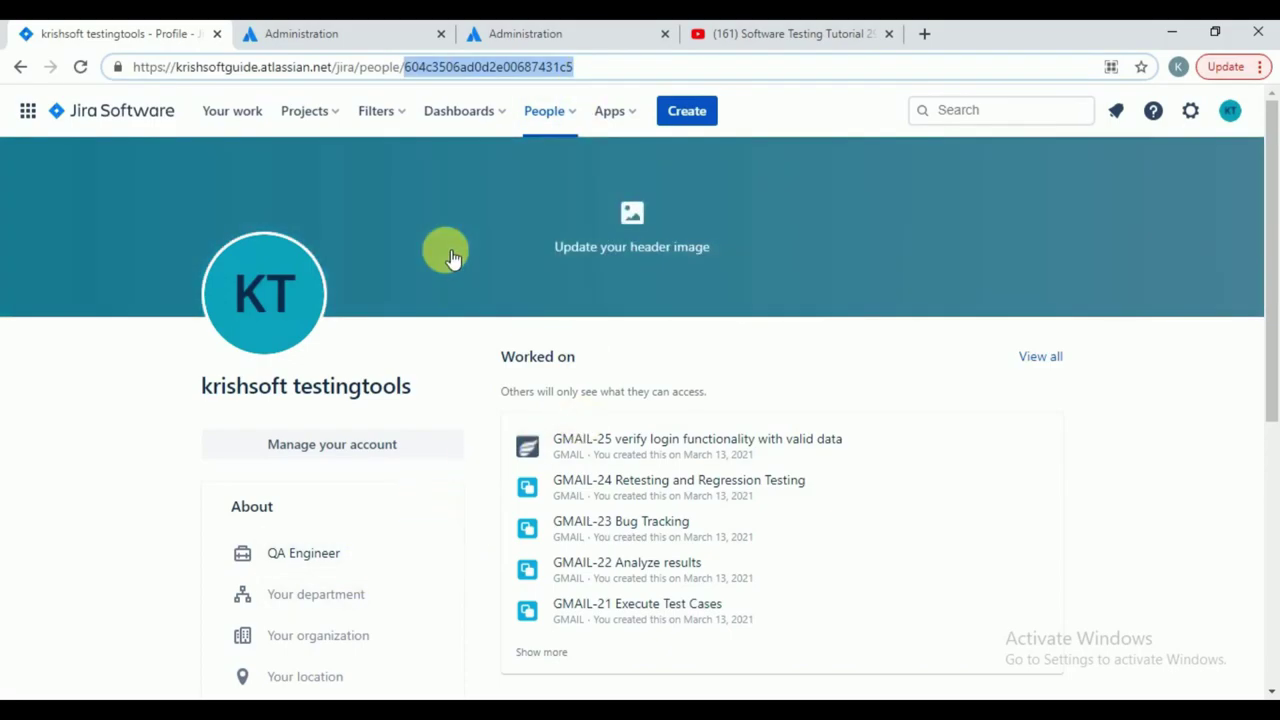
pyautogui.hotkey('alt', 'Tab')
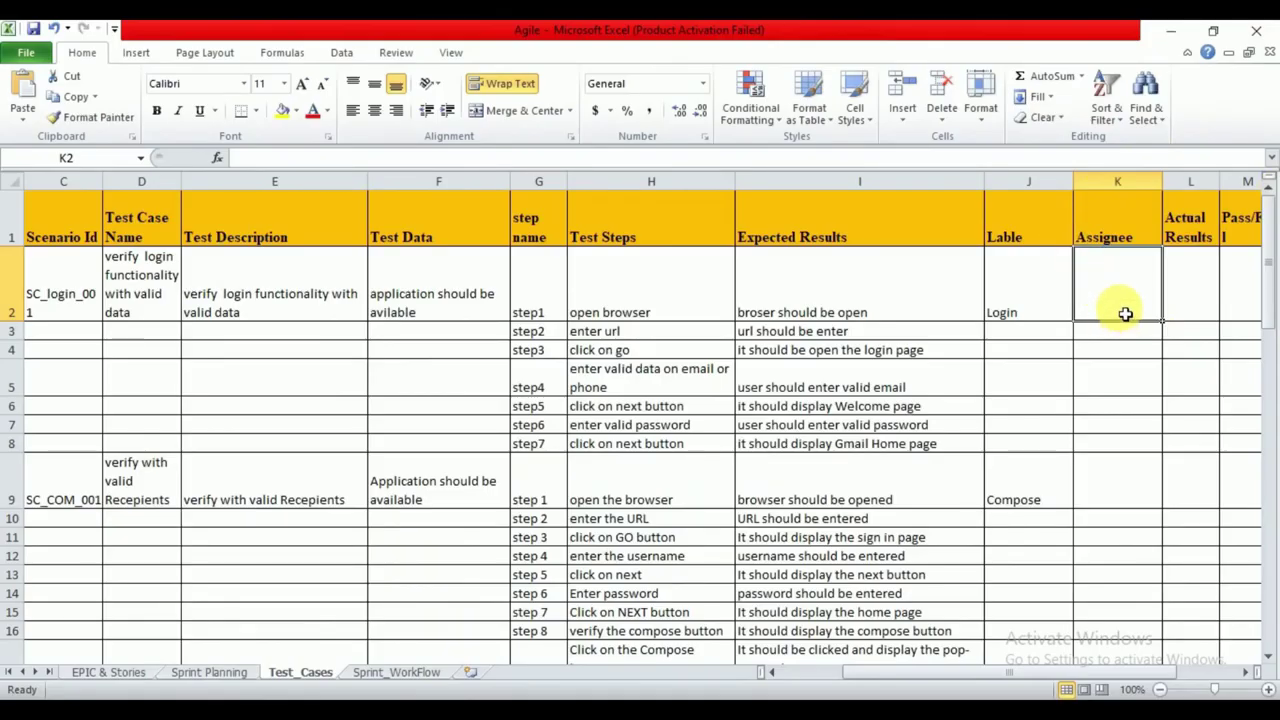
pyautogui.hotkey('alt', 'Tab')
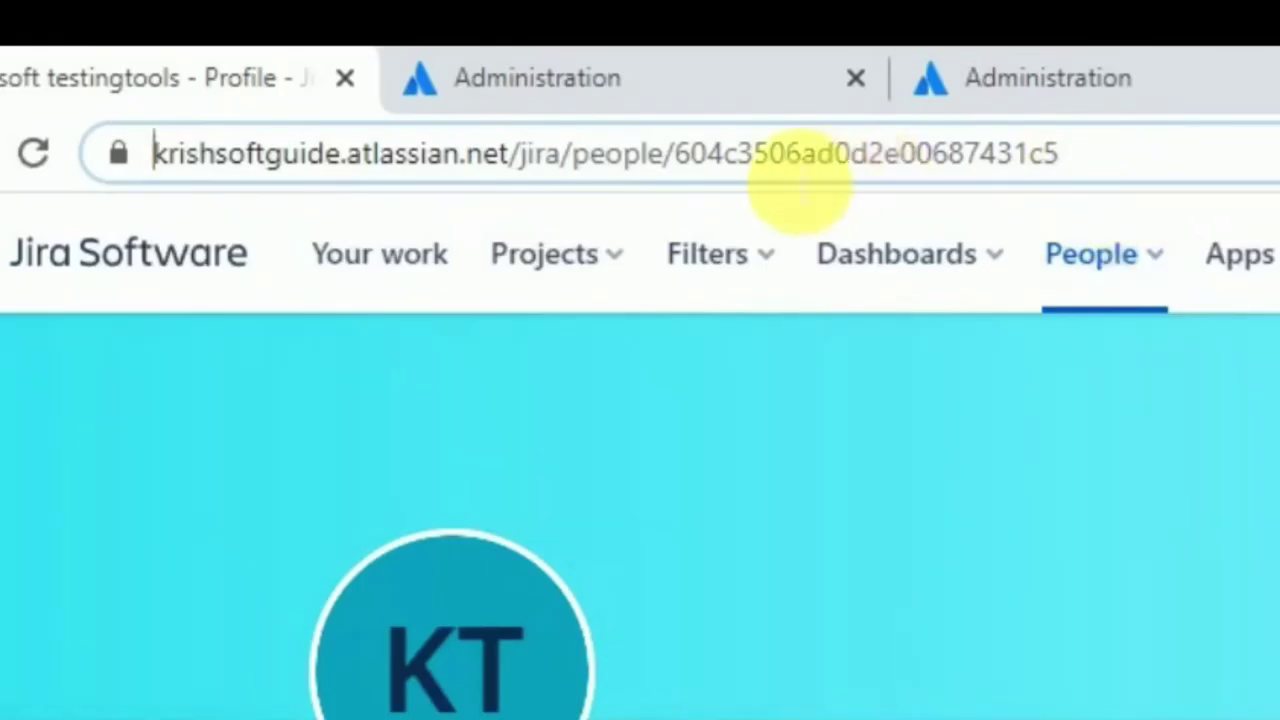
pyautogui.moveTo(680, 155); pyautogui.dragTo(1235, 135)
pyautogui.hotkey('ctrl', 'c')
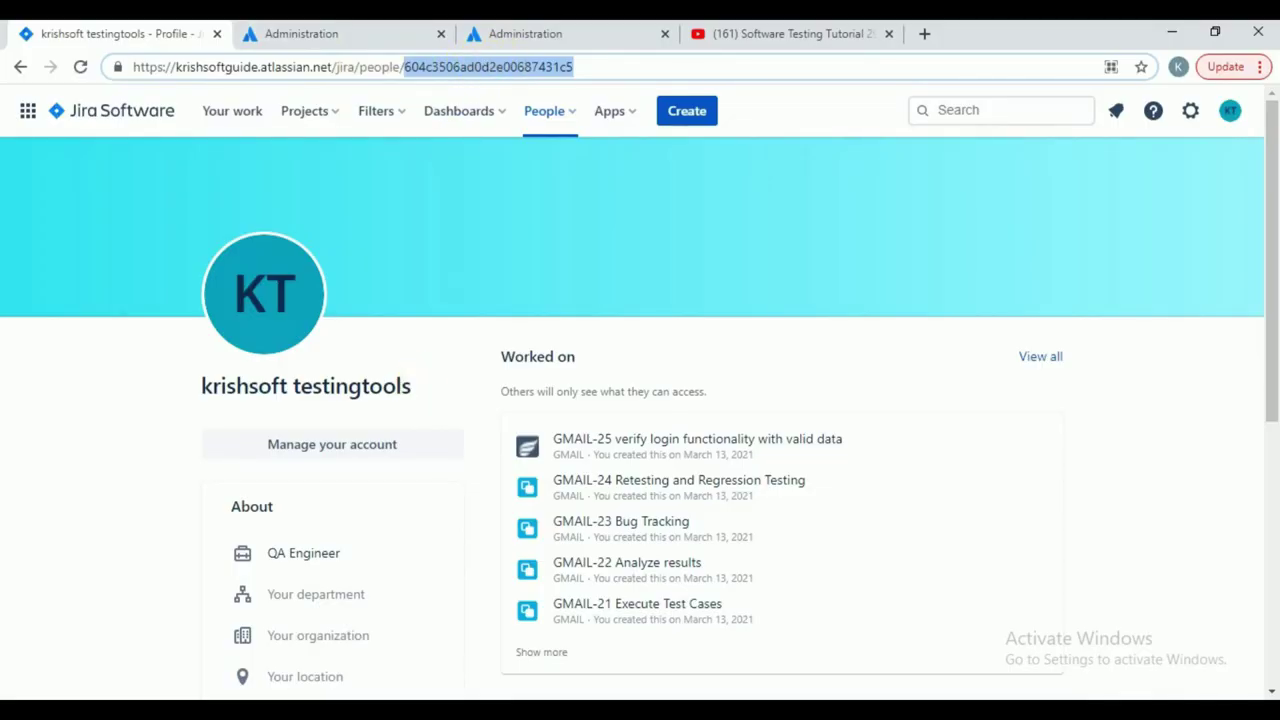
# - Switch to the Agile workbook in Excel and paste the copied account ID as assignee of the Login and Compose test cases, K2 and K9
pyautogui.moveTo(388, 712)
pyautogui.click(388, 630)
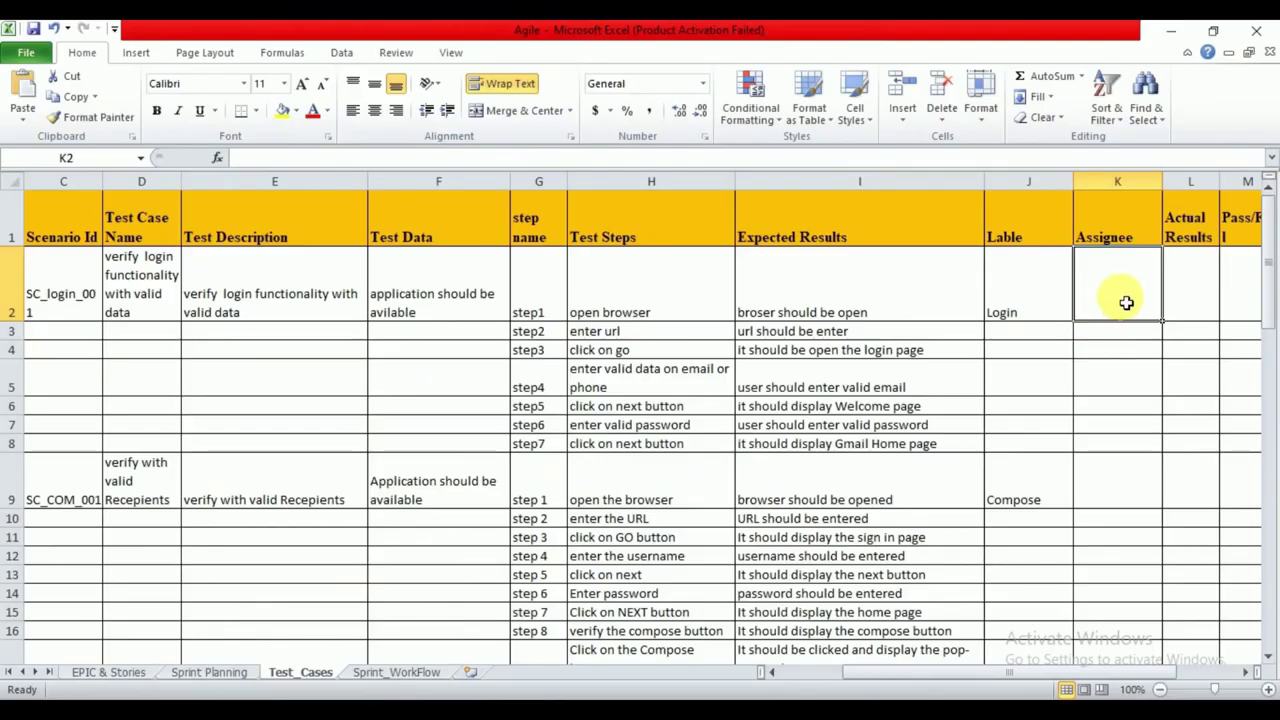
pyautogui.hotkey('ctrl', 'v')
pyautogui.press('Down')
pyautogui.press('Down')
pyautogui.press('Down')
pyautogui.press('Down')
pyautogui.press('Down')
pyautogui.press('Down')
pyautogui.press('Down')
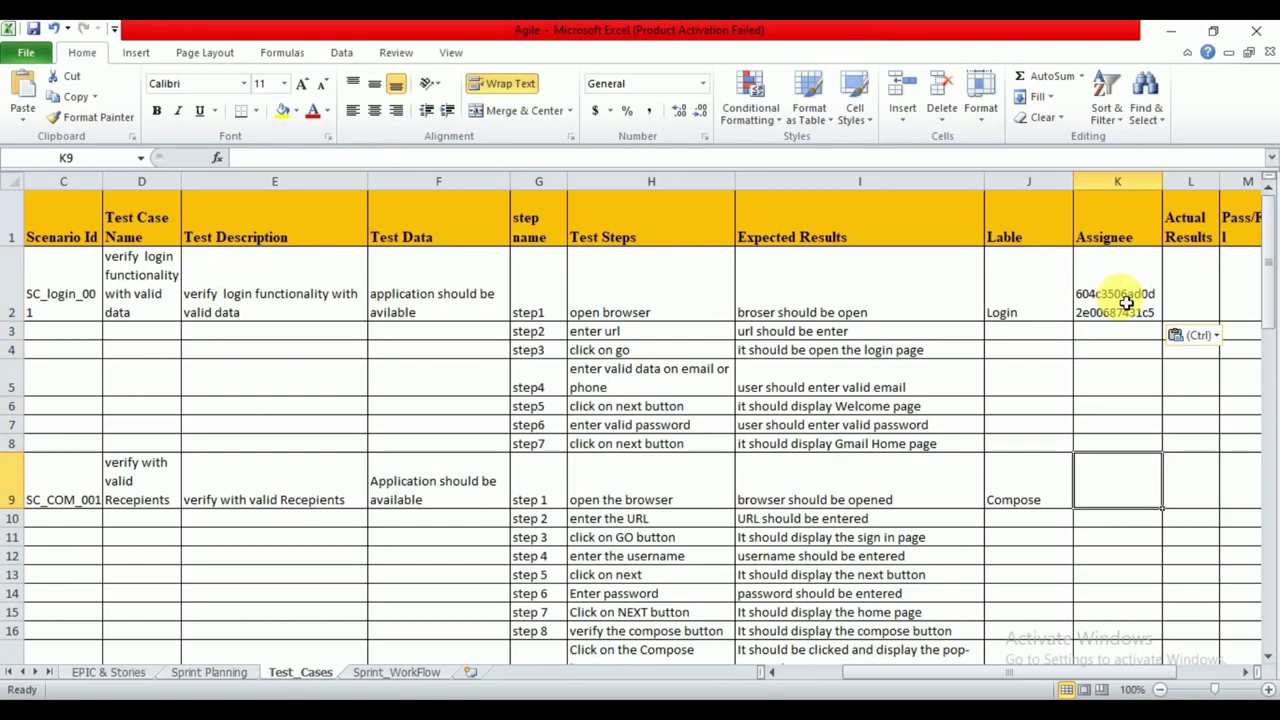
pyautogui.hotkey('ctrl', 'v')
# - Paste the account ID into the Assignee cell of the Inbox test case, K19
pyautogui.press('Down')
pyautogui.press('Down')
pyautogui.press('Down')
pyautogui.press('Down')
pyautogui.press('Down')
pyautogui.press('Down')
pyautogui.press('Down')
pyautogui.press('Down')
pyautogui.press('Down')
pyautogui.press('Down')
pyautogui.press('Down')
pyautogui.press('Down')
pyautogui.press('Down')
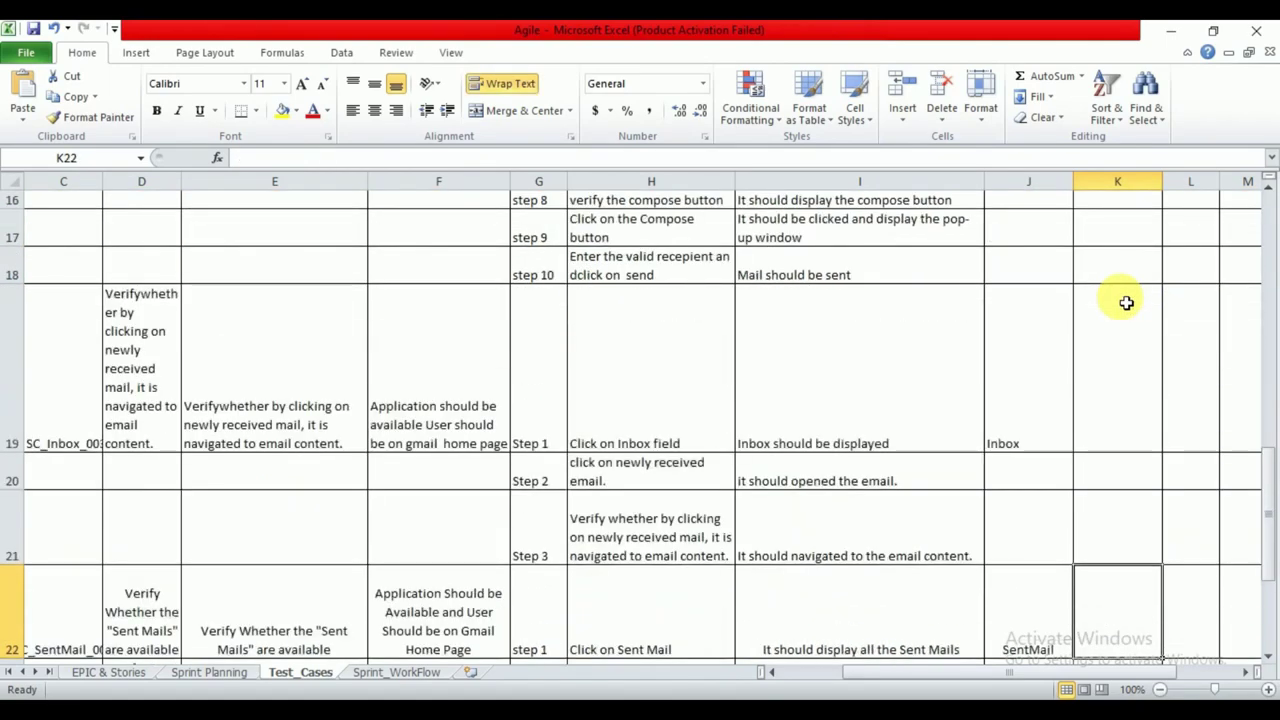
pyautogui.scroll(4, 1126, 303)
pyautogui.scroll(-1, 1126, 308)
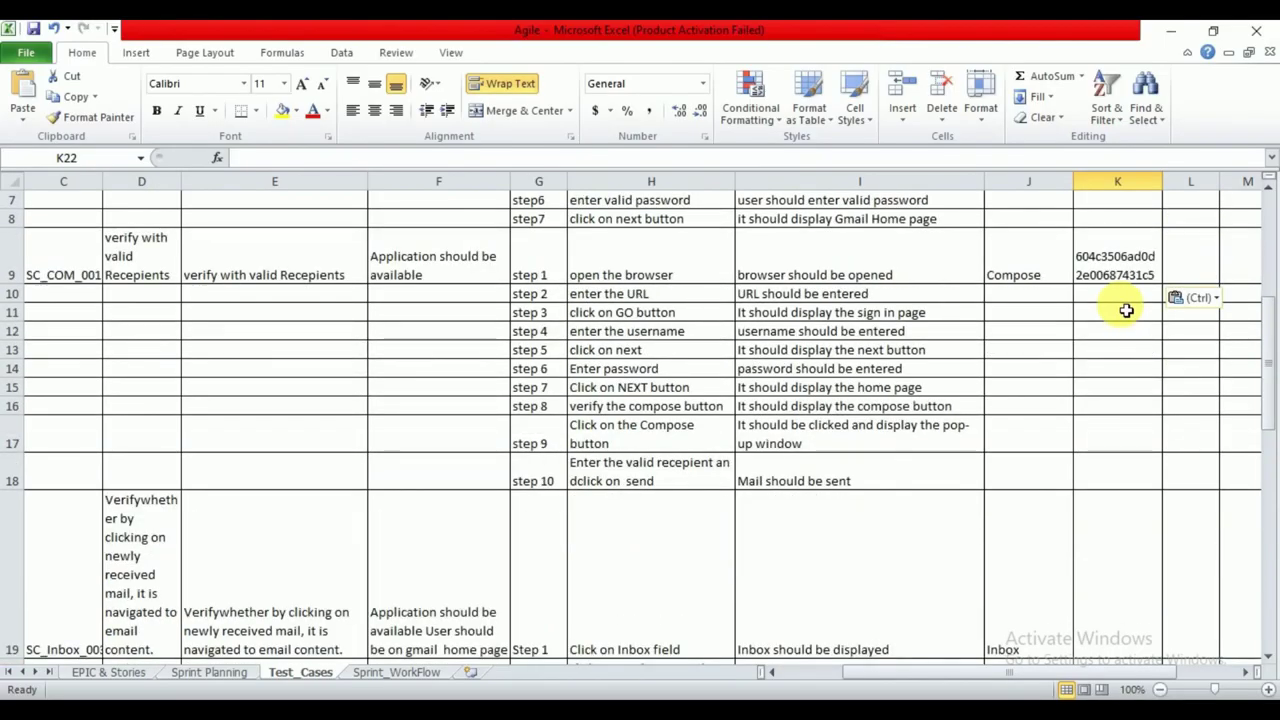
pyautogui.scroll(-1, 1126, 310)
pyautogui.click(1121, 497)
pyautogui.scroll(1, 1121, 497)
pyautogui.scroll(-1, 1124, 502)
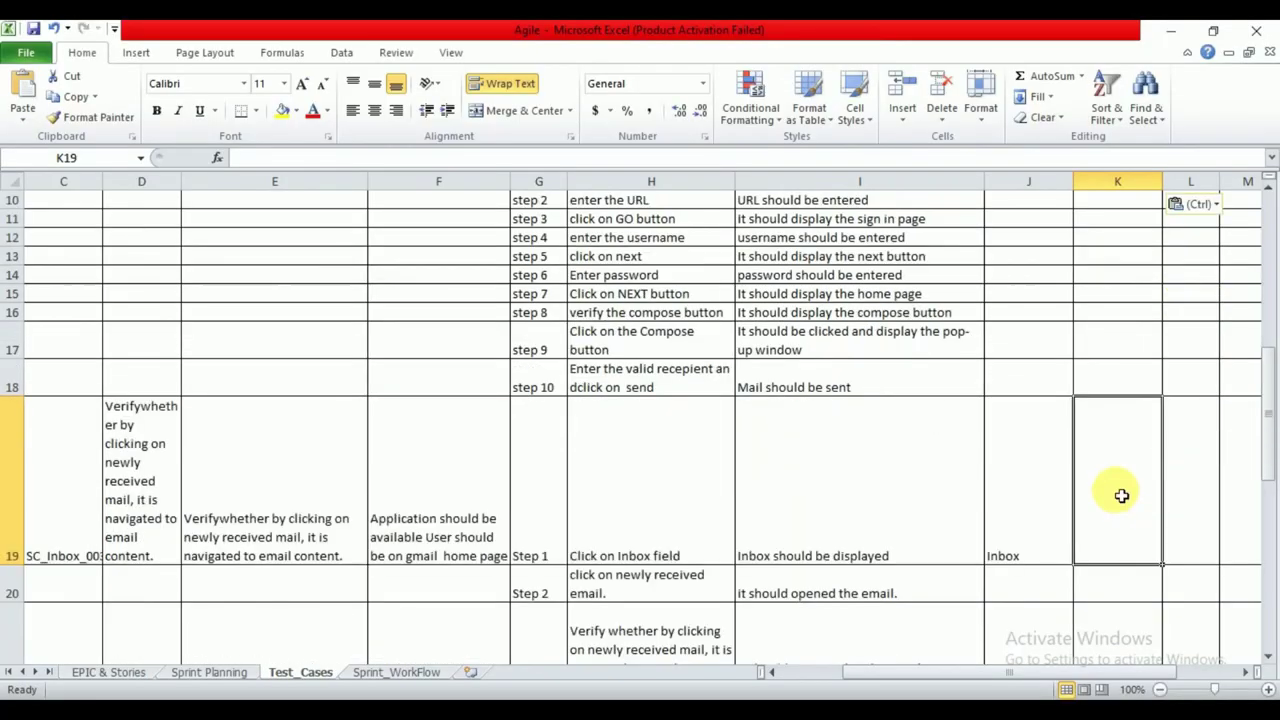
pyautogui.hotkey('ctrl', 'v')
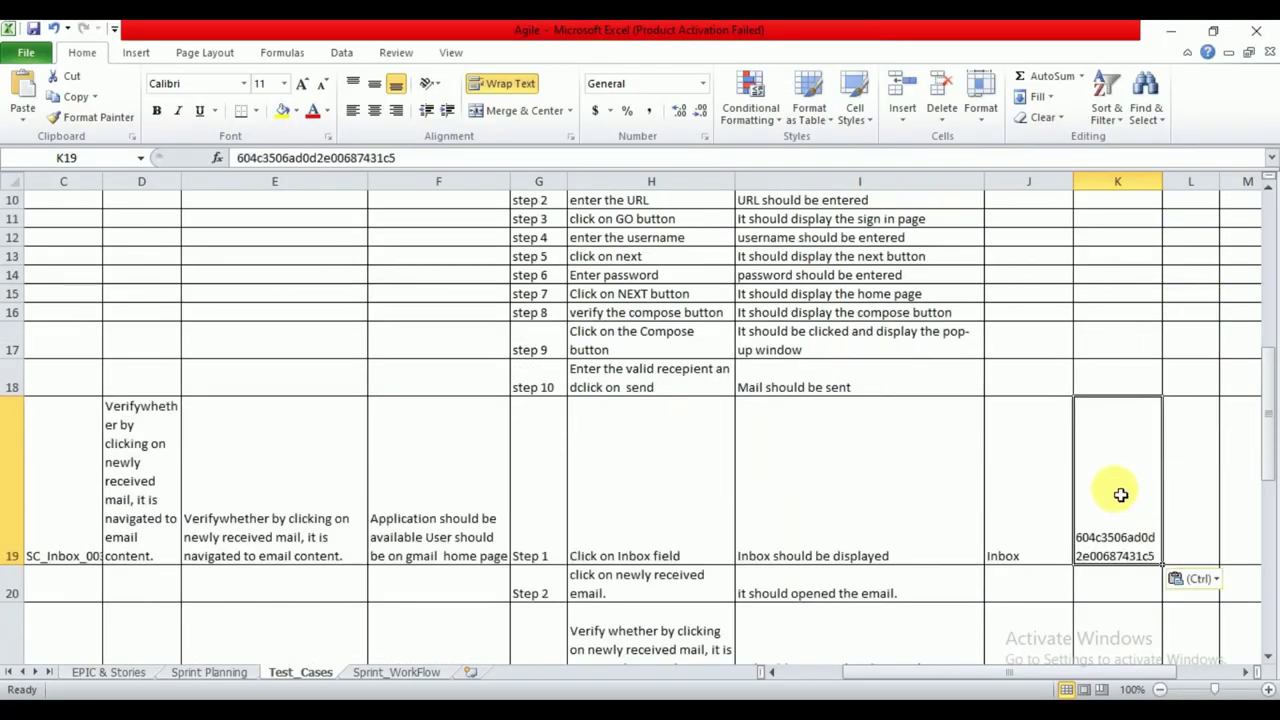
# - Paste the account ID into the Assignee cells of the SentMail and Drafts test cases, K22 and K23
pyautogui.press('Down')
pyautogui.press('Down')
pyautogui.press('Down')
pyautogui.press('Down')
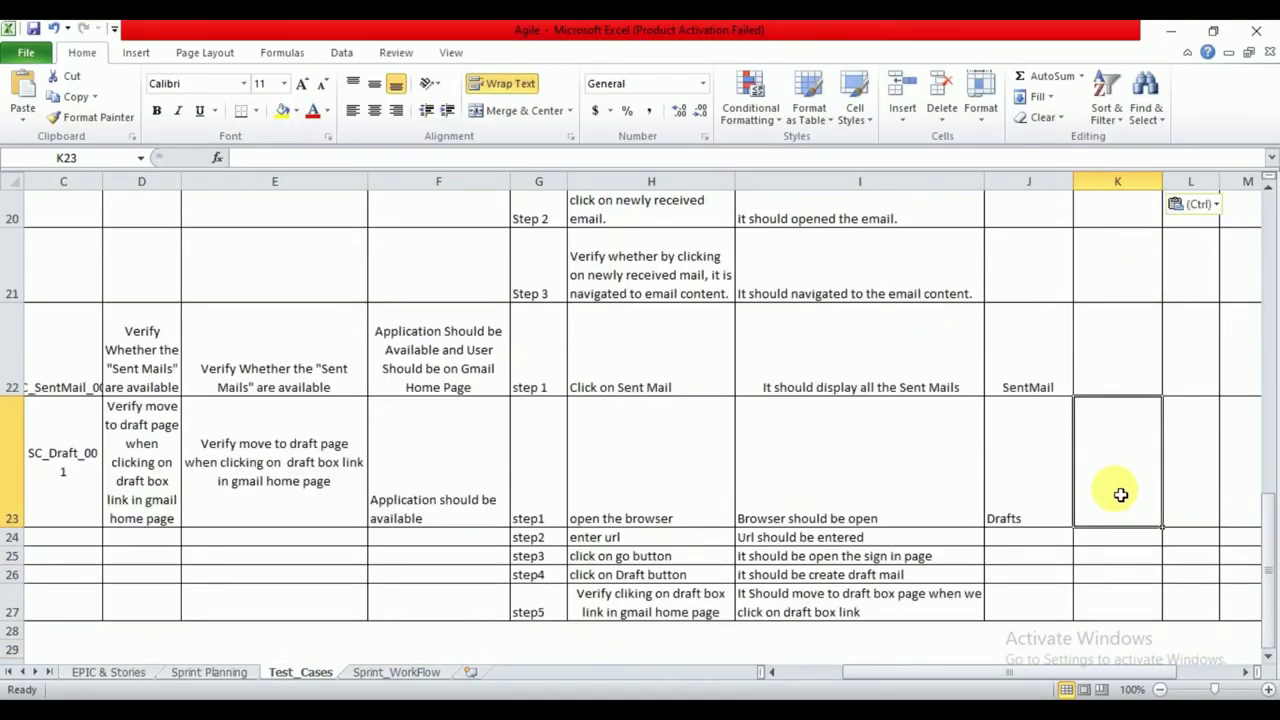
pyautogui.press('Up')
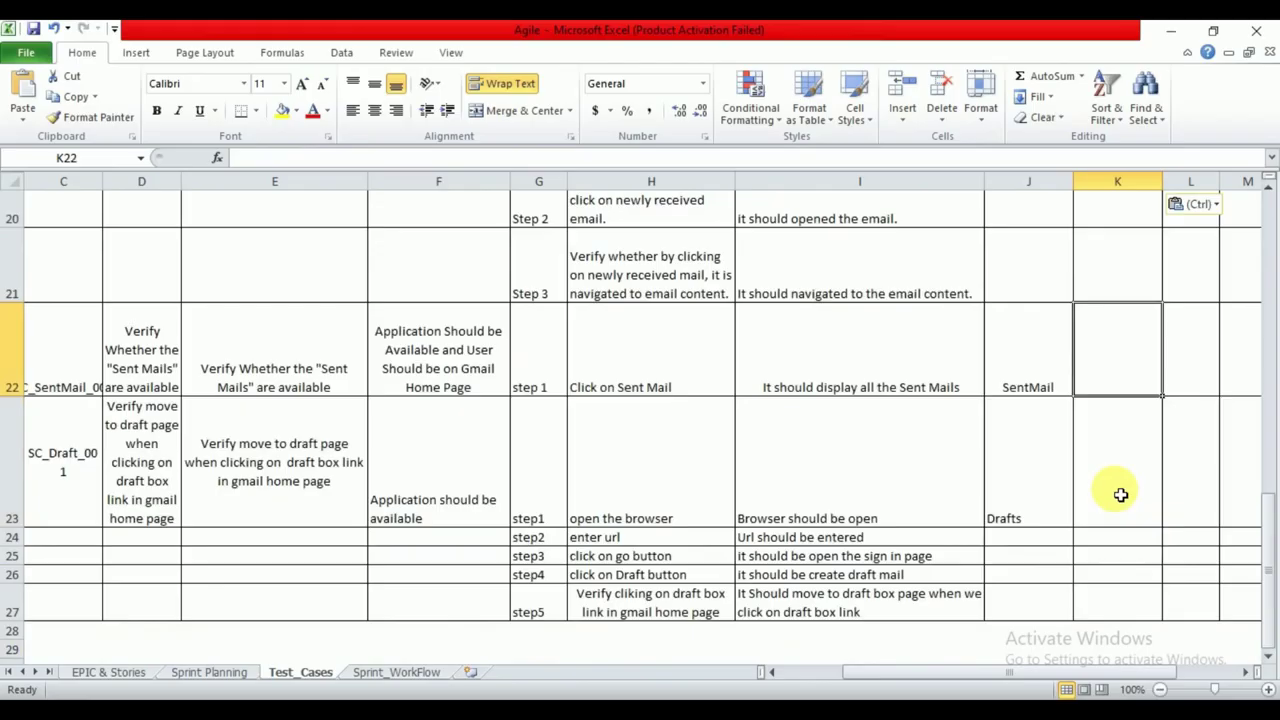
pyautogui.hotkey('ctrl', 'v')
pyautogui.press('Down')
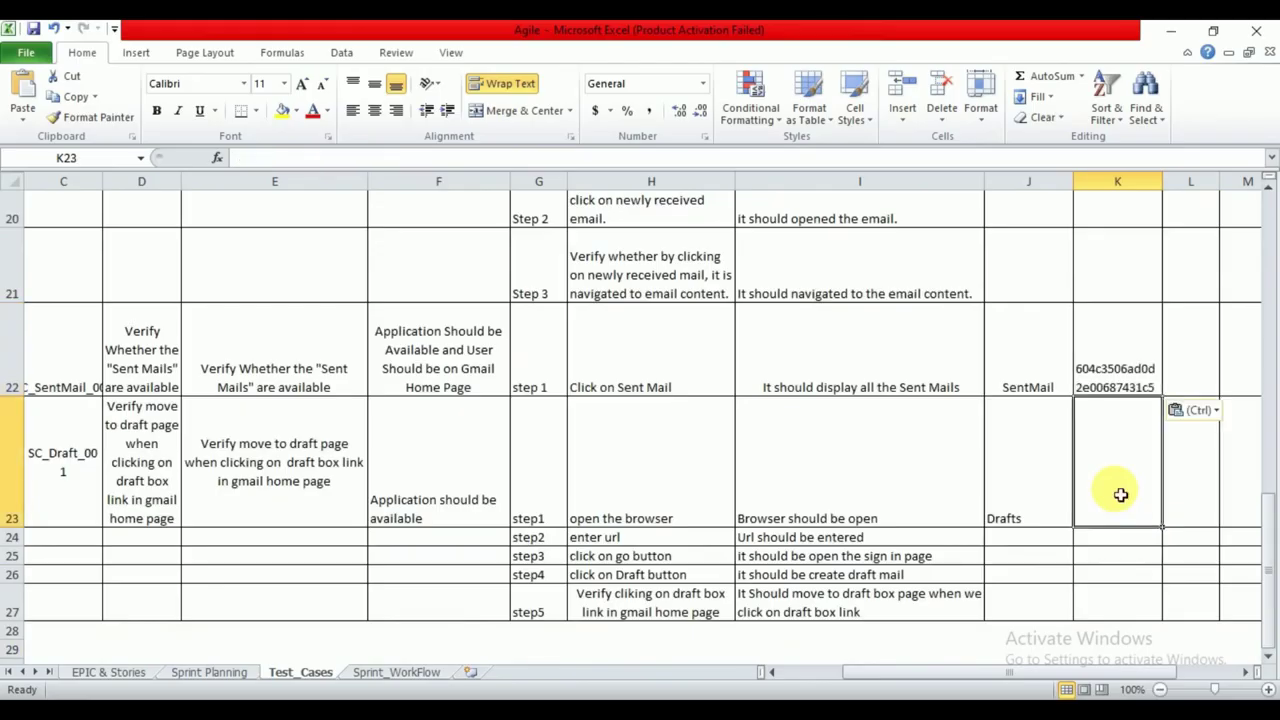
pyautogui.hotkey('ctrl', 'v')
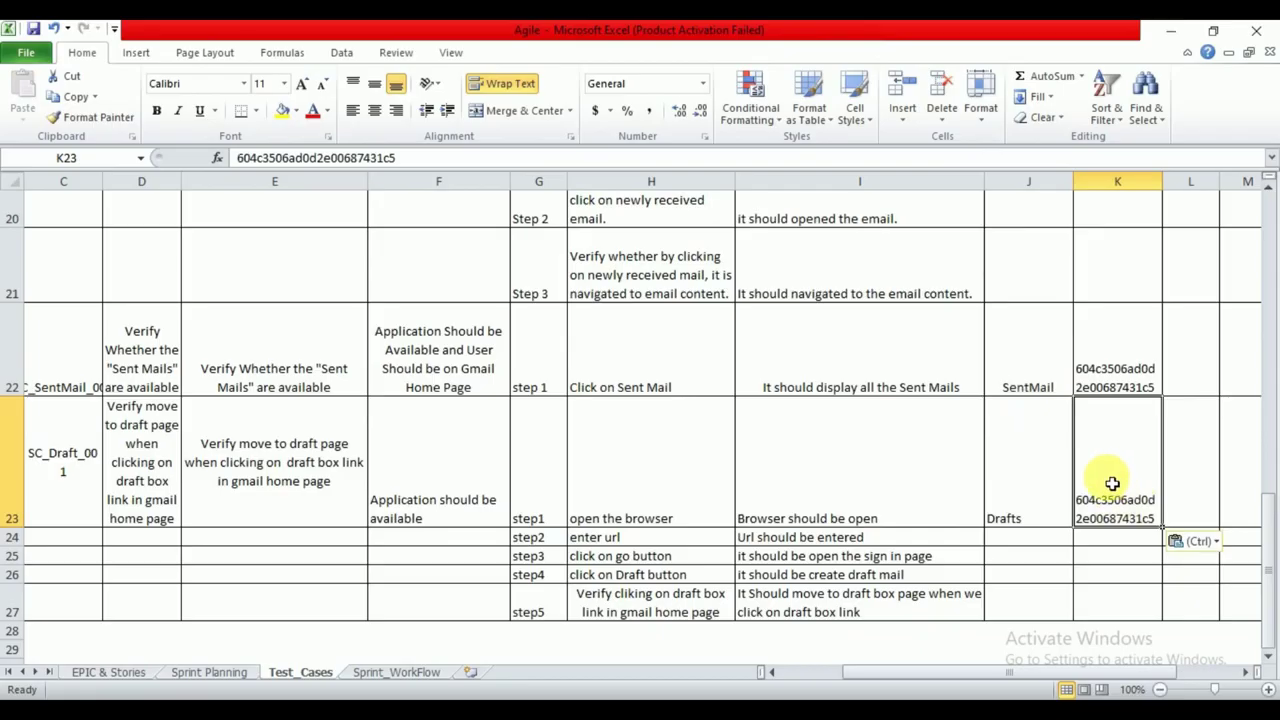
pyautogui.scroll(6, 976, 397)
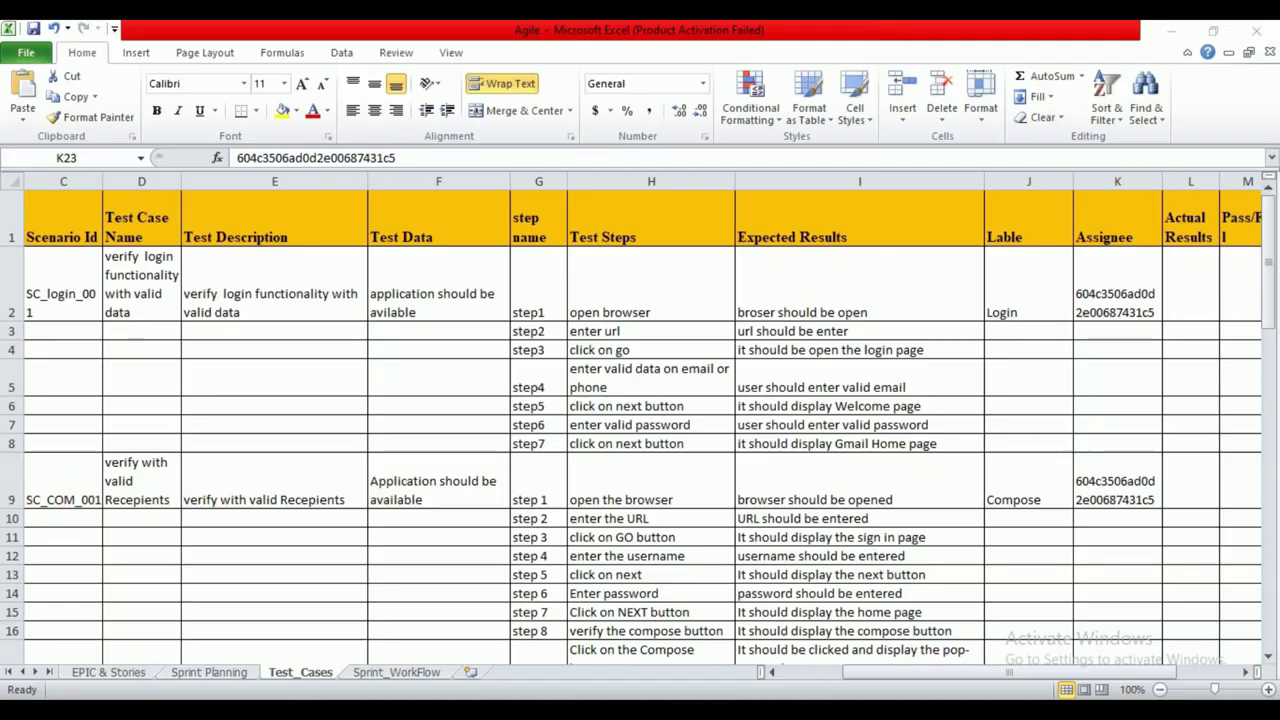
# - Switch back to Jira in Chrome, open the GMAIL project and go to Zephyr's Import Tests page
pyautogui.moveTo(450, 700)
pyautogui.click(708, 652)
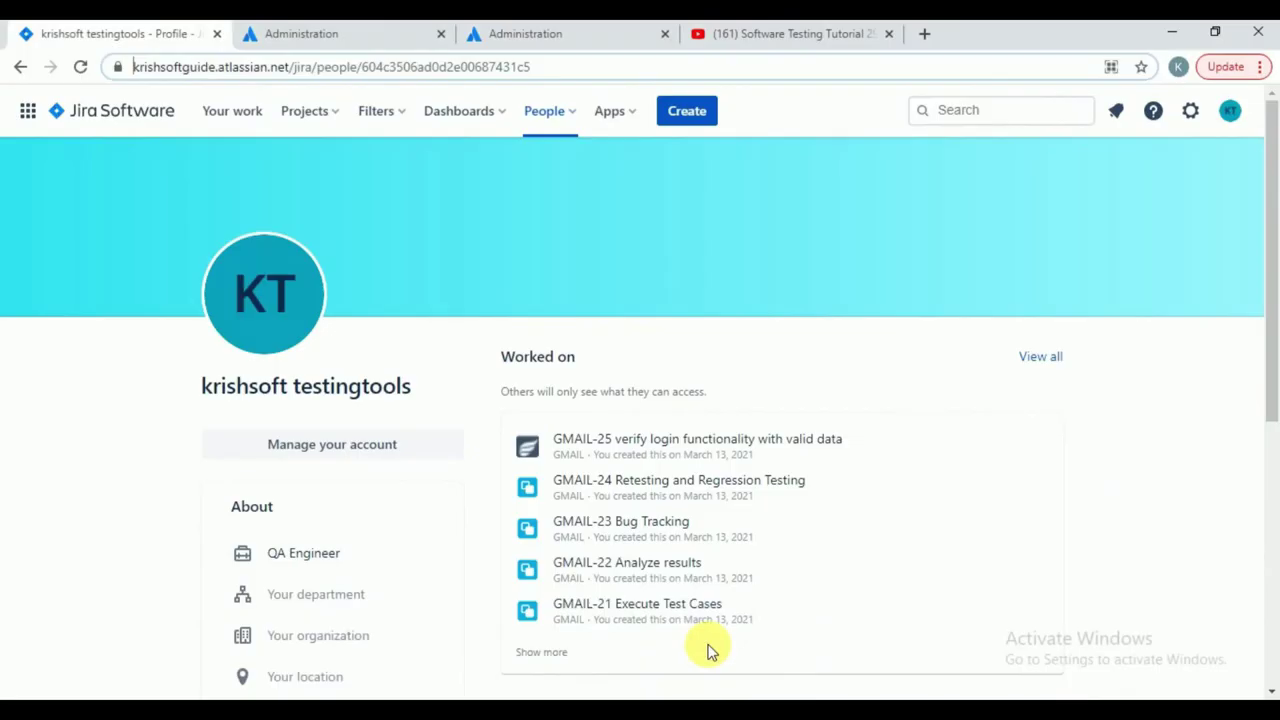
pyautogui.click(310, 122)
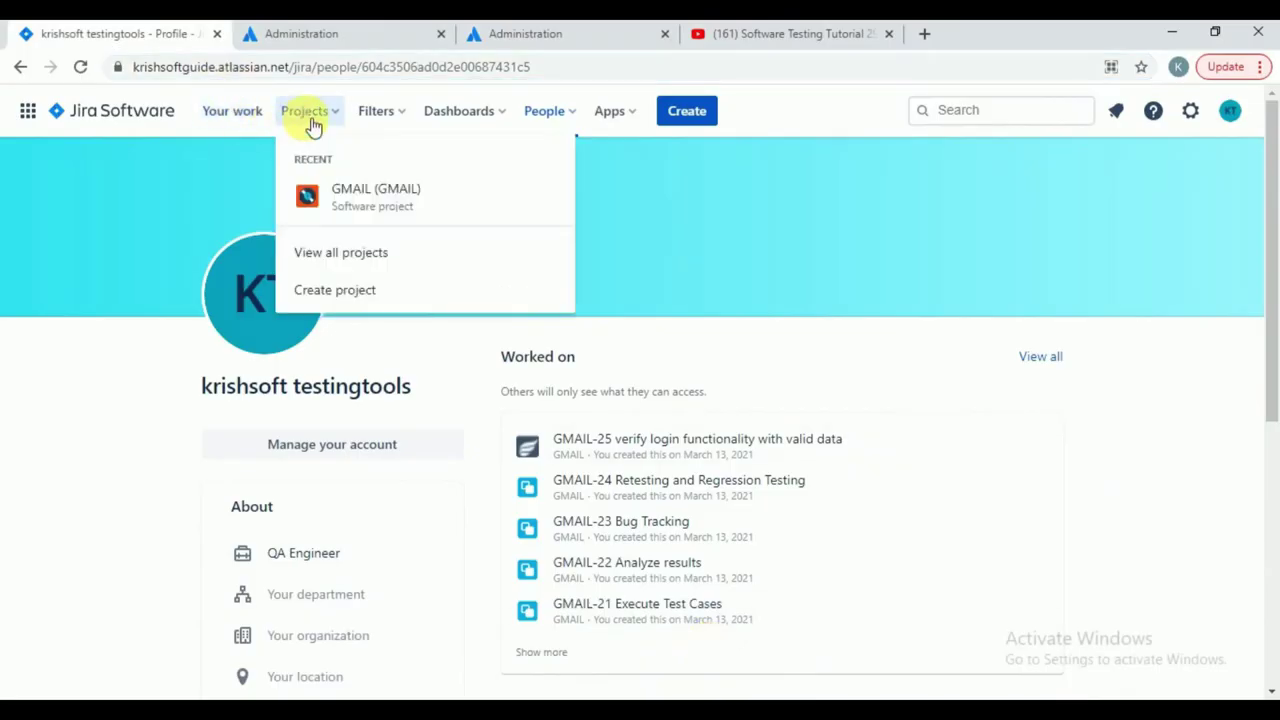
pyautogui.click(367, 193)
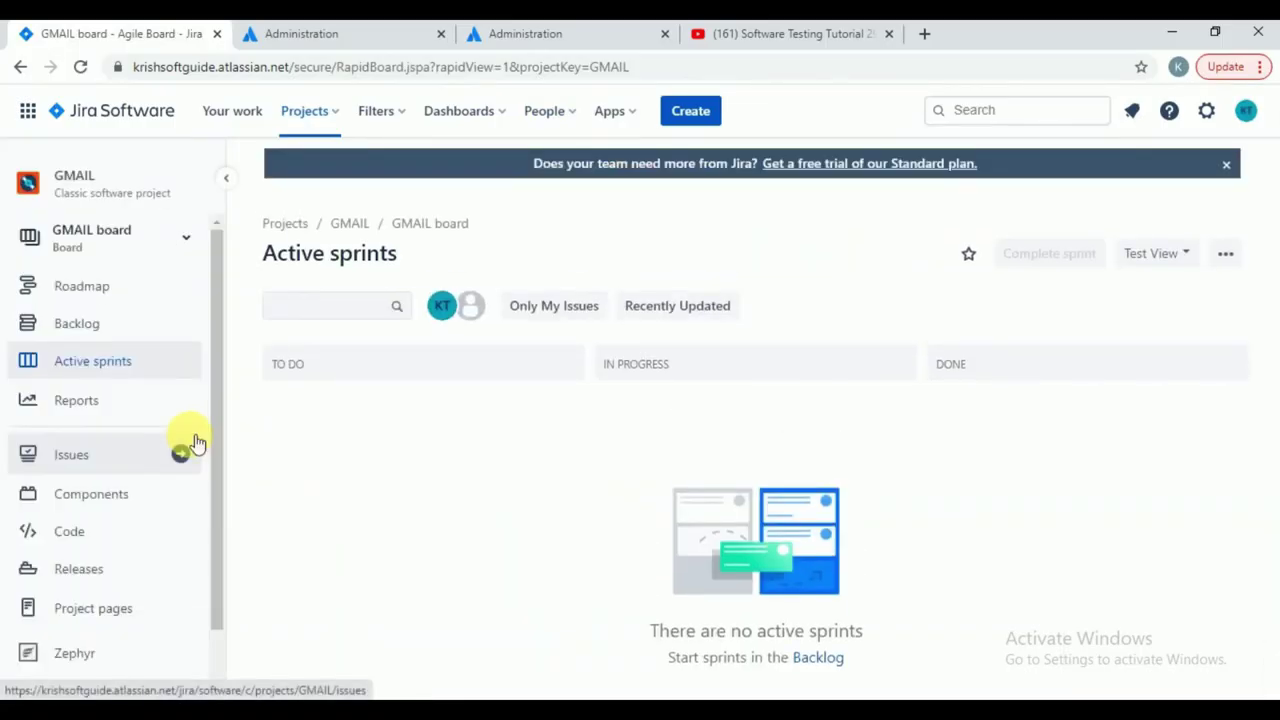
pyautogui.scroll(-2, 194, 443)
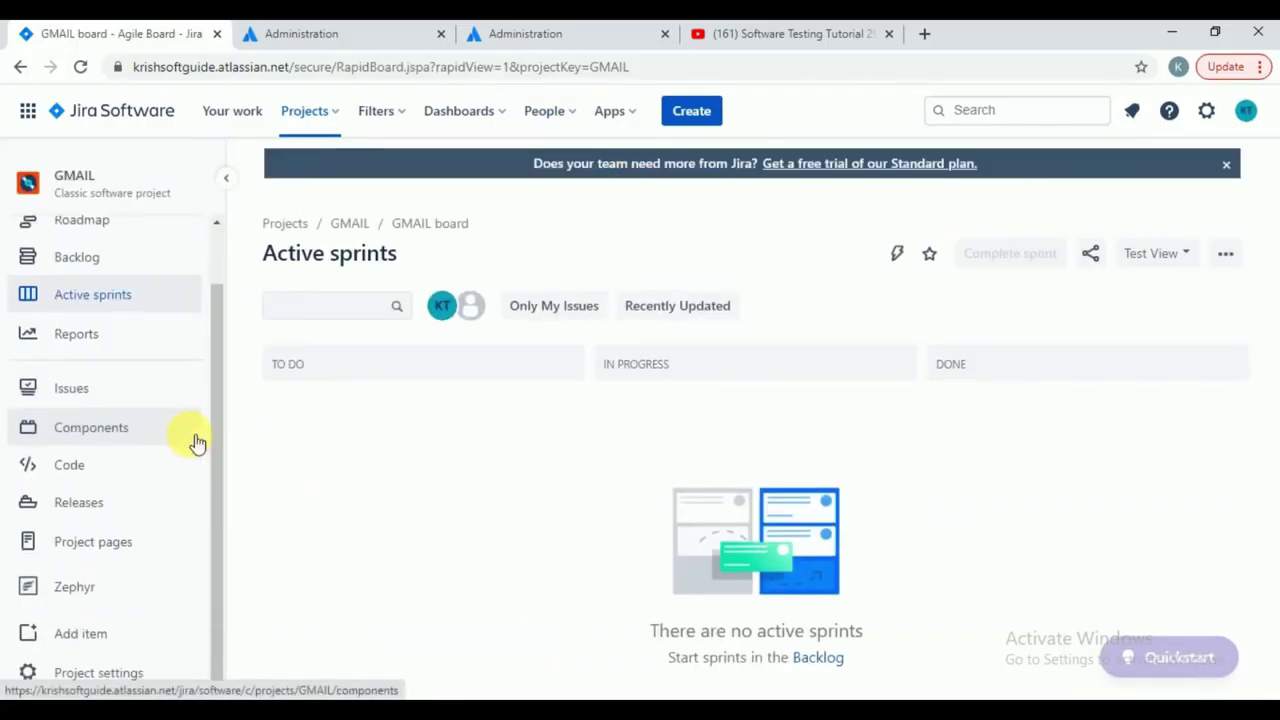
pyautogui.click(75, 587)
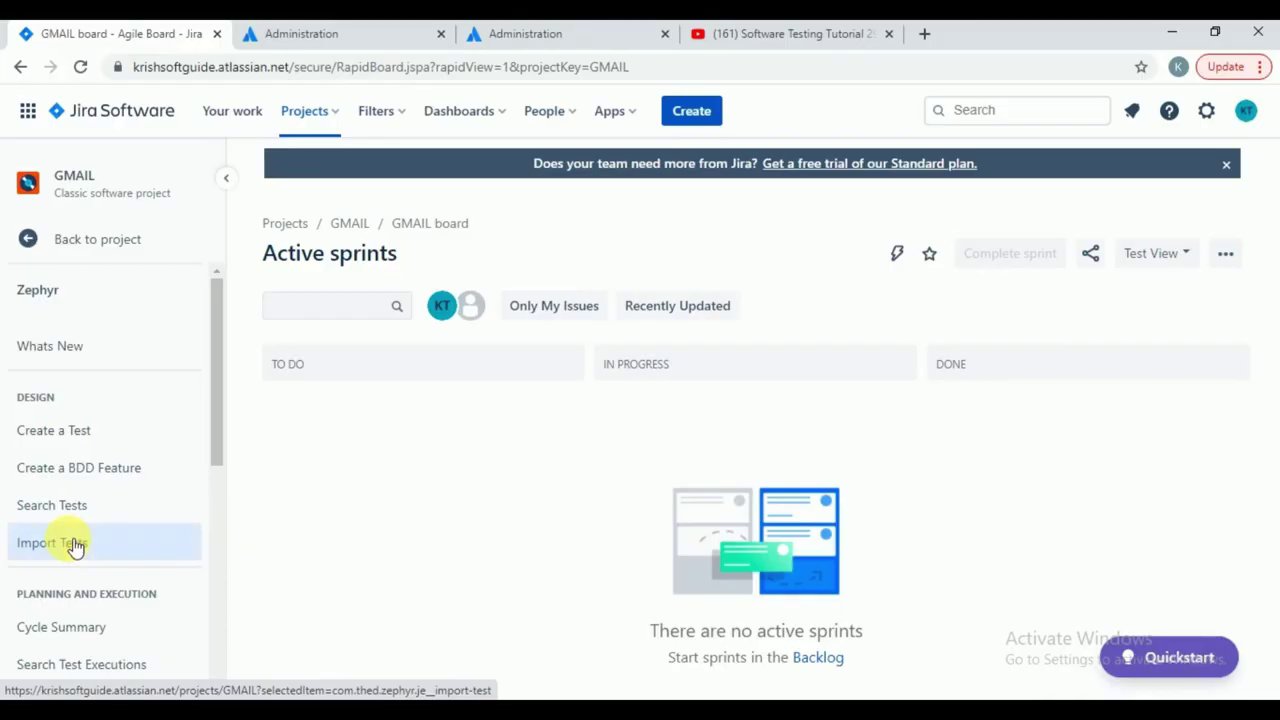
pyautogui.click(73, 543)
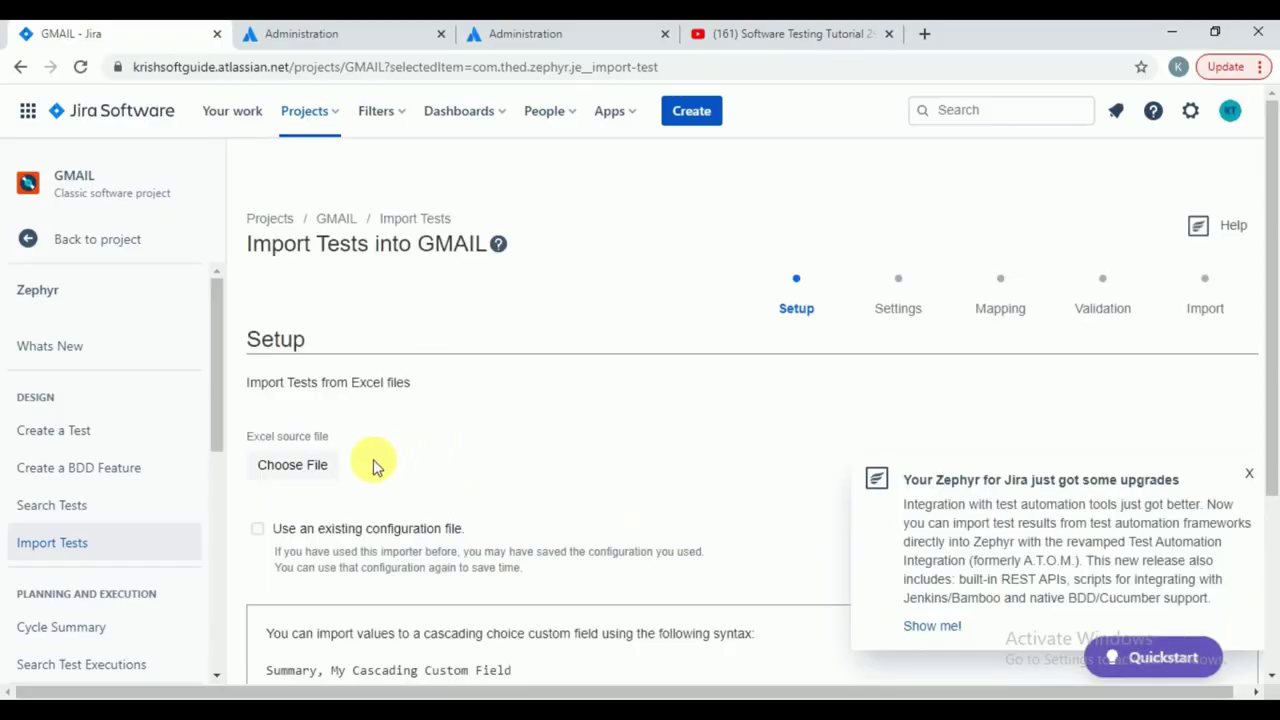
# - Review the import syntax instructions on the Setup page and dismiss the Zephyr upgrades notice
pyautogui.scroll(-3, 374, 464)
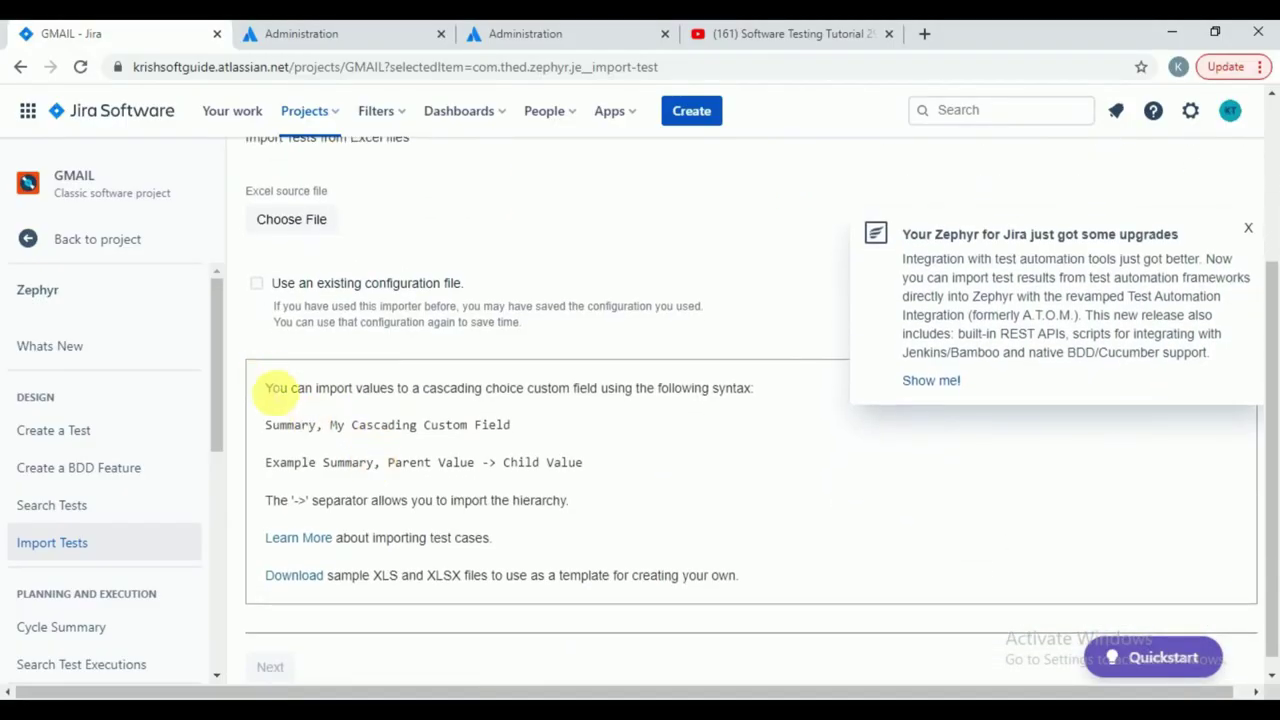
pyautogui.moveTo(272, 392); pyautogui.dragTo(837, 523)
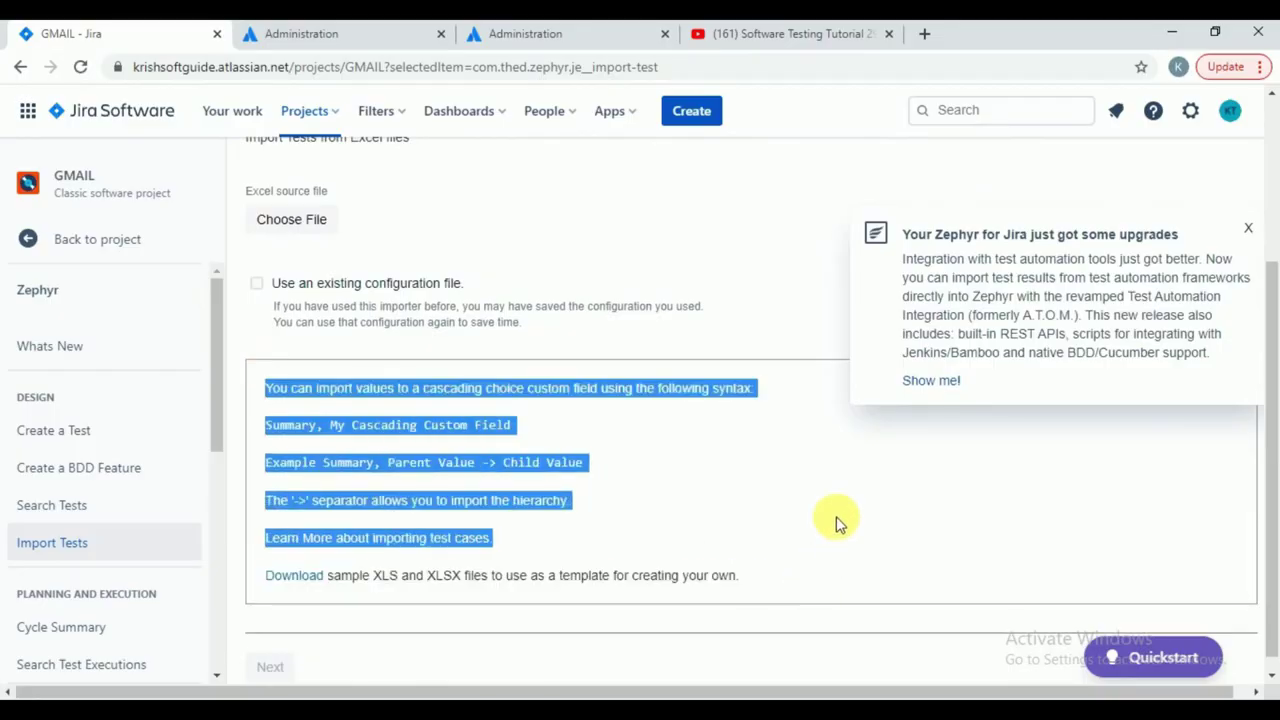
pyautogui.click(585, 548)
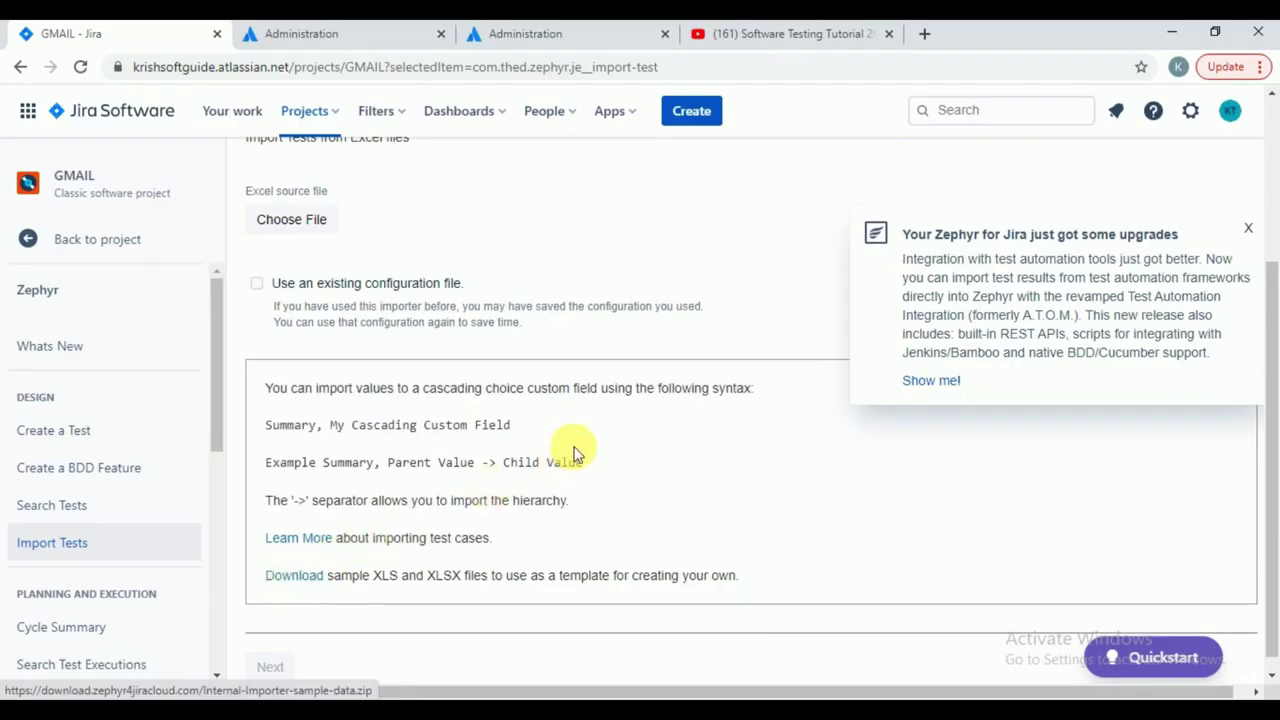
pyautogui.scroll(1, 571, 449)
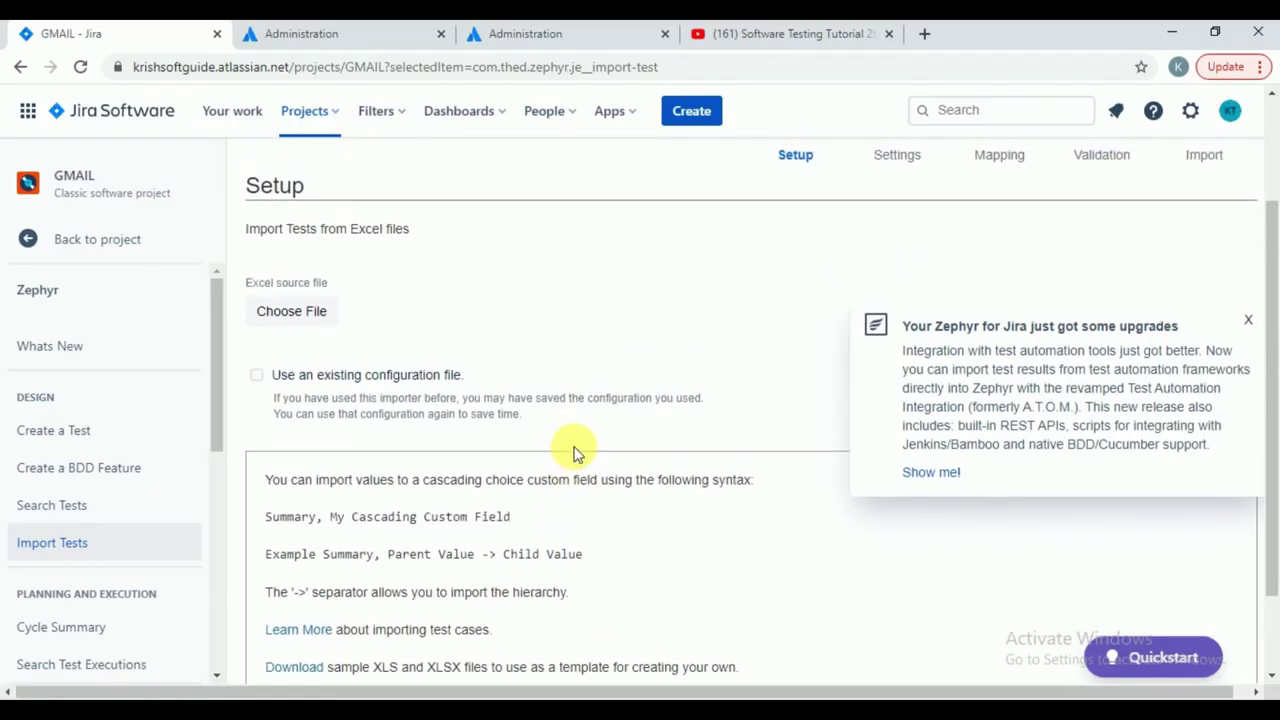
pyautogui.click(1249, 322)
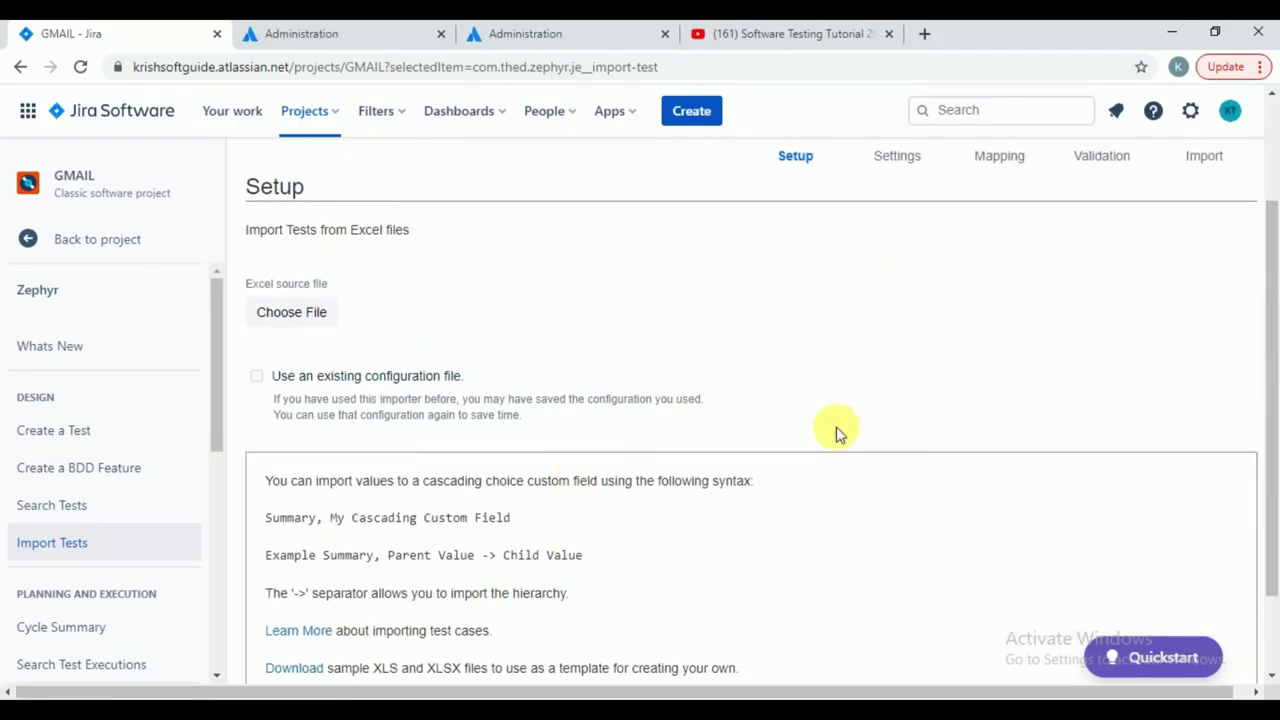
# - Check the Excel test cases, then choose the Agile workbook from Downloads as the import's Excel source file
pyautogui.hotkey('alt', 'Tab')
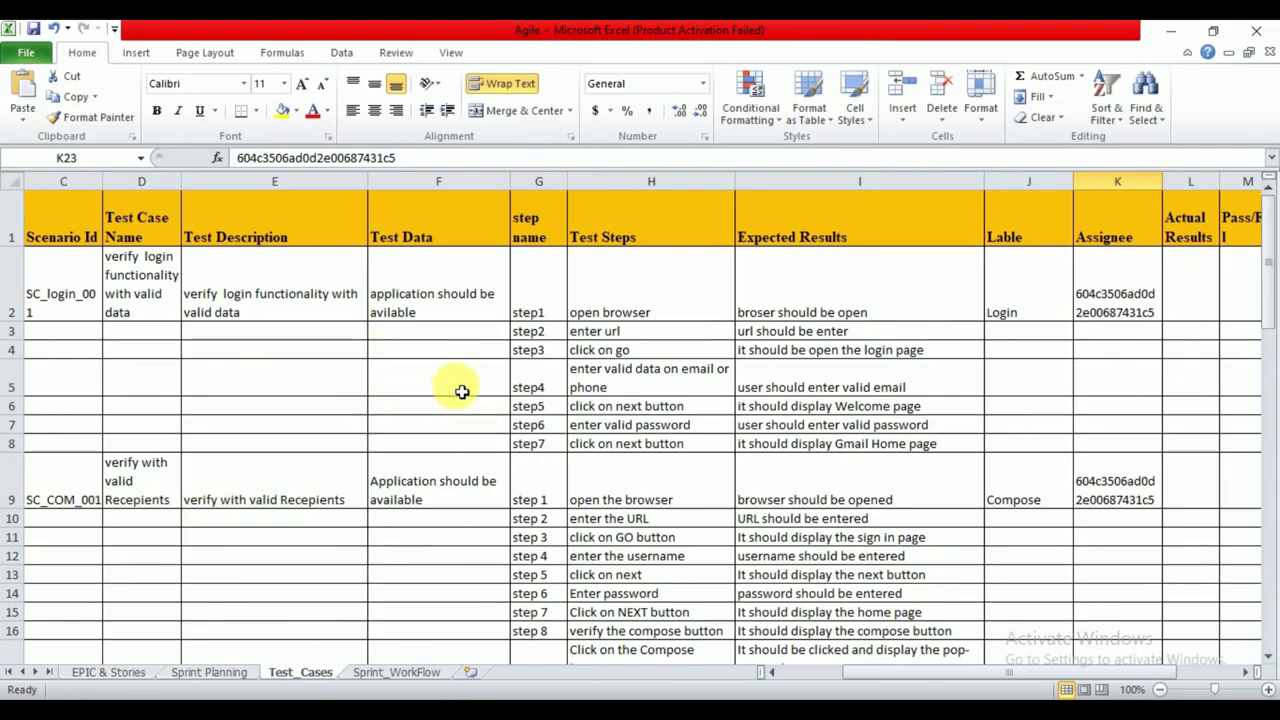
pyautogui.hotkey('alt', 'Tab')
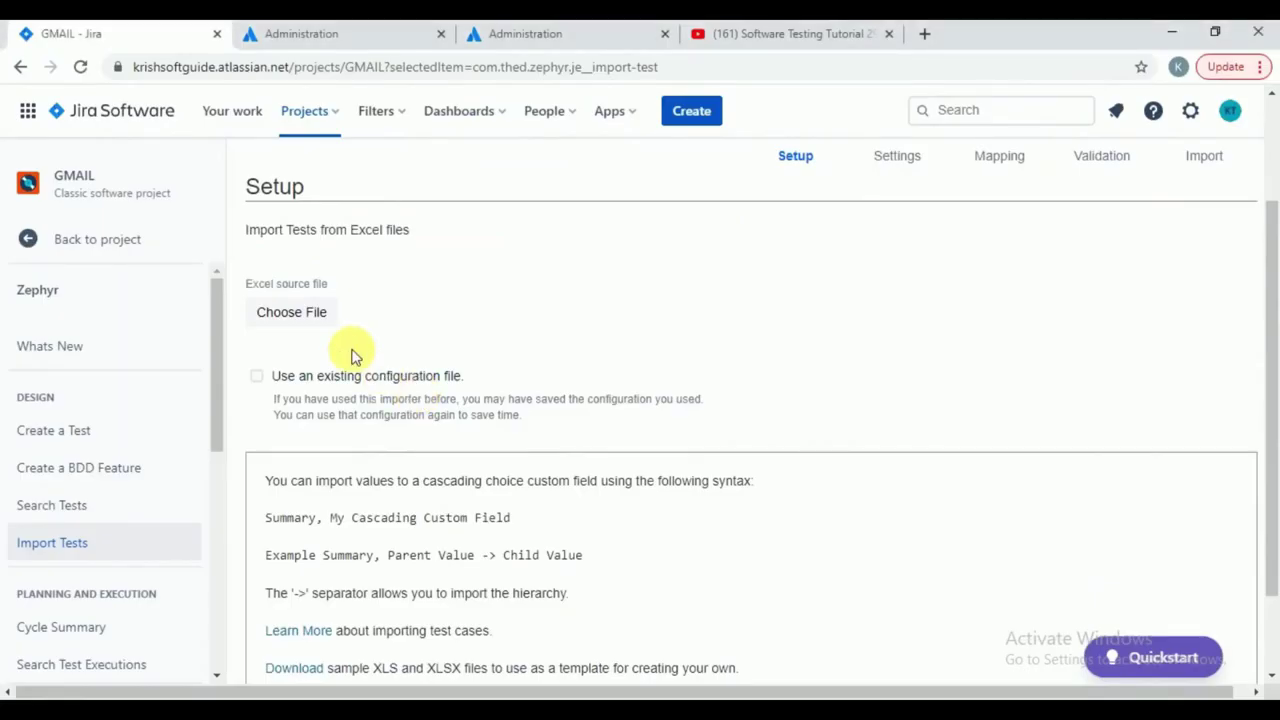
pyautogui.click(300, 315)
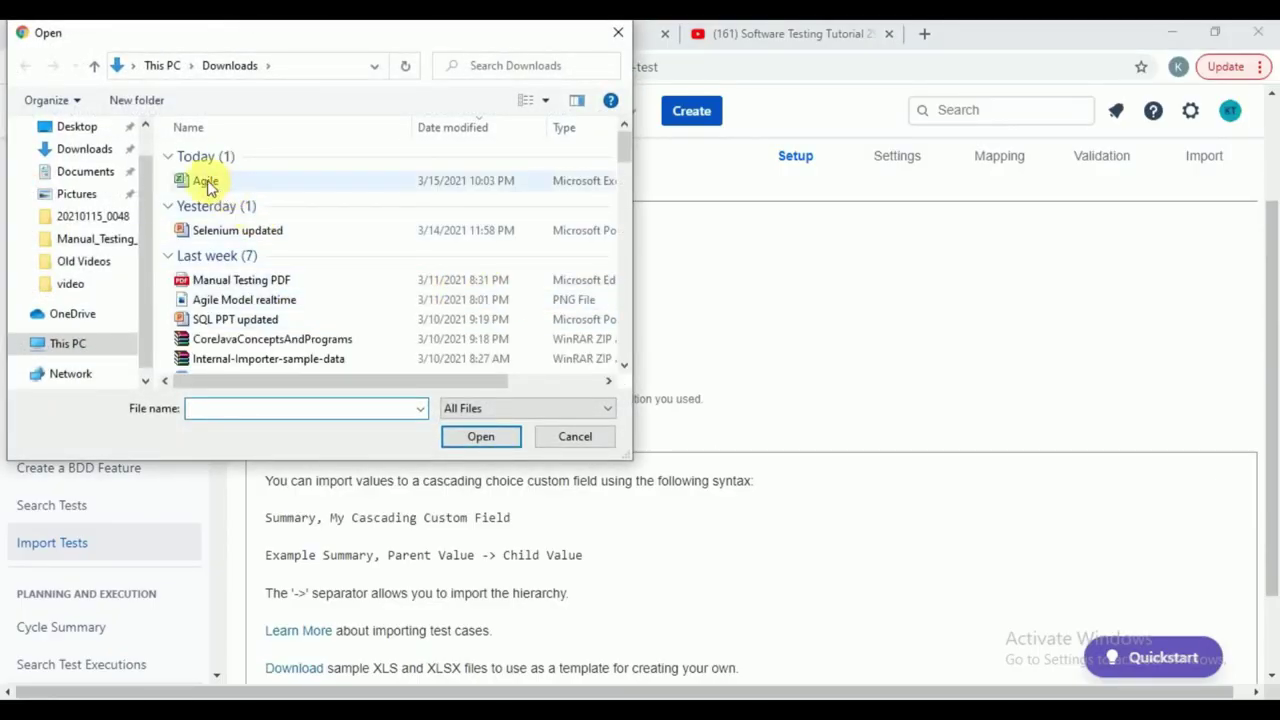
pyautogui.click(205, 182)
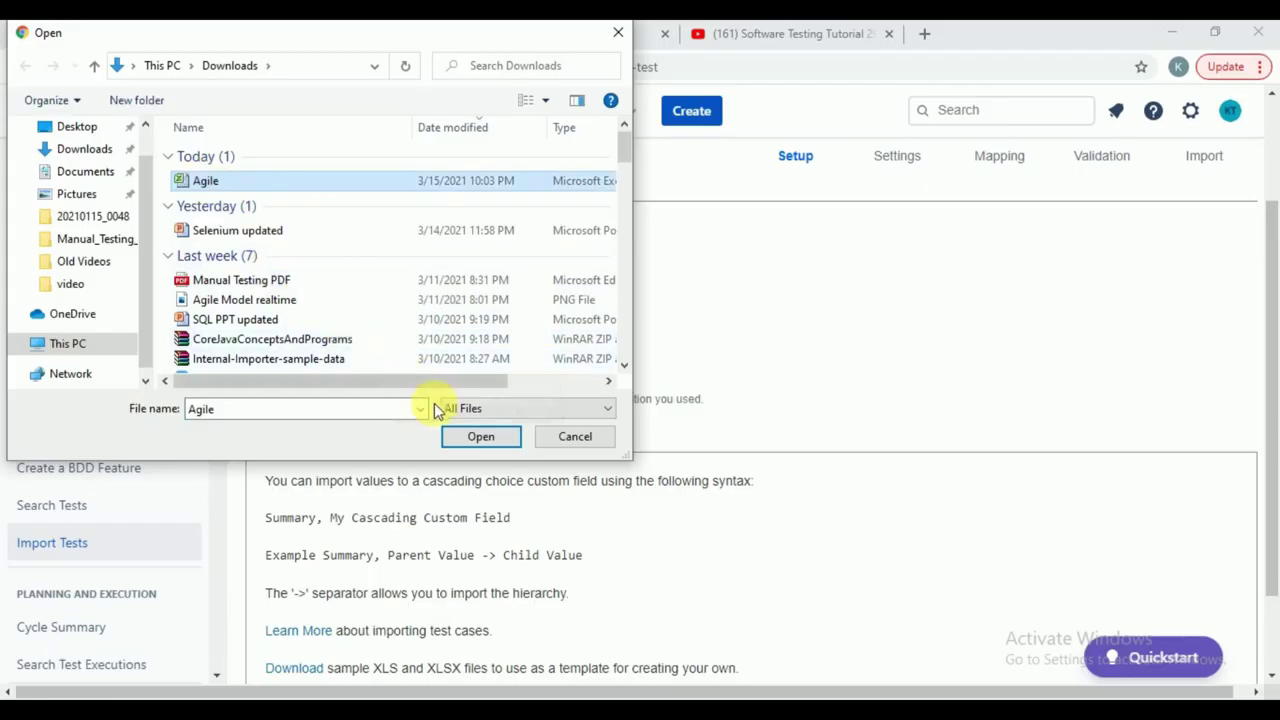
pyautogui.click(481, 437)
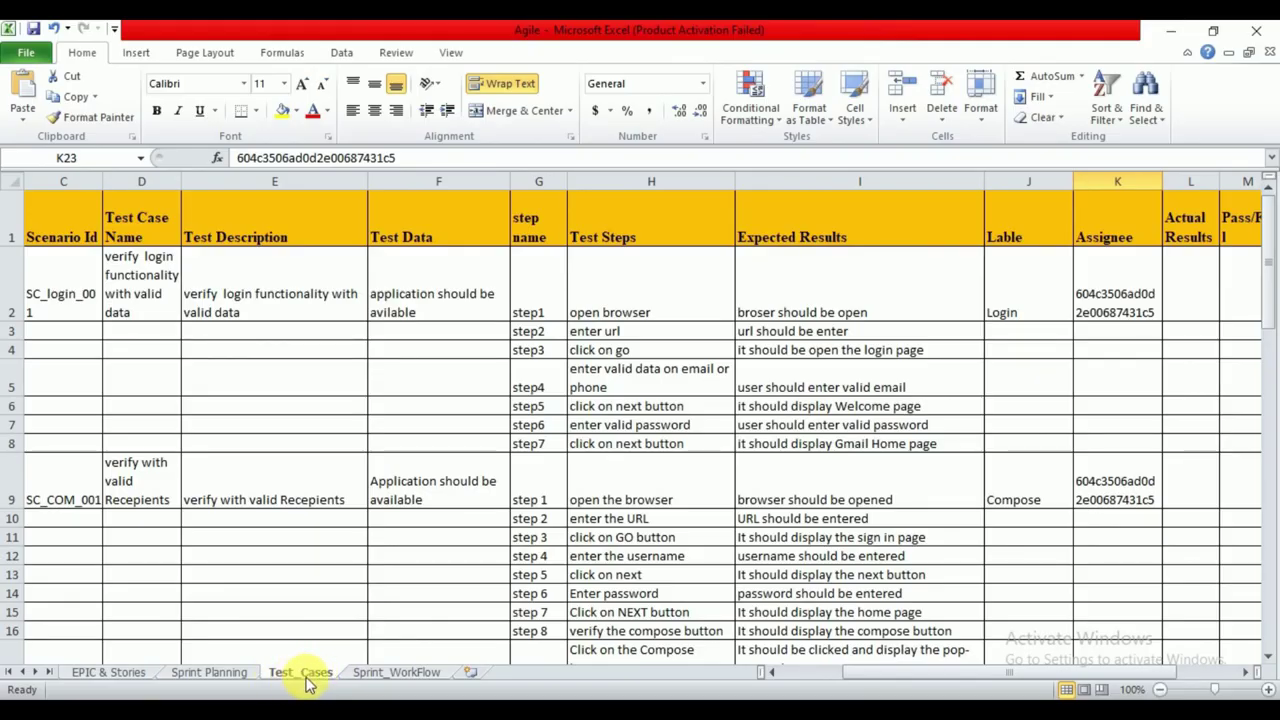
# - Return to Jira and advance the test import from Setup to Settings without using an existing configuration file
pyautogui.hotkey('alt', 'Tab')
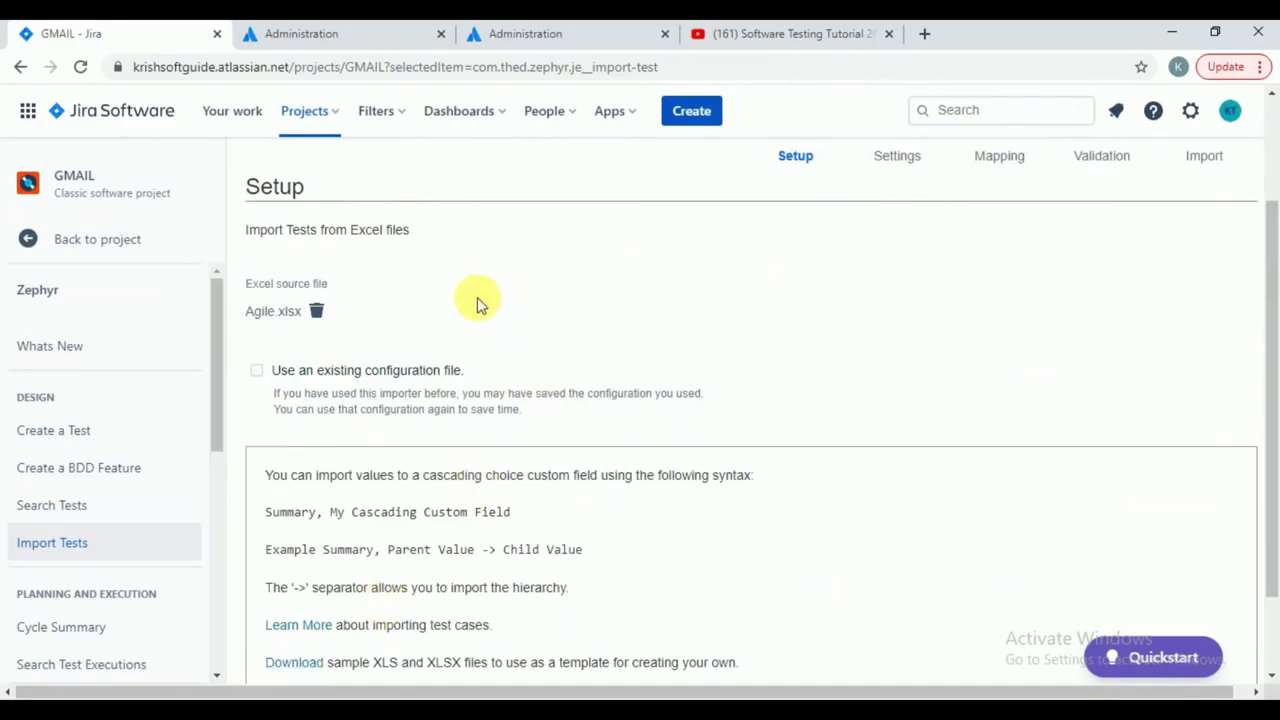
pyautogui.scroll(-1, 480, 302)
pyautogui.scroll(2, 480, 302)
pyautogui.scroll(-1, 480, 302)
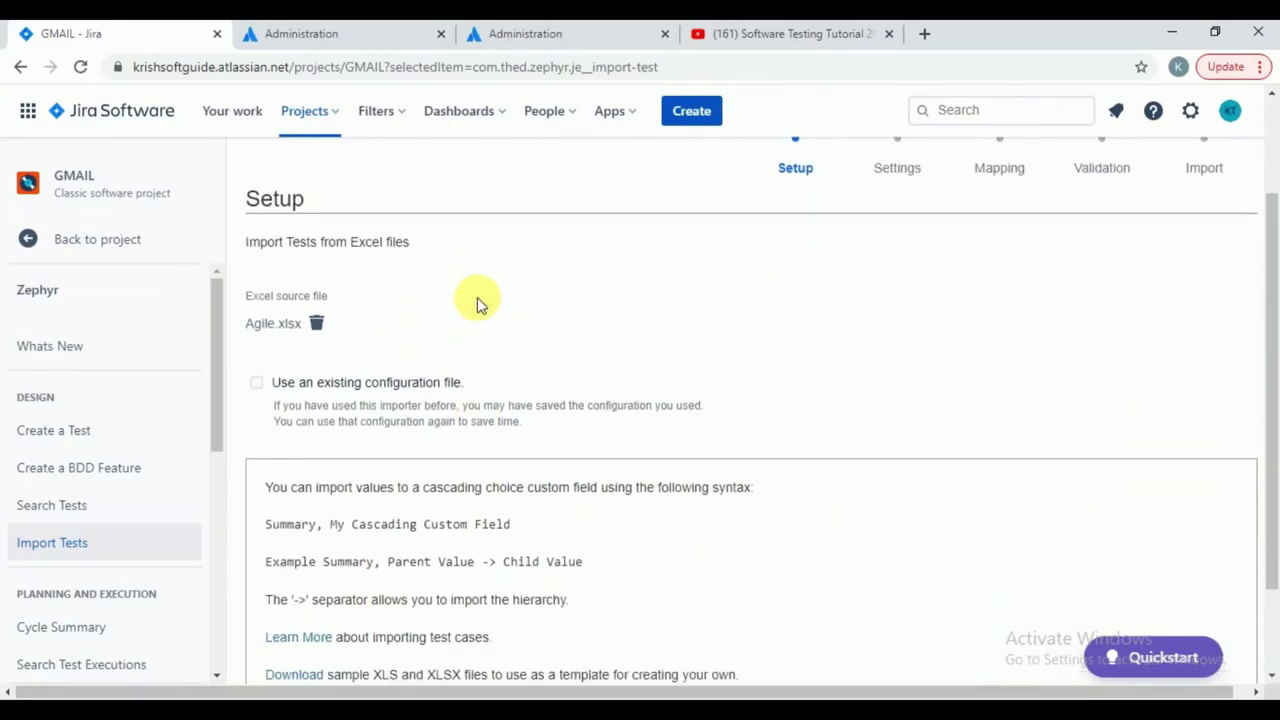
pyautogui.scroll(-1, 490, 375)
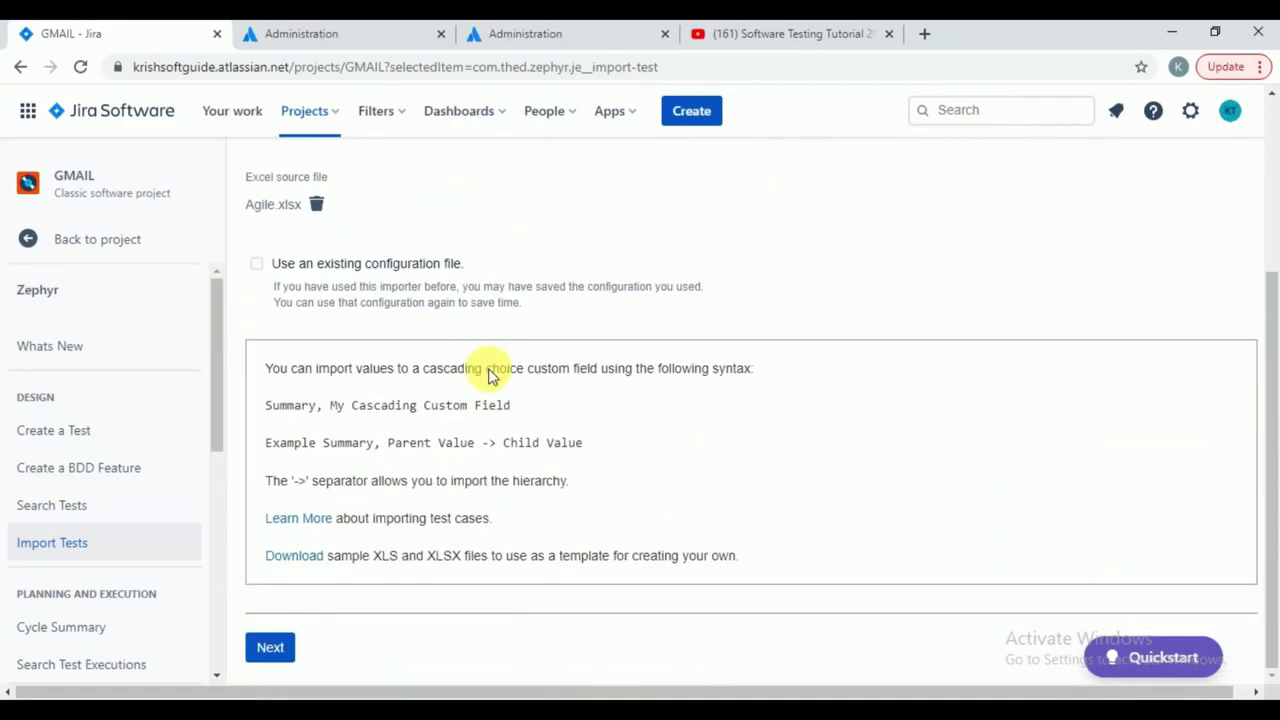
pyautogui.click(272, 647)
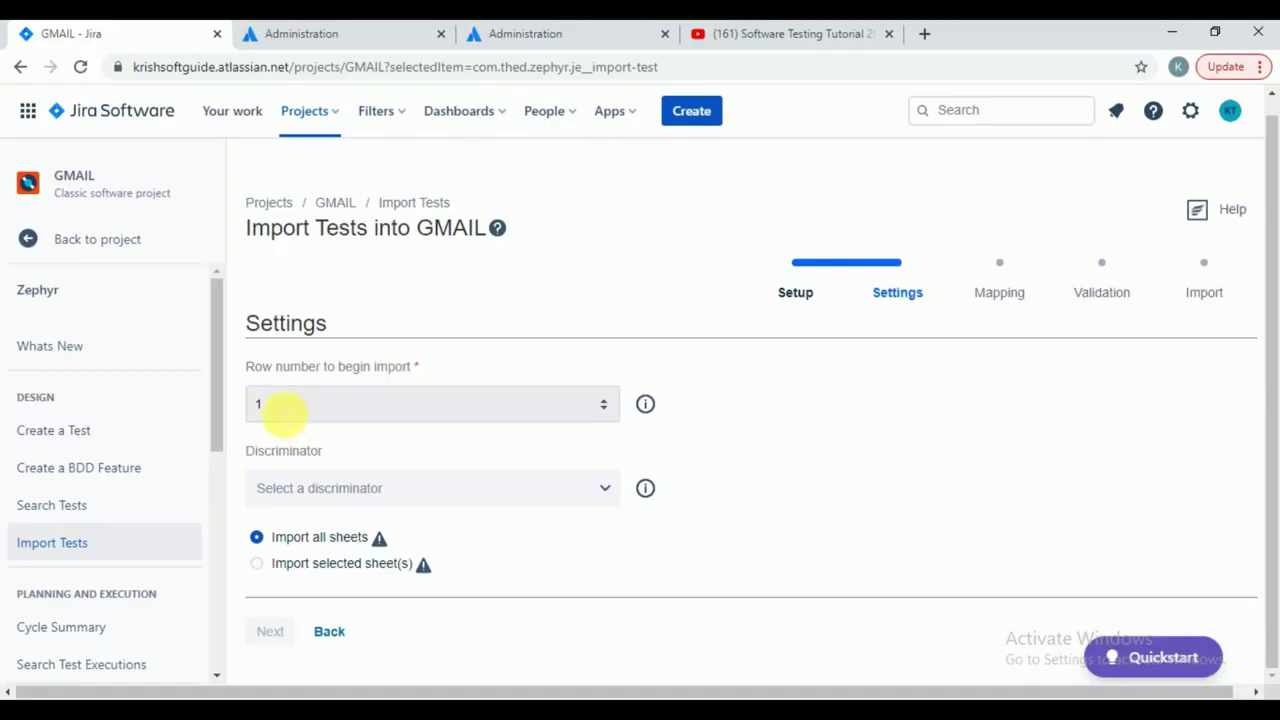
# - Look up the Compose test case's row in the Excel sheet and set the import's beginning row number to 9
pyautogui.hotkey('alt', 'Tab')
pyautogui.click(11, 499)
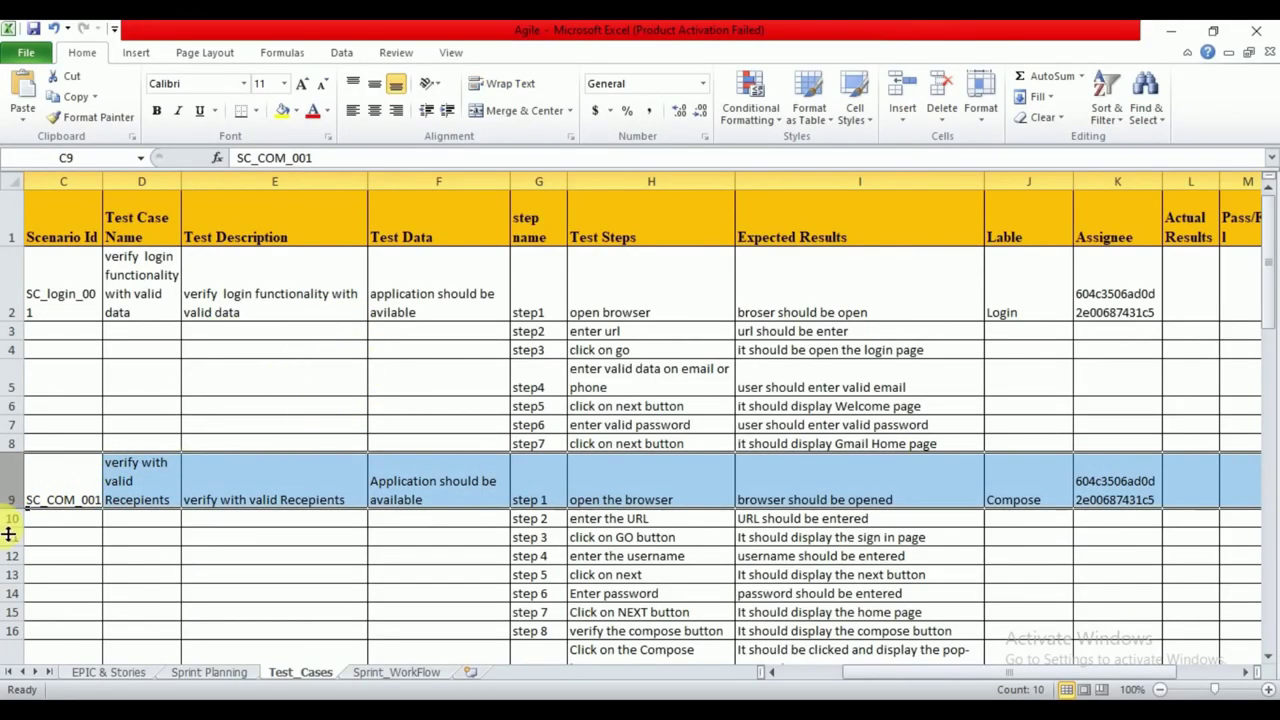
pyautogui.hotkey('alt', 'Tab')
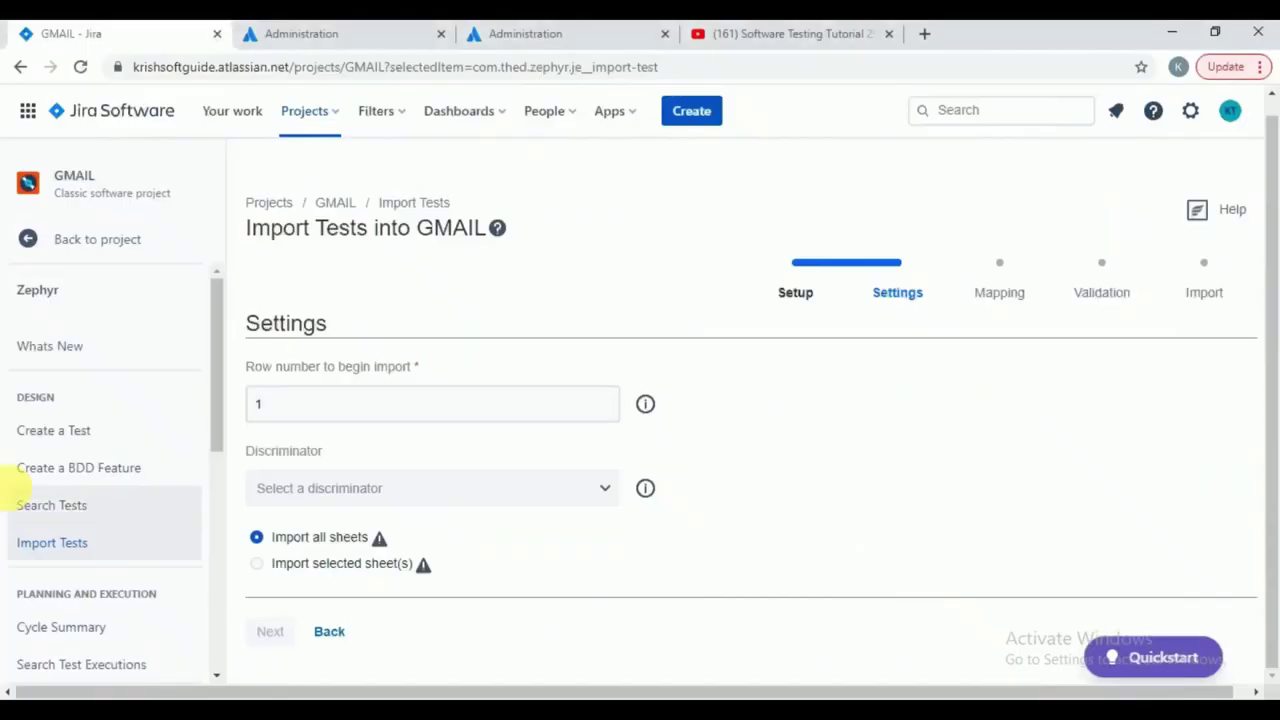
pyautogui.click(310, 408)
pyautogui.press('BackSpace')
pyautogui.write('9')
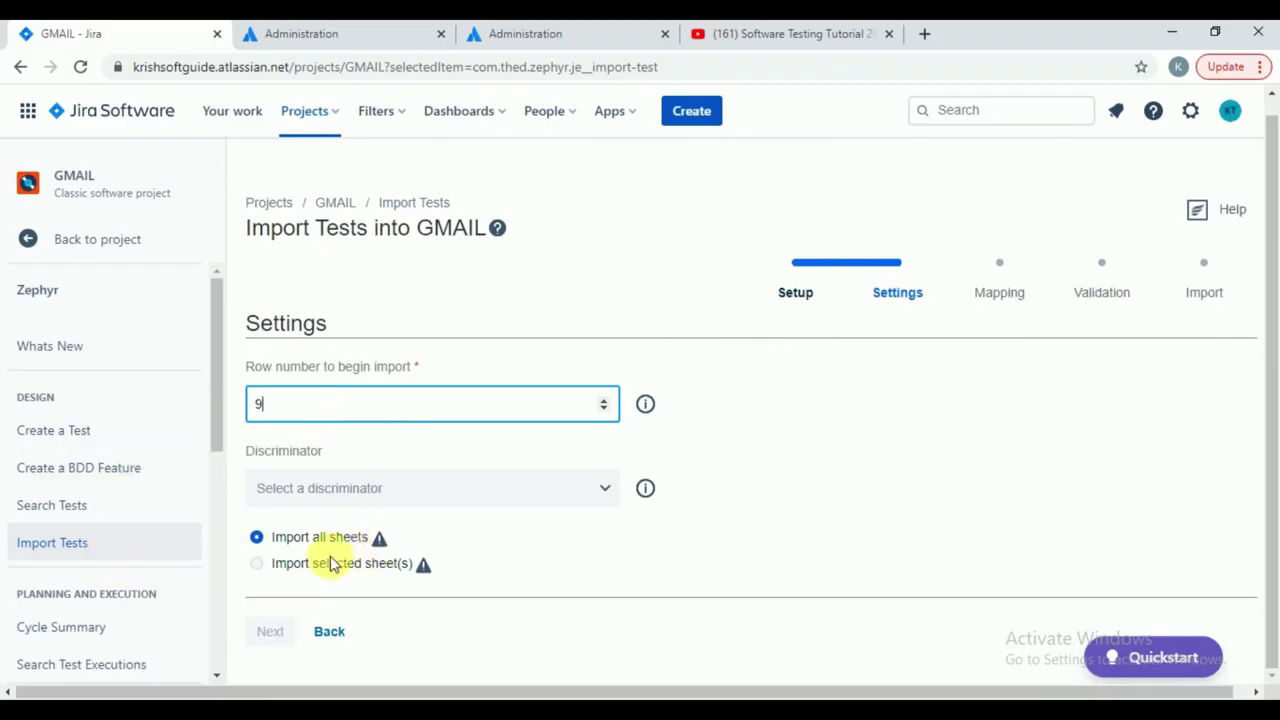
# - Check the test case sheet's name in the Excel workbook and try to restrict the Jira import to the Test_Cases sheet
pyautogui.hotkey('alt', 'Tab')
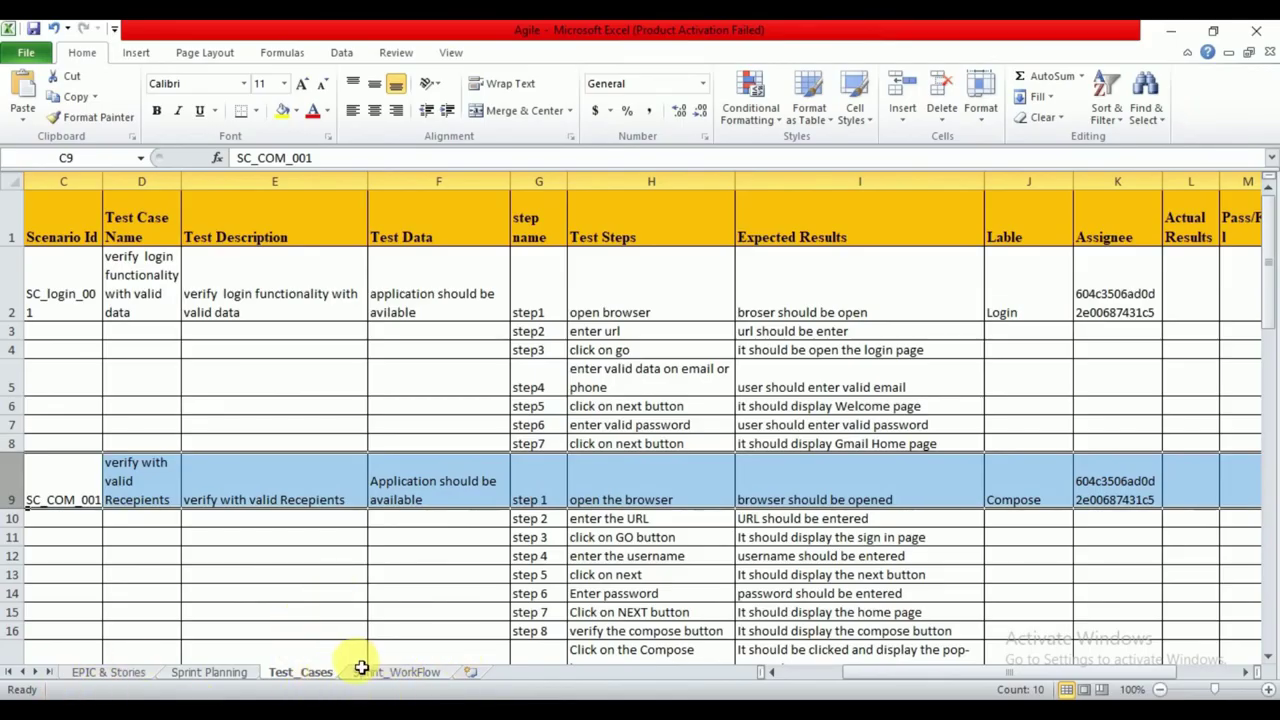
pyautogui.hotkey('alt', 'Tab')
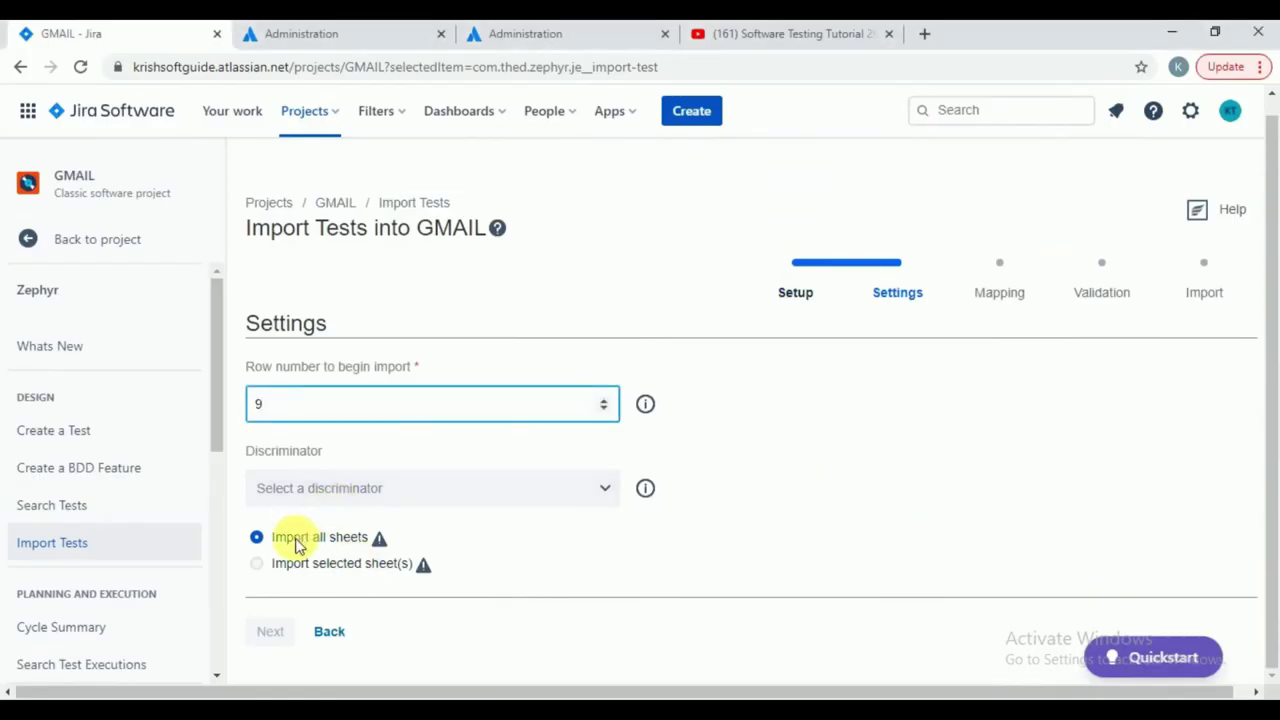
pyautogui.hotkey('alt', 'Tab')
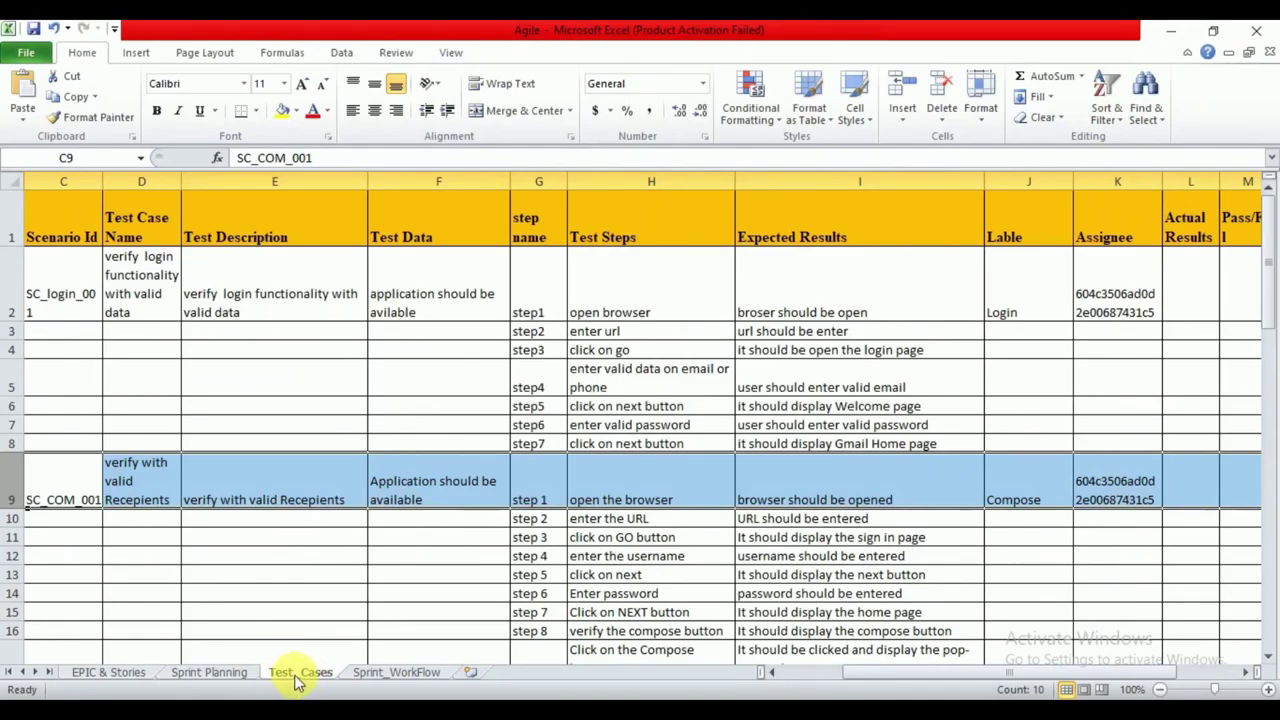
pyautogui.hotkey('alt', 'Tab')
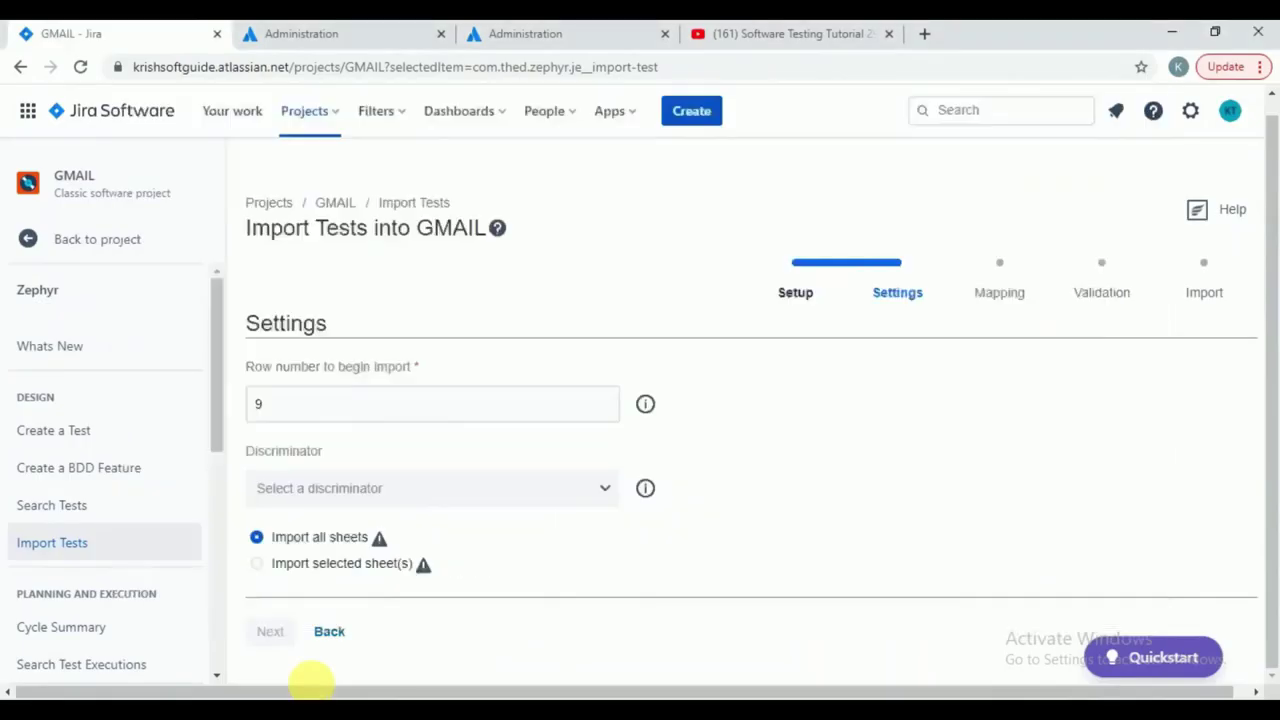
pyautogui.click(257, 565)
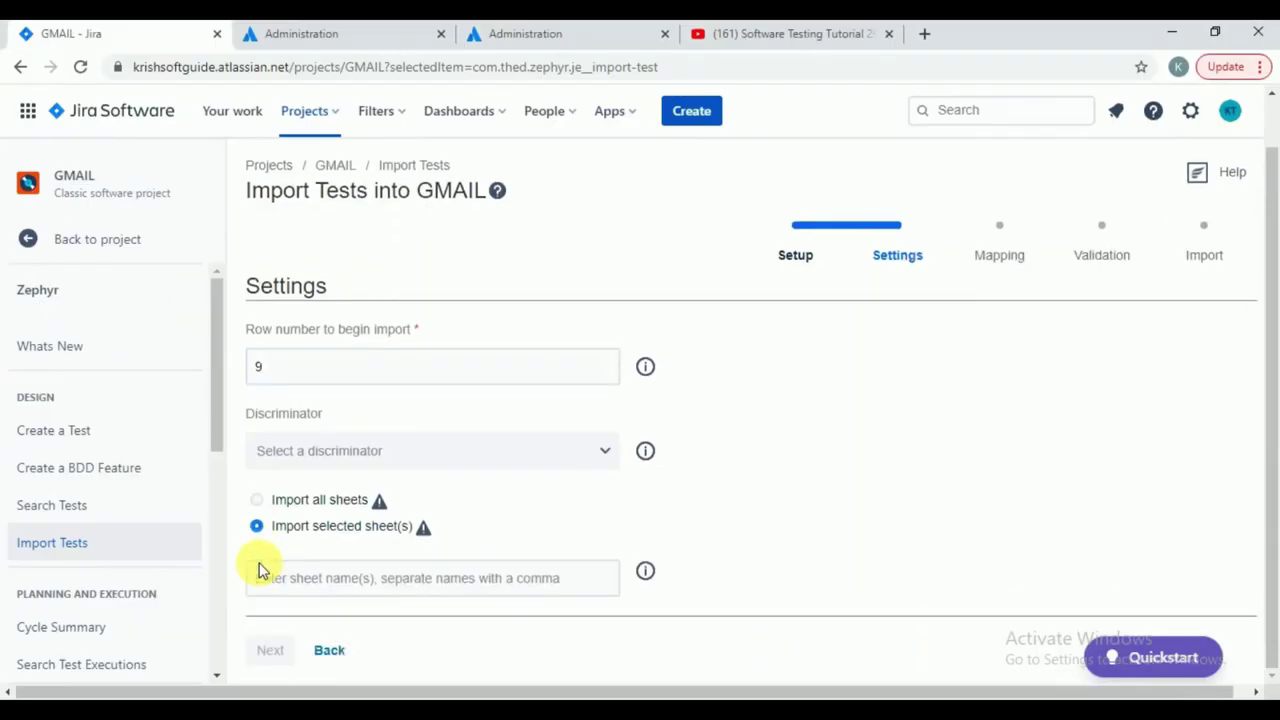
pyautogui.click(366, 586)
pyautogui.write('sg')
pyautogui.press('BackSpace')
pyautogui.press('BackSpace')
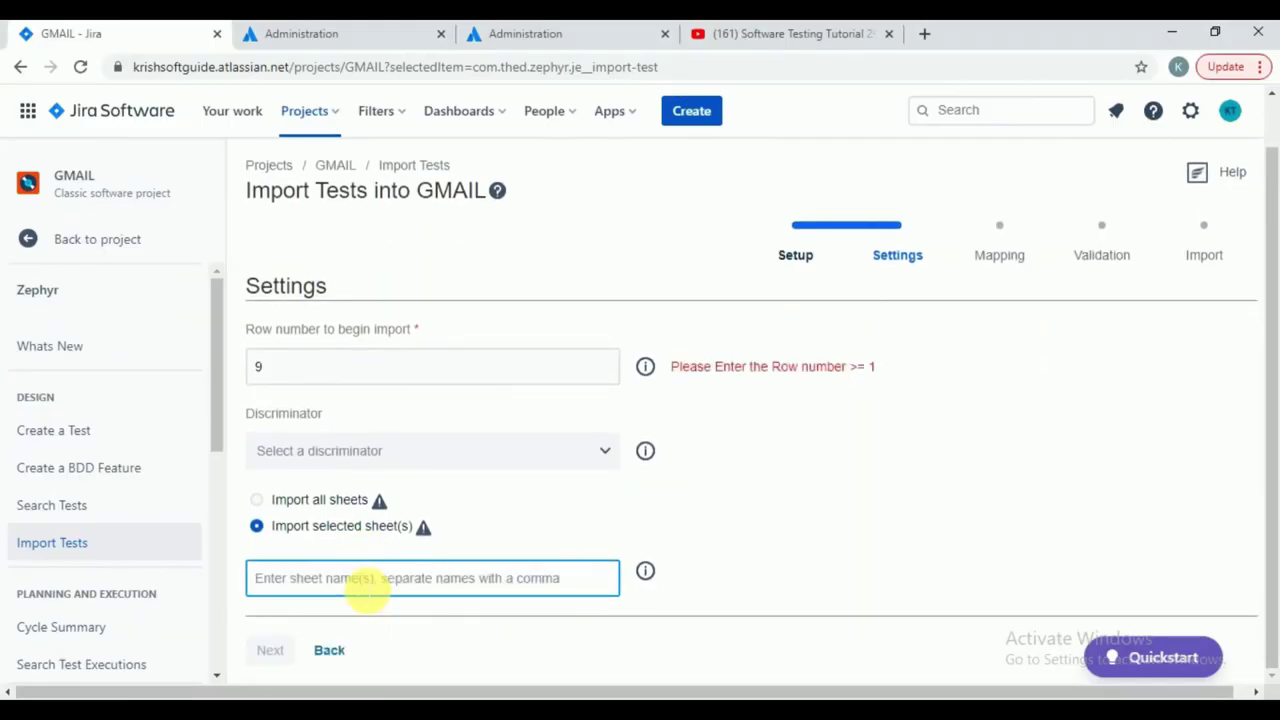
pyautogui.write('Test_Cases')
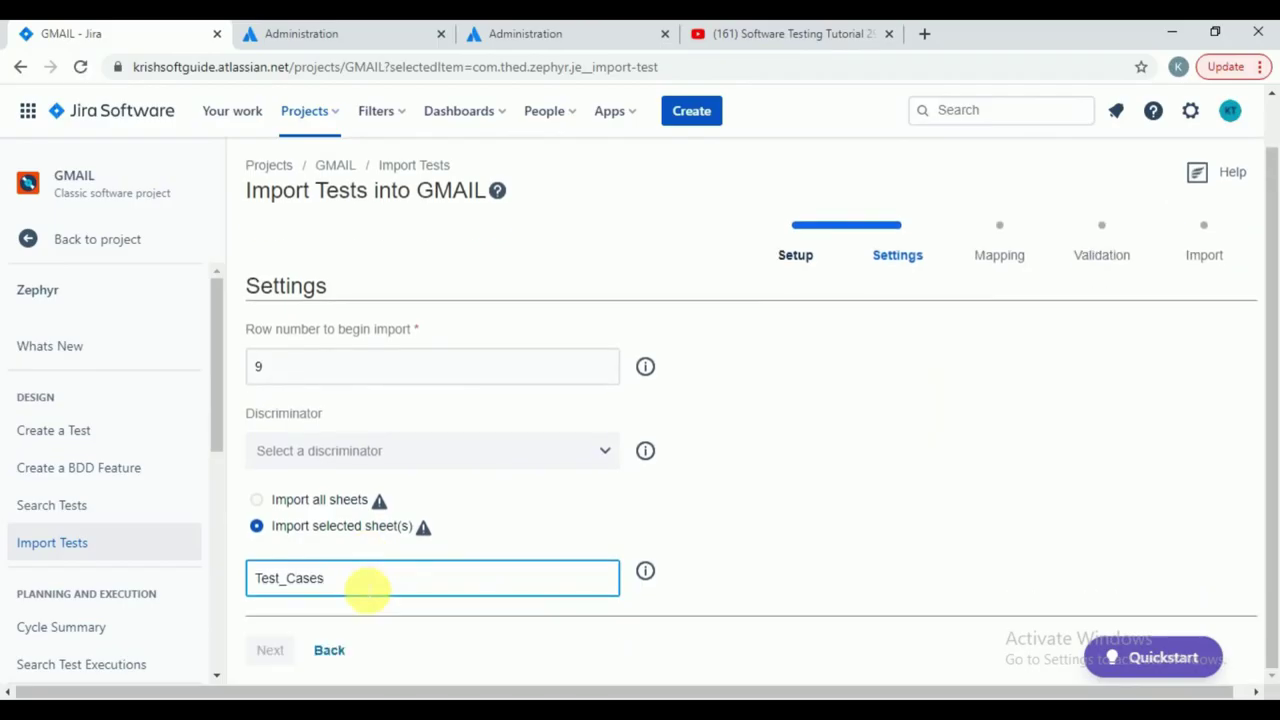
pyautogui.click(847, 510)
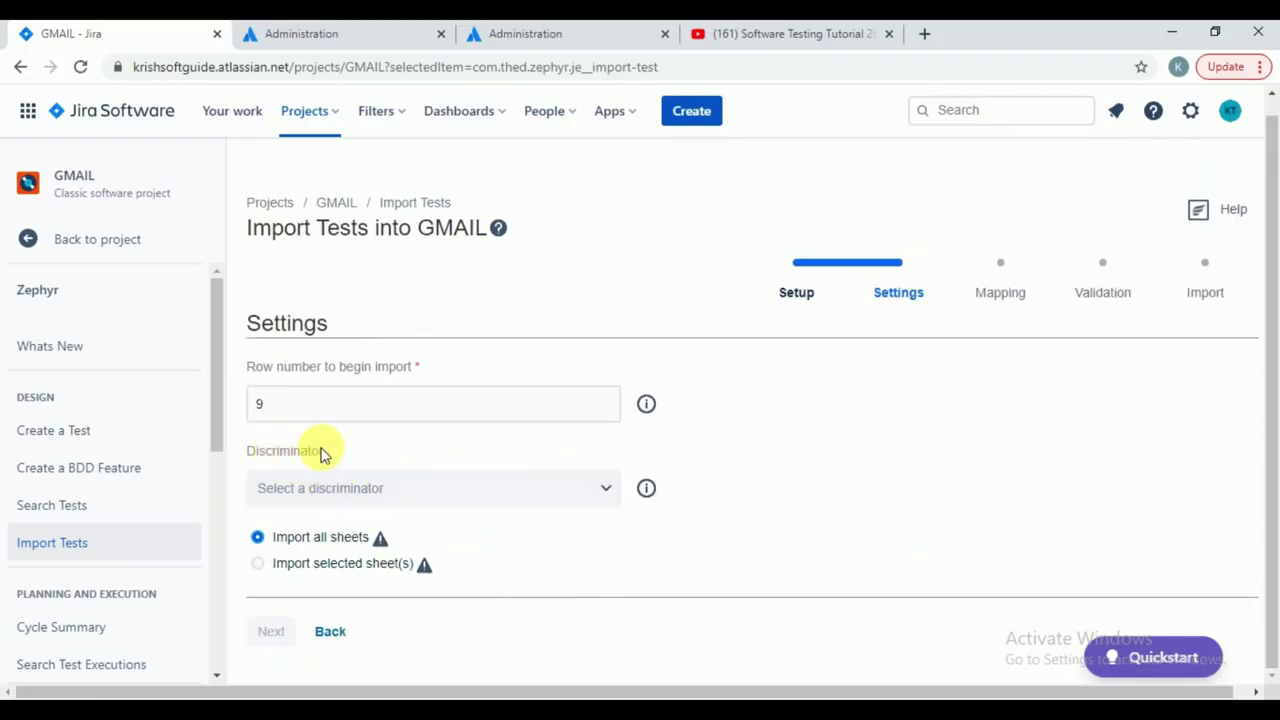
# - Compare the discriminator options with the Excel test case layout and set the import's discriminator to Test case name change
pyautogui.click(440, 491)
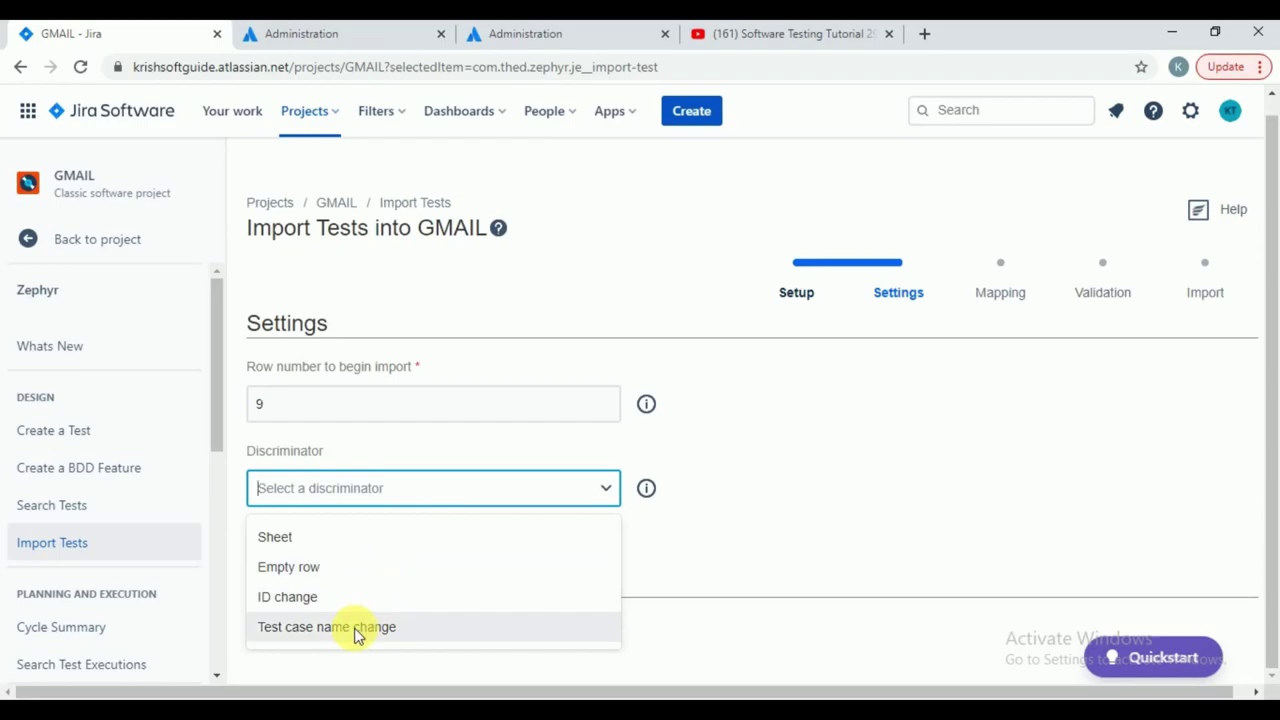
pyautogui.hotkey('alt', 'Tab')
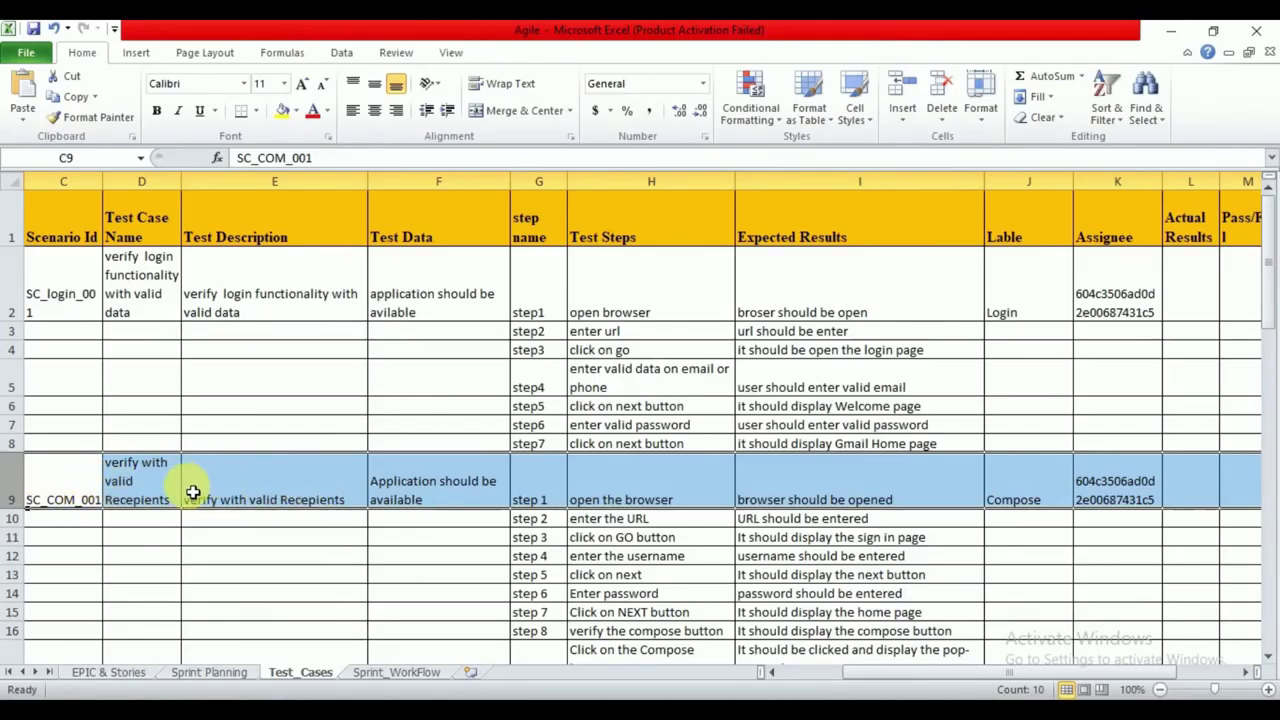
pyautogui.click(157, 490)
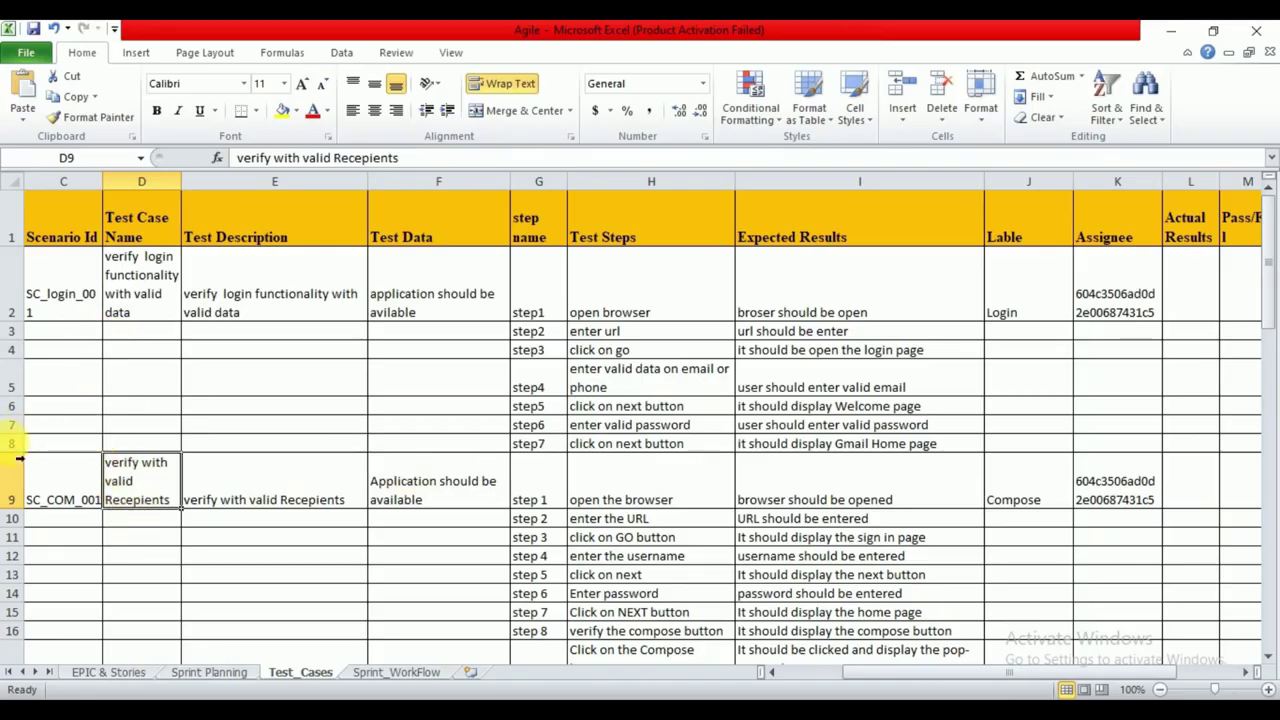
pyautogui.hotkey('alt', 'Tab')
pyautogui.click(336, 488)
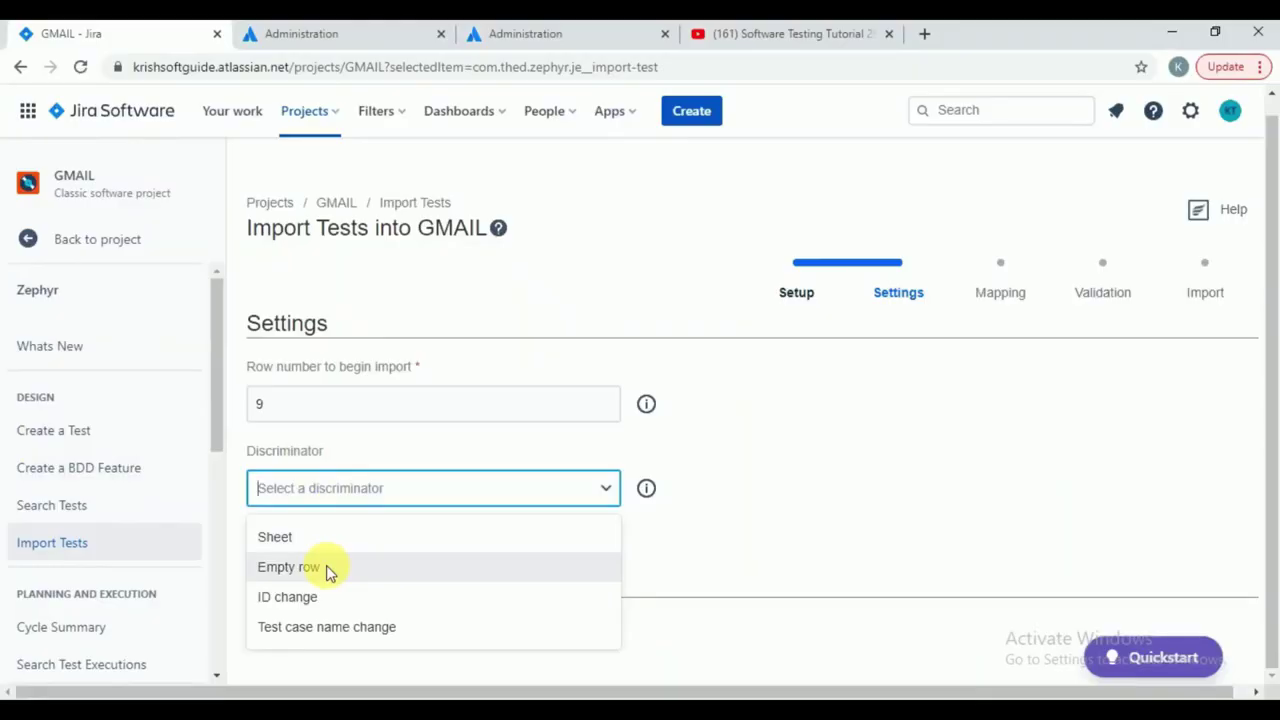
pyautogui.hotkey('alt', 'Tab')
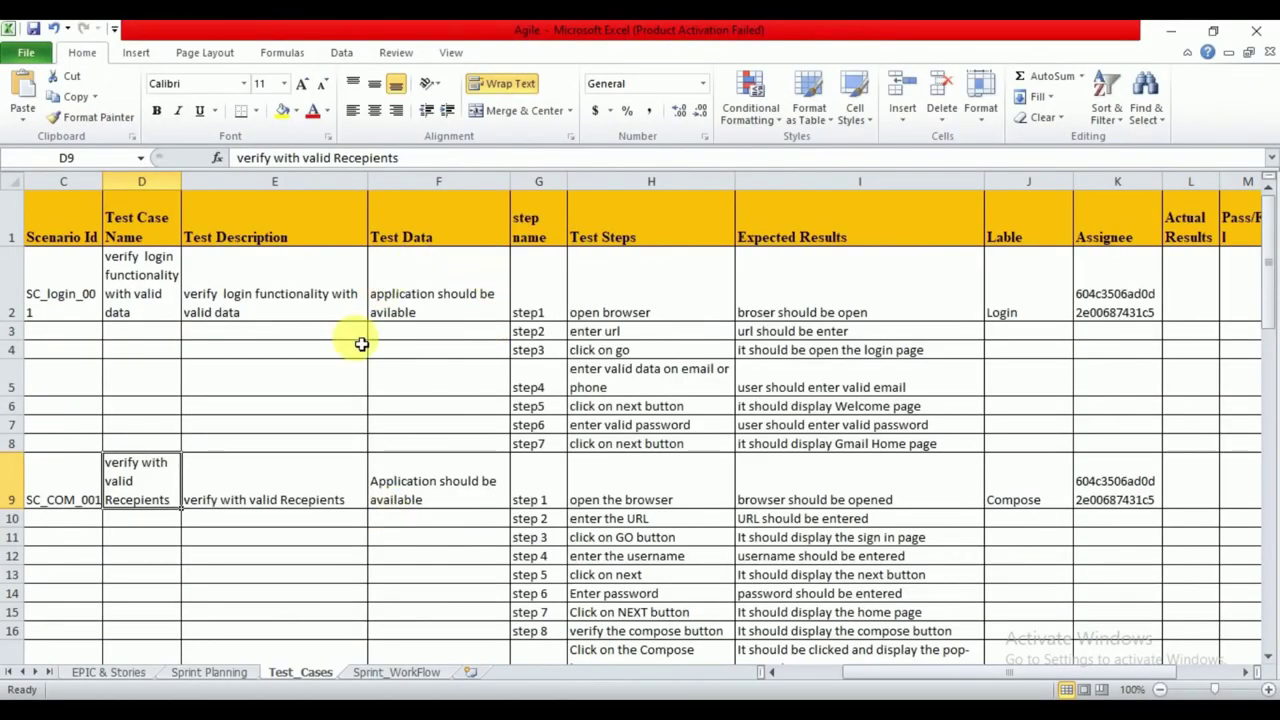
pyautogui.hotkey('alt', 'Tab')
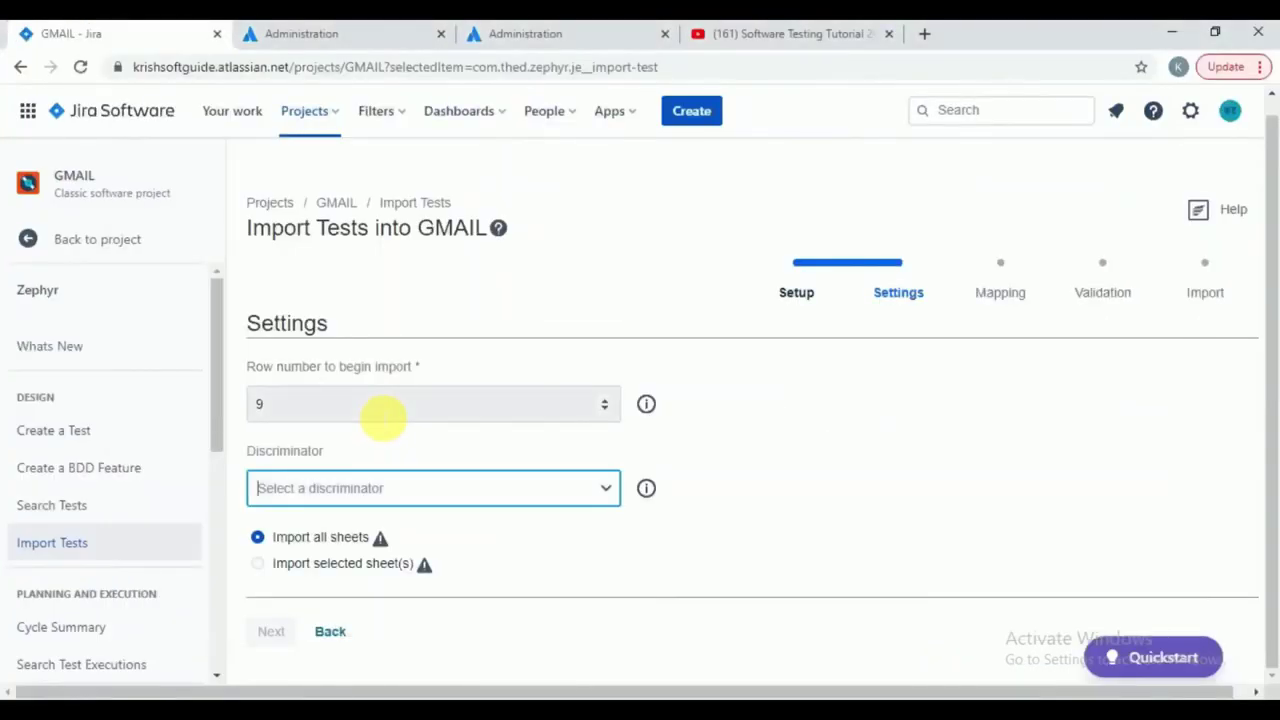
pyautogui.click(334, 494)
pyautogui.click(322, 628)
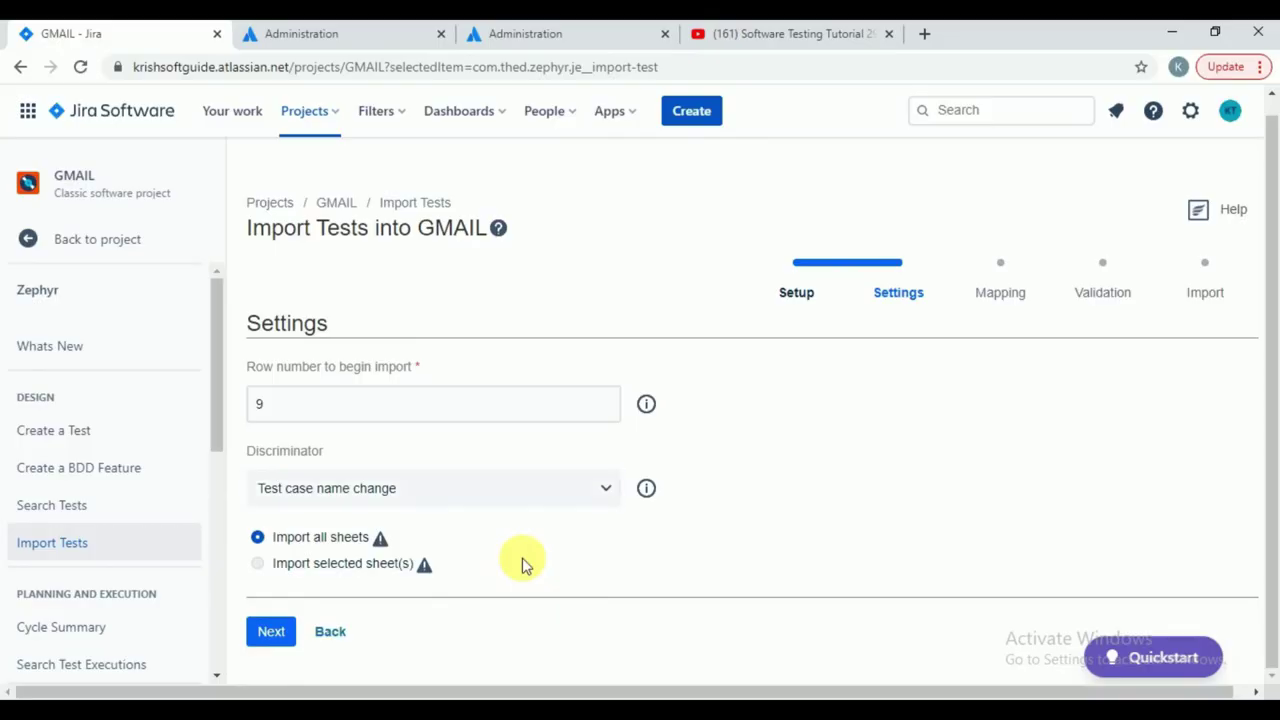
# - Examine in the Excel sheet how the test case name changes between the Login, Compose and Inbox test cases
pyautogui.hotkey('alt', 'Tab')
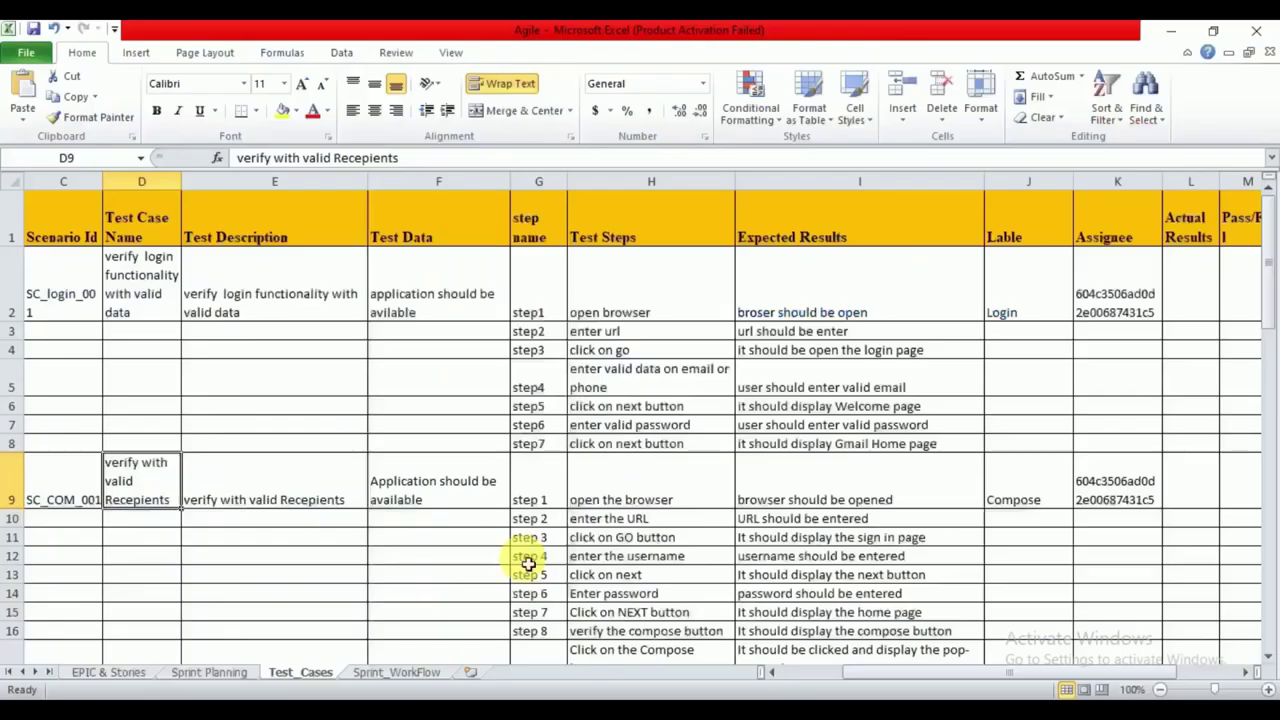
pyautogui.click(150, 297)
pyautogui.click(147, 491)
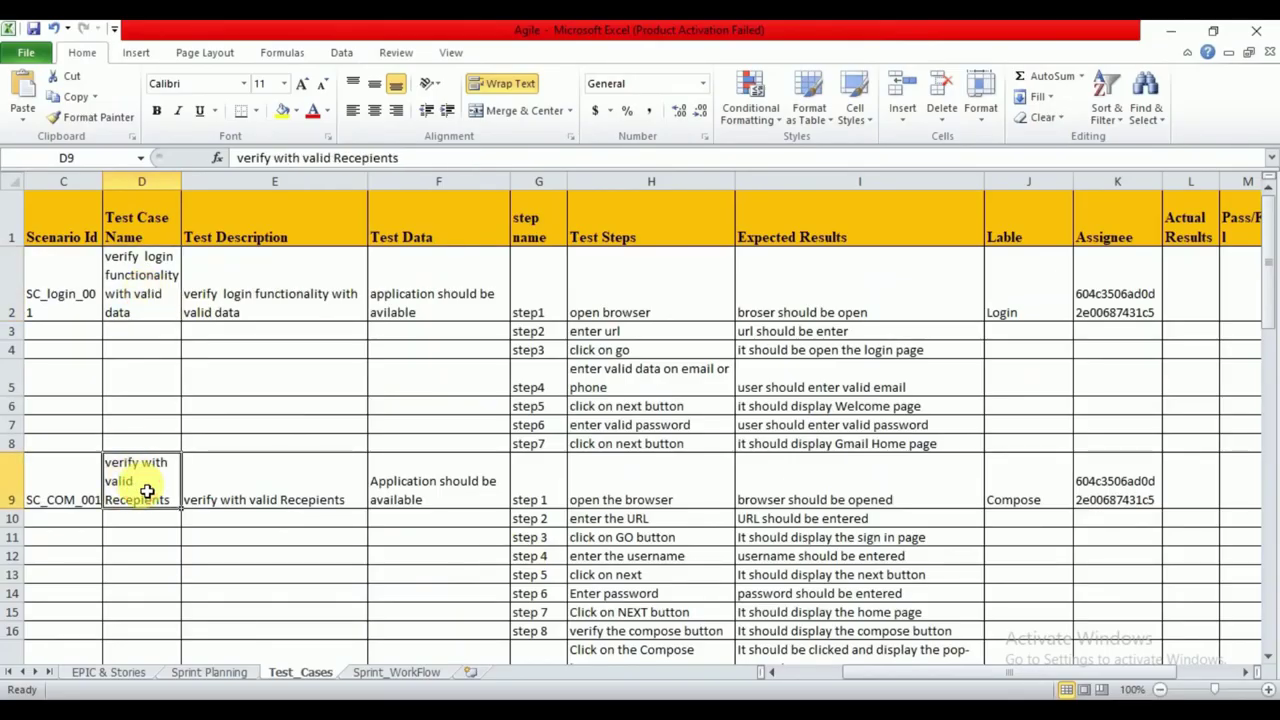
pyautogui.click(148, 290)
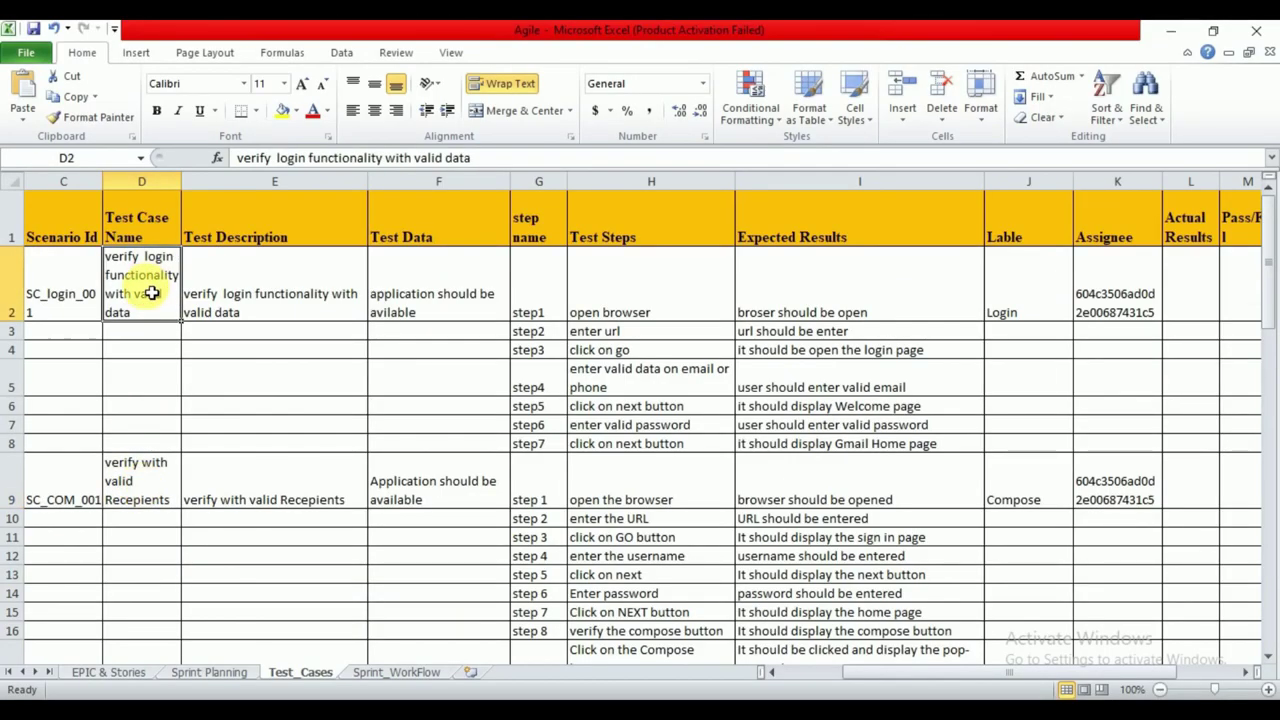
pyautogui.click(160, 495)
pyautogui.scroll(-2, 160, 495)
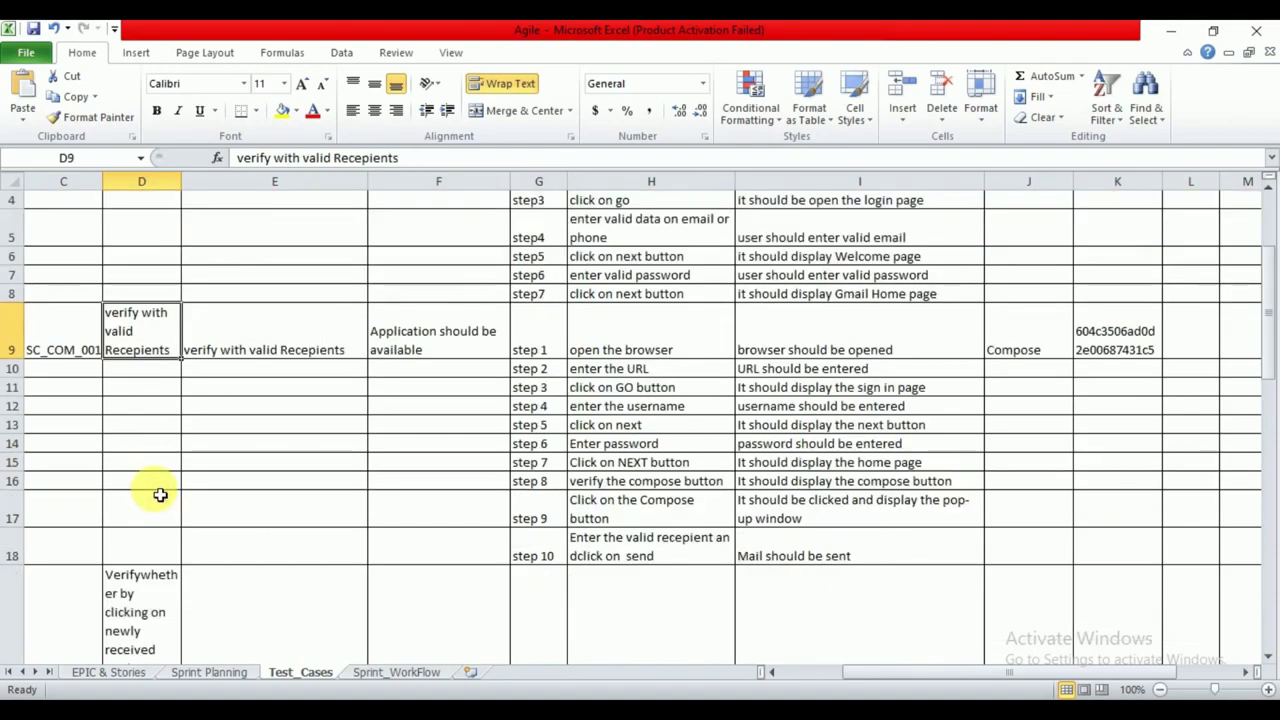
pyautogui.click(148, 547)
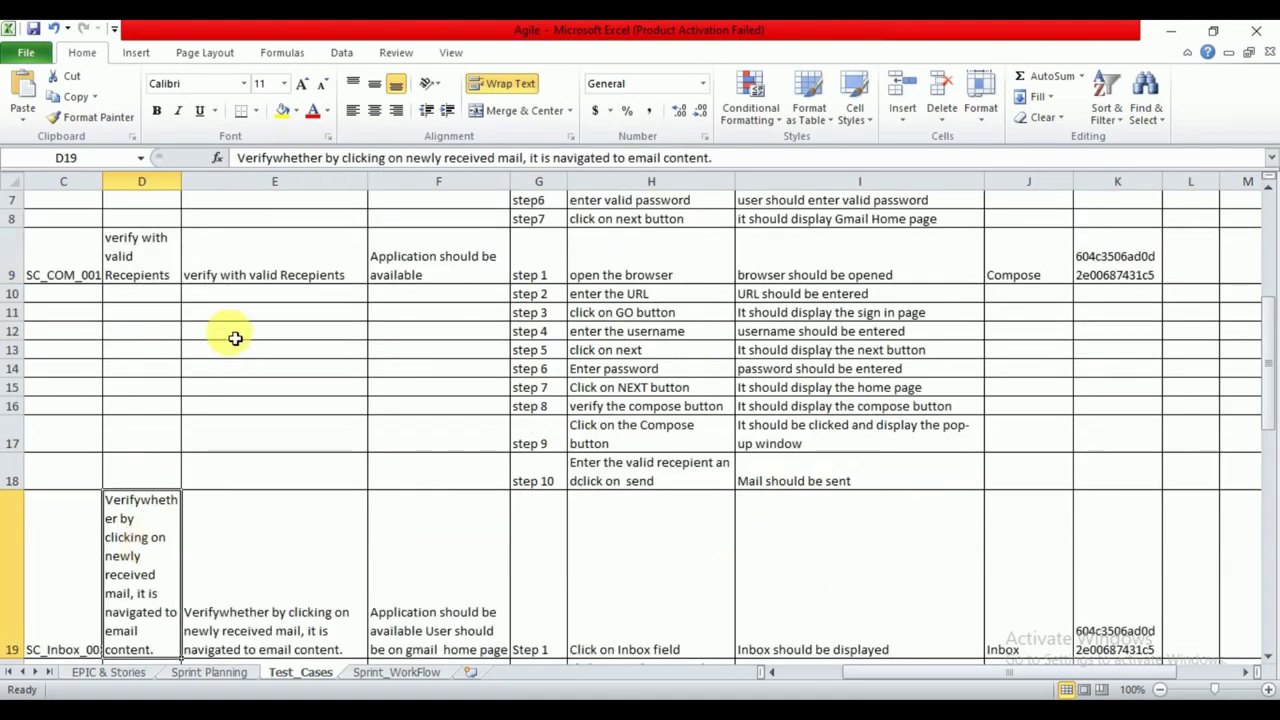
pyautogui.scroll(2, 231, 337)
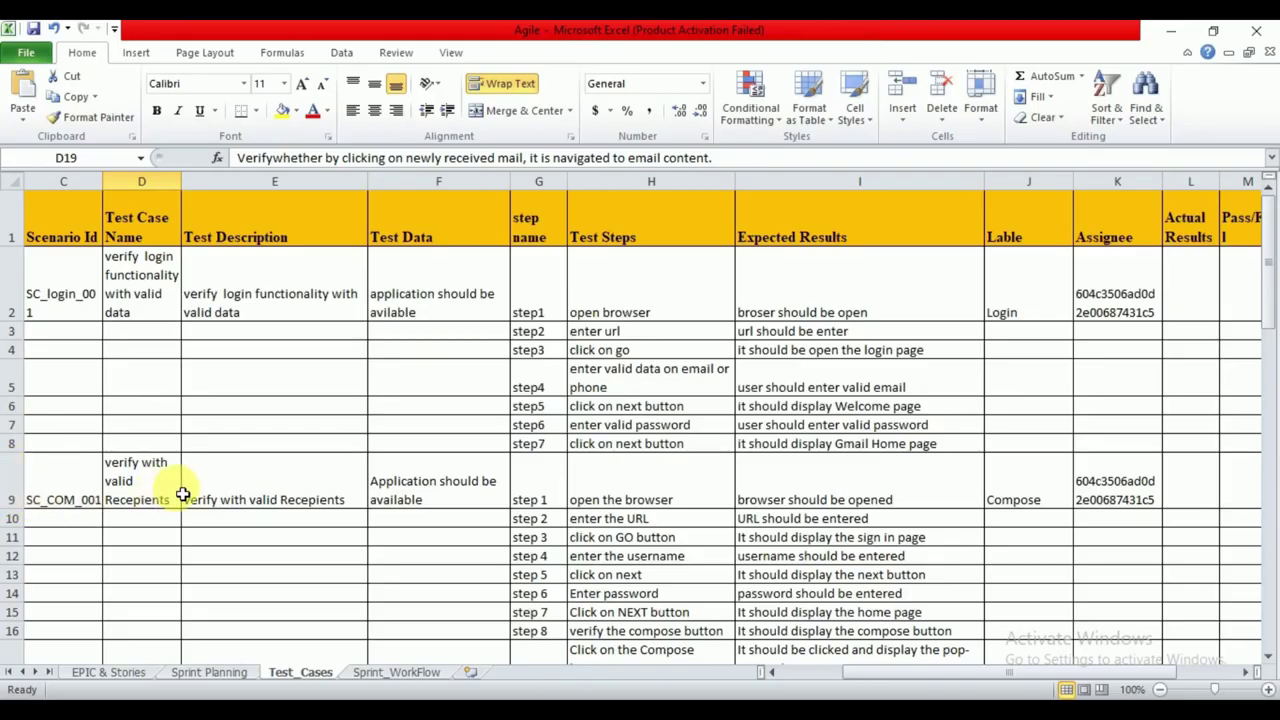
# - Return to Jira, limit the import to the selected sheet Test_Cases, and advance to Mapping
pyautogui.hotkey('alt', 'Tab')
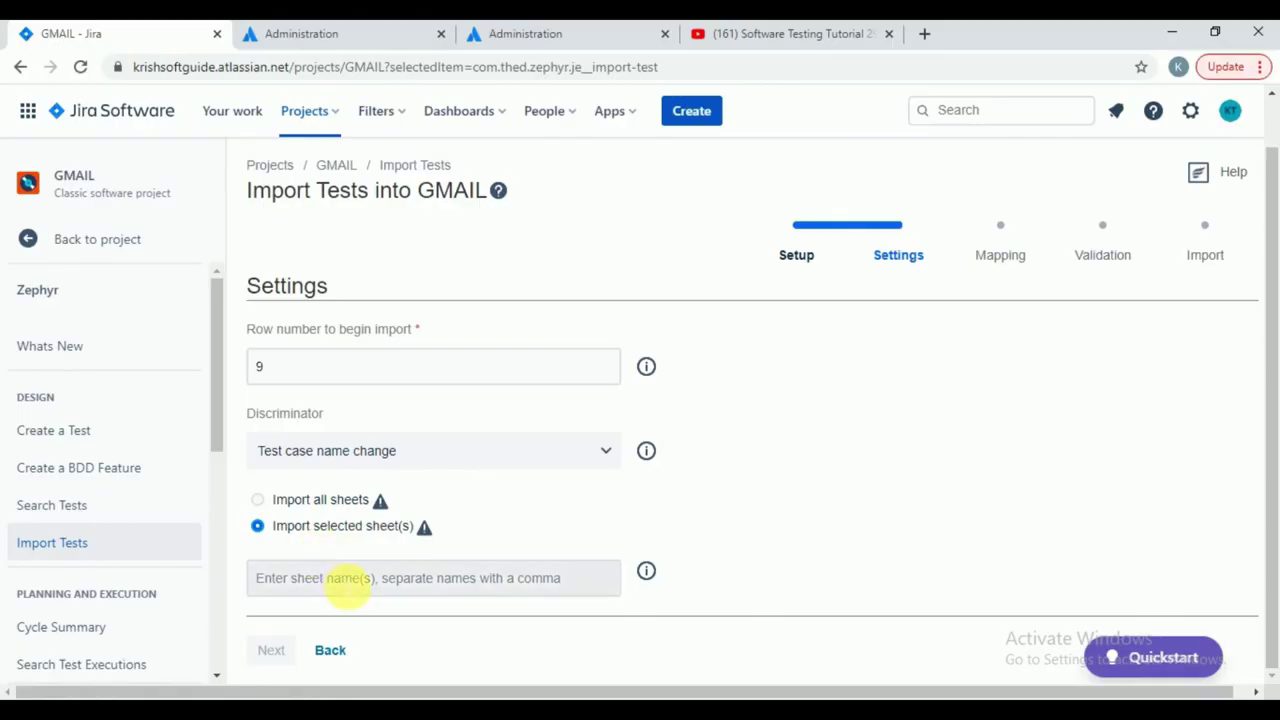
pyautogui.click(347, 588)
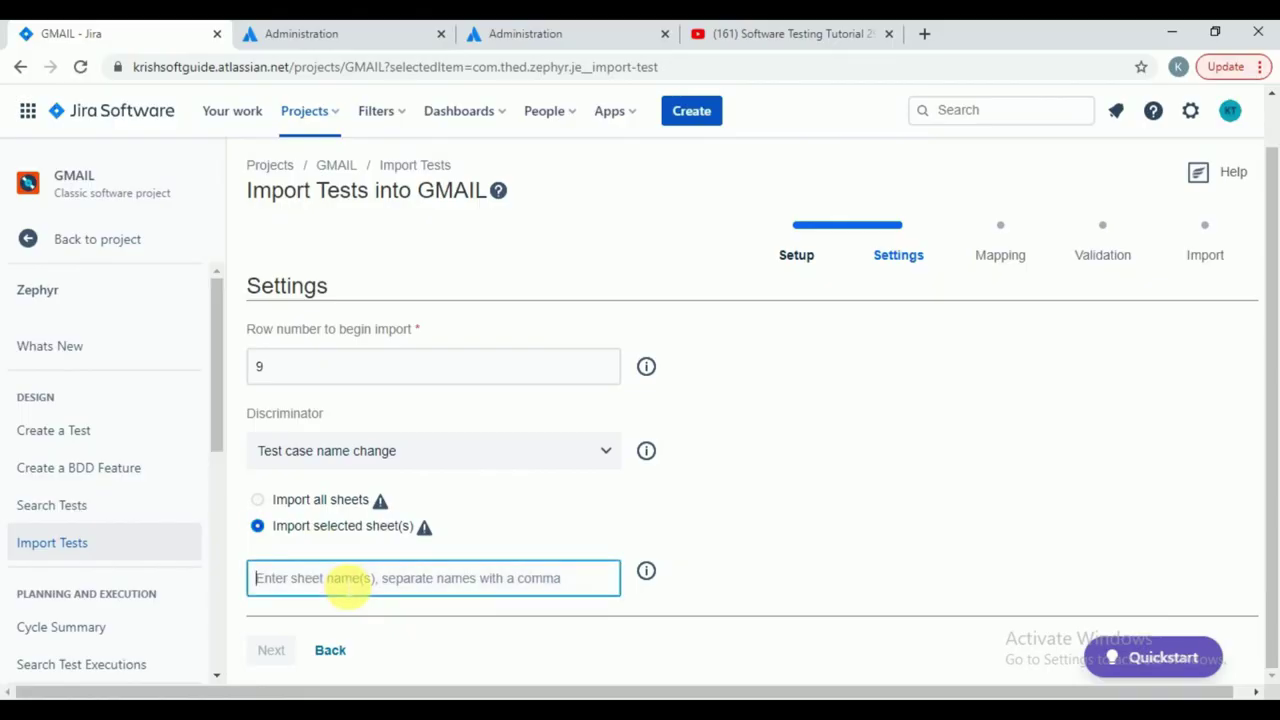
pyautogui.write('Test ')
pyautogui.write('Cases')
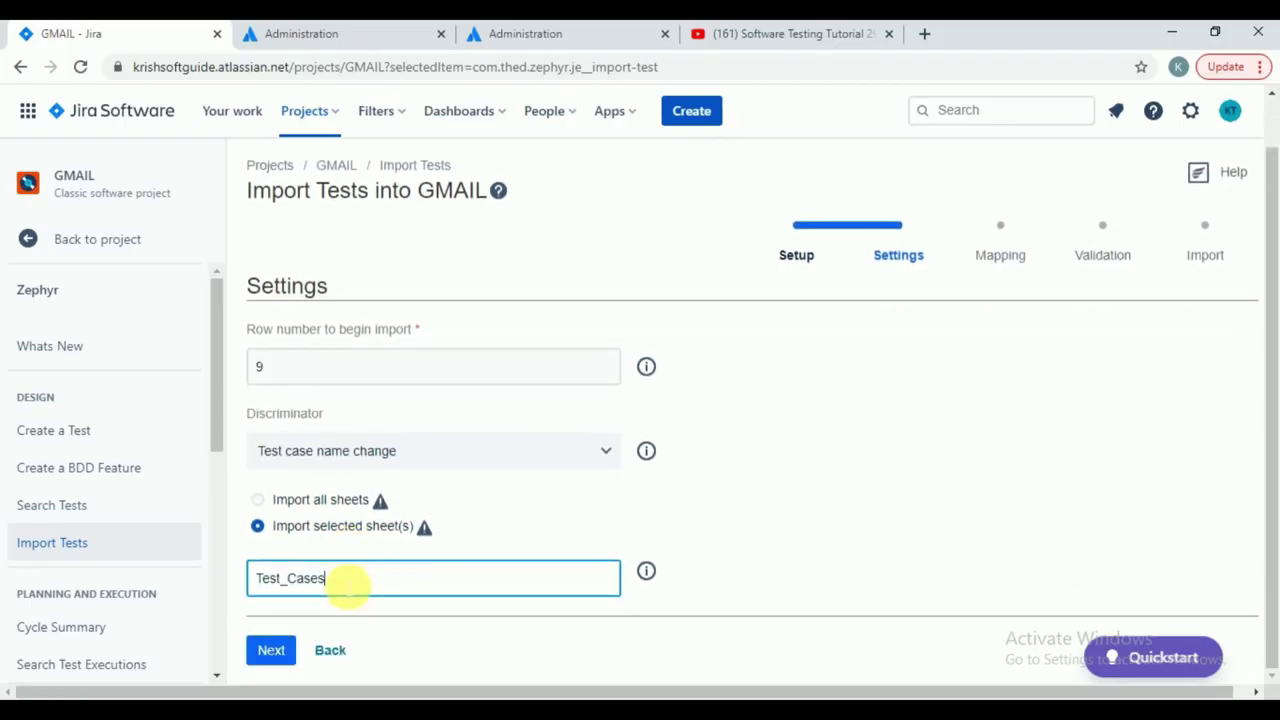
pyautogui.click(271, 650)
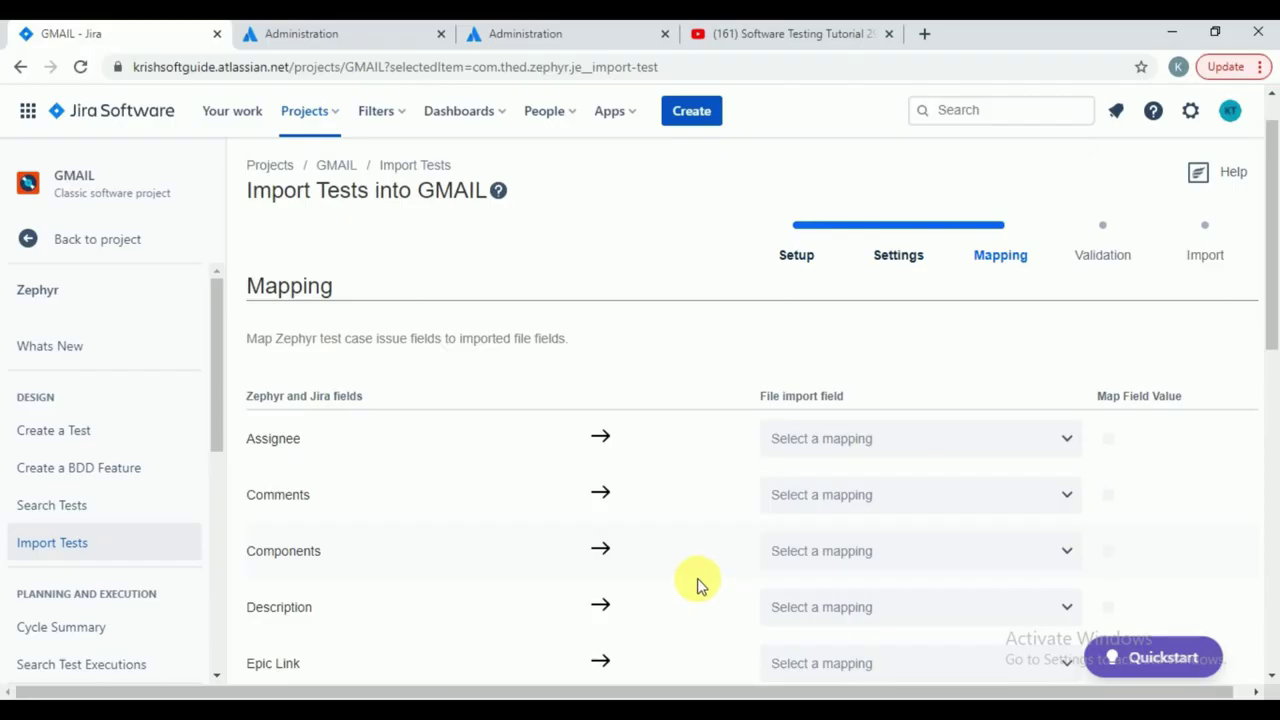
# - Check the Excel column headers and map the Jira Assignee field to the file's Assignee column
pyautogui.hotkey('alt', 'Tab')
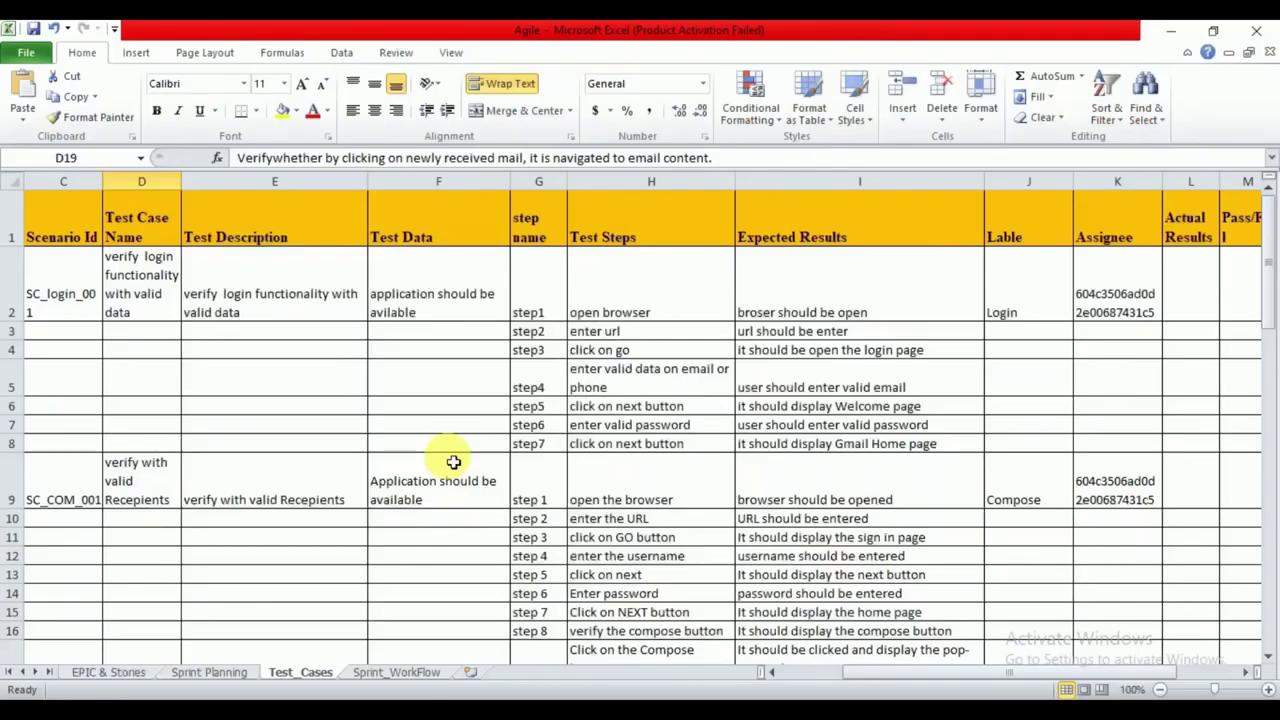
pyautogui.hotkey('alt', 'Tab')
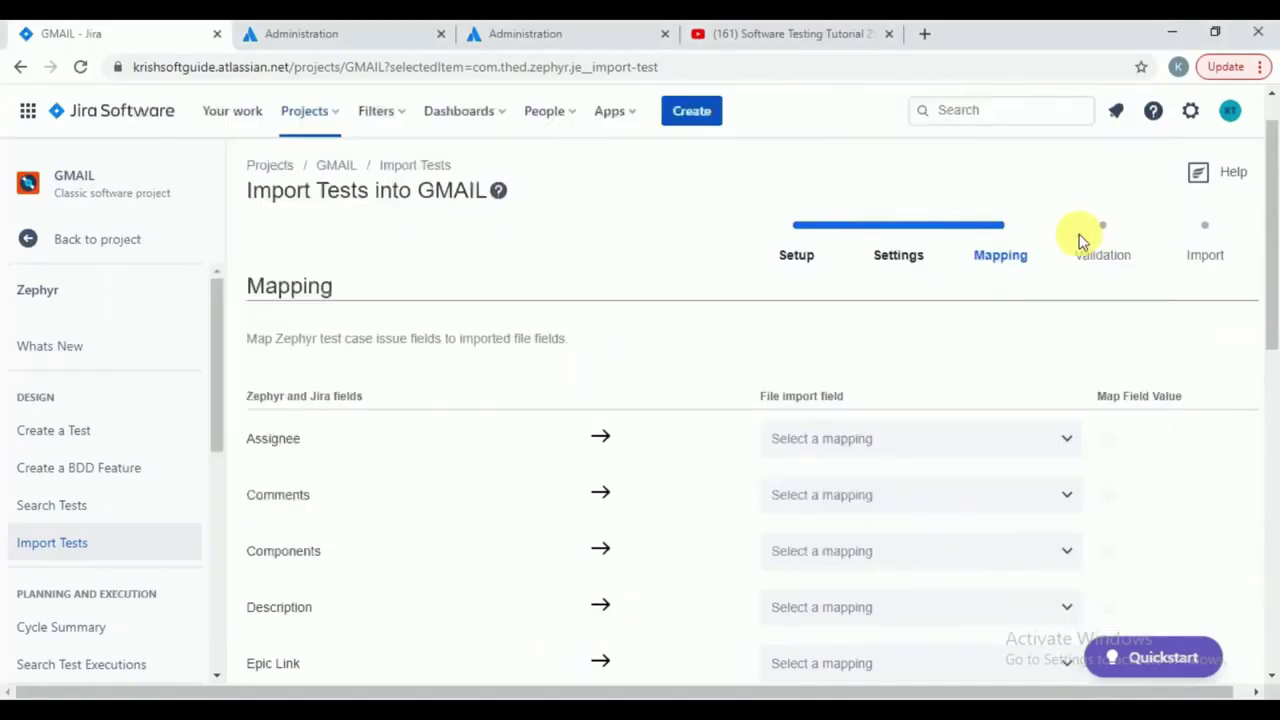
pyautogui.click(921, 450)
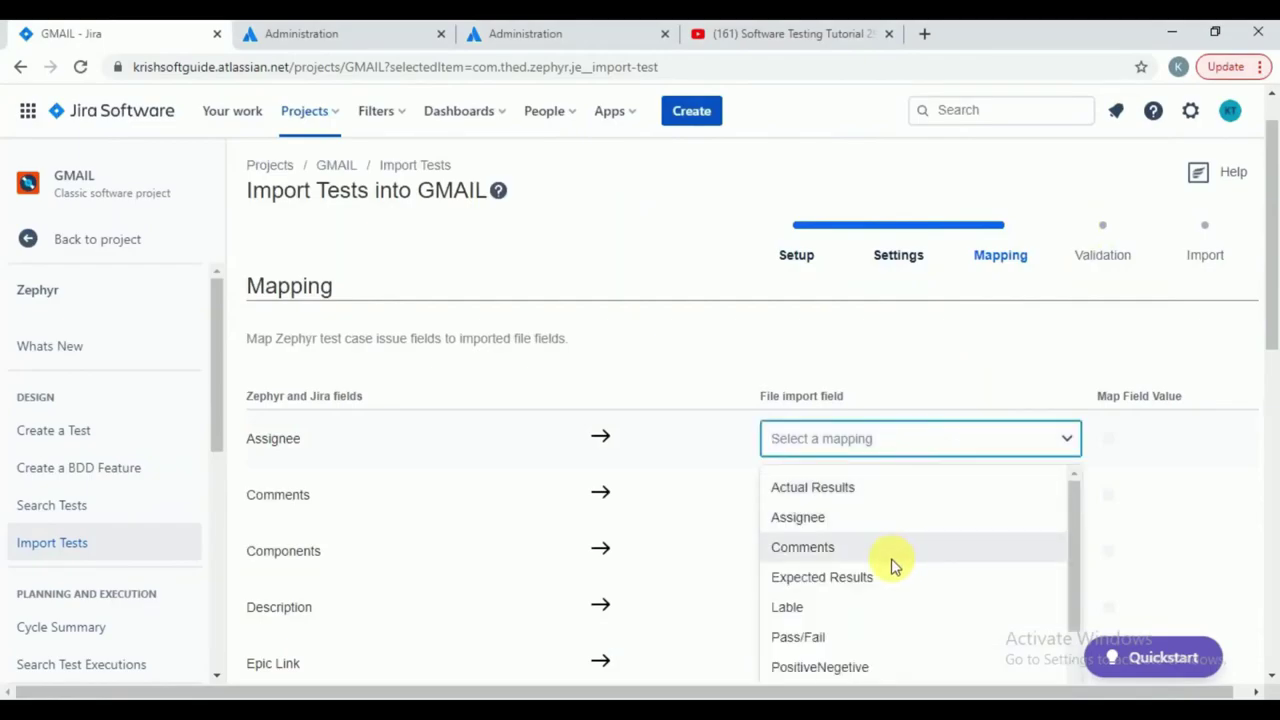
pyautogui.scroll(-3, 891, 563)
pyautogui.scroll(3, 893, 565)
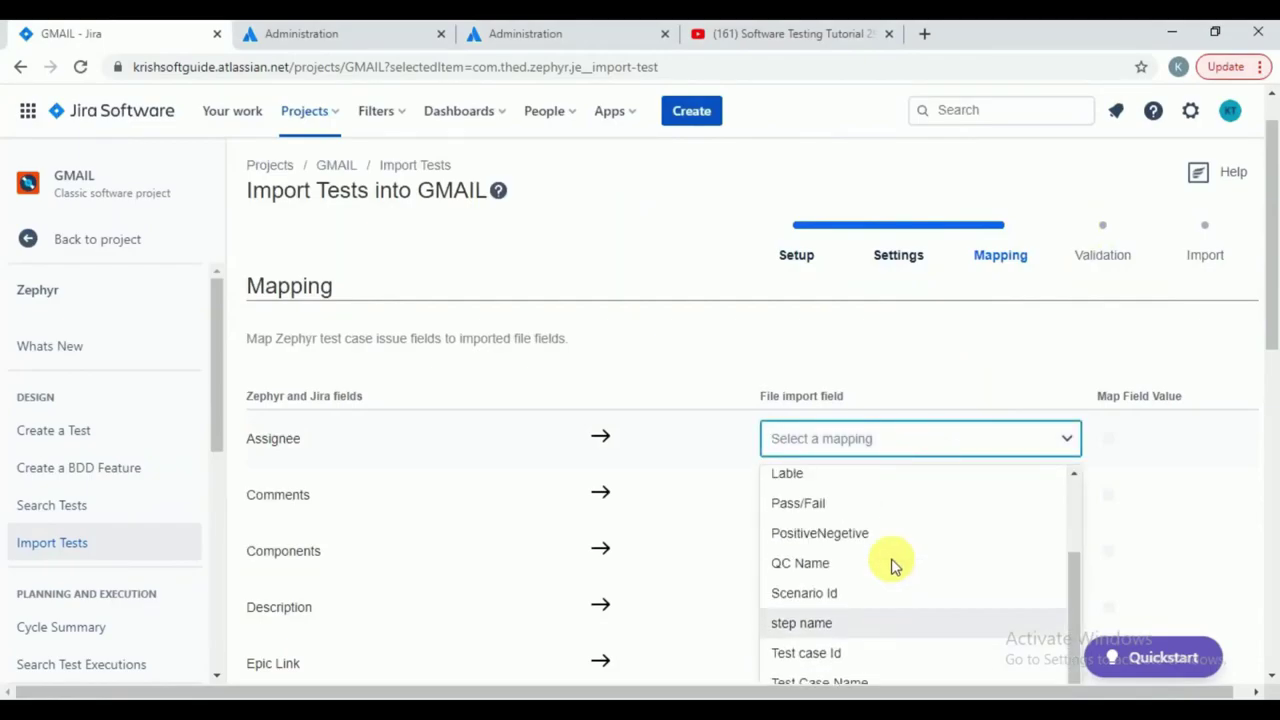
pyautogui.scroll(-3, 893, 565)
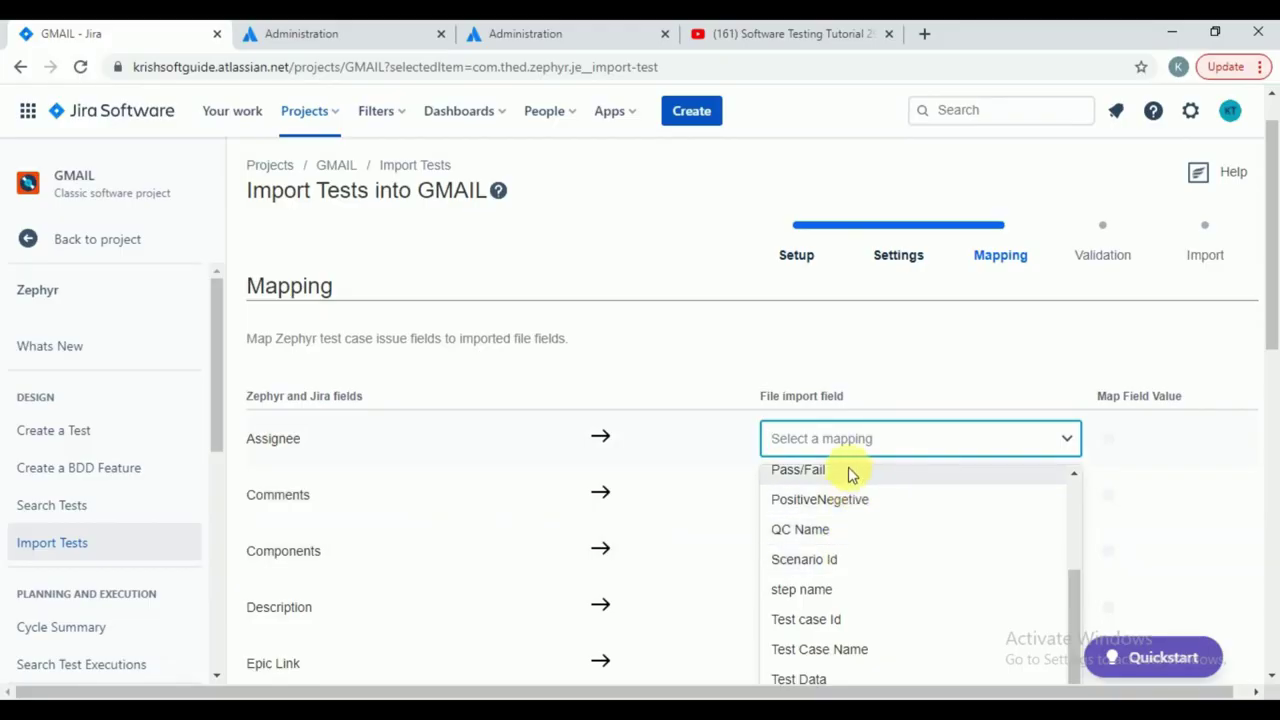
pyautogui.scroll(-1, 874, 528)
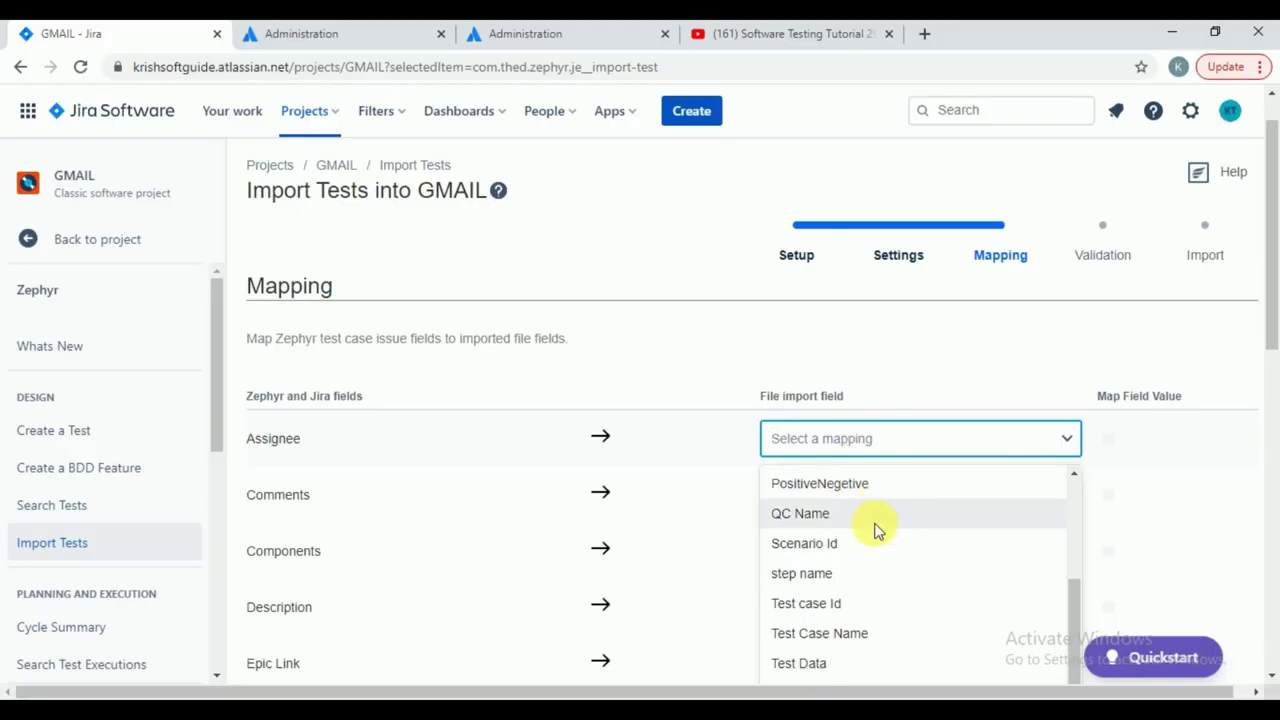
pyautogui.scroll(5, 874, 528)
pyautogui.click(838, 517)
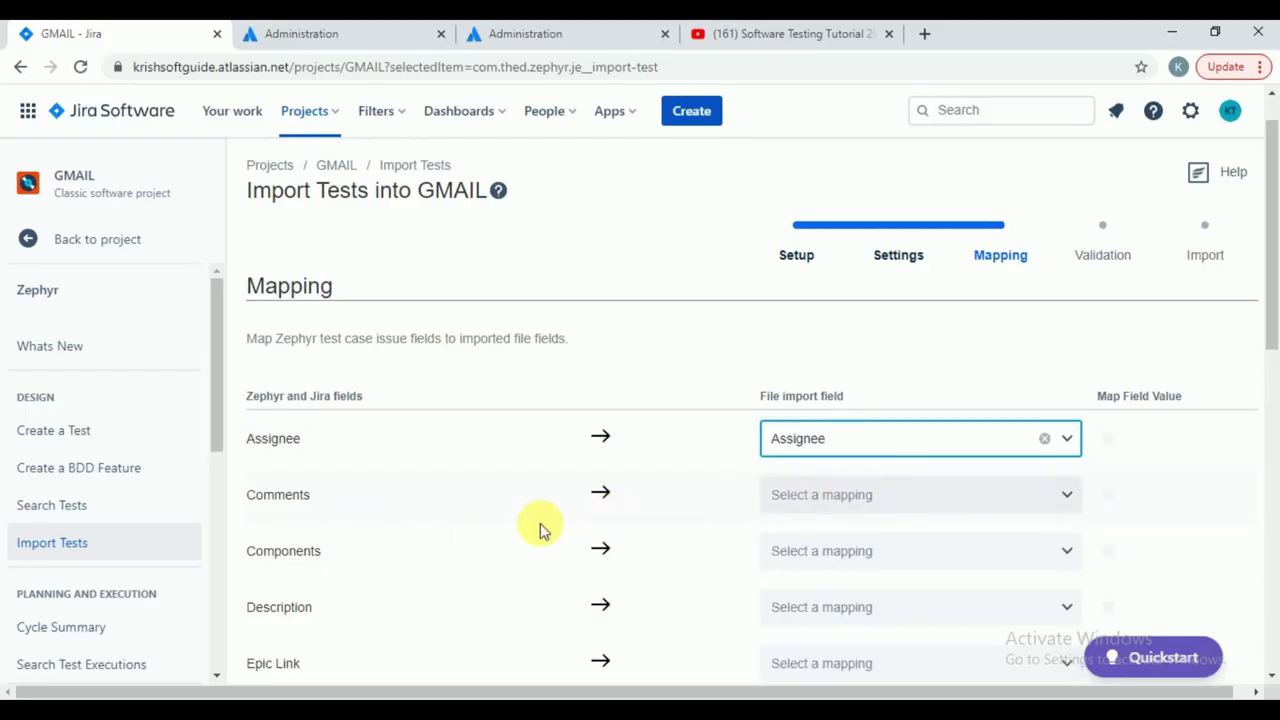
# - Compare the file columns offered for the Description field with the test case column headers in the Excel sheet
pyautogui.scroll(-2, 586, 550)
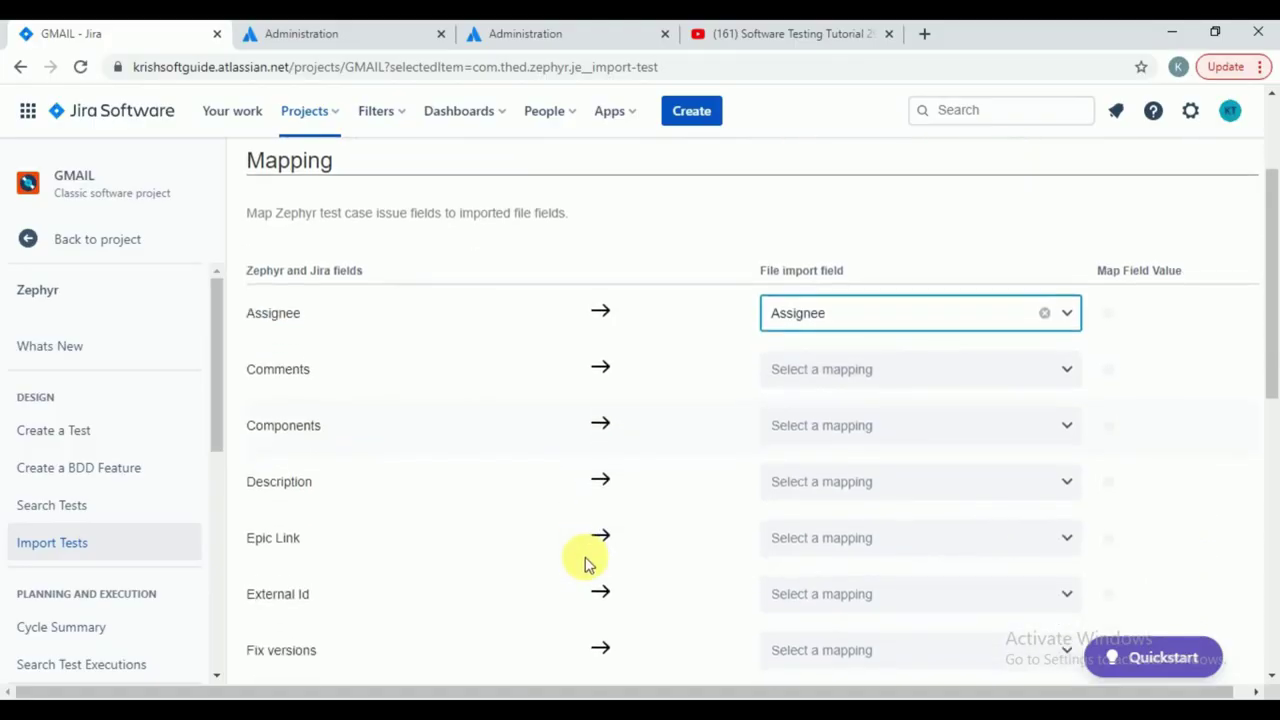
pyautogui.click(888, 468)
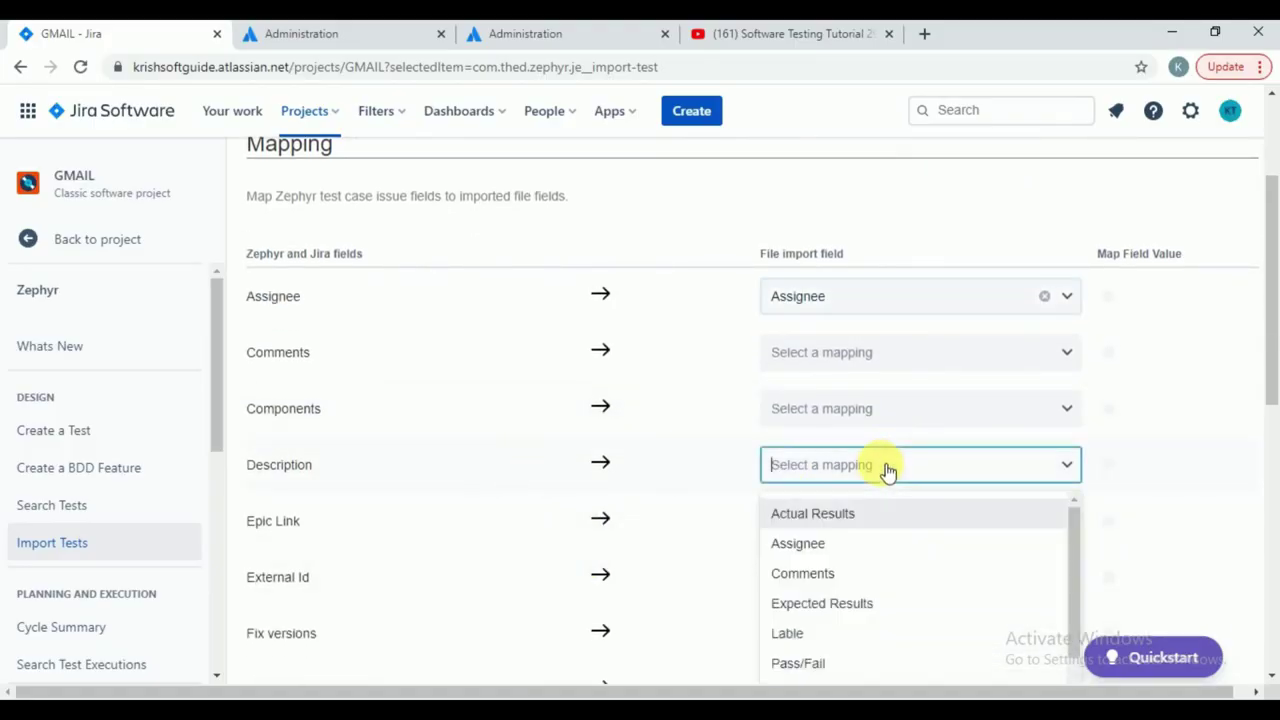
pyautogui.scroll(-4, 883, 548)
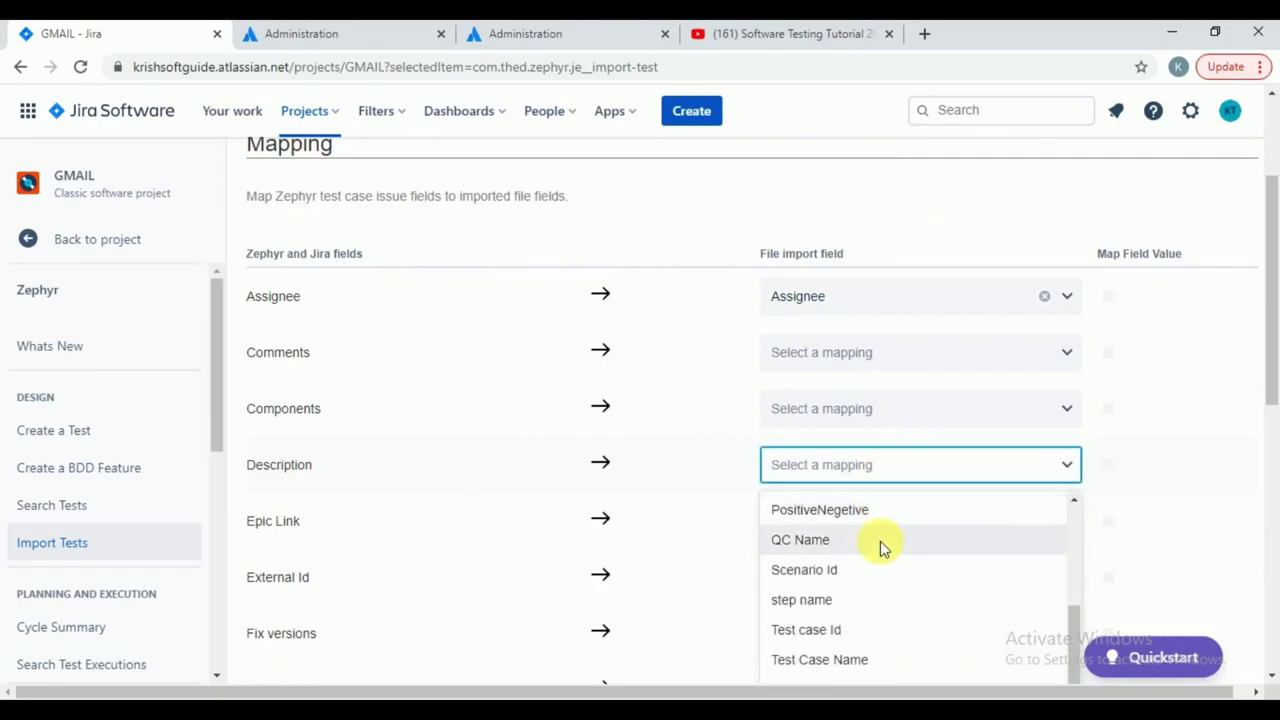
pyautogui.scroll(3, 883, 548)
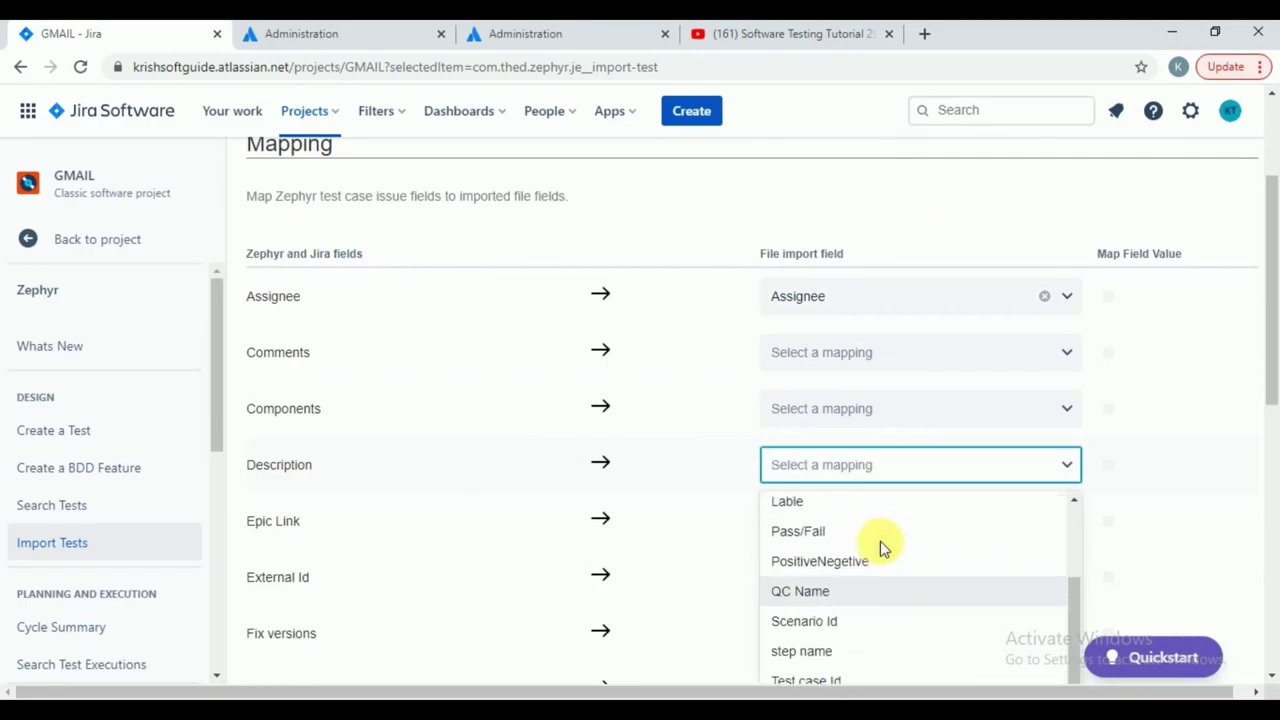
pyautogui.scroll(2, 883, 548)
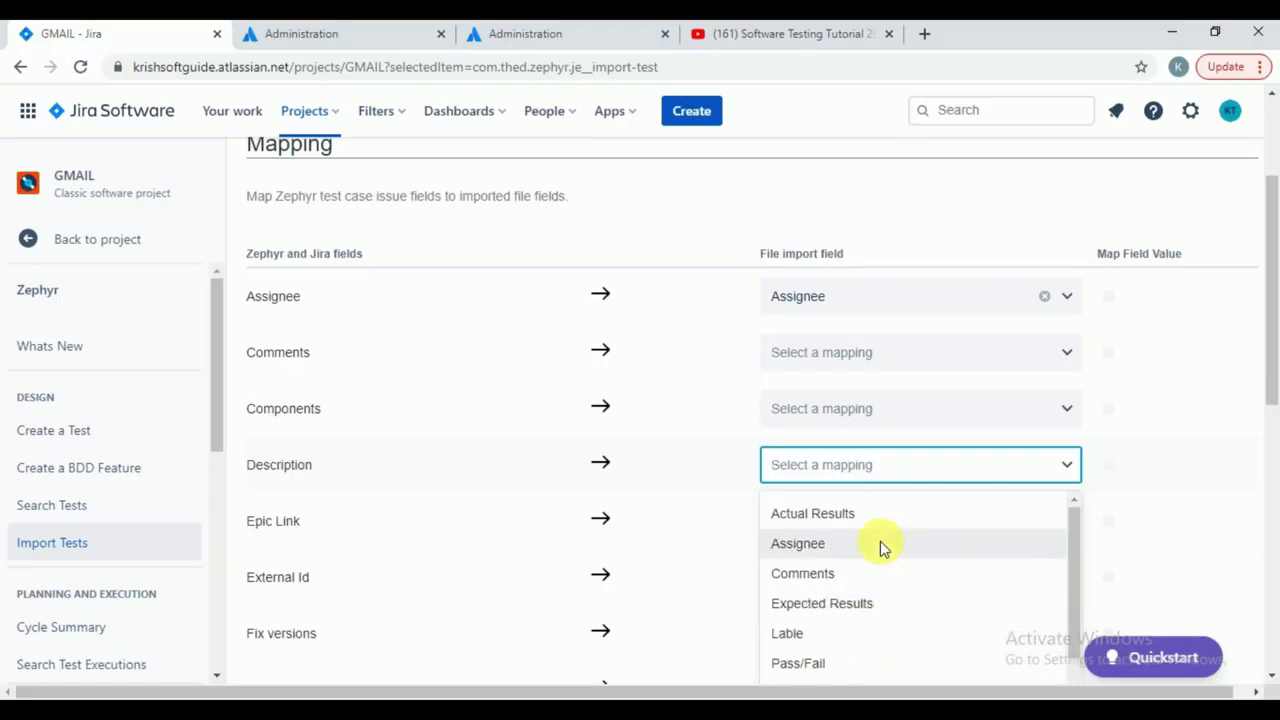
pyautogui.hotkey('alt', 'Tab')
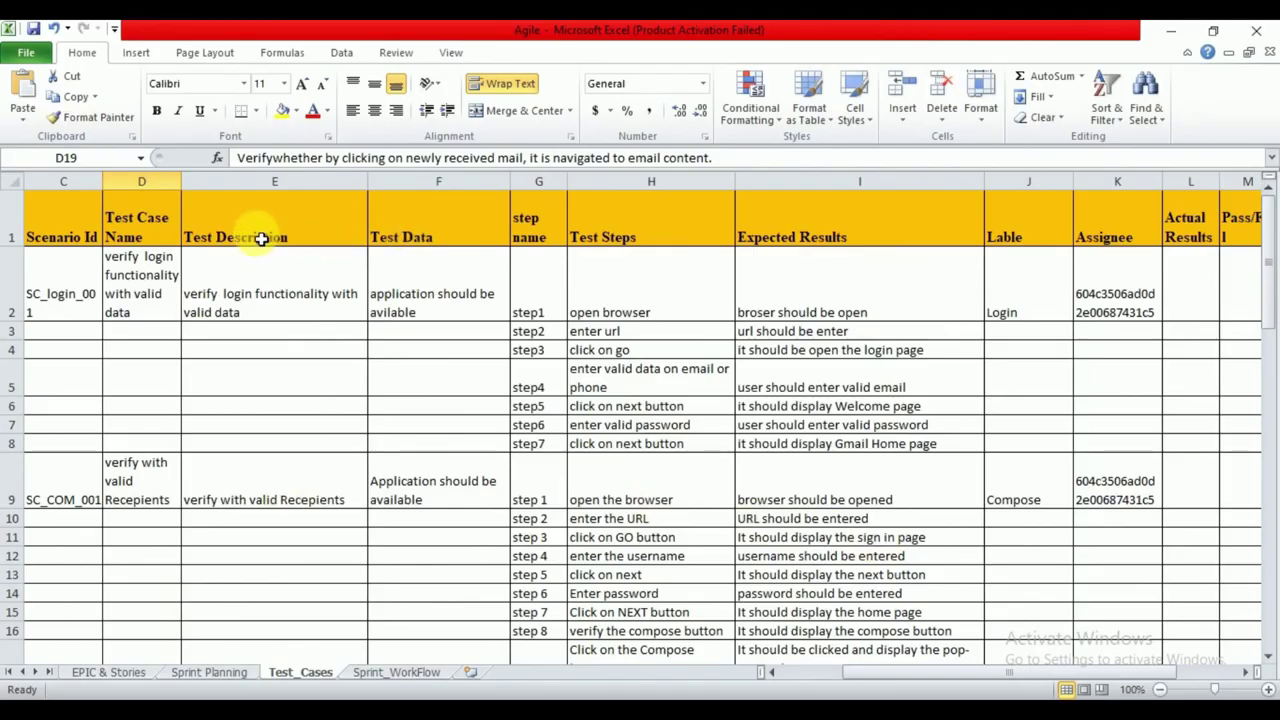
pyautogui.hotkey('alt', 'Tab')
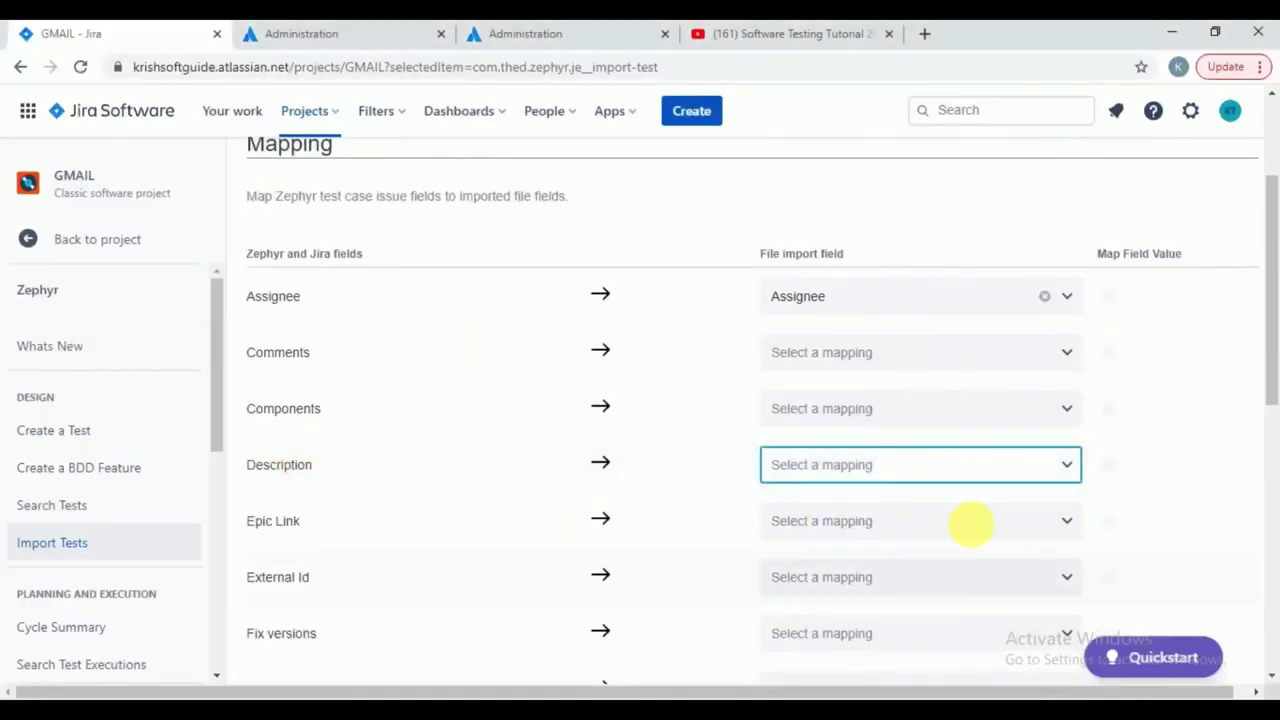
# - Map the Jira Description field to the file's Test Description column
pyautogui.click(893, 468)
pyautogui.scroll(-3, 903, 574)
pyautogui.scroll(-1, 905, 576)
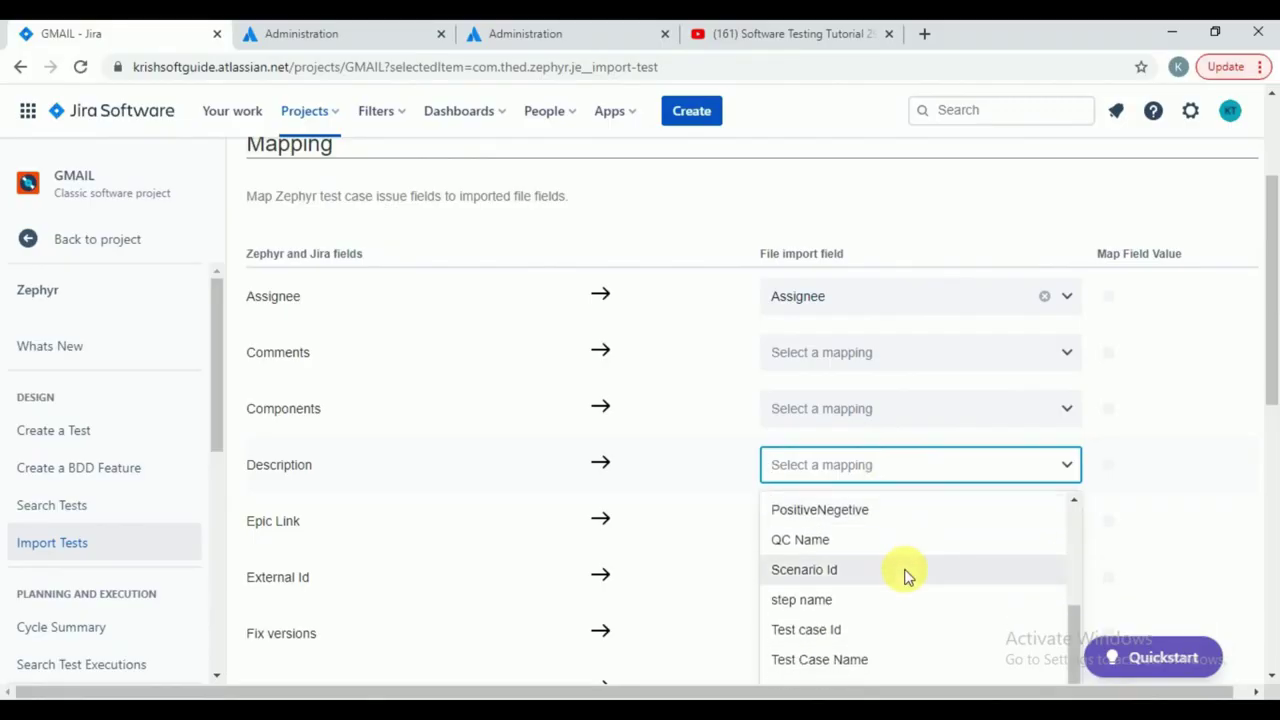
pyautogui.scroll(4, 905, 577)
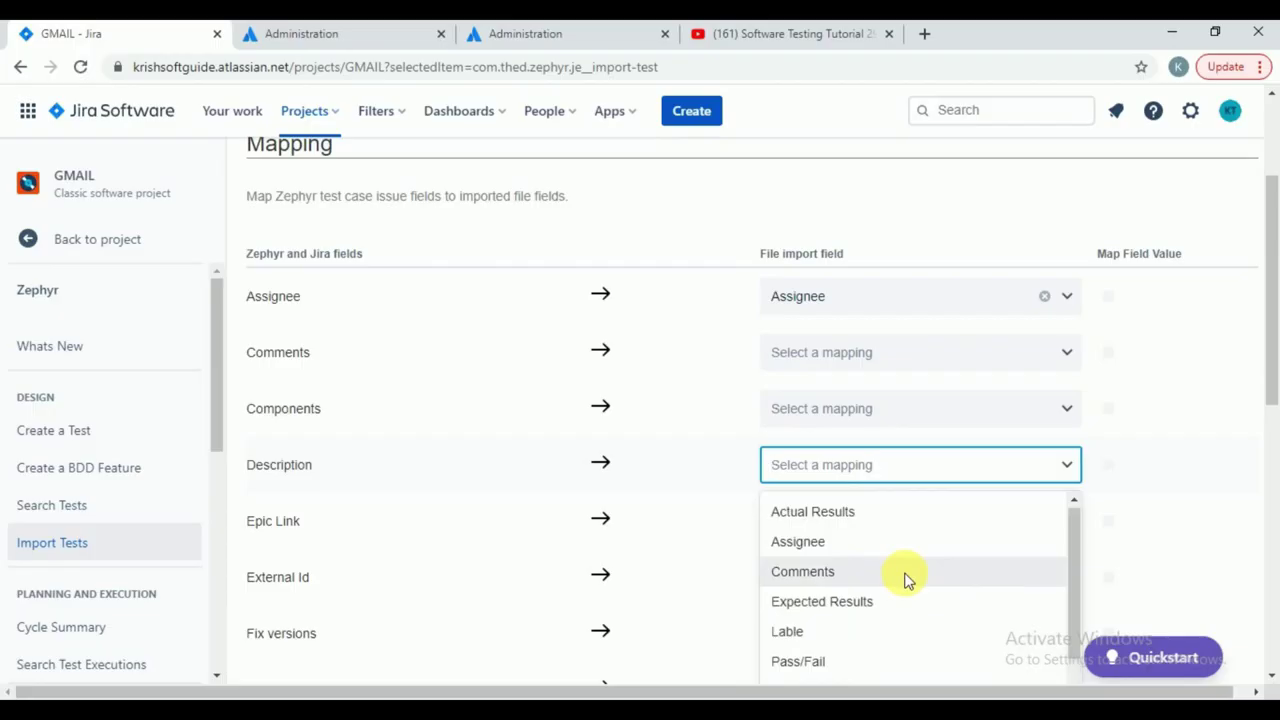
pyautogui.scroll(-4, 905, 578)
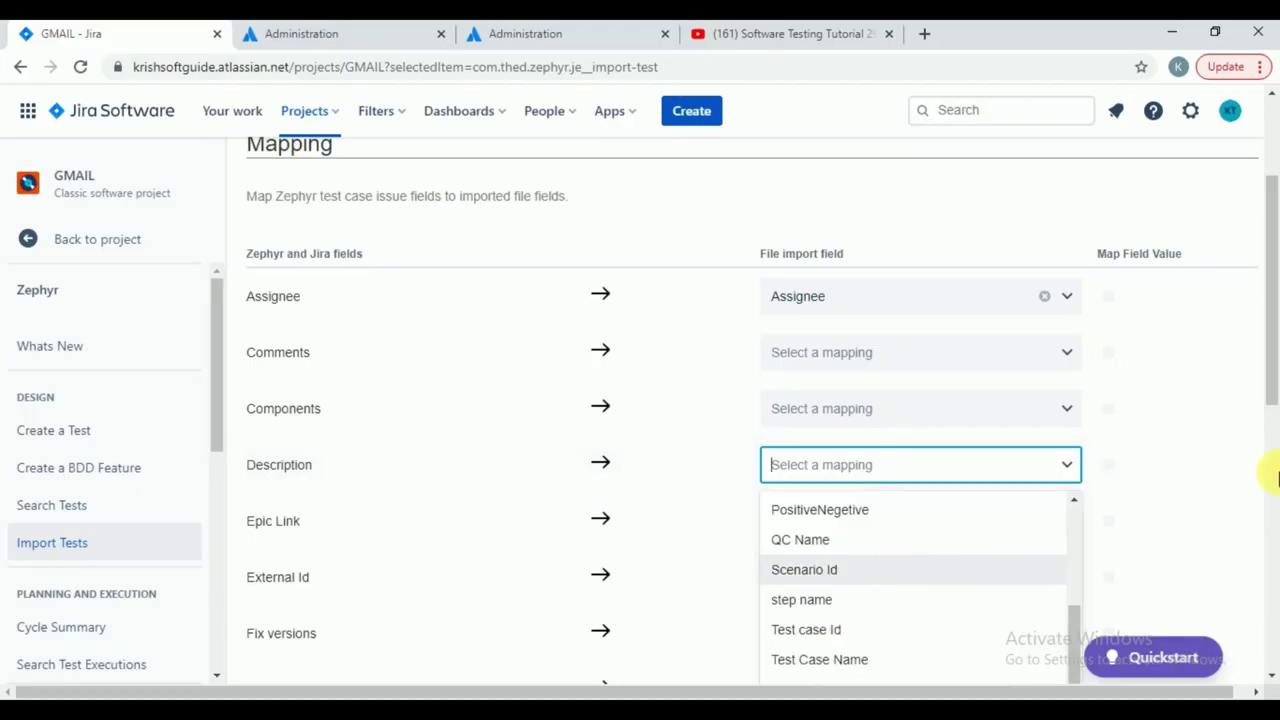
pyautogui.moveTo(1273, 373); pyautogui.dragTo(1272, 448)
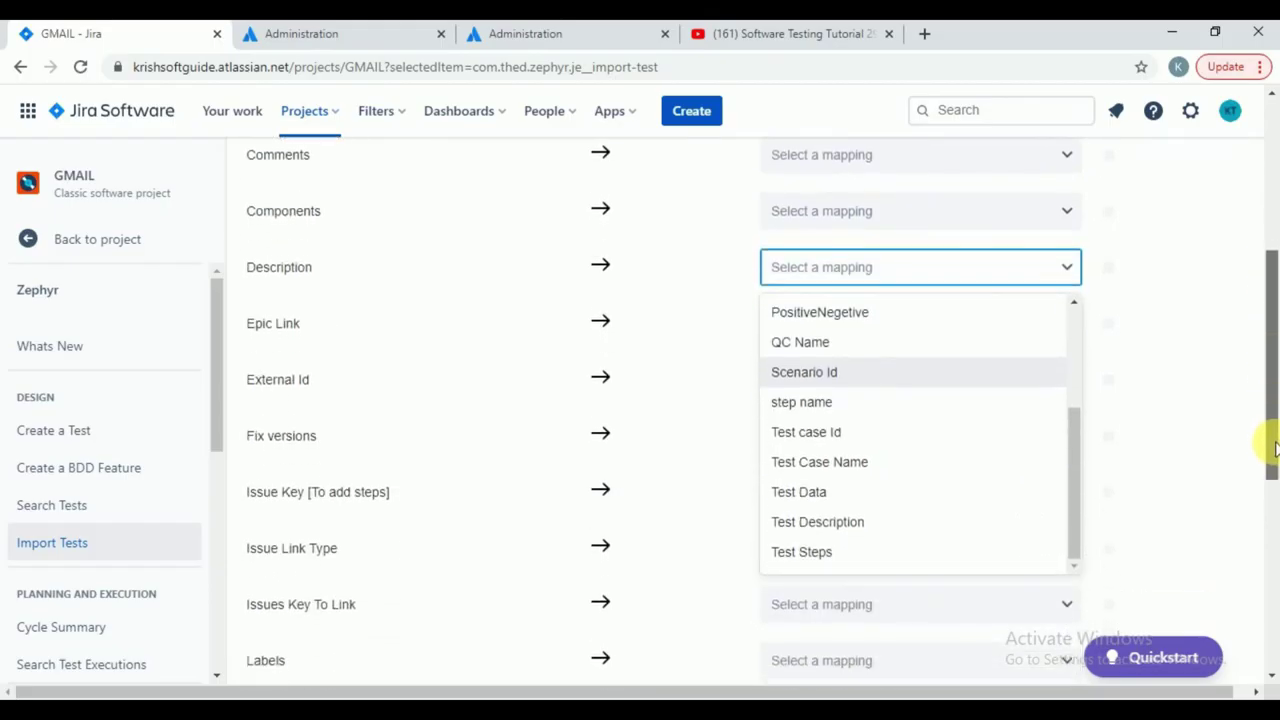
pyautogui.click(801, 525)
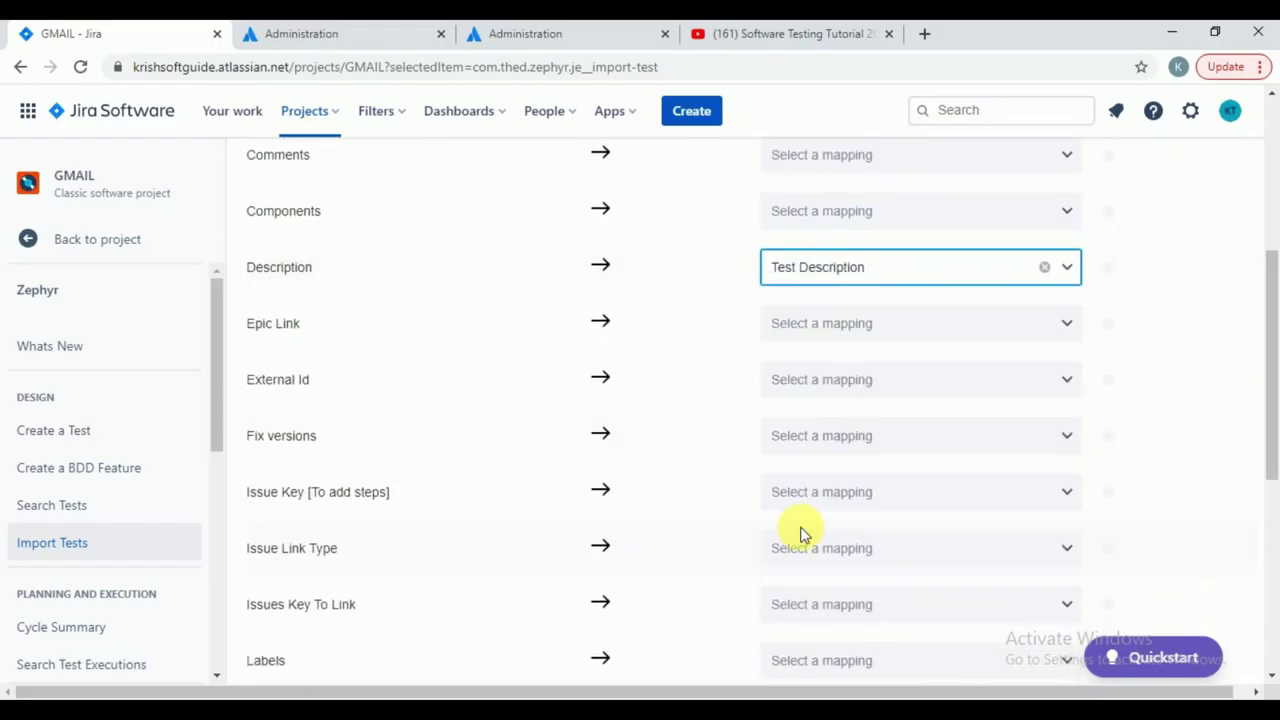
pyautogui.click(1118, 306)
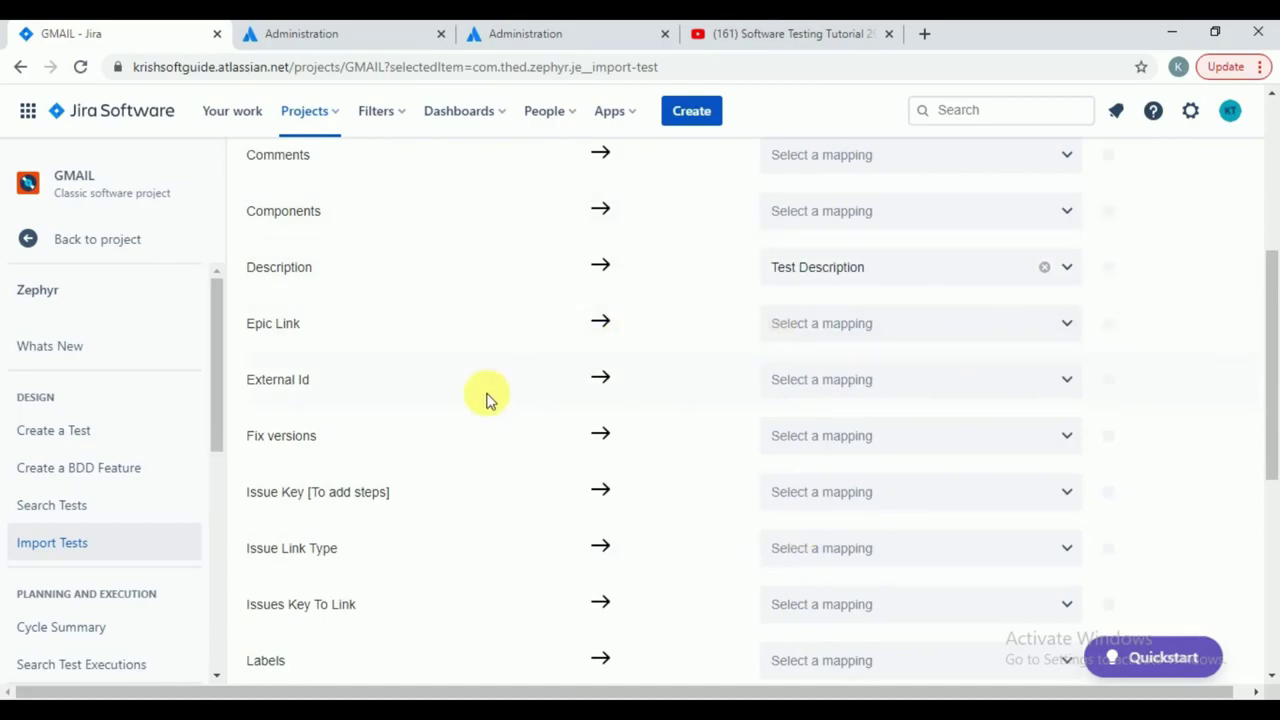
# - Map the Labels field to the file's Lable column and the required Name field to Test Case Name
pyautogui.scroll(-2, 662, 528)
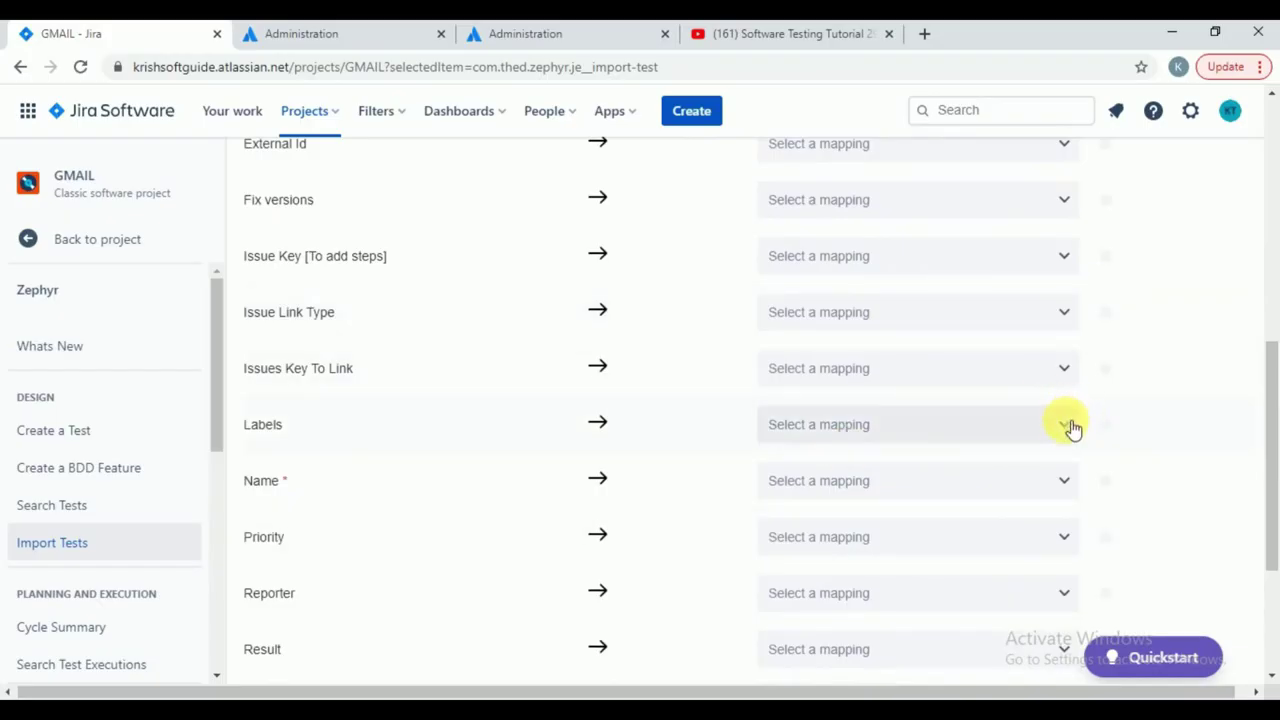
pyautogui.click(1070, 427)
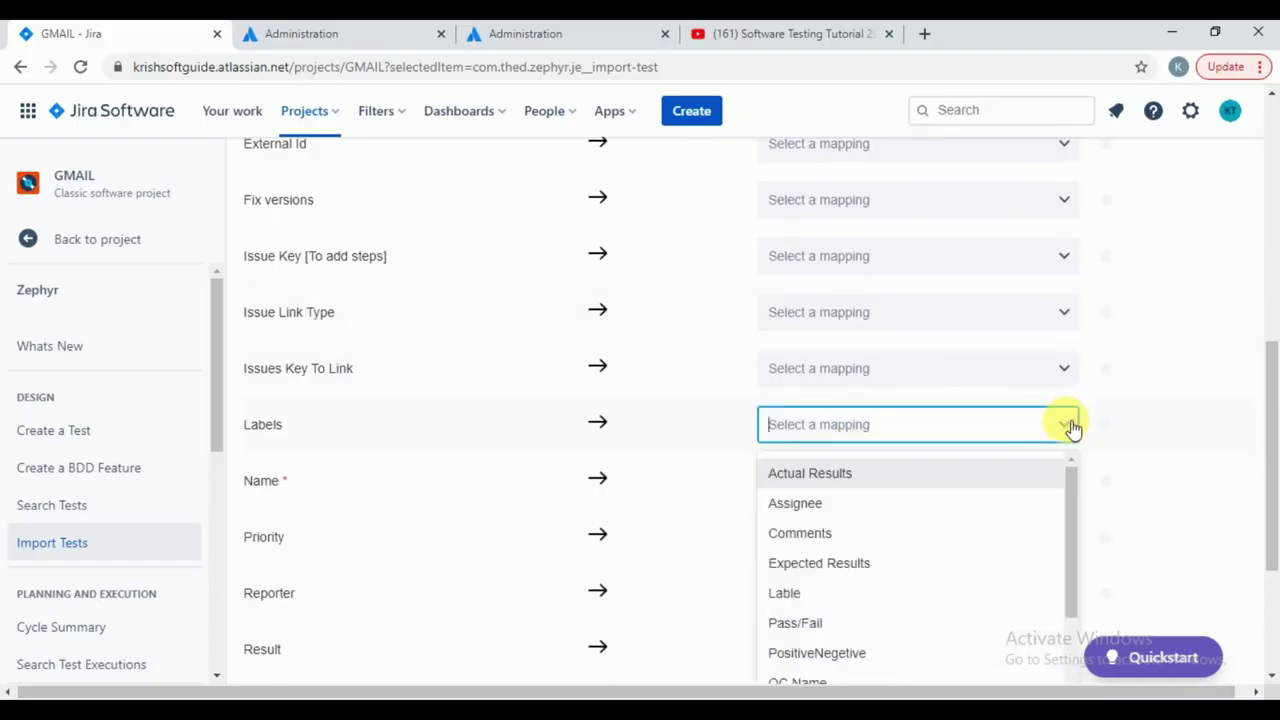
pyautogui.click(815, 597)
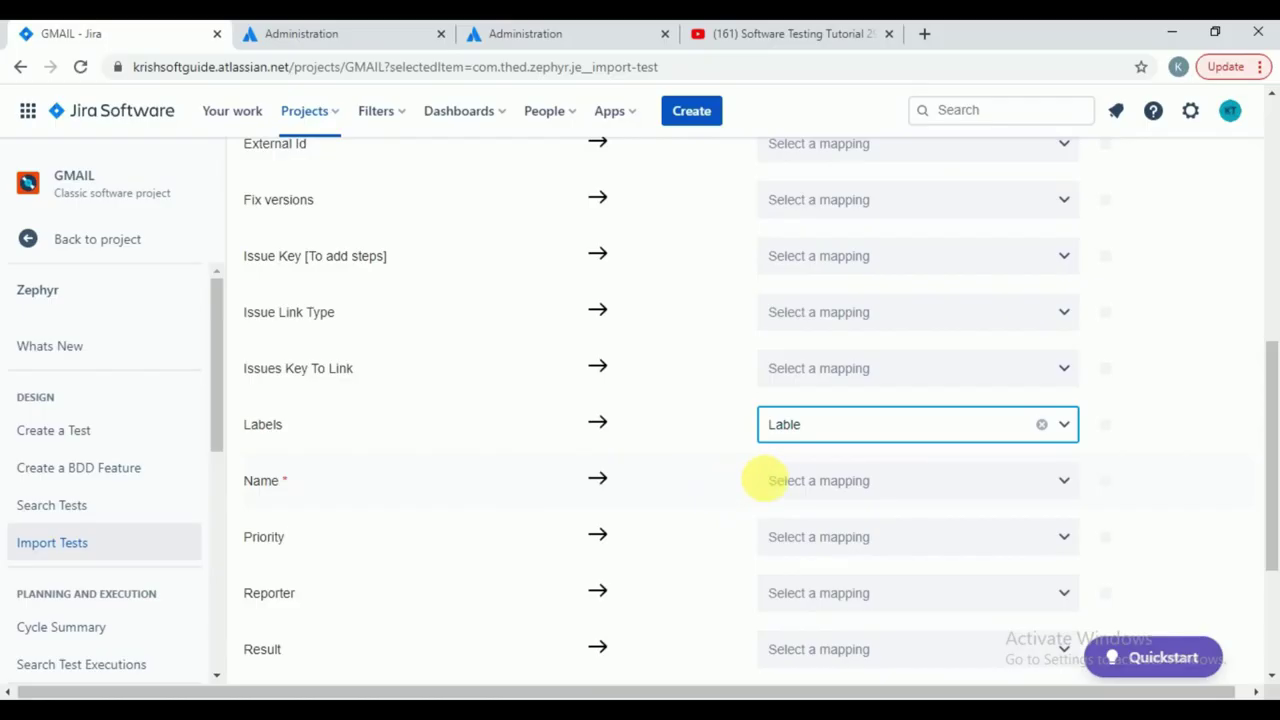
pyautogui.click(805, 483)
pyautogui.scroll(-3, 886, 625)
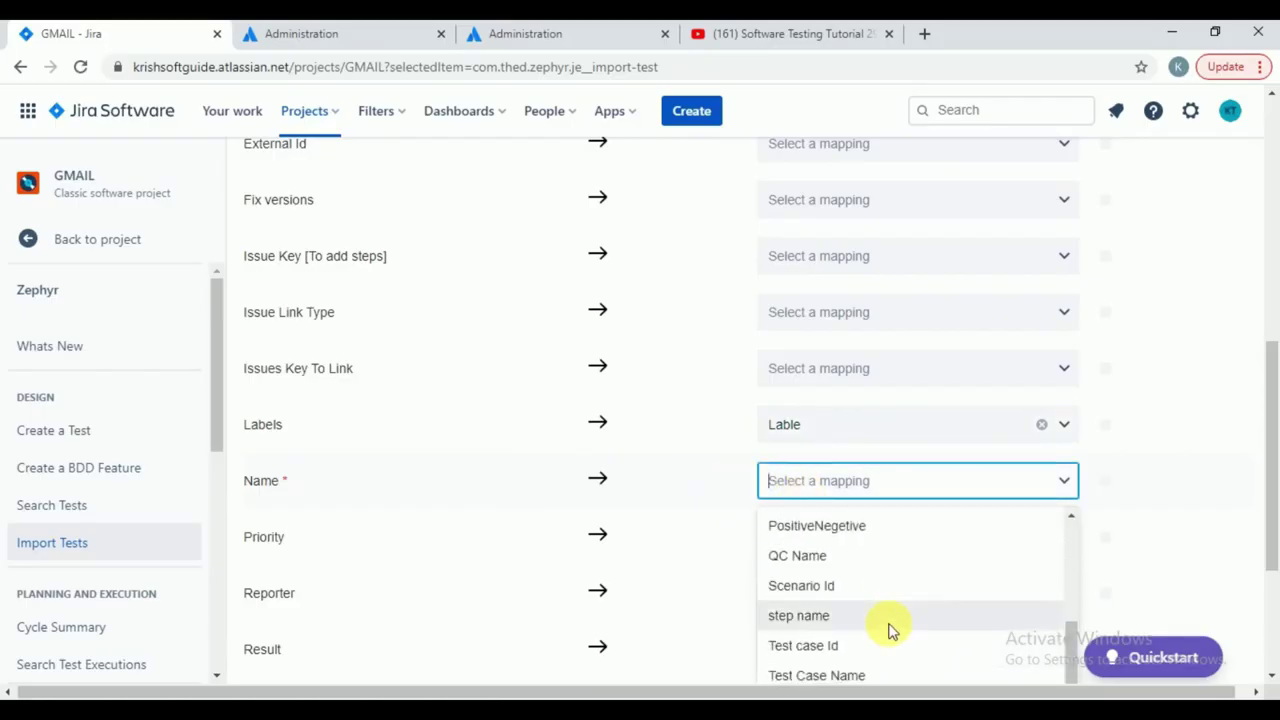
pyautogui.click(834, 676)
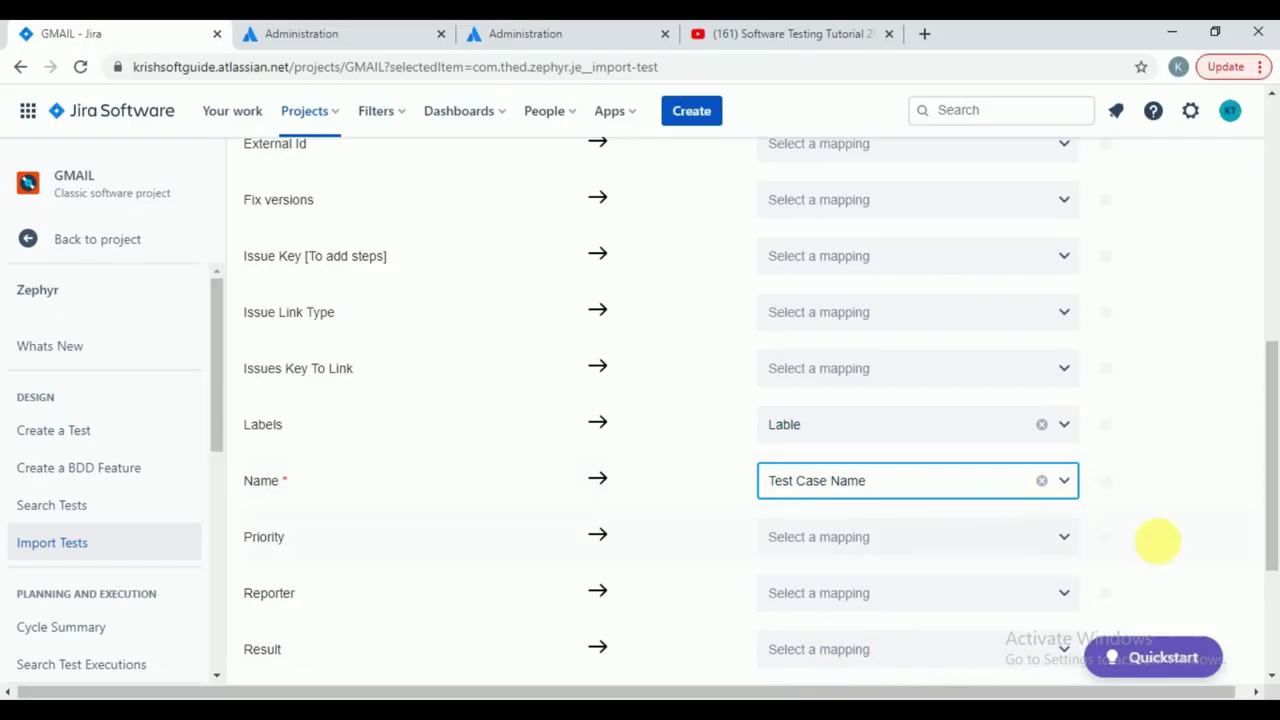
# - Map the Result field to the file's Expected Results column and the Step field to Test Steps
pyautogui.moveTo(1268, 500); pyautogui.dragTo(1268, 600)
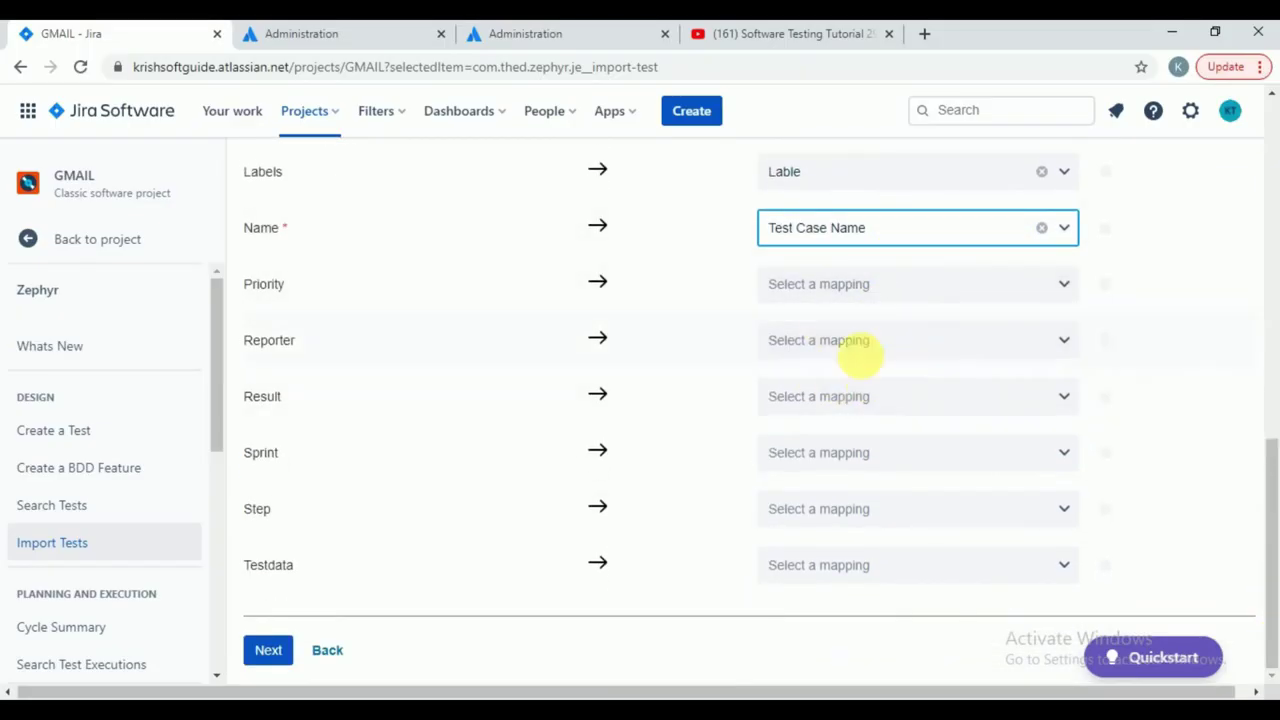
pyautogui.click(870, 400)
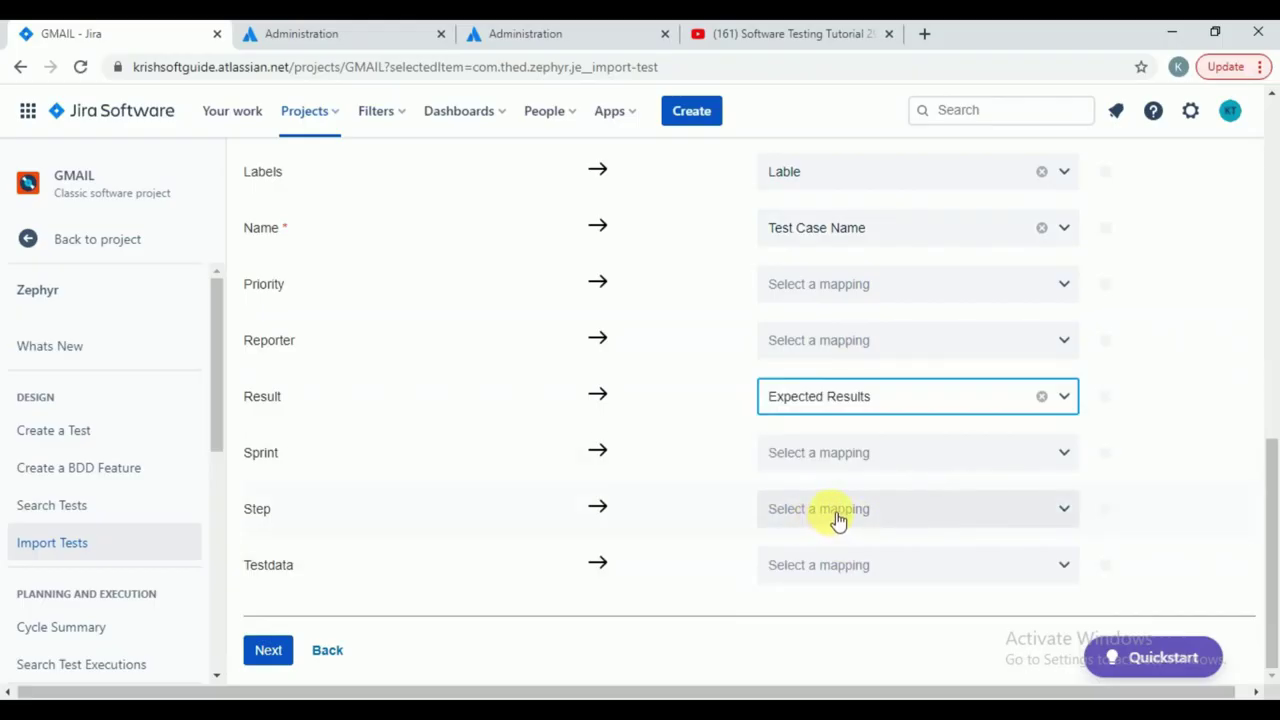
pyautogui.click(838, 515)
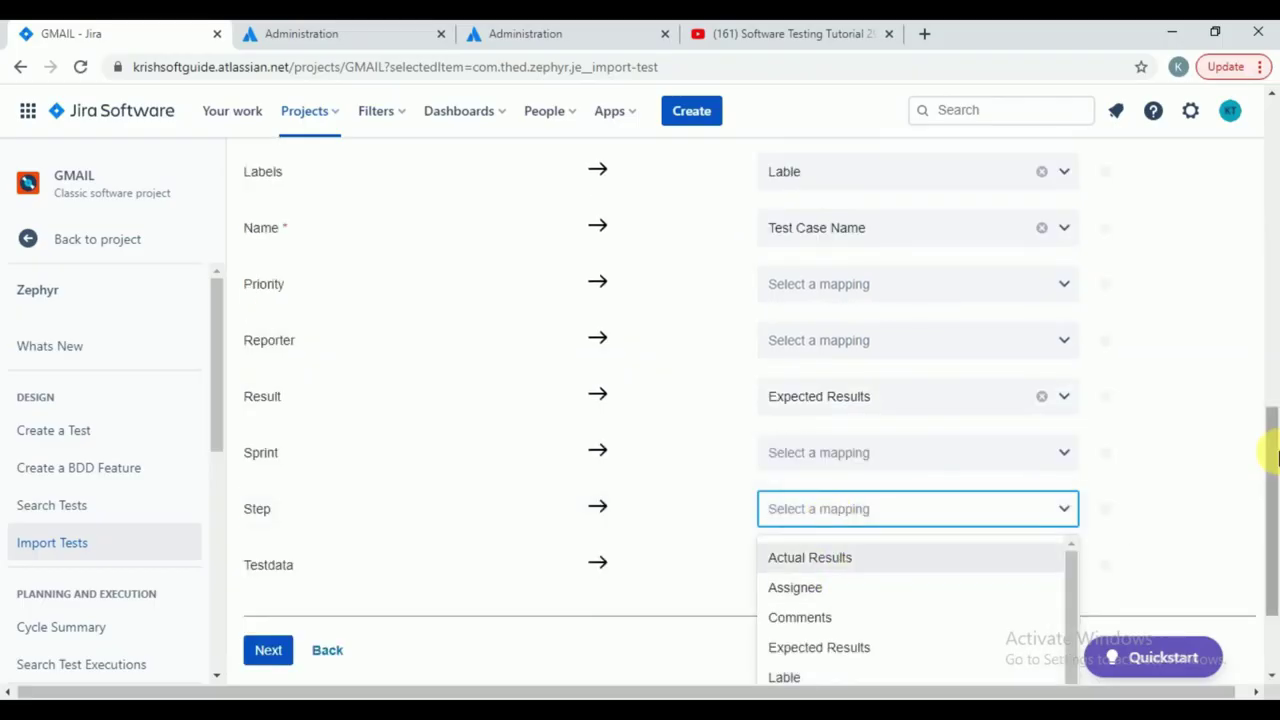
pyautogui.scroll(-1, 1267, 465)
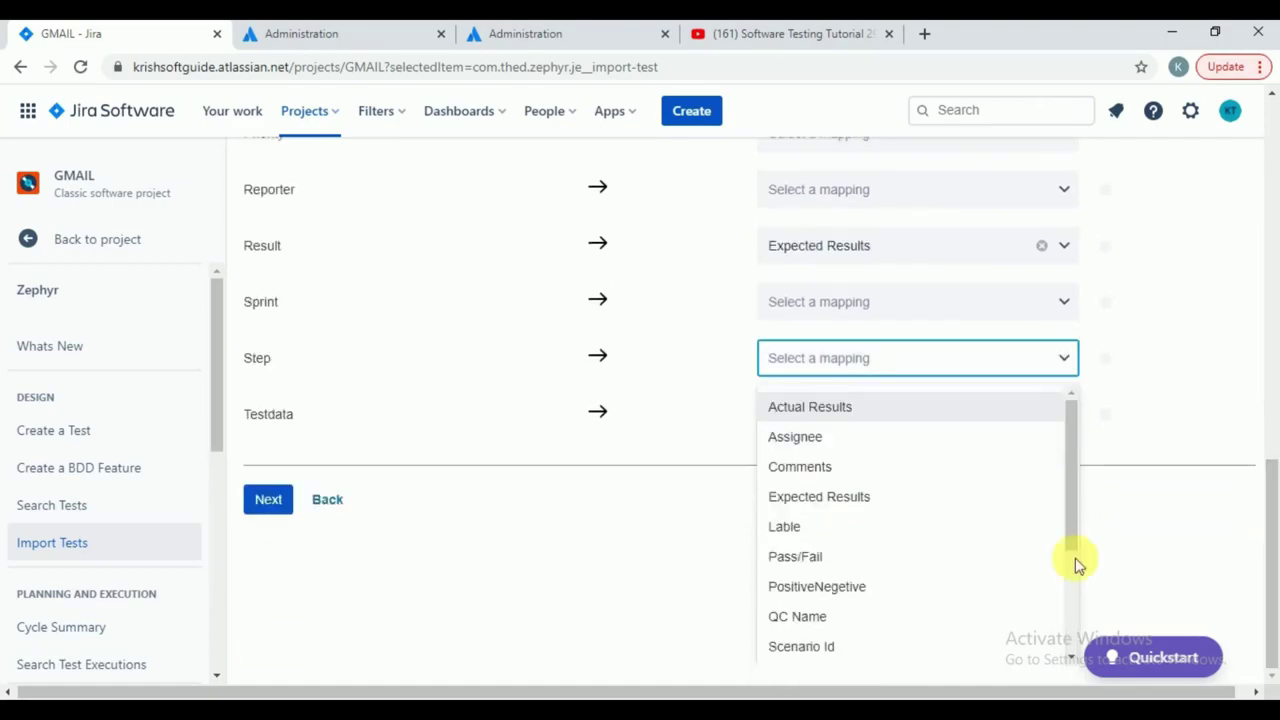
pyautogui.scroll(-3, 885, 608)
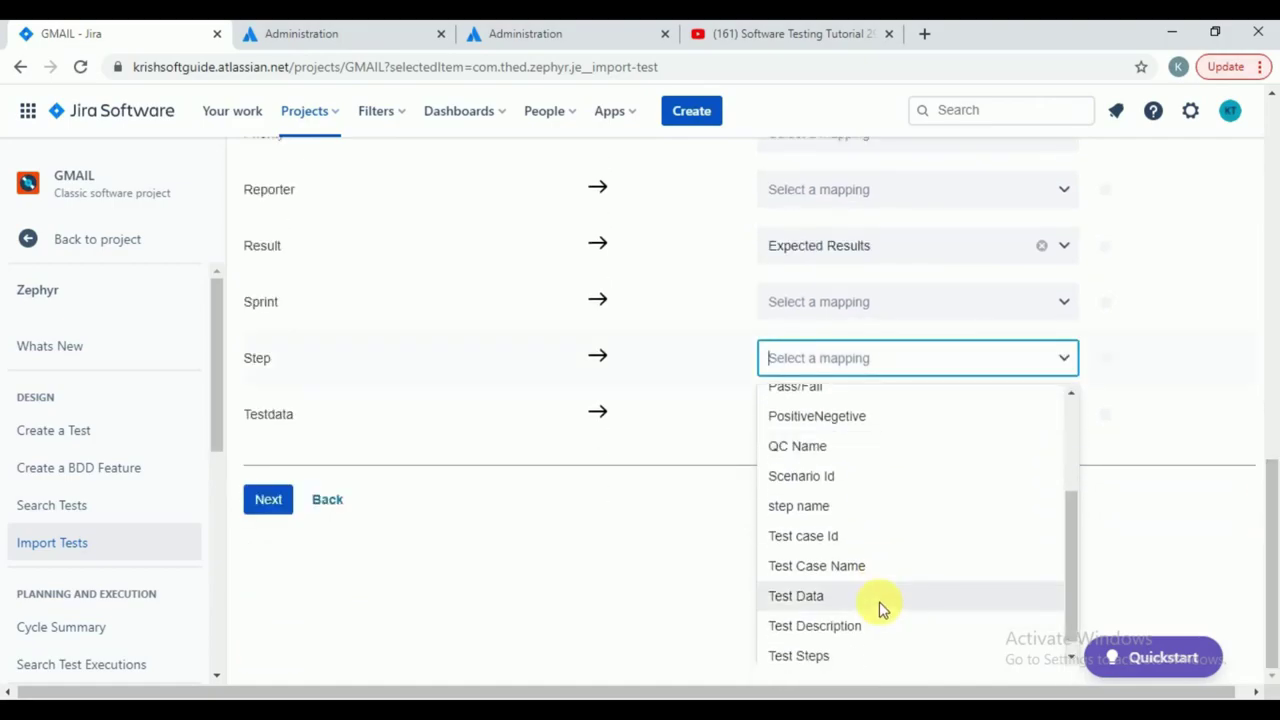
pyautogui.click(810, 660)
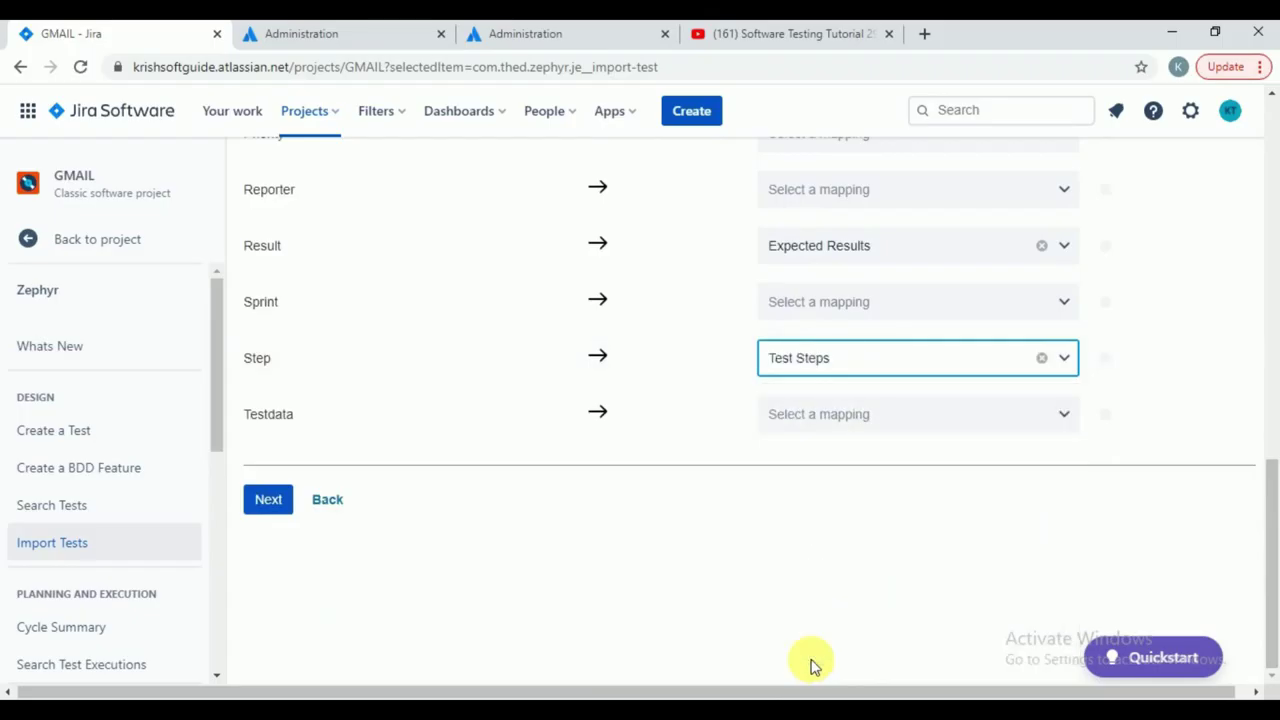
# - Map the Testdata field to the file's Test Data column
pyautogui.click(864, 418)
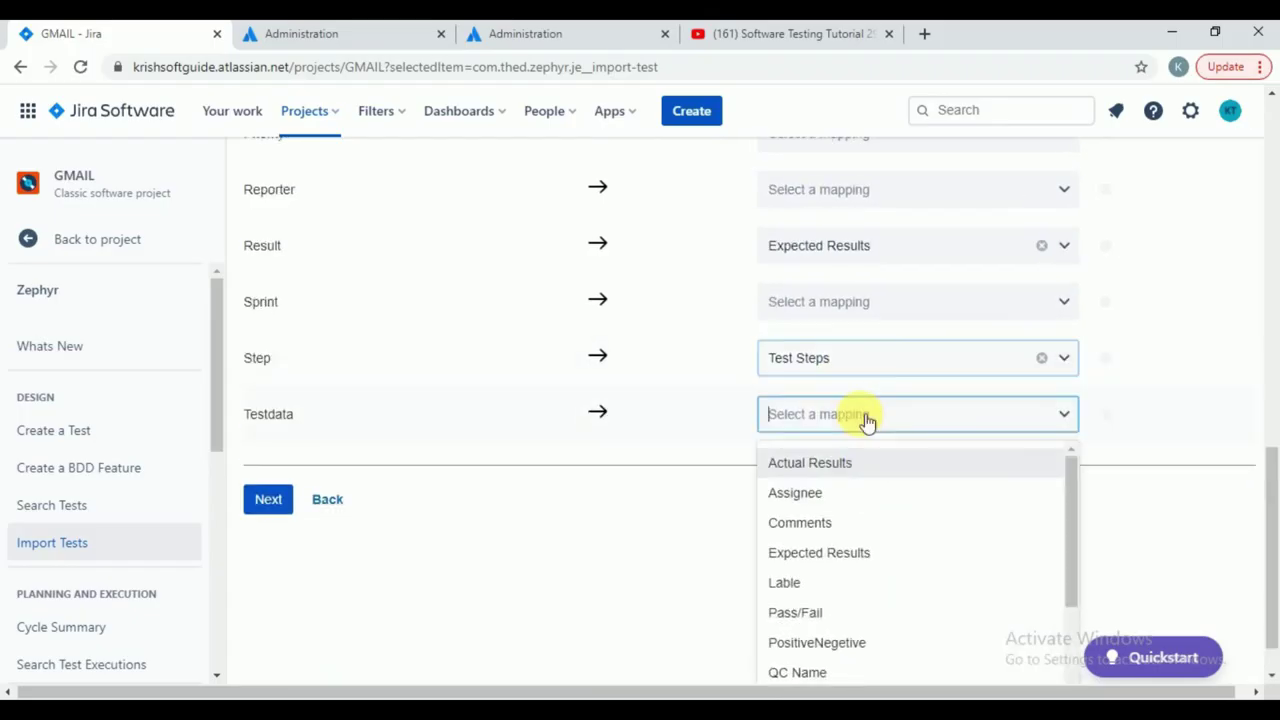
pyautogui.scroll(-3, 894, 560)
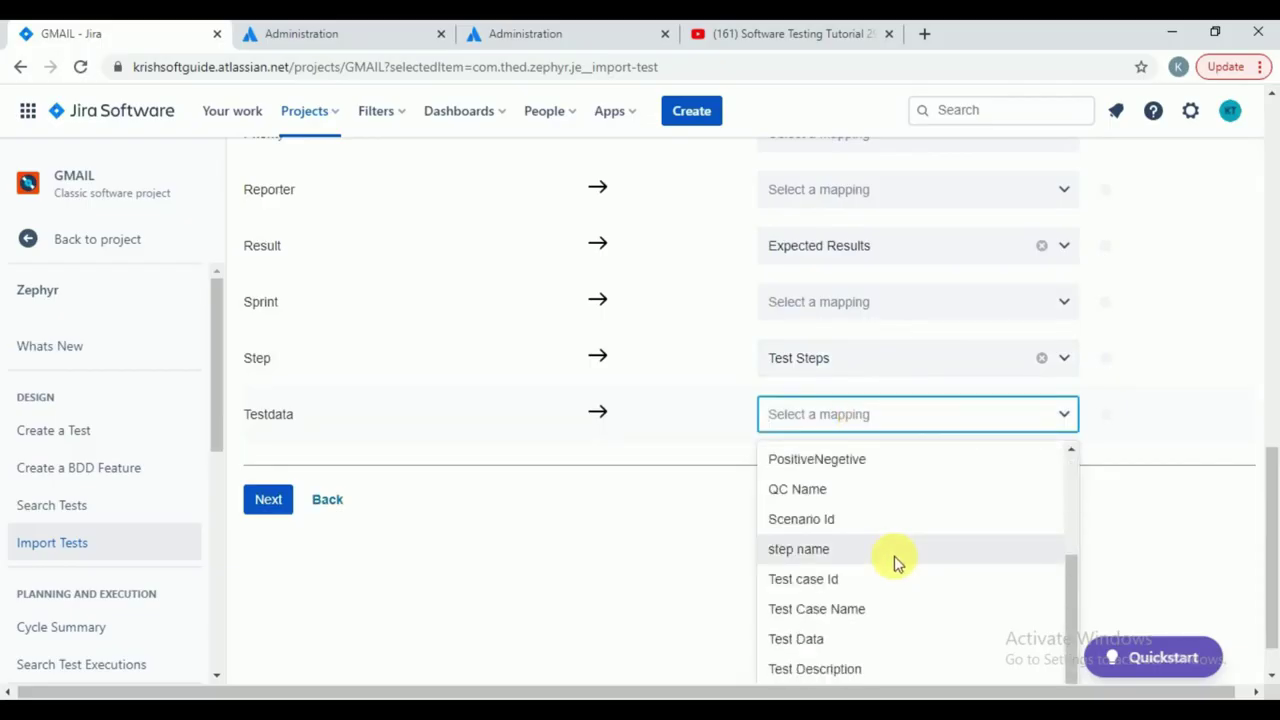
pyautogui.click(810, 640)
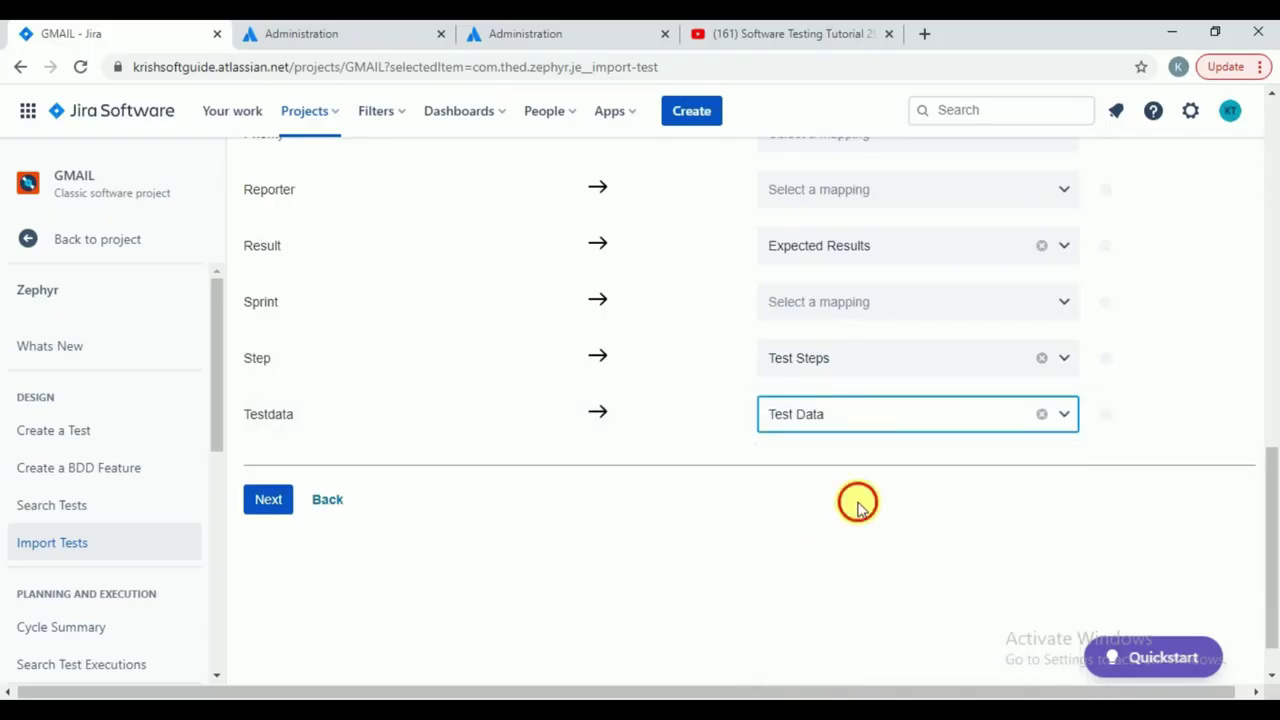
# - Review all the field mappings from Assignee through Testdata against the chosen file columns
pyautogui.scroll(3, 858, 508)
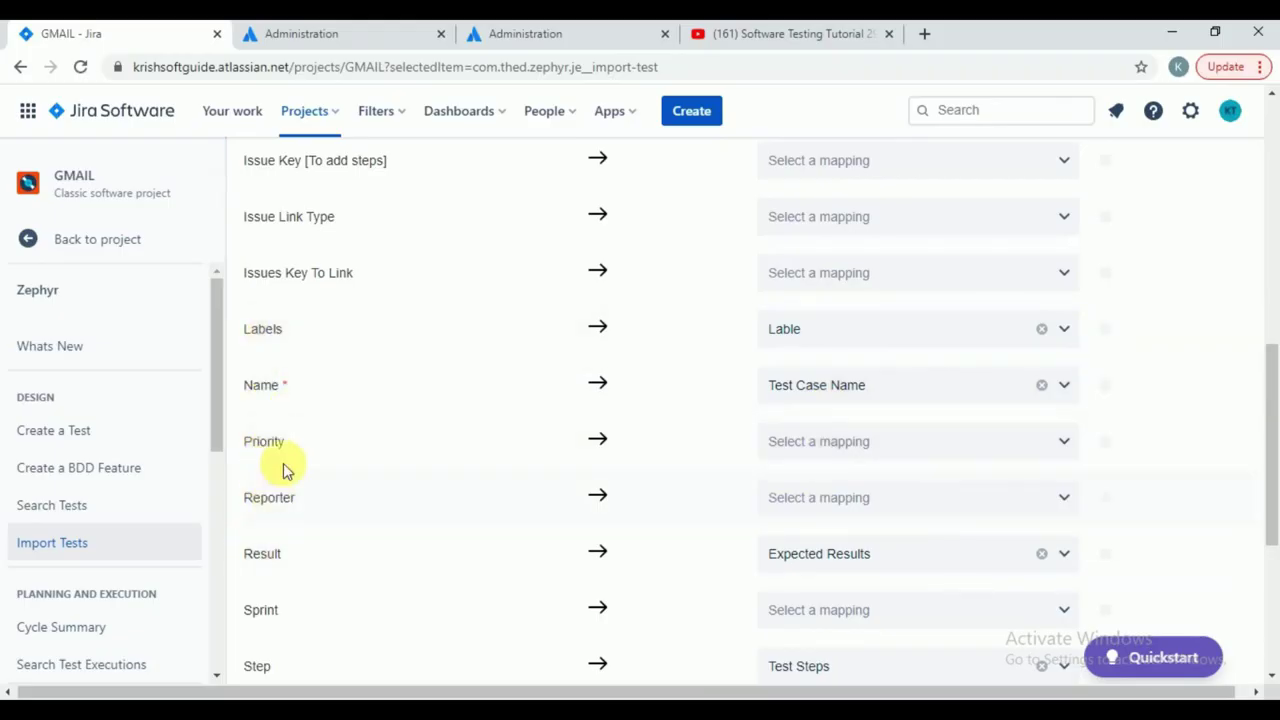
pyautogui.scroll(5, 405, 450)
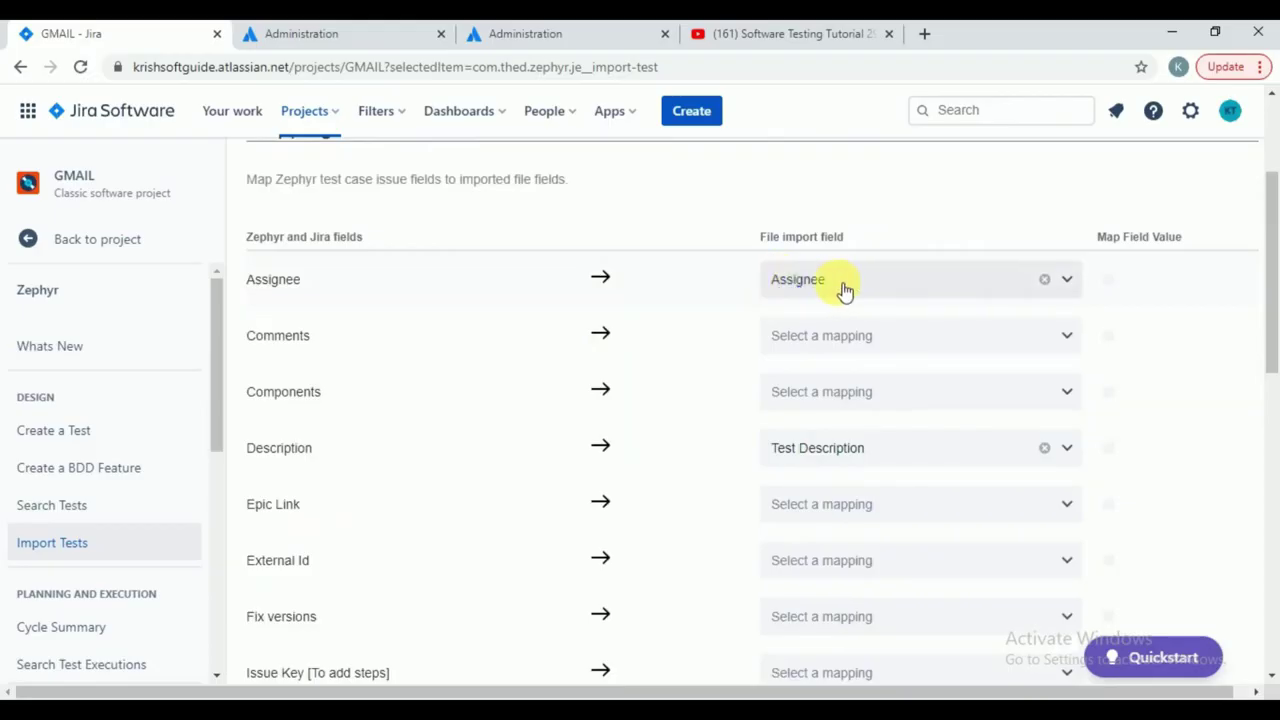
pyautogui.scroll(-1, 845, 290)
pyautogui.scroll(1, 845, 290)
pyautogui.scroll(-1, 845, 290)
pyautogui.scroll(-1, 845, 290)
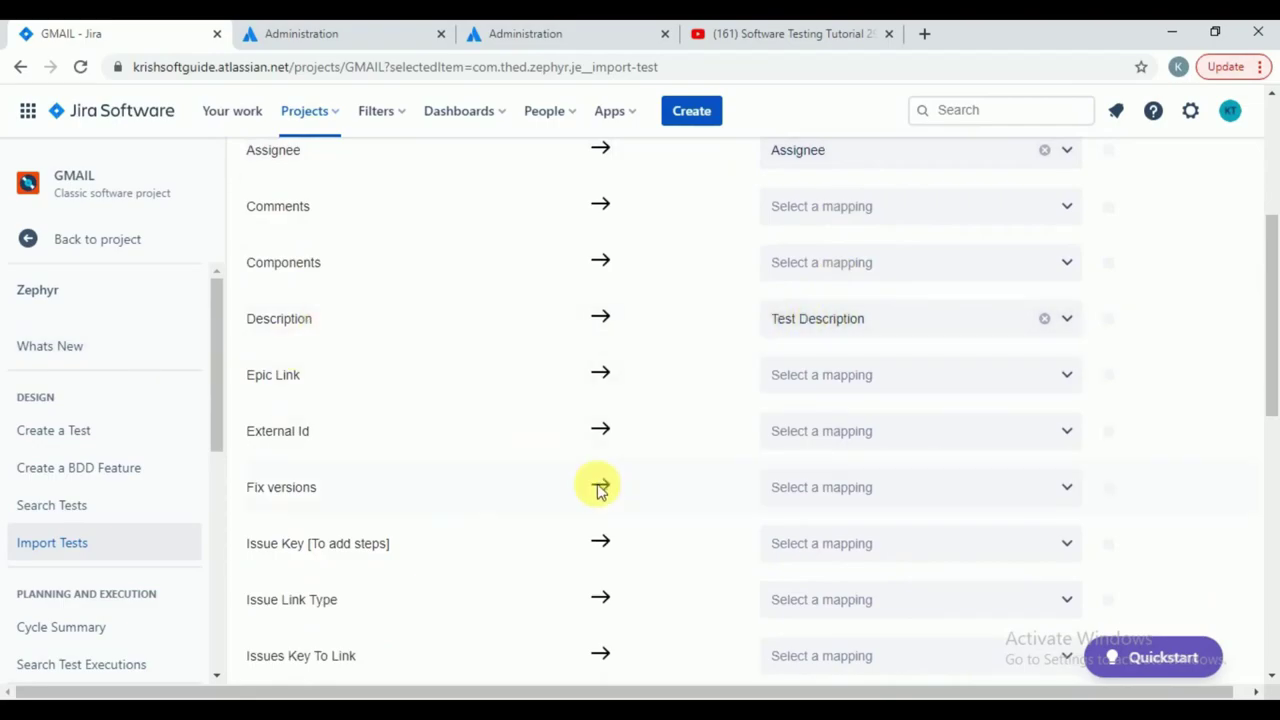
pyautogui.scroll(-1, 598, 490)
pyautogui.scroll(-2, 598, 490)
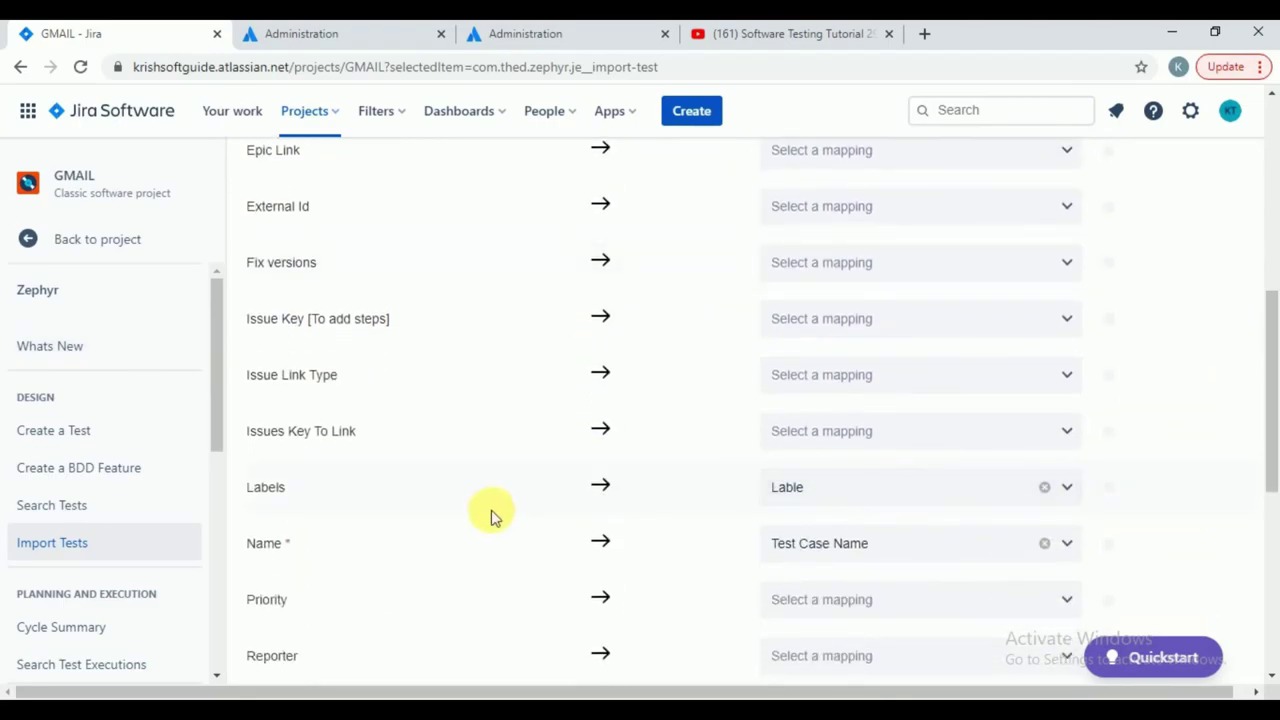
pyautogui.scroll(-2, 624, 552)
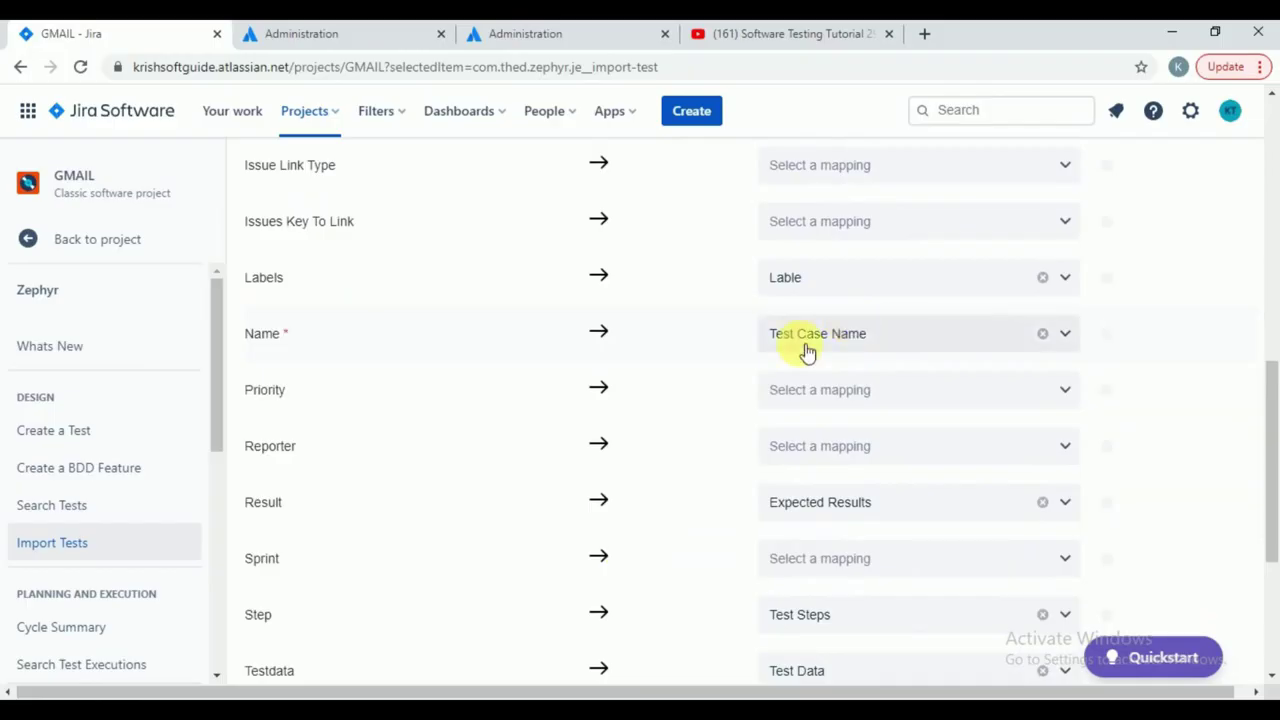
pyautogui.scroll(-2, 705, 495)
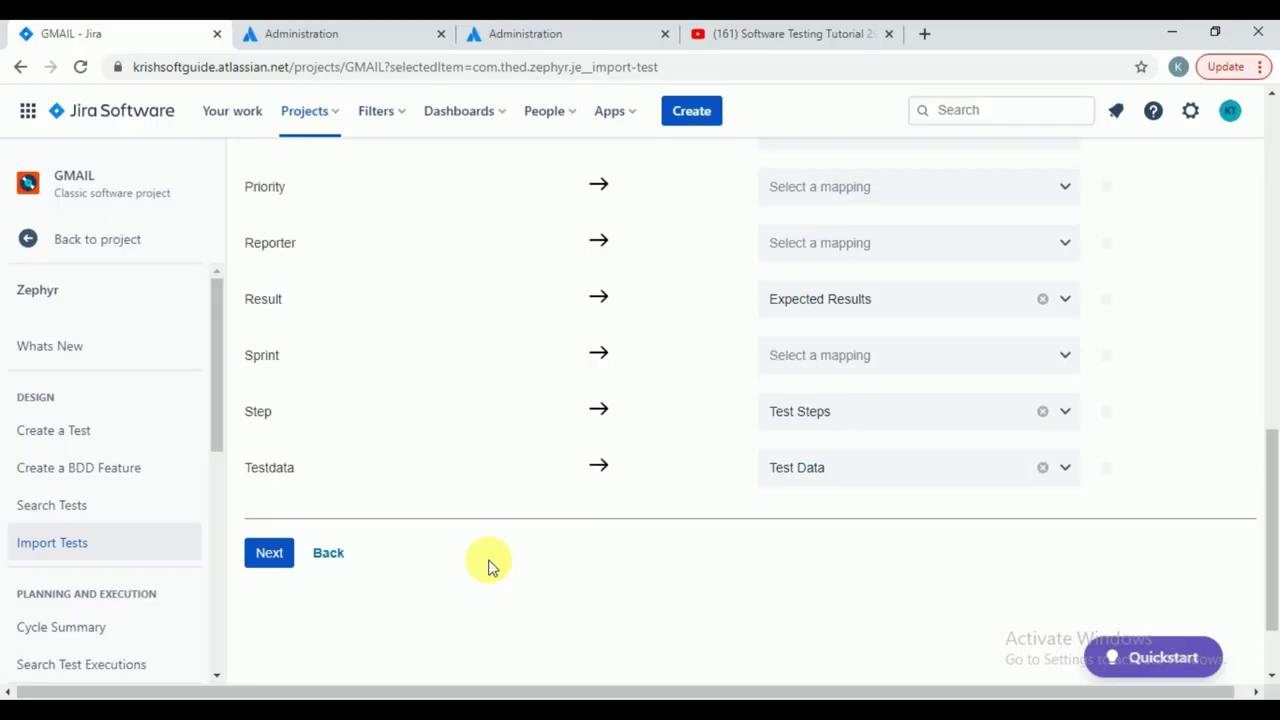
# - Accept the field mappings with automatic value mapping and validate the test import
pyautogui.click(272, 556)
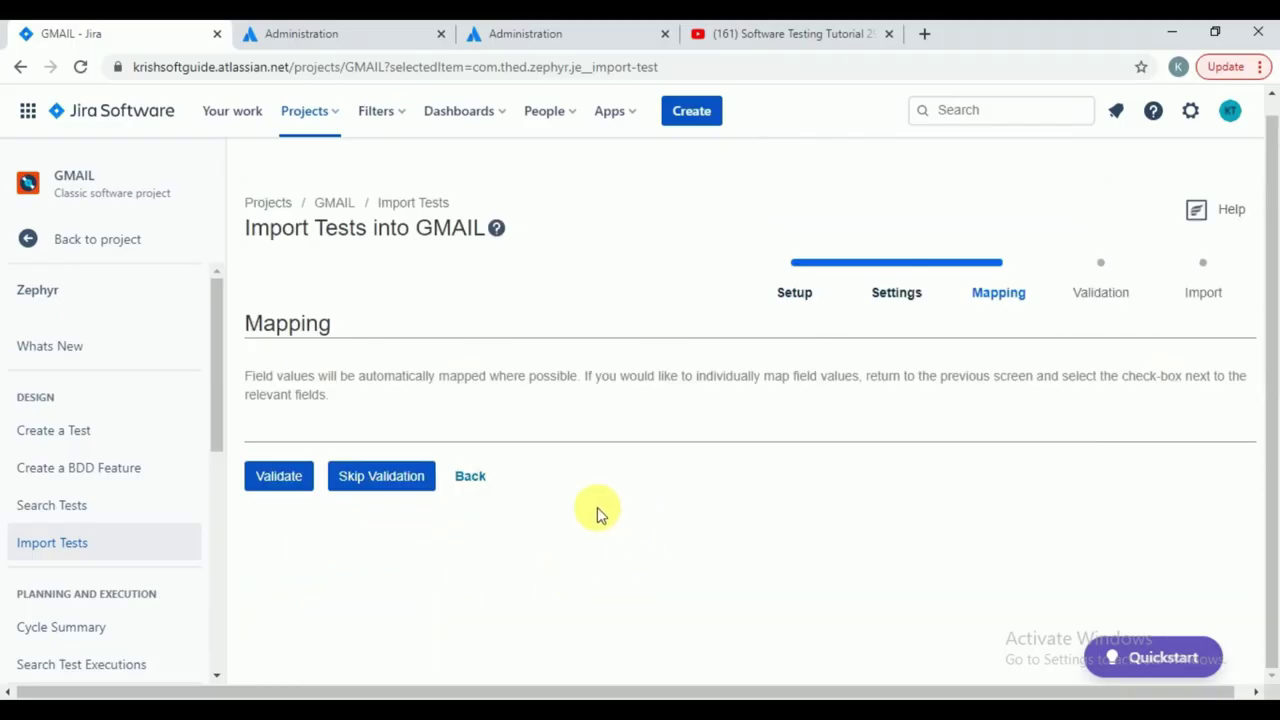
pyautogui.click(279, 478)
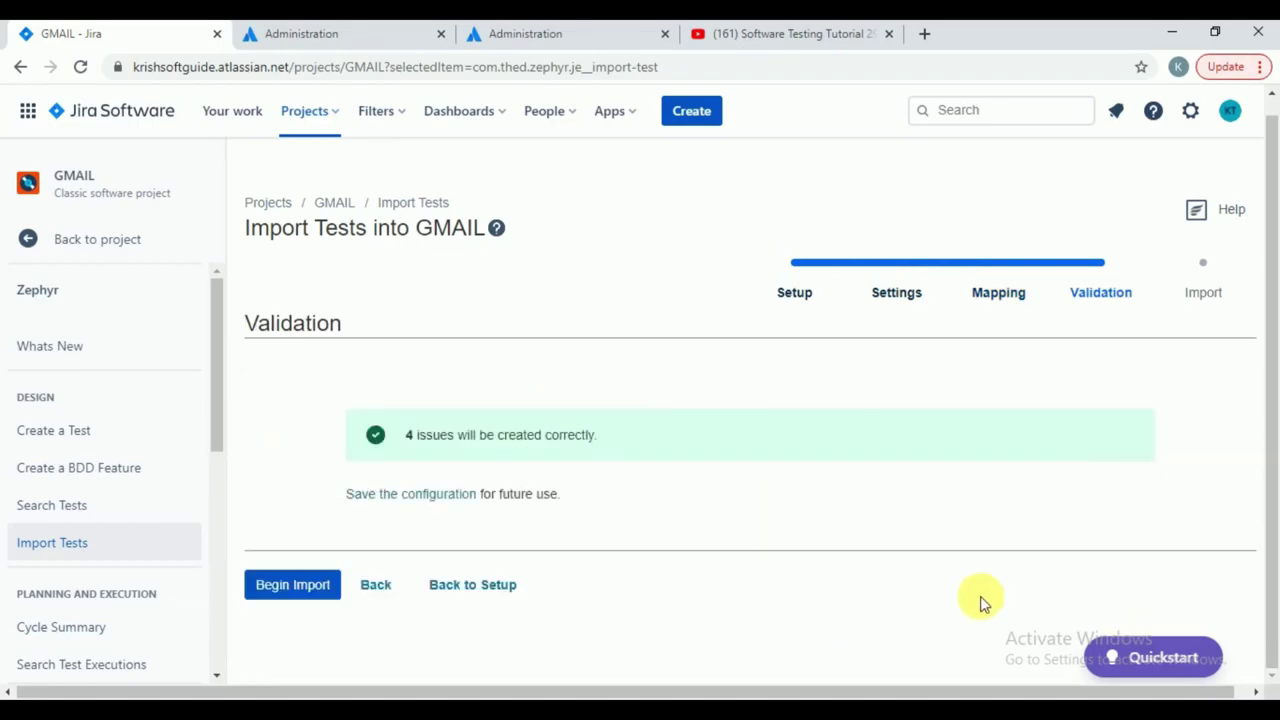
# - Import the validated tests into the GMAIL project and open the detailed Zephyr for Jira log of the import
pyautogui.click(292, 590)
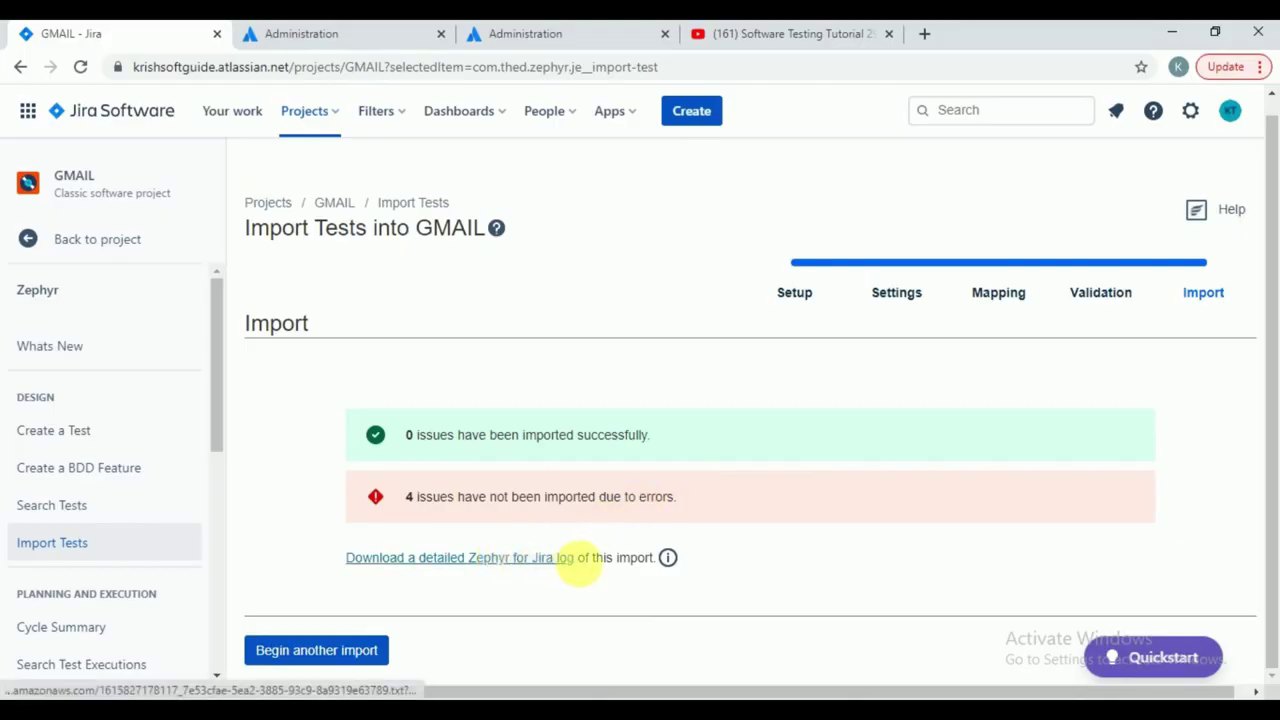
pyautogui.click(537, 560)
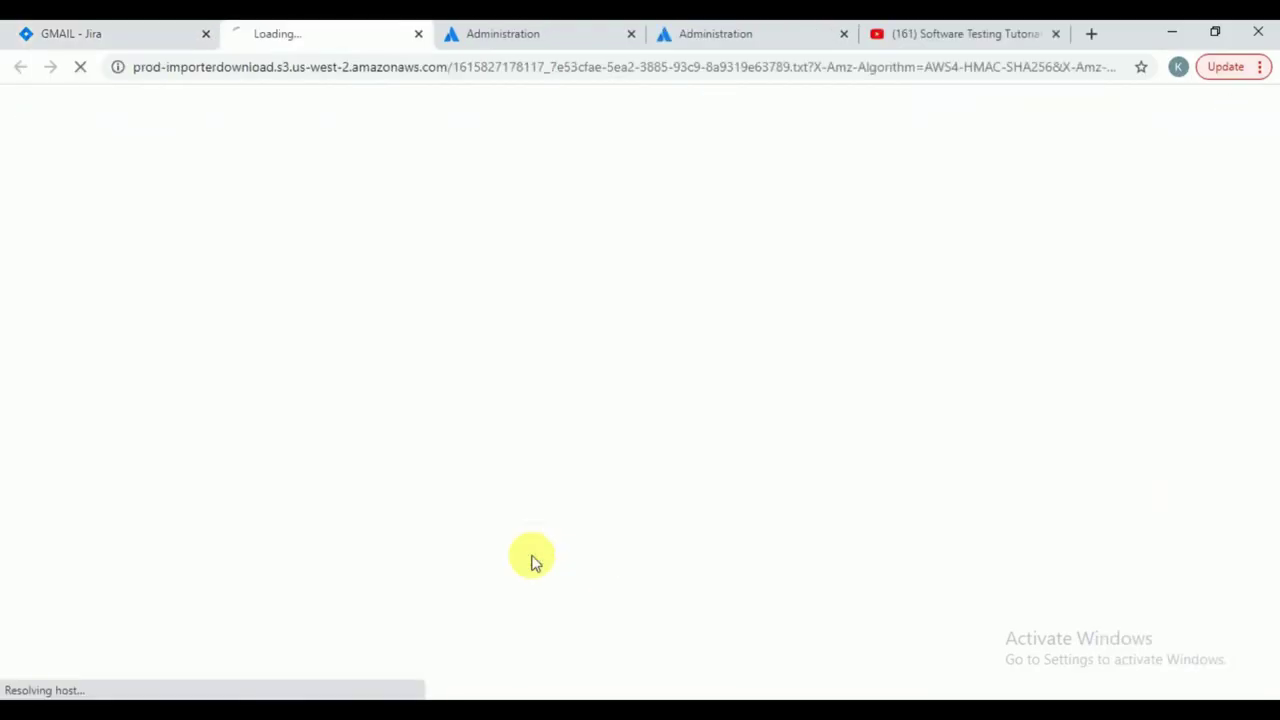
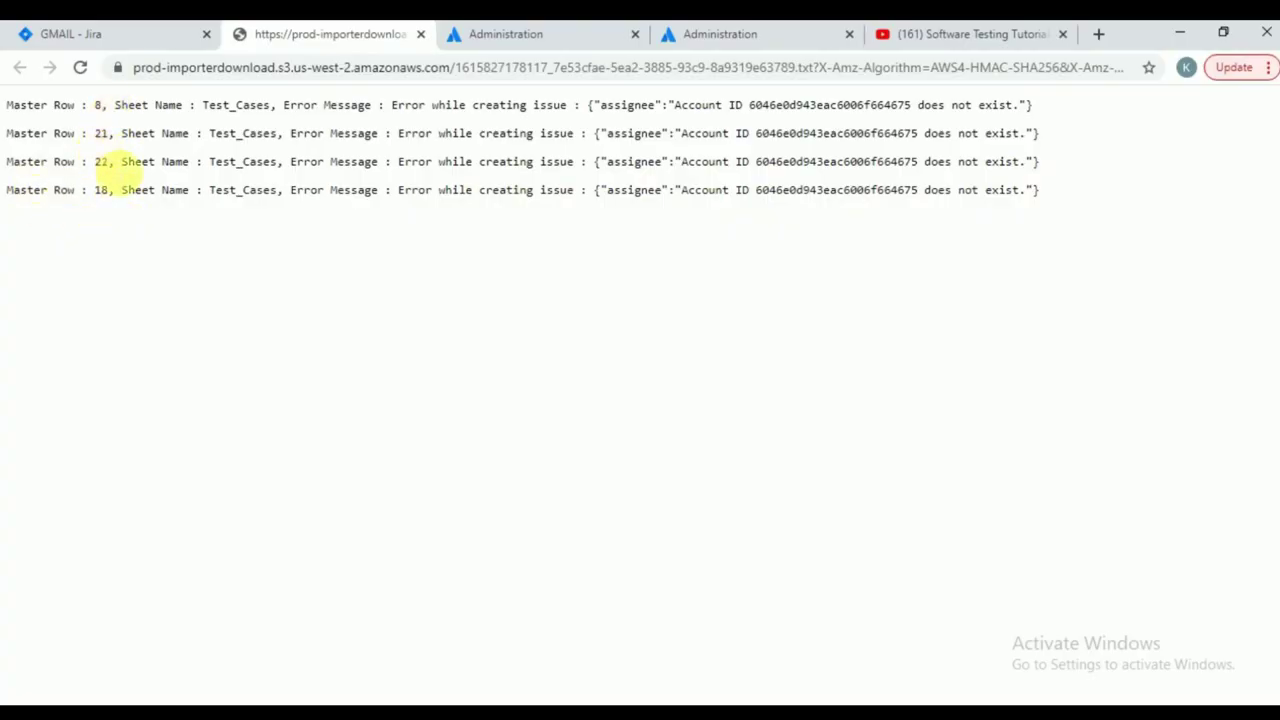
# - Compare the first test case's assignee ID in the Agile workbook in Excel with the account IDs in the import log
pyautogui.click(386, 702)
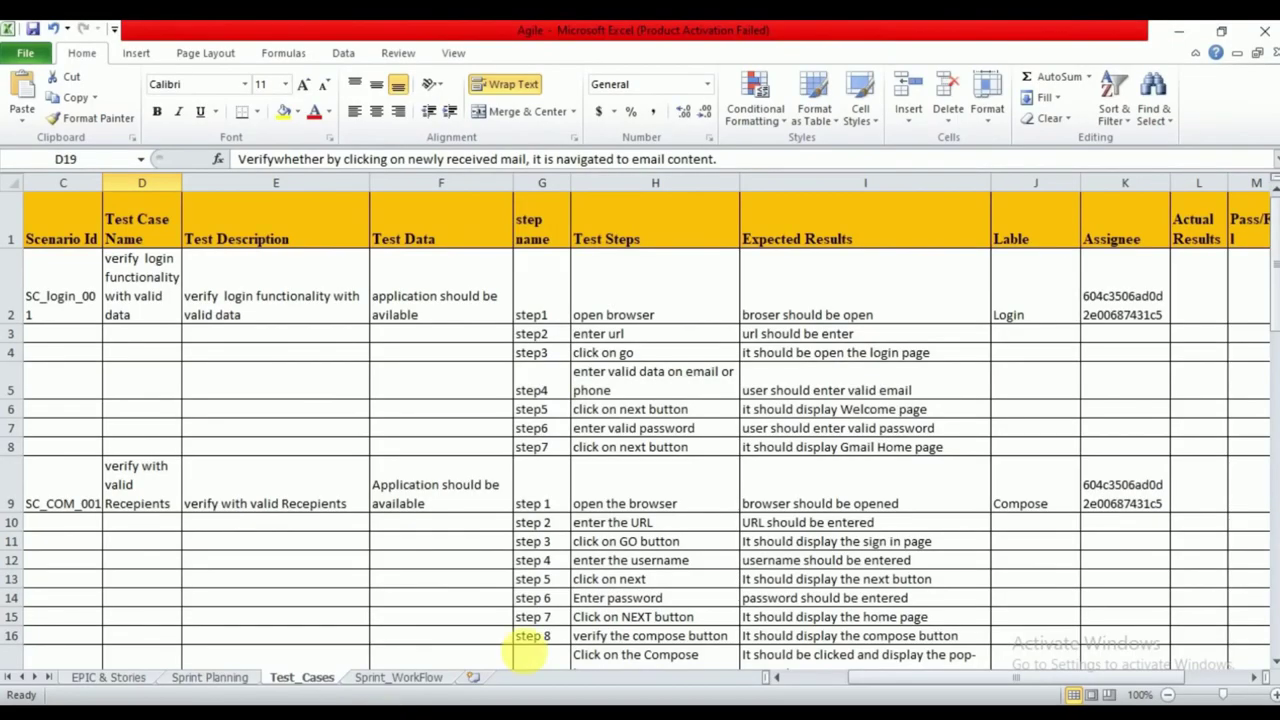
pyautogui.click(1128, 305)
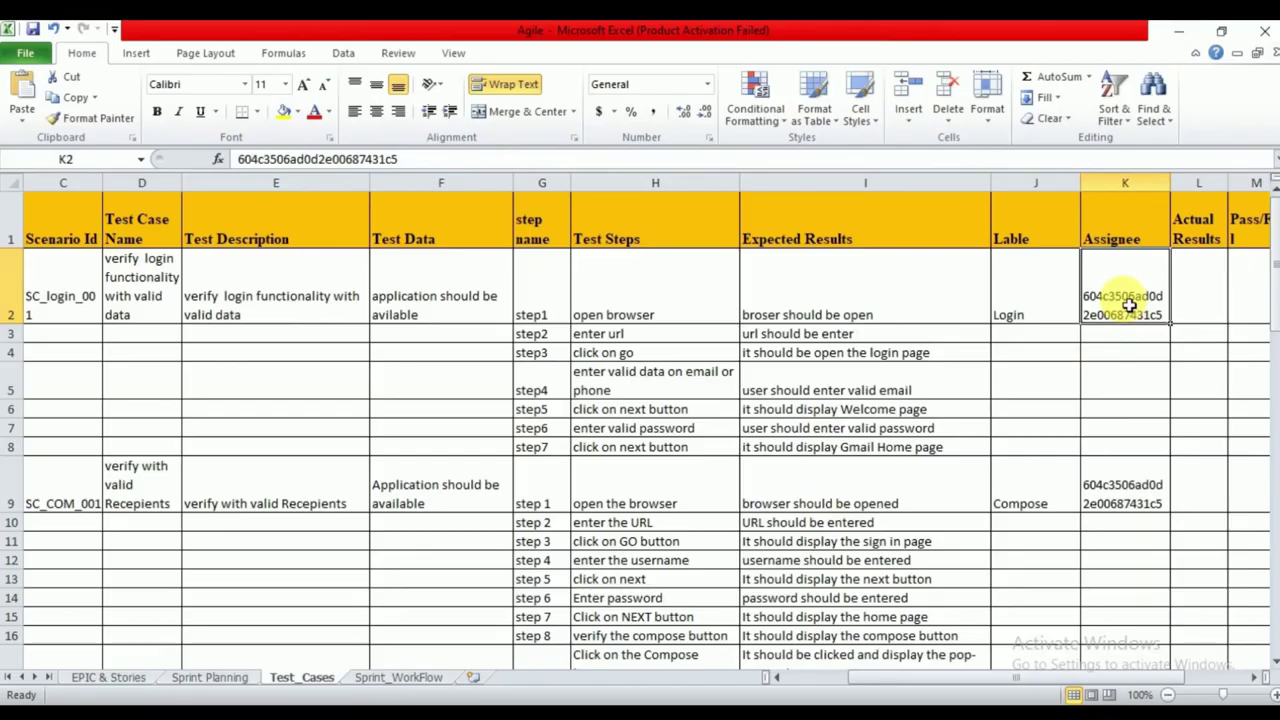
pyautogui.hotkey('alt', 'Tab')
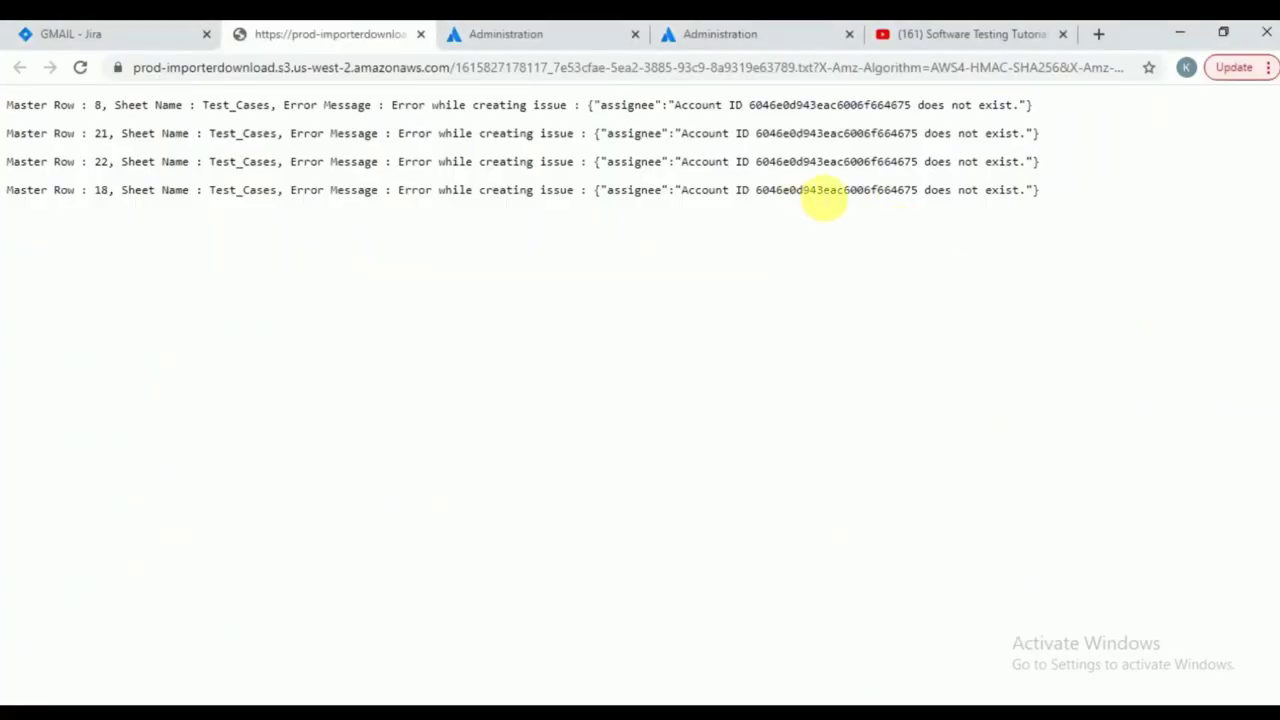
pyautogui.tripleClick(824, 197)
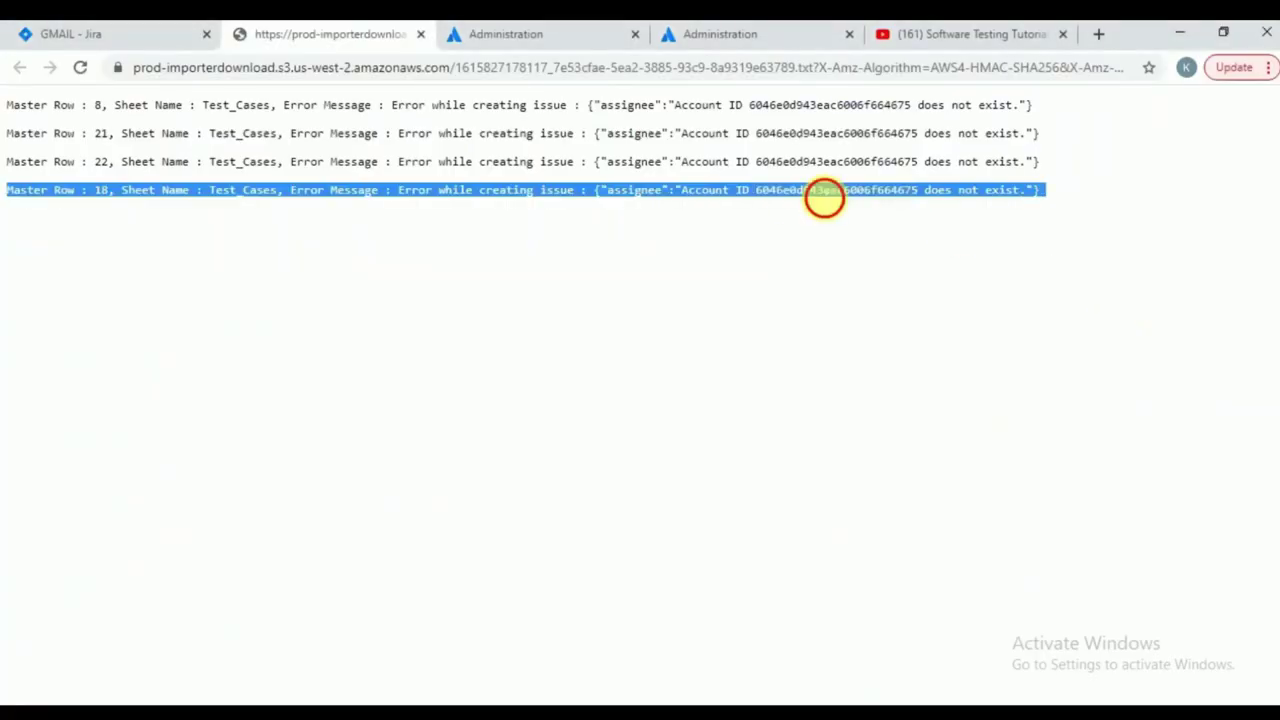
pyautogui.click(792, 250)
# - Check the assignee IDs of the last test cases in the Test_Cases sheet against the account IDs in the import log
pyautogui.hotkey('alt', 'Tab')
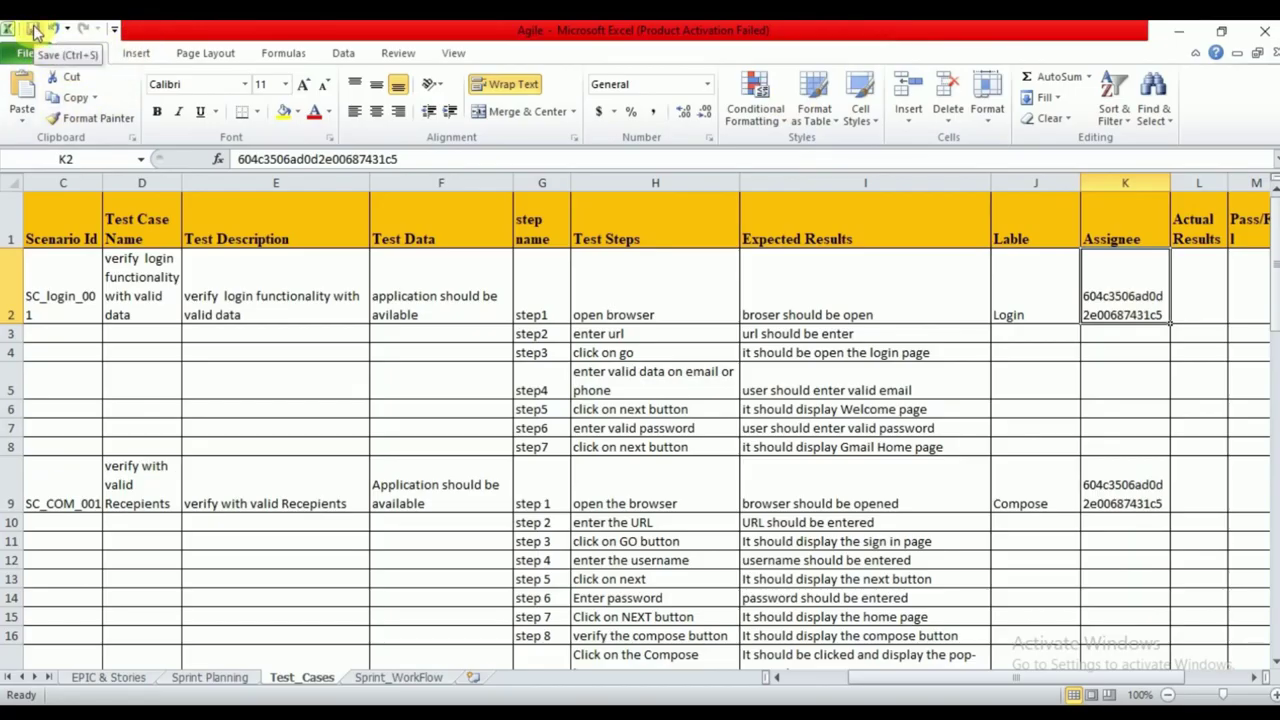
pyautogui.scroll(-8, 1005, 532)
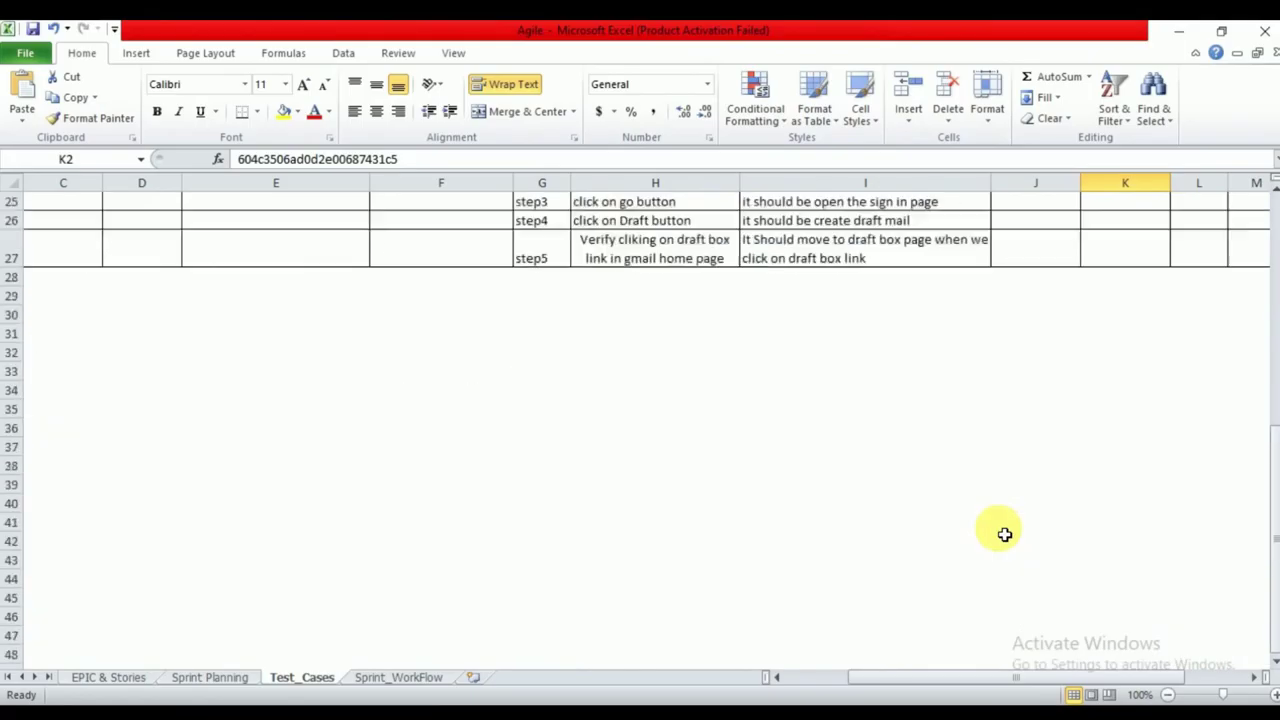
pyautogui.scroll(-1, 1005, 534)
pyautogui.scroll(3, 1005, 534)
pyautogui.scroll(-1, 1005, 534)
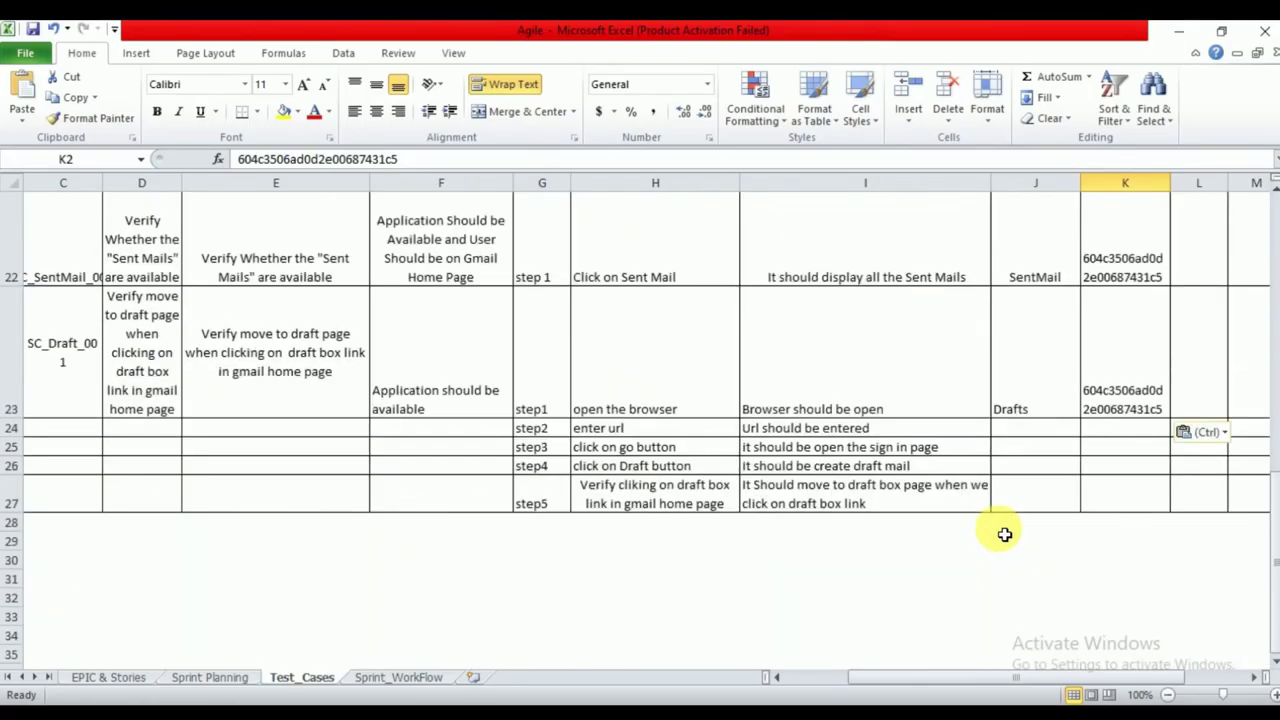
pyautogui.hotkey('alt', 'Tab')
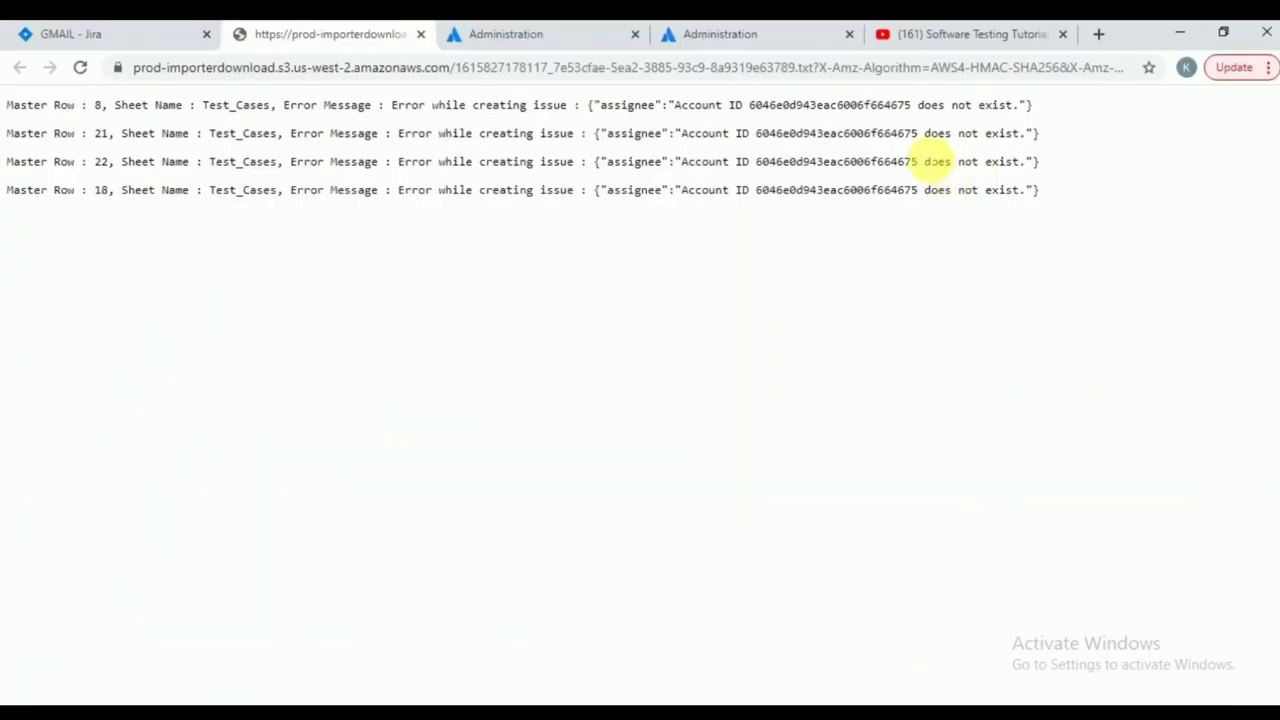
pyautogui.tripleClick(852, 105)
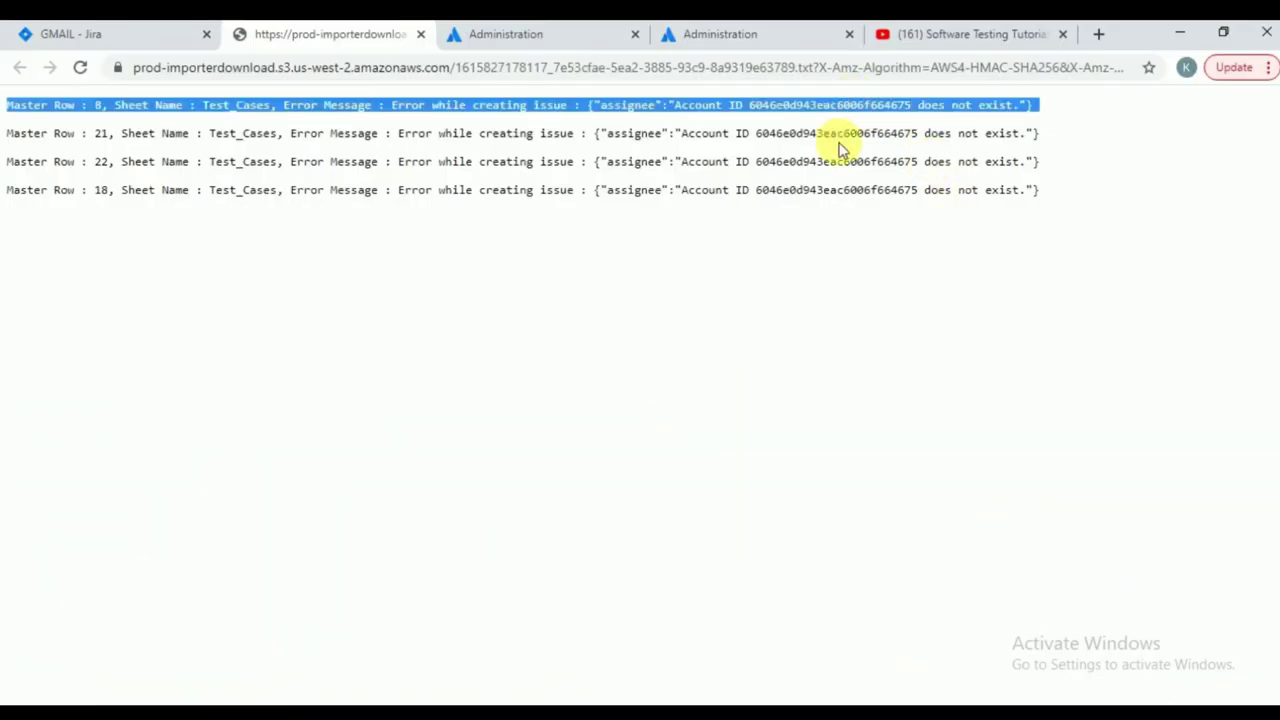
pyautogui.doubleClick(836, 133)
pyautogui.hotkey('alt', 'Tab')
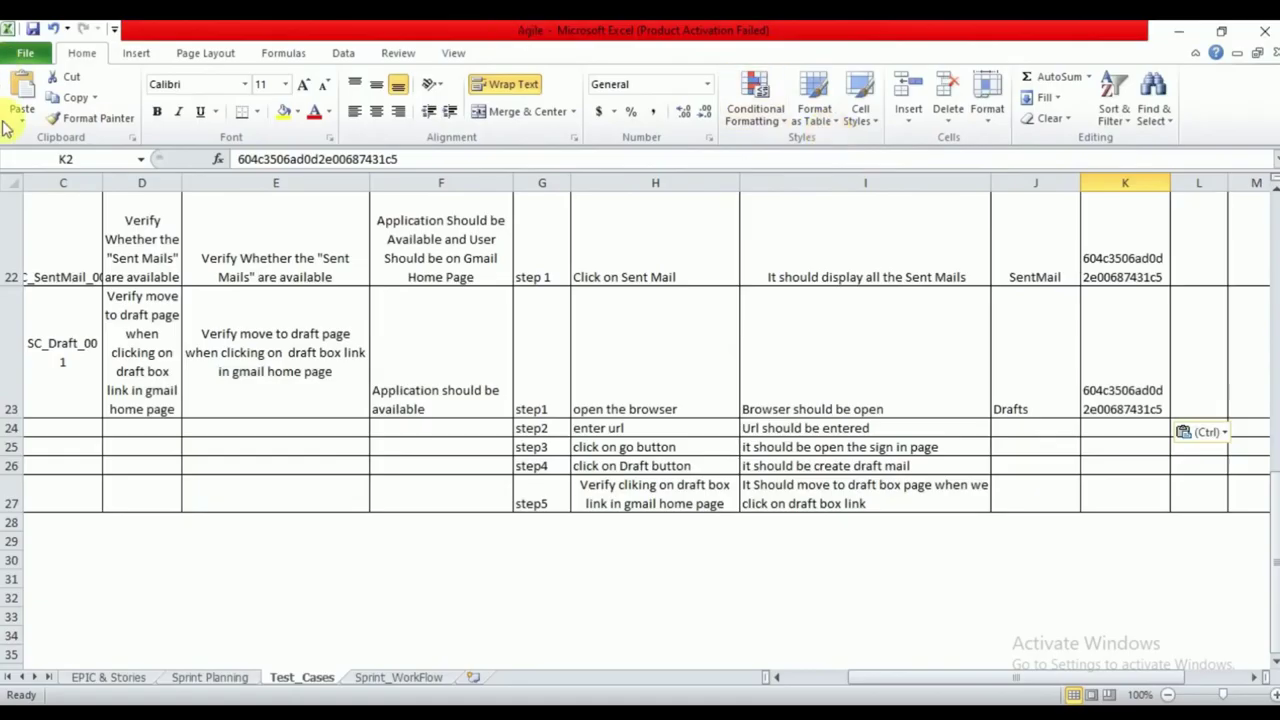
# - Save a copy of the workbook as Agile1 in the Downloads folder
pyautogui.click(24, 56)
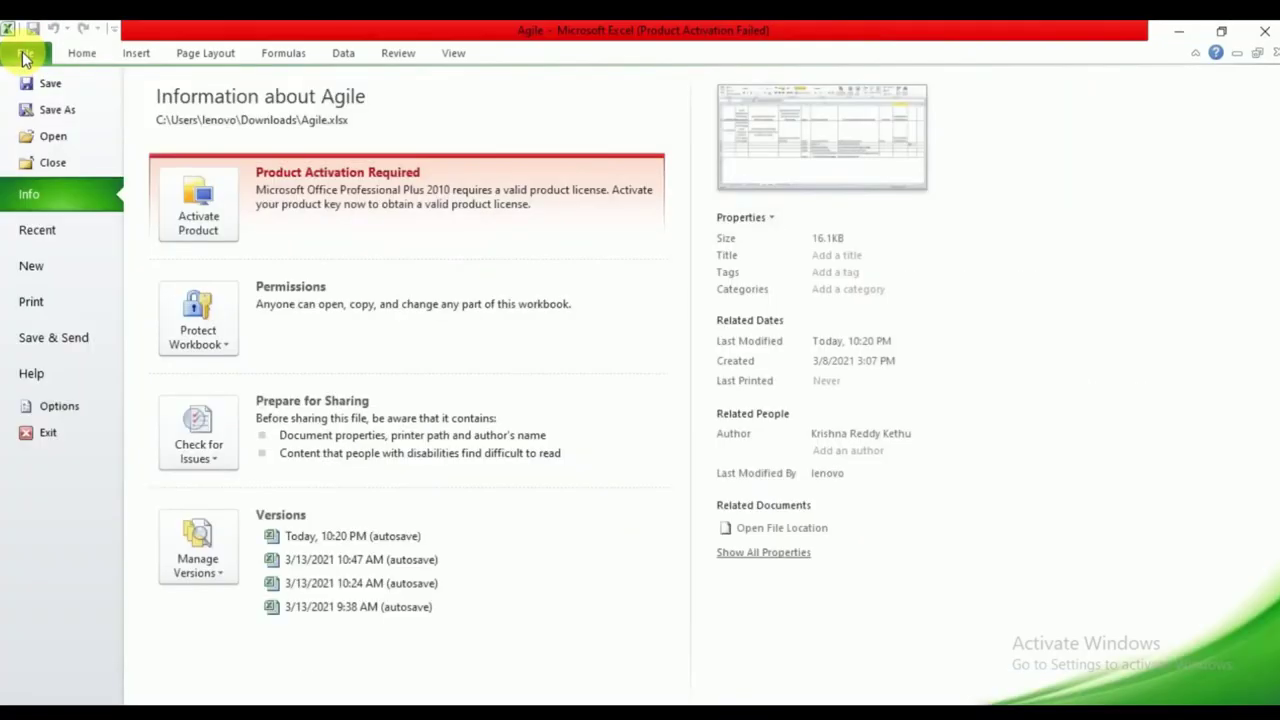
pyautogui.click(68, 110)
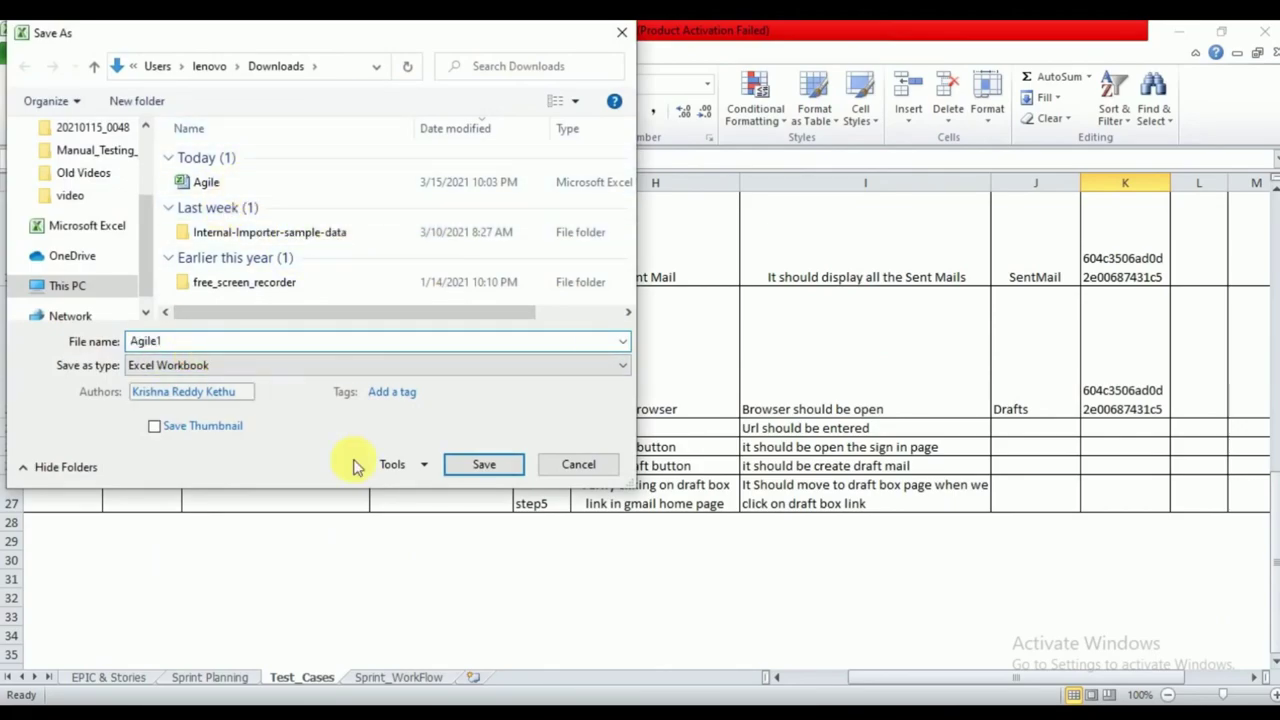
pyautogui.click(496, 473)
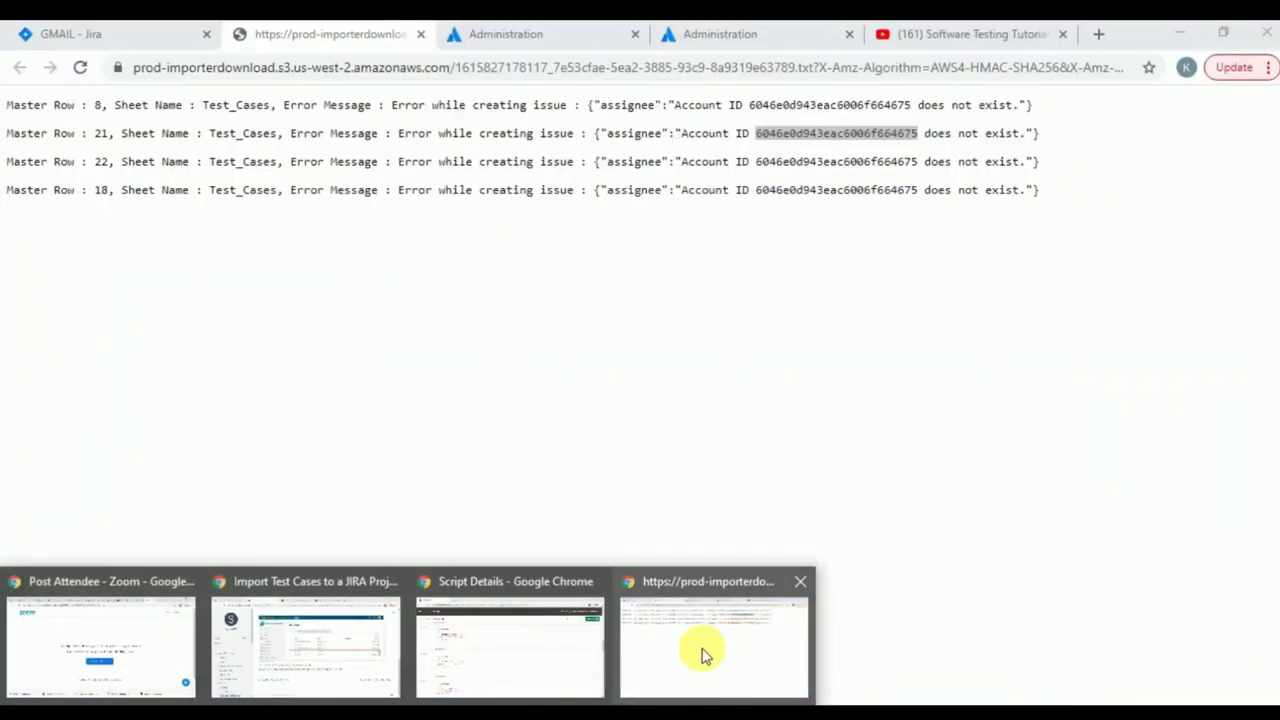
# - Switch back to Jira in Chrome, begin another import with Agile1.xlsx as the source file, and continue to its settings
pyautogui.click(705, 651)
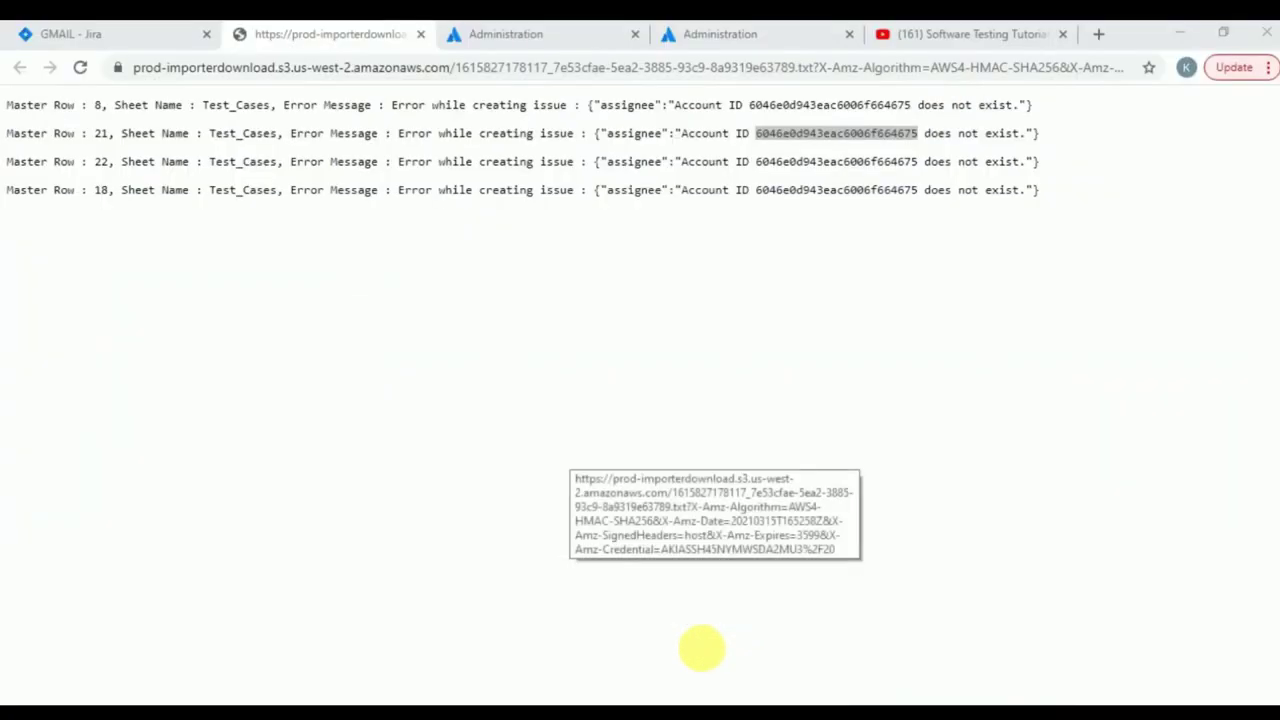
pyautogui.click(93, 35)
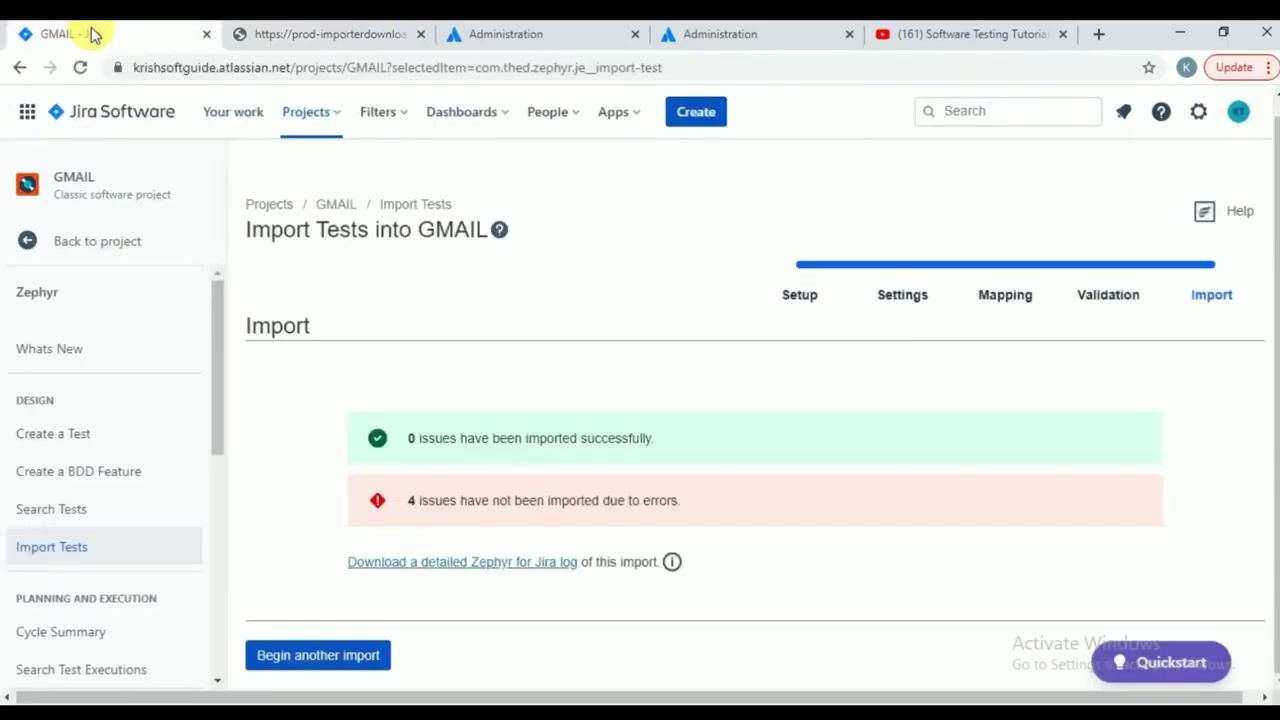
pyautogui.click(310, 663)
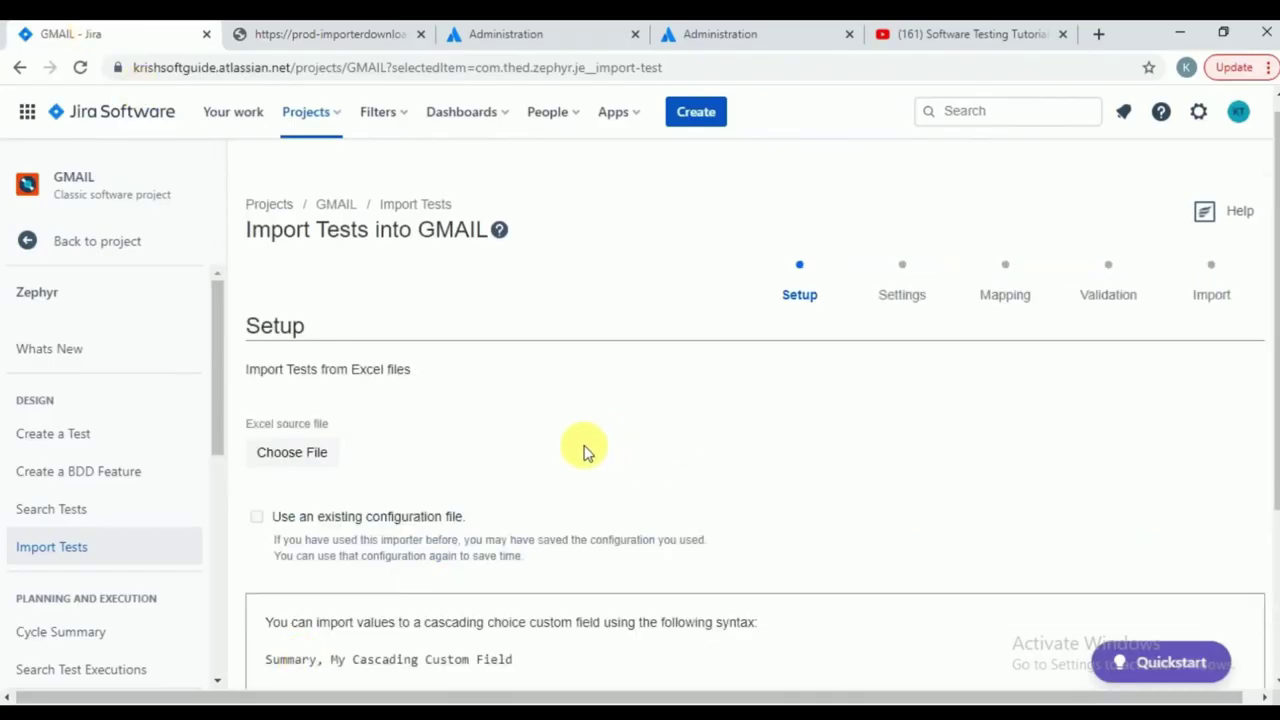
pyautogui.scroll(-1, 586, 449)
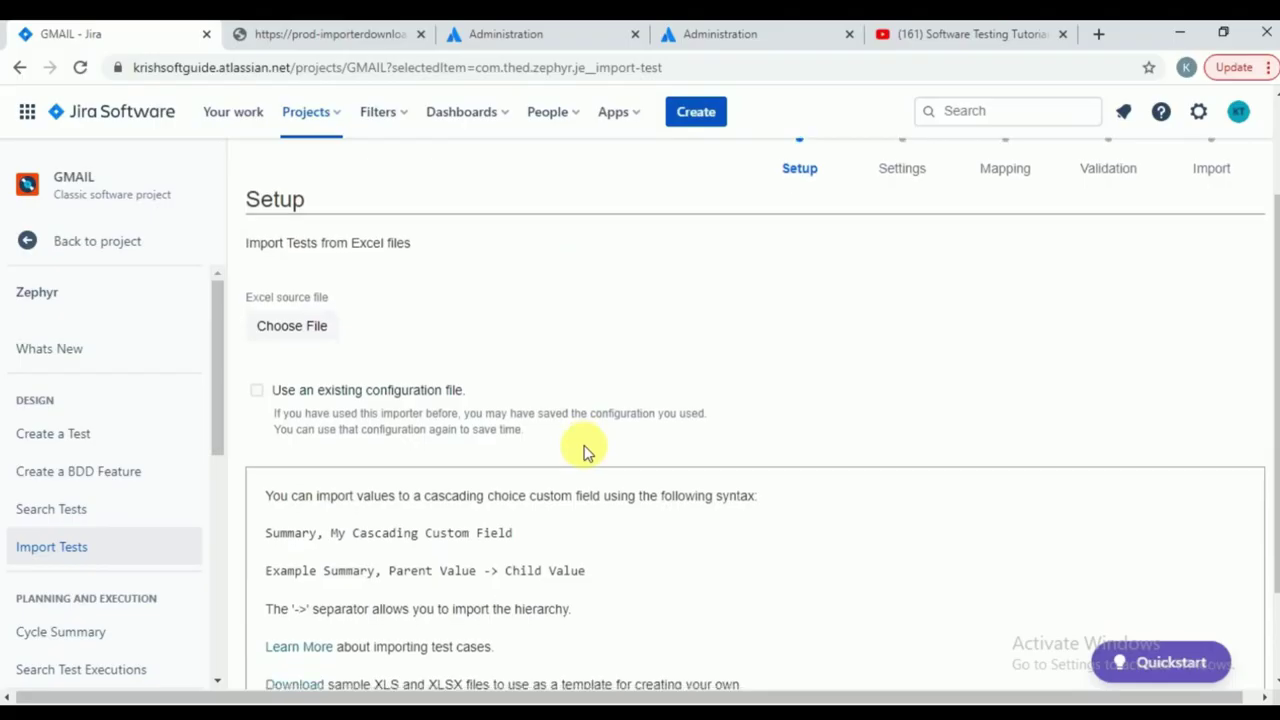
pyautogui.click(292, 323)
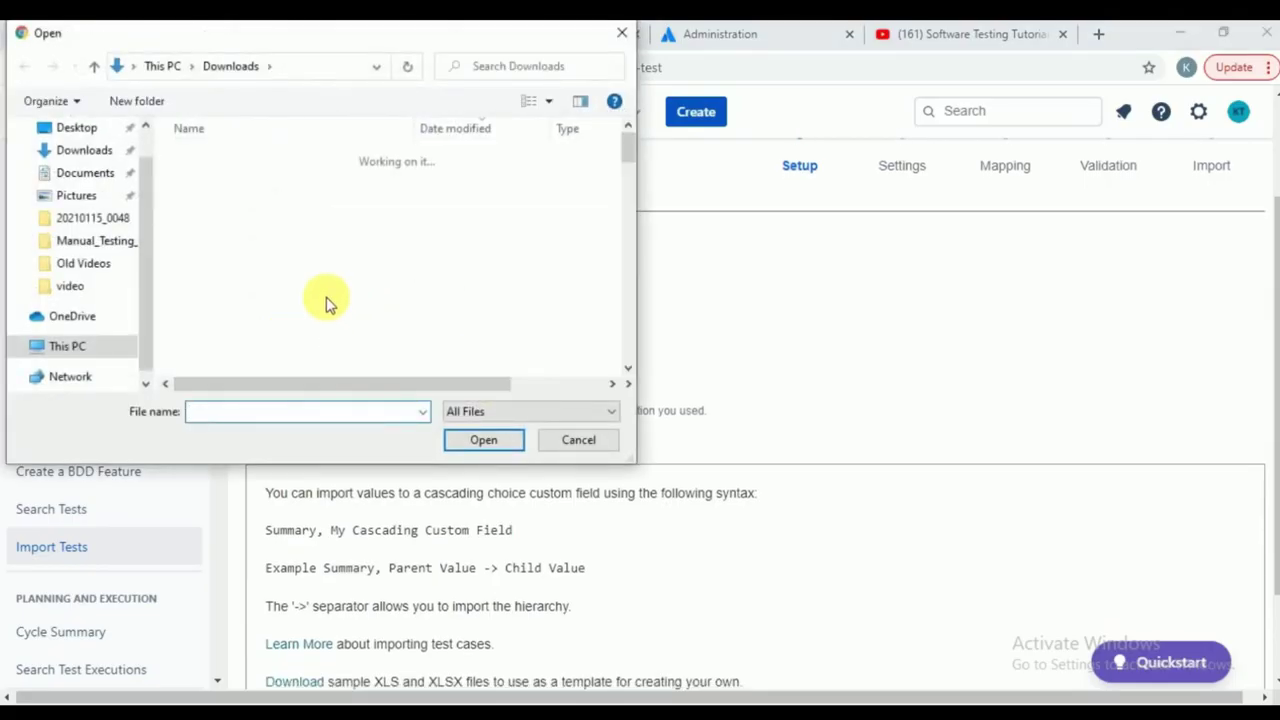
pyautogui.click(207, 183)
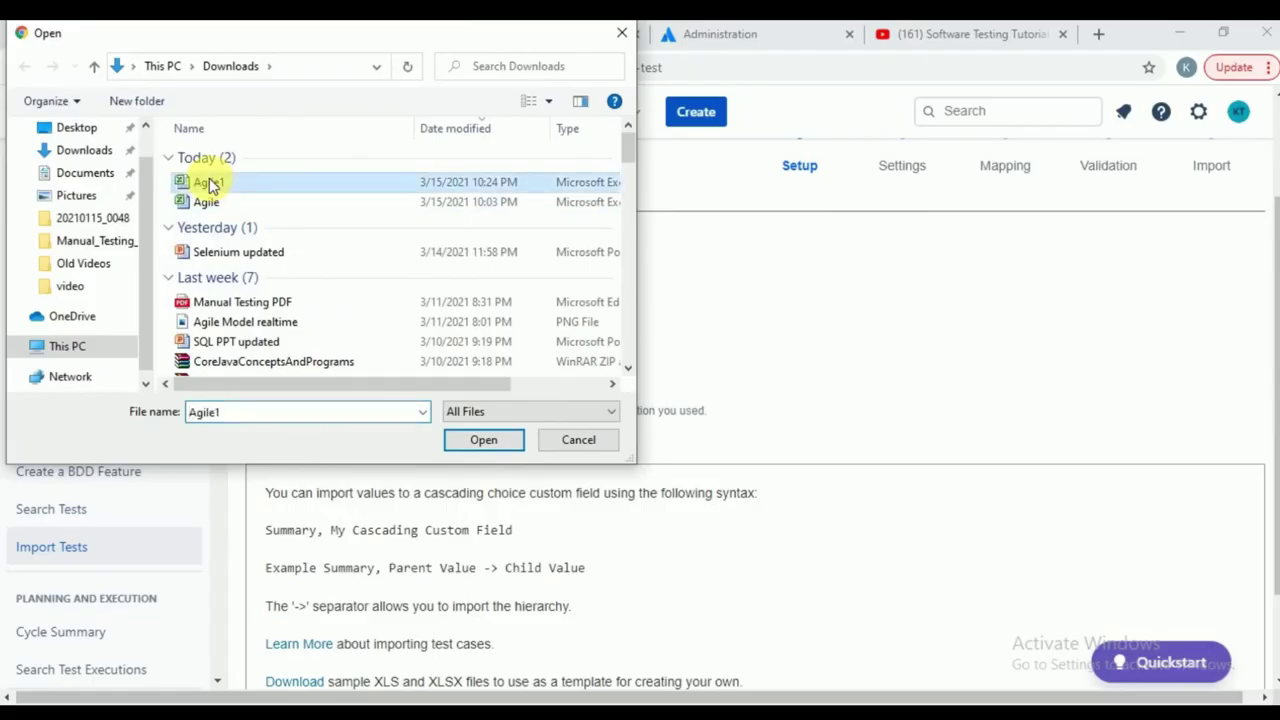
pyautogui.click(483, 441)
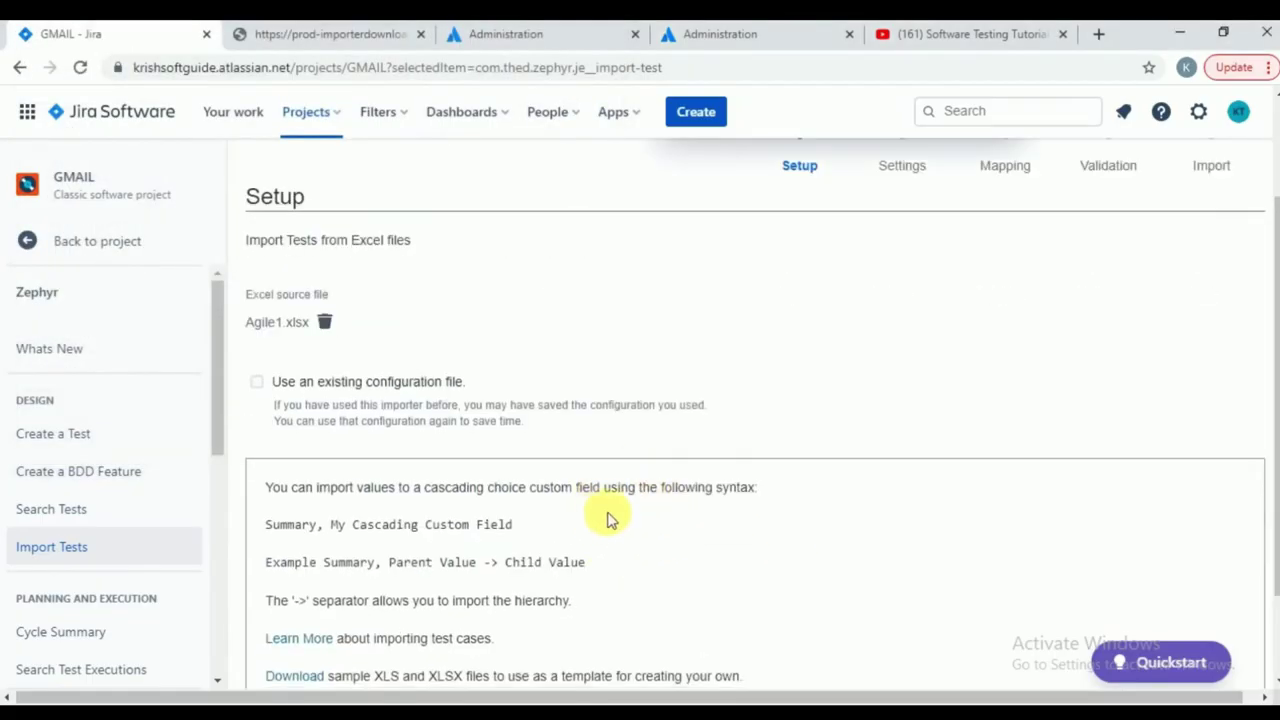
pyautogui.scroll(-2, 558, 508)
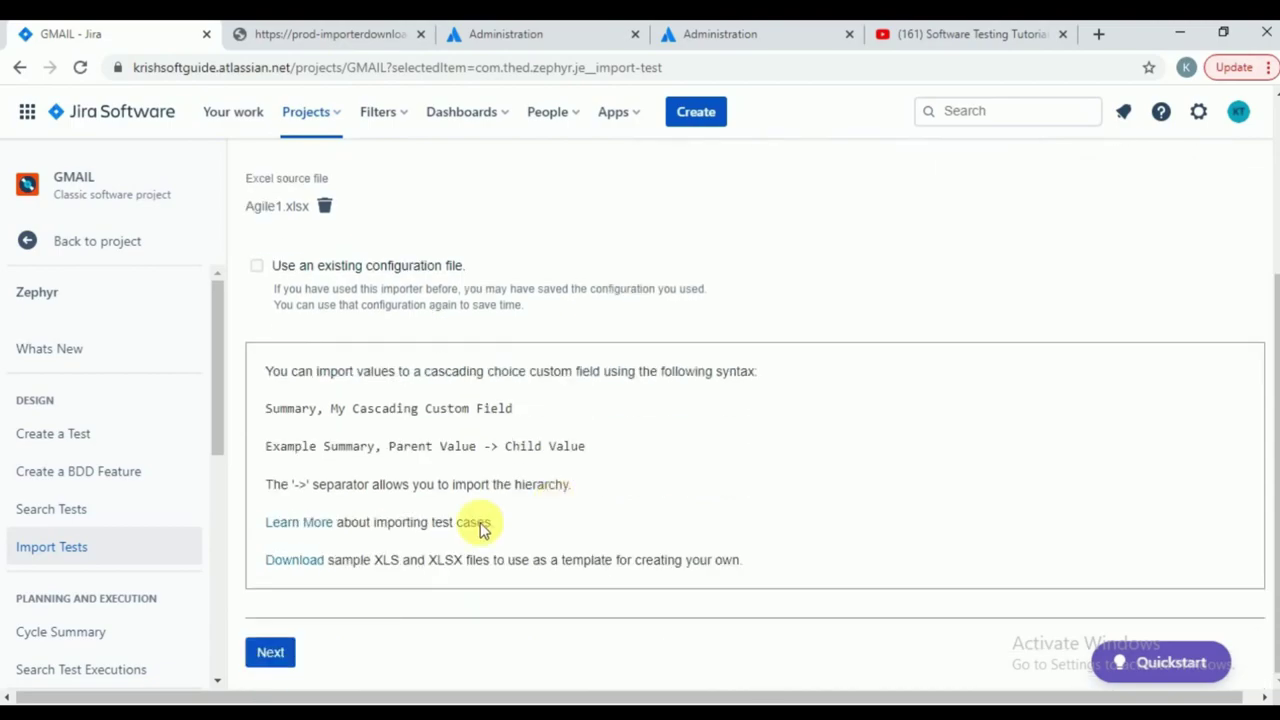
pyautogui.click(269, 660)
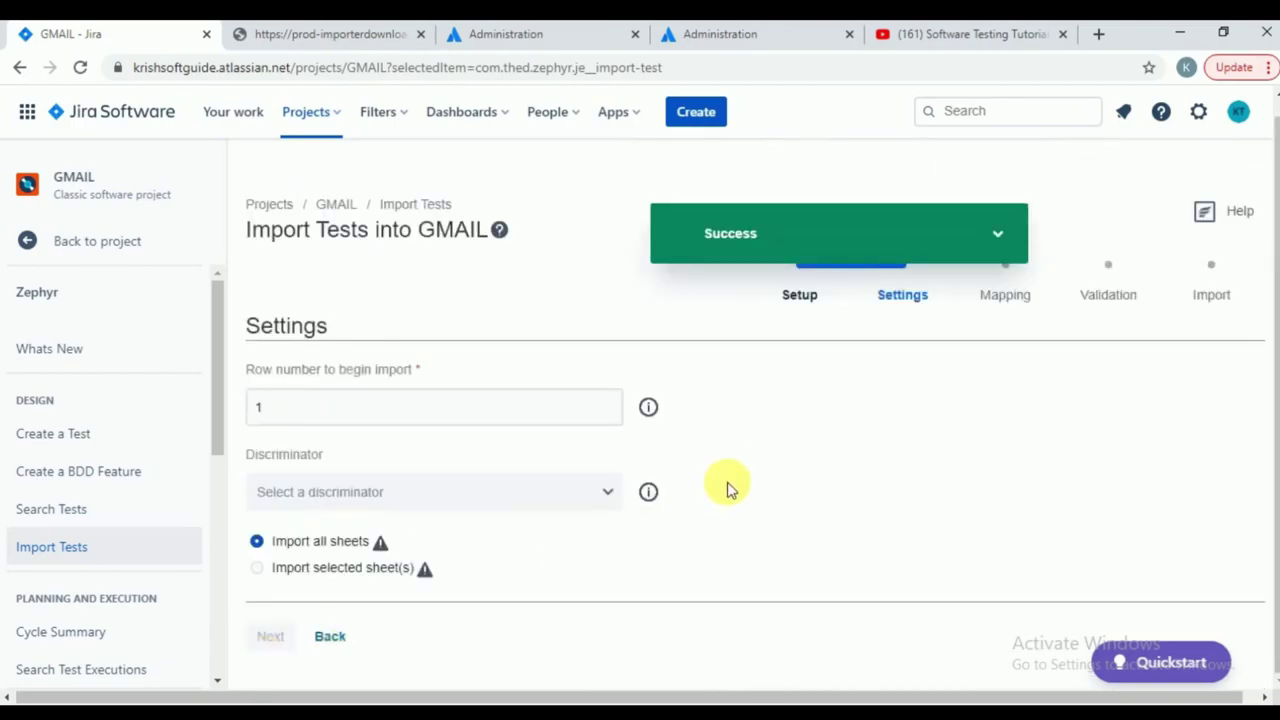
# - Set the import to begin at row 9 with Test case name change as the discriminator
pyautogui.click(470, 408)
pyautogui.press('BackSpace')
pyautogui.write('9')
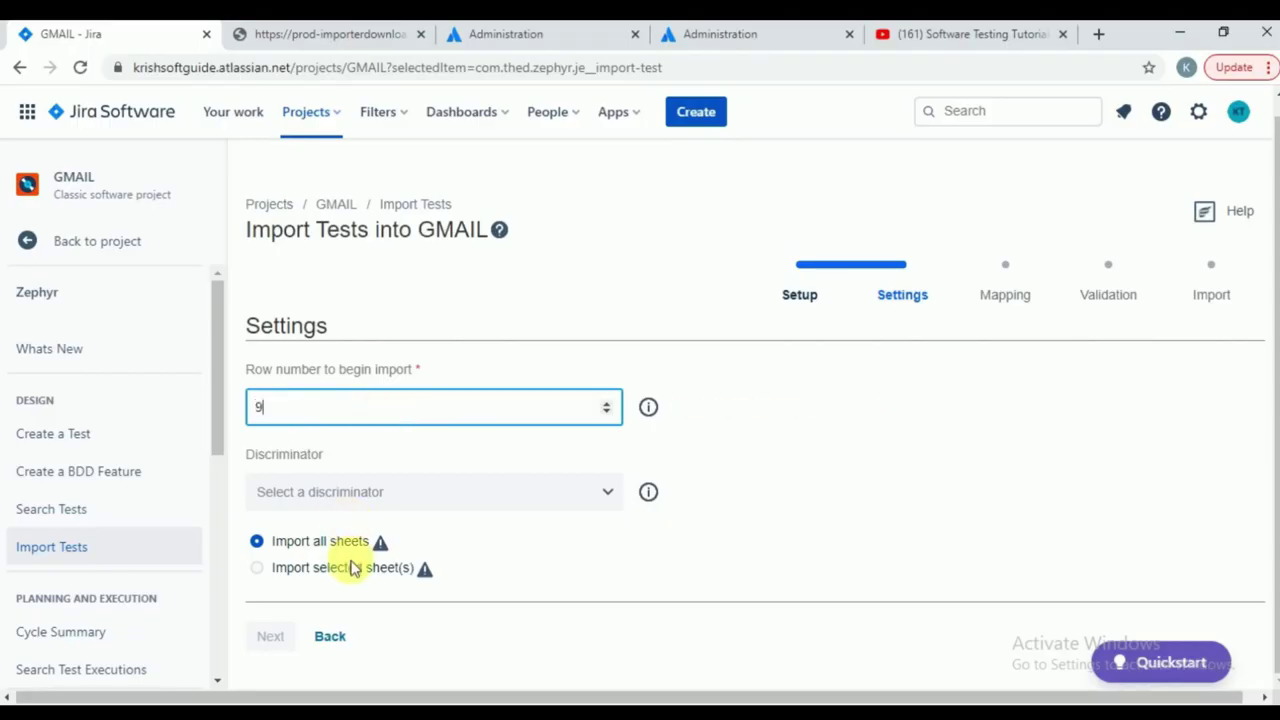
pyautogui.click(315, 498)
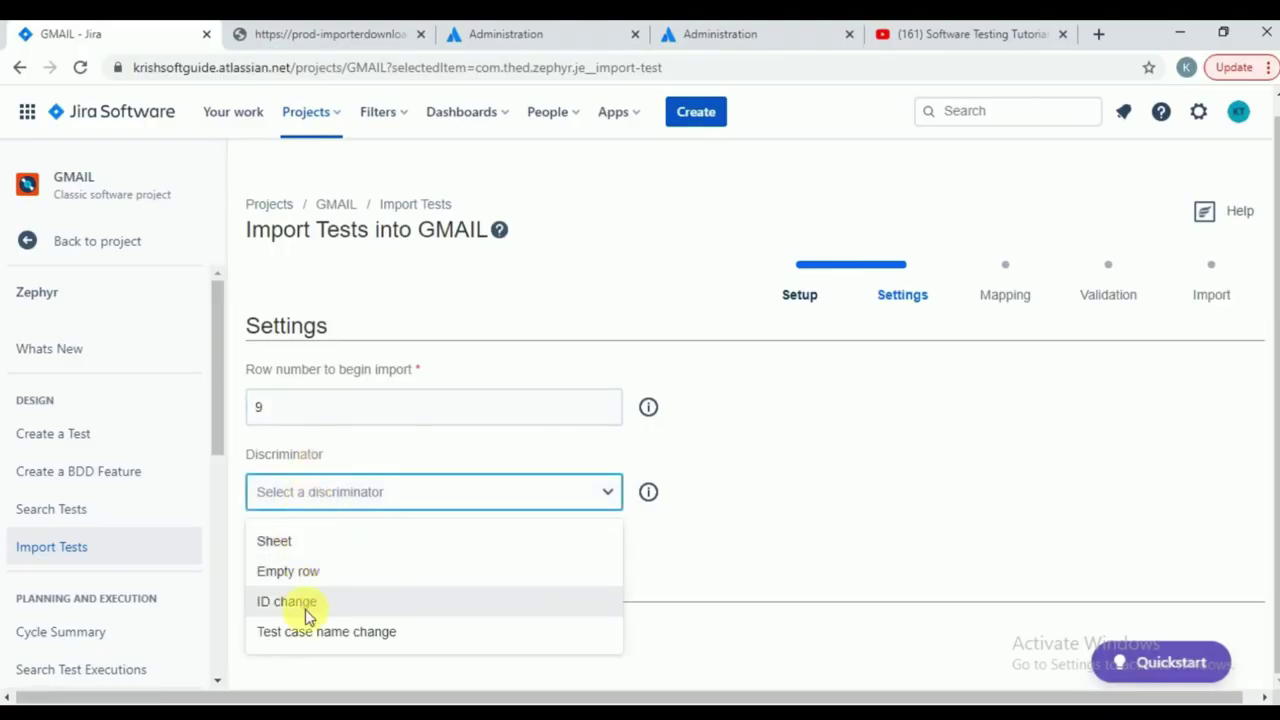
pyautogui.click(314, 640)
# - Restrict the import to the selected sheet Test_Cases and continue to the field mapping
pyautogui.click(257, 568)
pyautogui.click(355, 585)
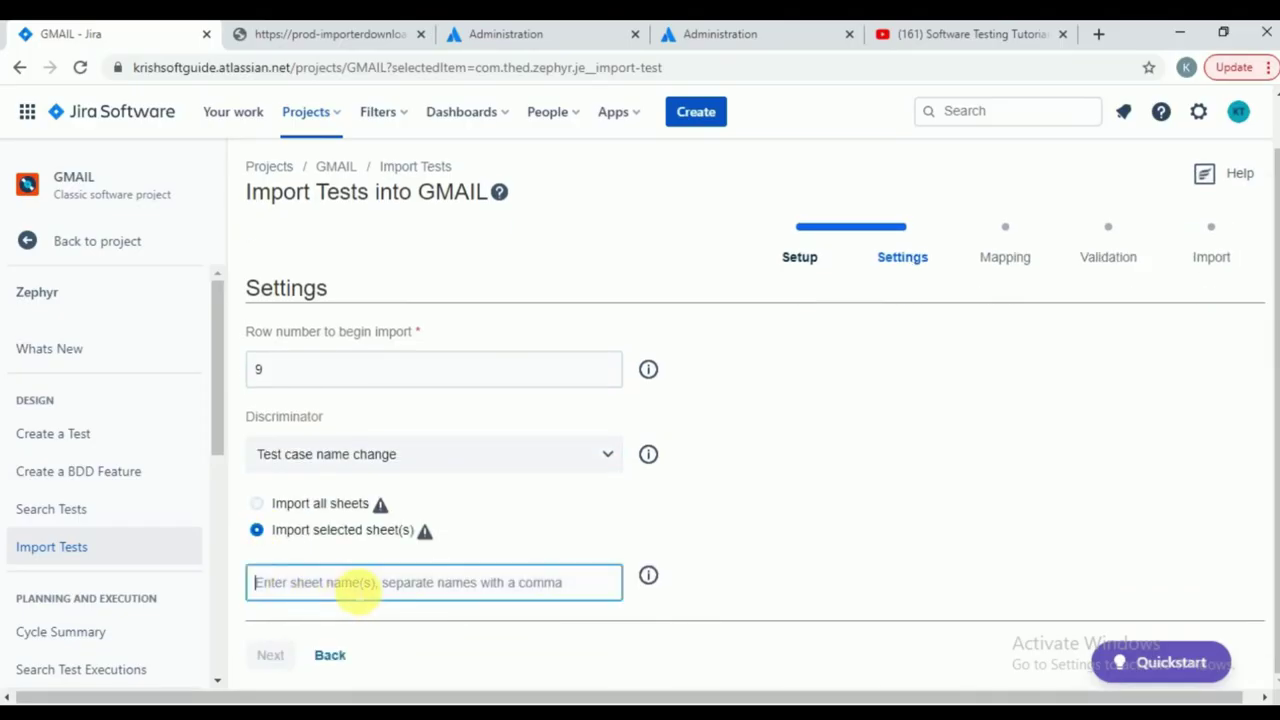
pyautogui.write('Test')
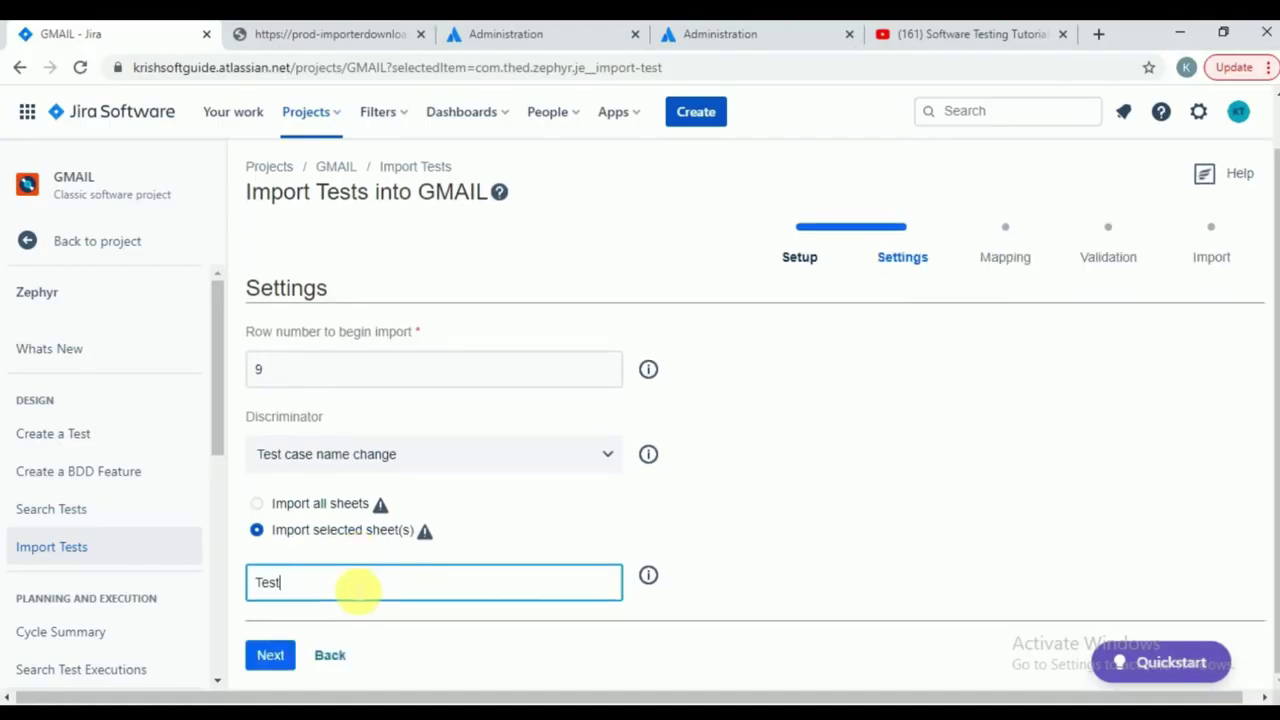
pyautogui.write('_Cases')
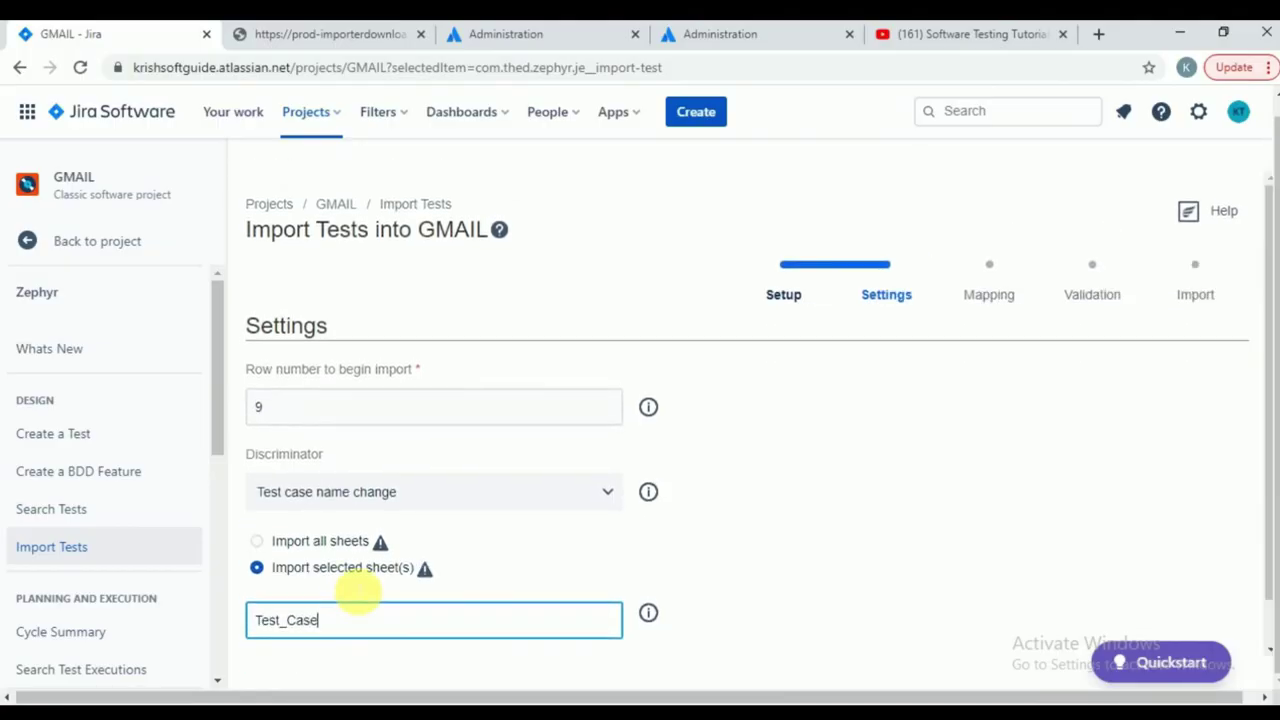
pyautogui.click(272, 658)
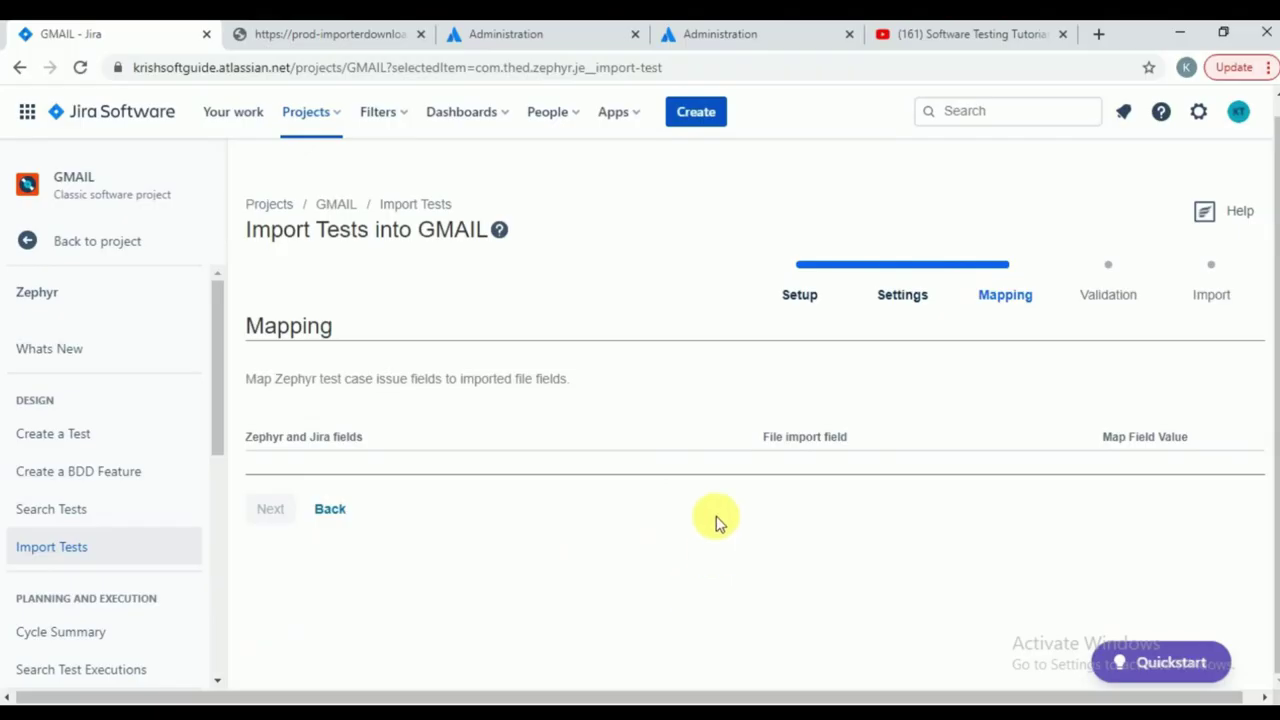
# - Look through the list of Zephyr and Jira fields available for mapping
pyautogui.scroll(-3, 727, 455)
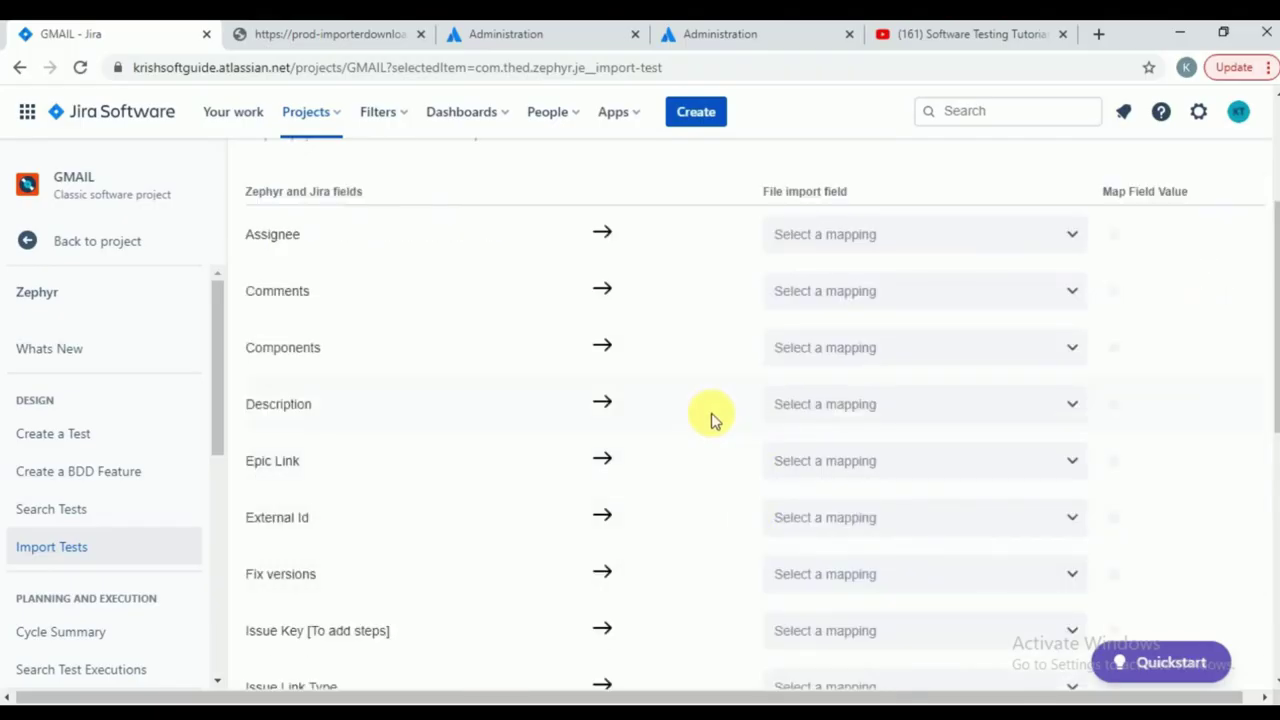
pyautogui.scroll(2, 543, 360)
pyautogui.scroll(-5, 545, 365)
pyautogui.scroll(-4, 543, 362)
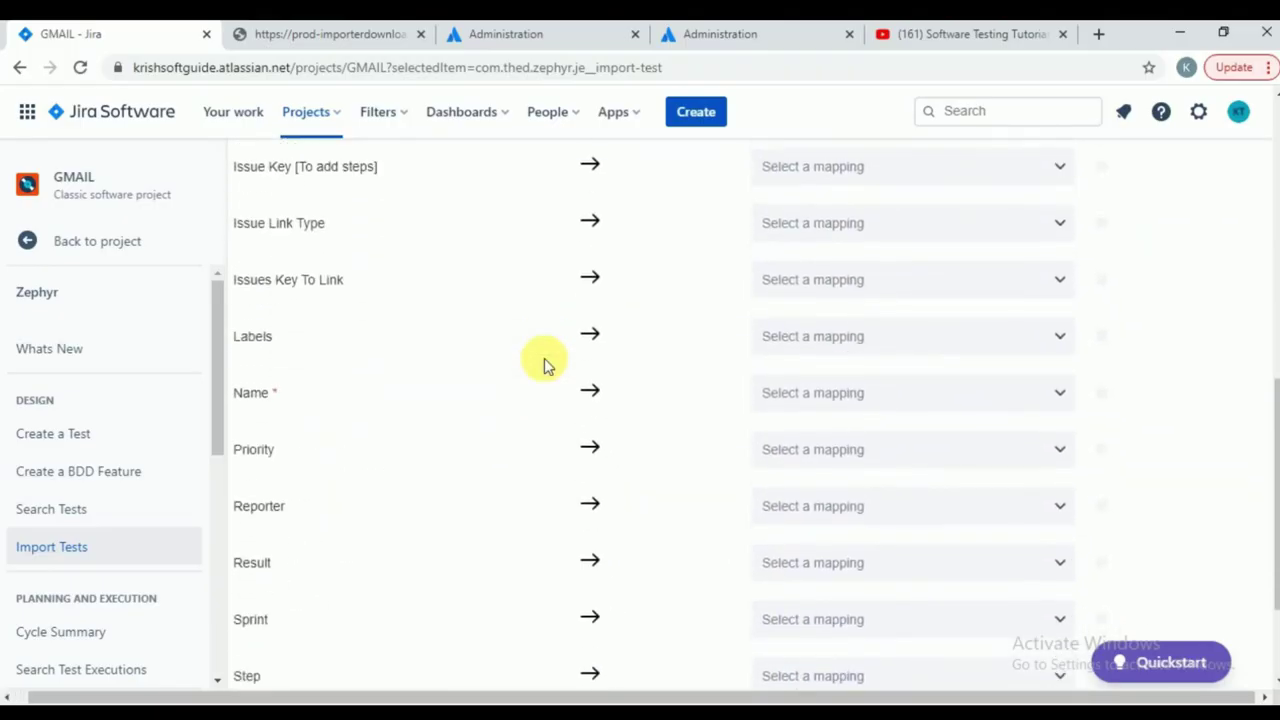
pyautogui.scroll(5, 550, 368)
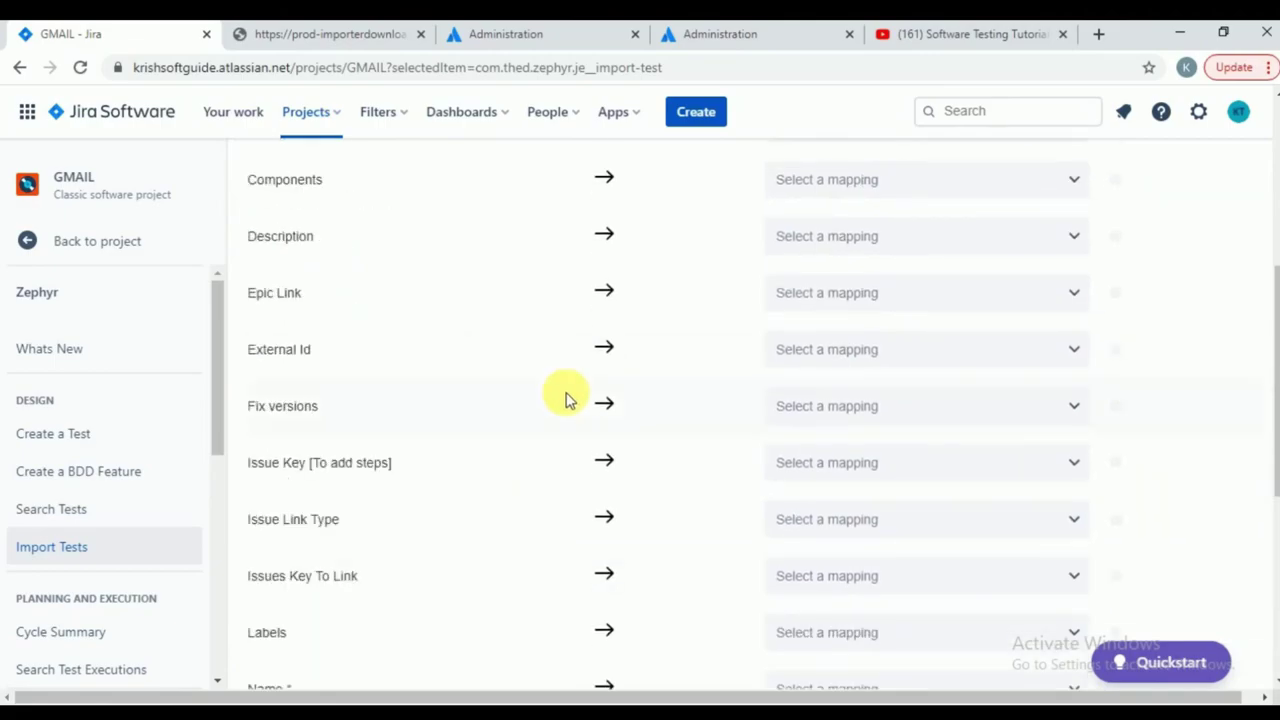
pyautogui.scroll(4, 563, 395)
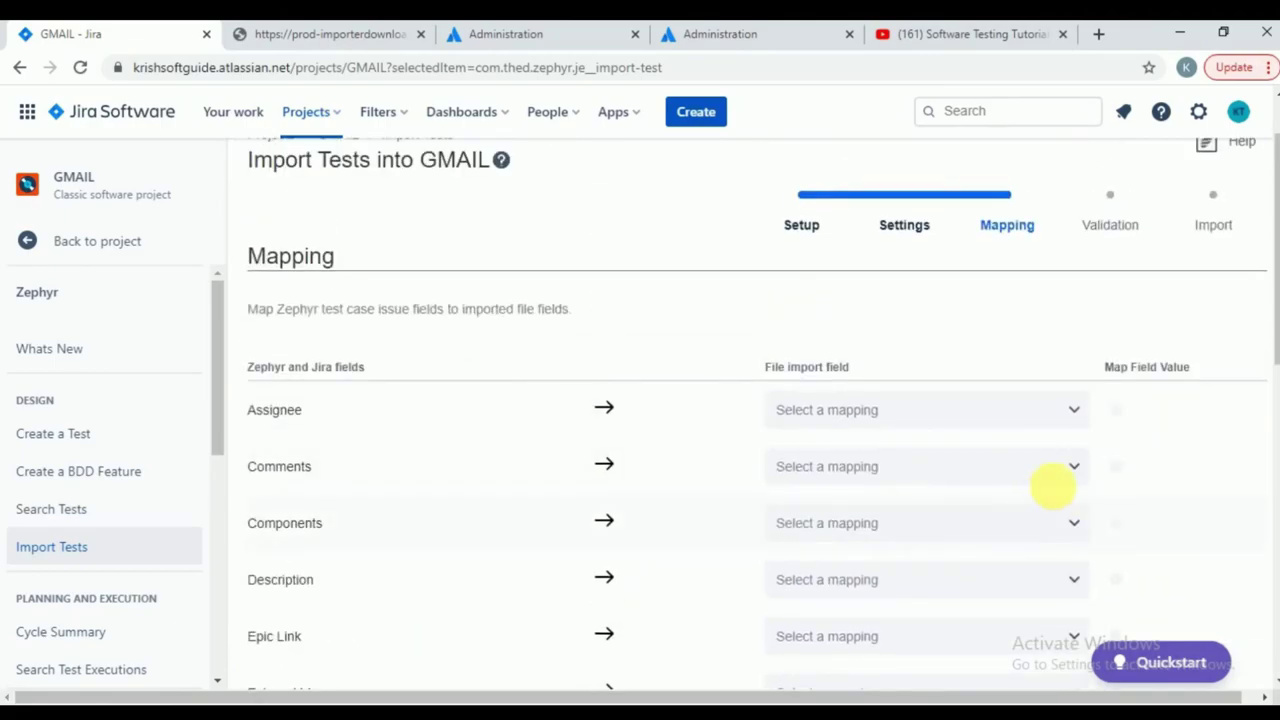
# - Map the Zephyr Assignee field to the Assignee column and Description to Test Description
pyautogui.scroll(-1, 923, 458)
pyautogui.scroll(-1, 925, 462)
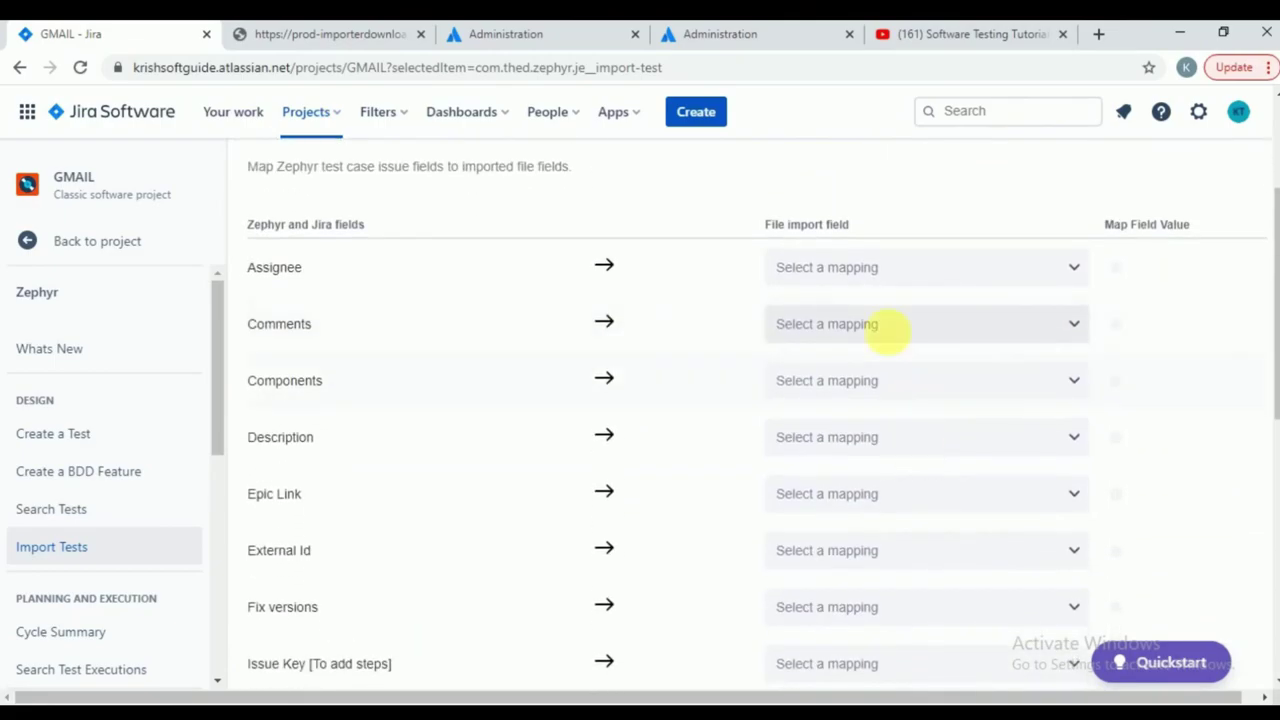
pyautogui.click(866, 267)
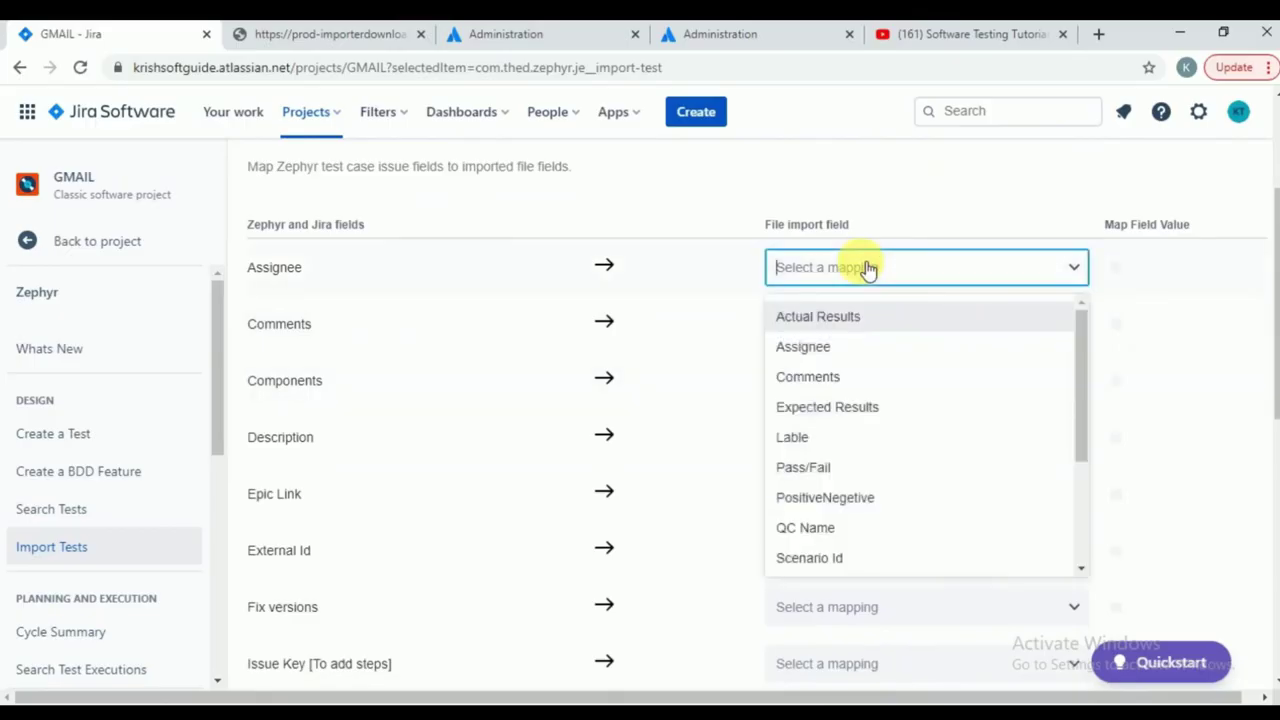
pyautogui.click(826, 352)
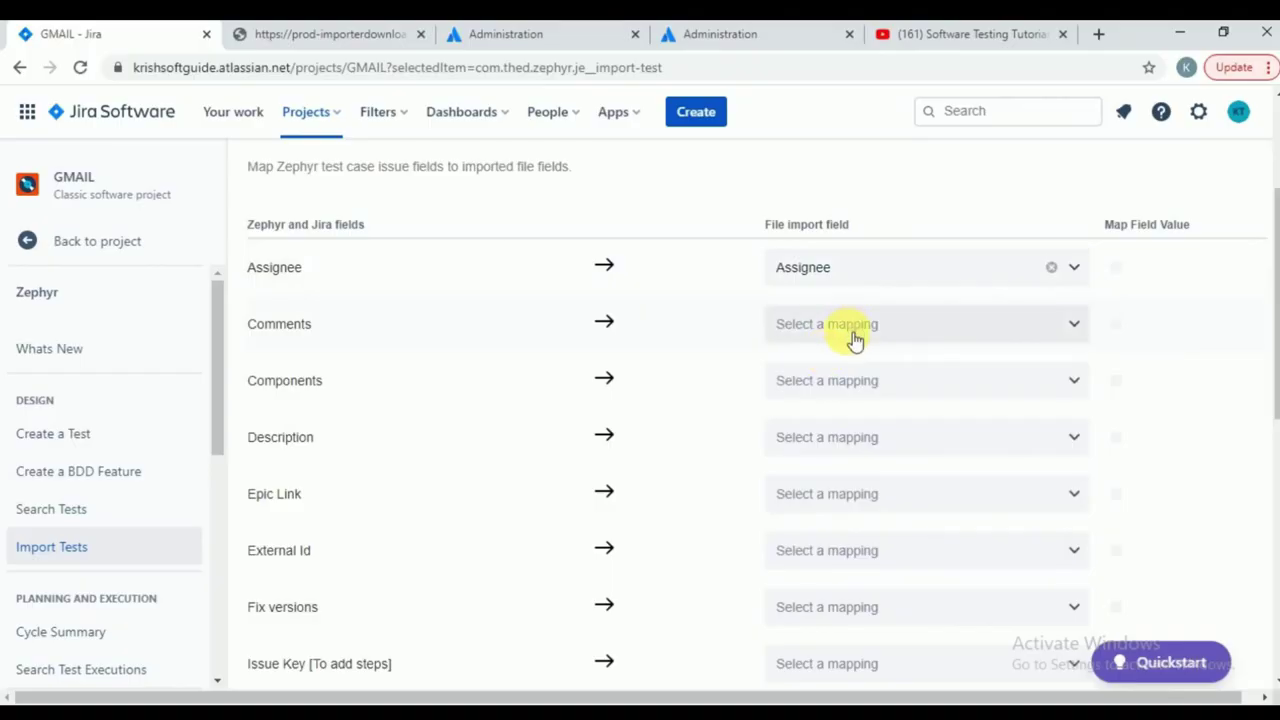
pyautogui.click(868, 440)
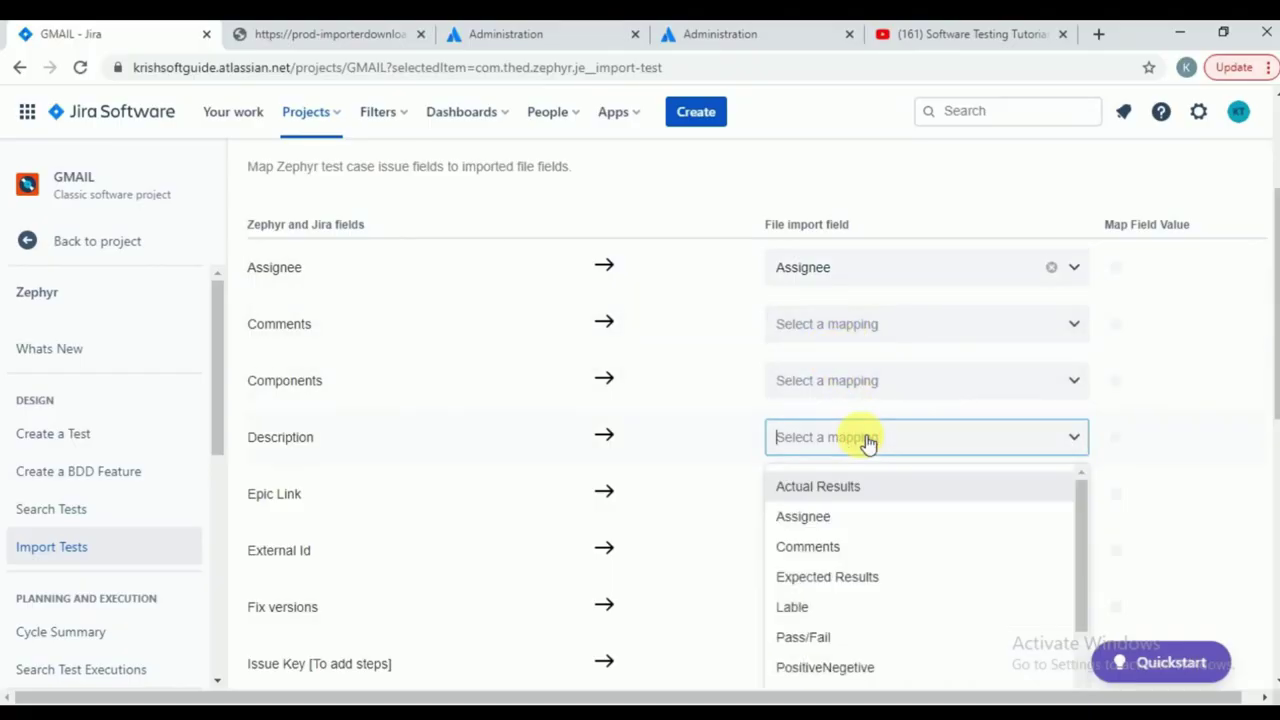
pyautogui.scroll(-2, 1132, 495)
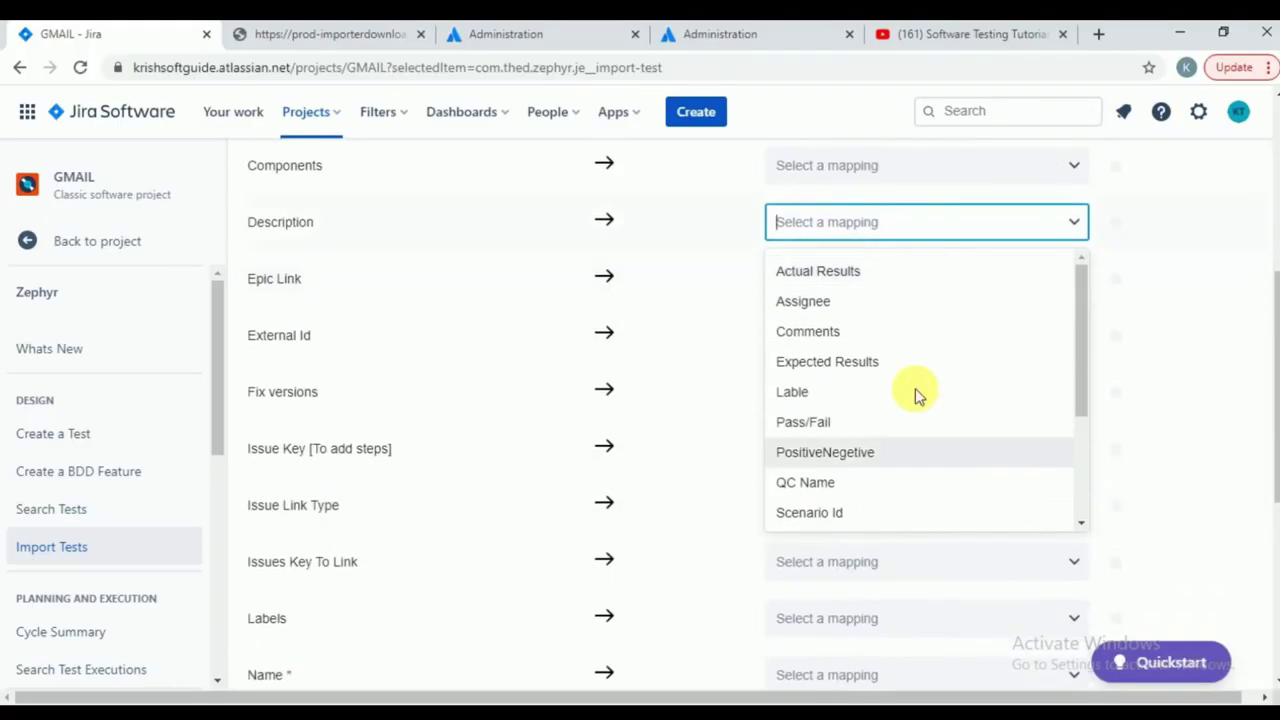
pyautogui.scroll(-2, 891, 391)
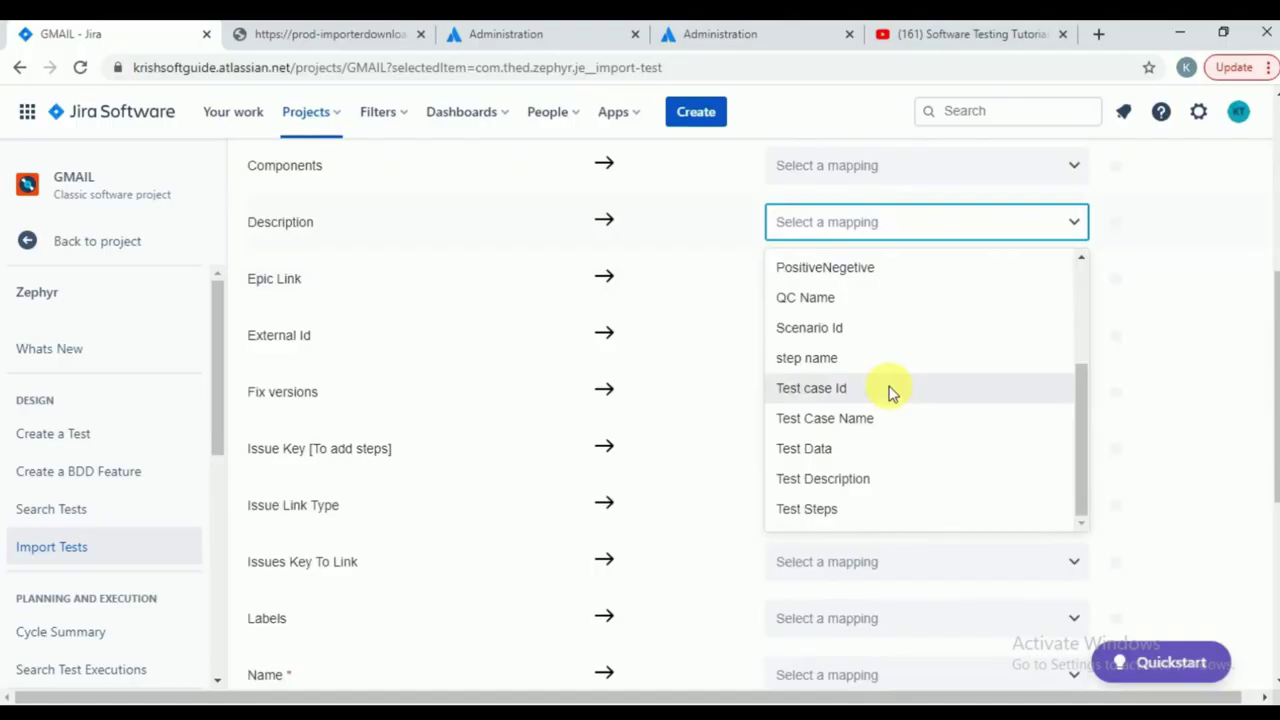
pyautogui.click(843, 480)
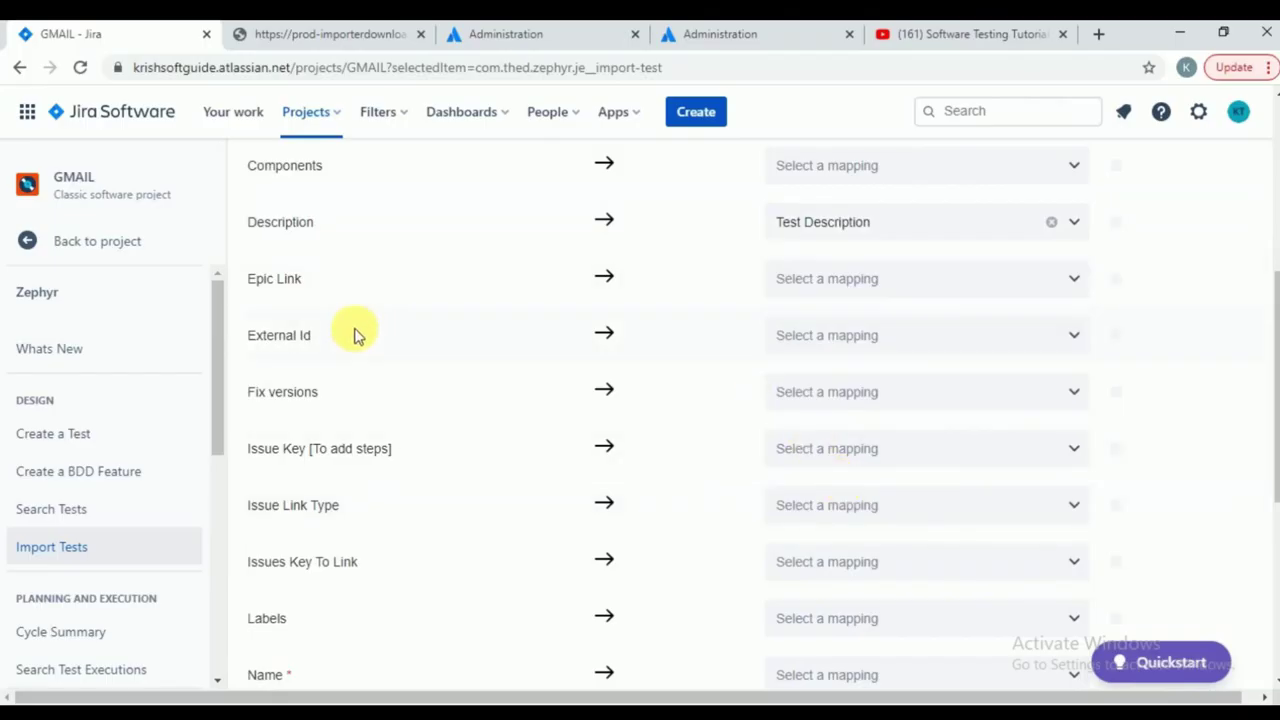
# - Map the Labels field to the Lable column and the required Name field to Test Case Name
pyautogui.scroll(-3, 549, 540)
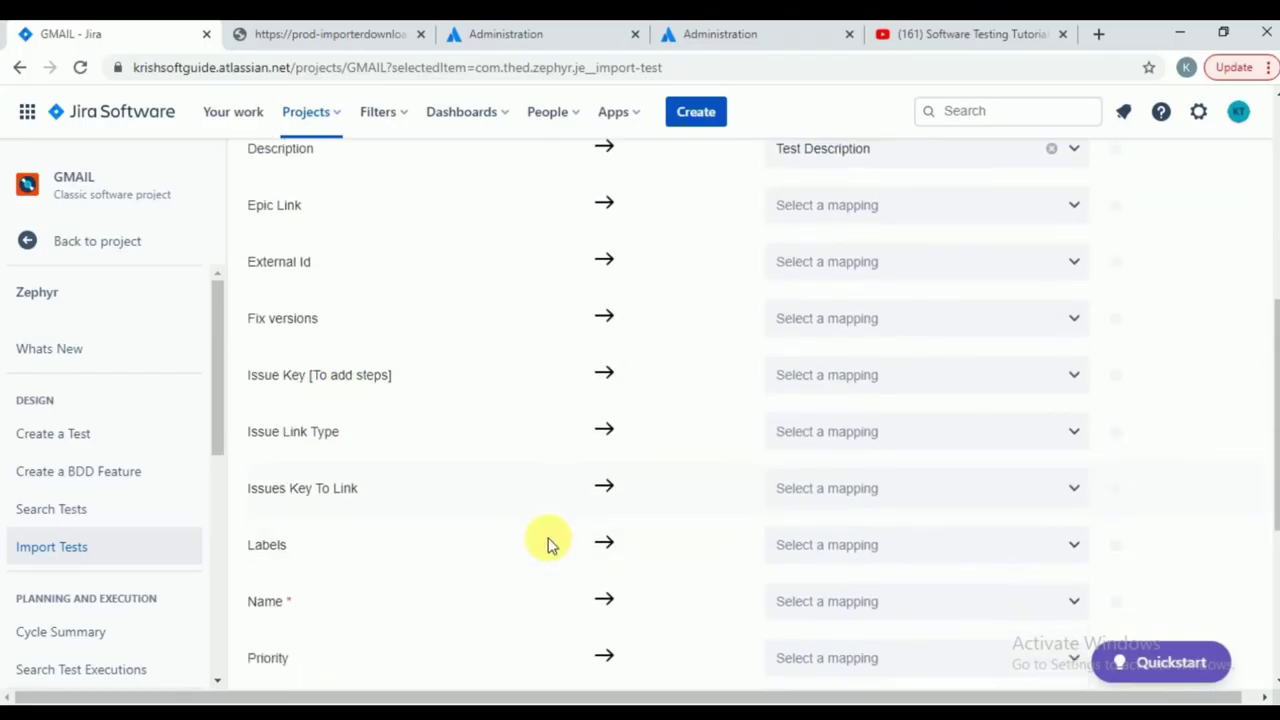
pyautogui.click(945, 378)
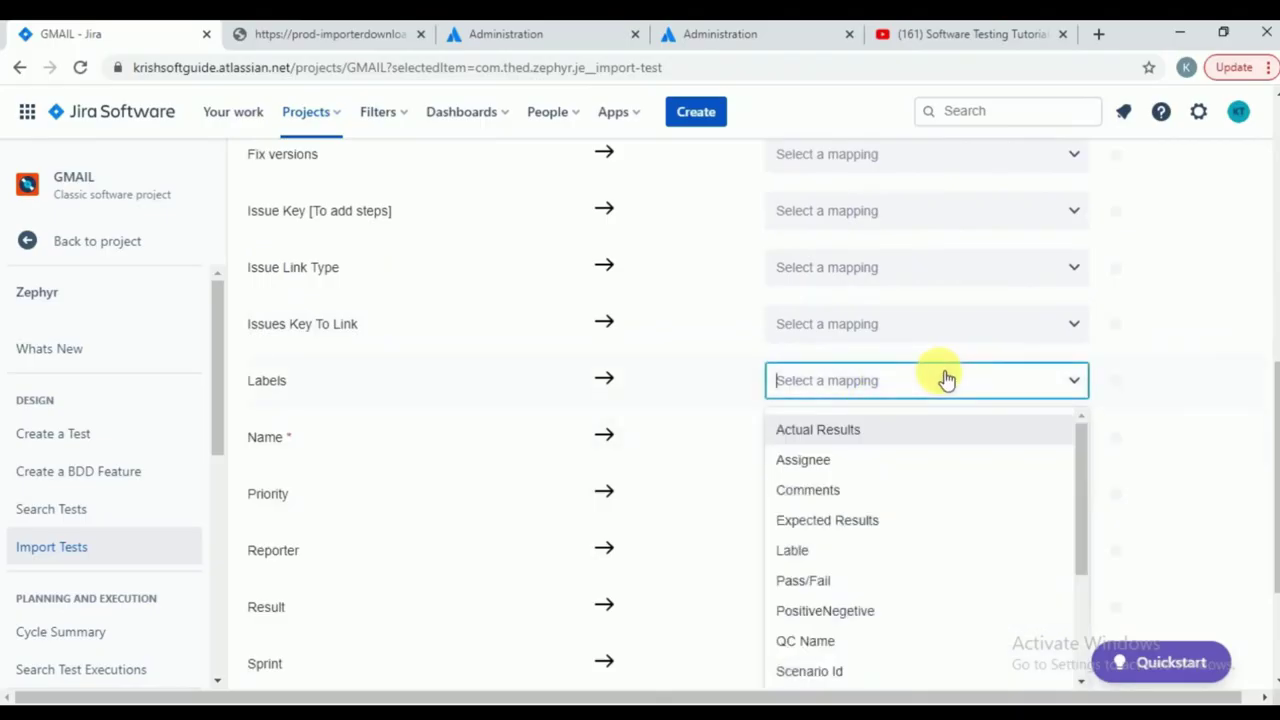
pyautogui.click(800, 555)
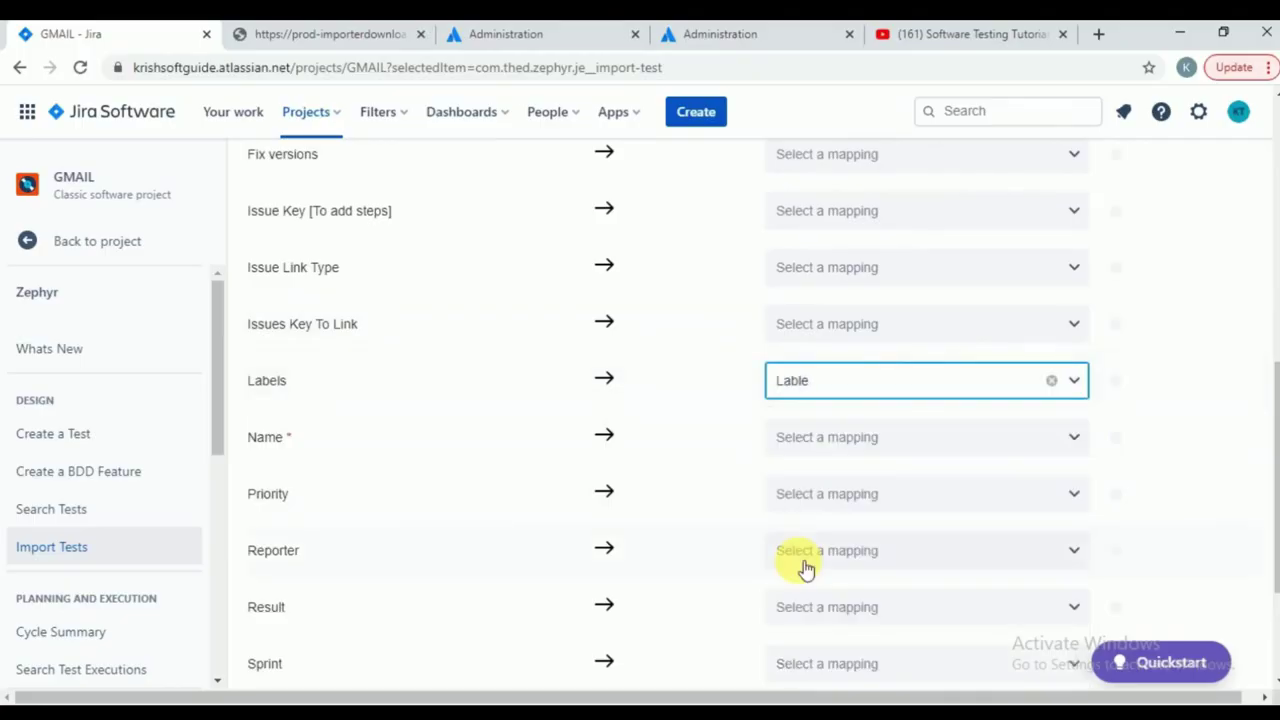
pyautogui.click(815, 447)
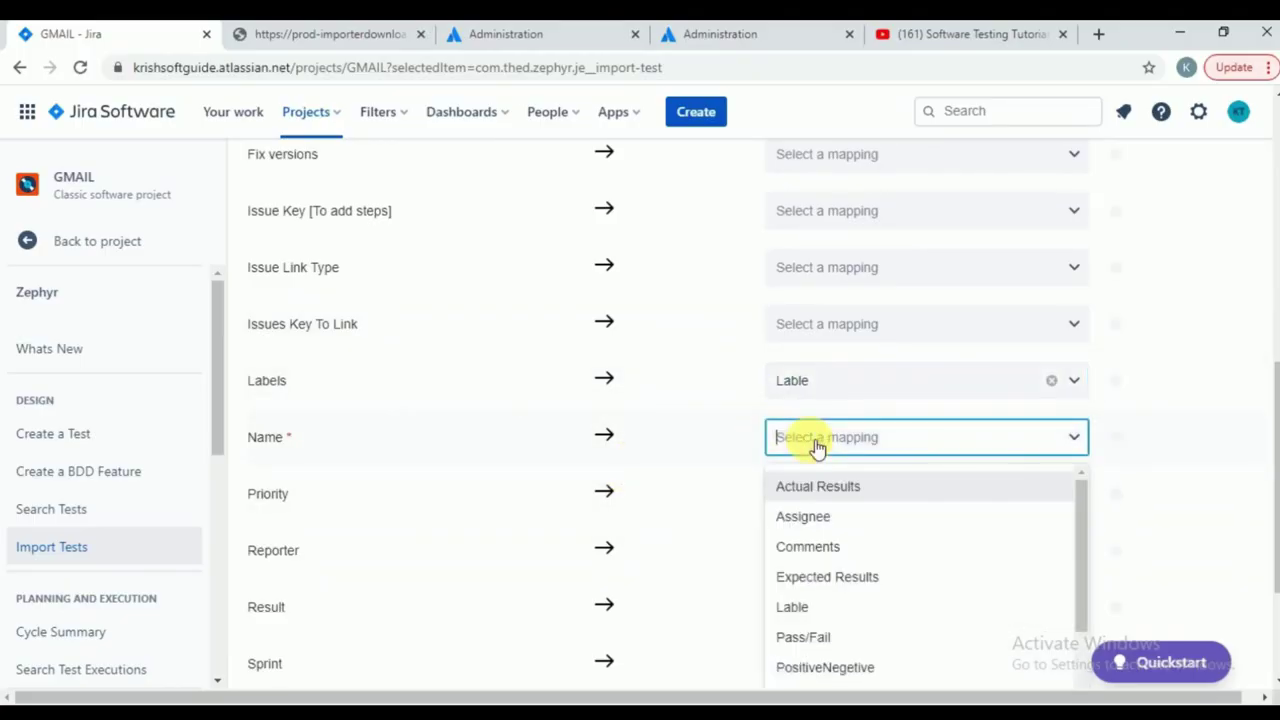
pyautogui.scroll(-3, 826, 478)
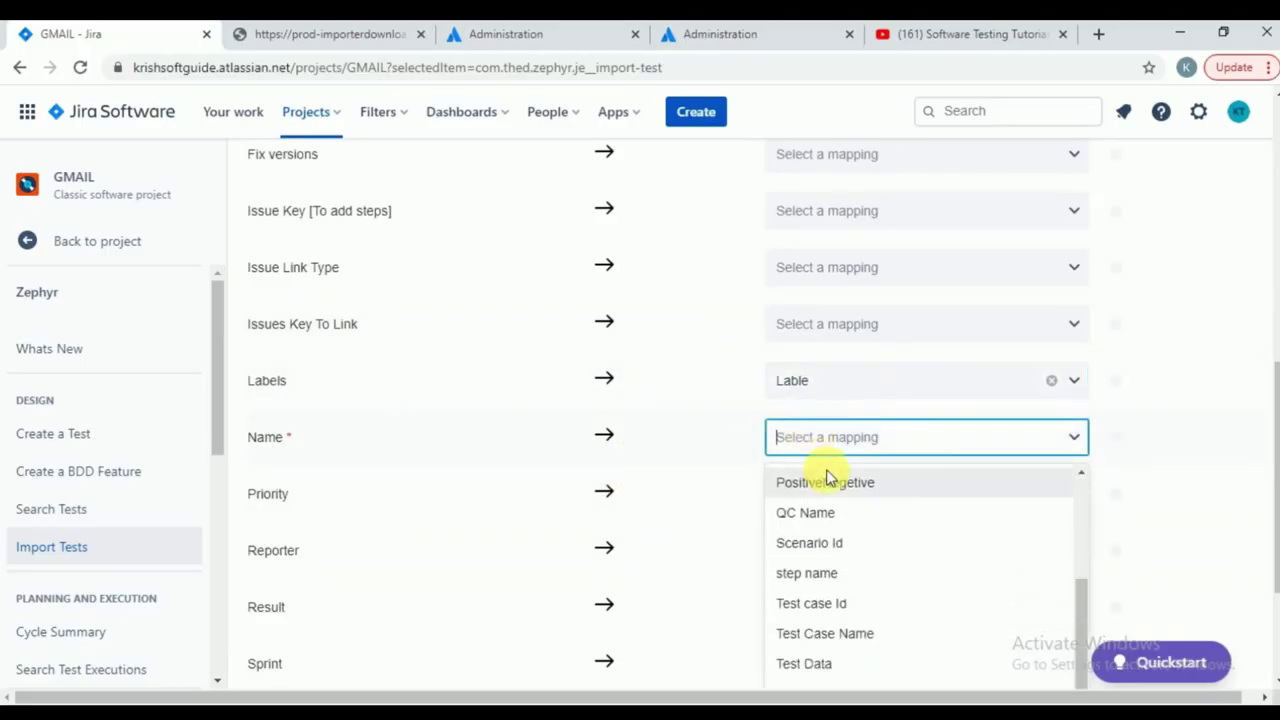
pyautogui.click(849, 634)
# - Map the Result field to the Expected Results column and the Step field to Test Steps
pyautogui.scroll(-3, 1205, 510)
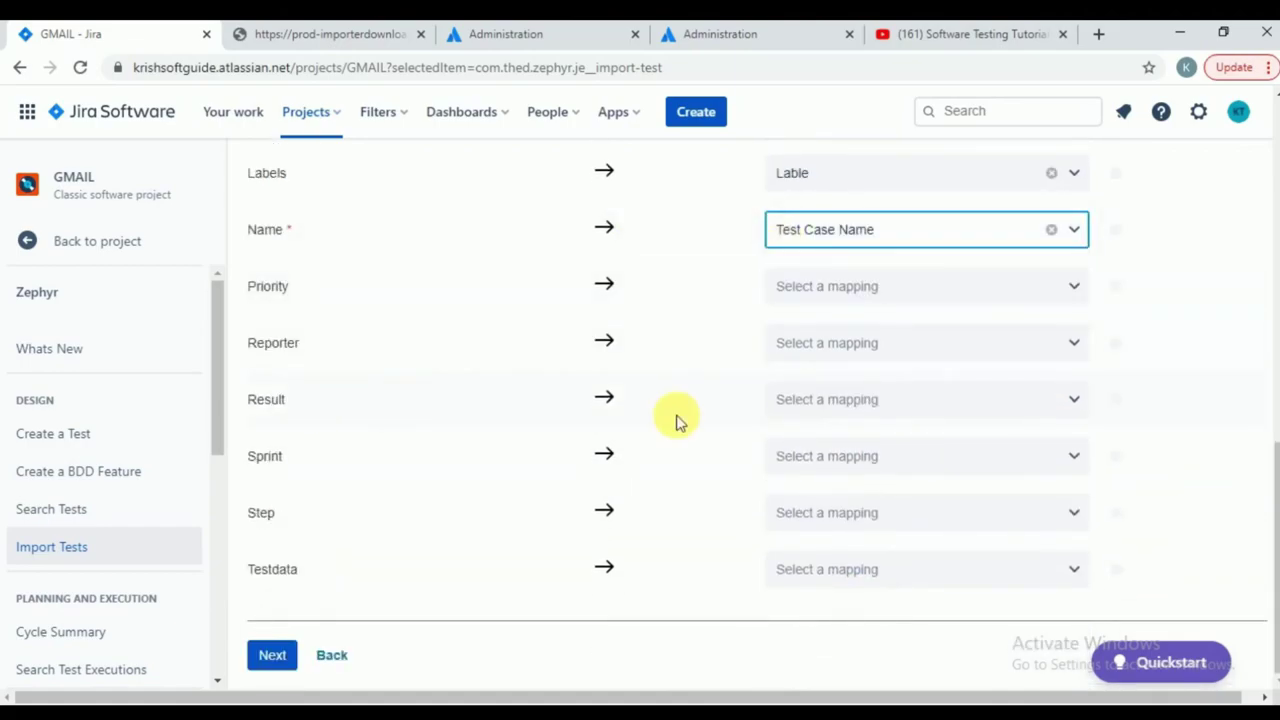
pyautogui.click(877, 404)
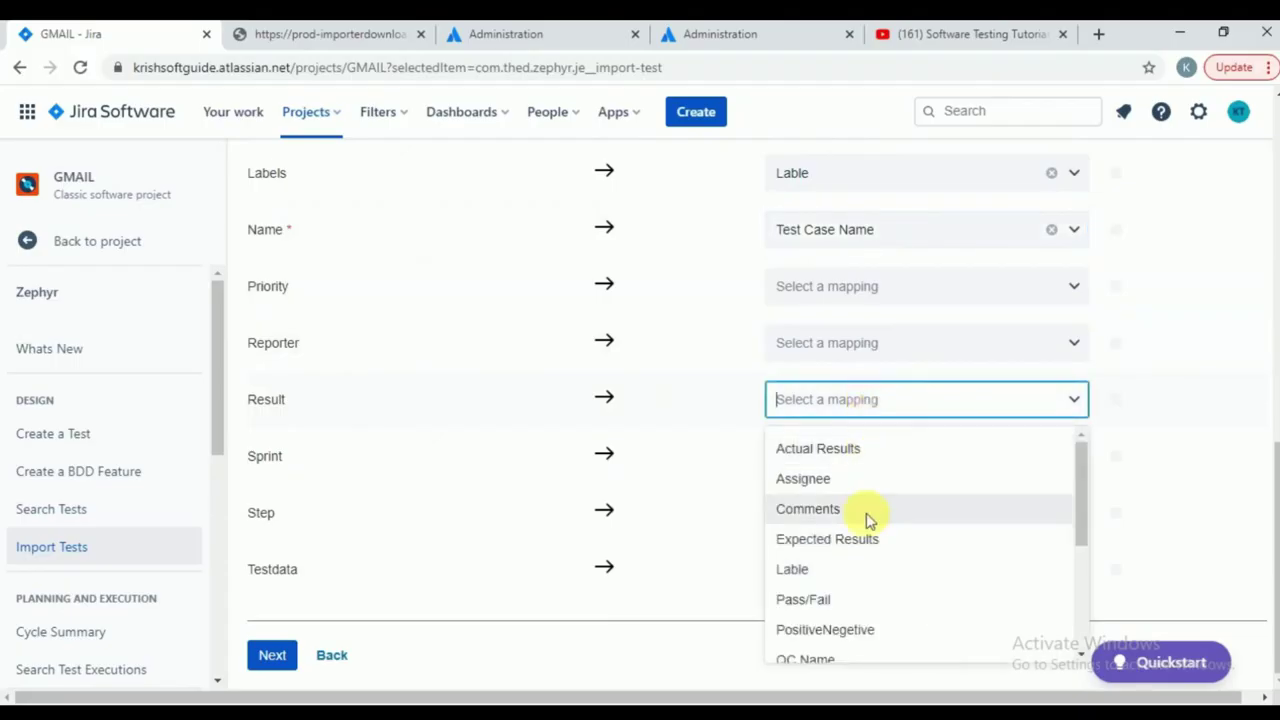
pyautogui.click(834, 541)
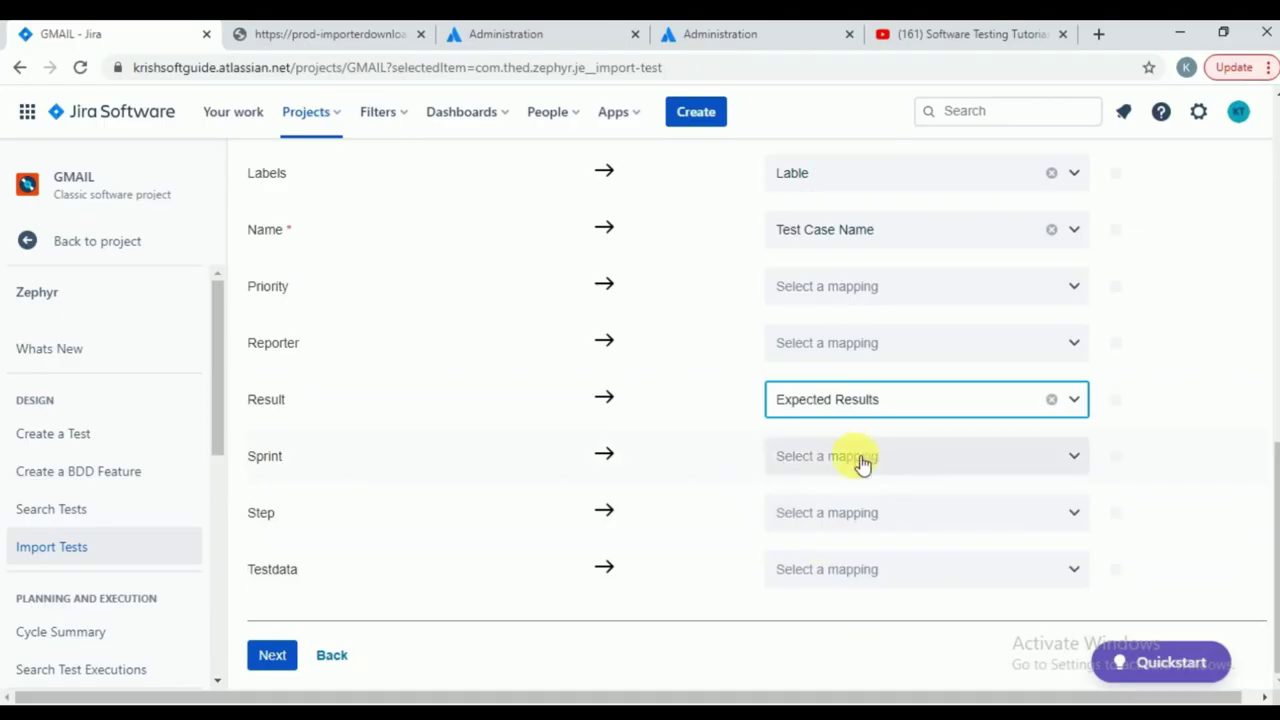
pyautogui.click(823, 518)
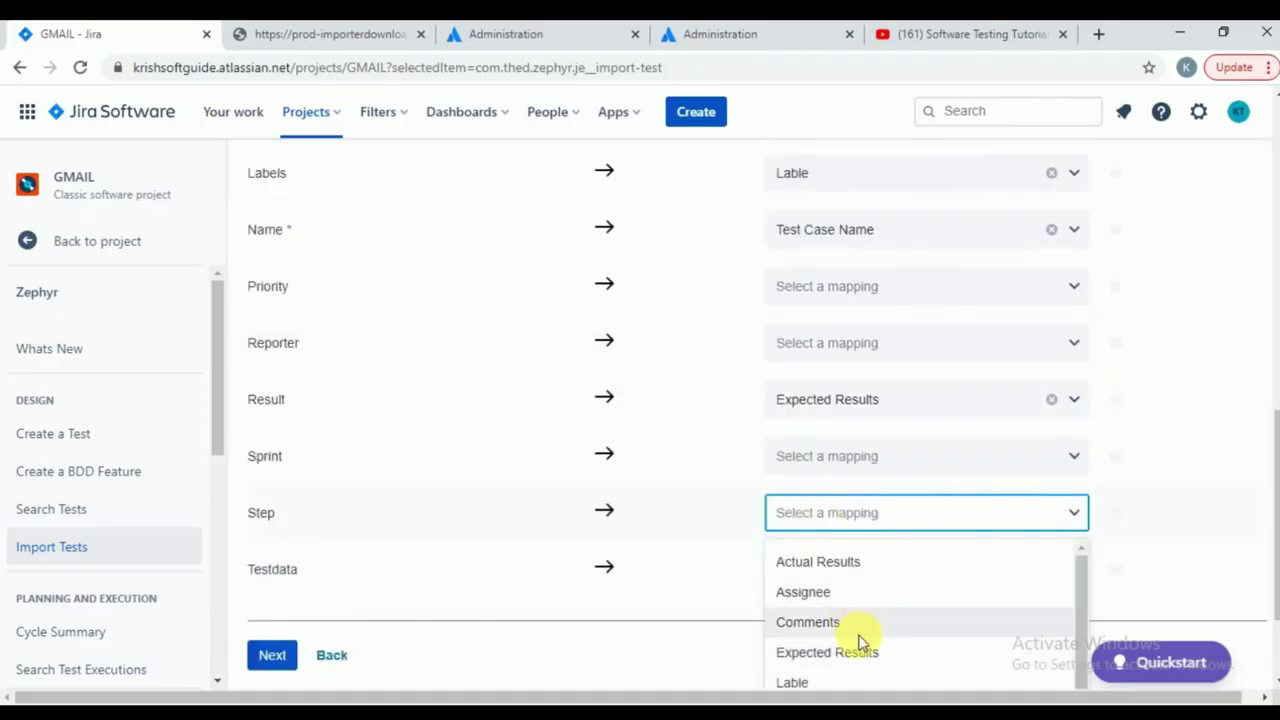
pyautogui.scroll(-2, 1171, 577)
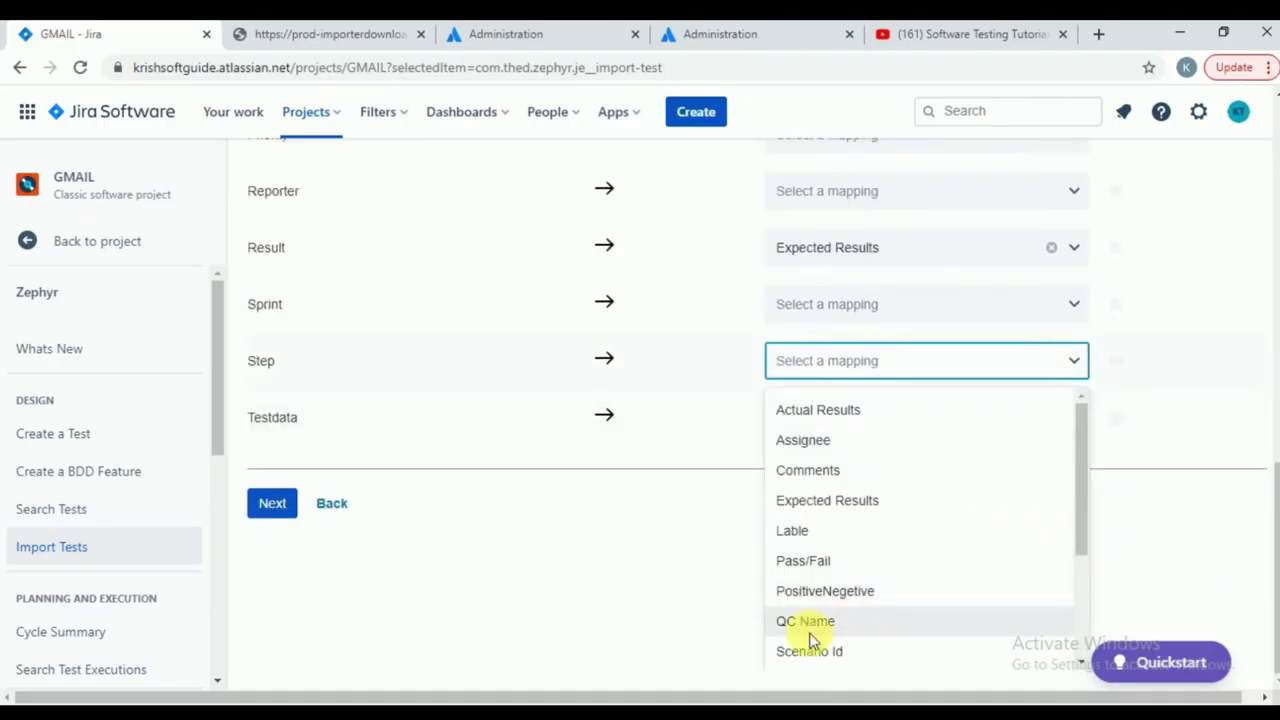
pyautogui.scroll(-3, 885, 575)
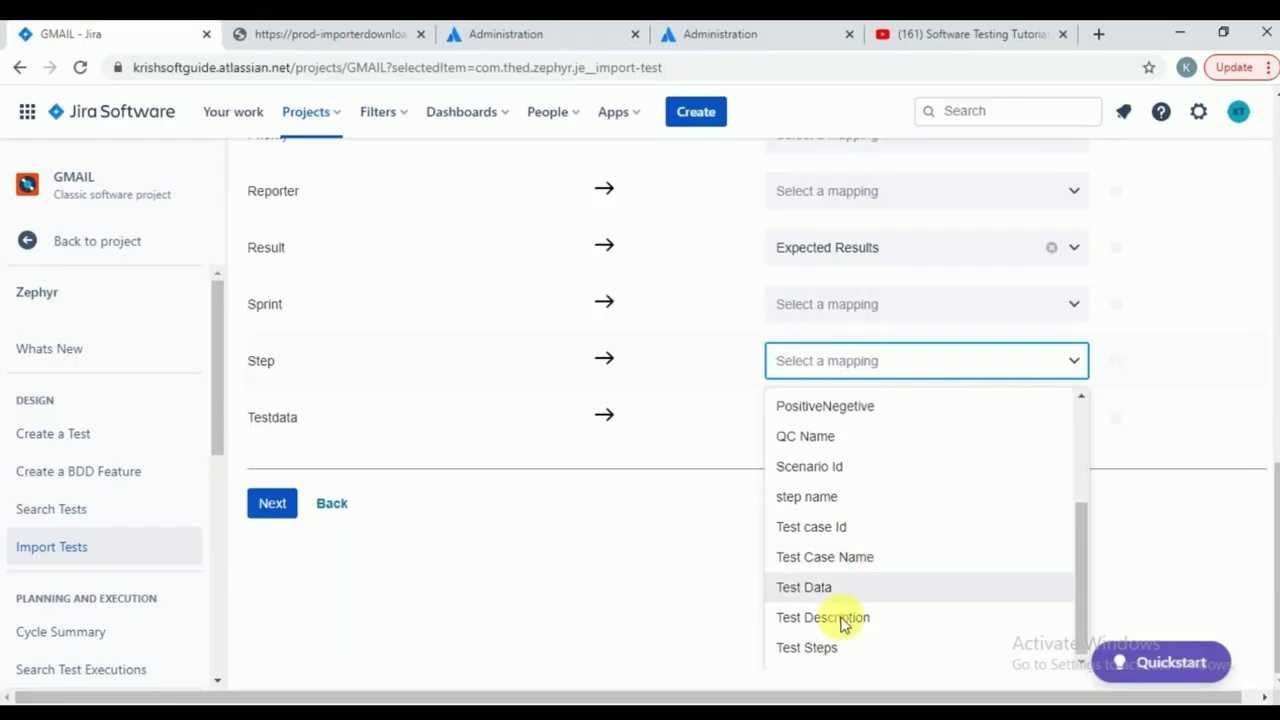
pyautogui.click(825, 651)
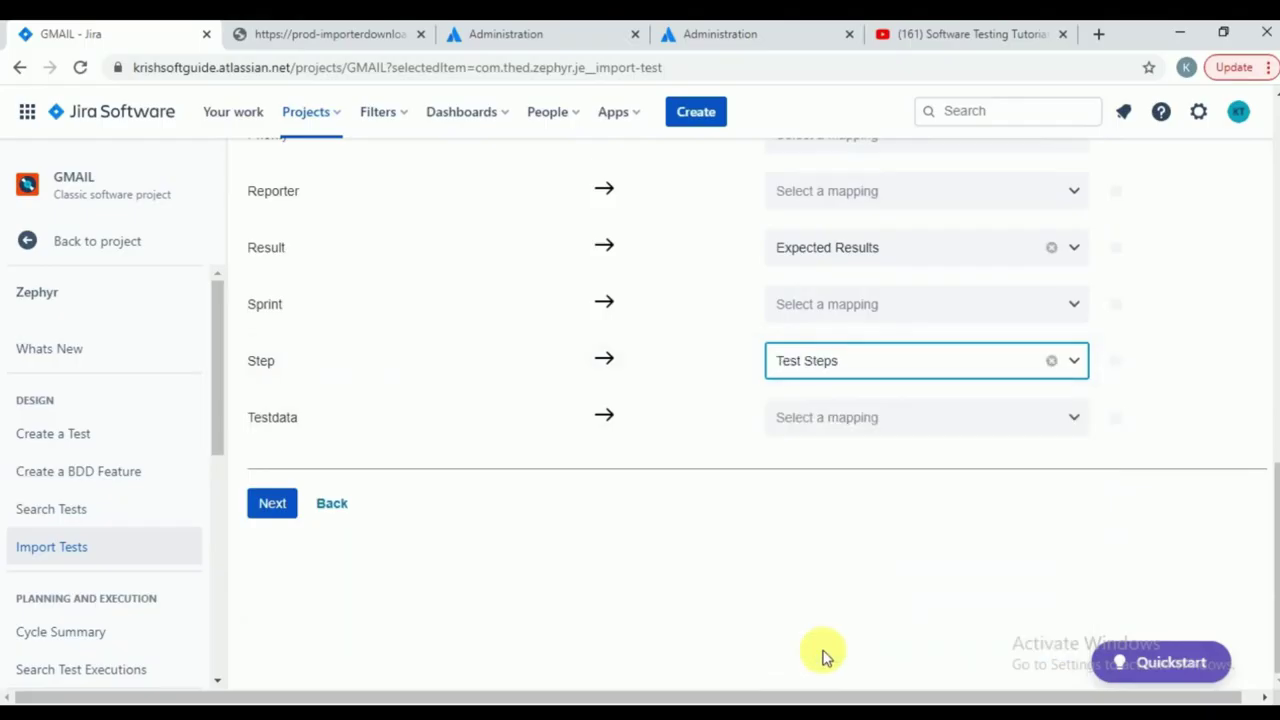
# - Map the Testdata field to the workbook's Test Data column
pyautogui.click(865, 421)
pyautogui.scroll(-2, 886, 657)
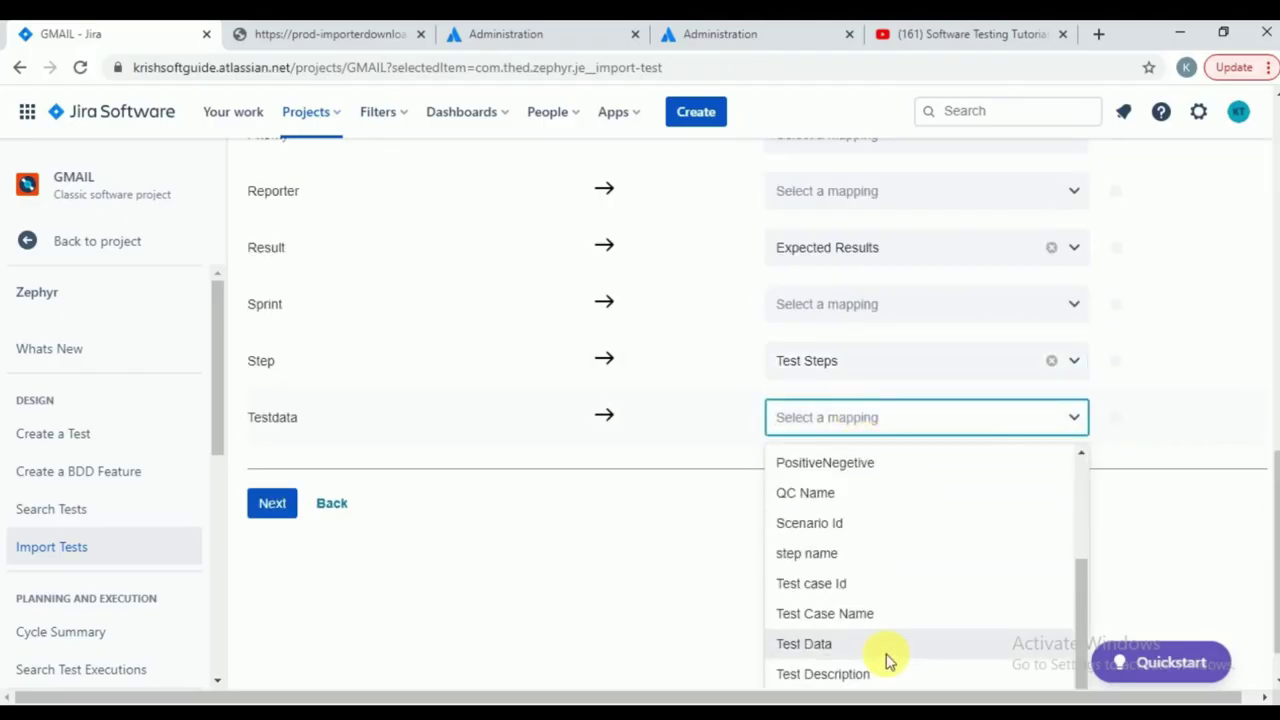
pyautogui.click(855, 647)
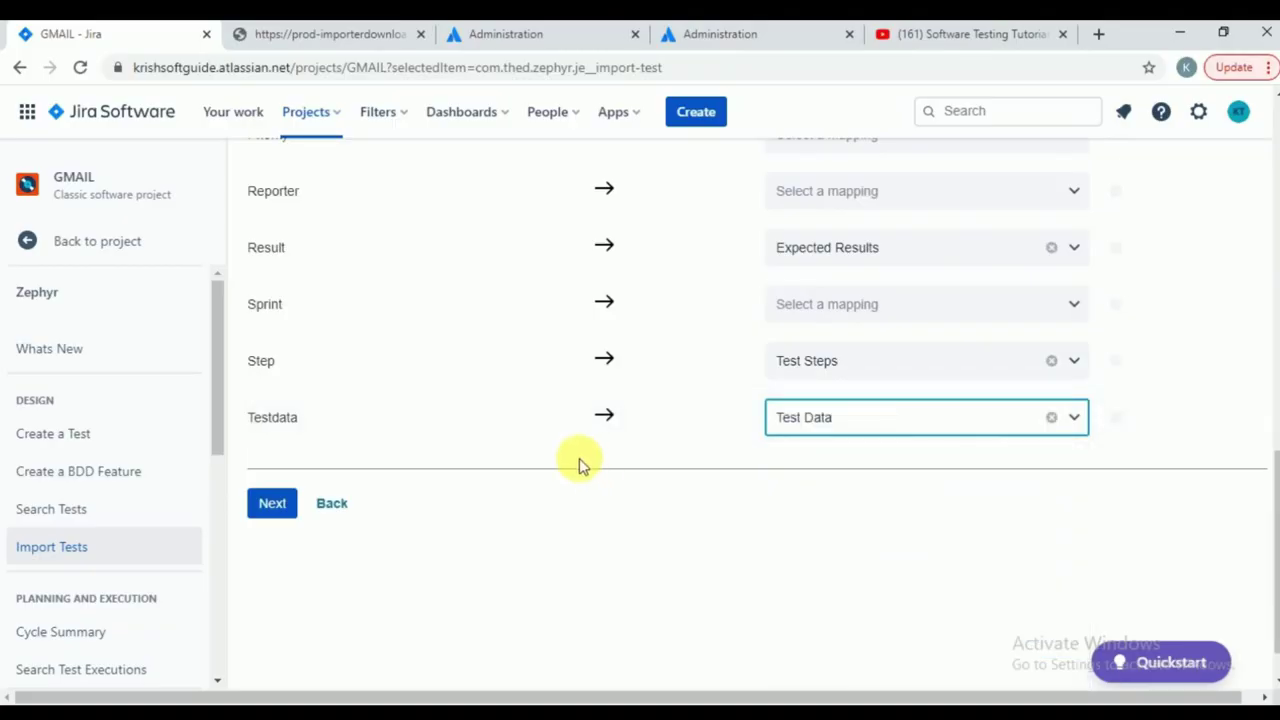
# - Review the completed field mappings, then validate and run the test import into the GMAIL project
pyautogui.scroll(6, 579, 458)
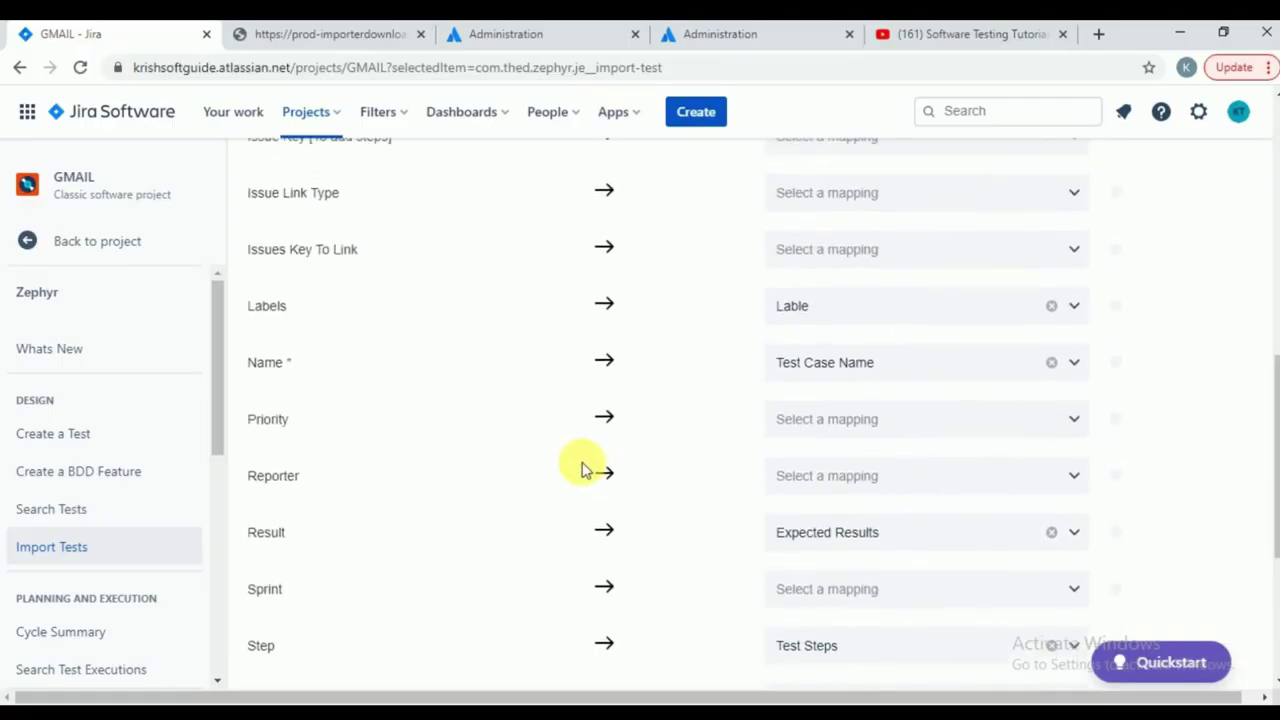
pyautogui.scroll(4, 585, 468)
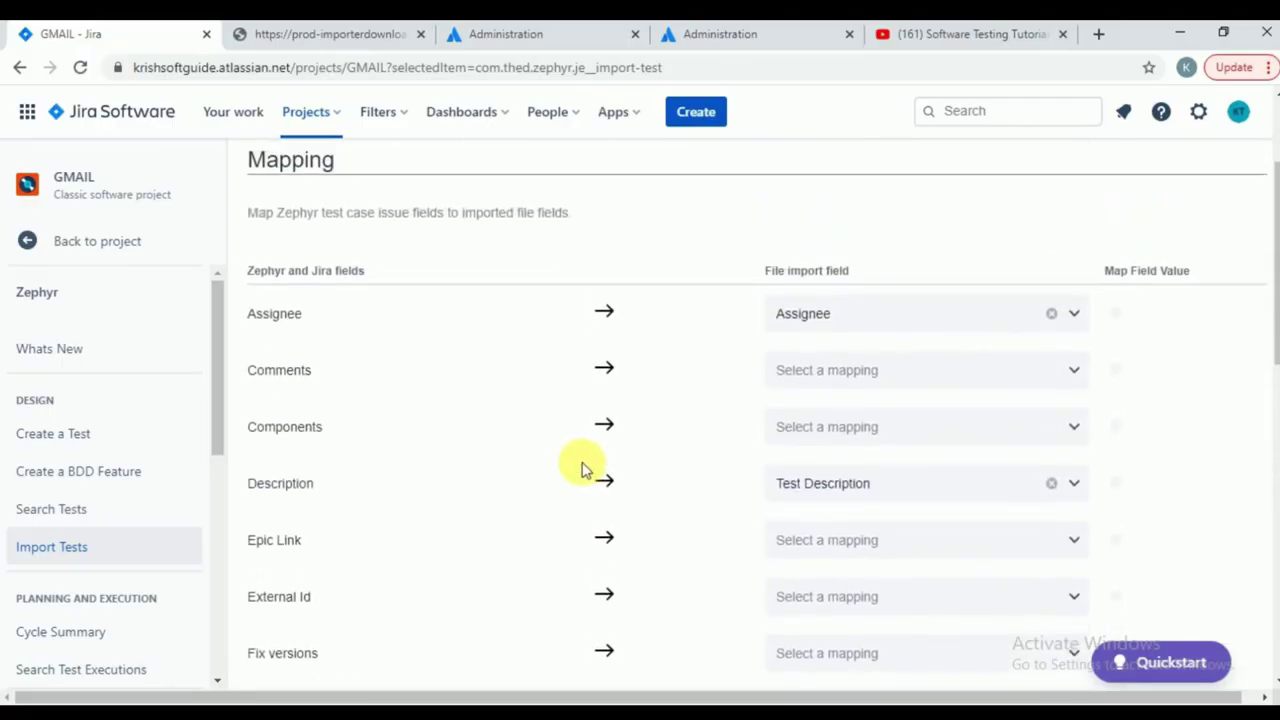
pyautogui.scroll(-2, 585, 468)
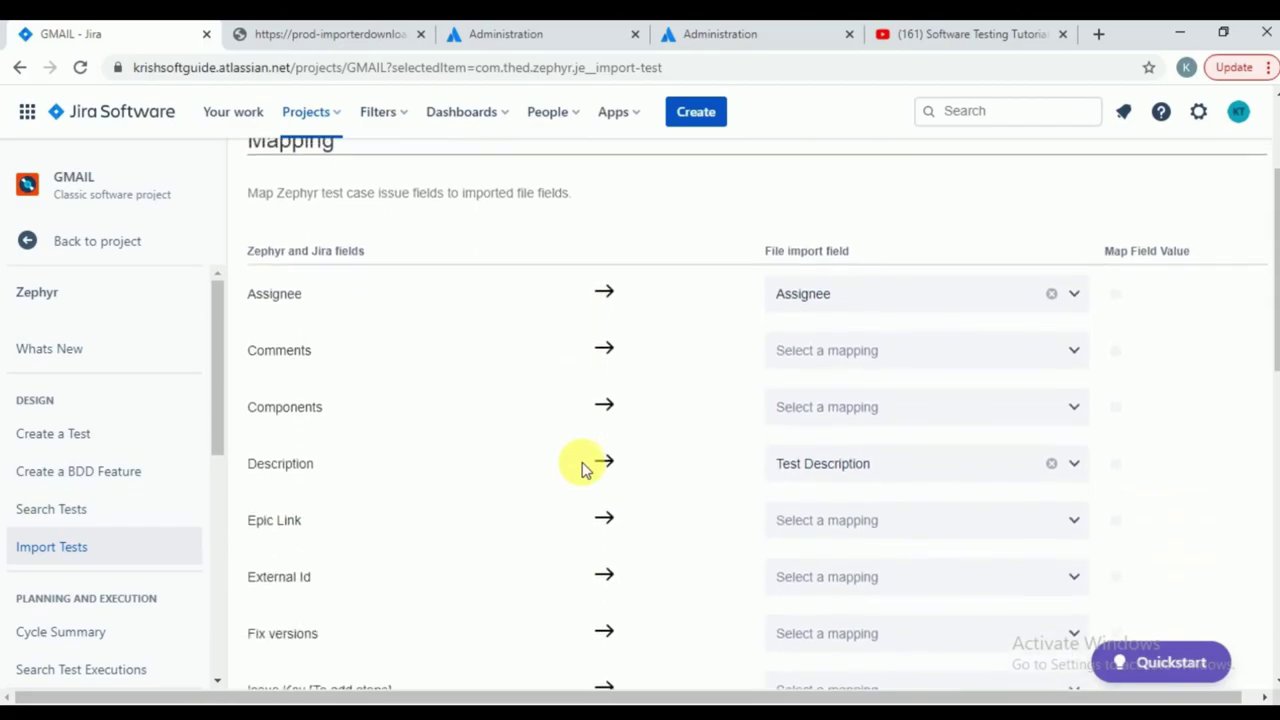
pyautogui.scroll(-3, 585, 468)
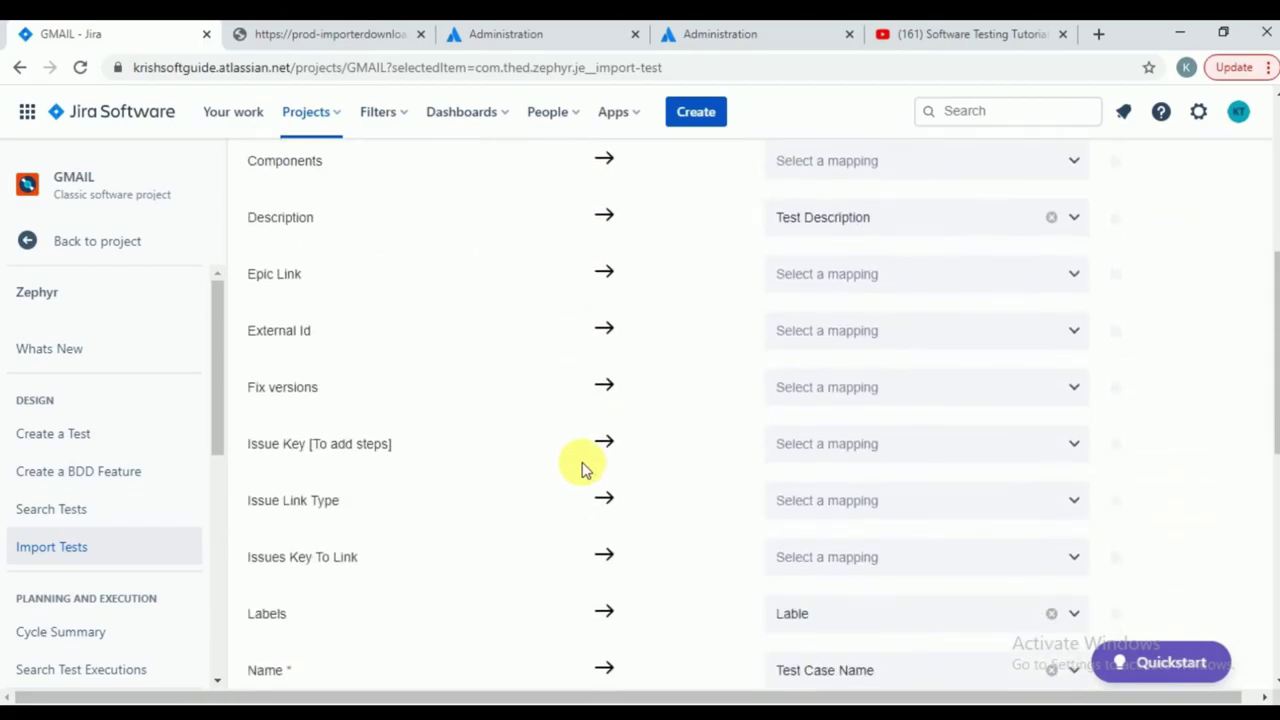
pyautogui.scroll(-2, 585, 468)
pyautogui.scroll(-2, 585, 468)
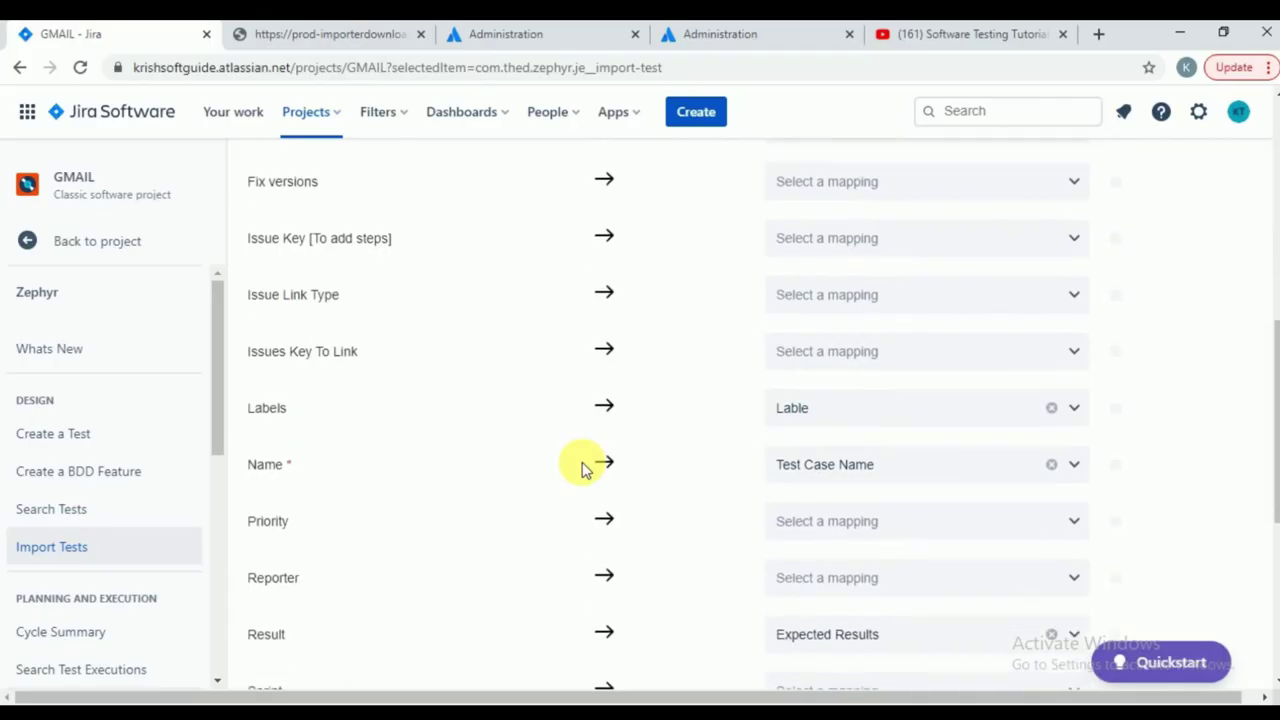
pyautogui.scroll(-2, 585, 468)
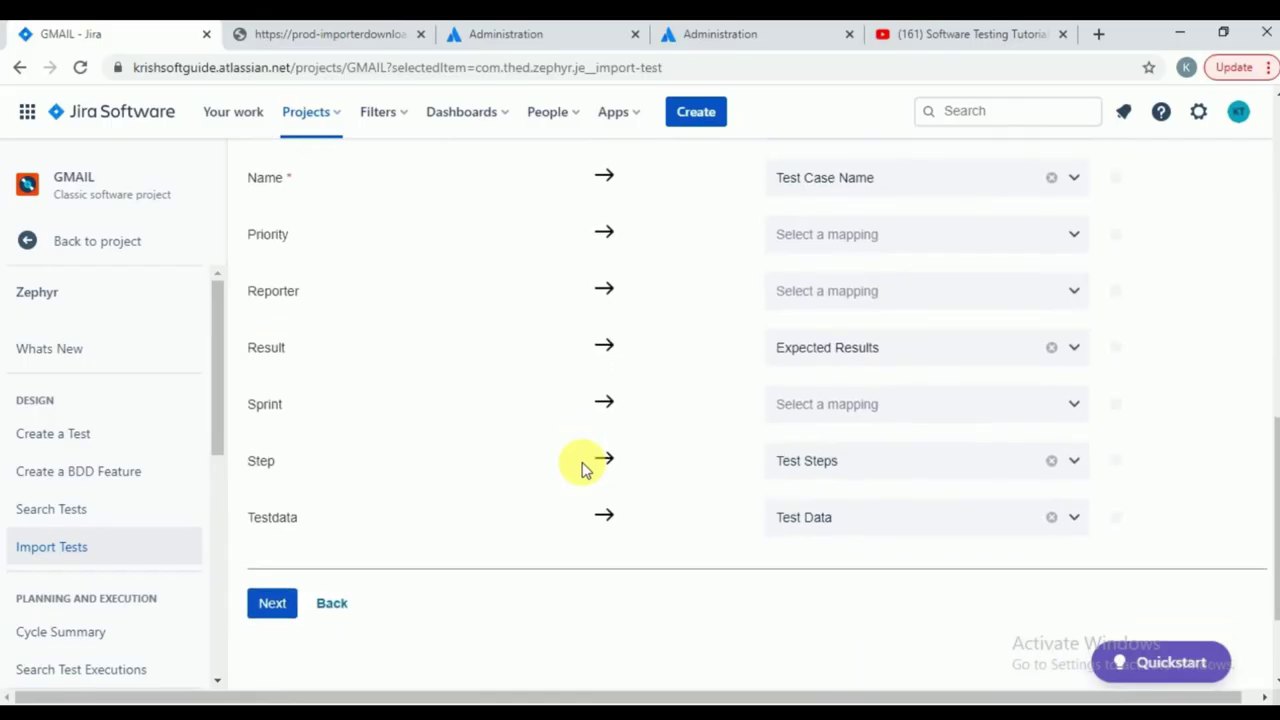
pyautogui.click(281, 603)
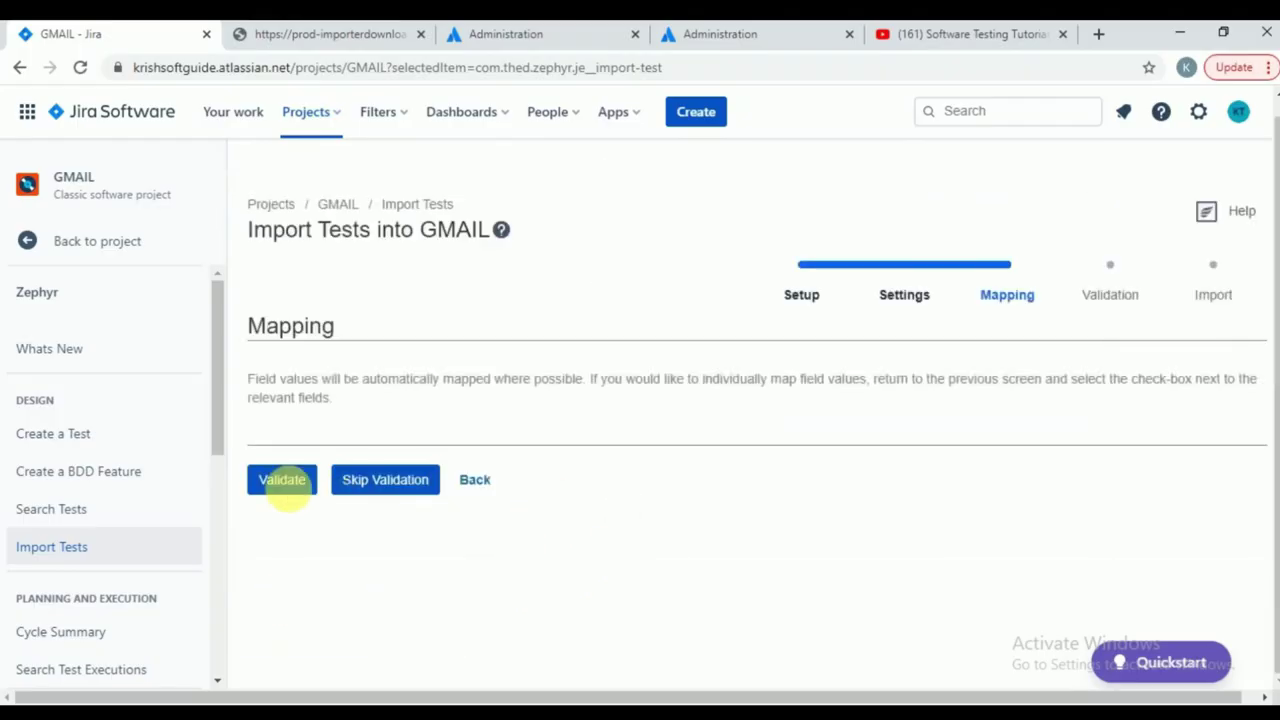
pyautogui.click(281, 481)
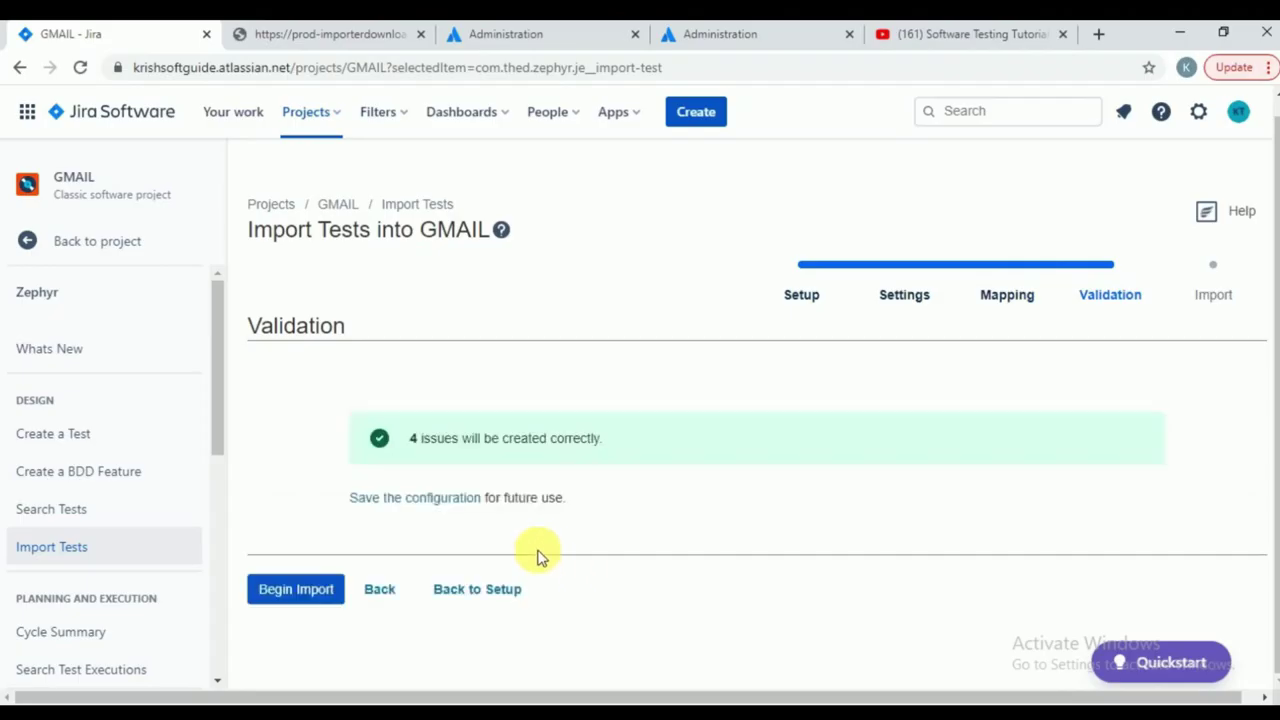
pyautogui.click(308, 590)
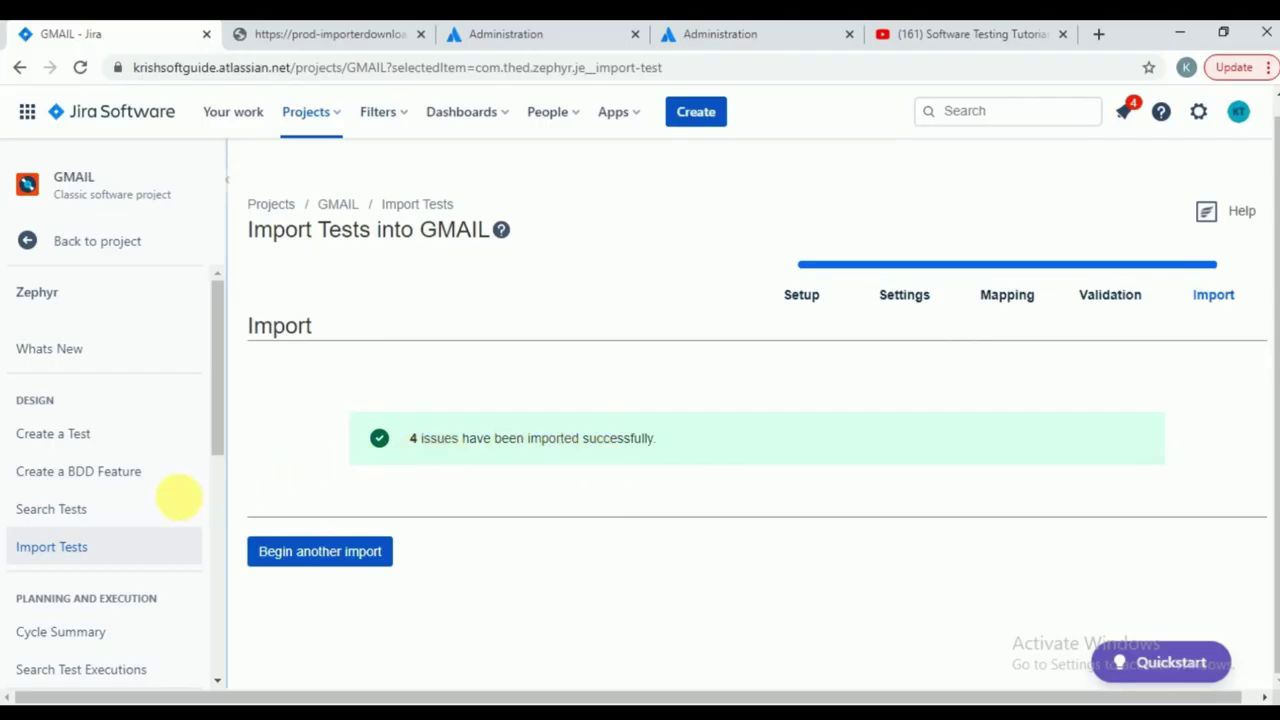
# - List the project's tests, open the one about moving to the draft page, and examine its description and test steps
pyautogui.click(75, 513)
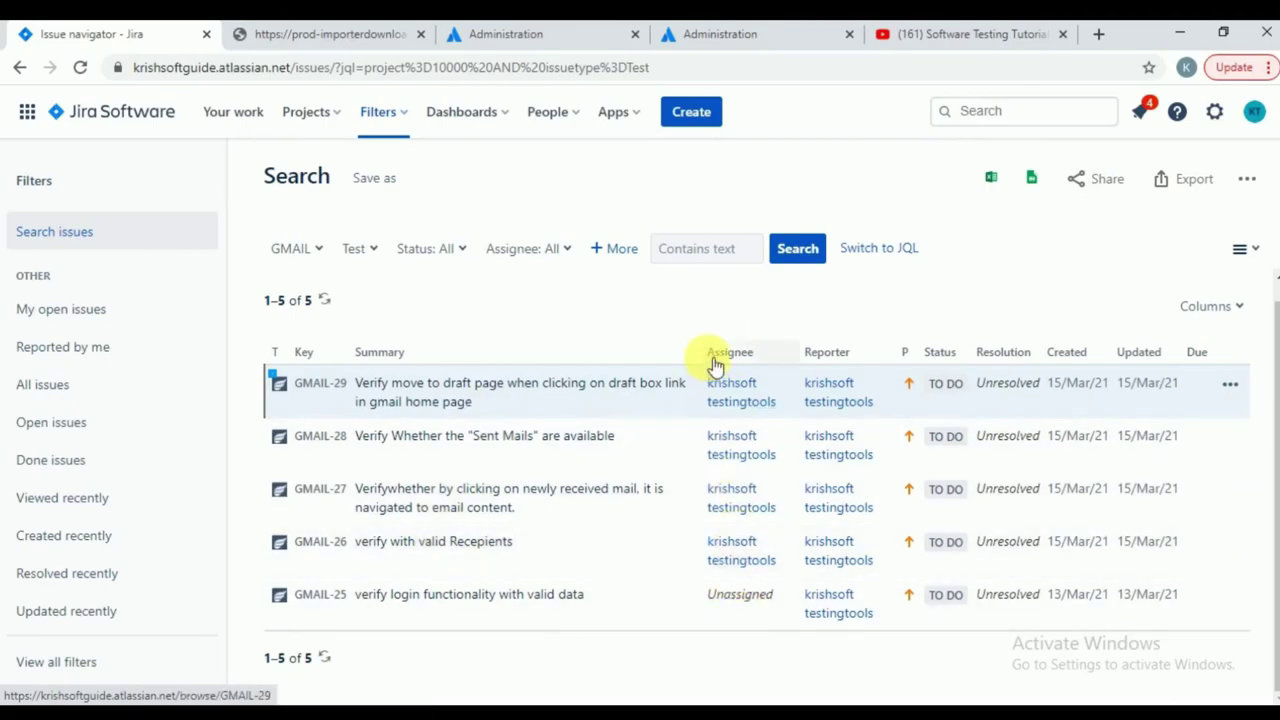
pyautogui.click(425, 399)
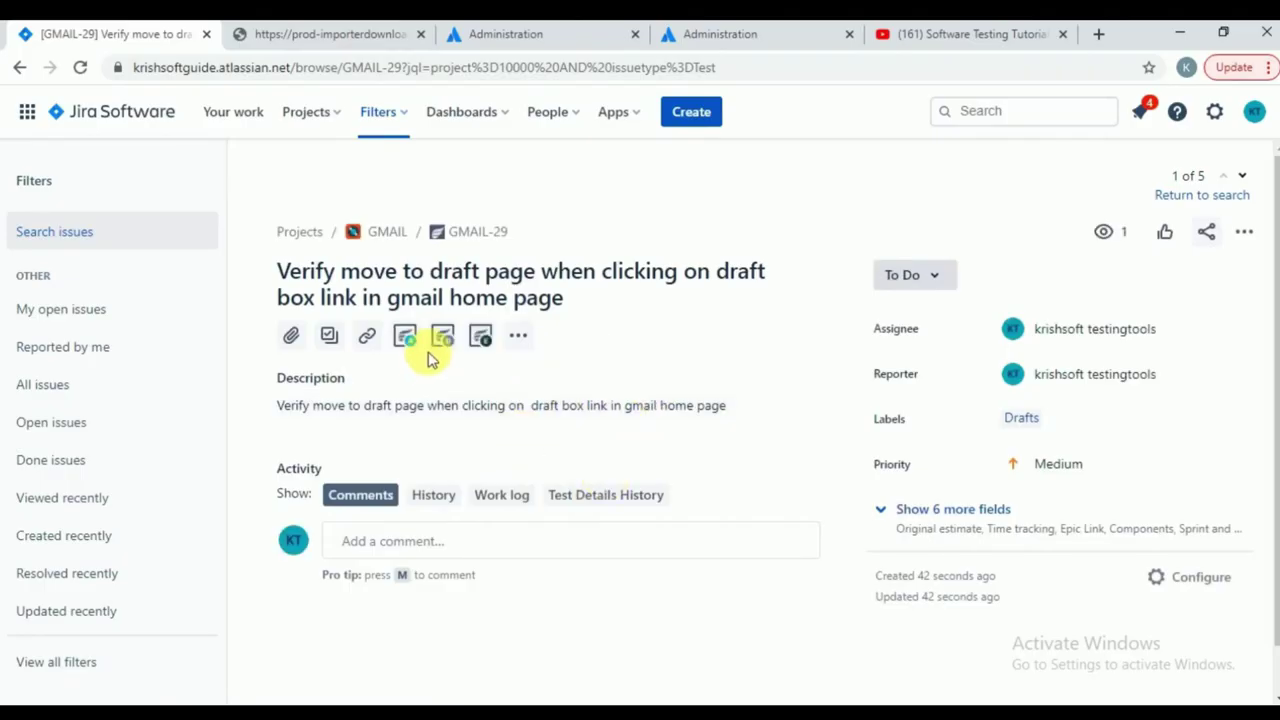
pyautogui.click(447, 340)
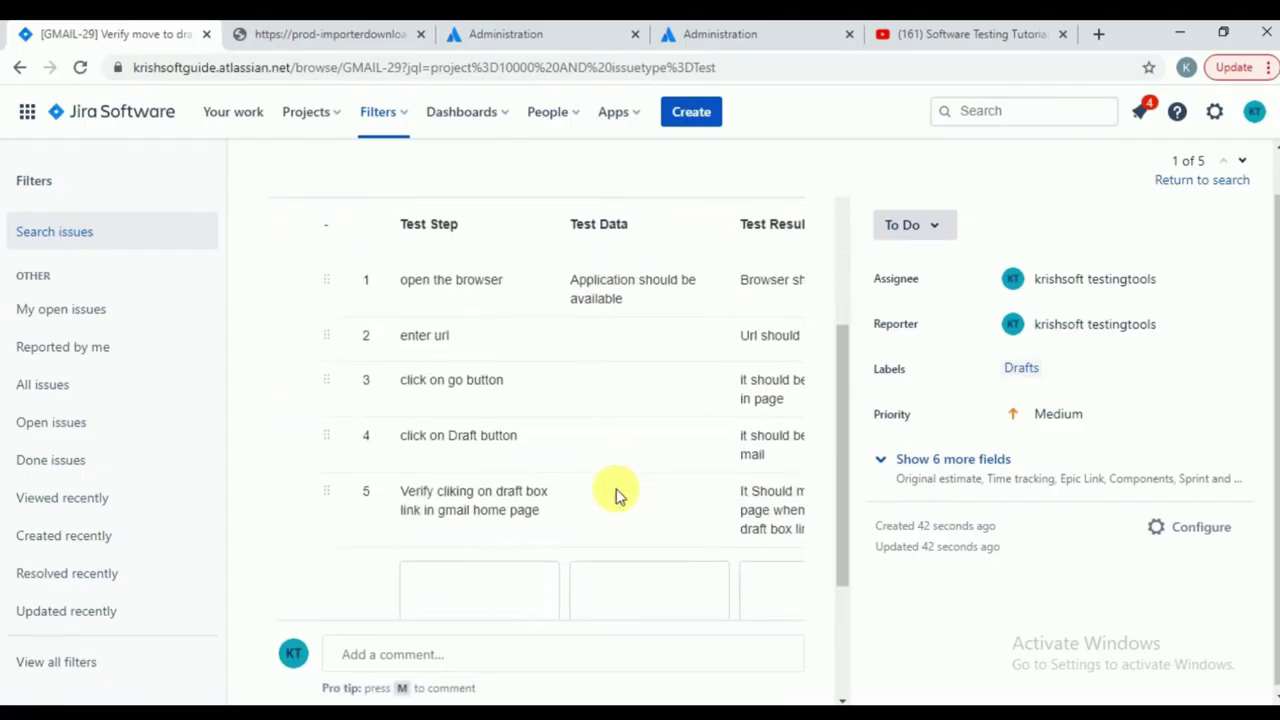
pyautogui.scroll(2, 617, 495)
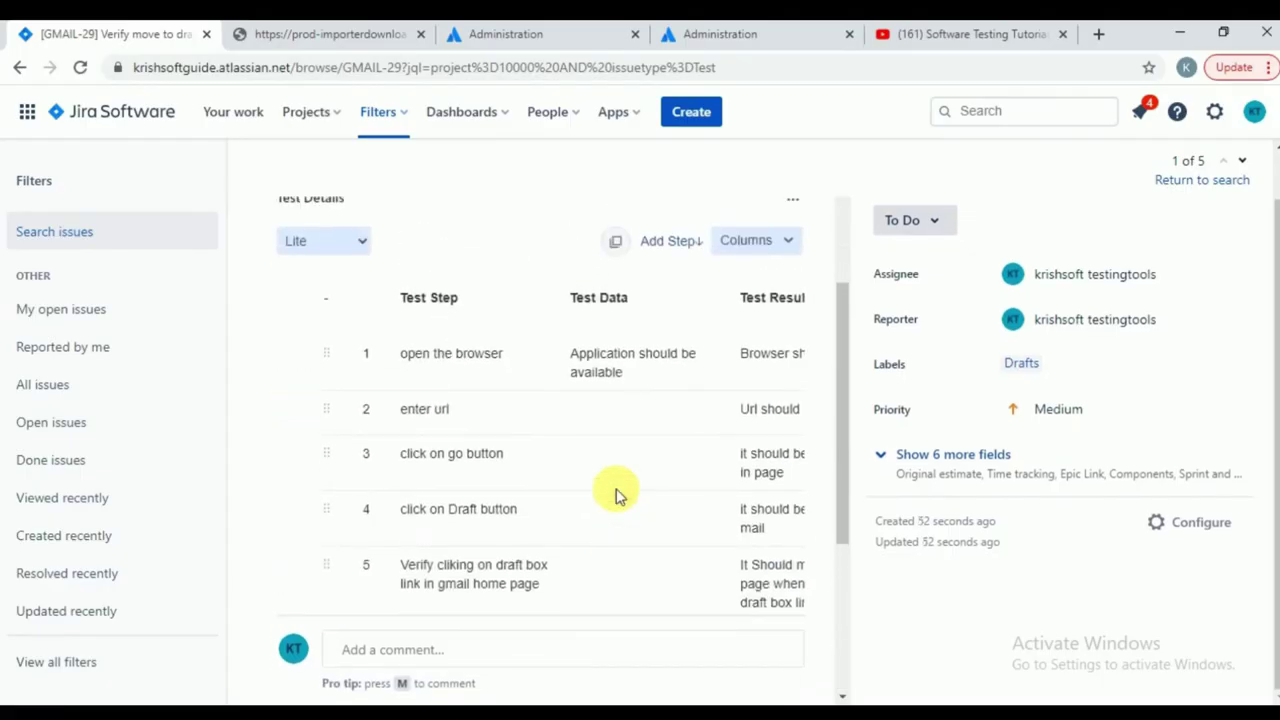
pyautogui.scroll(3, 616, 493)
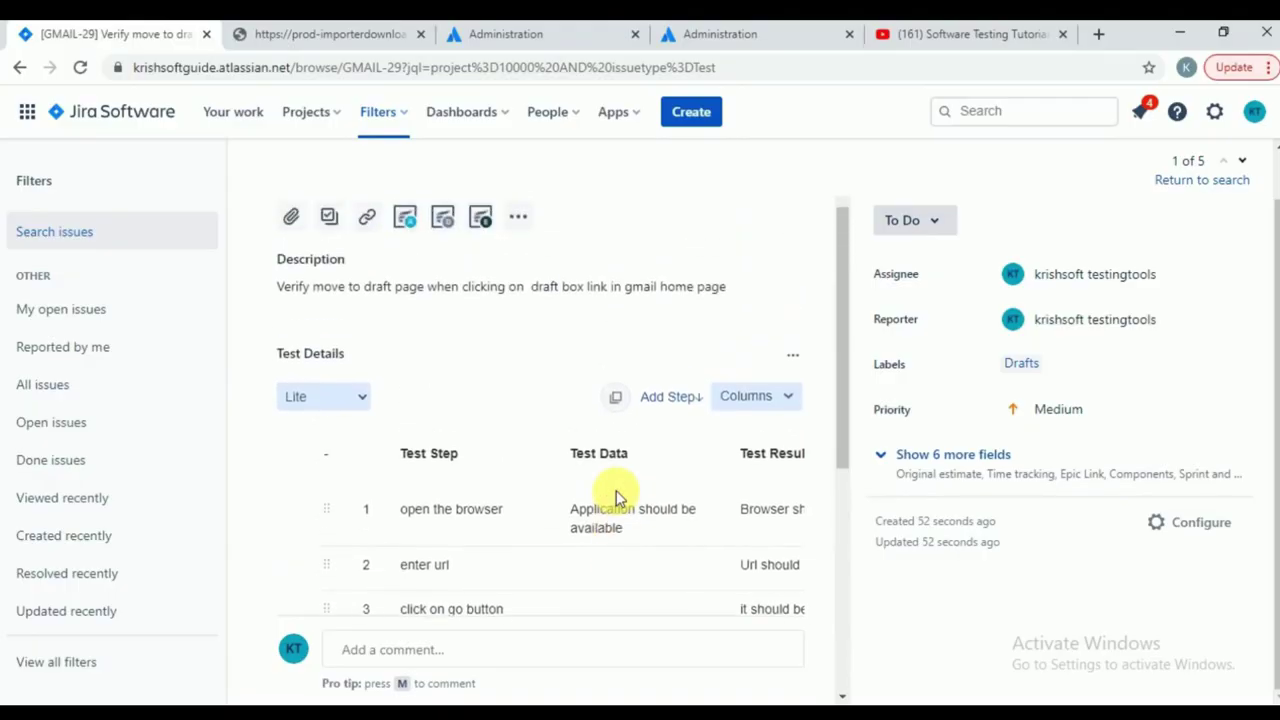
# - Read through the imported draft-page test's details, from its first test step down to the activity section
pyautogui.scroll(-5, 616, 495)
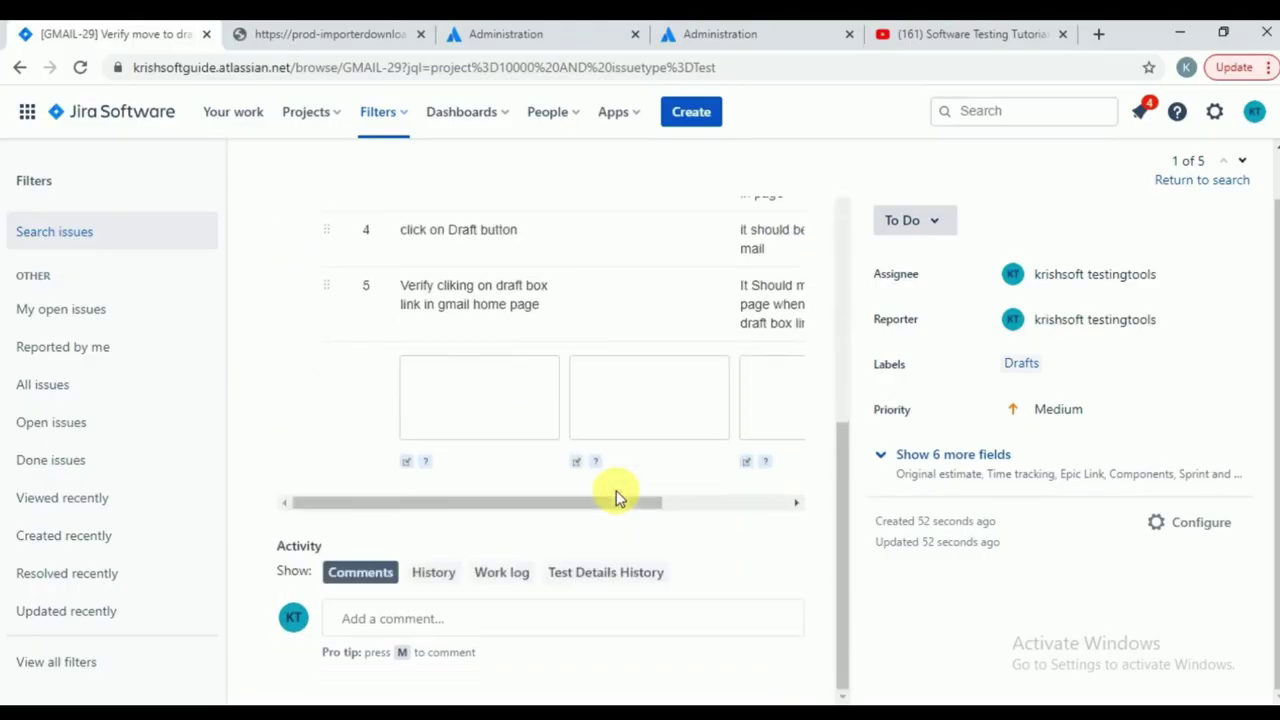
pyautogui.scroll(4, 618, 497)
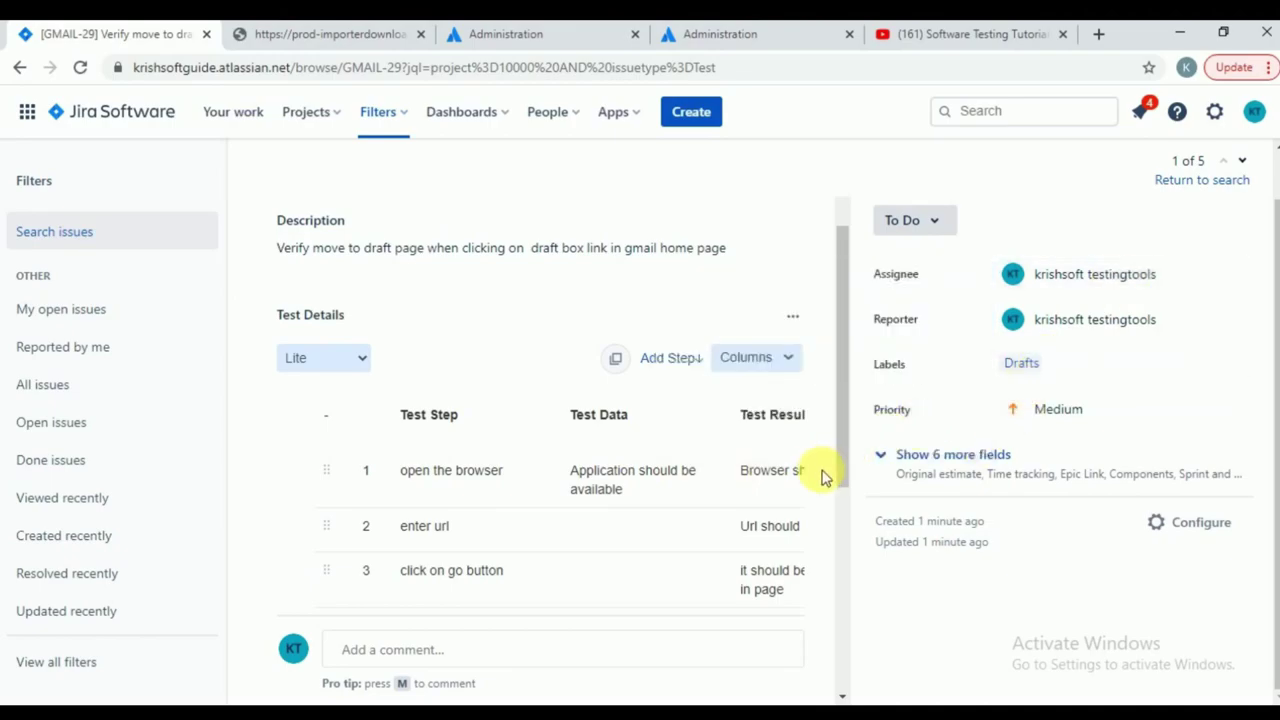
pyautogui.scroll(-5, 493, 543)
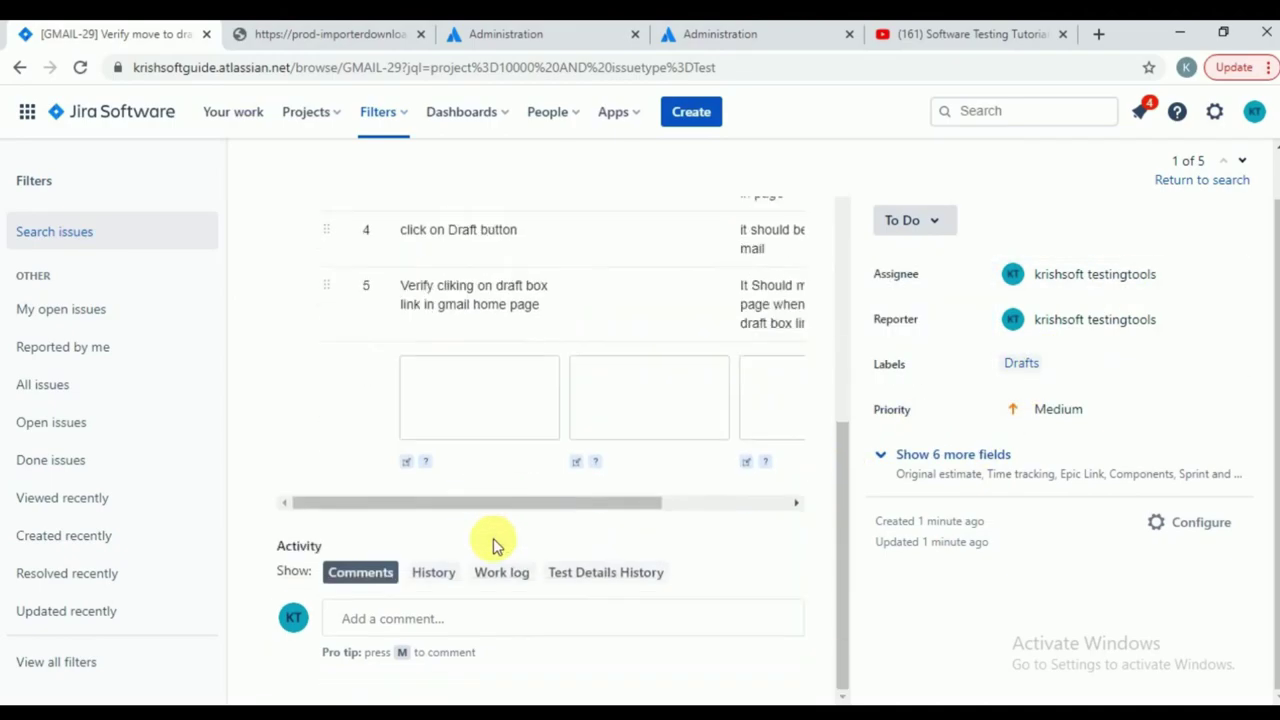
pyautogui.scroll(5, 493, 543)
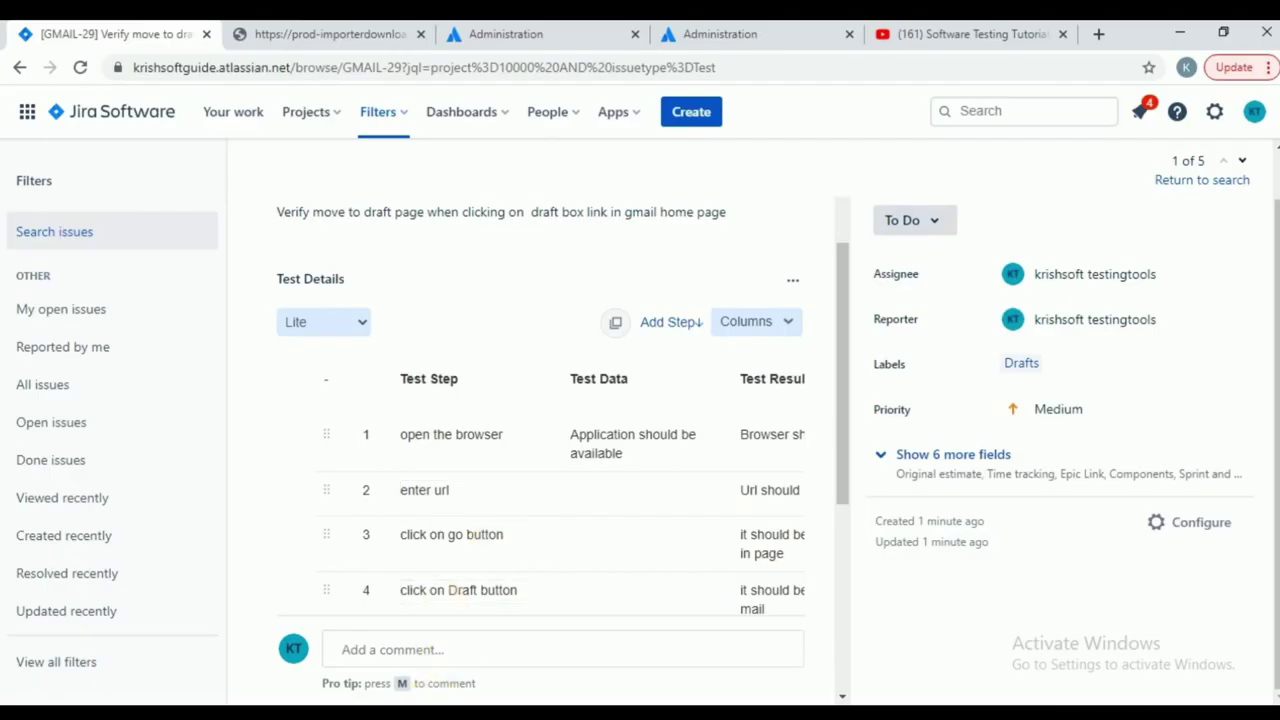
# - Switch to the JIRA Tasks notes in Notepad and review the administrator, team and Zephyr plugin task lists
pyautogui.moveTo(345, 712)
pyautogui.moveTo(177, 680)
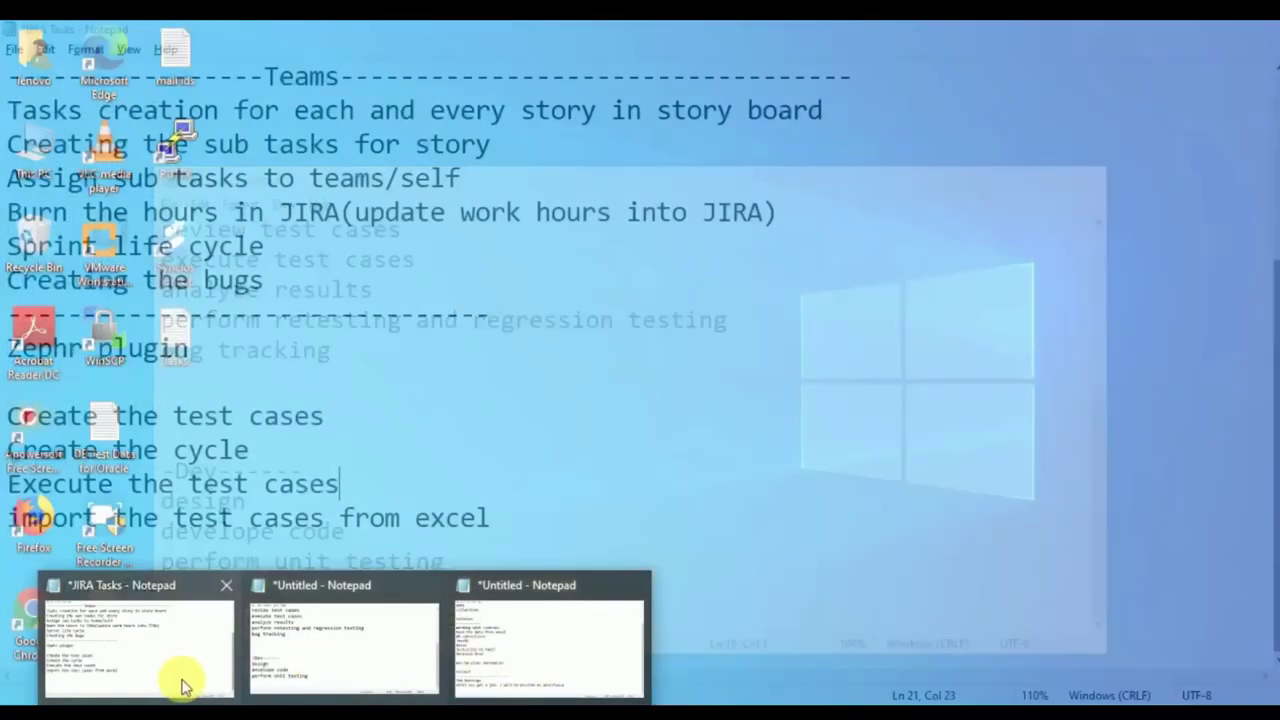
pyautogui.click(135, 652)
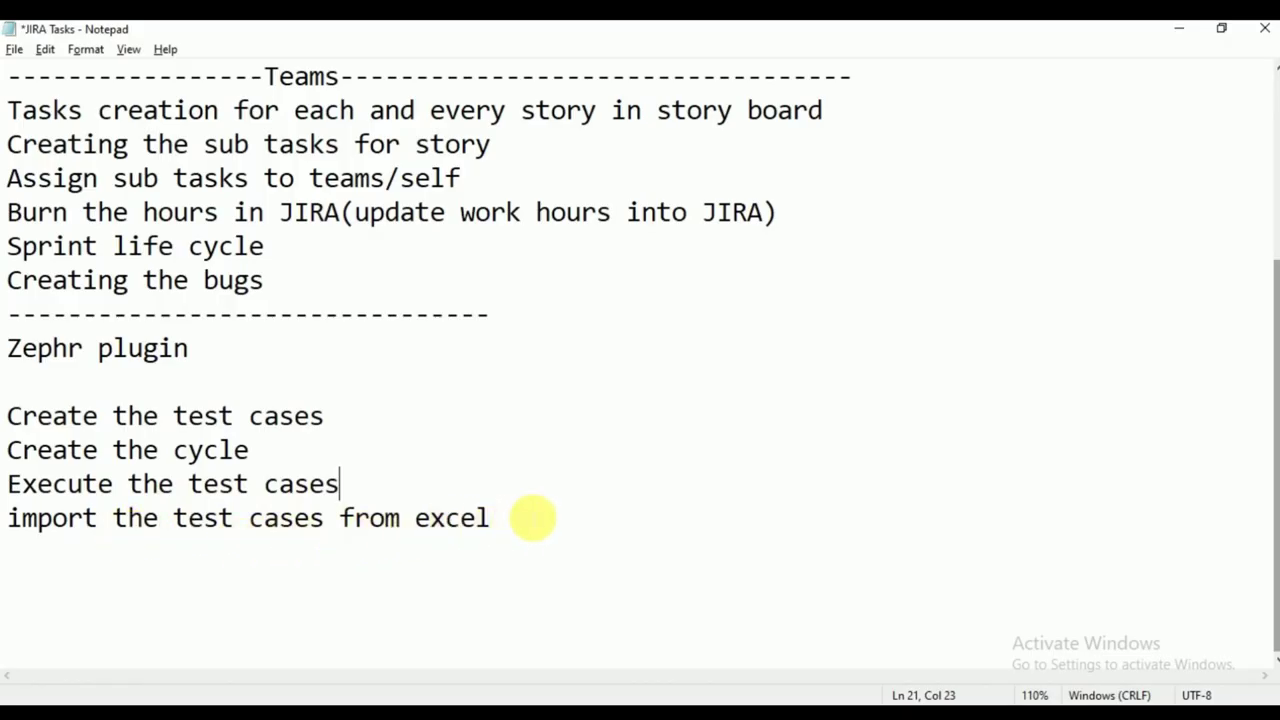
pyautogui.scroll(1, 532, 517)
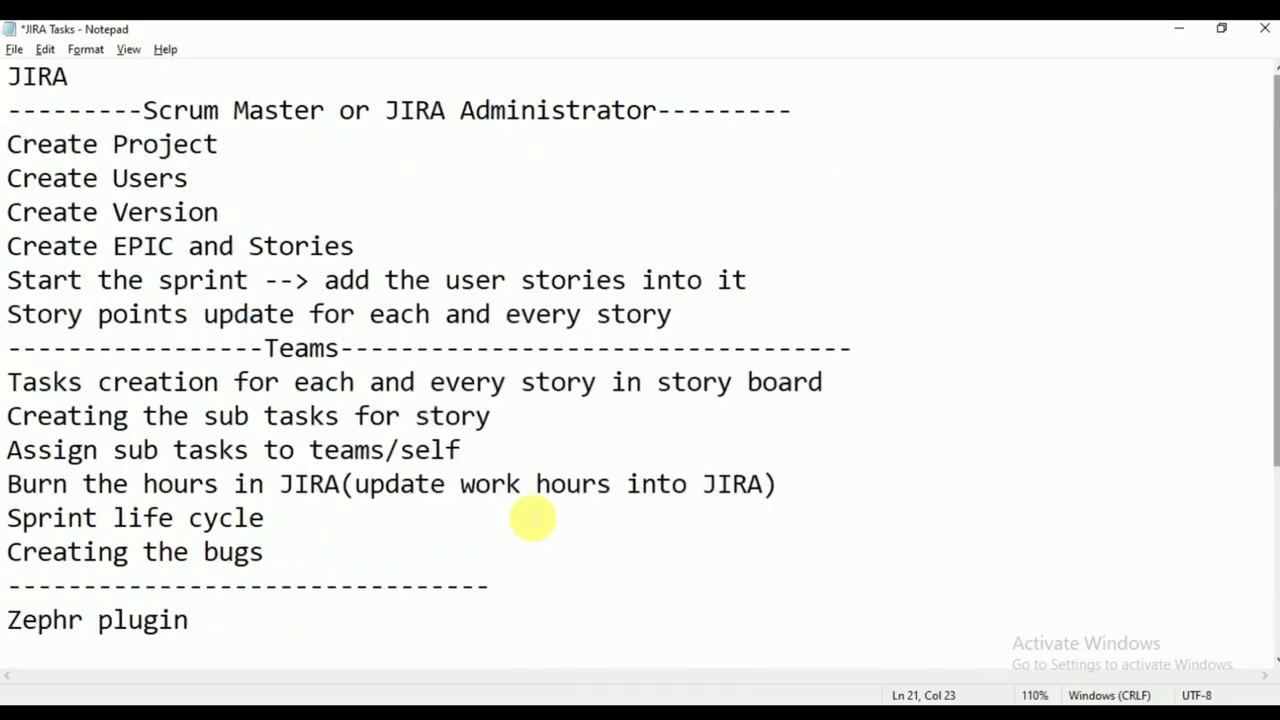
pyautogui.scroll(-3, 532, 518)
pyautogui.scroll(1, 532, 518)
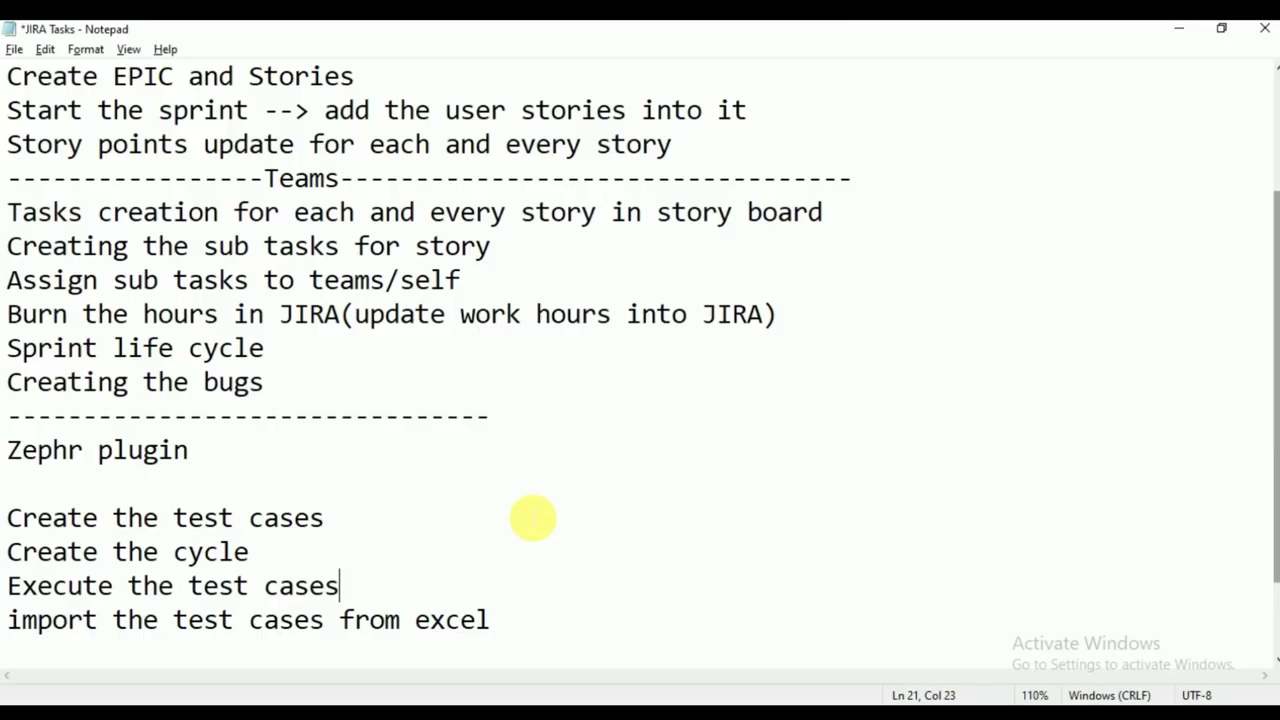
pyautogui.scroll(-1, 533, 518)
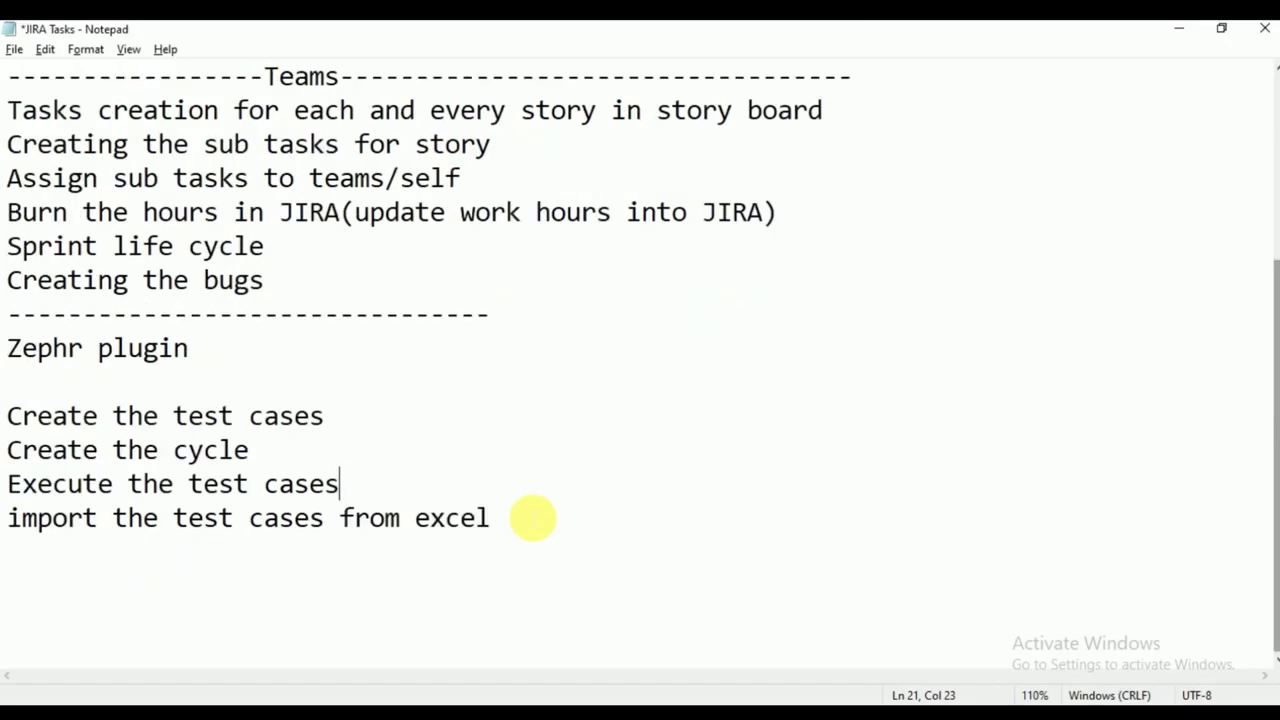
pyautogui.scroll(3, 533, 518)
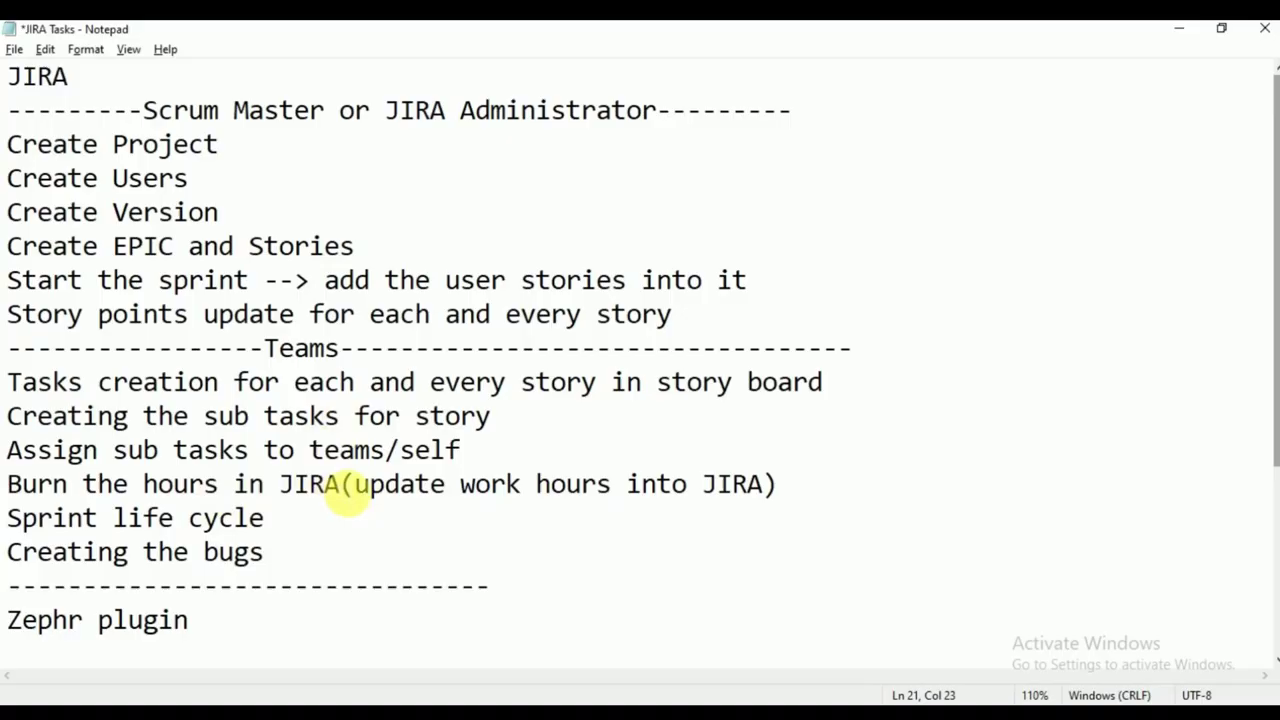
# - Highlight the "Burn the hours in JIRA" and "Sprint life cycle" entries while reviewing the notes, and return to the draft-page test in Jira
pyautogui.moveTo(342, 488); pyautogui.dragTo(15, 484)
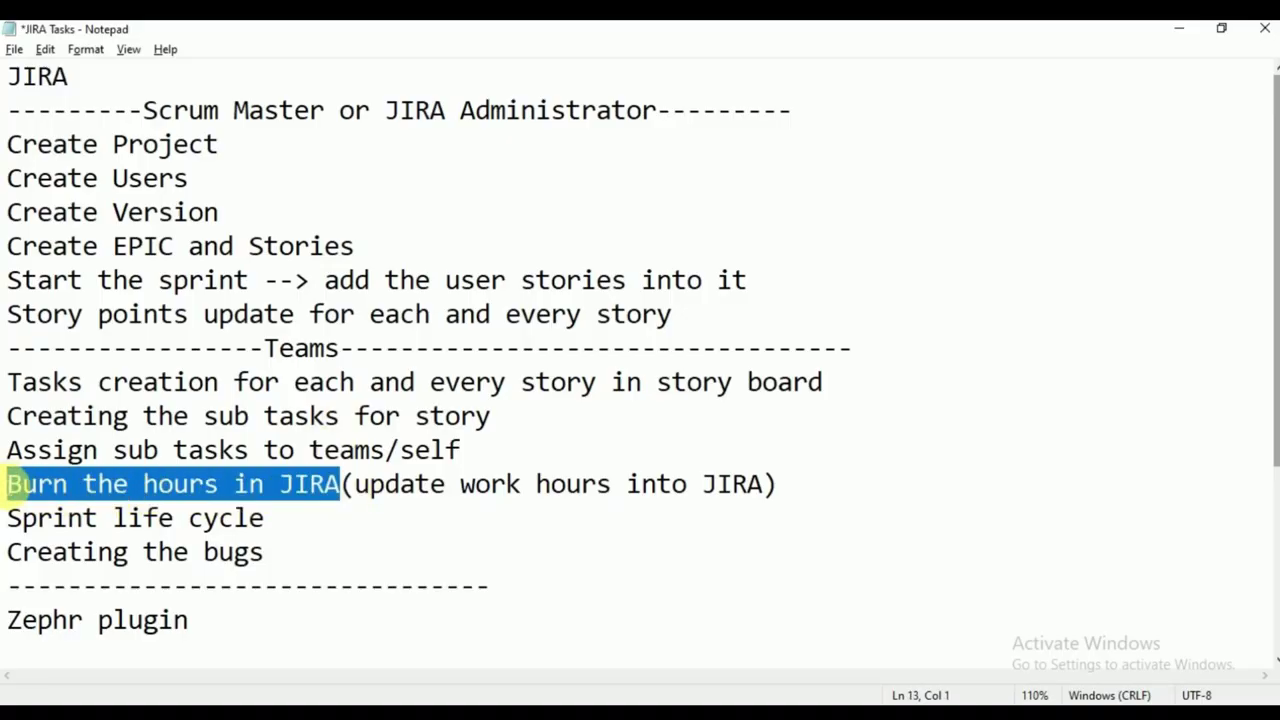
pyautogui.moveTo(276, 521); pyautogui.dragTo(6, 521)
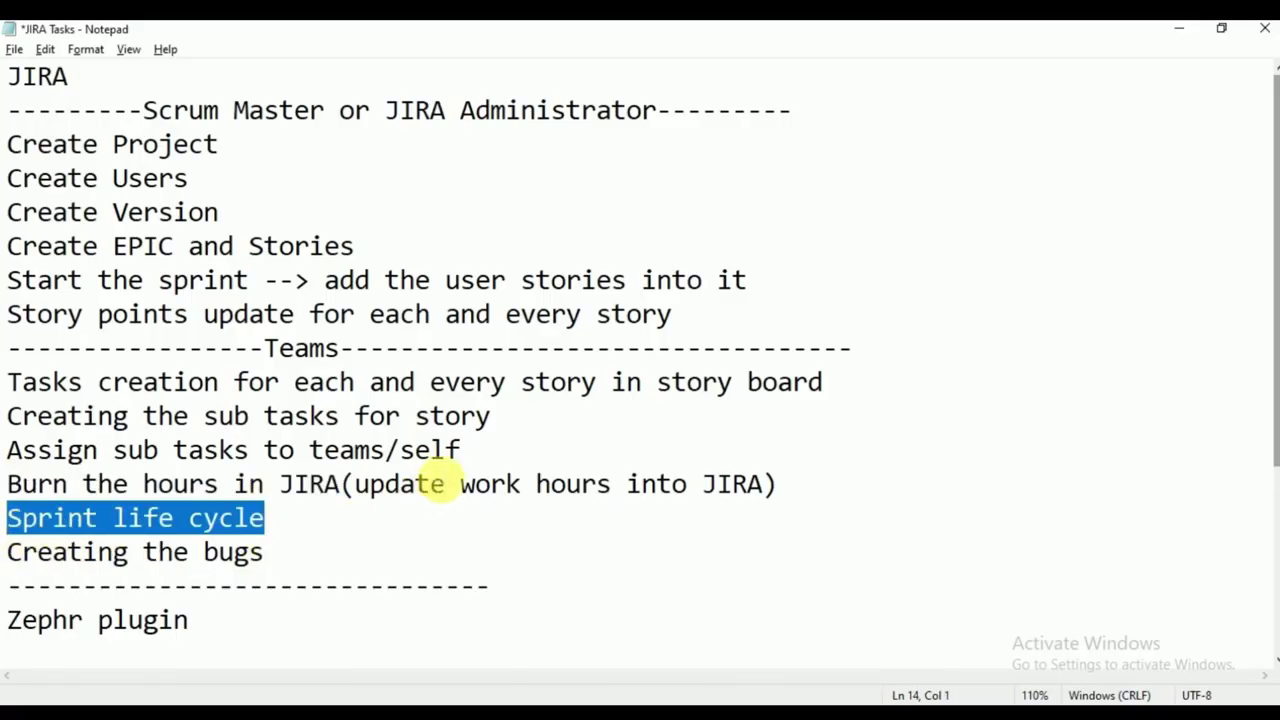
pyautogui.scroll(-3, 371, 470)
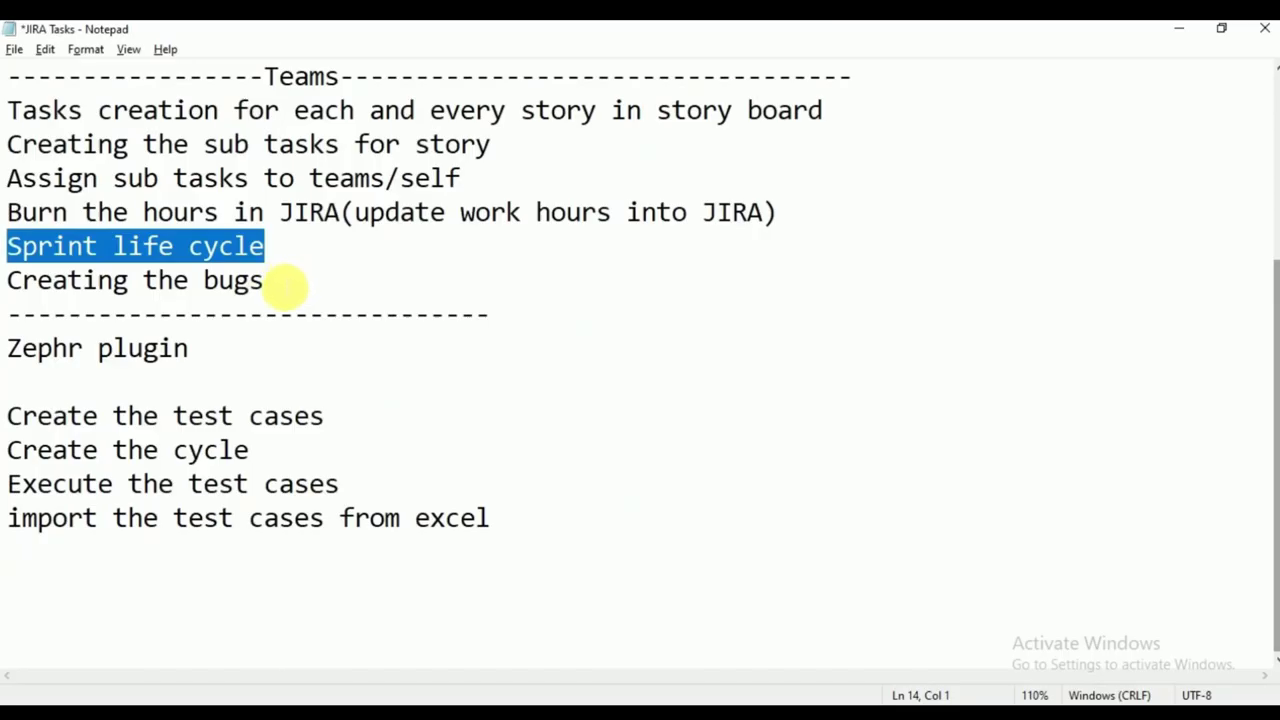
pyautogui.scroll(1, 285, 285)
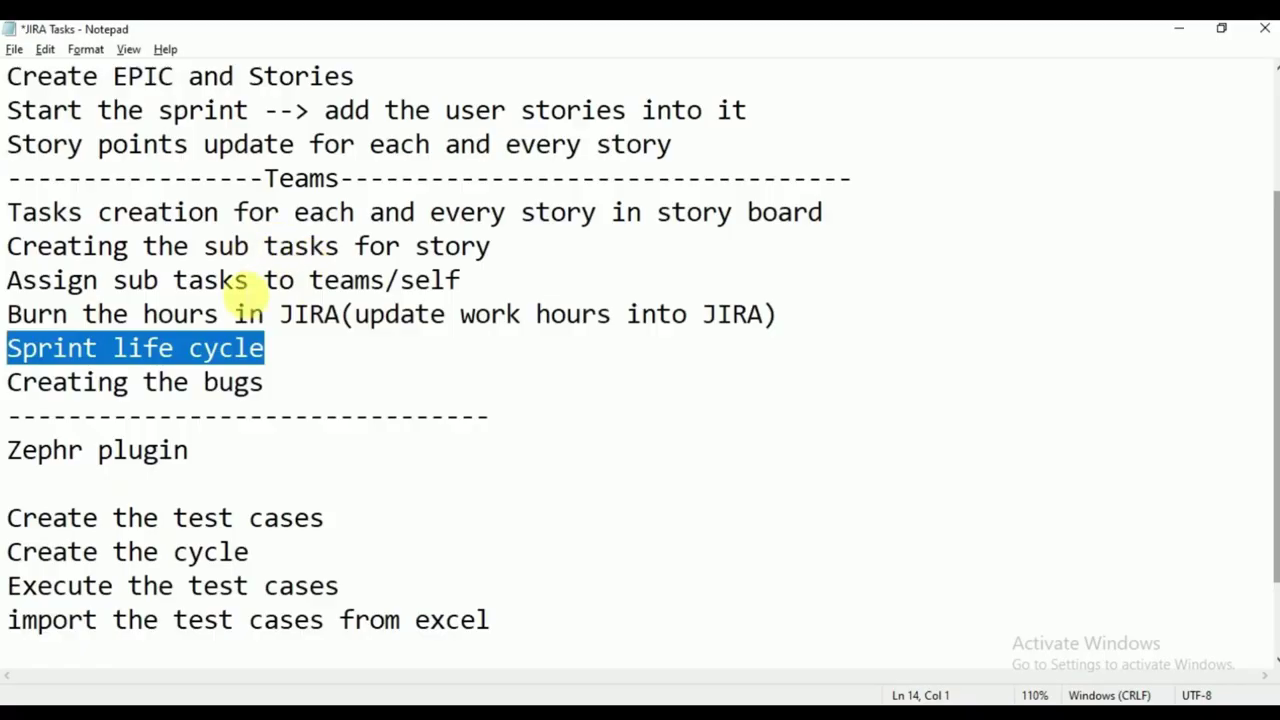
pyautogui.scroll(-1, 340, 352)
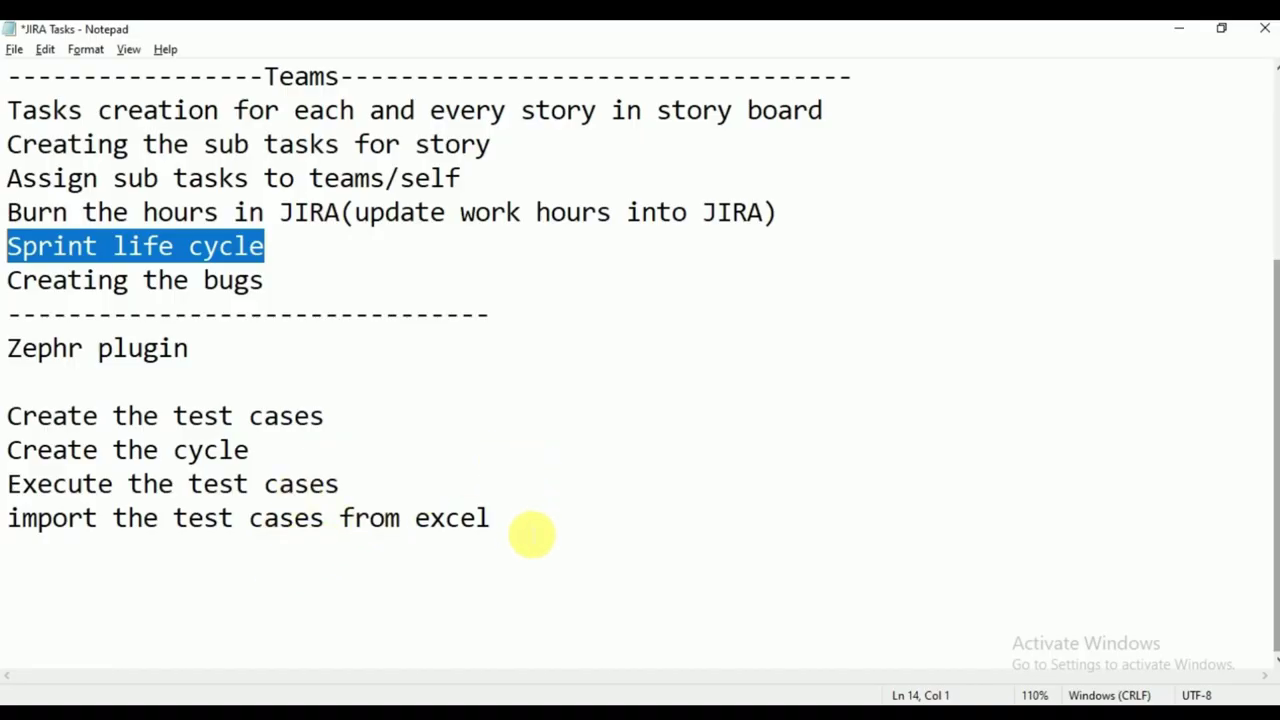
pyautogui.scroll(3, 520, 428)
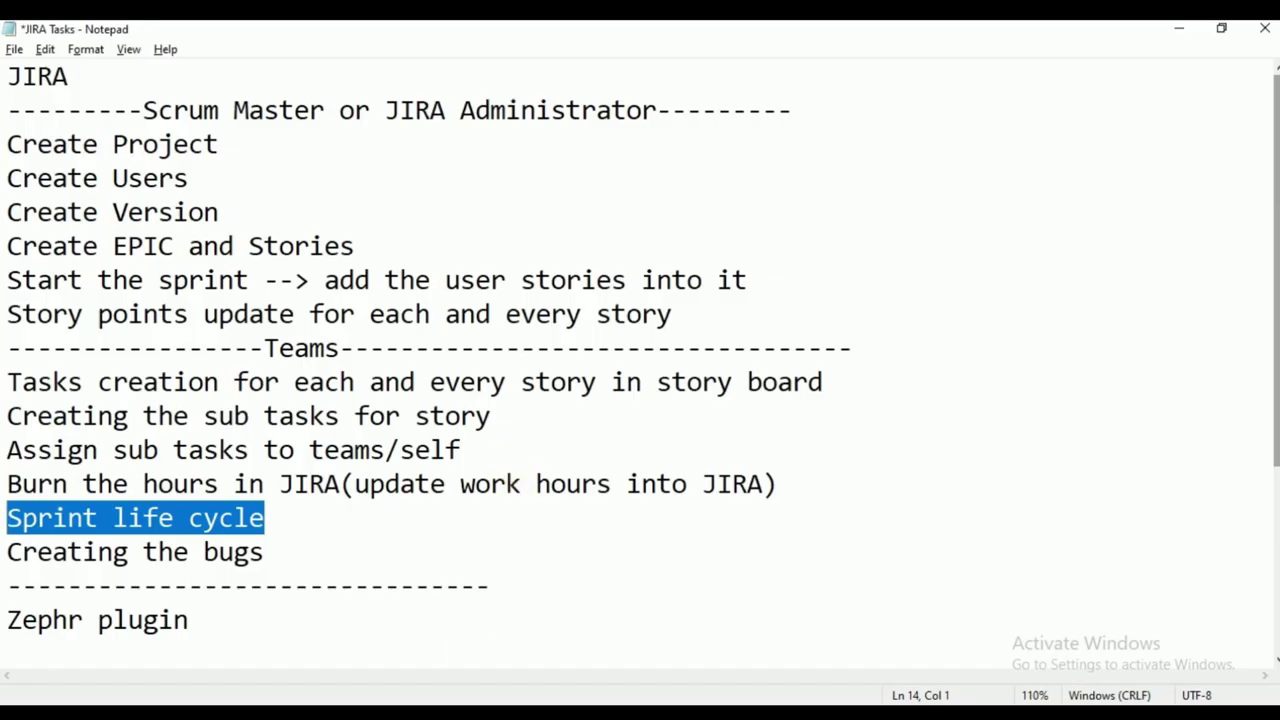
pyautogui.moveTo(437, 714)
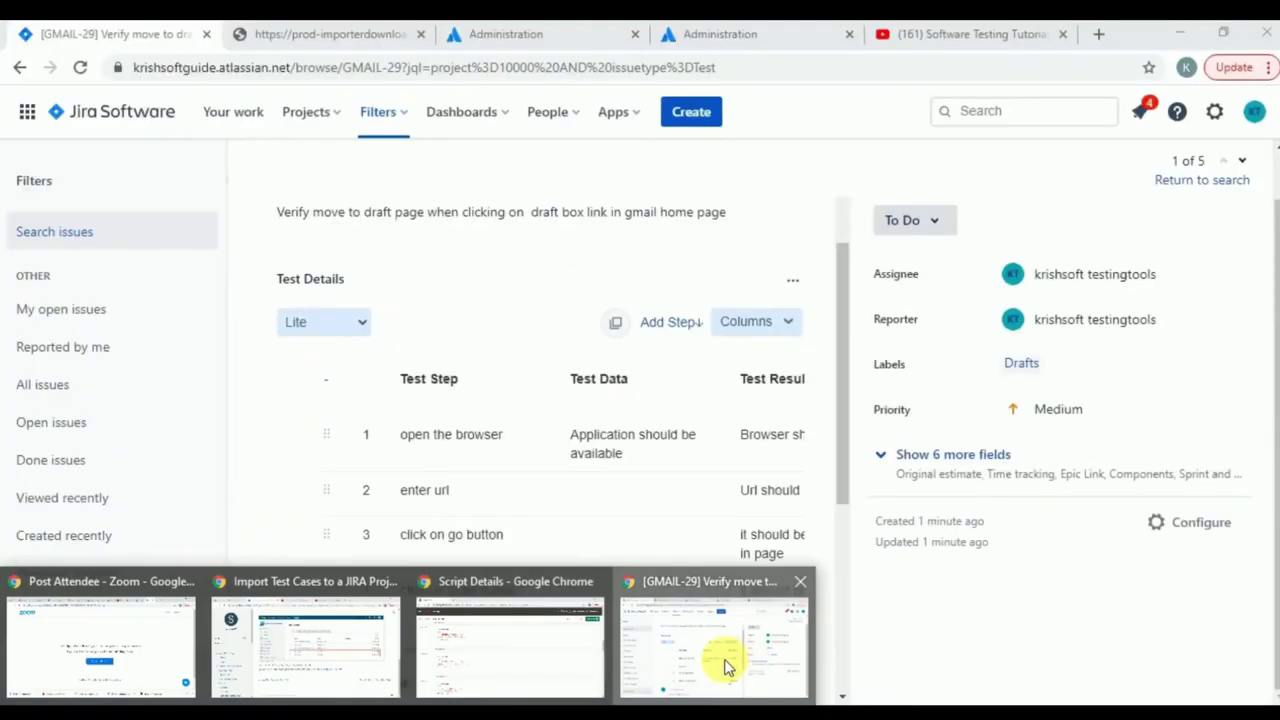
pyautogui.click(727, 668)
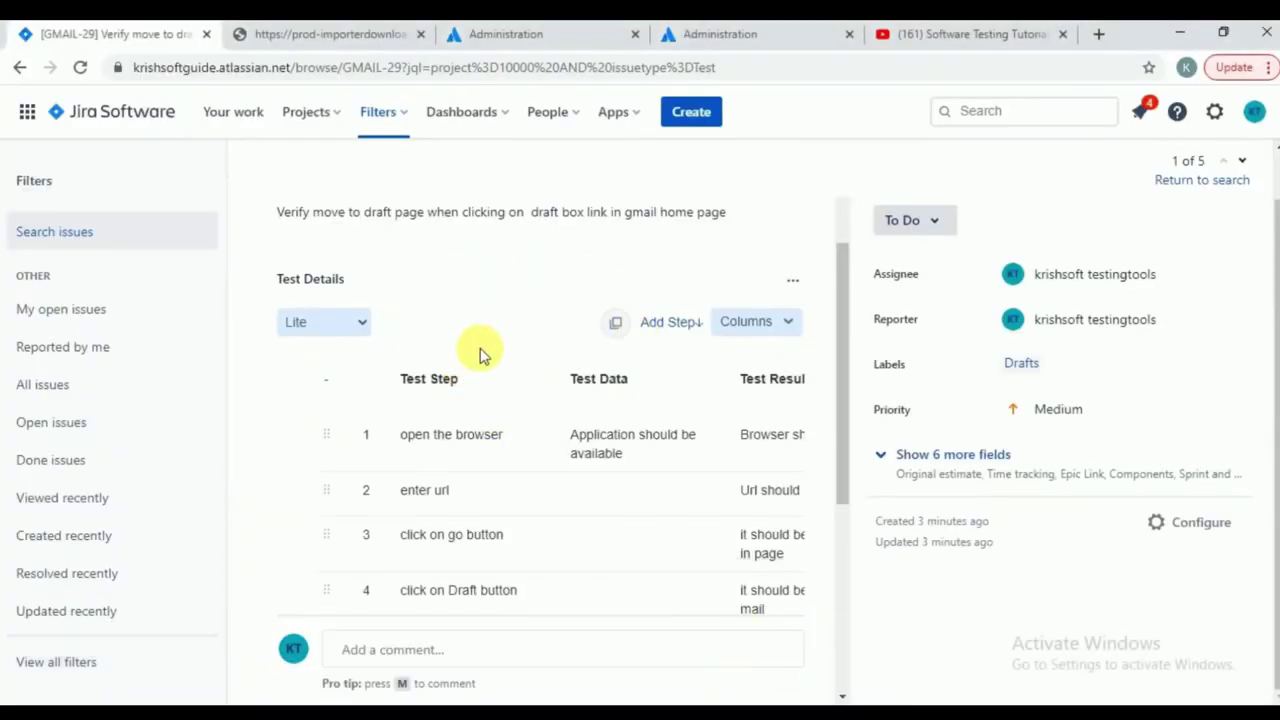